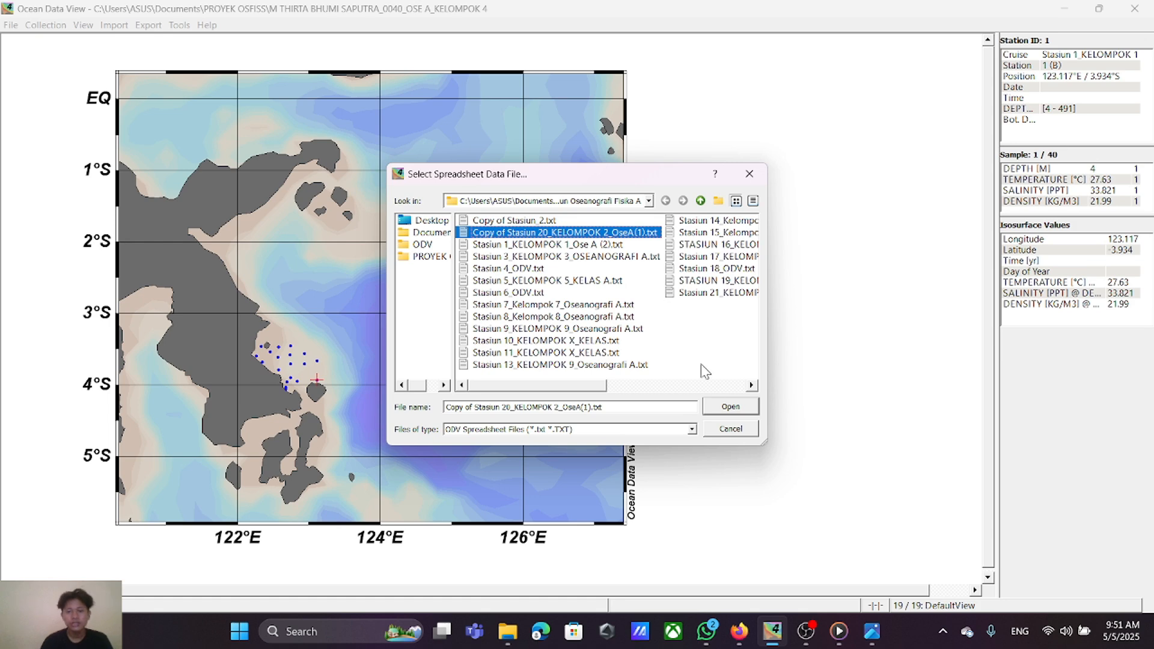
Step: Open Copy of Stasiun 20_KELOMPOK 2_OseA(1).txt for import with TAB separation and associate Longtitude with the Longitude [degrees_east] meta variable
left_click(730, 407)
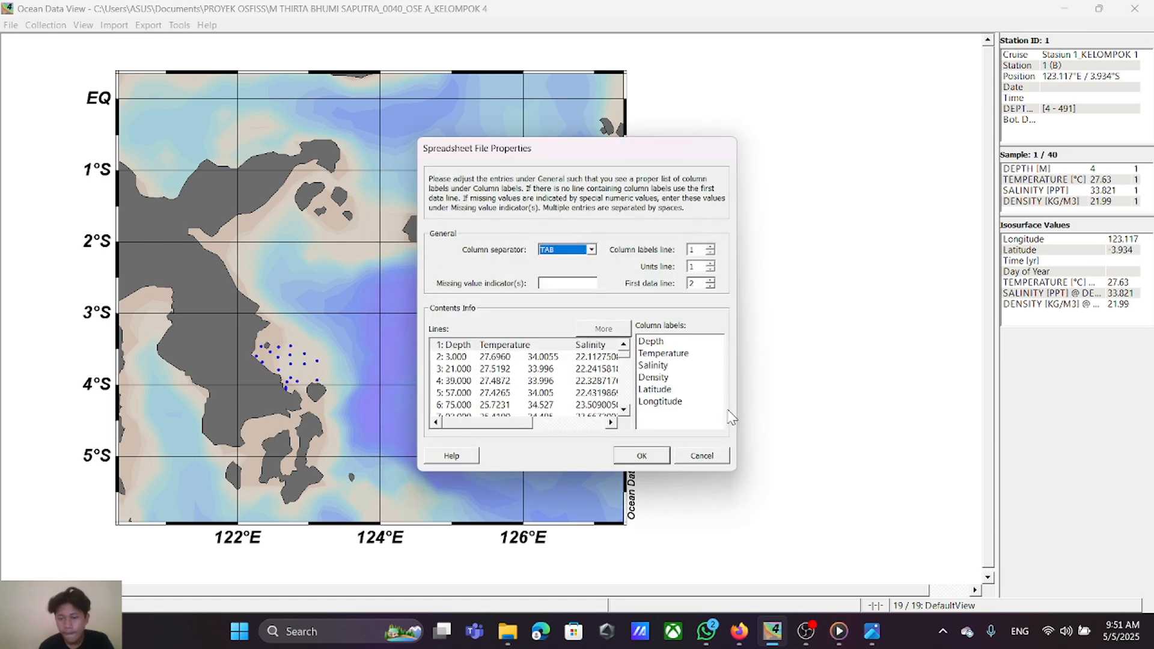
left_click(663, 456)
left_click(501, 310)
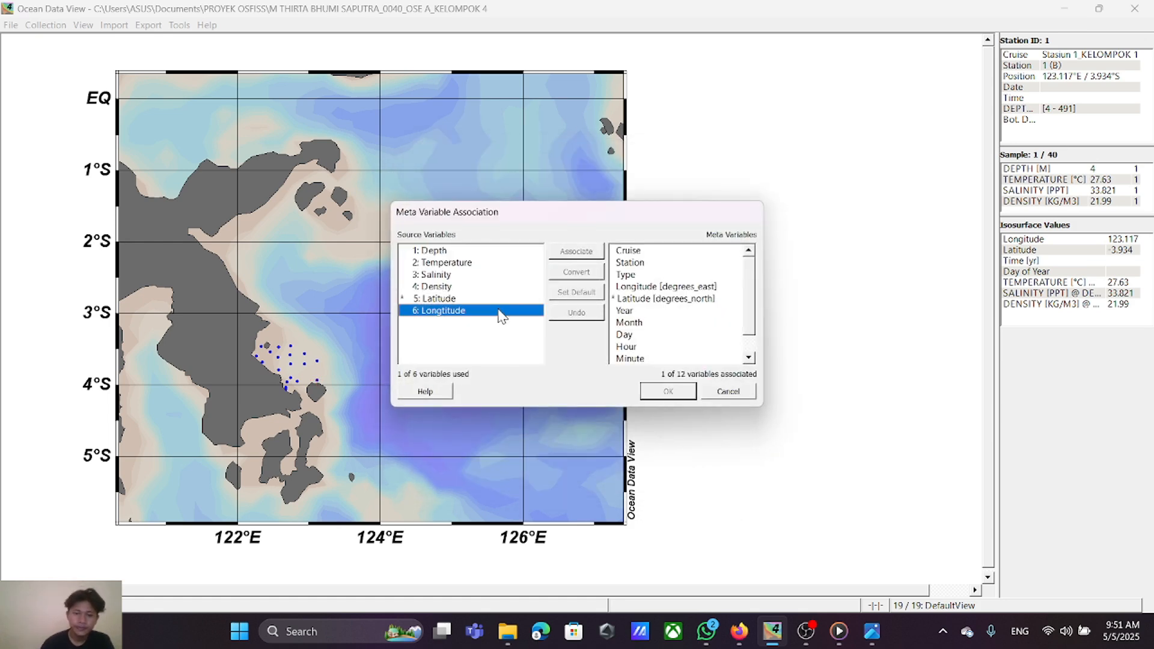
left_click(650, 287)
left_click(577, 251)
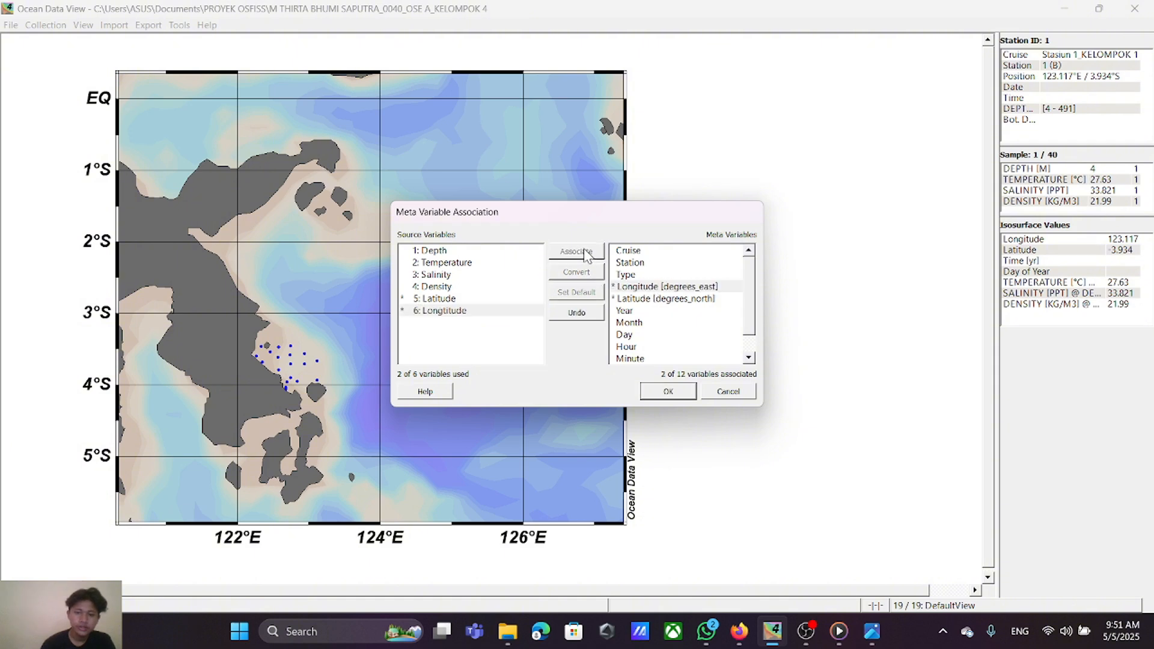
left_click(669, 394)
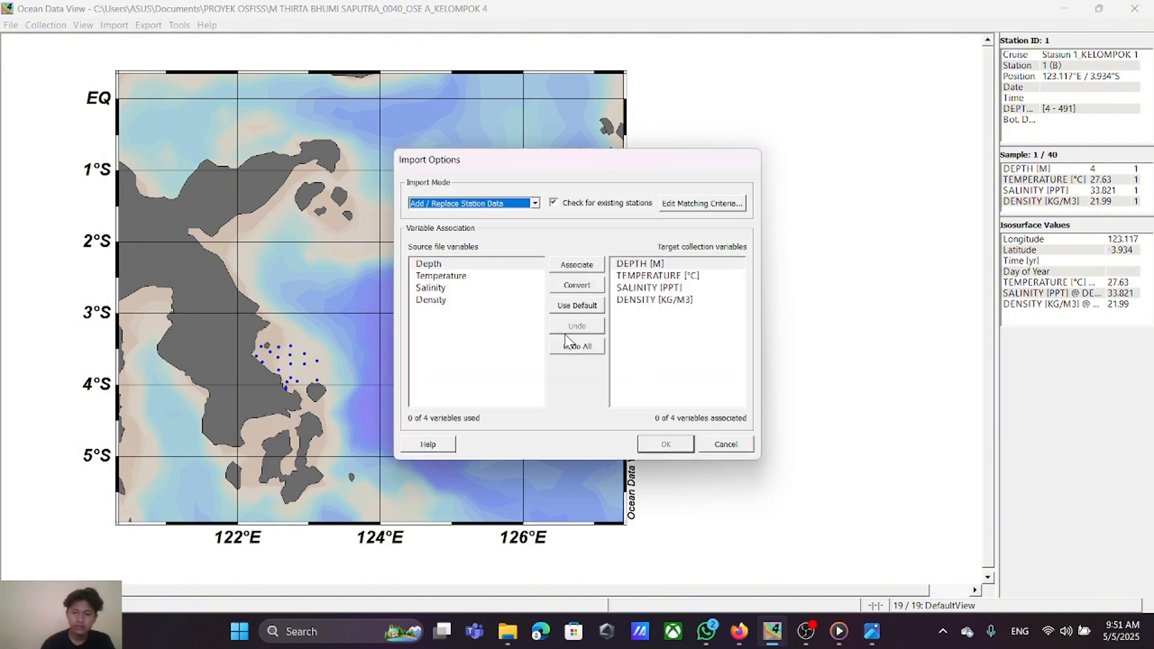
Step: Associate the source variables Depth with DEPTH [M] and Temperature with TEMPERATURE [°C] in the import options
left_click(577, 263)
left_click(519, 275)
left_click(638, 268)
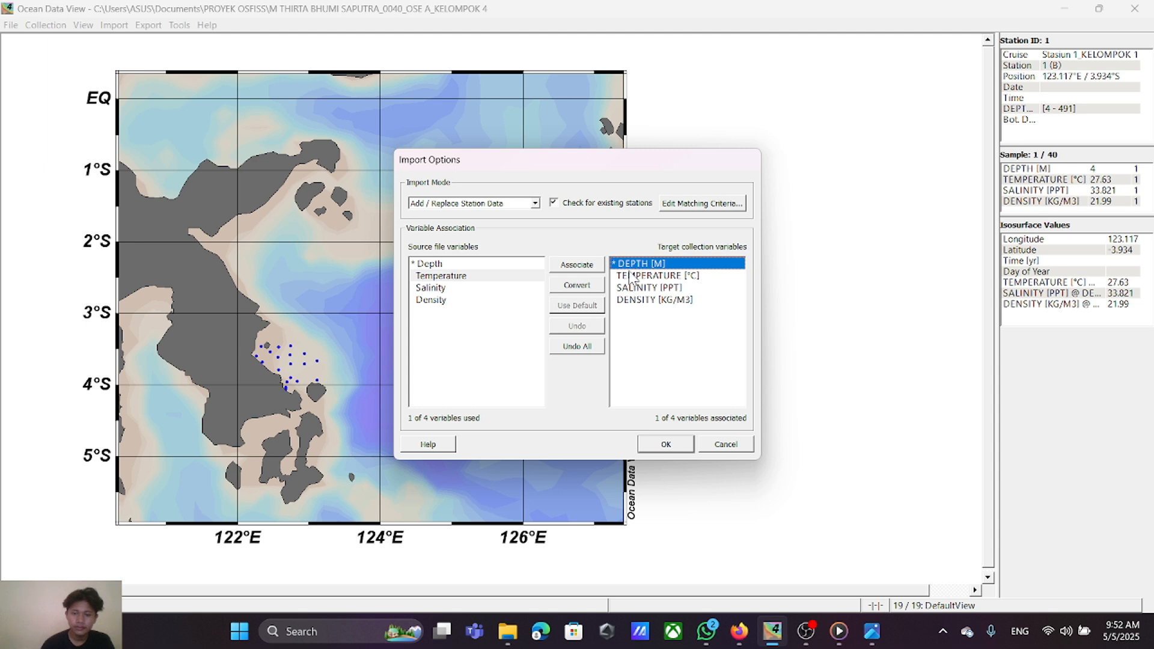
left_click(648, 277)
left_click(578, 266)
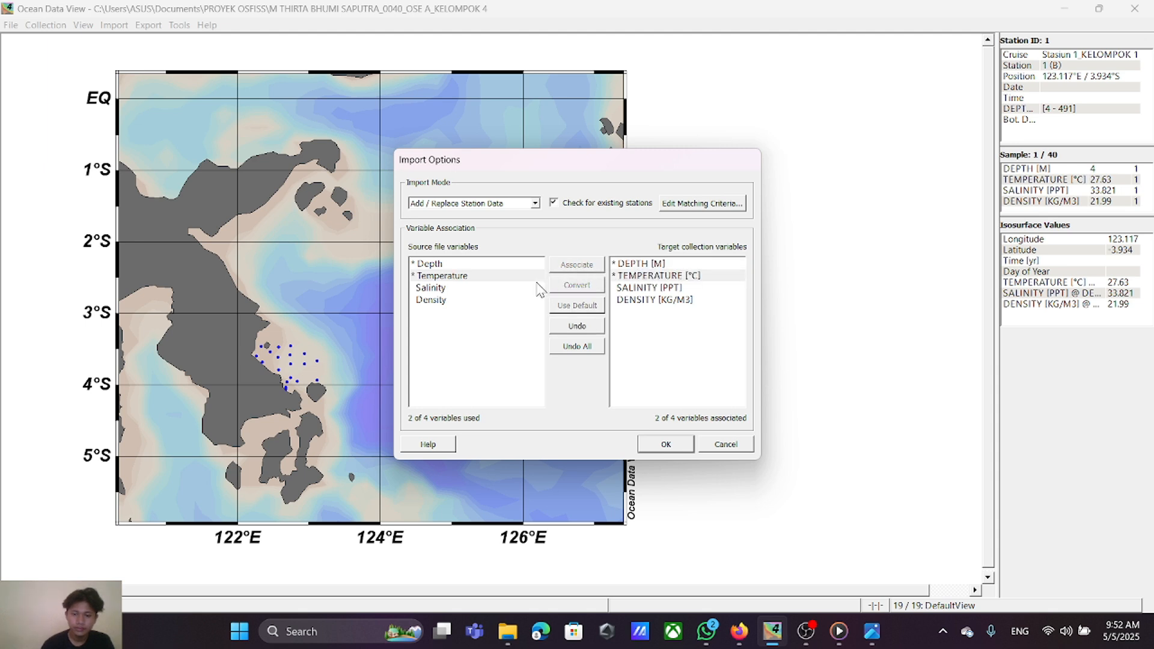
Step: Associate Salinity with SALINITY [PPT] and Density with DENSITY [KG/M3], and complete the station import
left_click(527, 290)
left_click(620, 289)
left_click(581, 271)
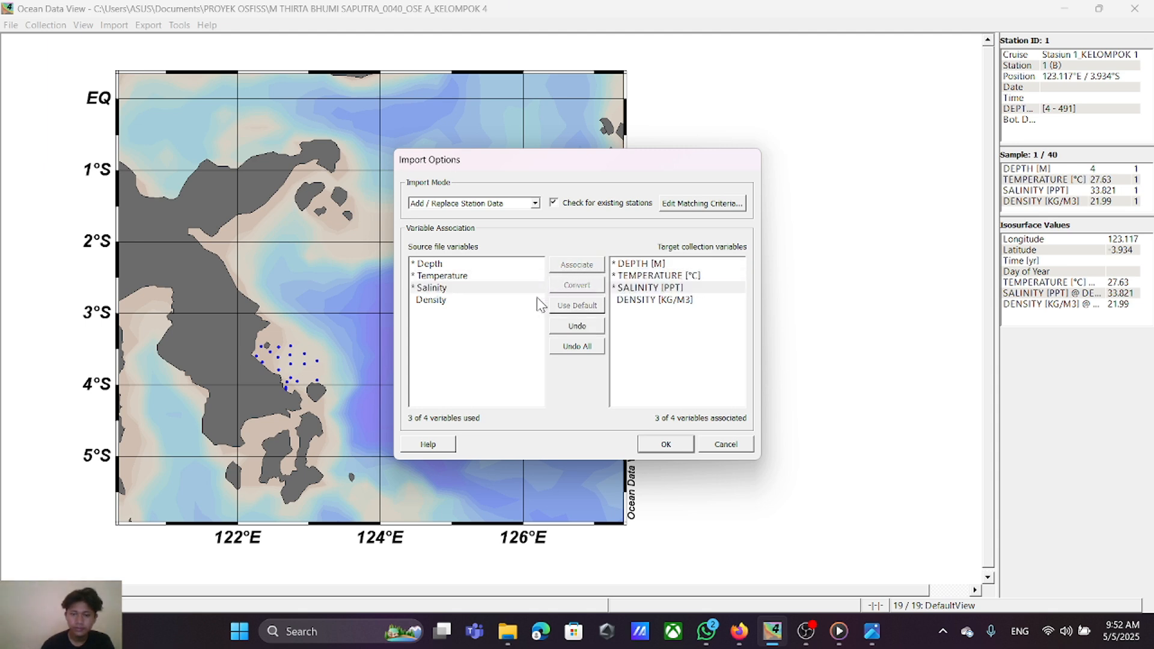
left_click(538, 300)
left_click(623, 299)
left_click(587, 266)
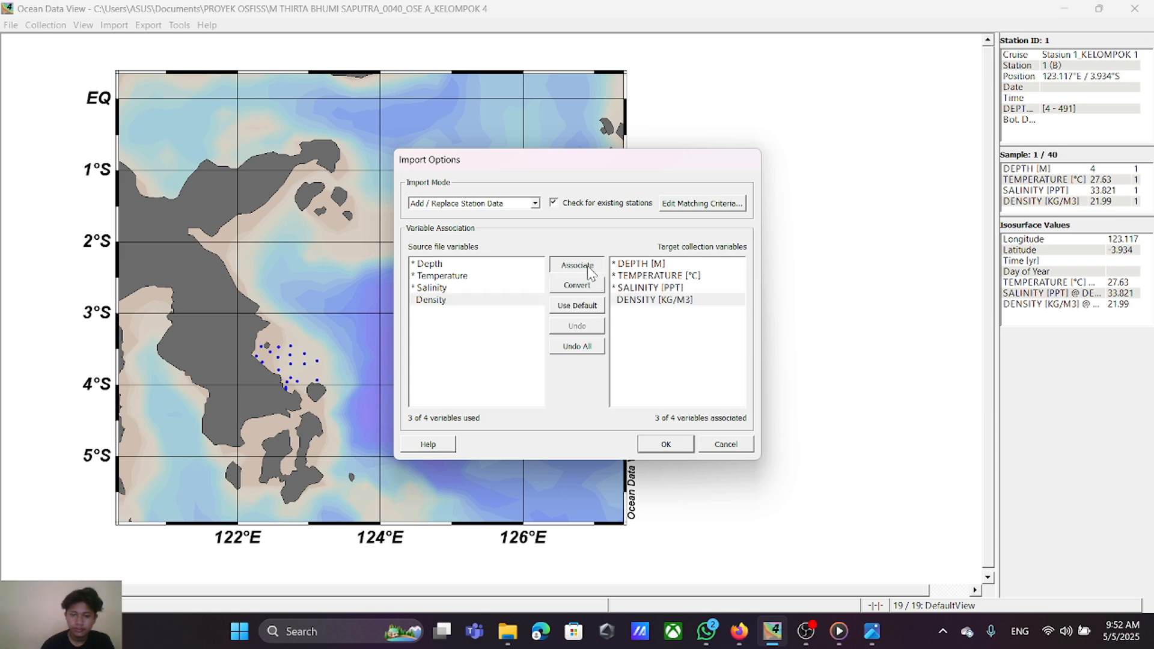
left_click(661, 442)
left_click(673, 355)
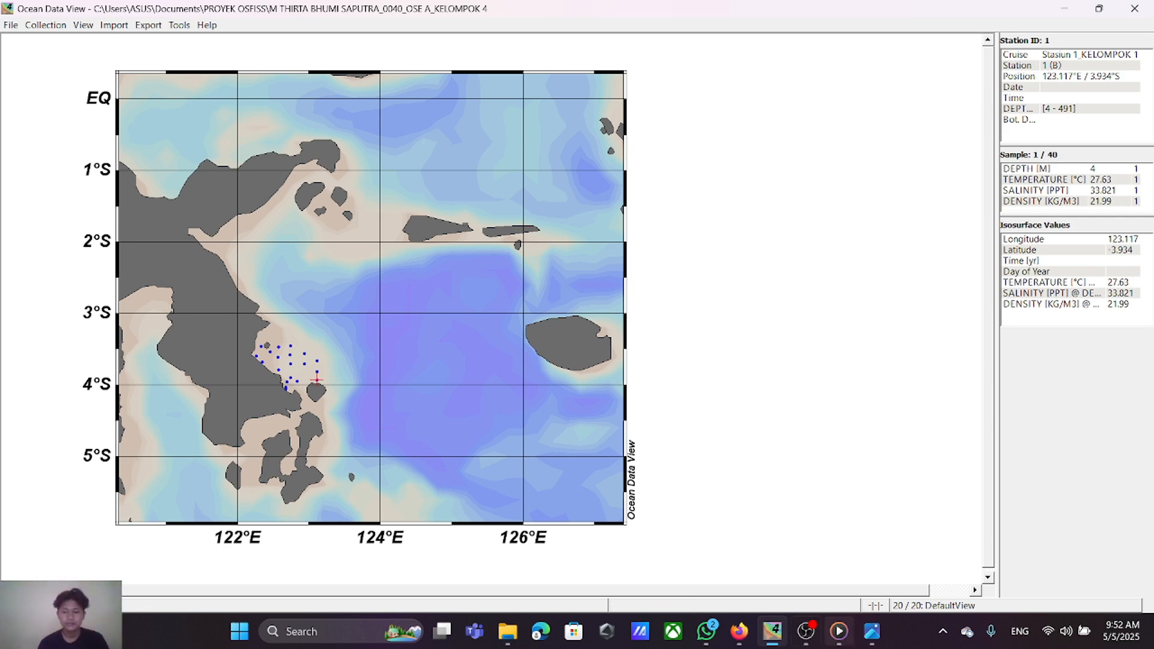
left_click(806, 631)
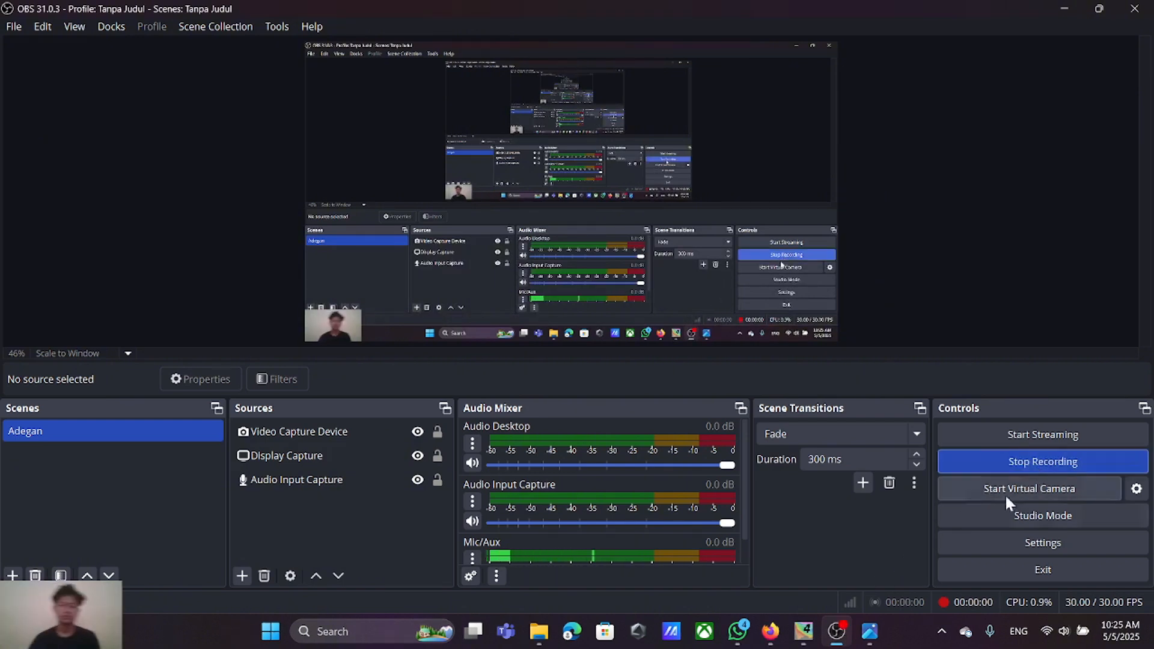
left_click(811, 630)
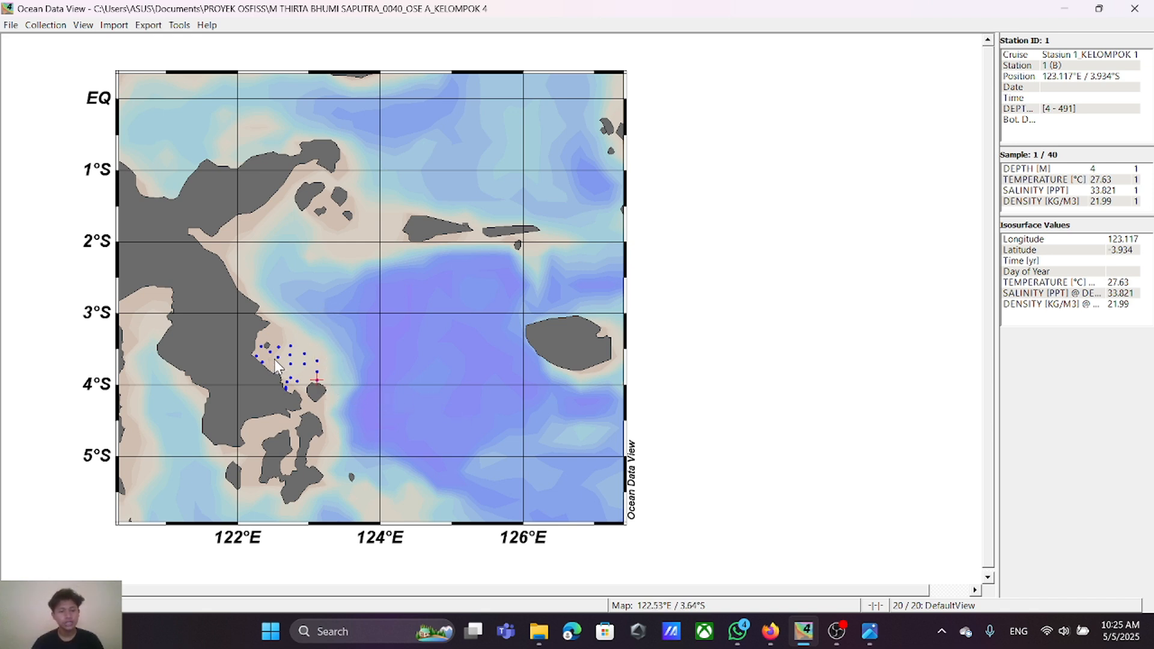
Step: Zoom the map domain to the station cluster, spanning about 122.07 to 123.54°E and 4.33 to 2.8°S
right_click(391, 264)
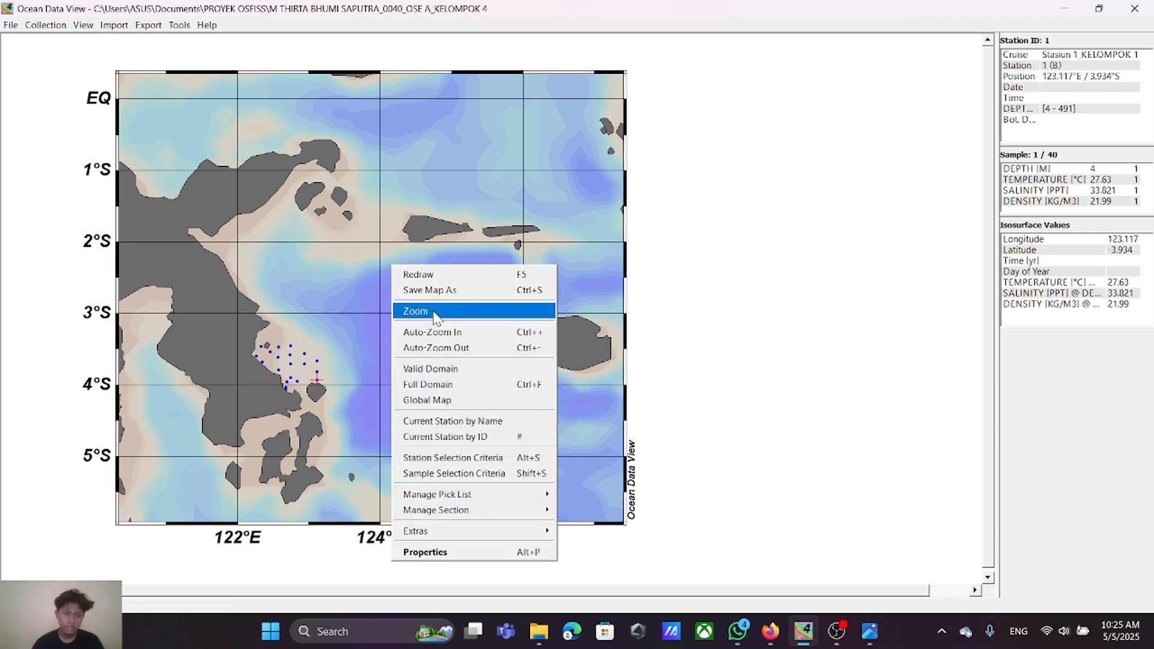
left_click(431, 312)
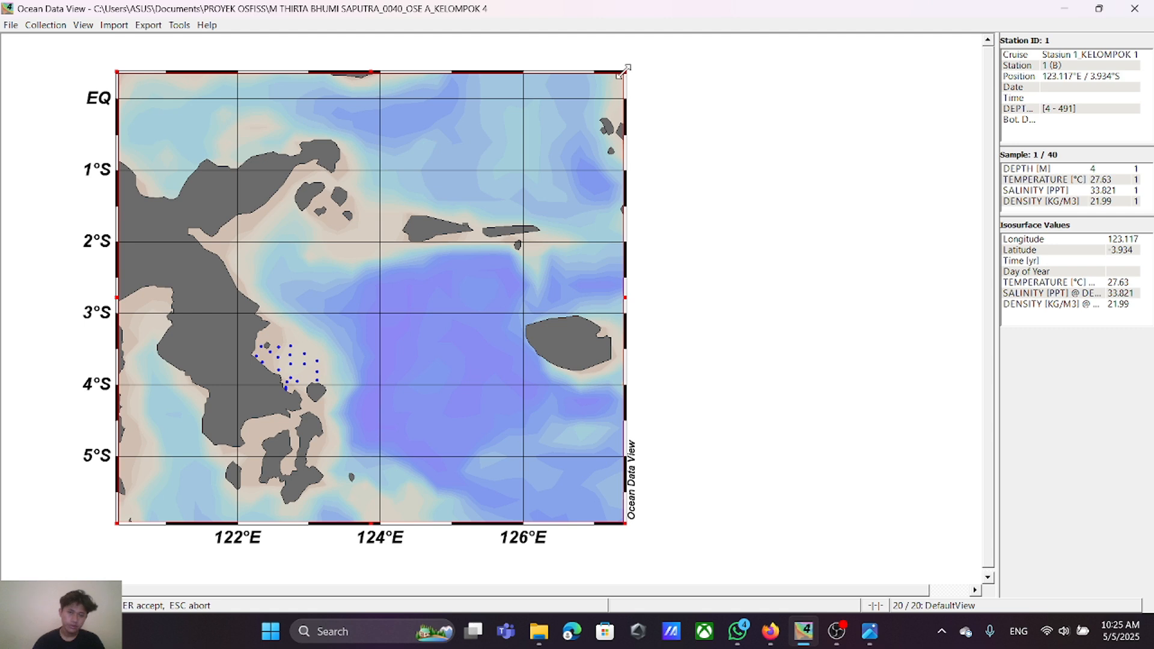
left_click_drag(623, 71, 349, 288)
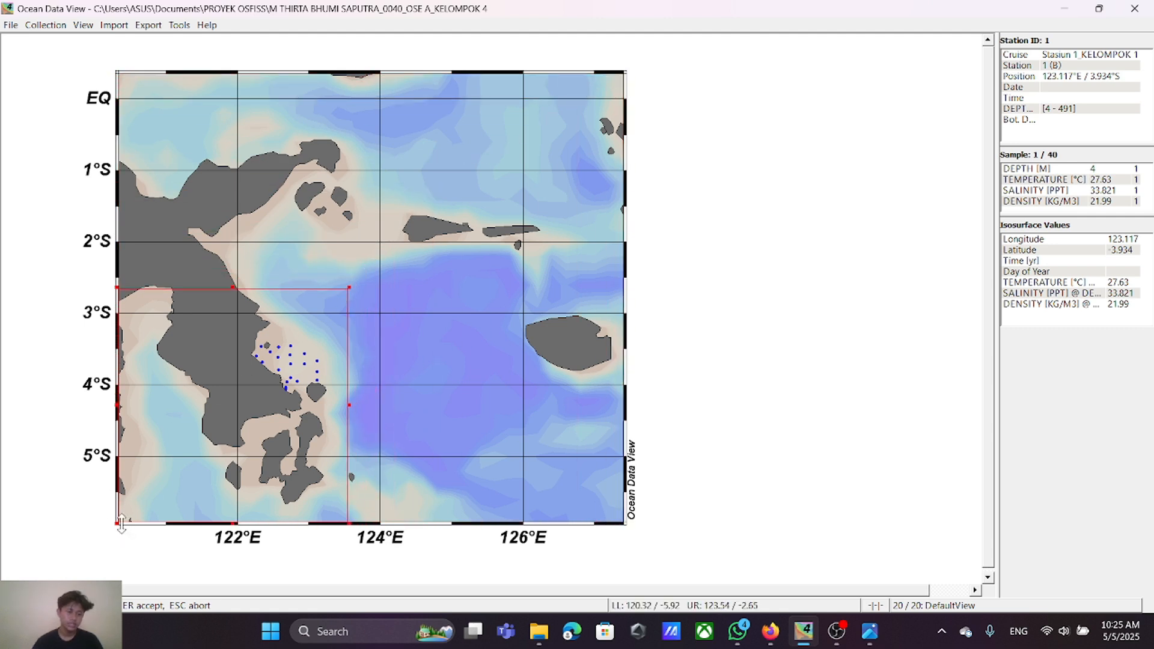
left_click_drag(118, 521, 242, 410)
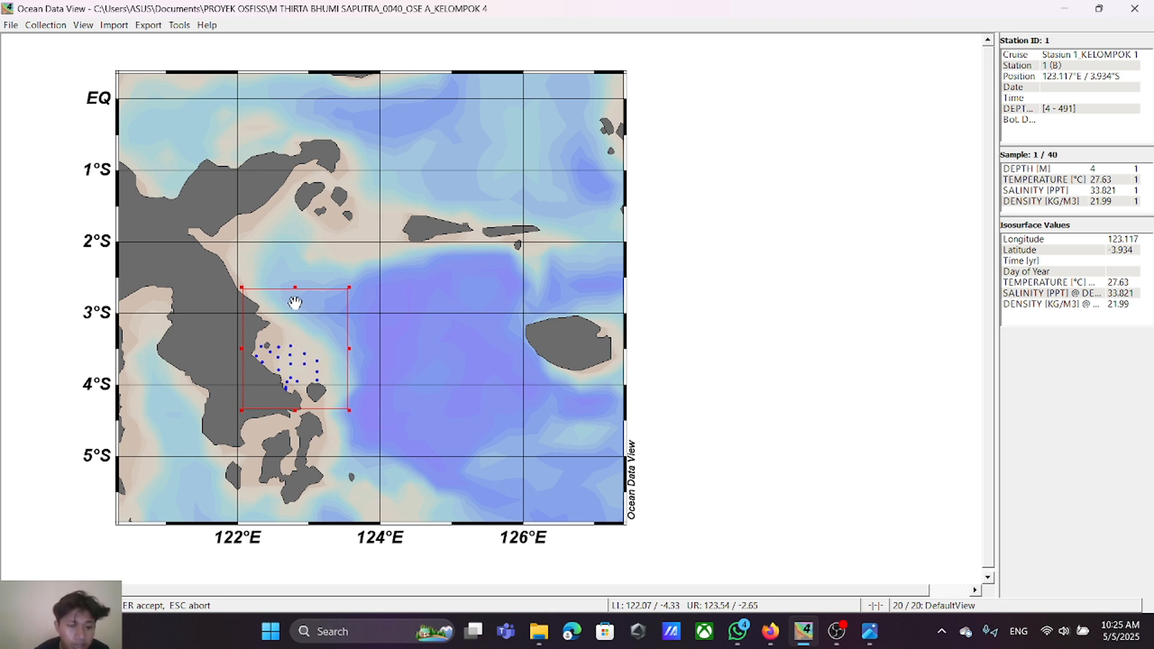
left_click_drag(297, 288, 297, 299)
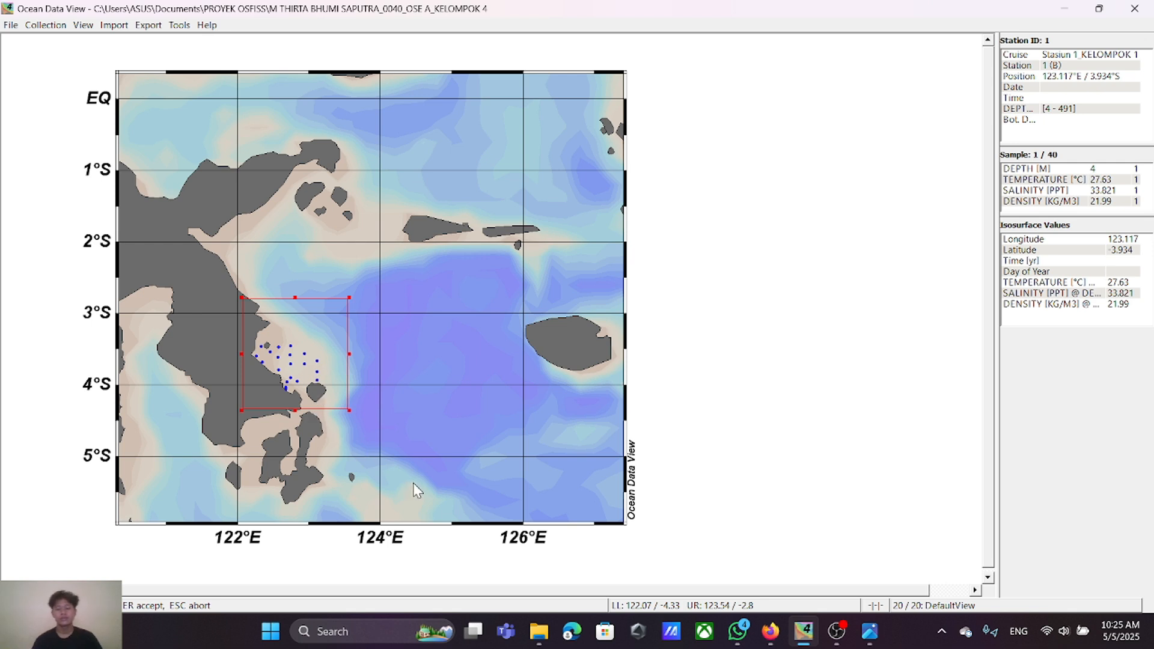
key("Return")
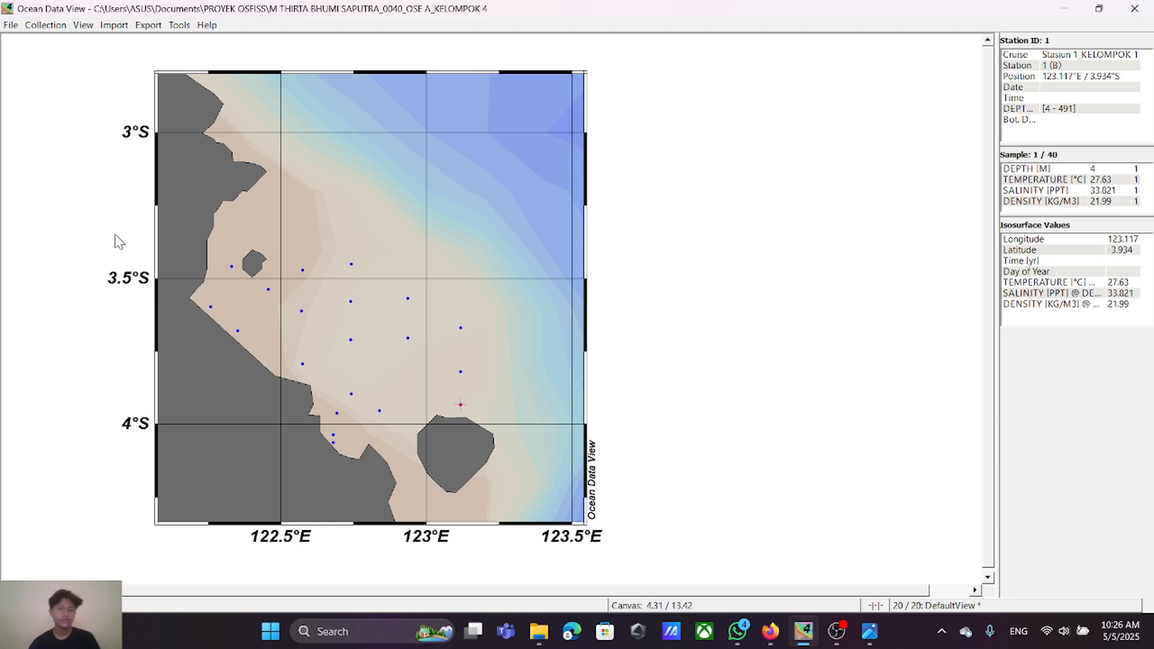
Step: Save the canvas as a PNG in the PROYEK OSFISS folder, named with the student's full name and number plus OSE A_KELOMPOK 4_MAP
left_click(7, 26)
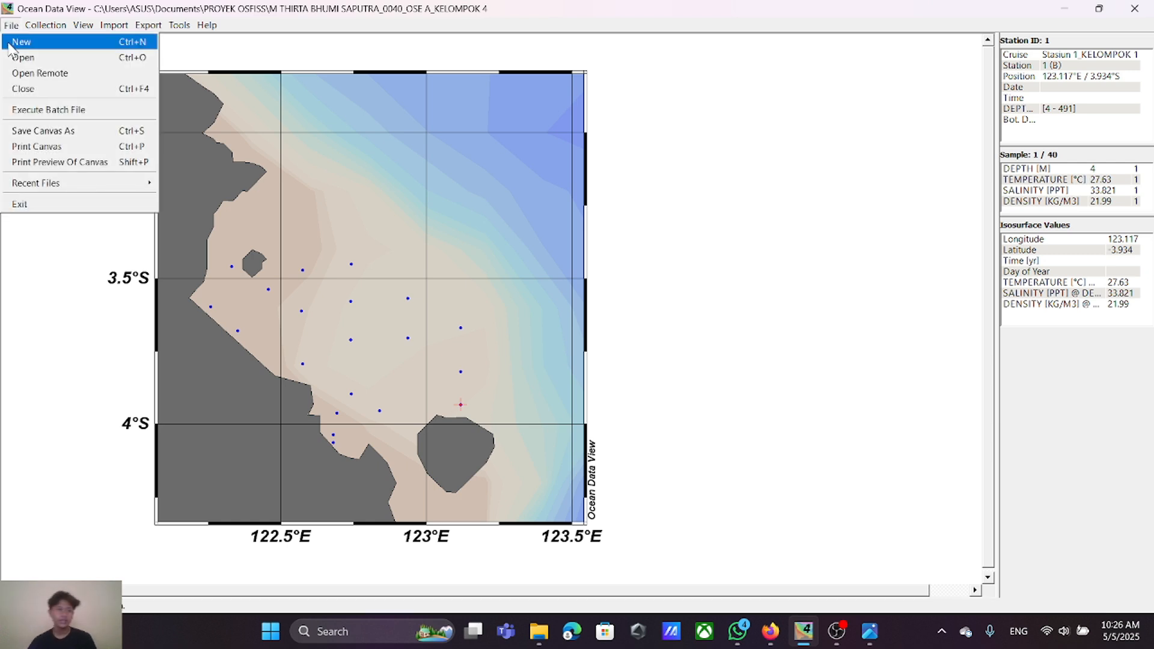
left_click(51, 132)
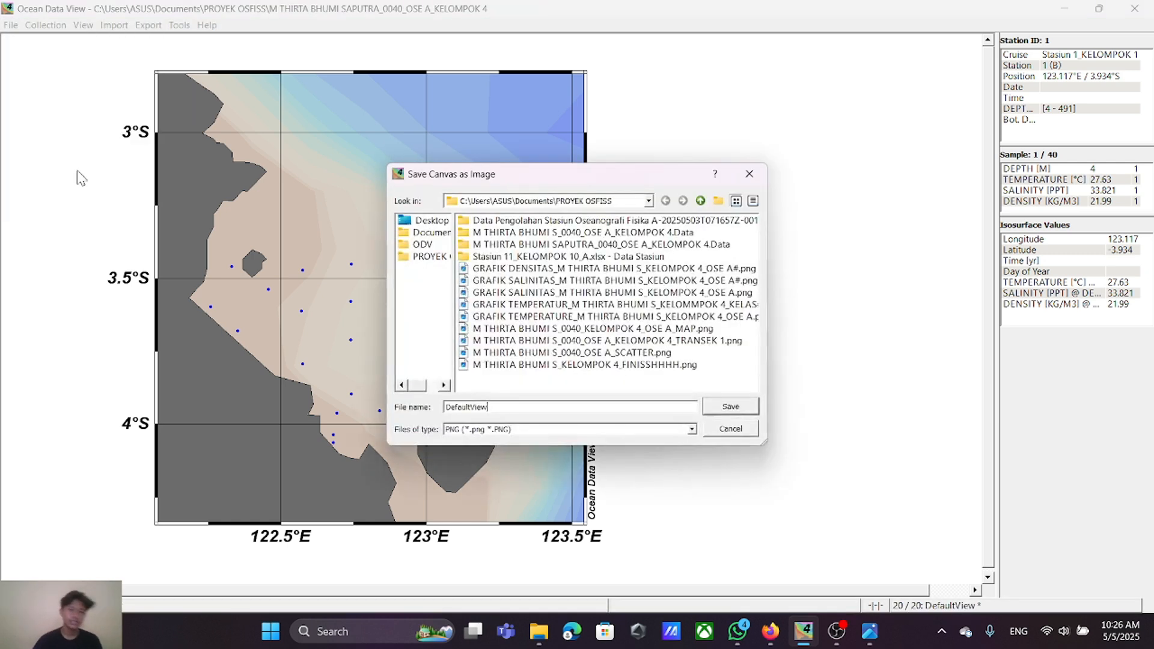
double_click(511, 408)
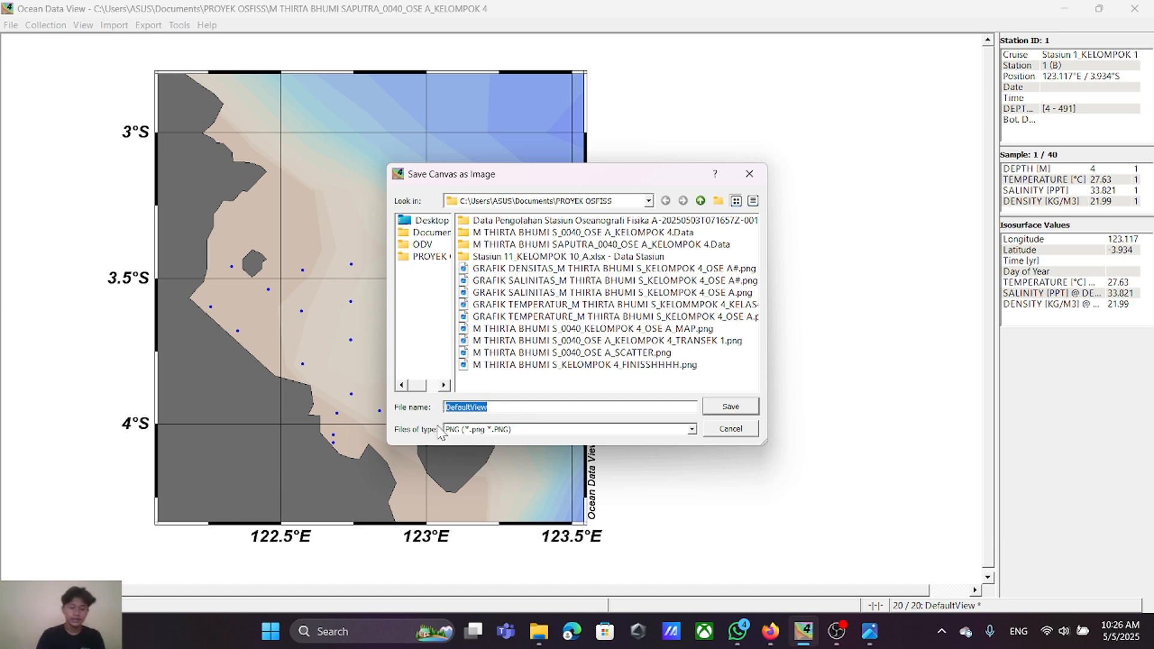
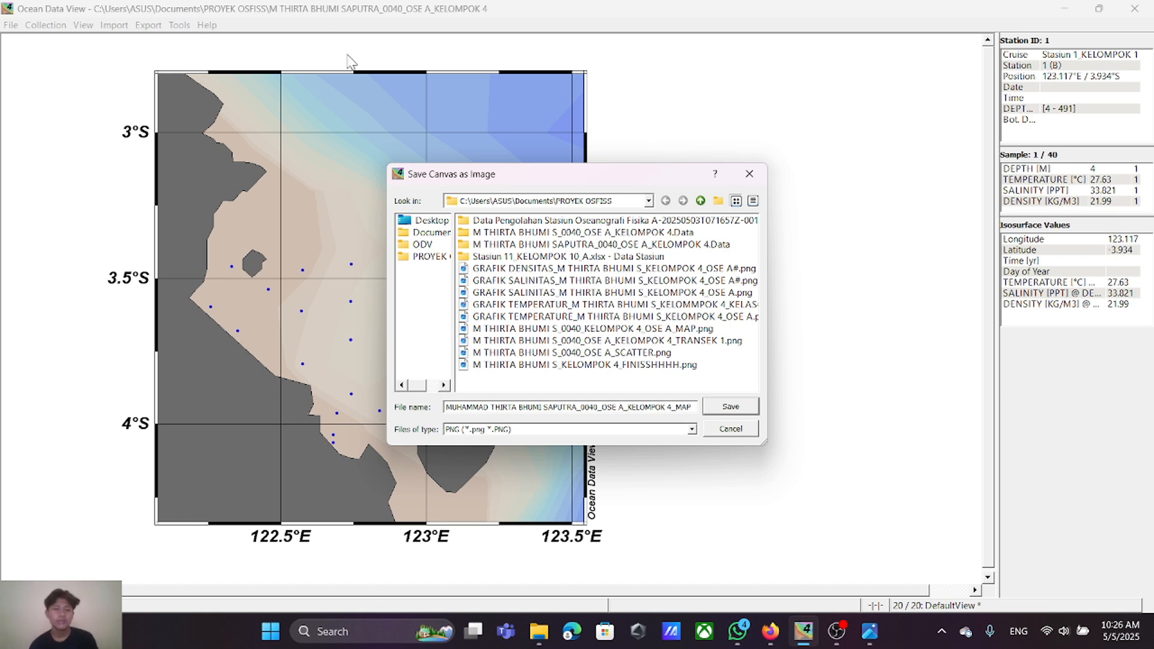
left_click(428, 258)
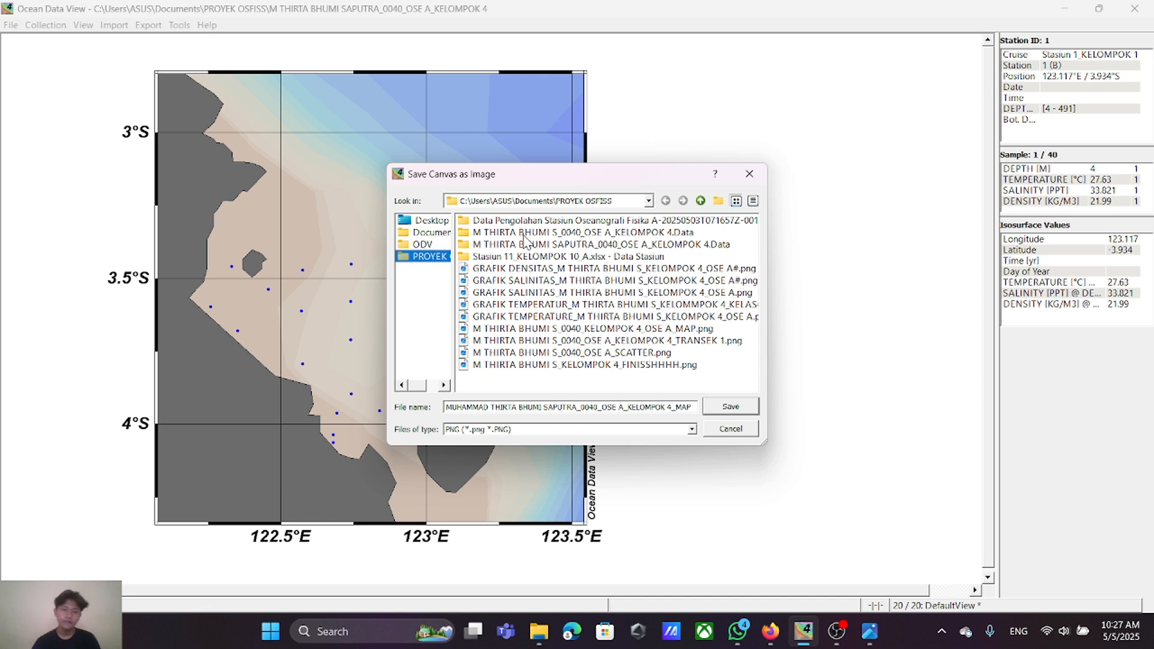
left_click(730, 407)
left_click(557, 355)
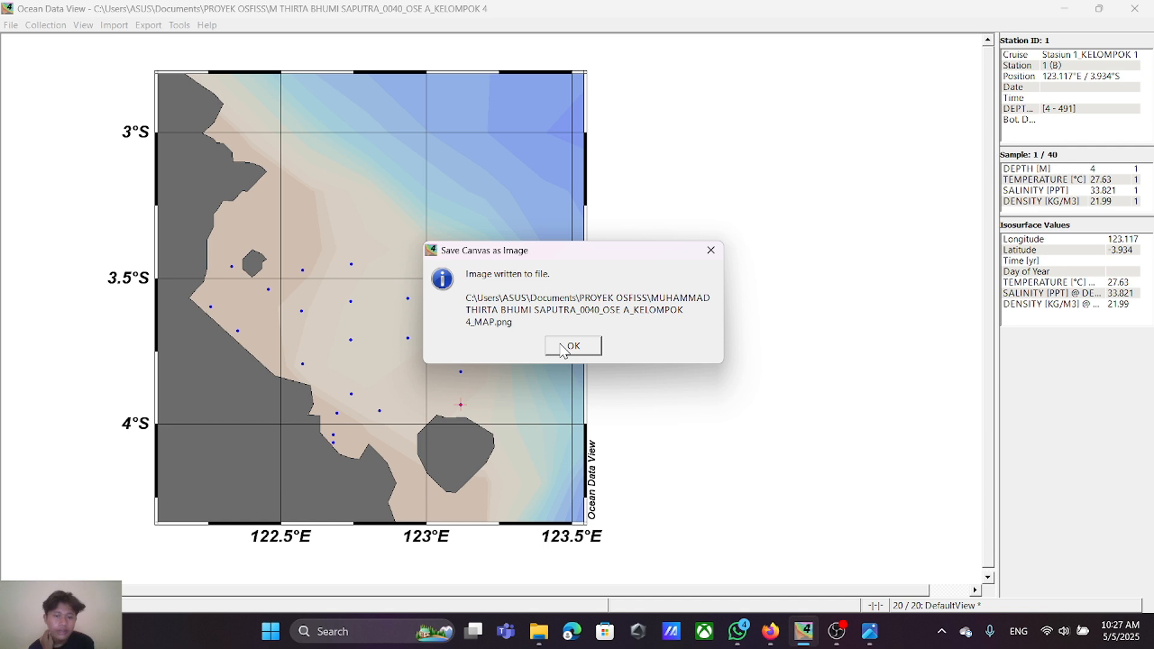
left_click(563, 347)
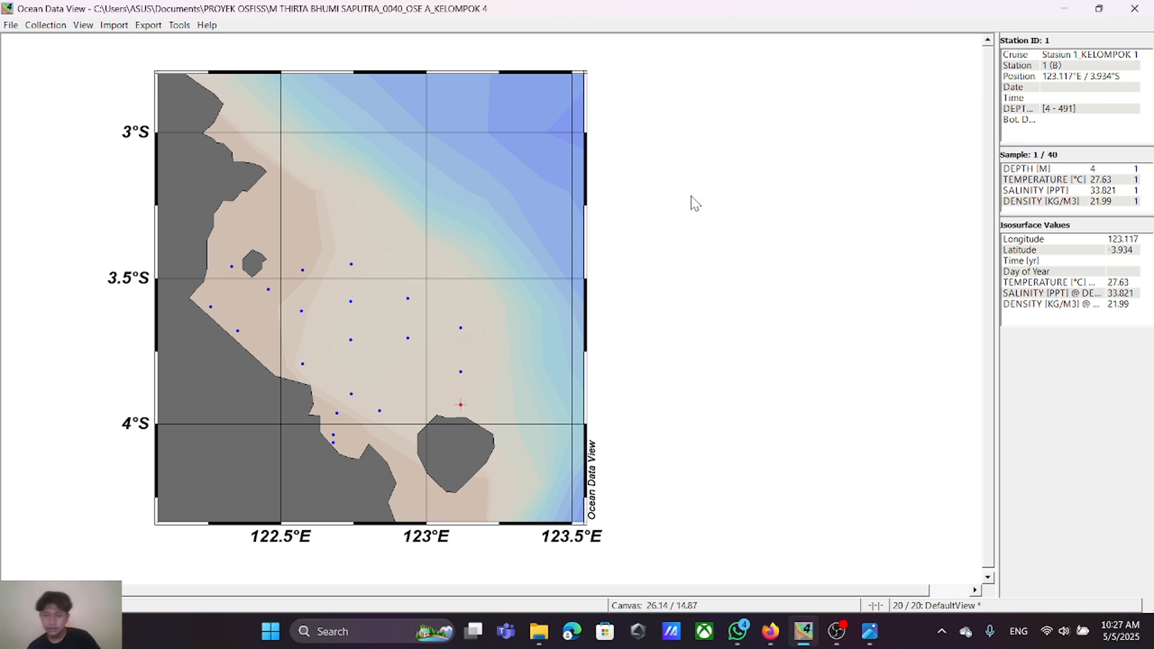
Step: Apply the 2 STATION Windows layout template to the canvas
right_click(685, 161)
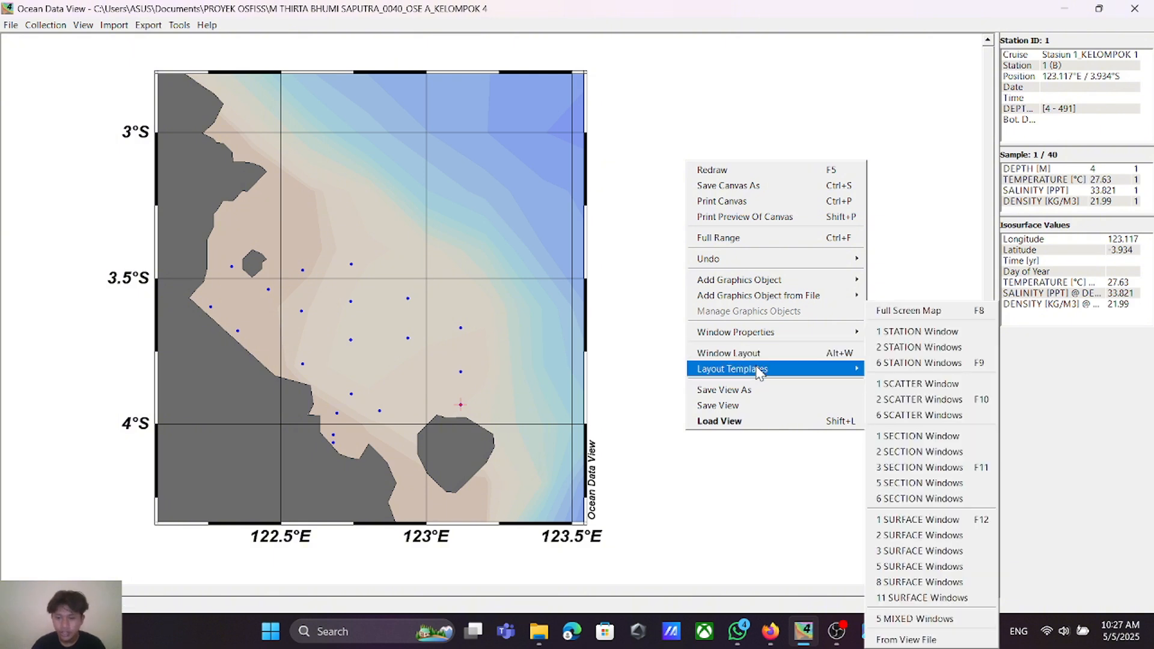
mouse_move(760, 372)
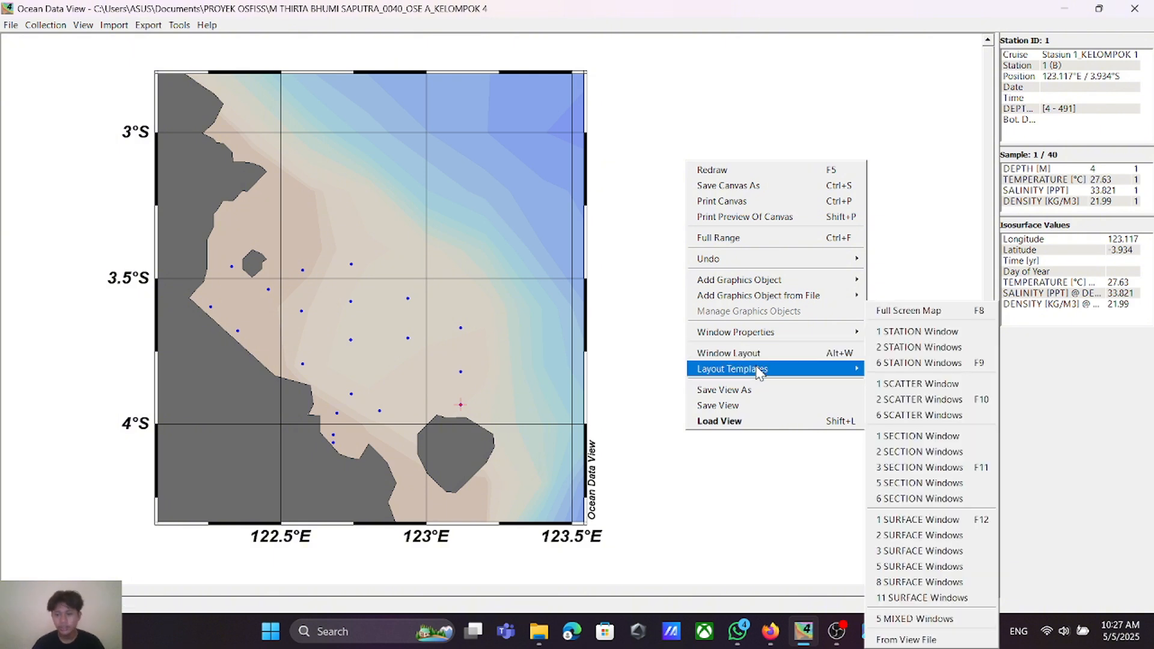
left_click(930, 355)
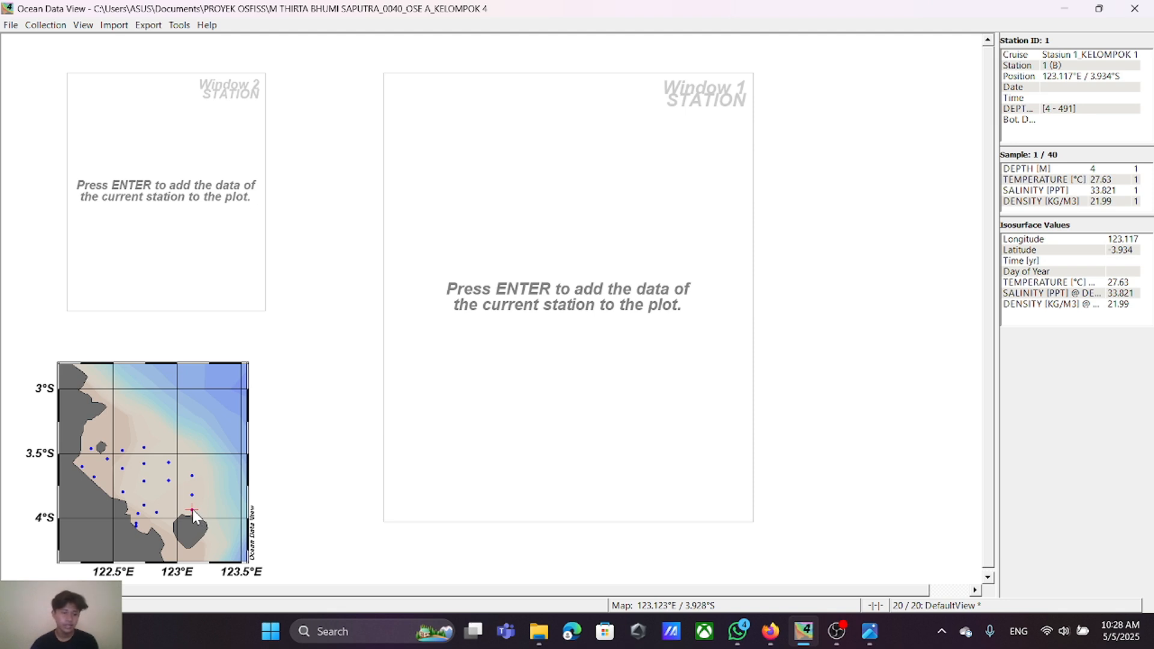
Step: Add the data of all stations on the map, one by one, to the temperature and salinity depth profiles
key("Return")
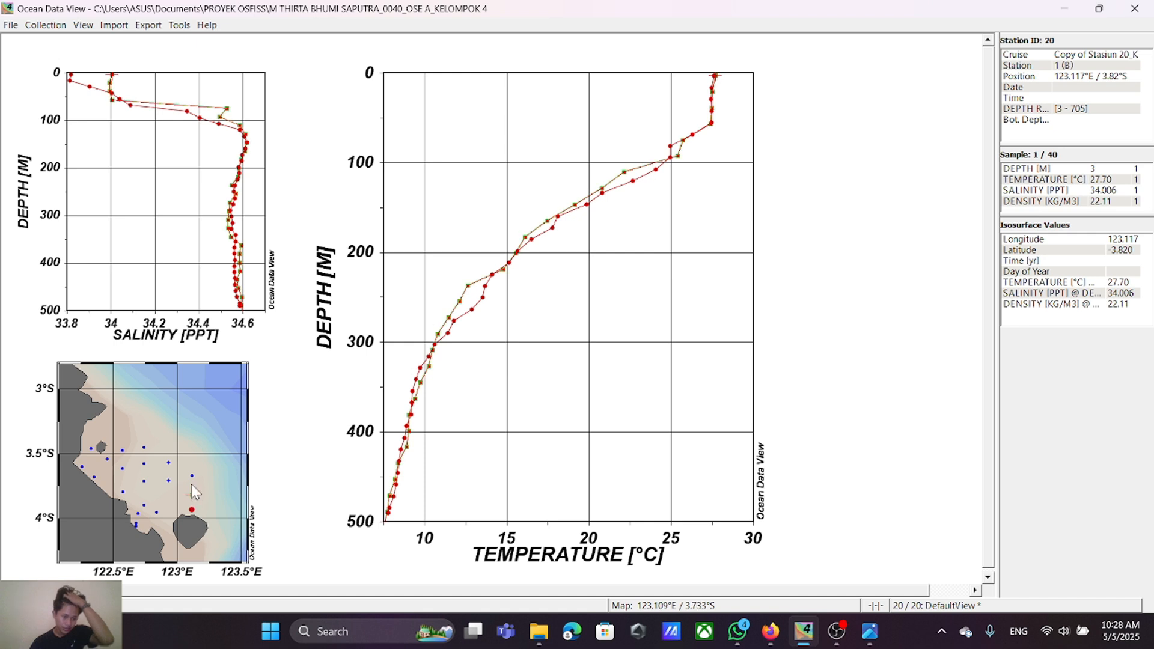
left_click(192, 478)
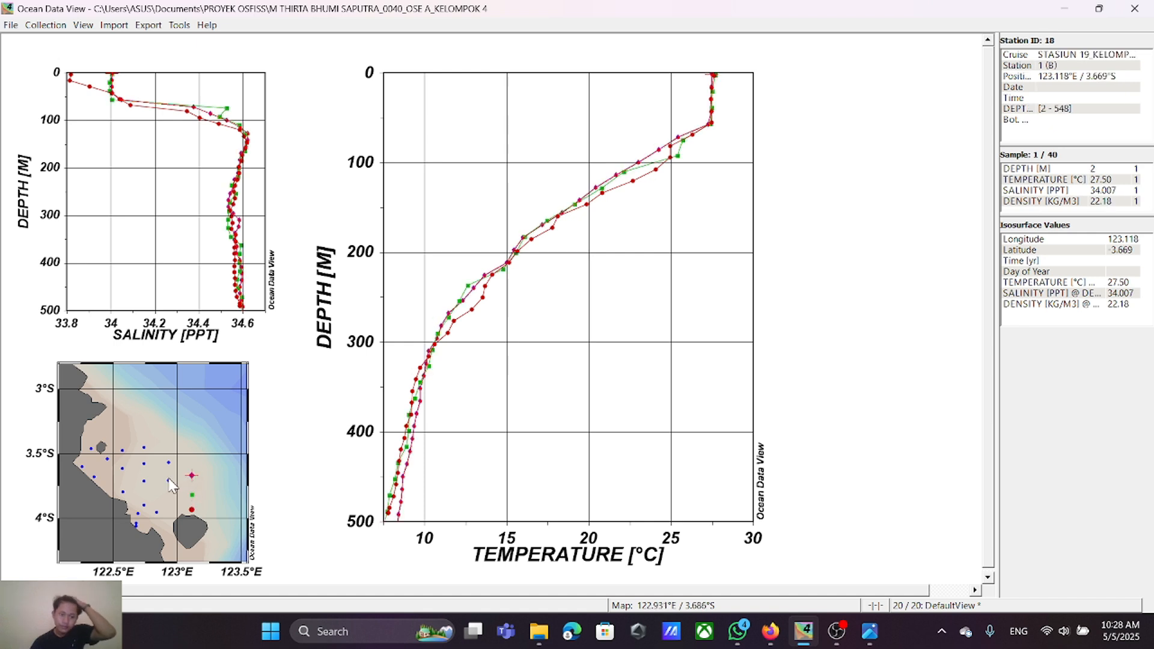
left_click(169, 479)
left_click(168, 462)
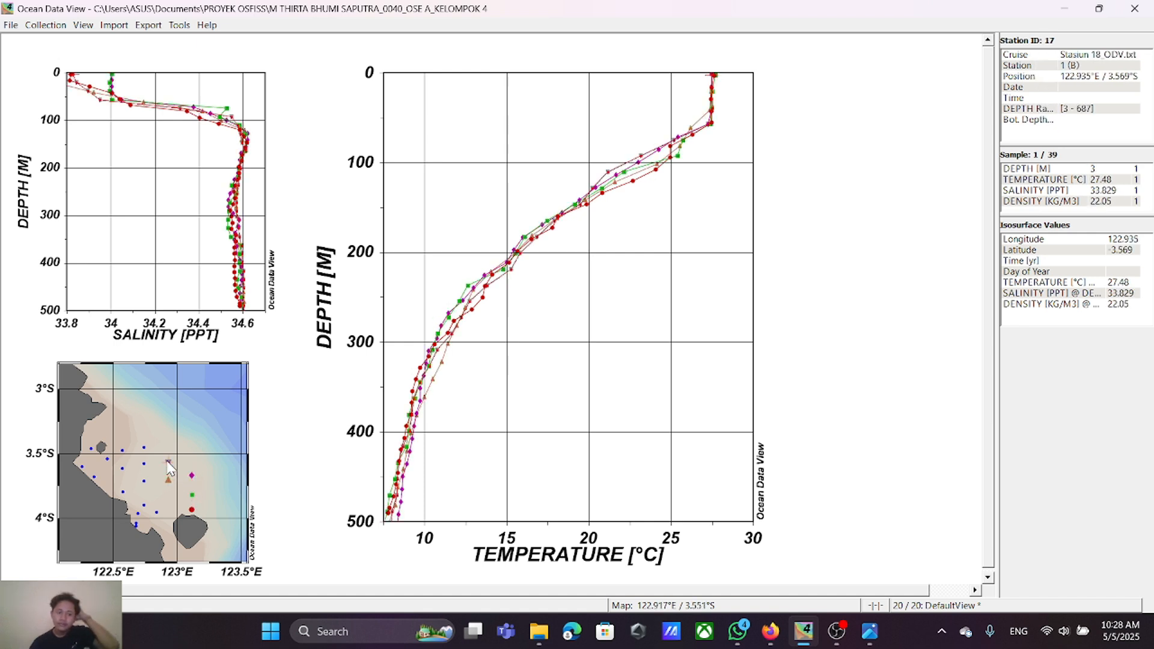
left_click(145, 464)
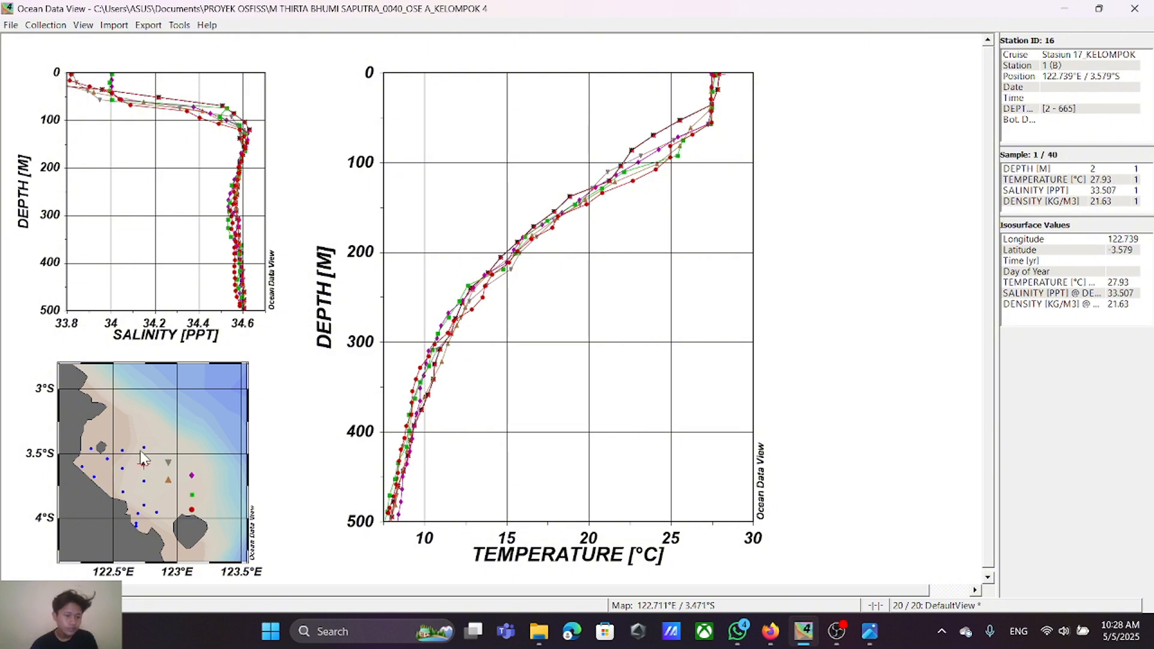
left_click(140, 450)
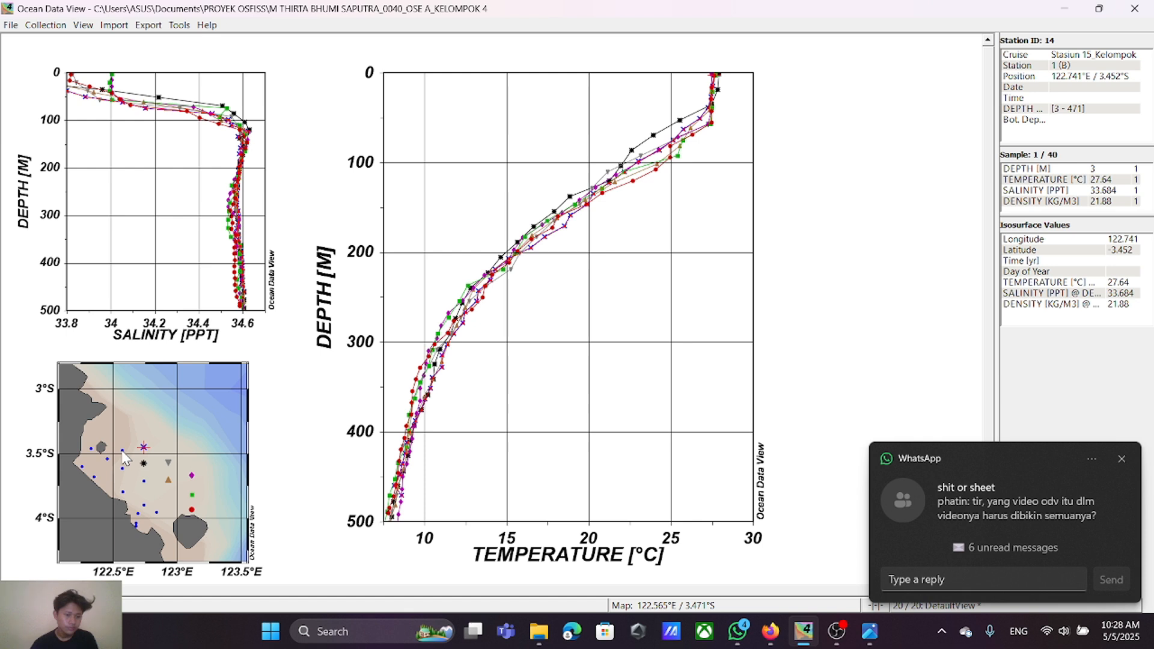
left_click(123, 452)
left_click(91, 449)
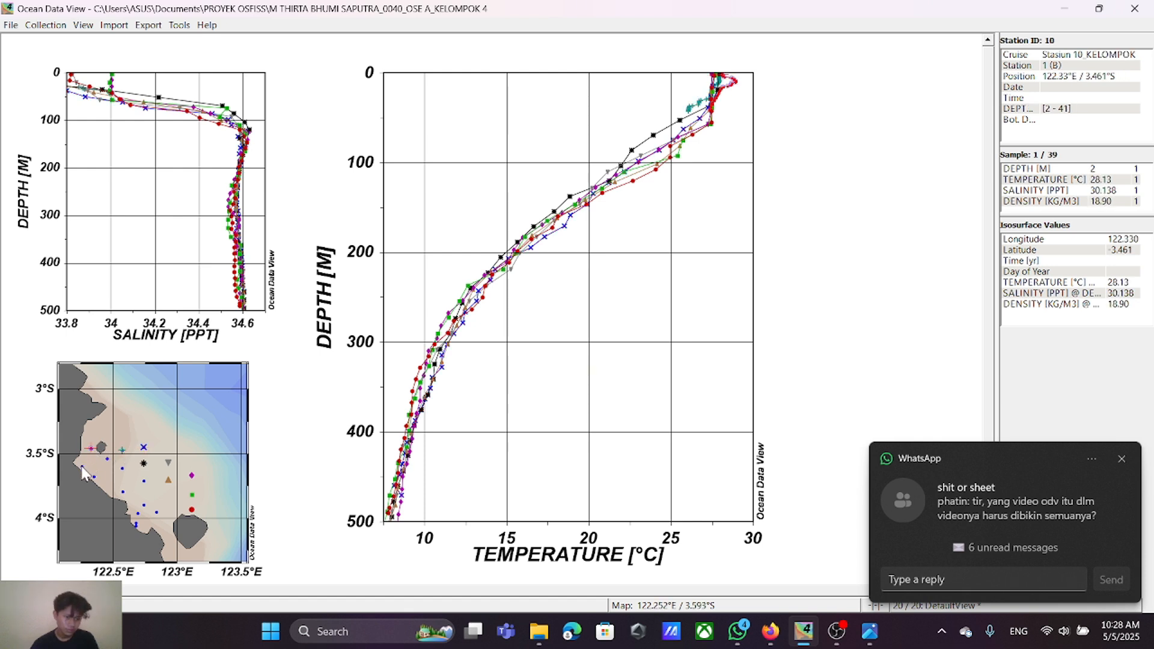
left_click(82, 467)
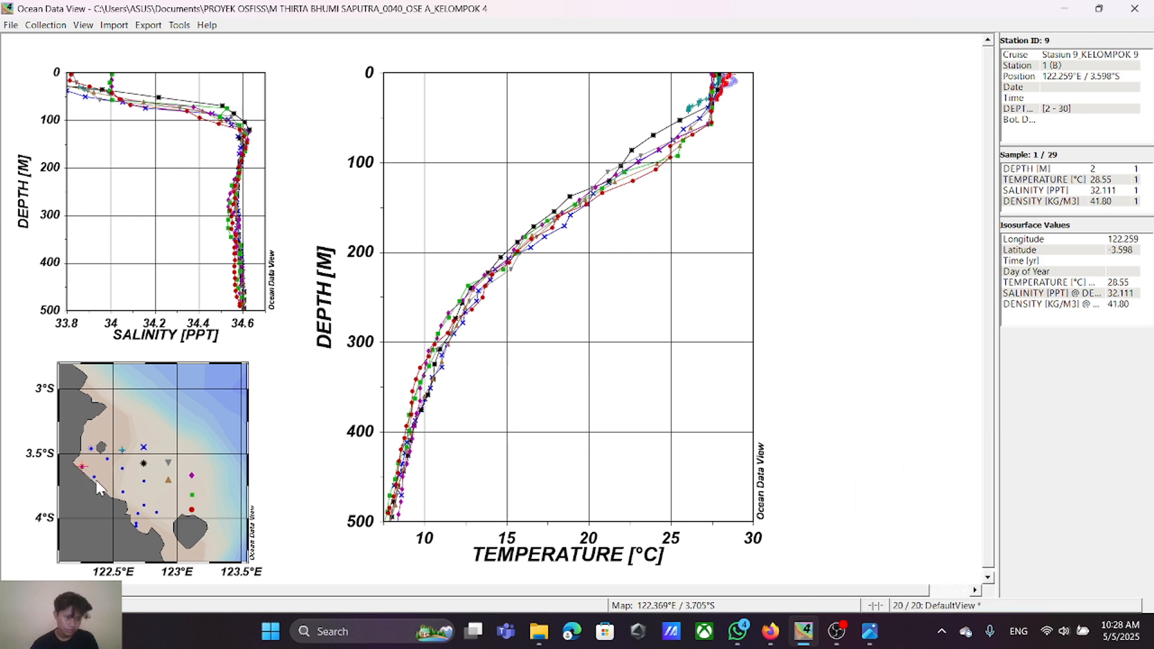
left_click(93, 477)
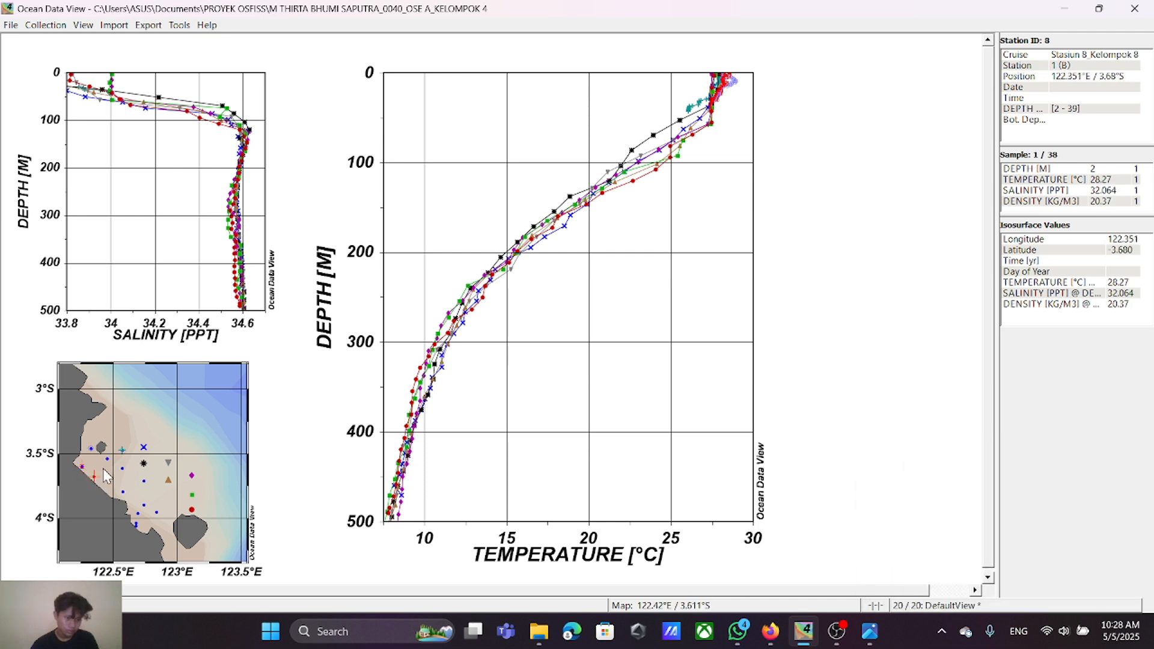
left_click(108, 460)
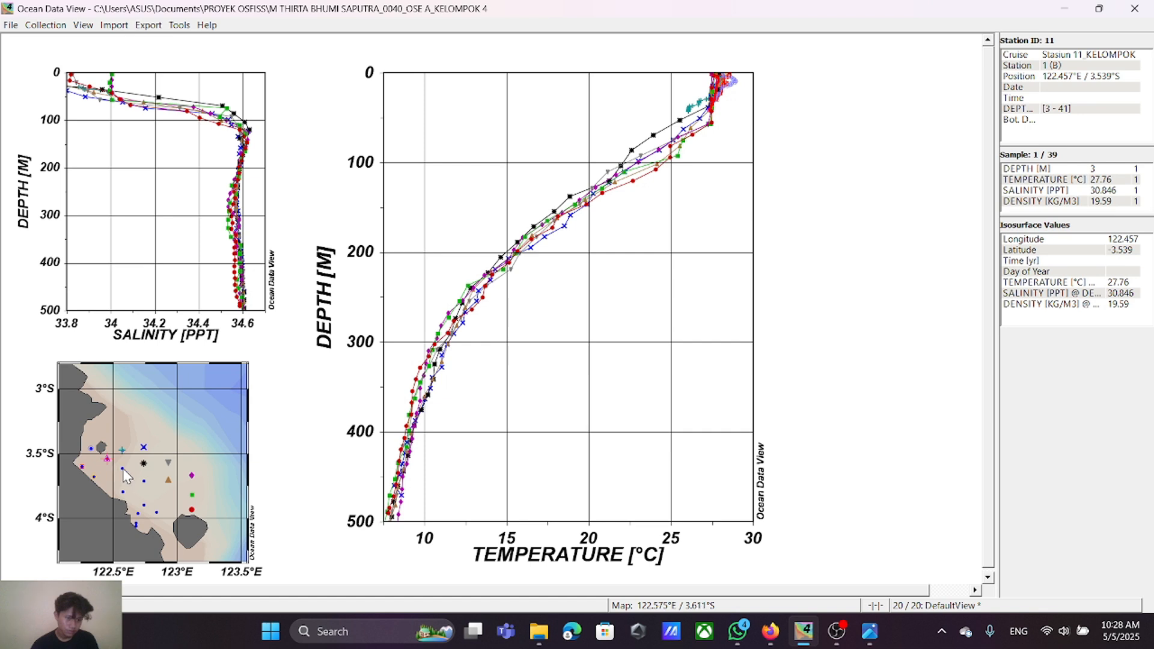
left_click(123, 469)
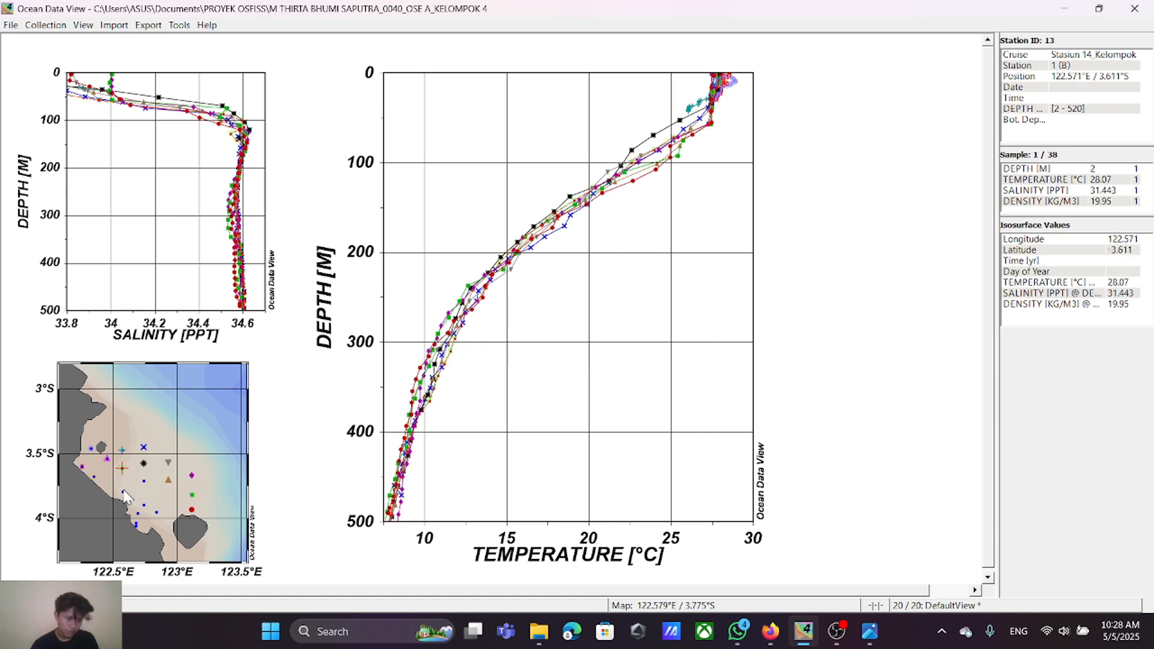
left_click(123, 492)
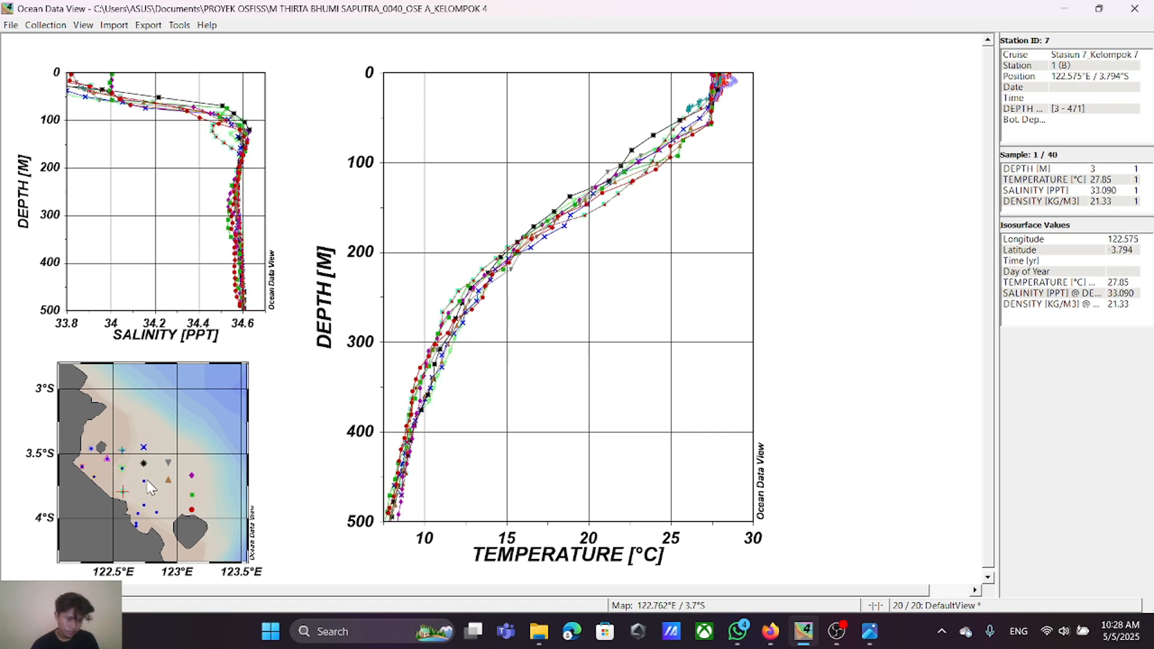
left_click(145, 483)
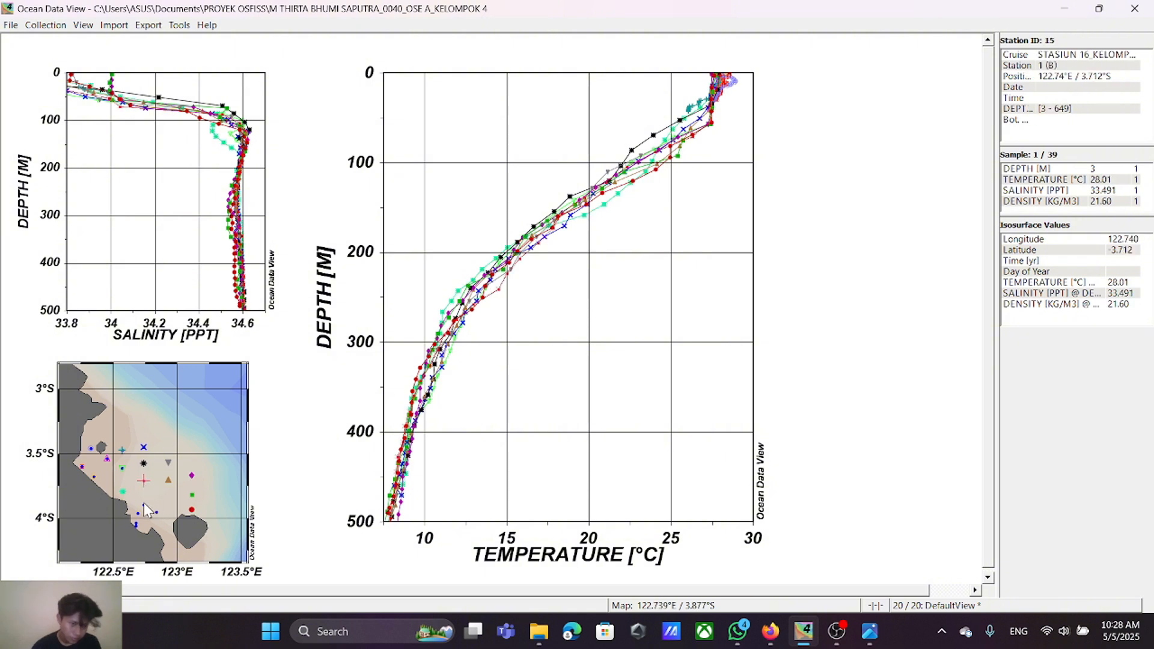
left_click(144, 507)
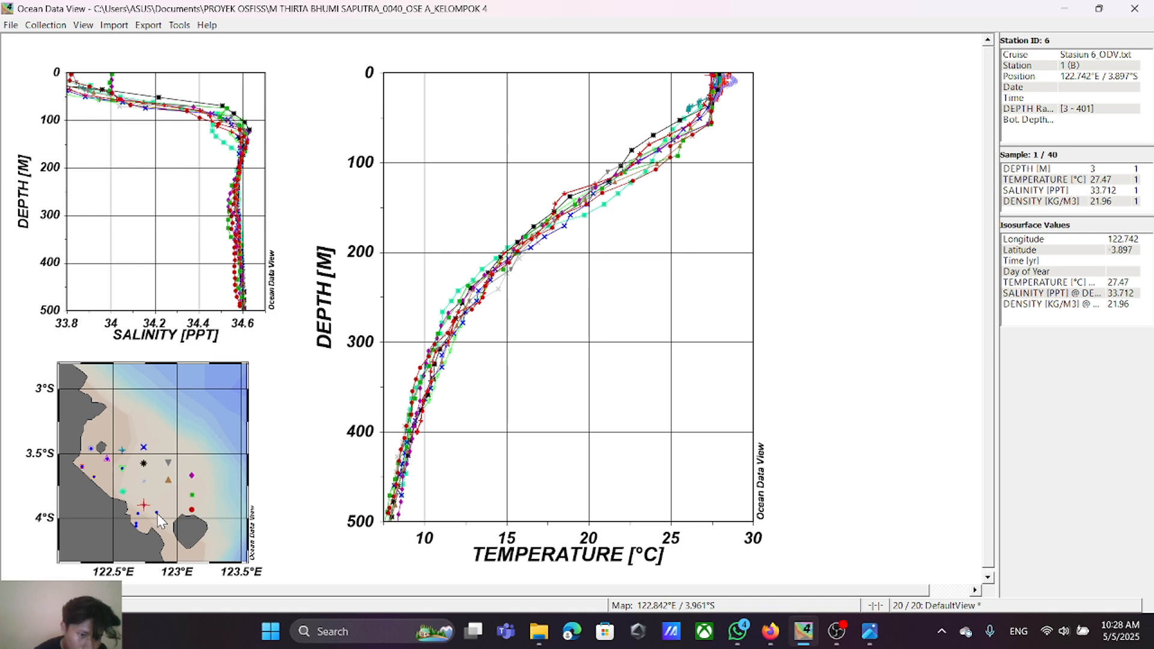
left_click(157, 512)
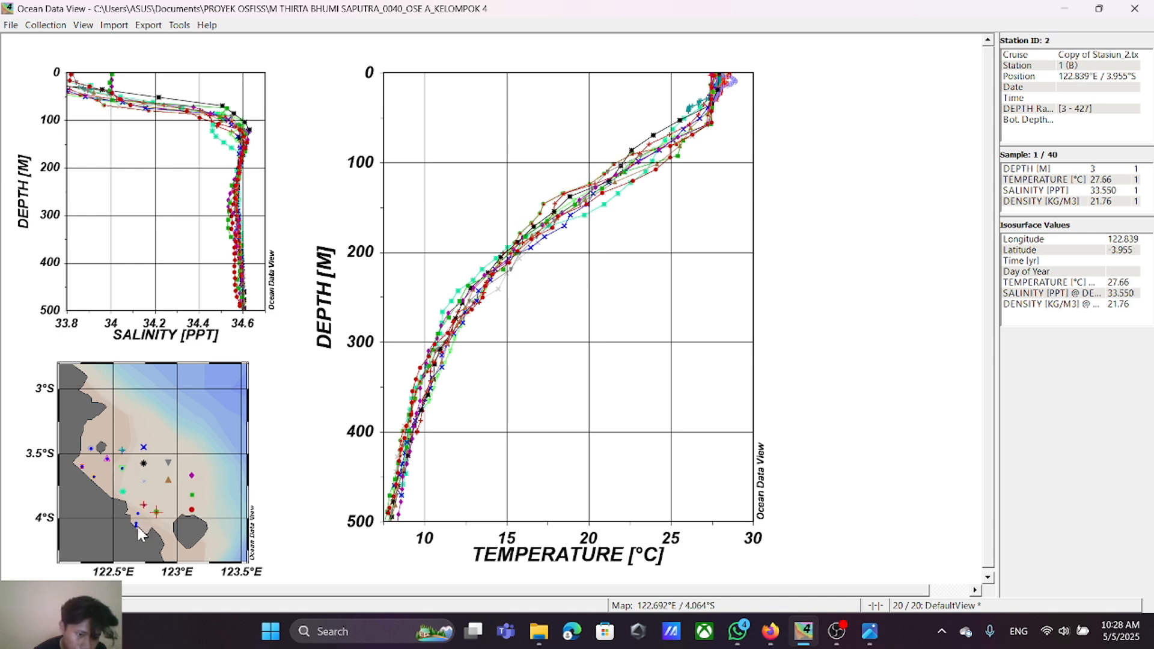
left_click(138, 526)
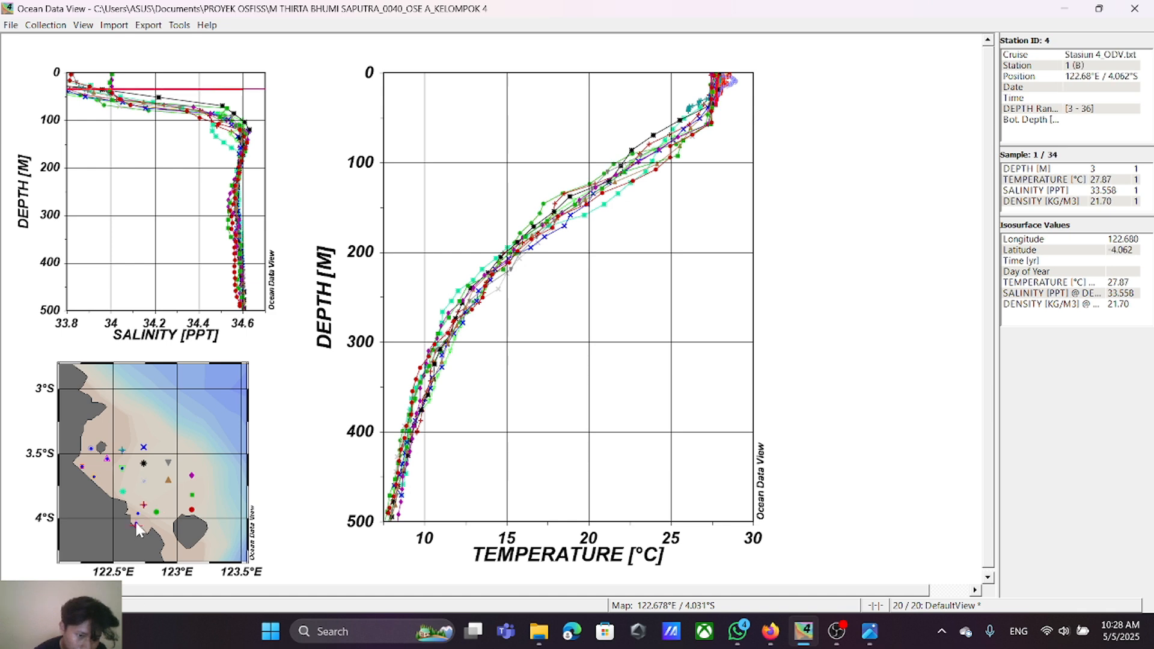
left_click(137, 528)
left_click(138, 515)
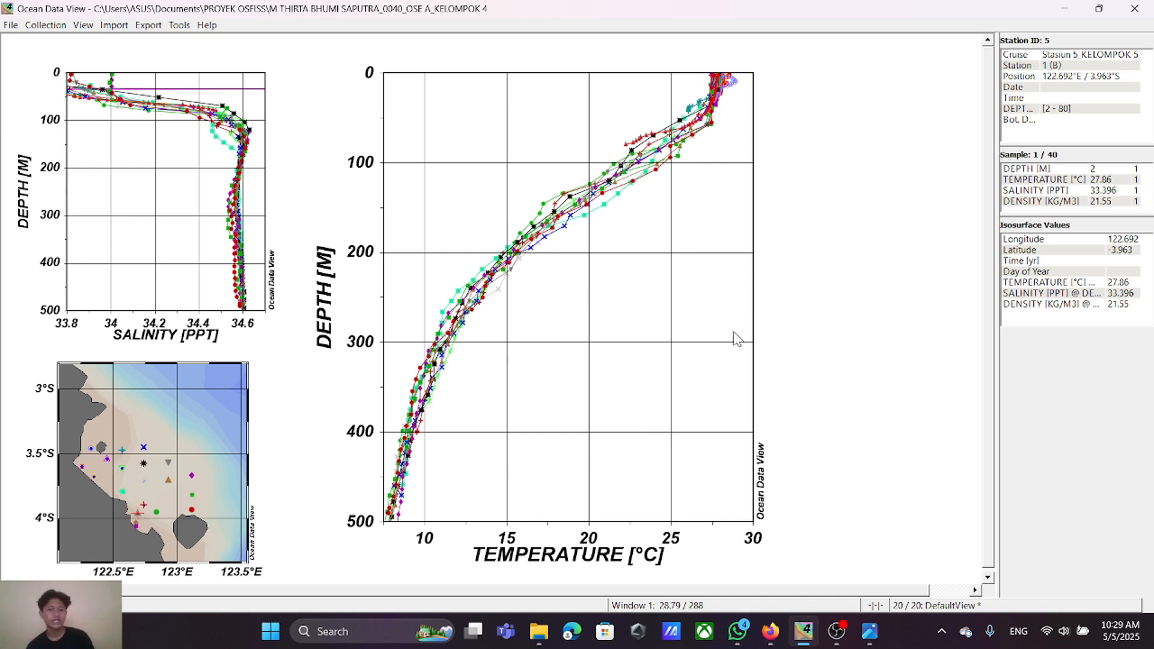
Step: In the window layout, move and resize the temperature window onto the salinity window's frame, from 2.5 / 10.5 to 10 / 19.5
right_click(847, 176)
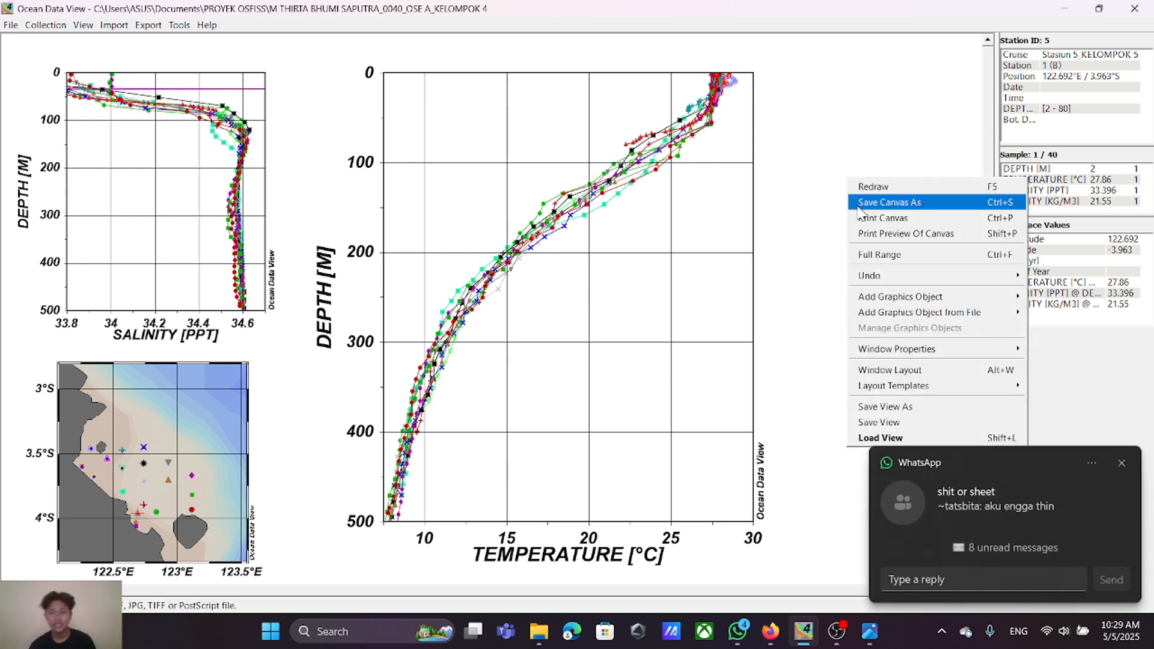
left_click(1117, 460)
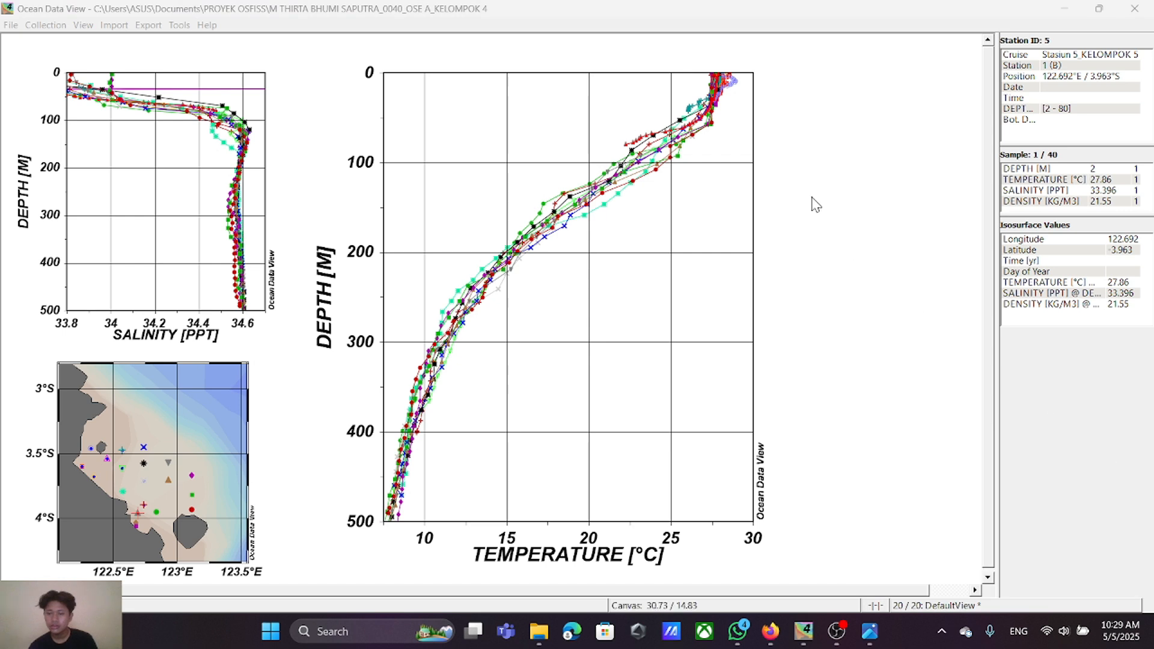
right_click(822, 141)
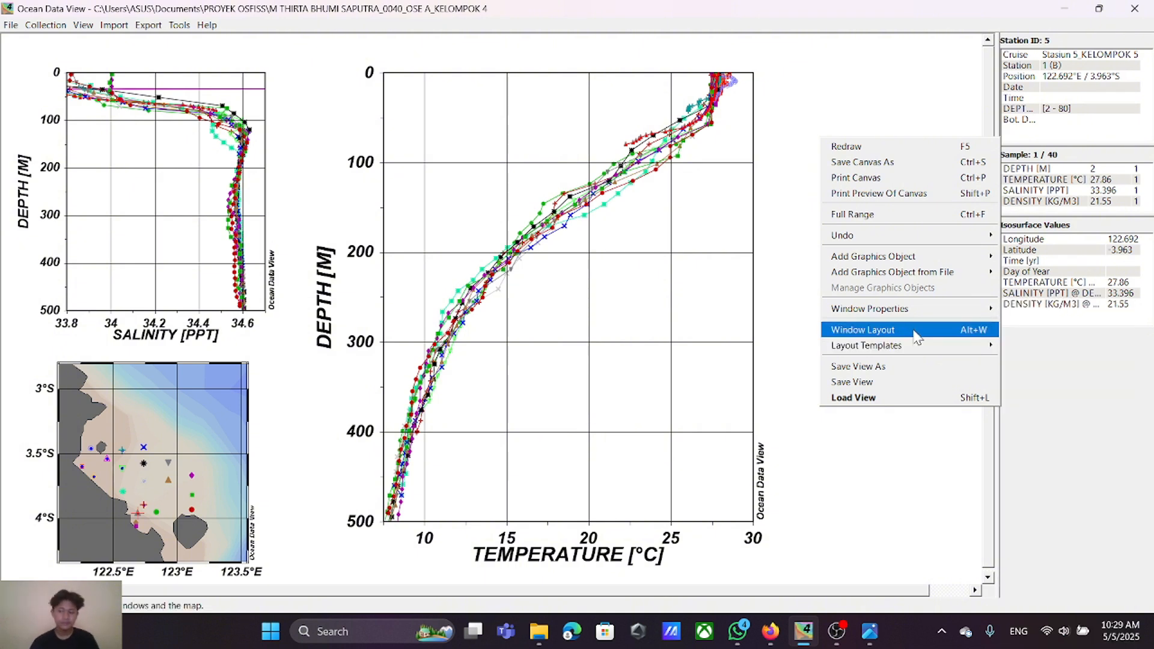
left_click(915, 337)
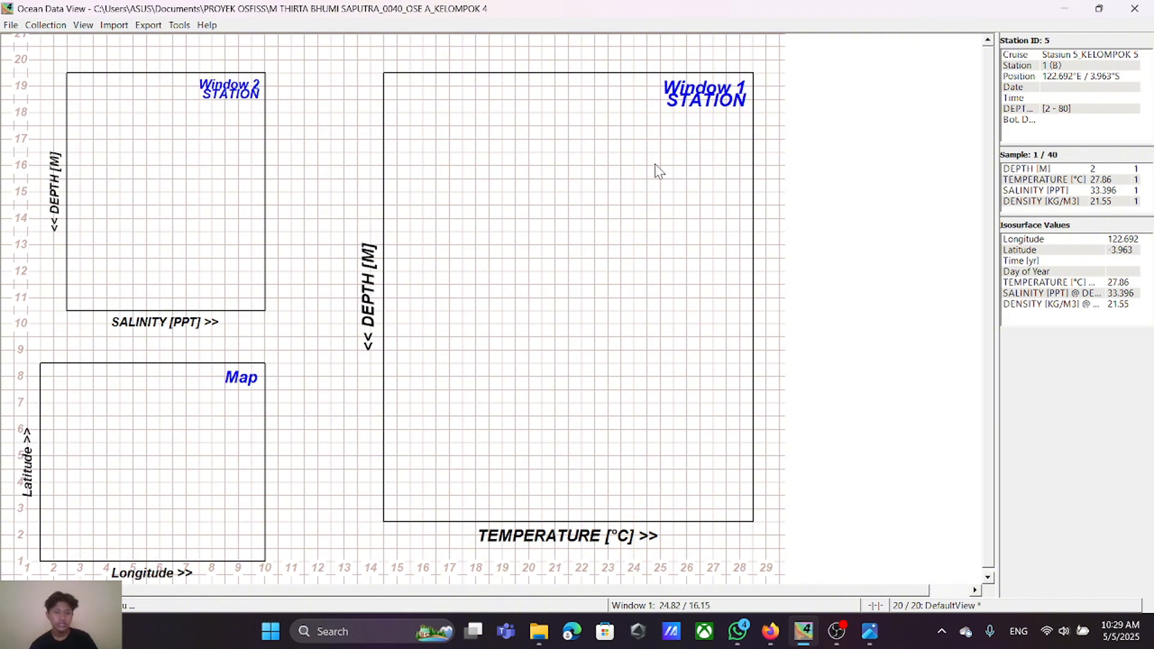
right_click(531, 230)
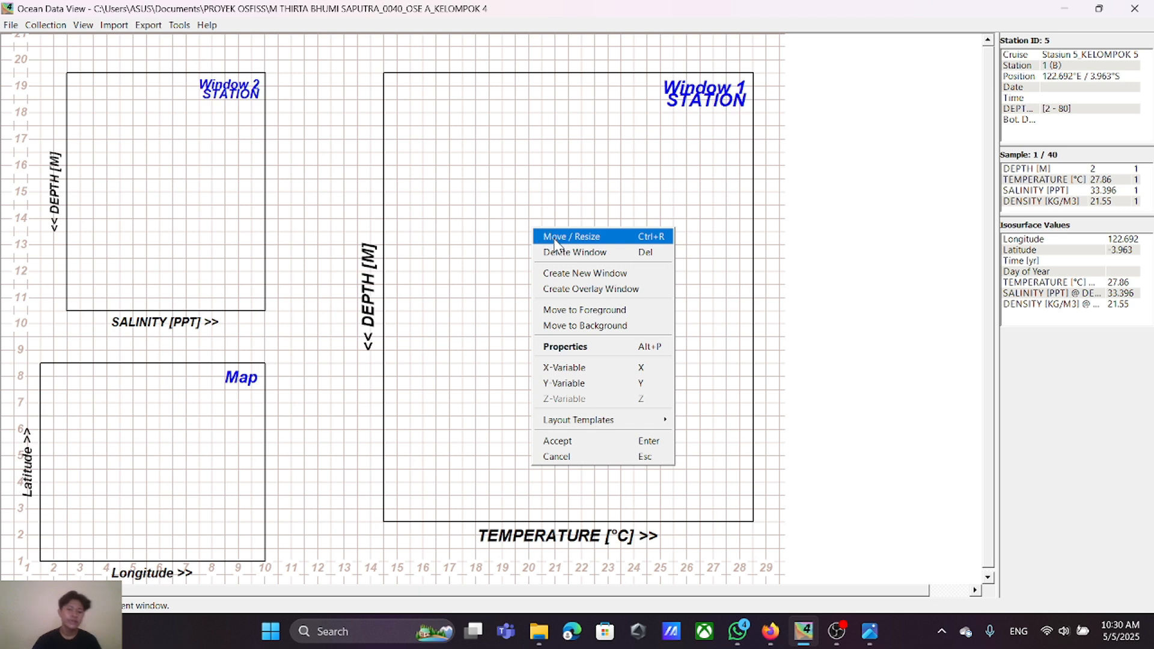
left_click(554, 237)
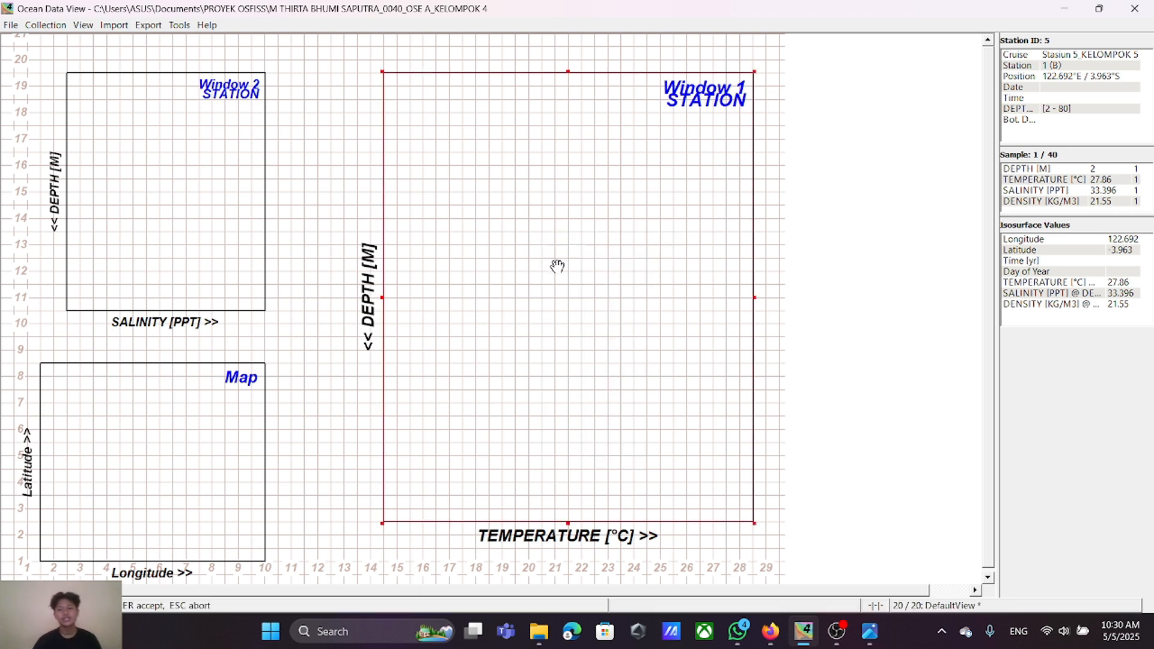
left_click_drag(562, 286, 246, 284)
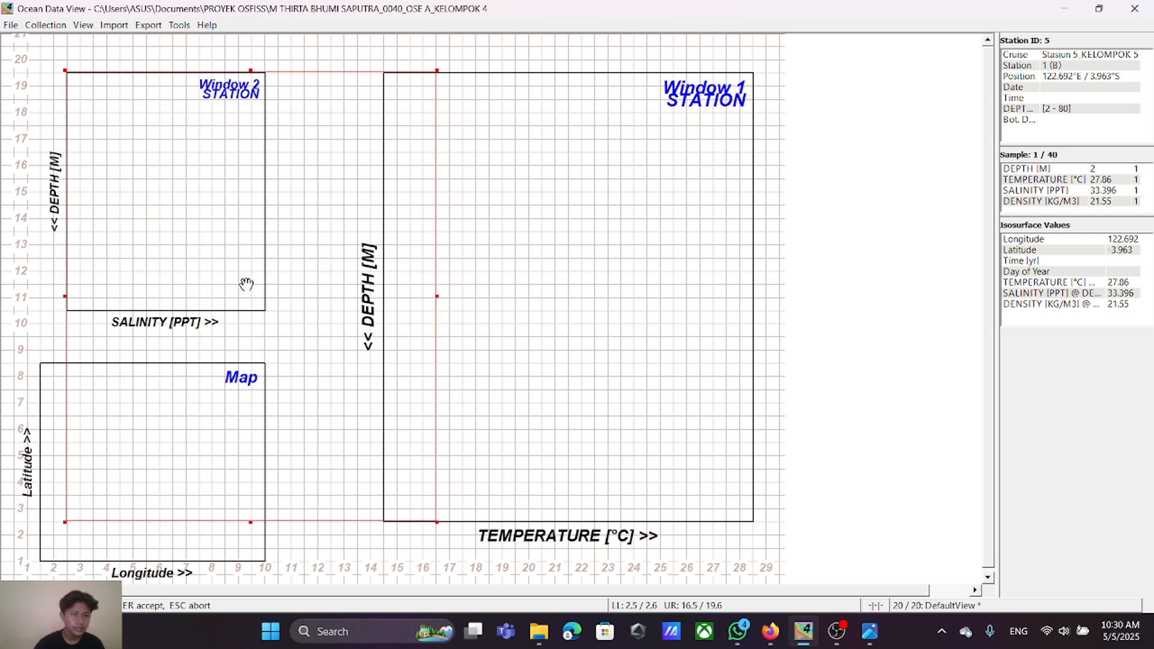
left_click_drag(247, 283, 247, 285)
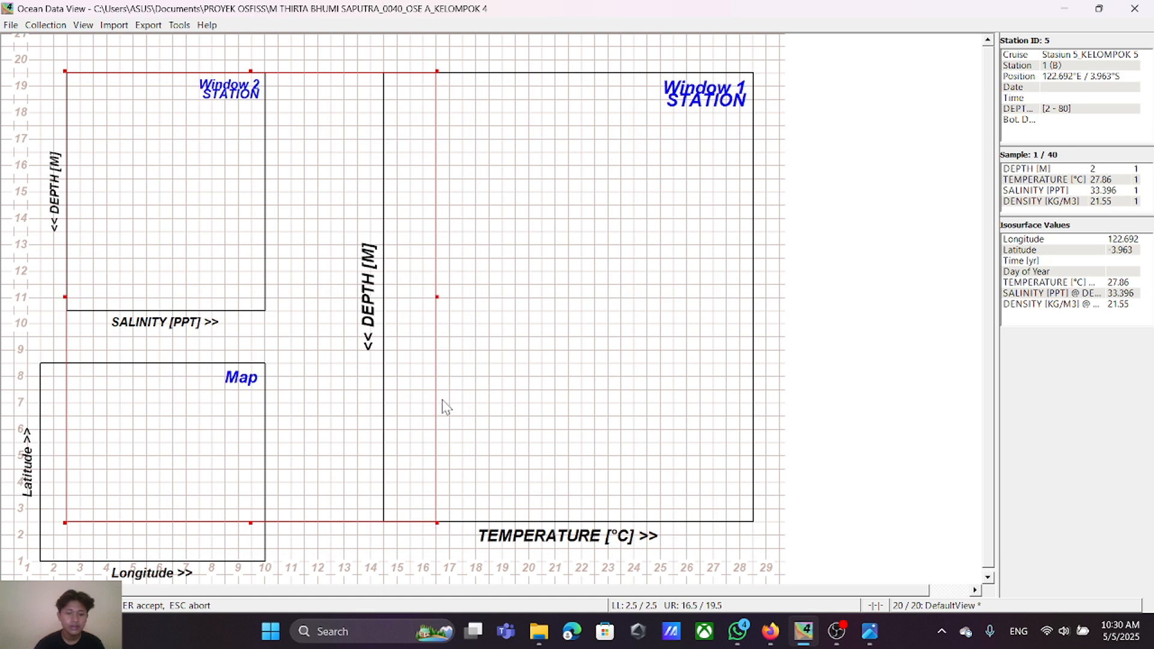
left_click_drag(437, 296, 264, 295)
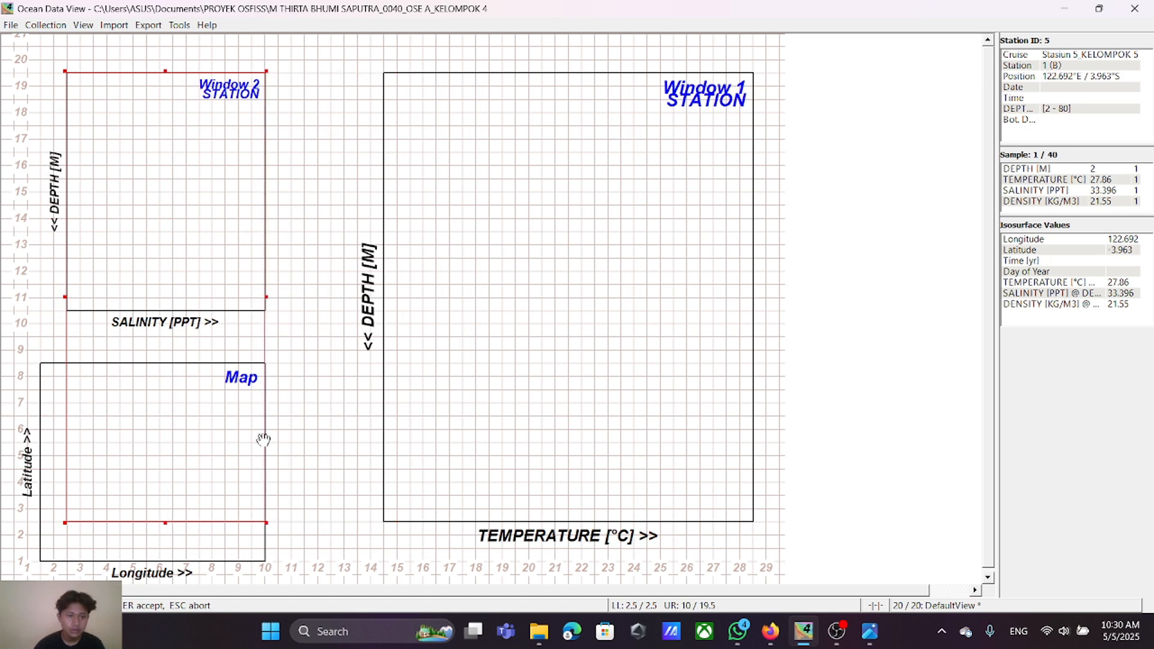
left_click_drag(165, 523, 182, 307)
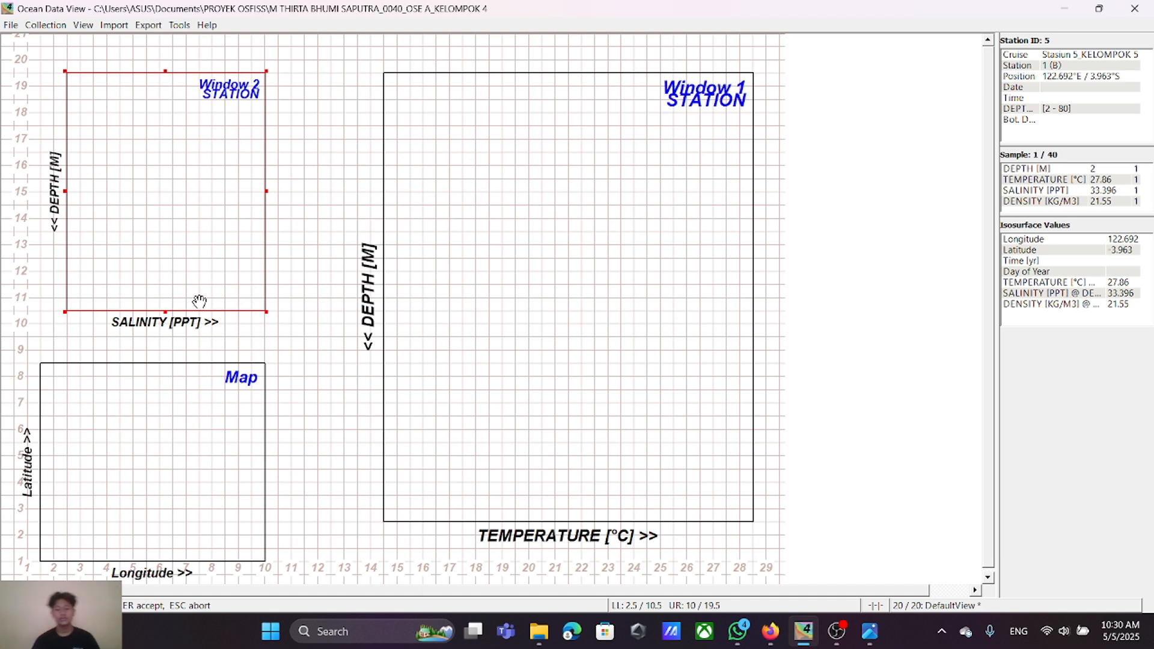
key("Return")
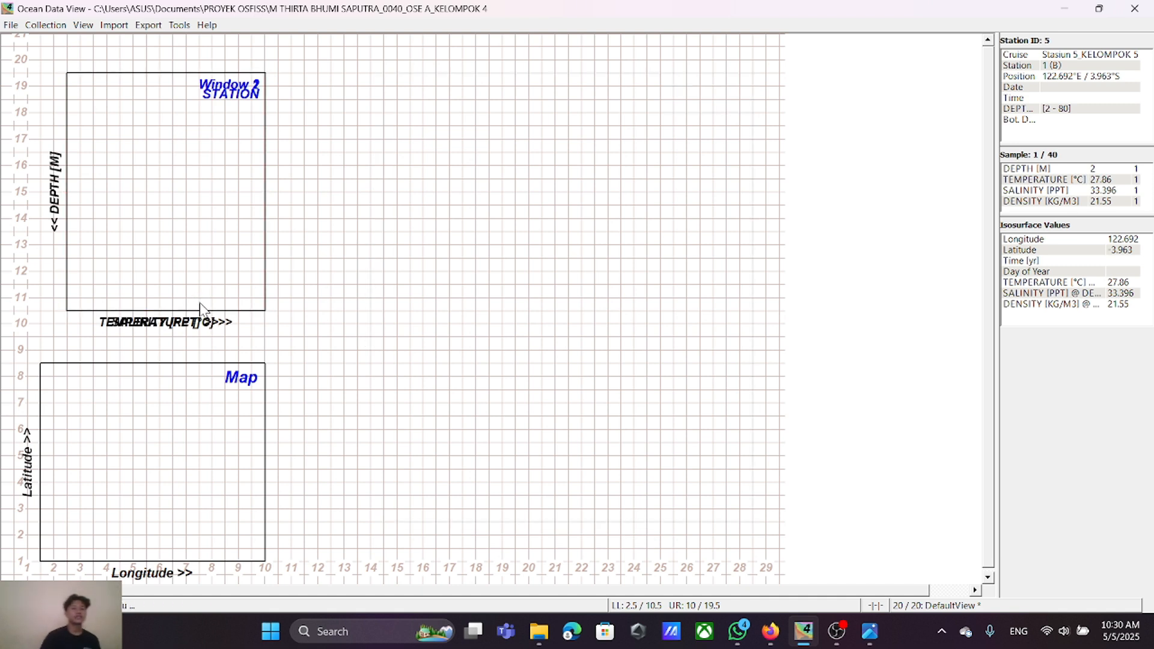
Step: Move the salinity window beside the temperature window, with its corners at 12 / 10.5 and 19.5 / 19.5
right_click(193, 181)
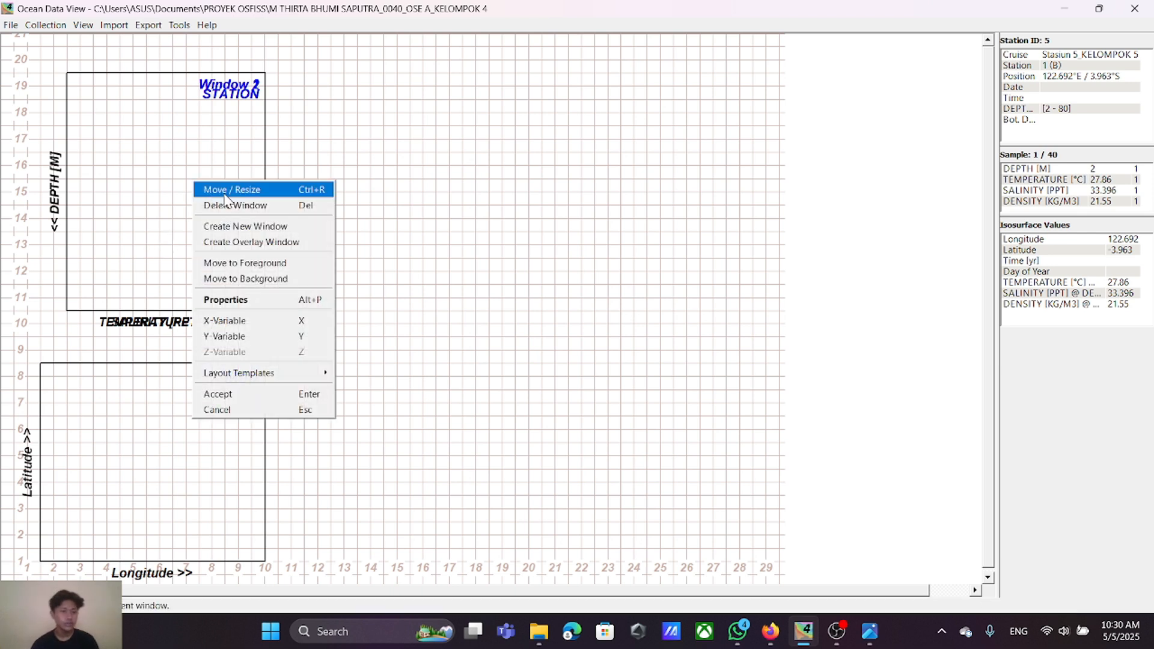
left_click(227, 190)
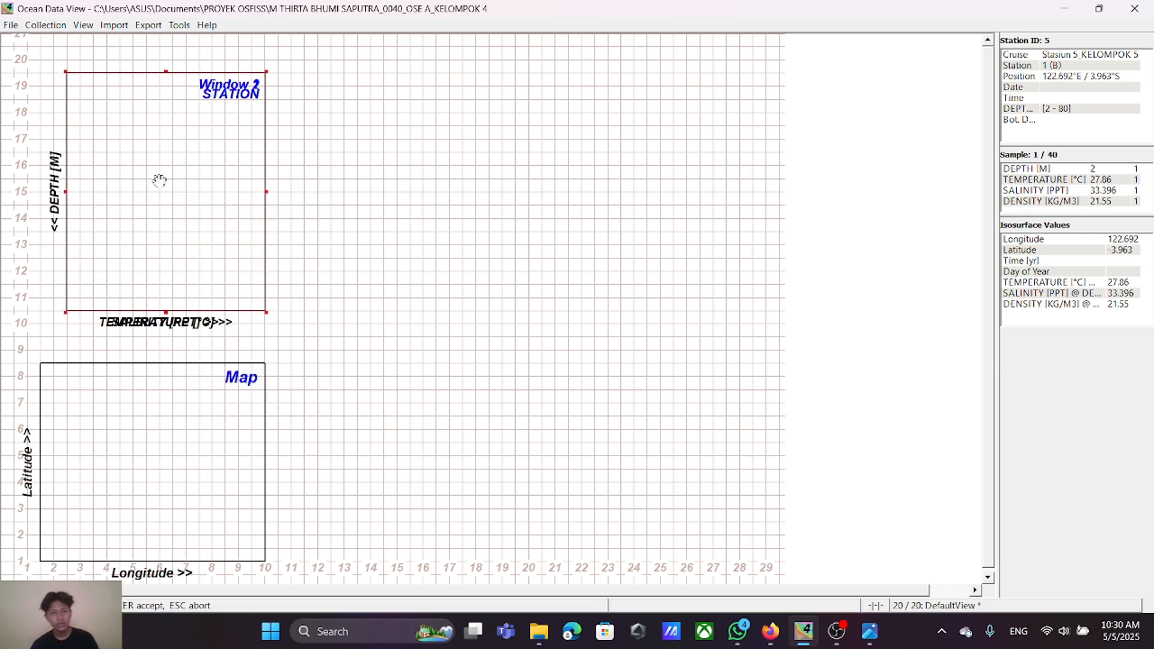
left_click_drag(160, 180, 408, 183)
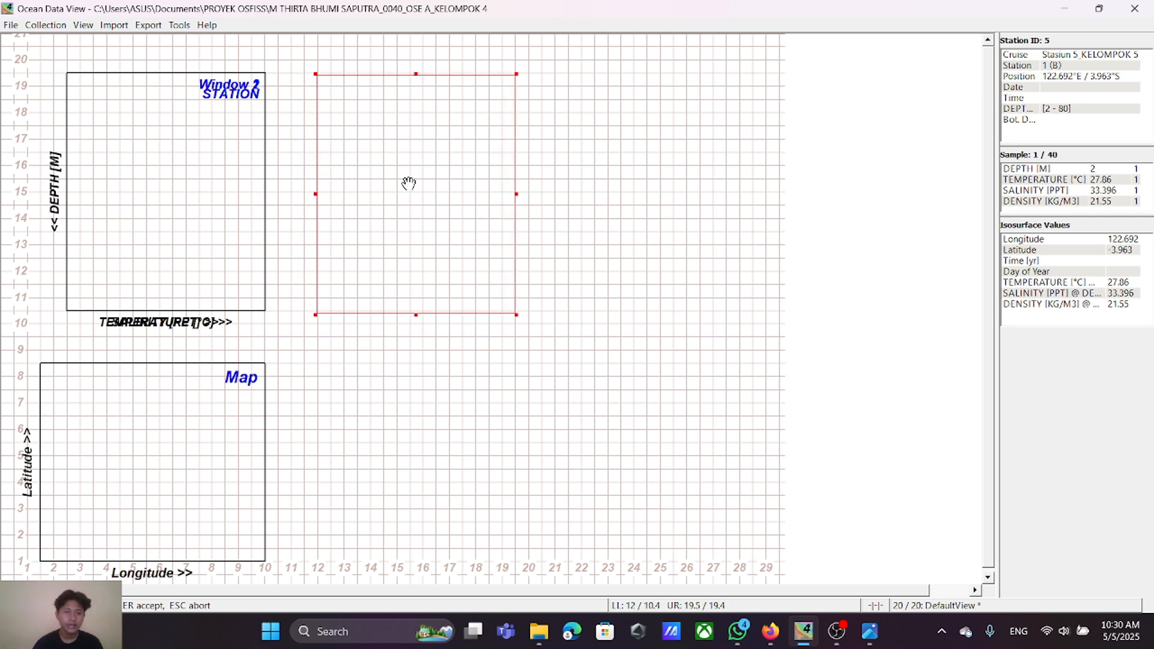
left_click_drag(409, 183, 409, 181)
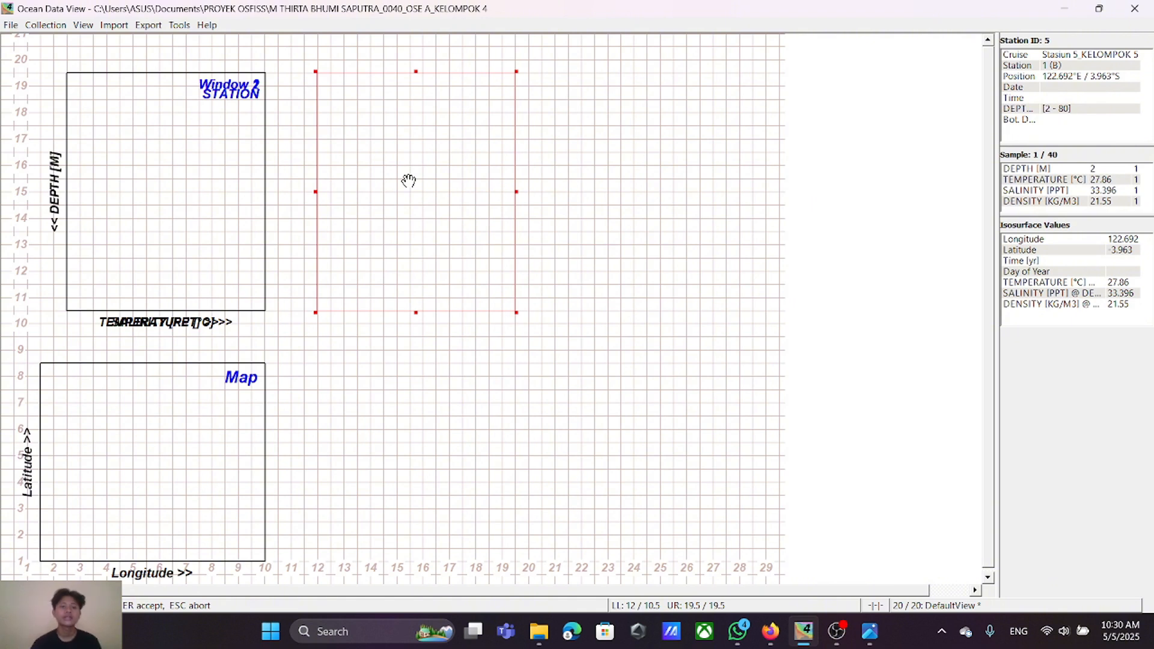
left_click_drag(409, 177, 409, 178)
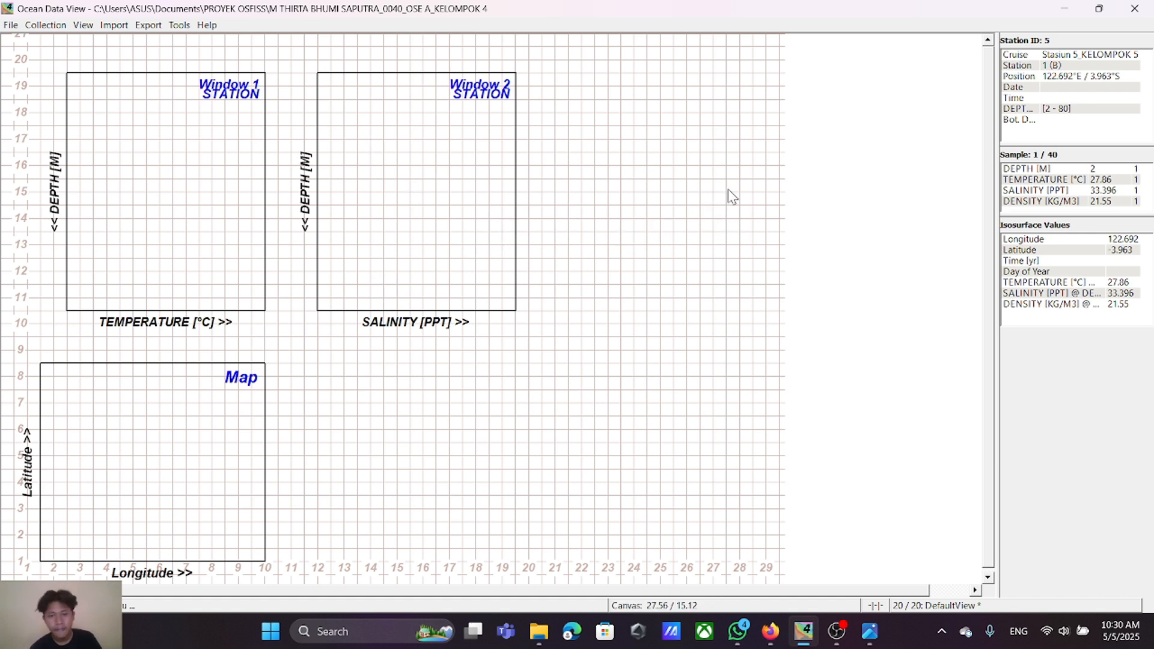
Step: Create a new window and fit it onto the salinity window's frame, with corners at 12 / 10.5 and 19.5 / 19.5
right_click(839, 154)
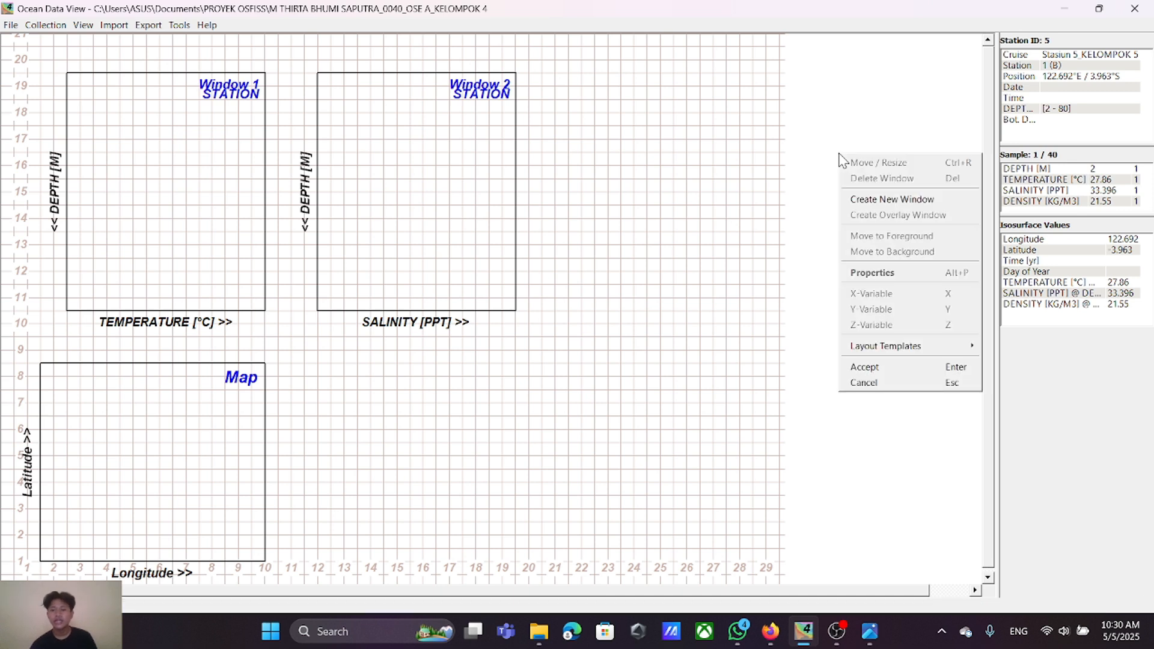
left_click(859, 203)
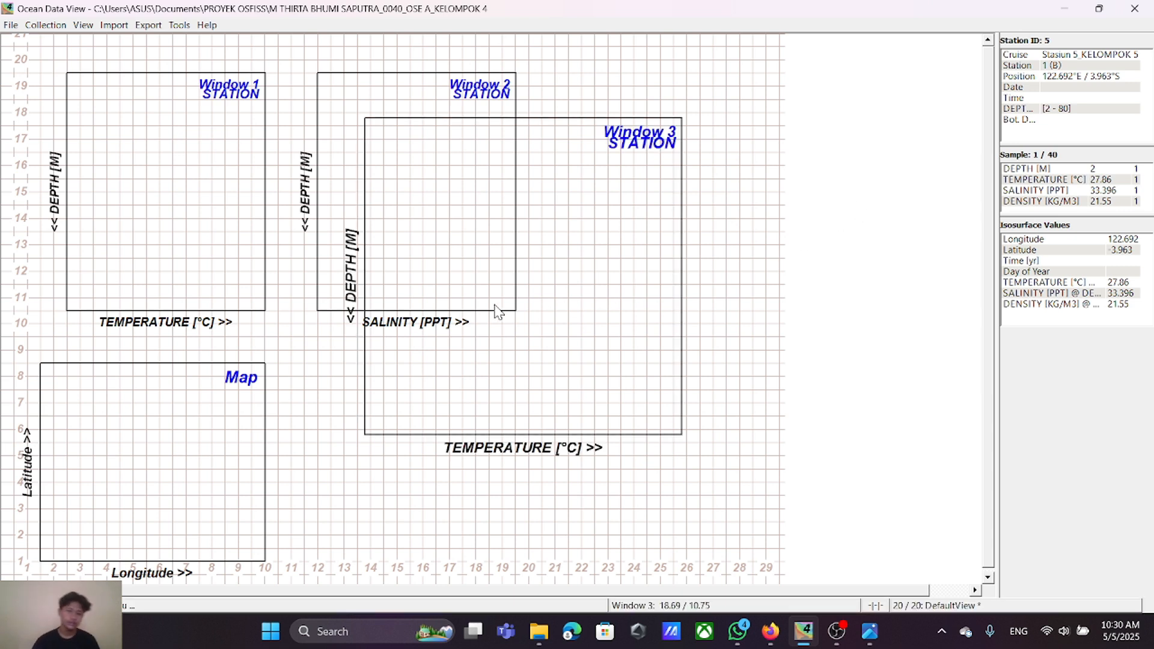
right_click(545, 272)
left_click(554, 265)
left_click_drag(557, 283, 516, 242)
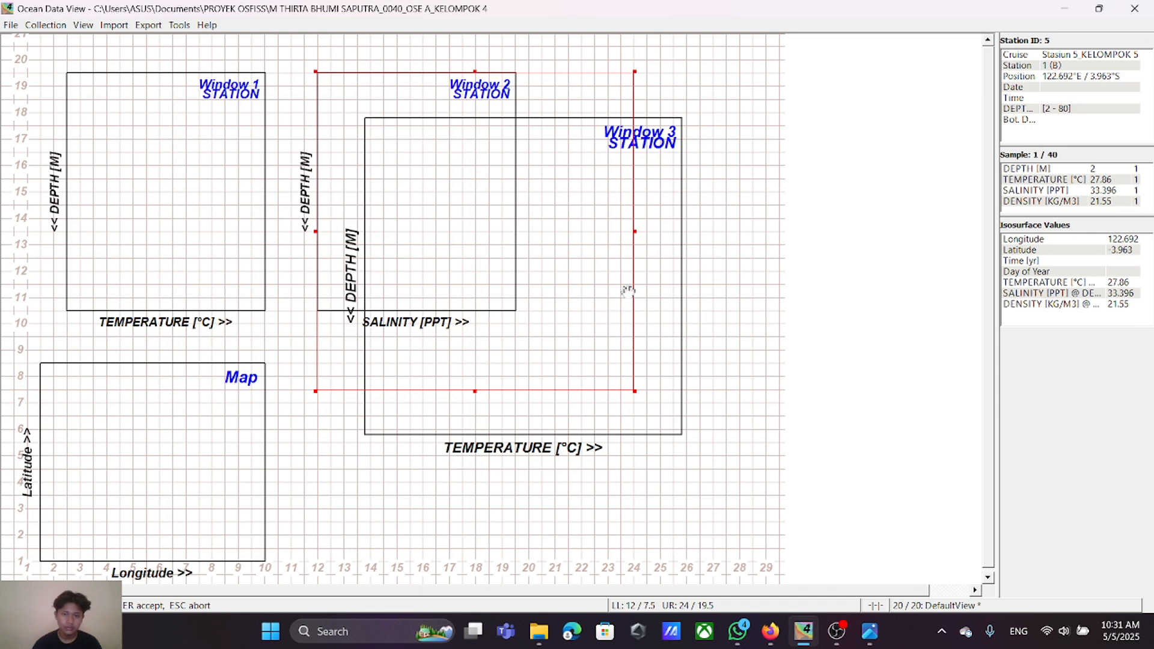
left_click_drag(634, 232, 515, 237)
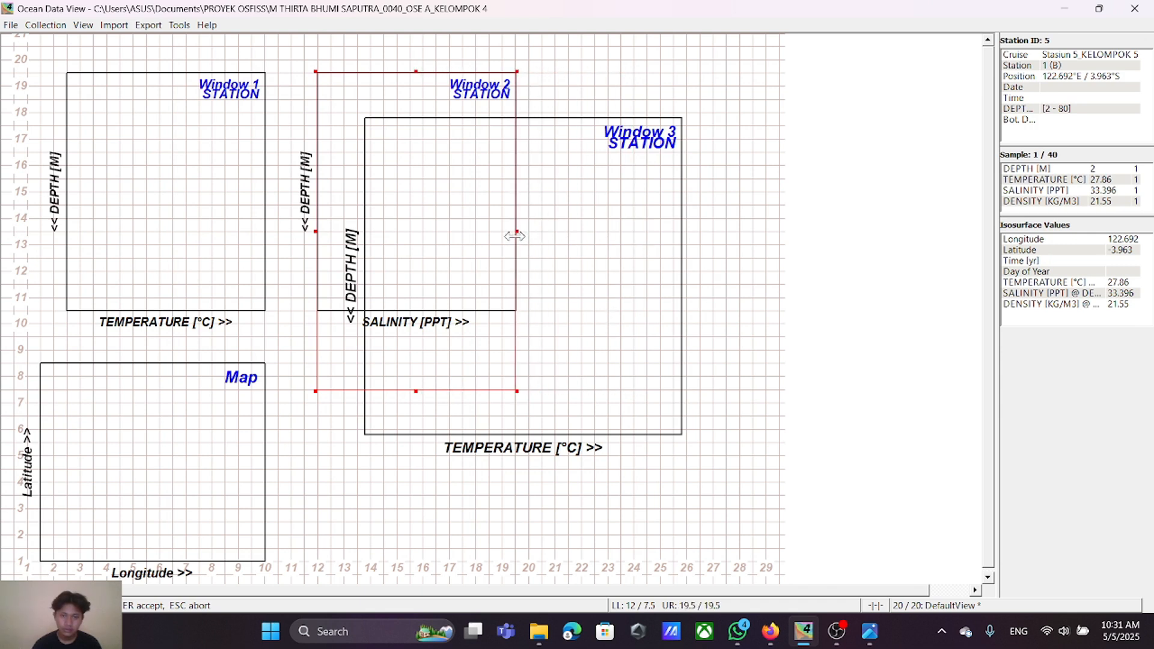
left_click_drag(416, 392, 420, 308)
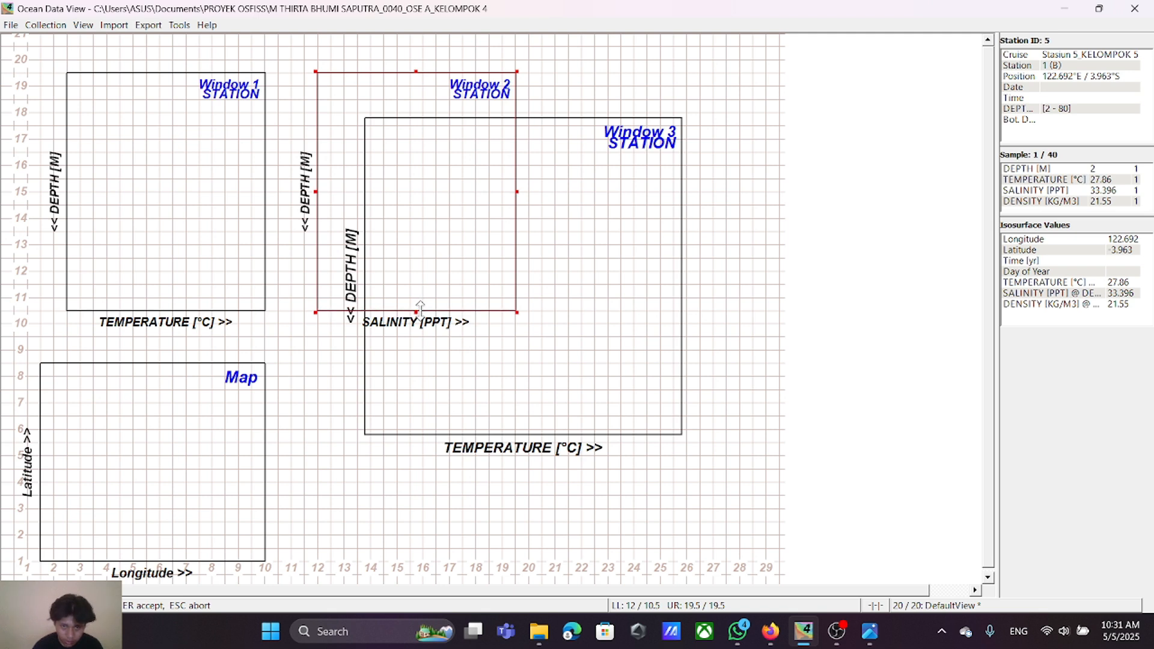
key("Return")
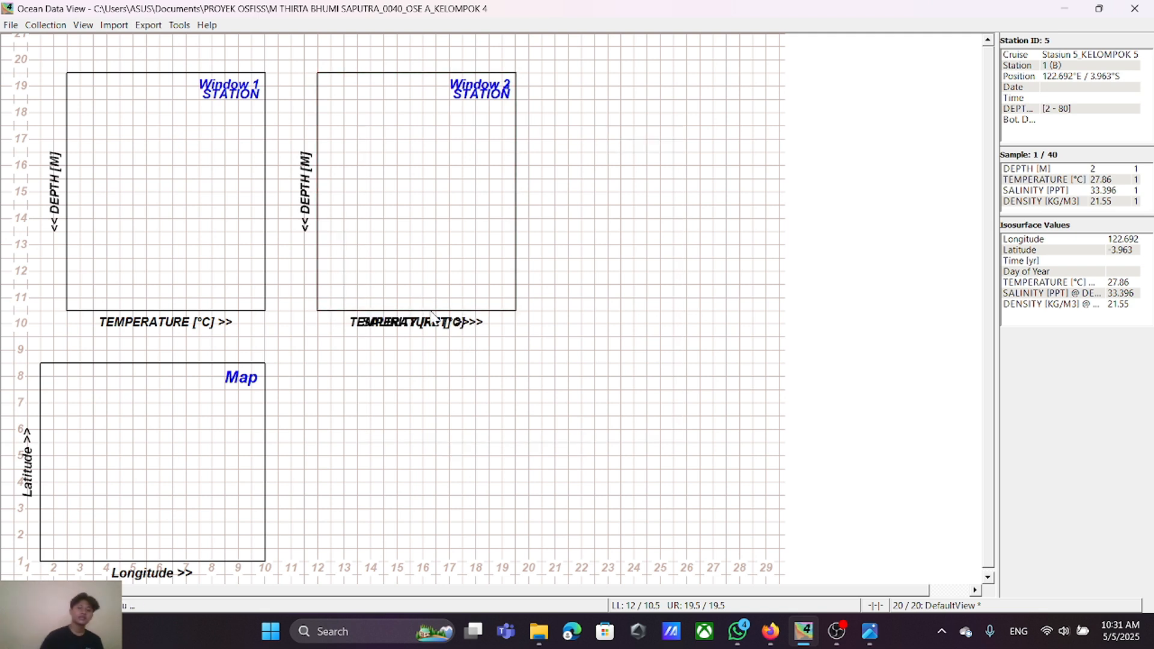
Step: Move the new third window beside the salinity window, with its corners at 21.5 / 10.5 and 29 / 19.5
right_click(442, 210)
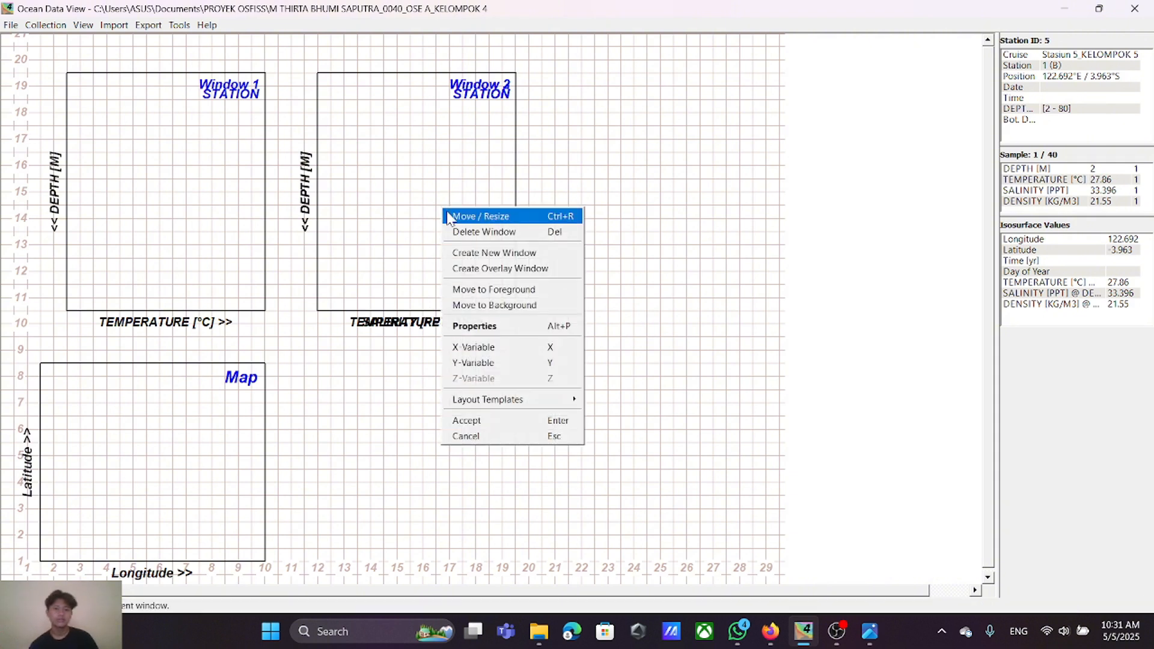
left_click(491, 221)
left_click_drag(453, 188, 682, 190)
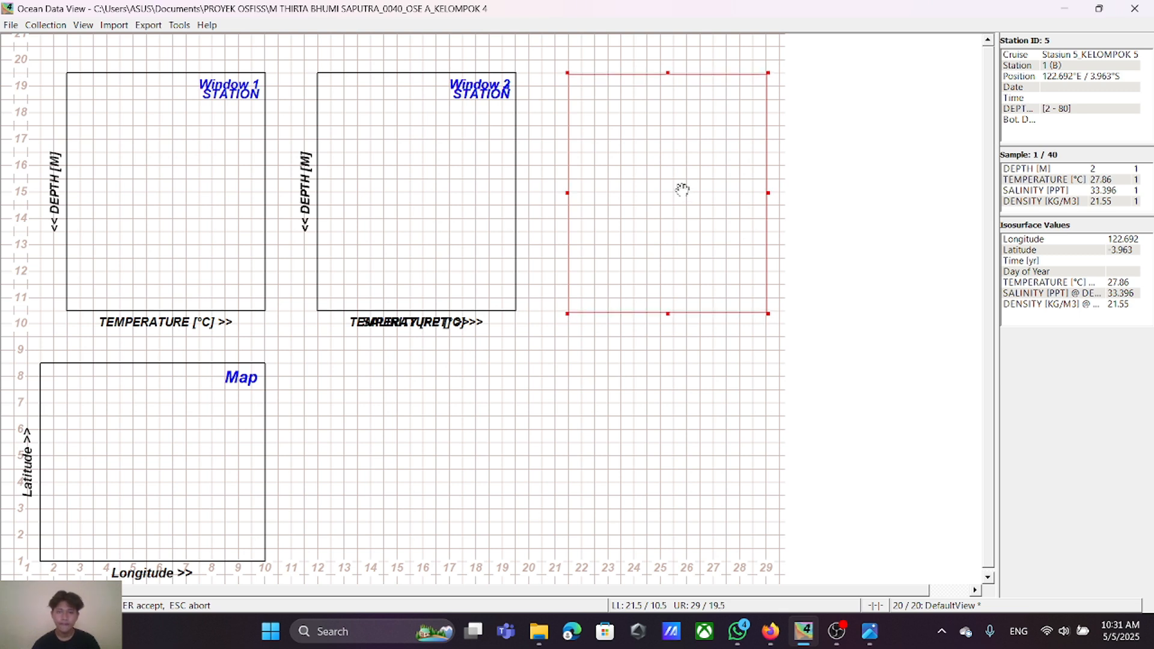
left_click_drag(682, 190, 680, 188)
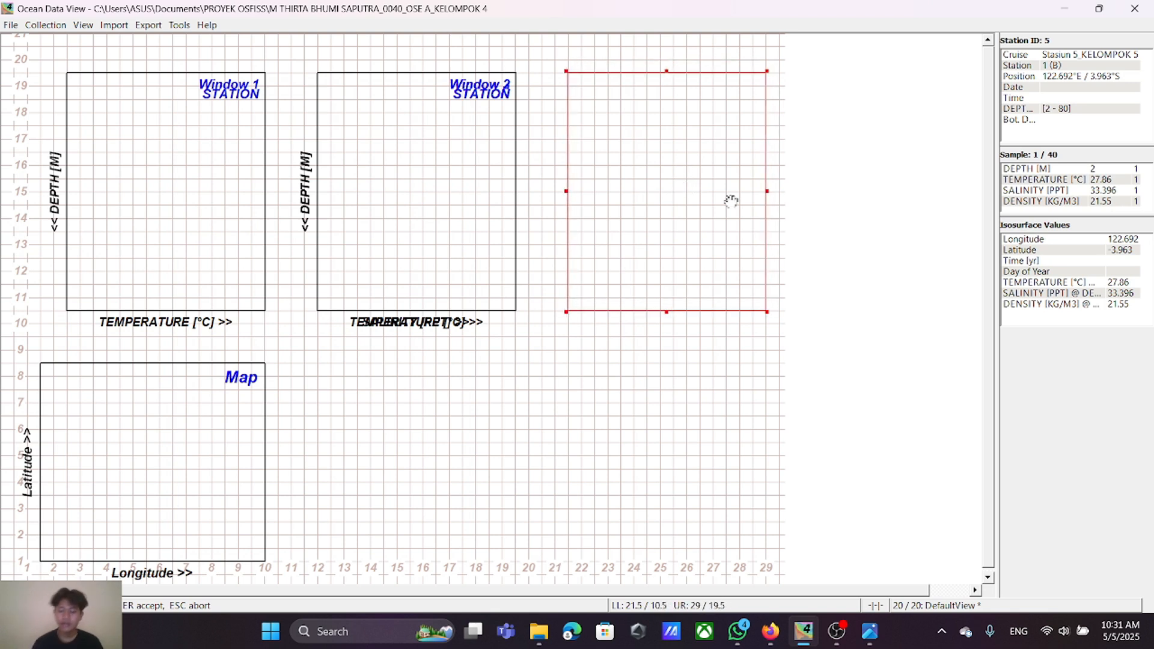
key("Return")
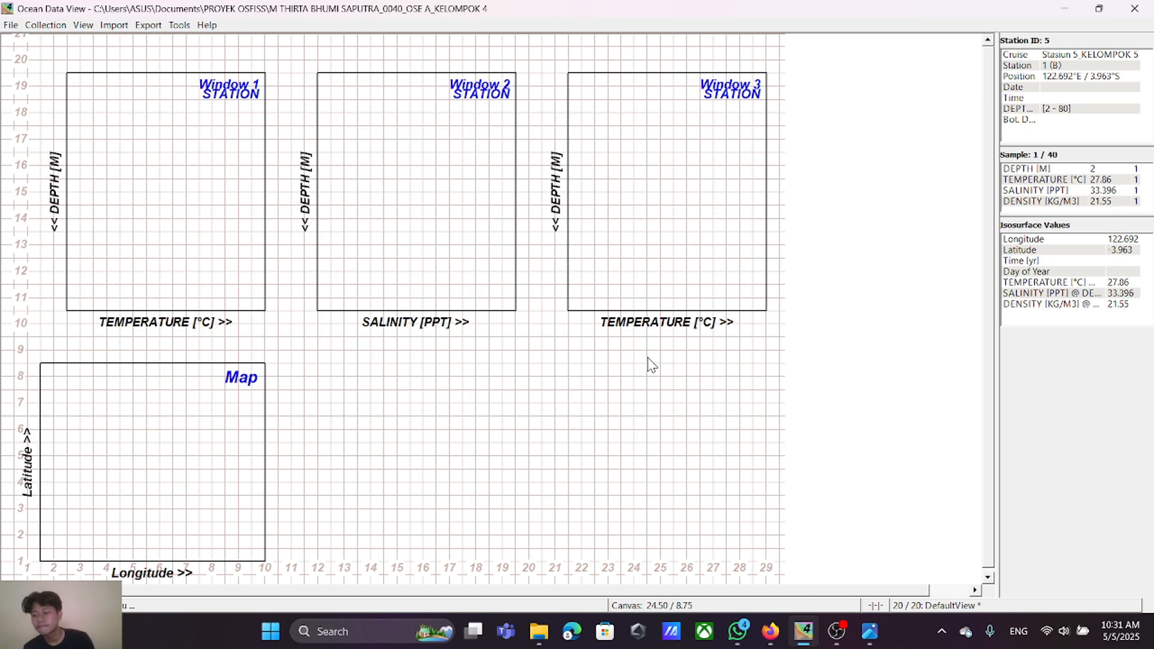
Step: Set the X-axis variable of Window 3 to DENSITY [KG/M3]
right_click(677, 186)
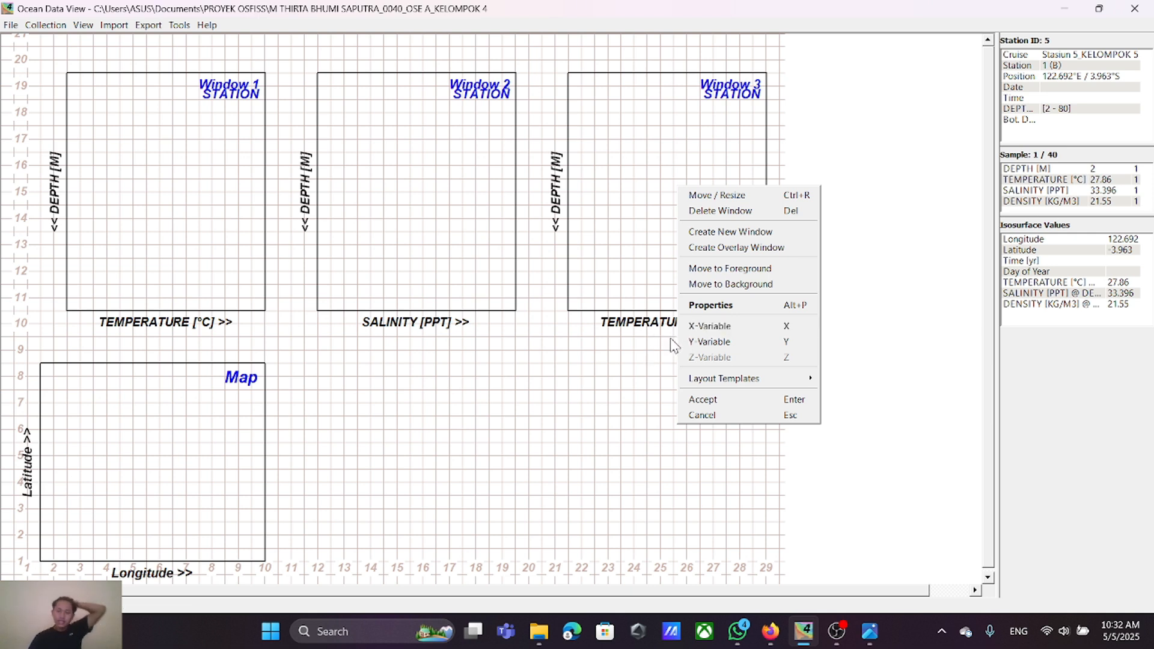
left_click(718, 330)
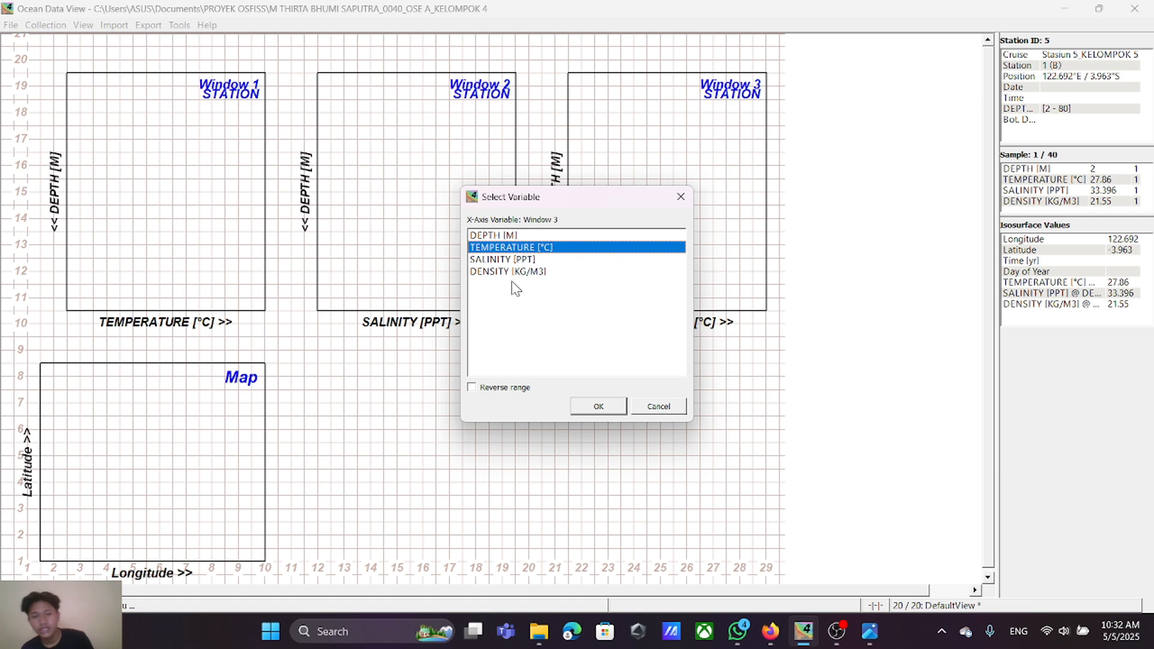
left_click(512, 273)
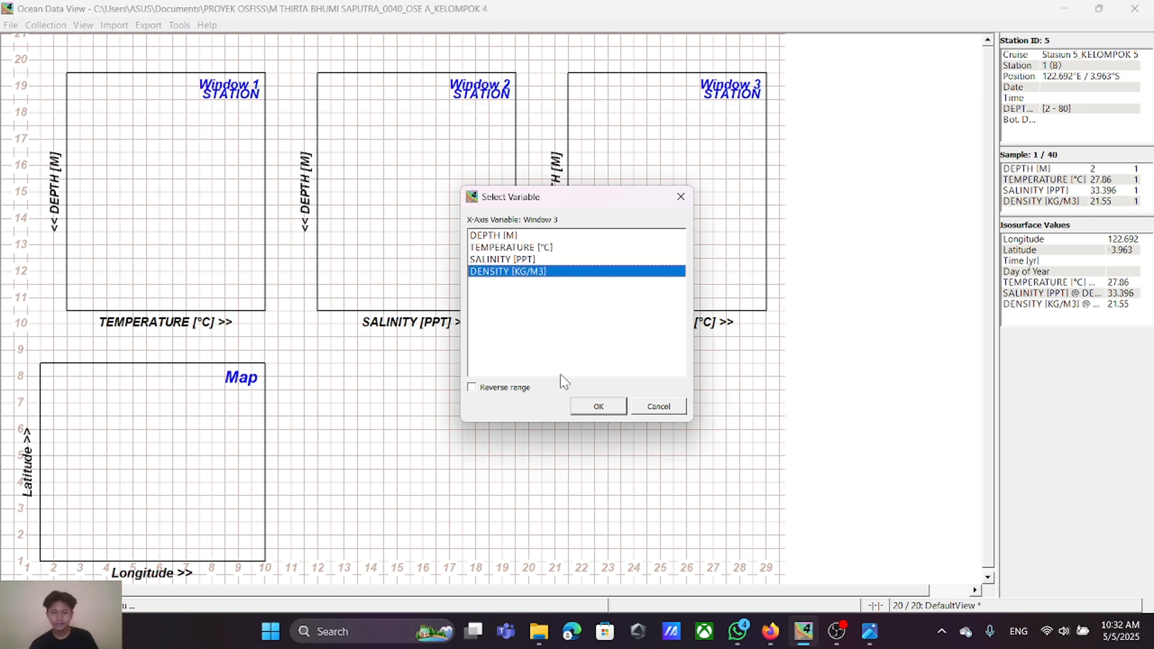
left_click(599, 407)
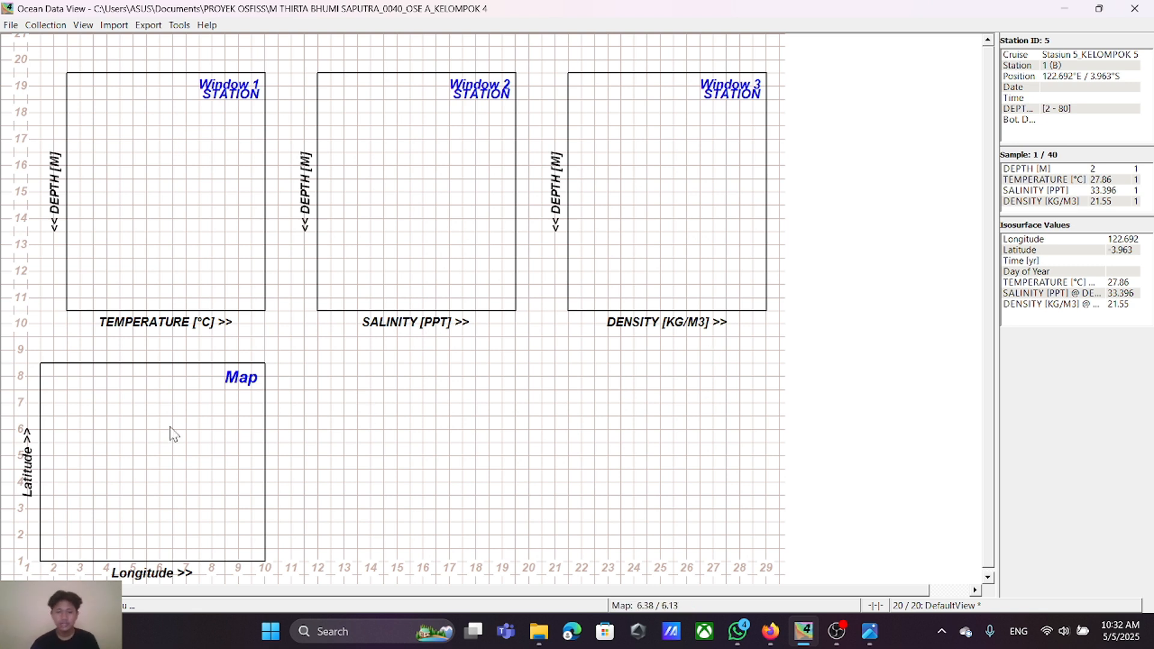
Step: Move the map window sideways so it sits centred beneath the salinity window, spanning about 11.5 to 20 horizontally
right_click(144, 450)
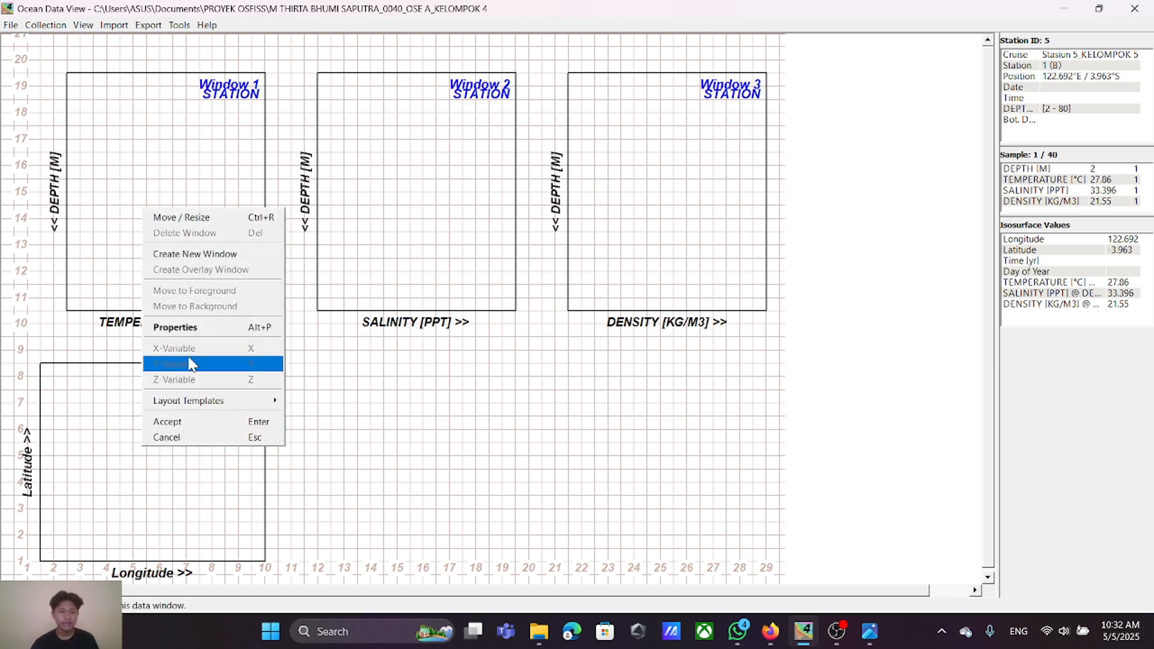
left_click(211, 218)
left_click_drag(190, 452, 436, 463)
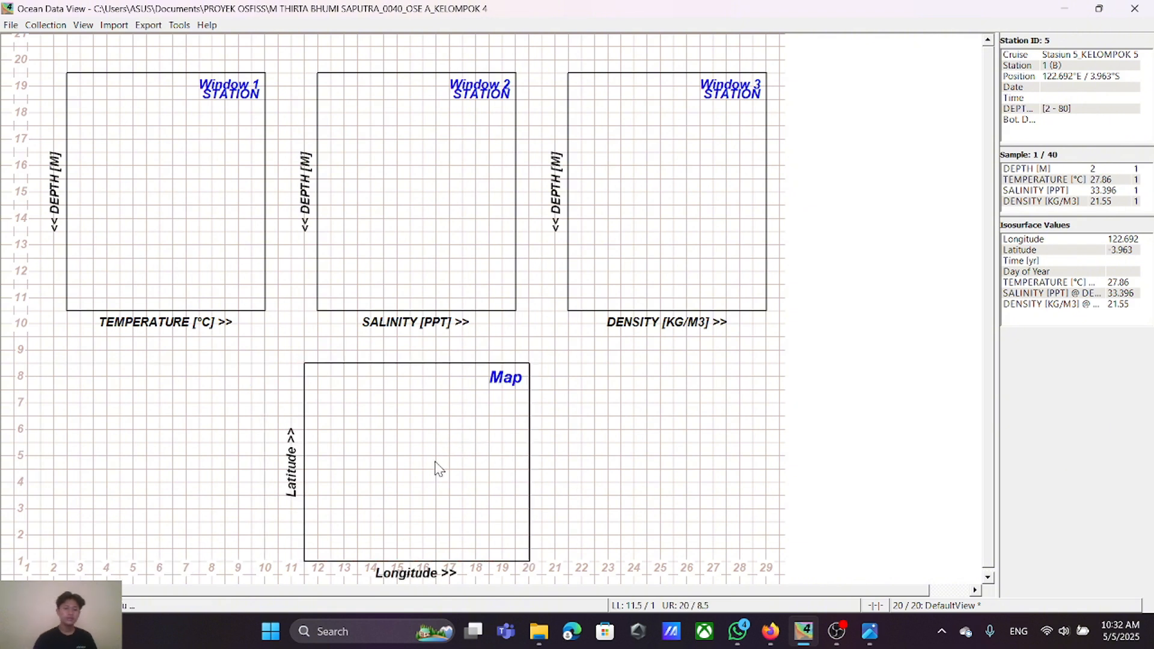
Step: Widen the map window on both sides so its corners are at about 10.5 / 1 and 20.9 / 8.5
right_click(466, 431)
left_click(482, 201)
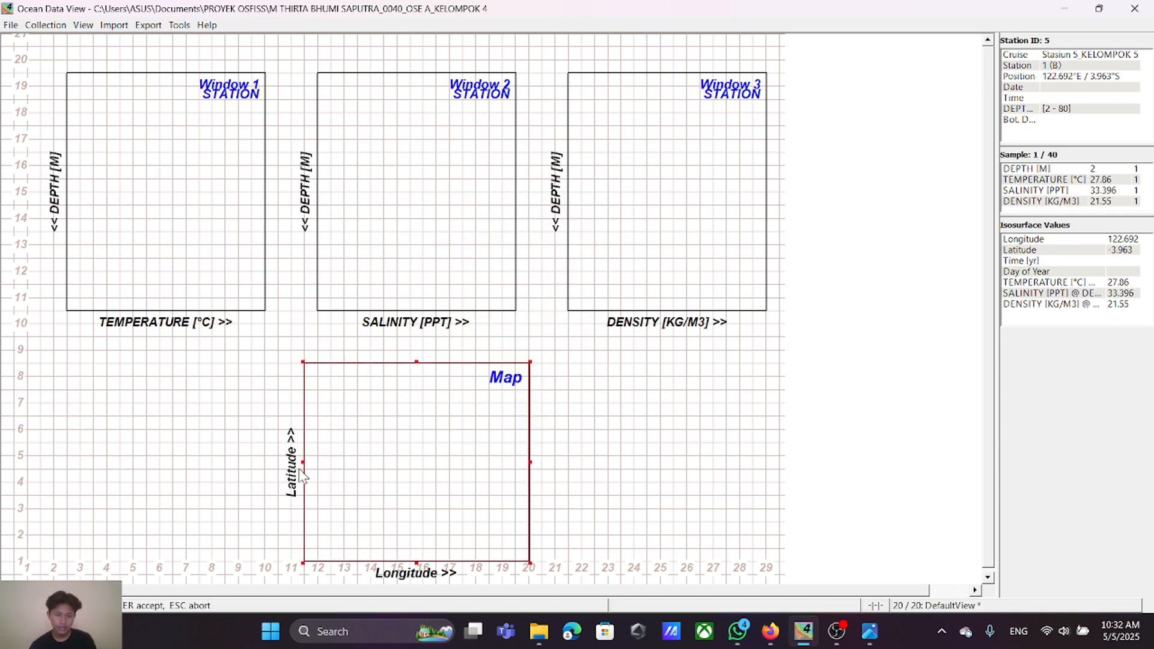
left_click_drag(302, 463, 277, 463)
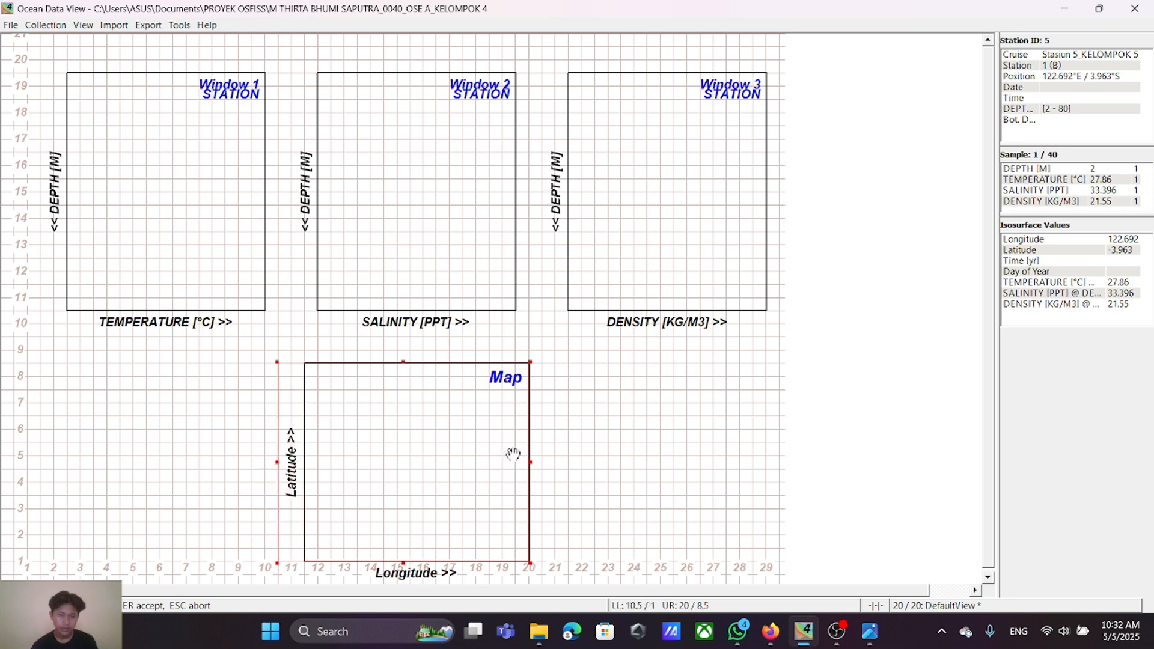
left_click_drag(529, 463, 557, 464)
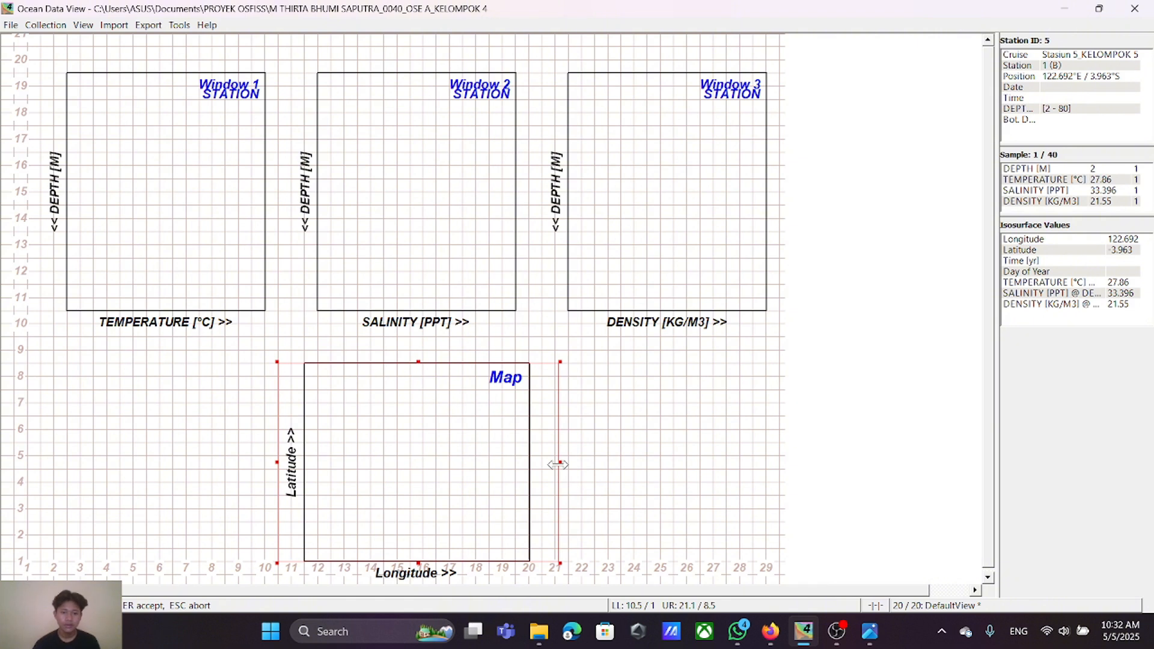
left_click_drag(557, 465, 553, 465)
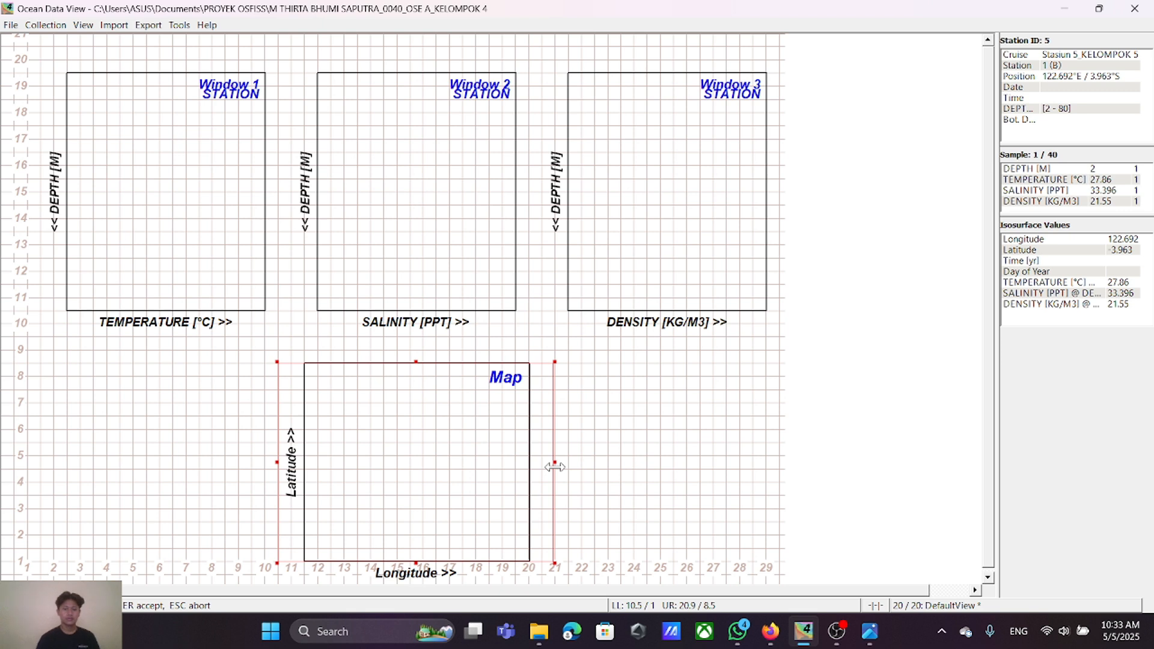
key("Return")
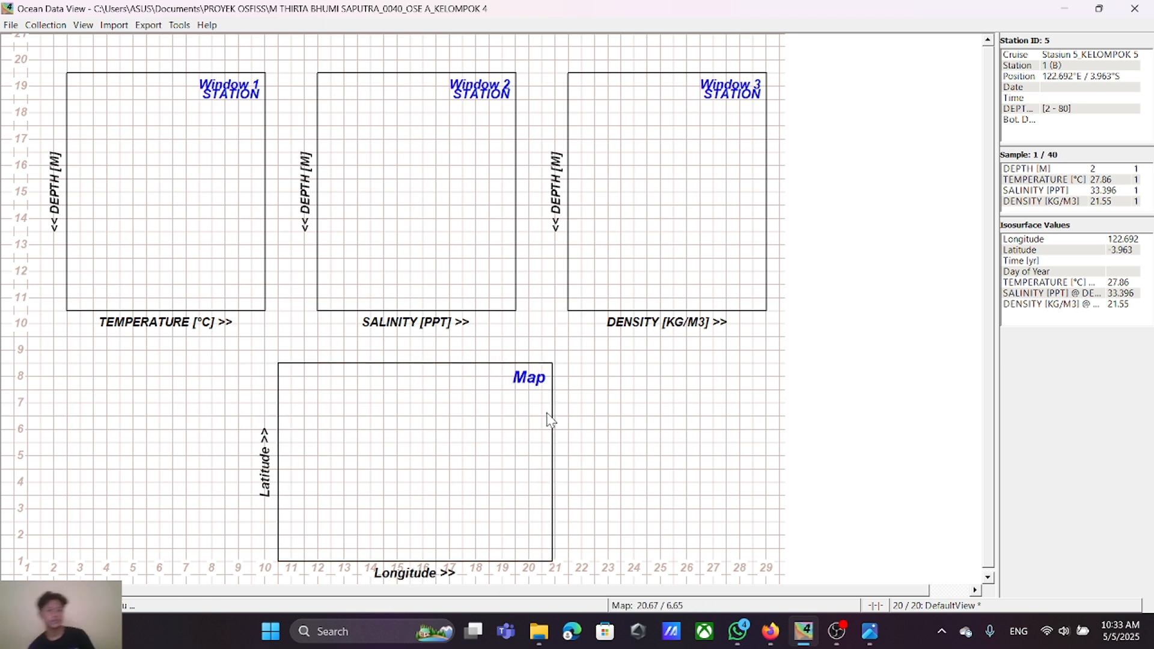
Step: Accept the three-profile window layout and dismiss the chat notification
scroll(517, 492, "down", 1)
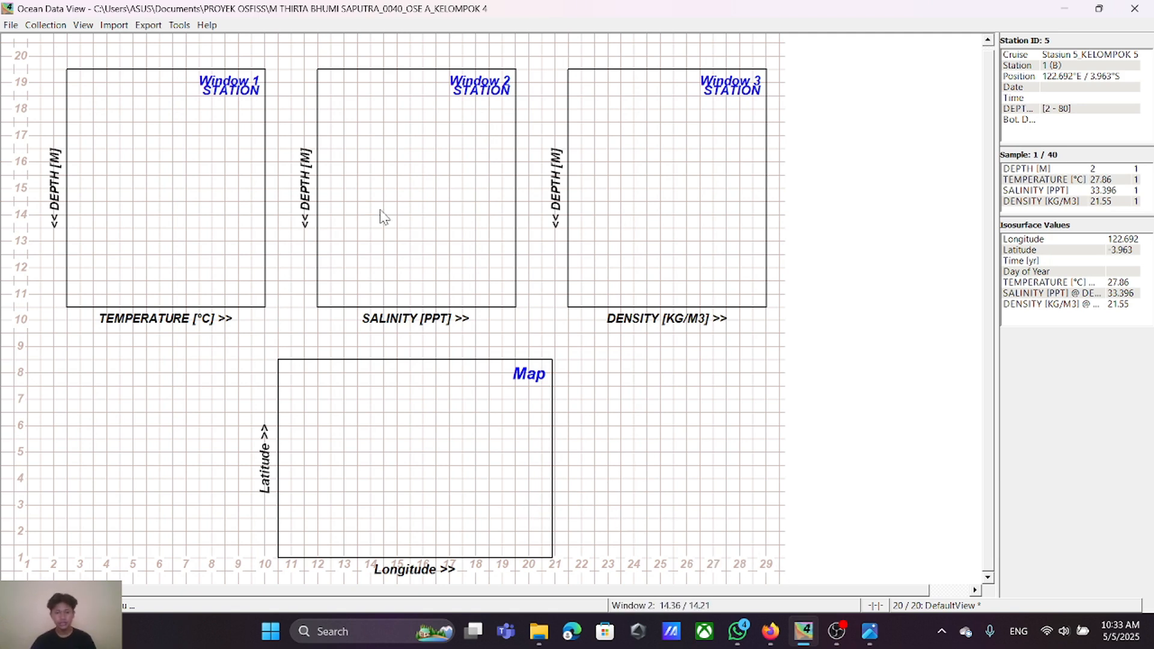
right_click(820, 247)
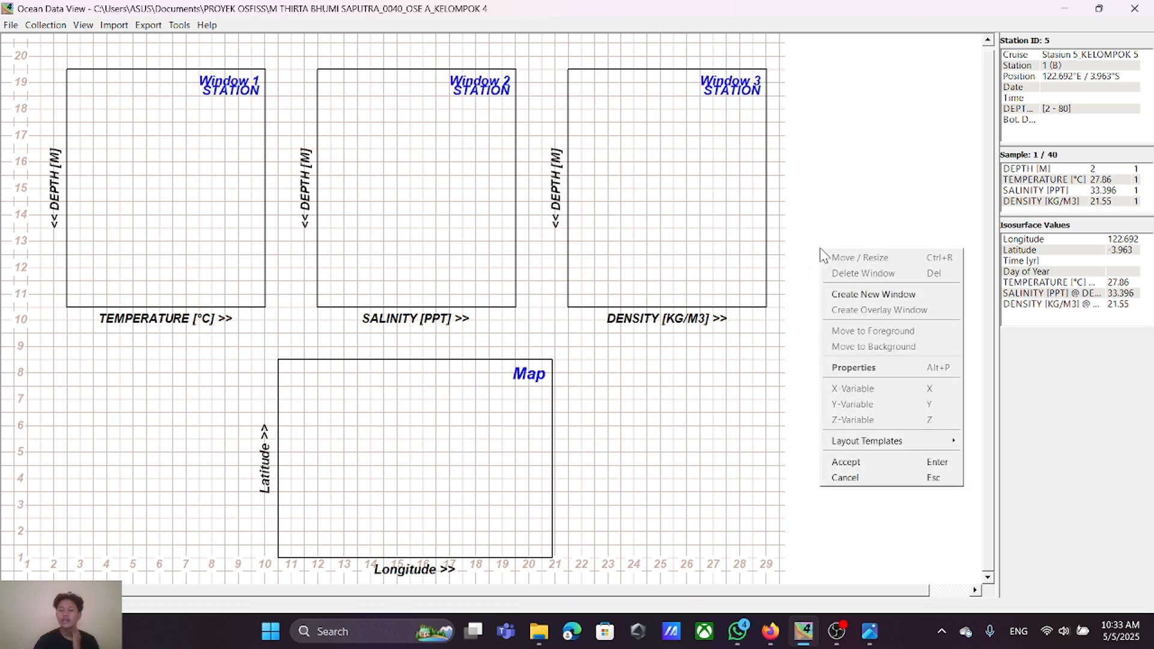
left_click(881, 462)
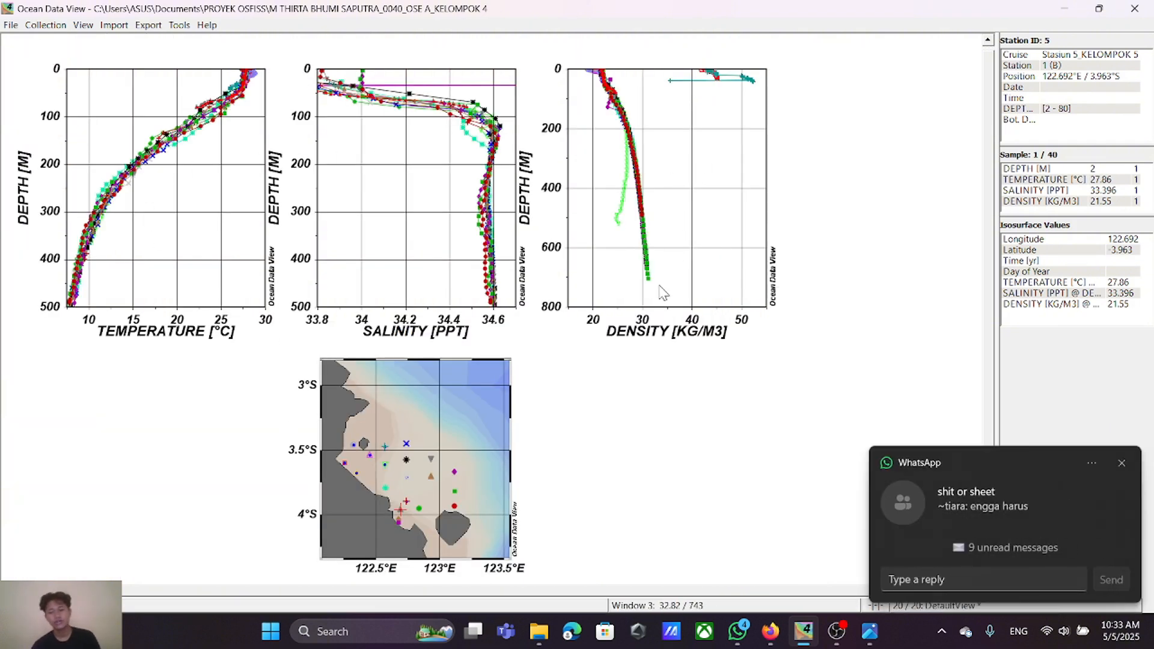
left_click(1120, 464)
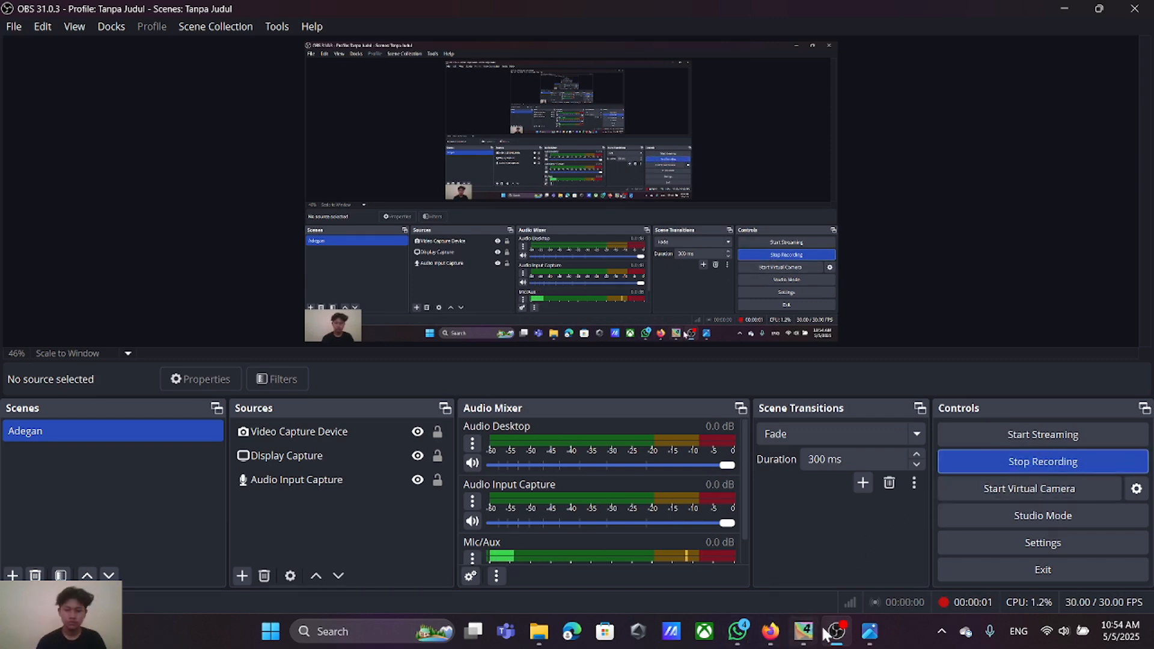
Step: Switch back to Ocean Data View and apply the 2 SCATTER Windows layout template
left_click(804, 631)
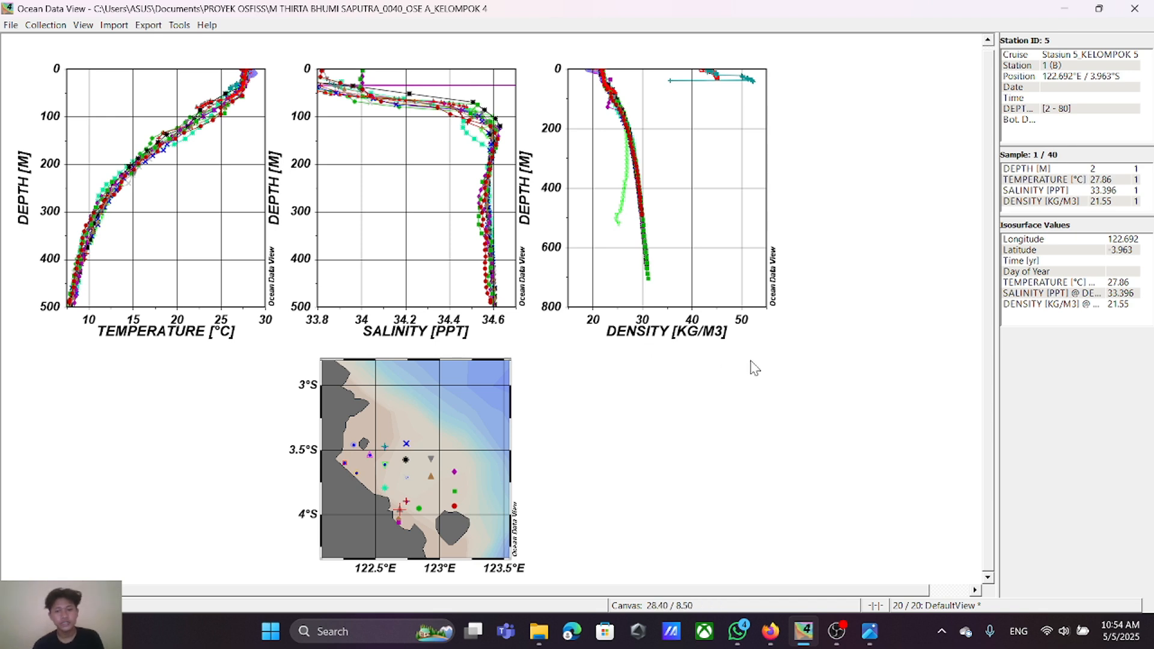
right_click(820, 225)
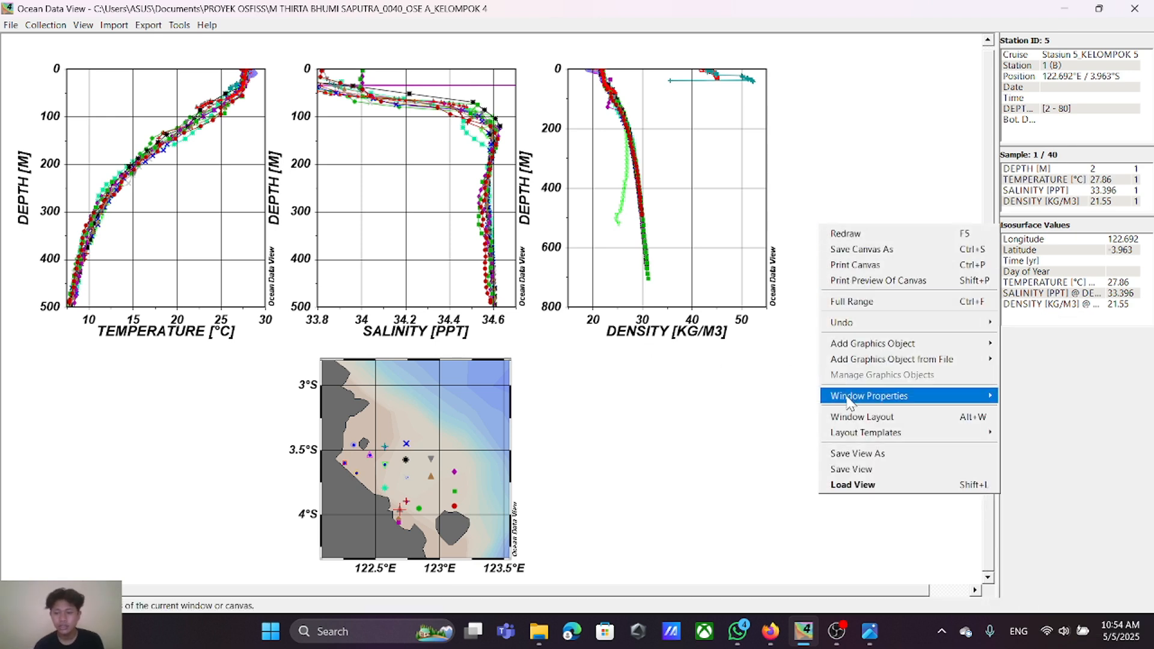
mouse_move(856, 434)
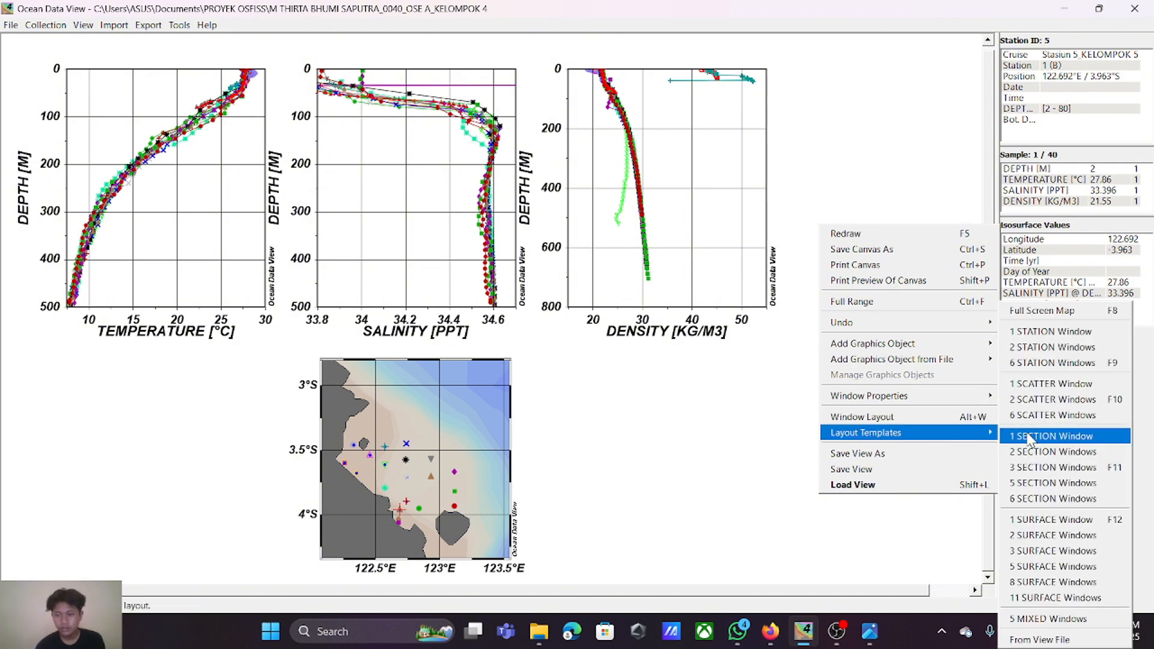
left_click(1039, 405)
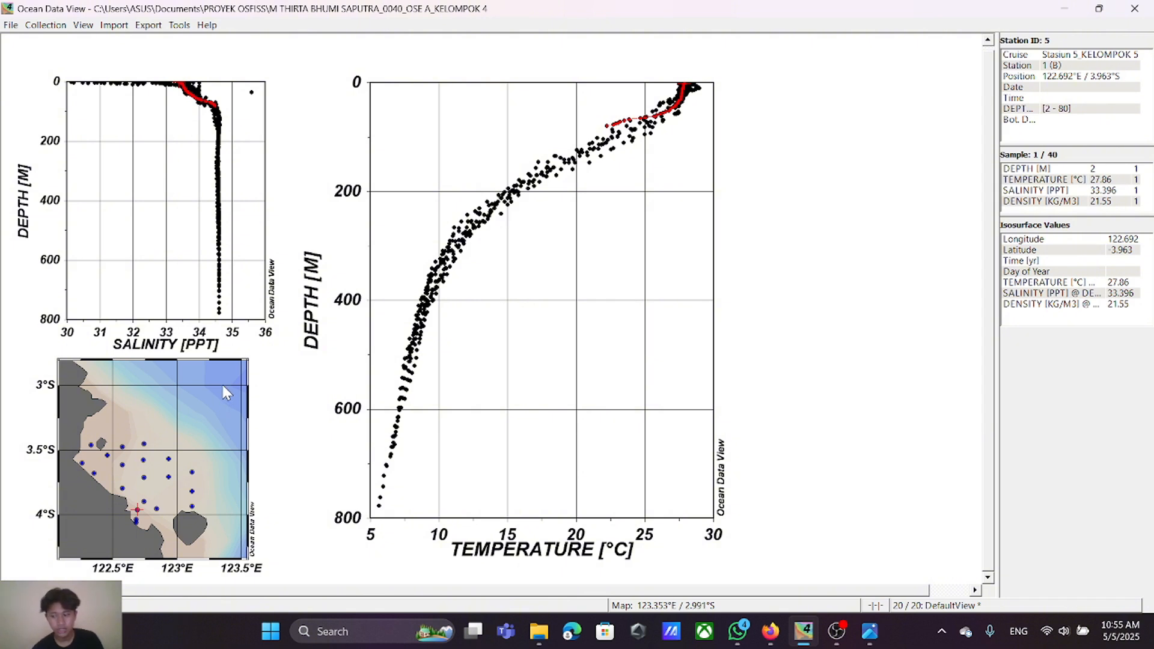
Step: Start defining a section on the map and trace its first five stations westward from about 122.74°E / 3.45°S to 122.33°E / 3.45°S
right_click(160, 398)
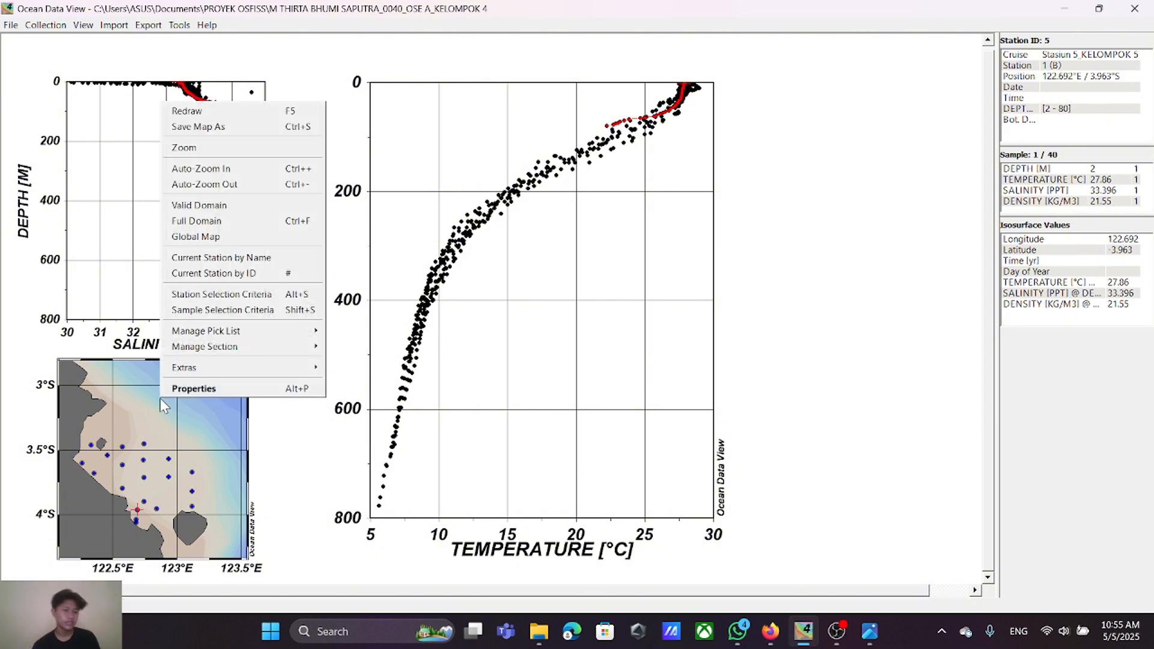
mouse_move(199, 349)
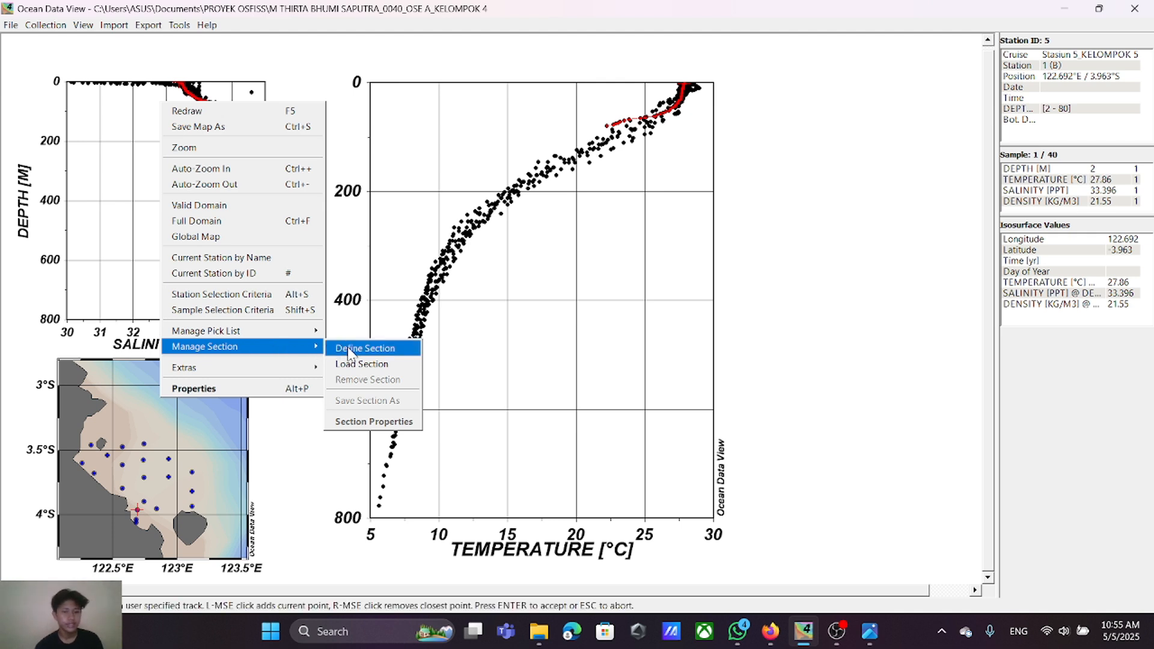
left_click(350, 352)
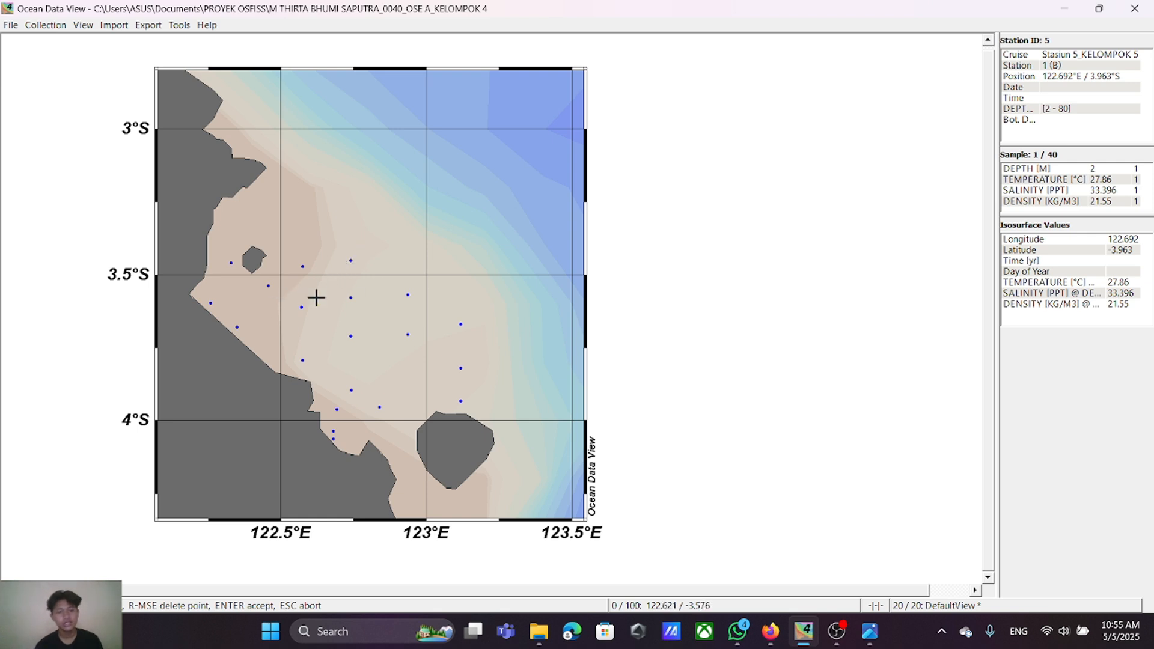
left_click(351, 261)
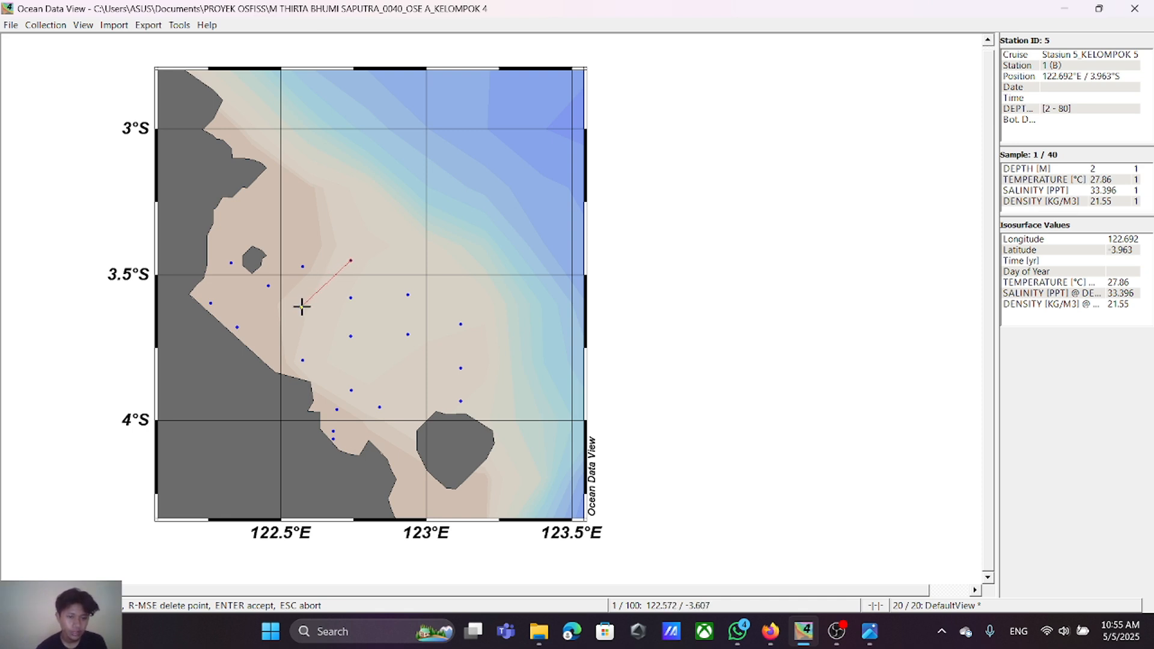
left_click(302, 306)
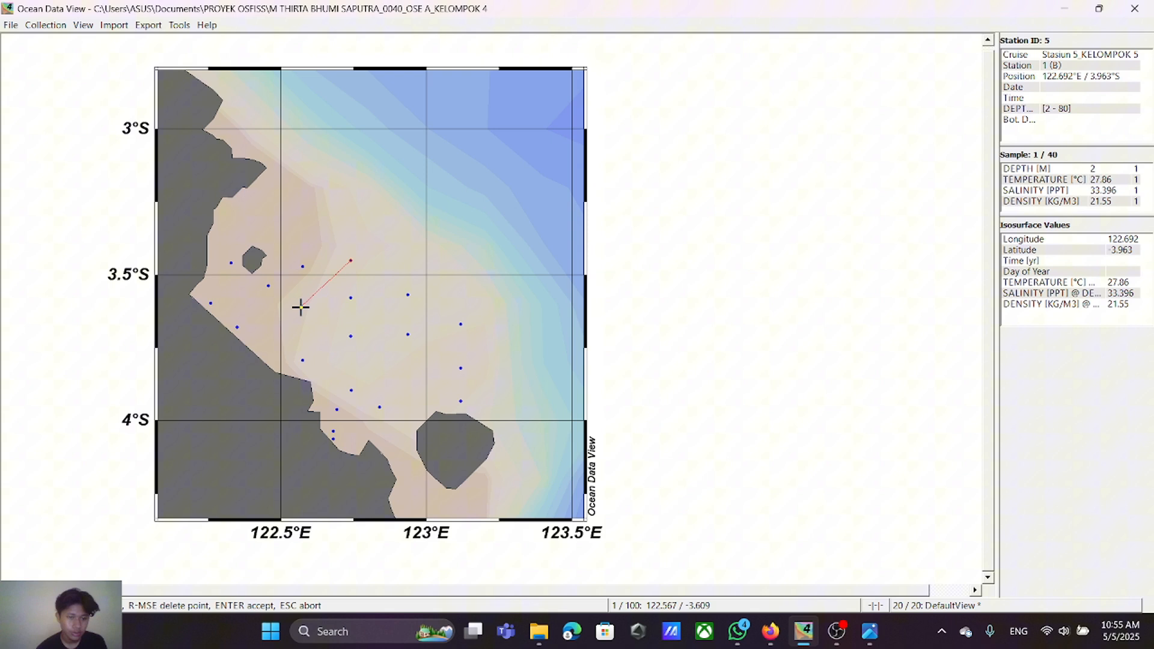
left_click(302, 267)
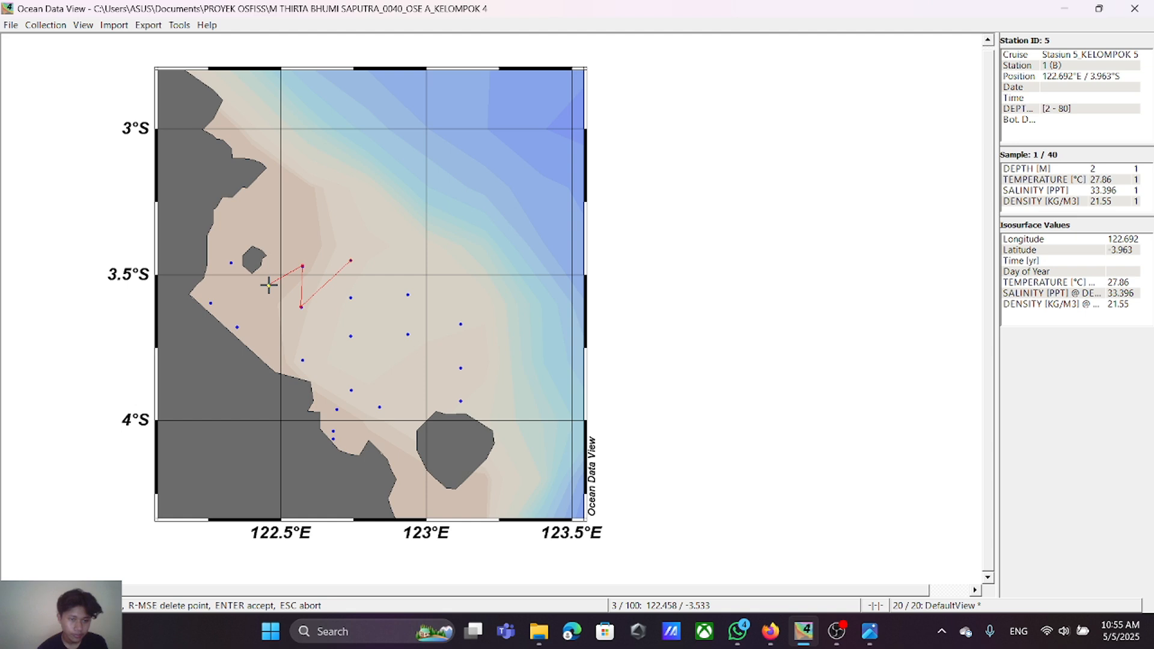
left_click(269, 285)
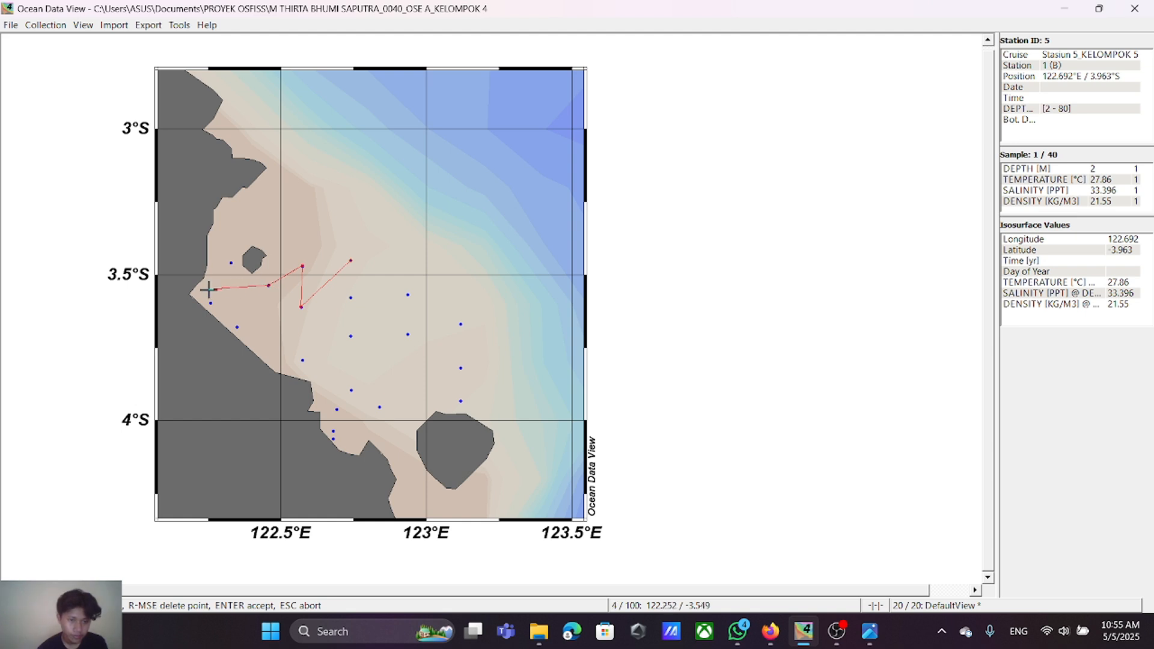
left_click(232, 263)
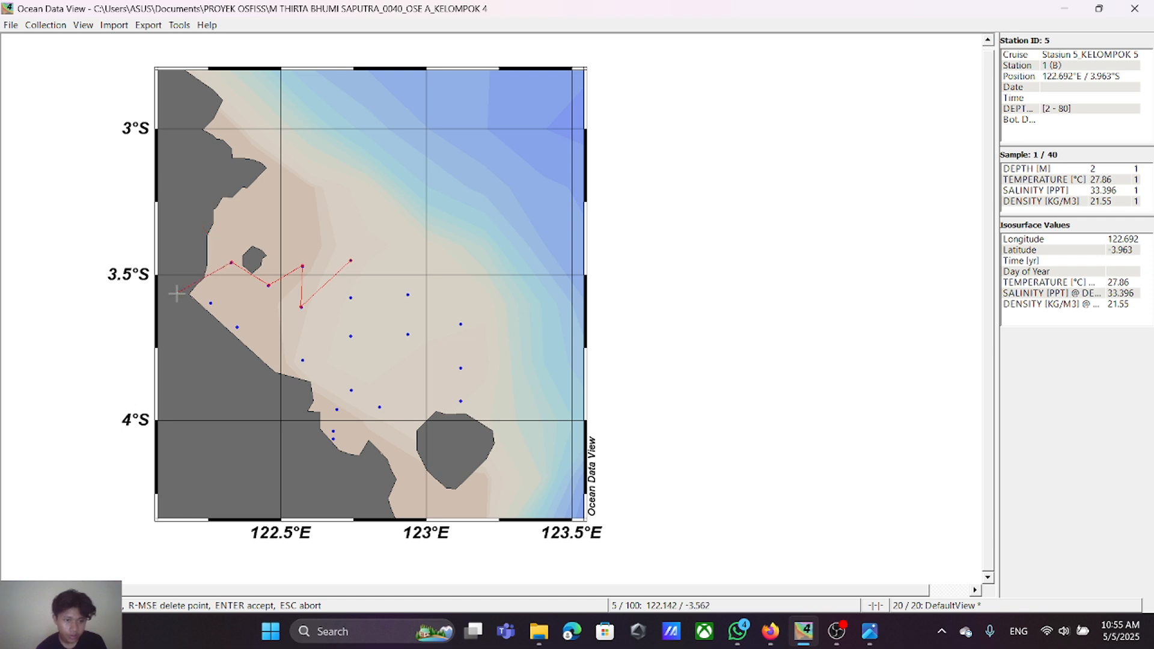
Step: Extend the section through the next five stations, from about 122.26°E / 3.60°S southeastward along the coast to the station just north of 4°S
left_click(210, 302)
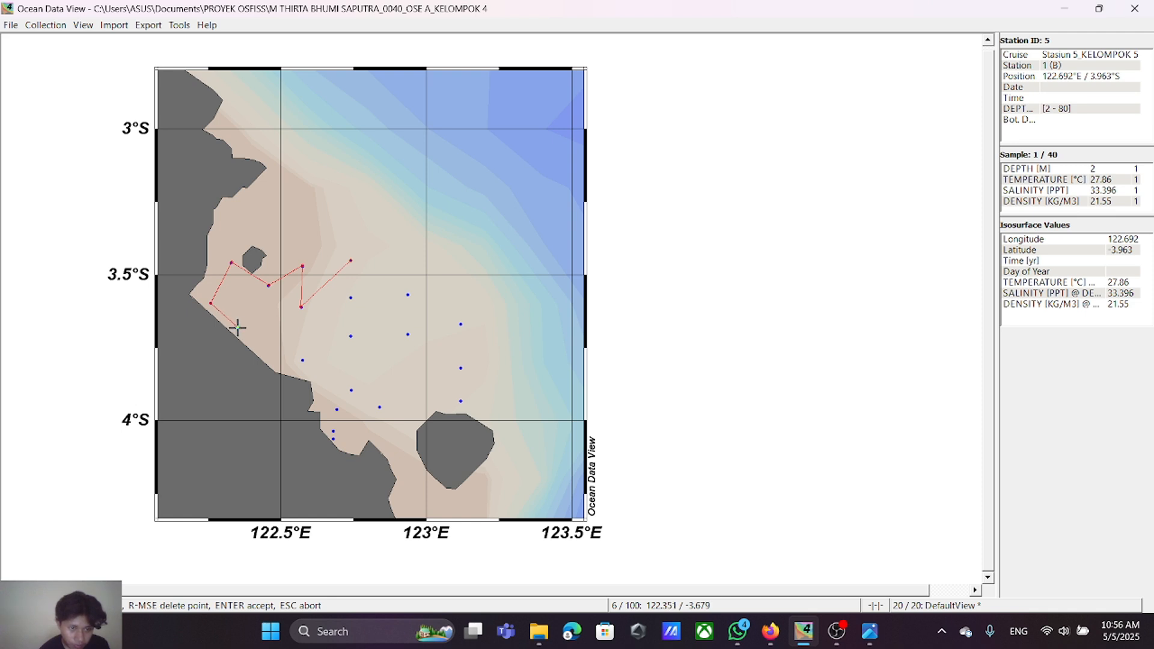
left_click(237, 328)
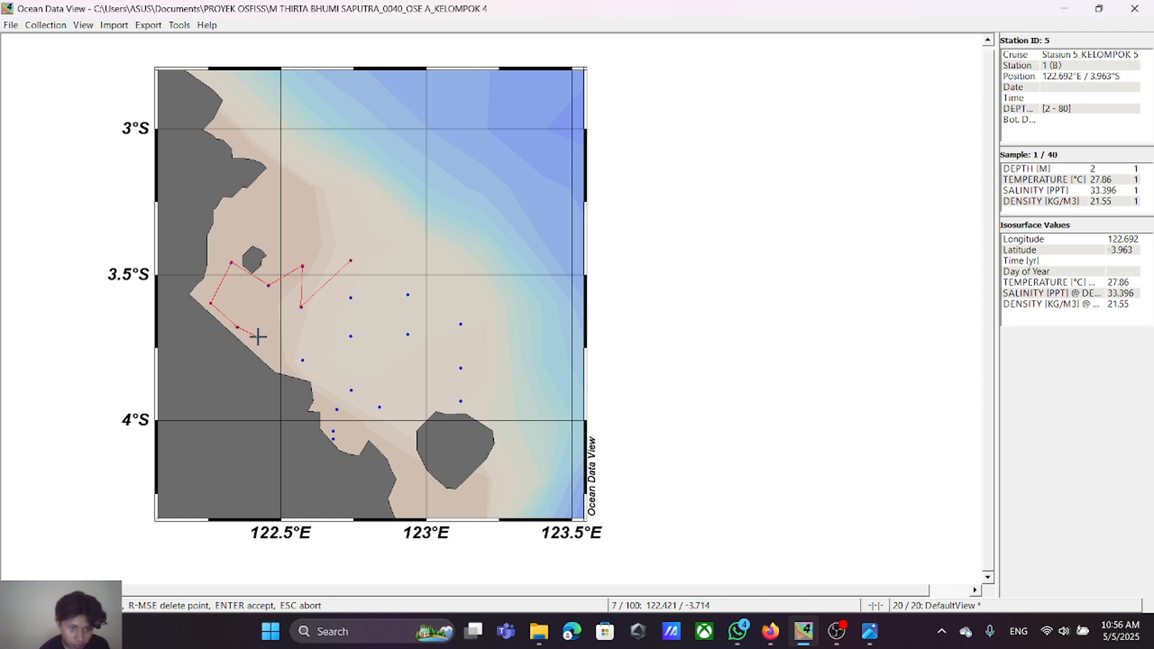
left_click(302, 360)
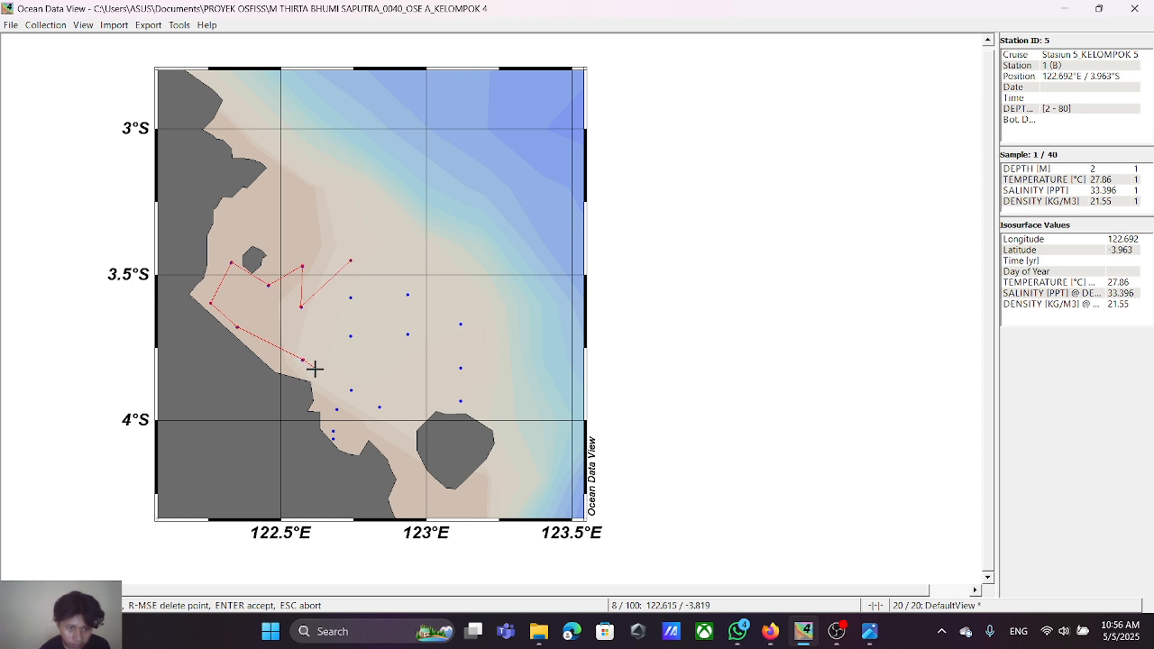
left_click(351, 391)
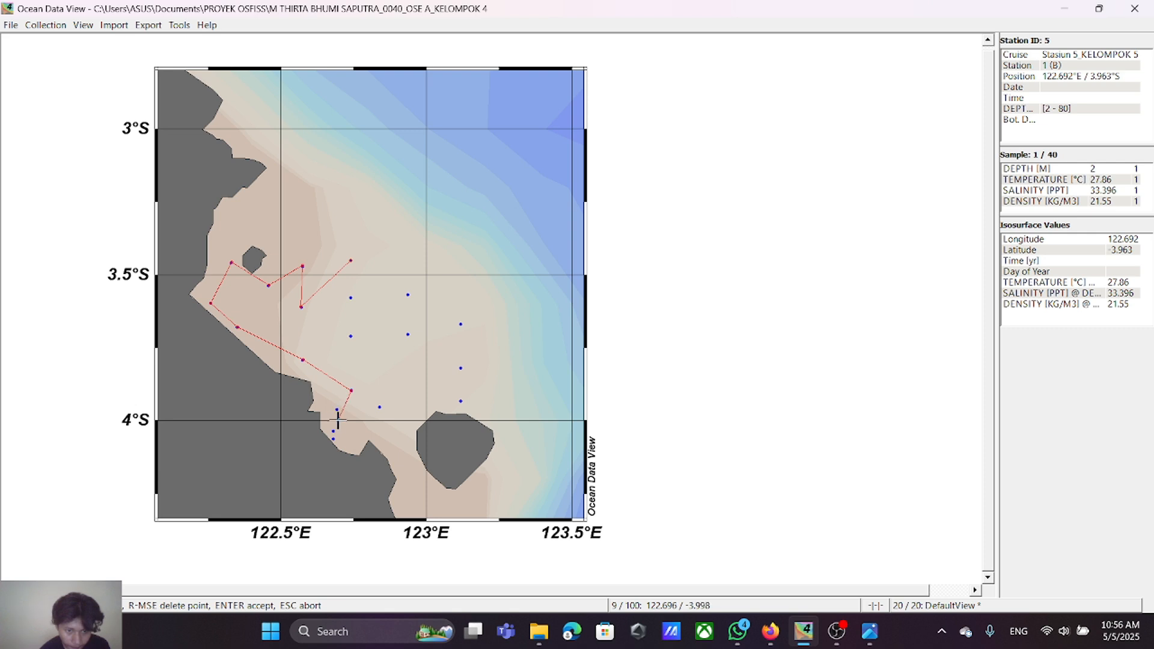
left_click(336, 410)
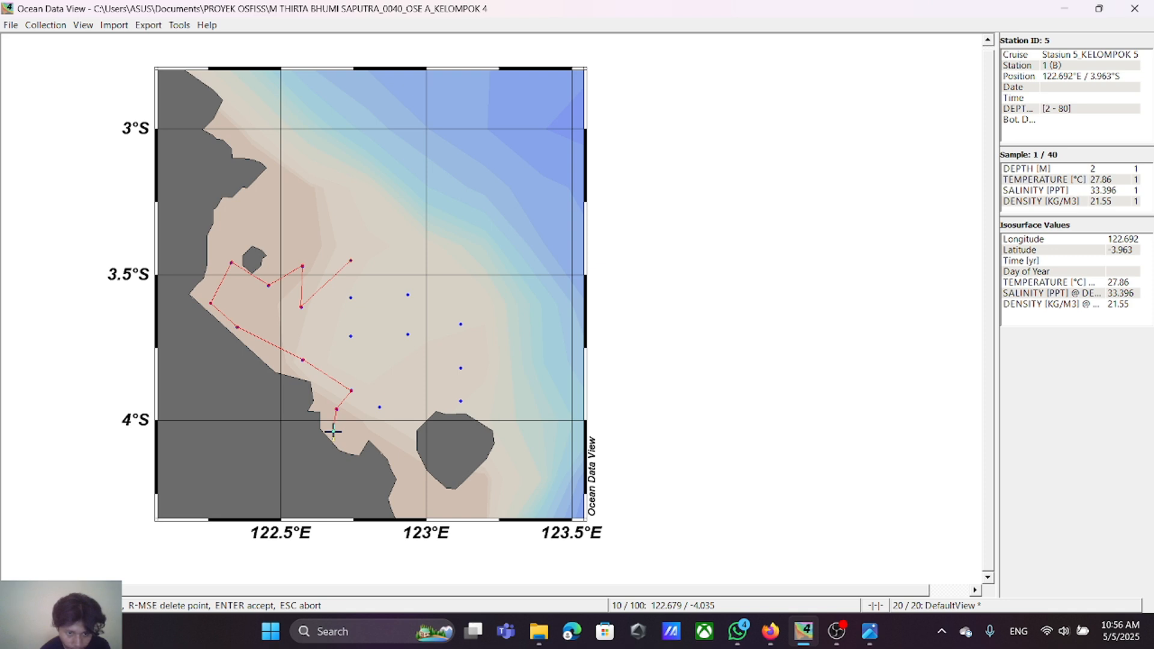
left_click(333, 431)
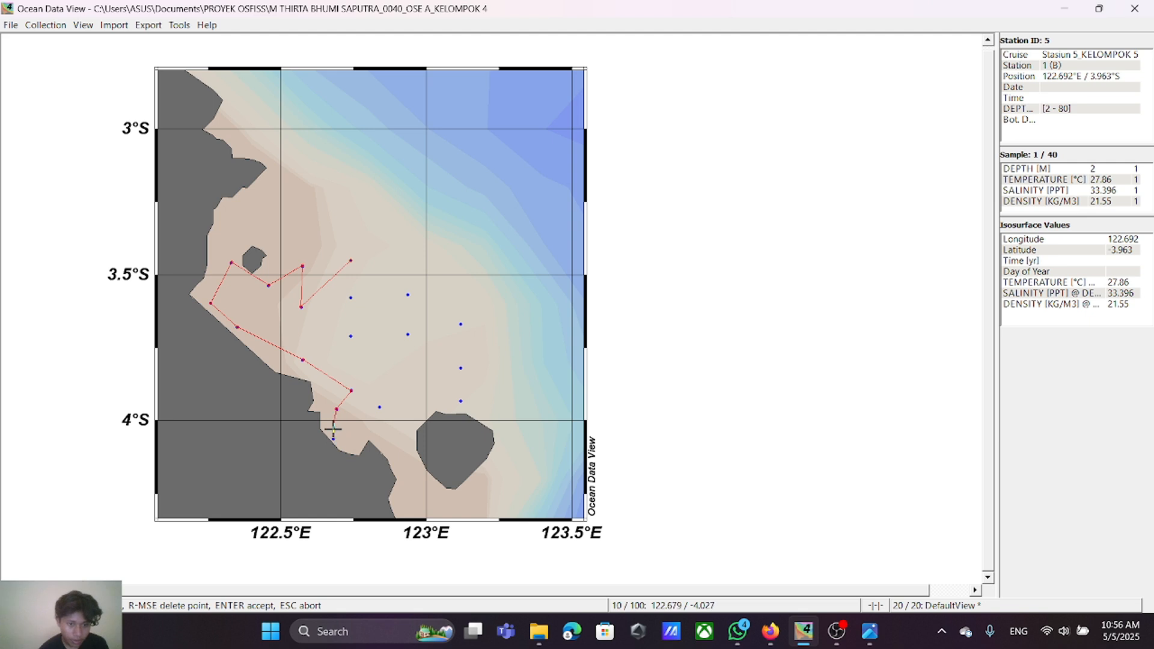
right_click(333, 431)
left_click(333, 431)
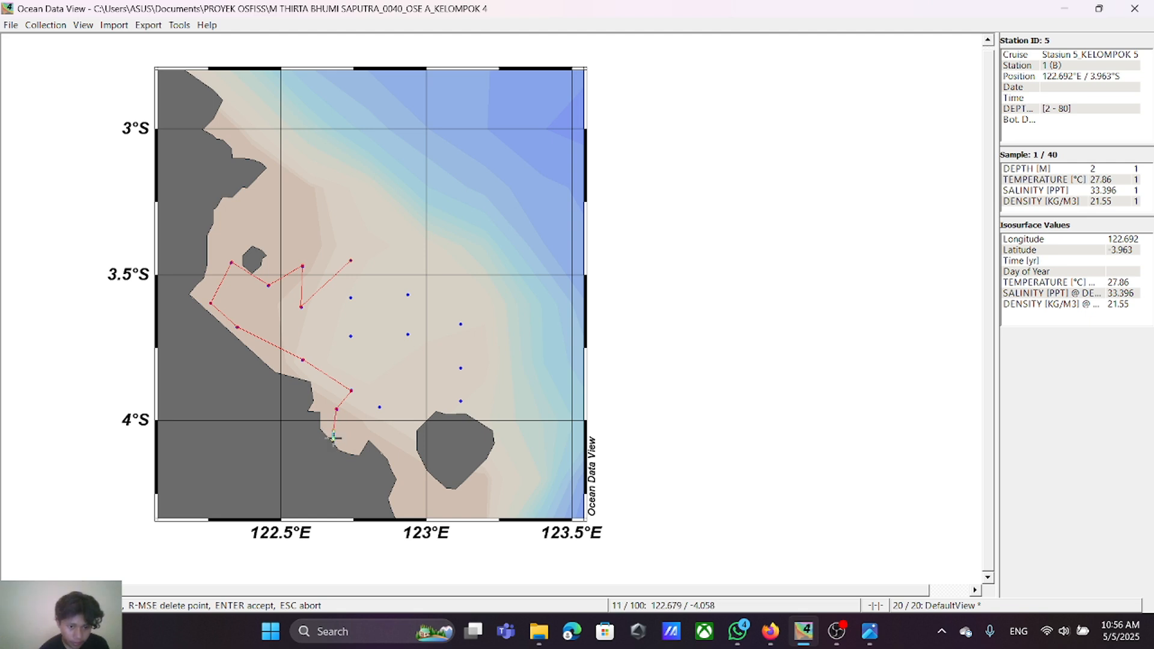
left_click(333, 438)
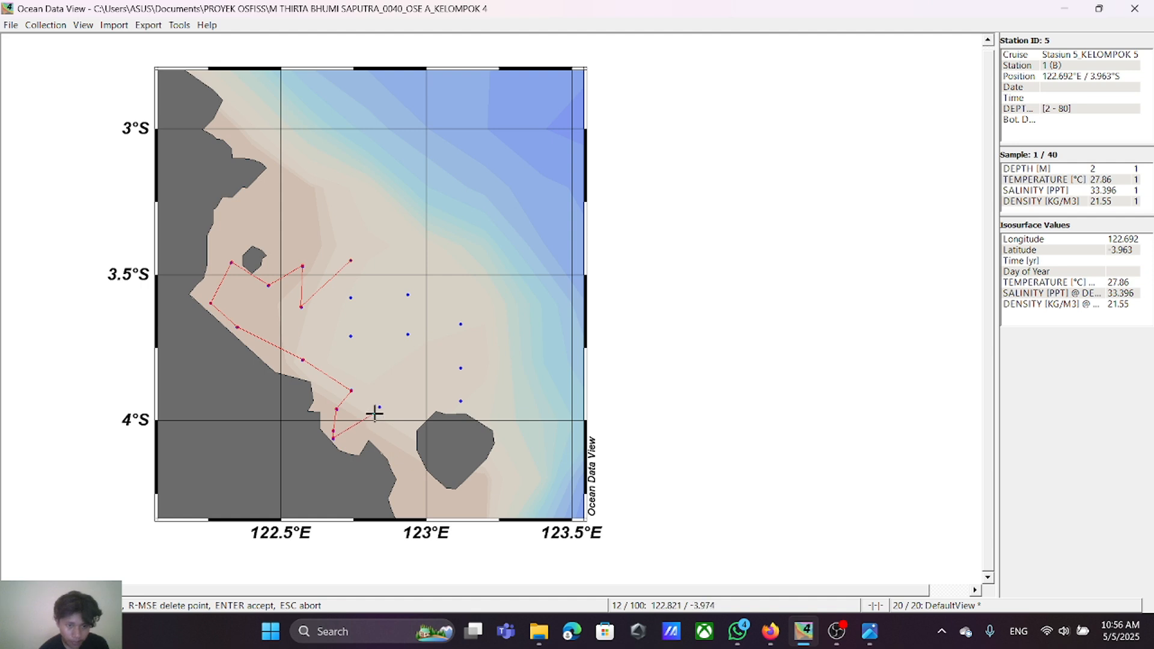
right_click(355, 431)
right_click(354, 431)
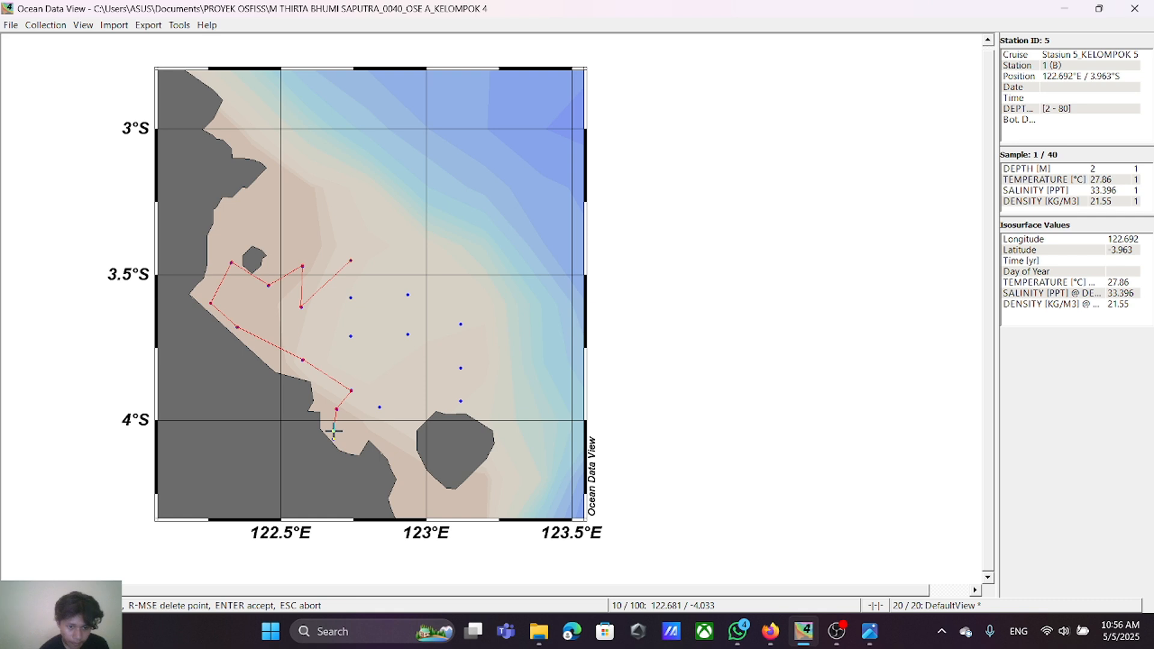
Step: Extend the section through the two southernmost coastal stations, eastward to about 123.12°E / 3.93°S, and north to about 123.12°E / 3.67°S
left_click(333, 431)
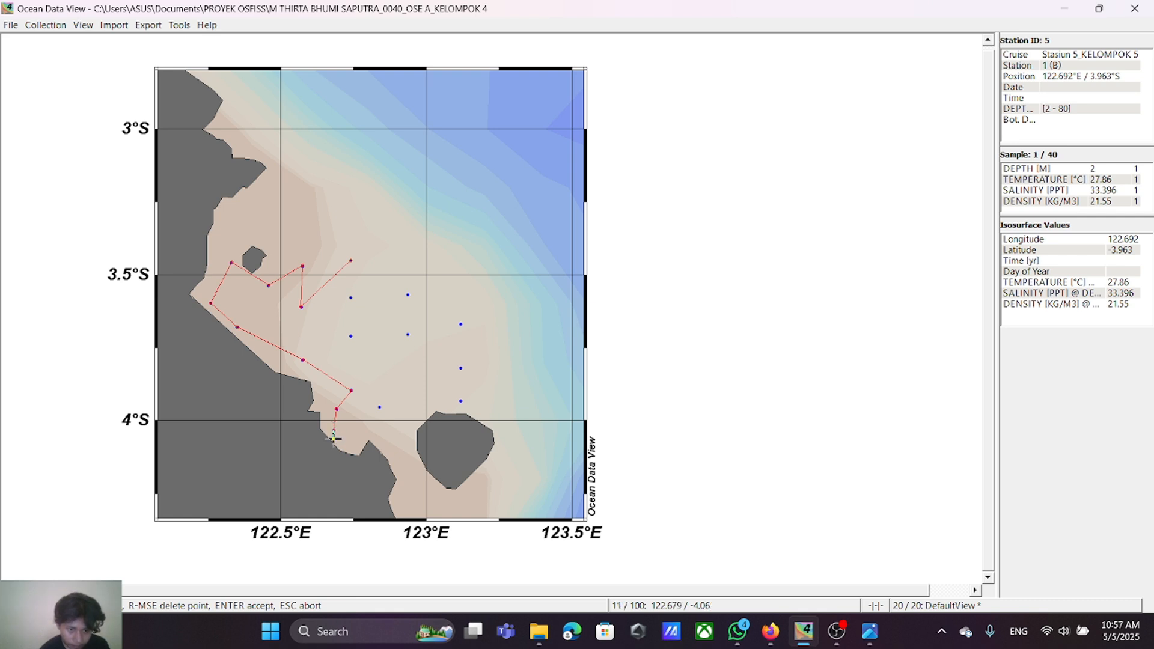
left_click(334, 438)
left_click(379, 407)
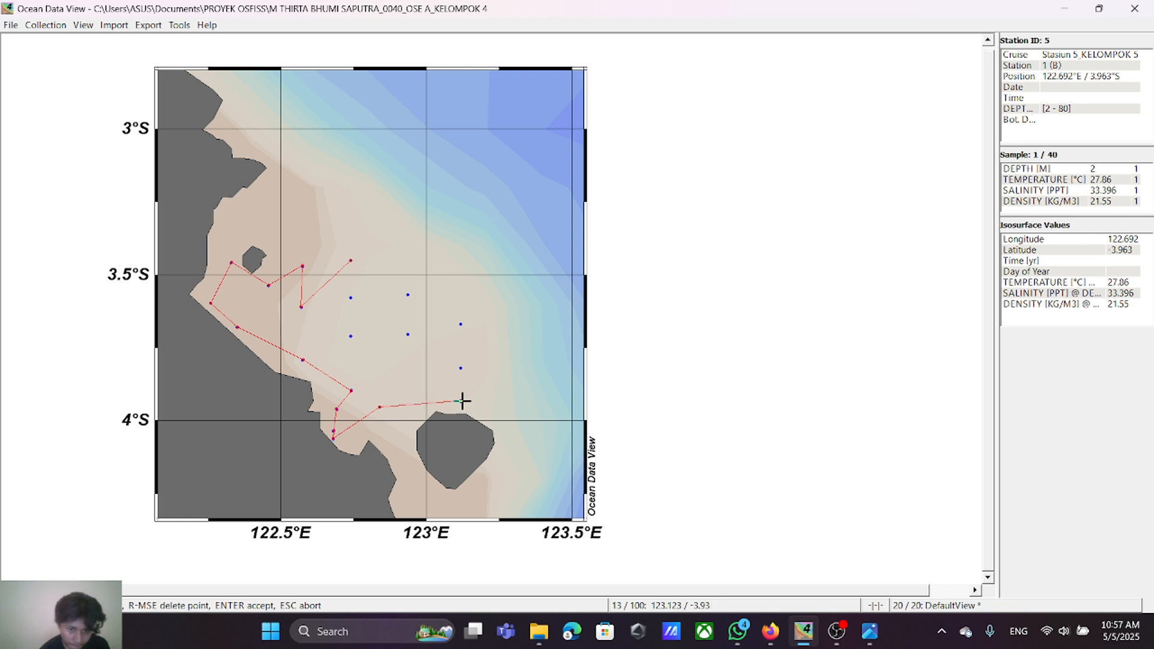
left_click(460, 401)
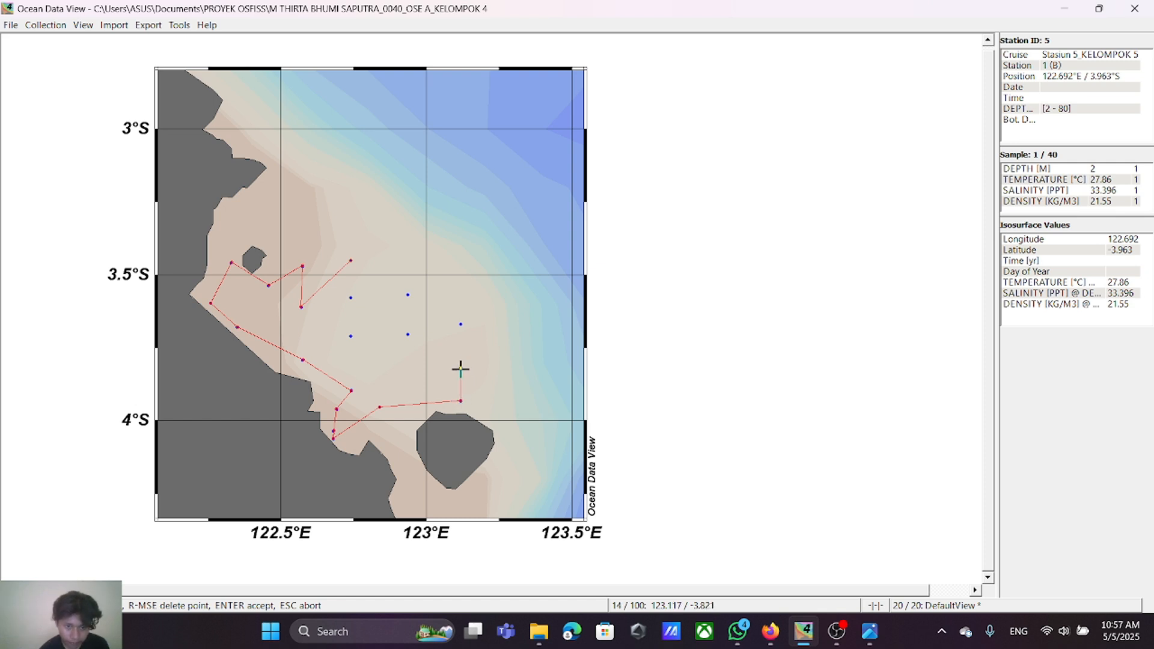
left_click(461, 369)
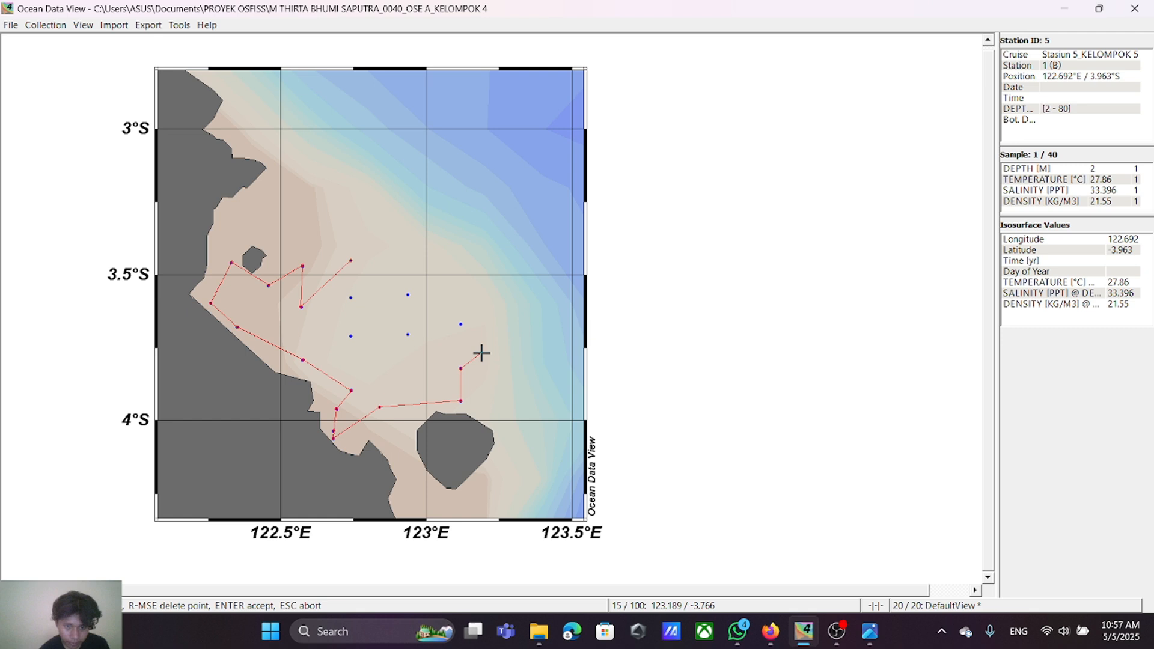
left_click(461, 325)
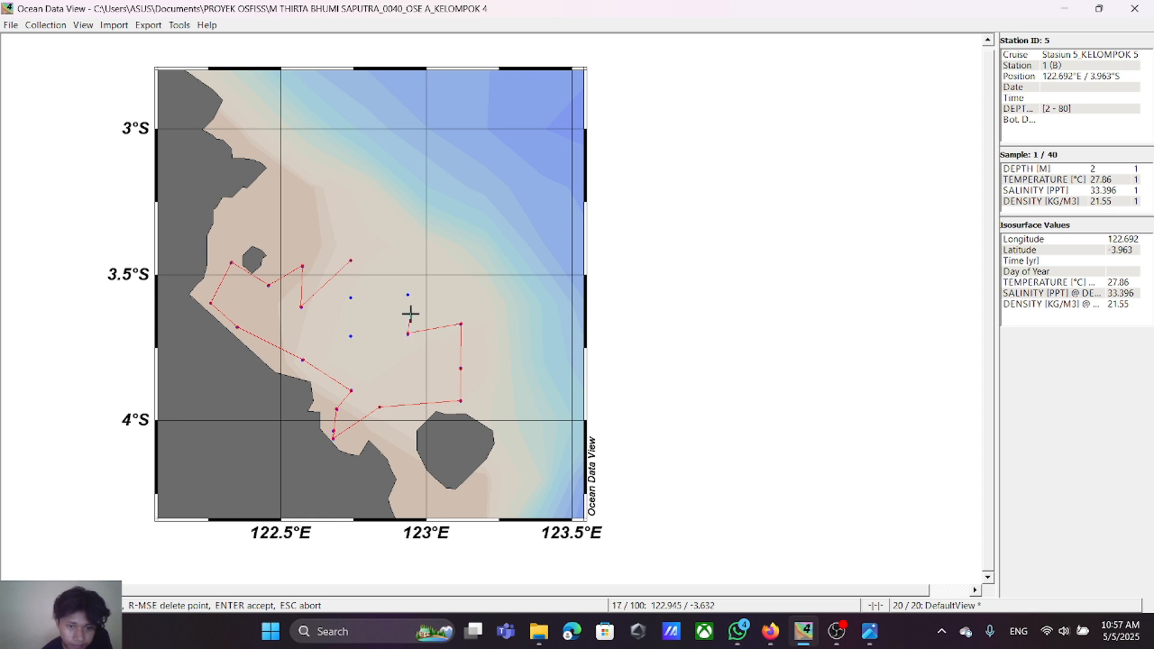
Step: Route the section through the four remaining central stations, correcting the point near 122.94°E / 3.70°S, and close it at the starting station
left_click(408, 332)
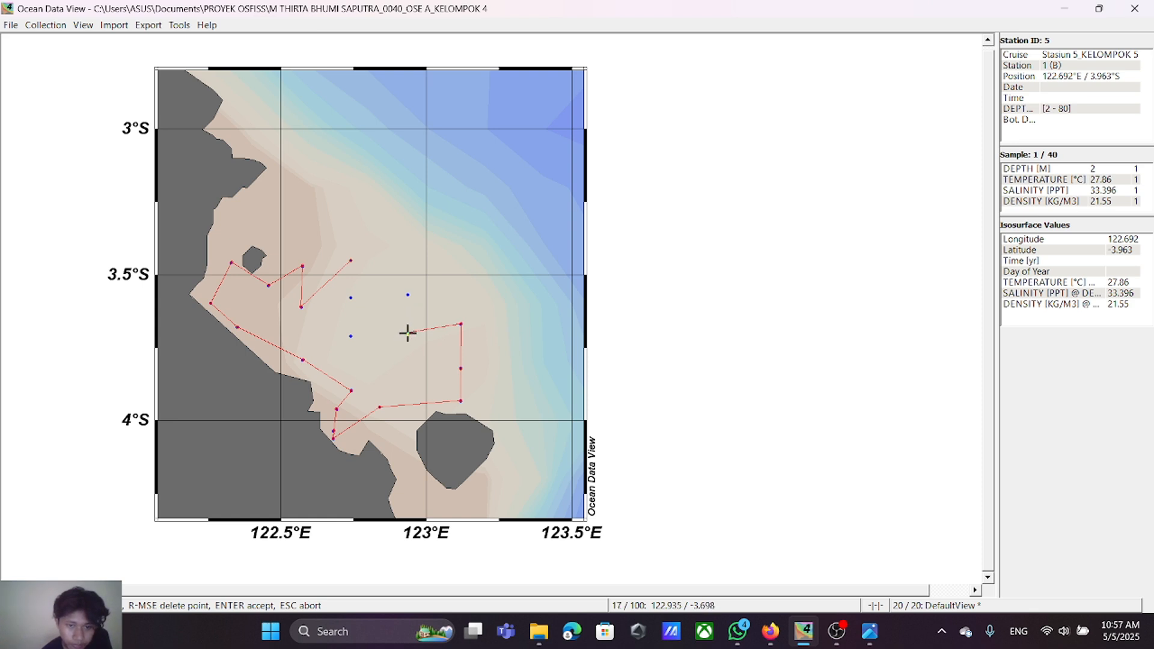
right_click(407, 333)
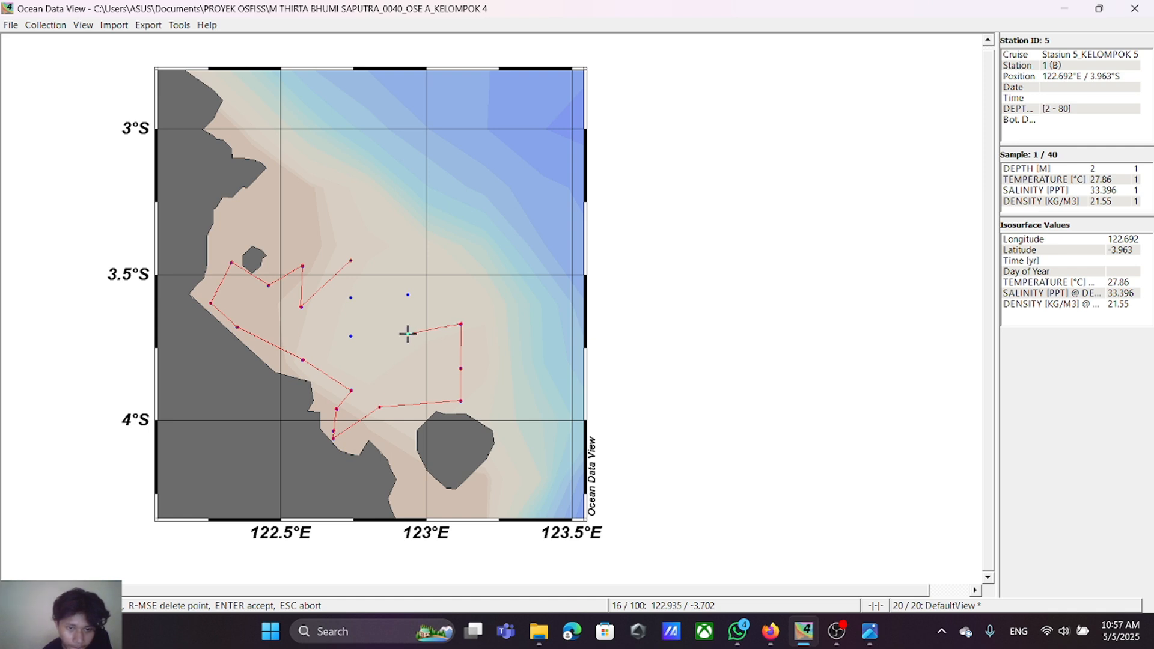
left_click(407, 333)
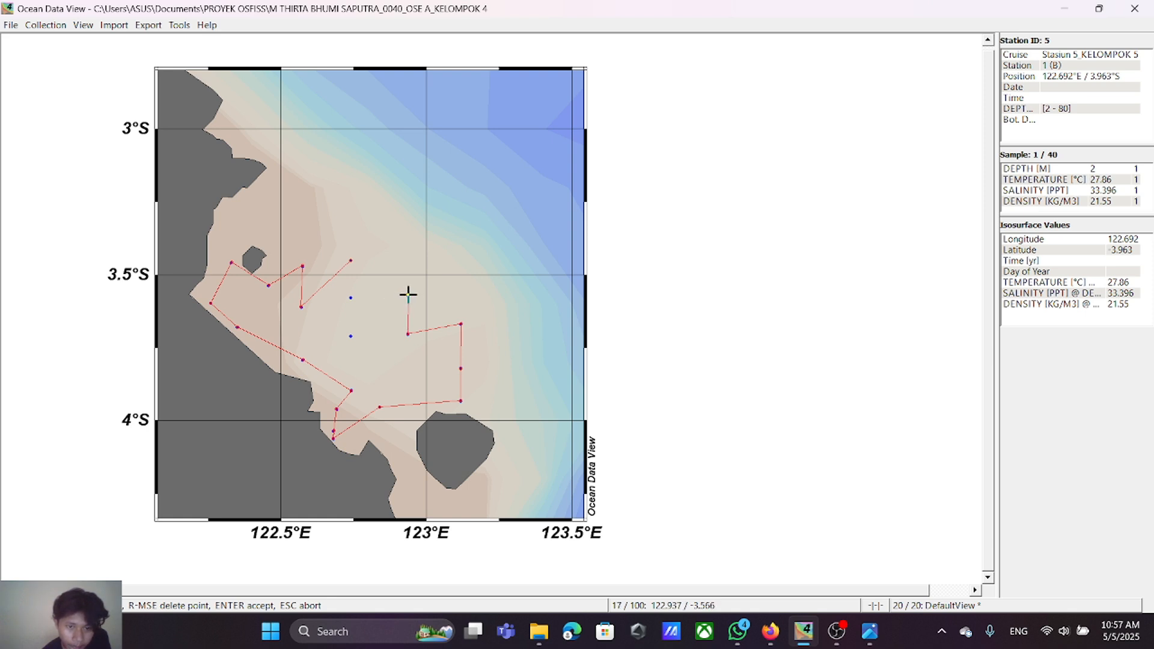
left_click(407, 295)
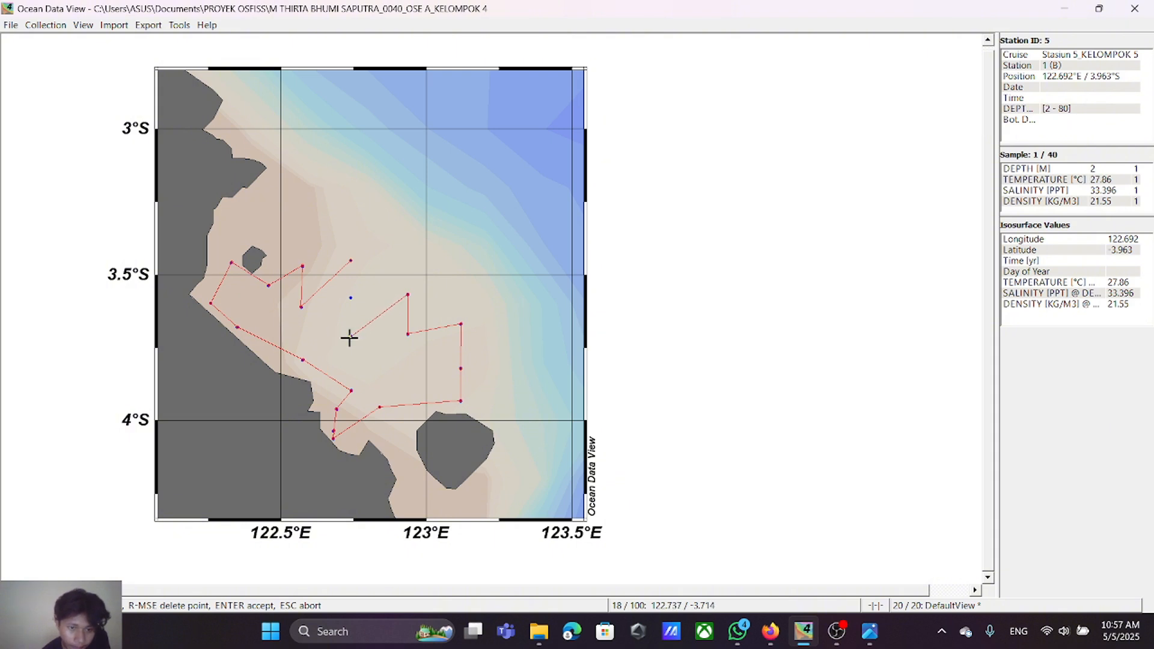
left_click(350, 336)
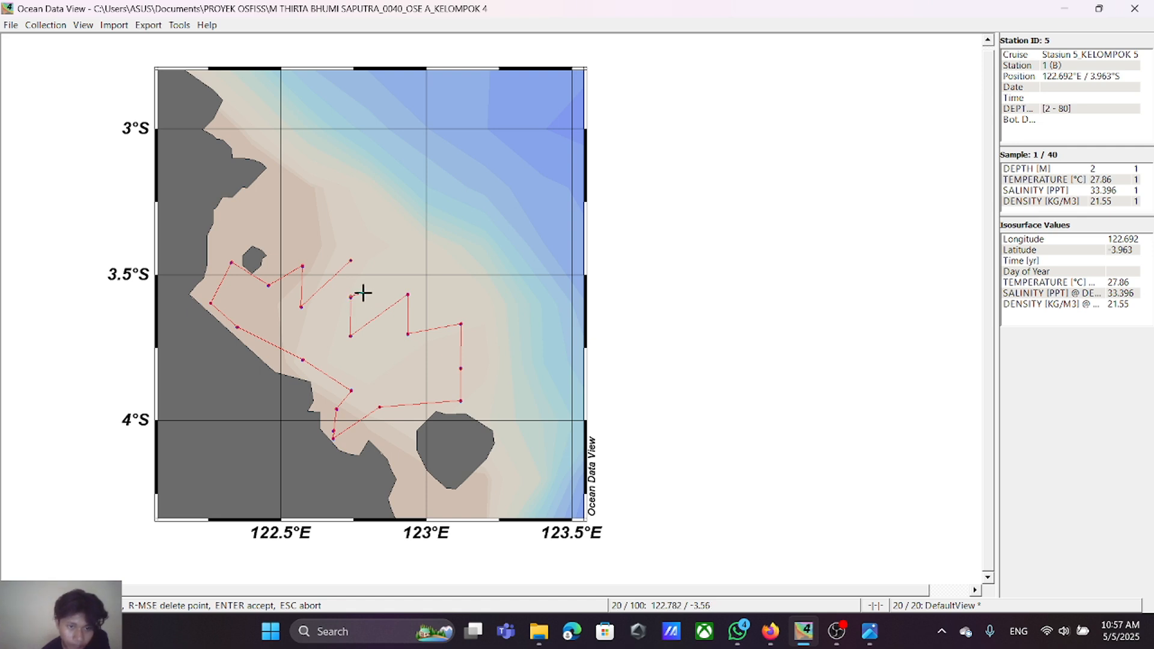
left_click(354, 295)
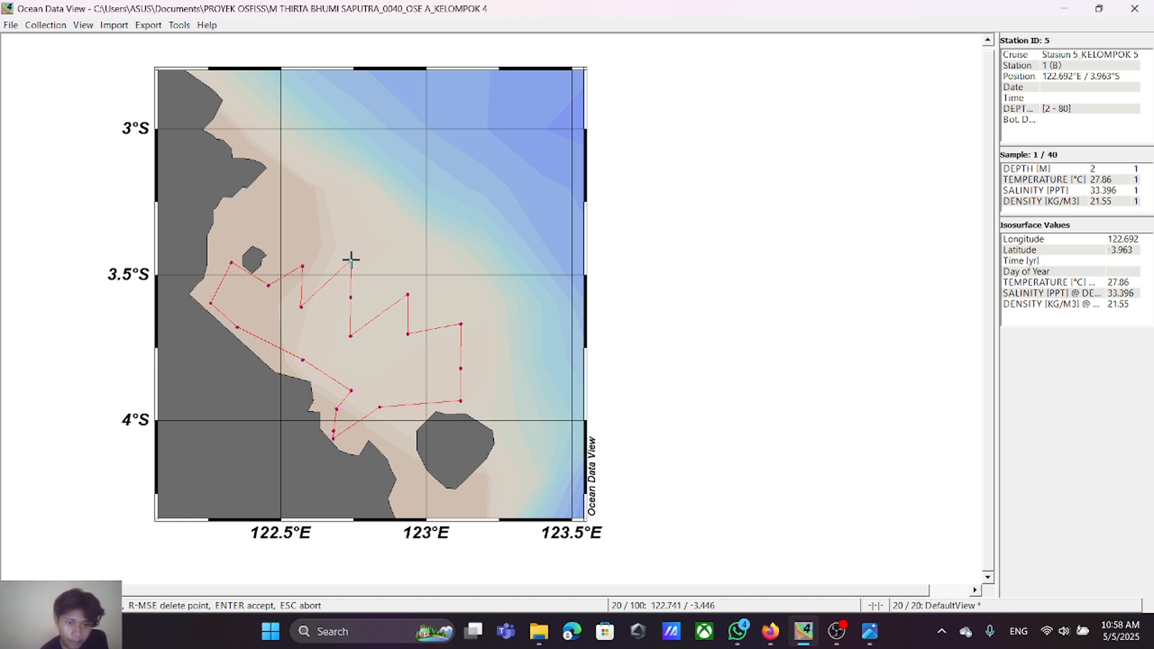
left_click(351, 260)
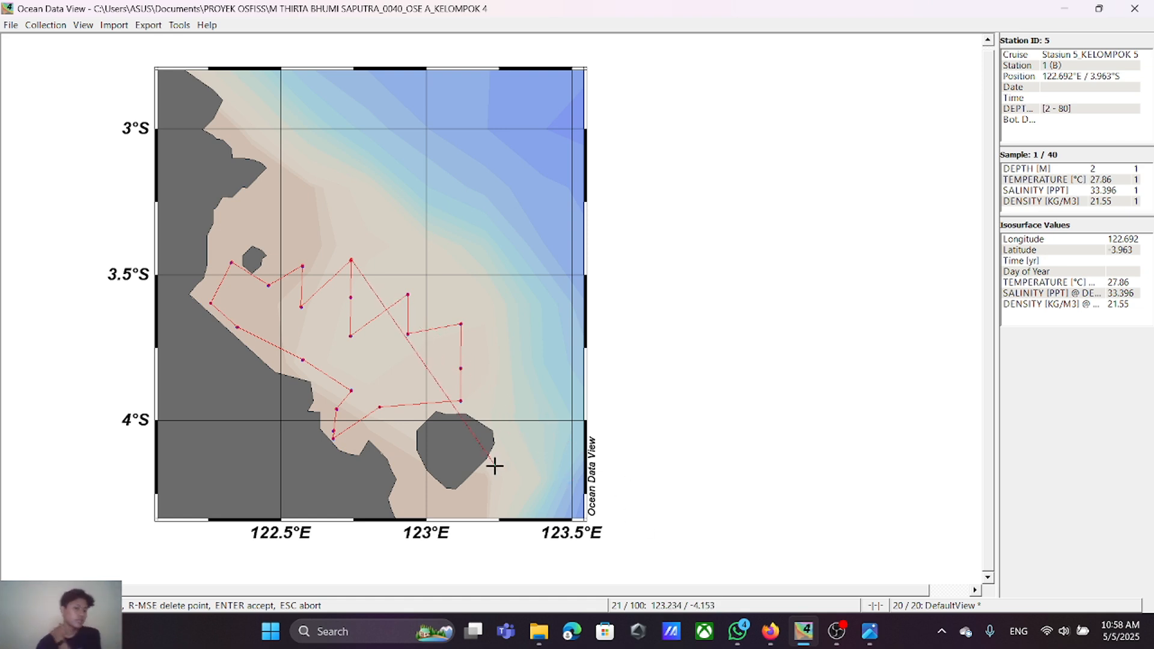
Step: Check the tutorial video in the browser, return to Ocean Data View, and accept the traced section with its default properties
left_click(774, 645)
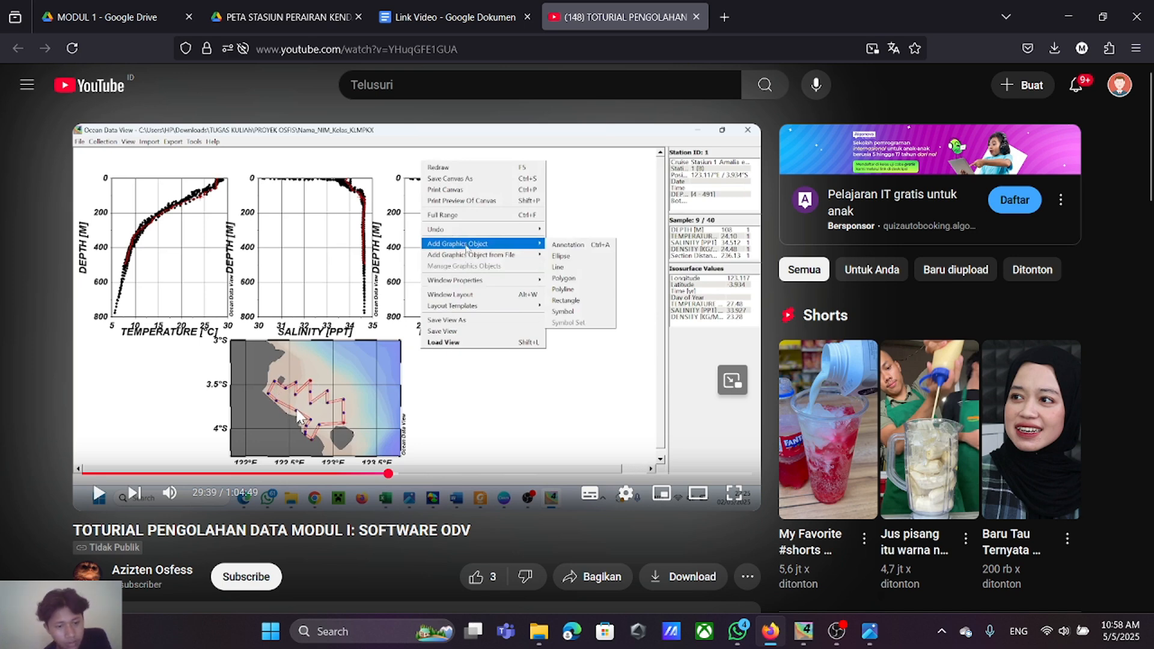
left_click(803, 631)
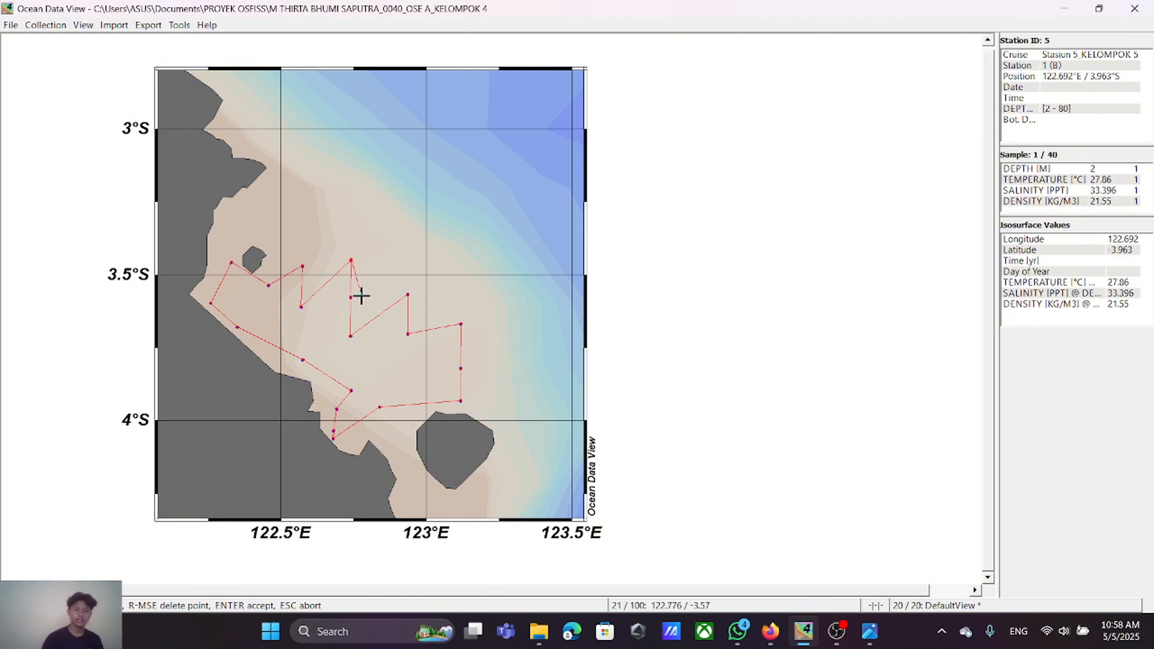
key("Return")
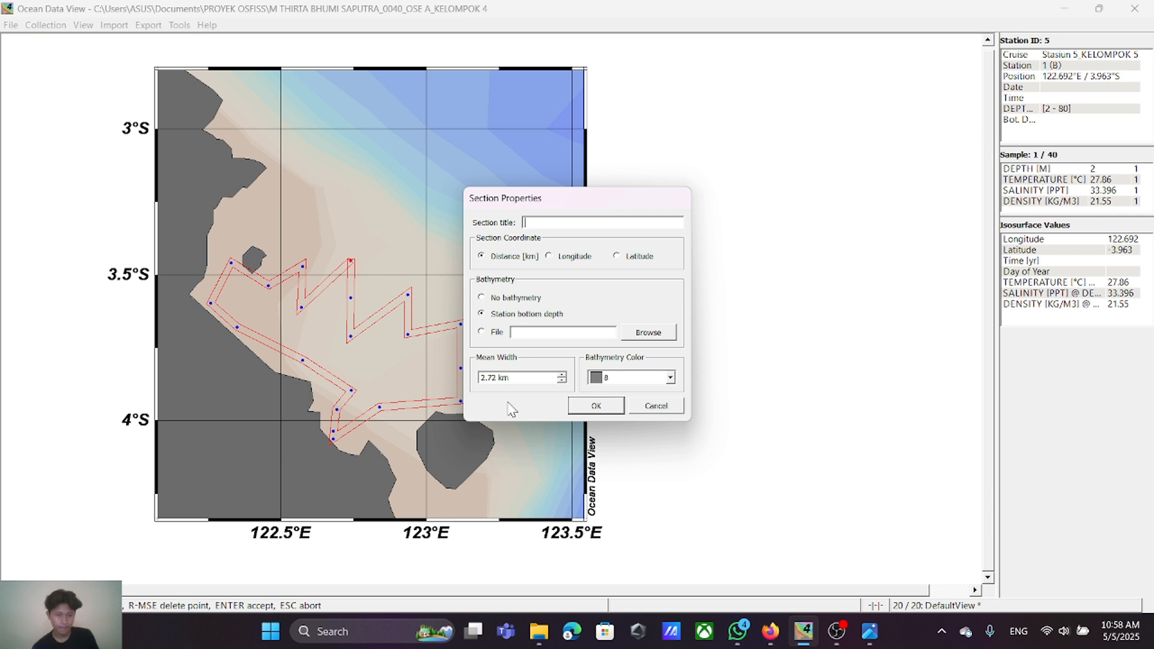
left_click(581, 408)
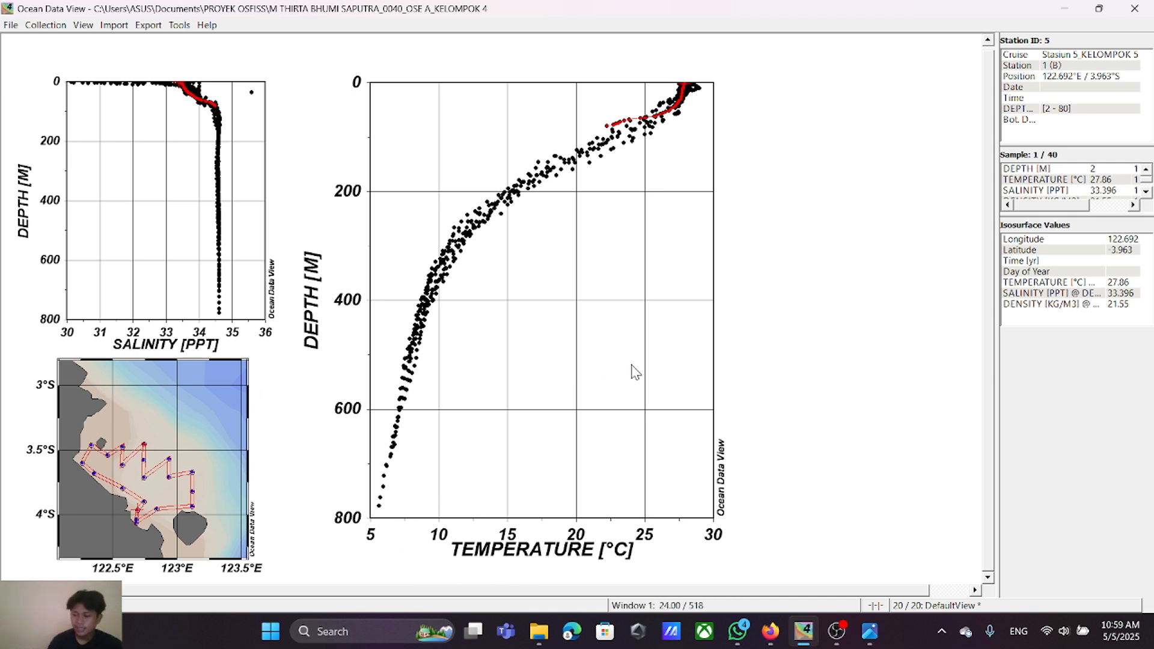
Step: In window layout mode, move and shrink the temperature window to span about 2.5–10 horizontally and 10–19.1 vertically on the canvas grid
right_click(845, 139)
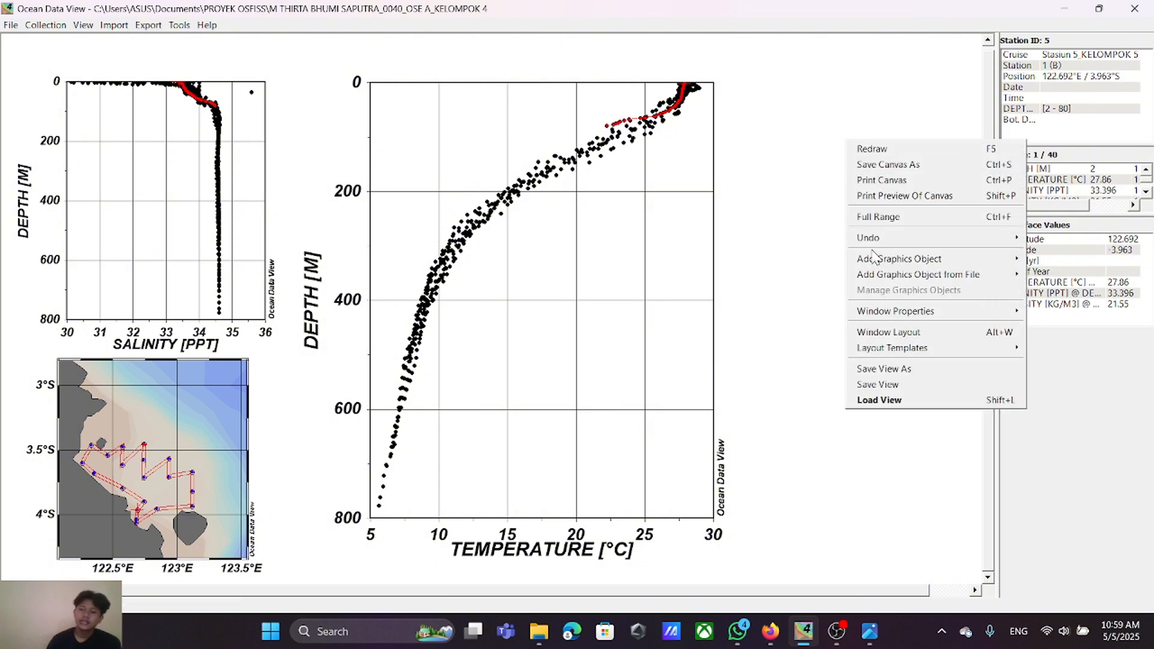
left_click(889, 333)
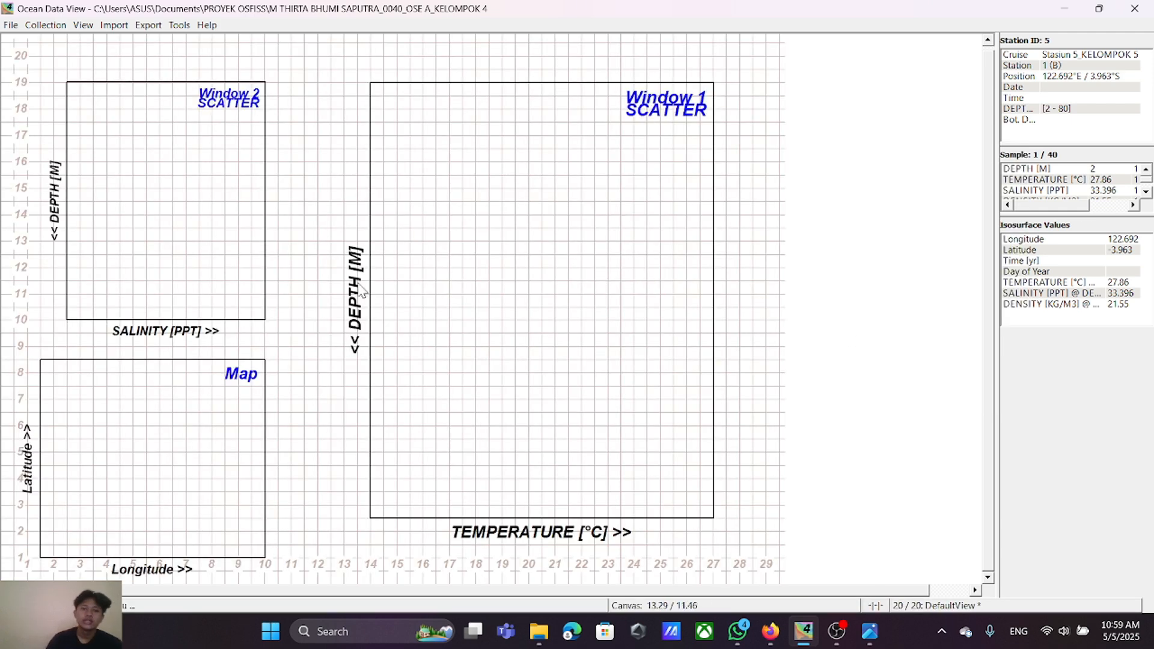
right_click(537, 202)
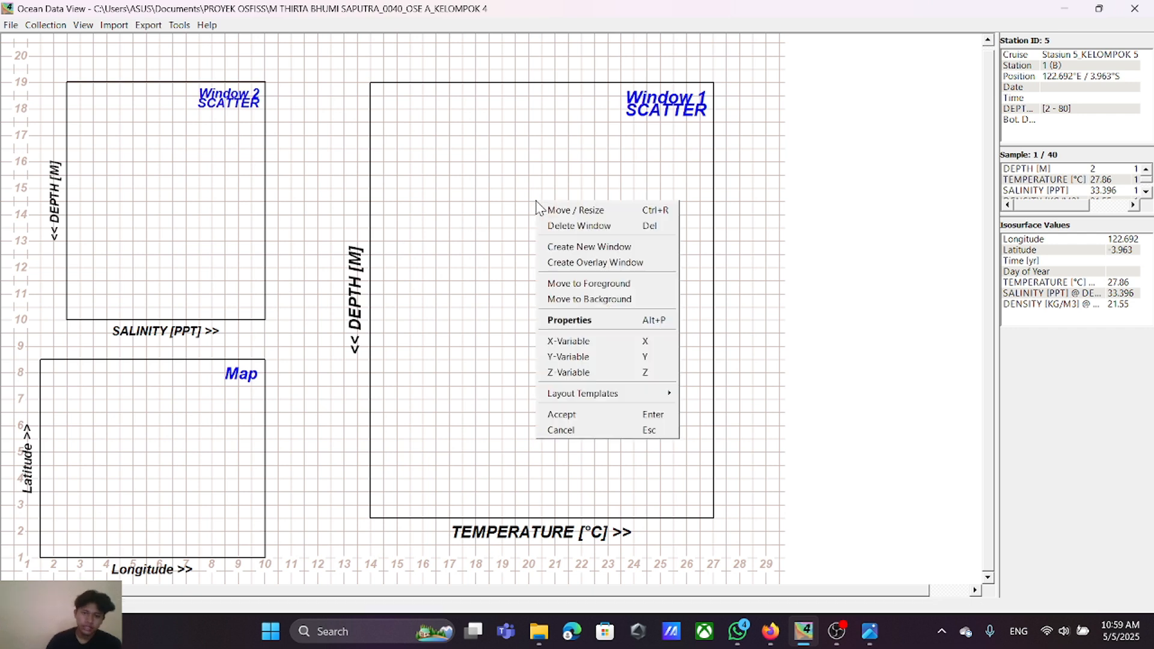
left_click(577, 211)
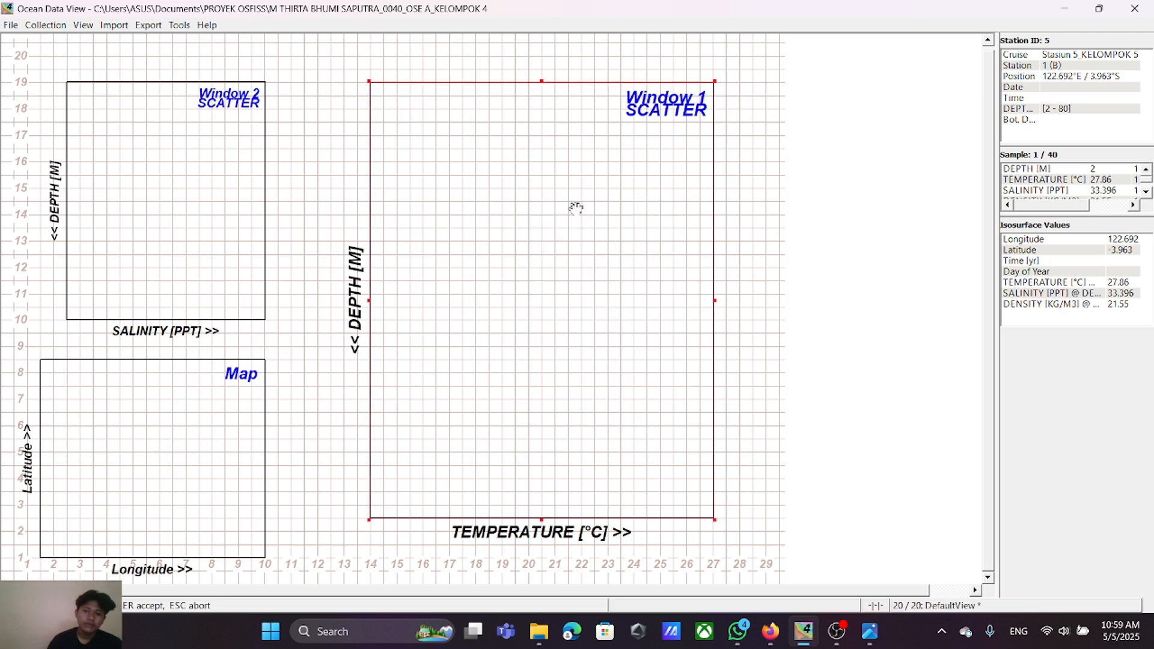
left_click_drag(561, 222, 258, 223)
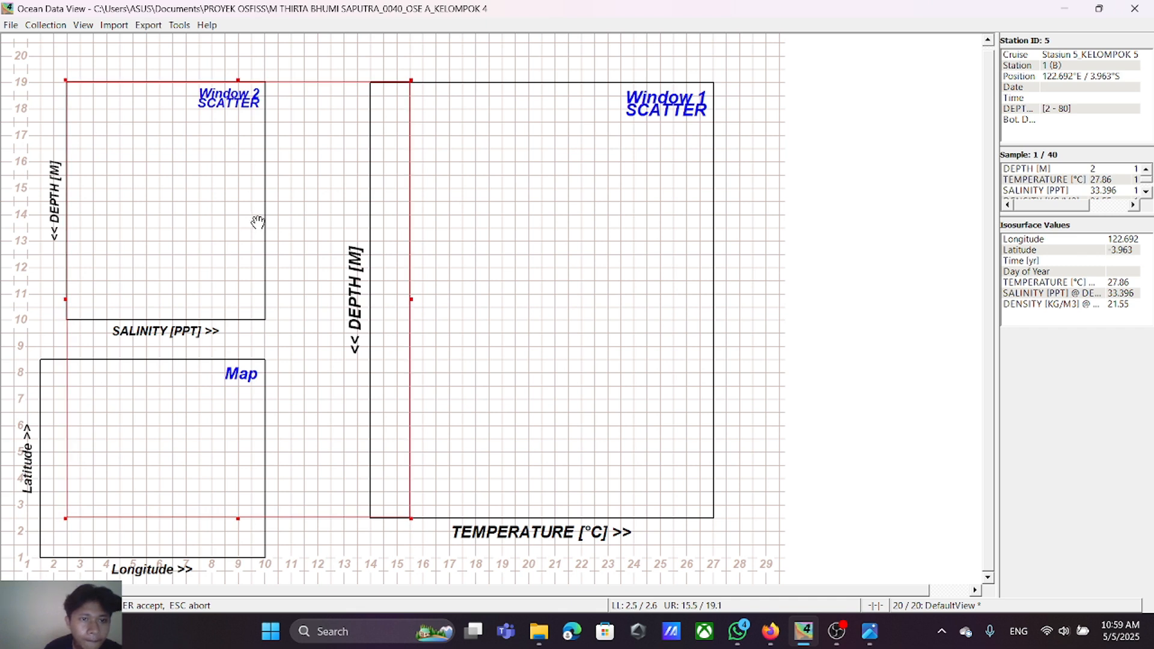
left_click_drag(413, 300, 264, 306)
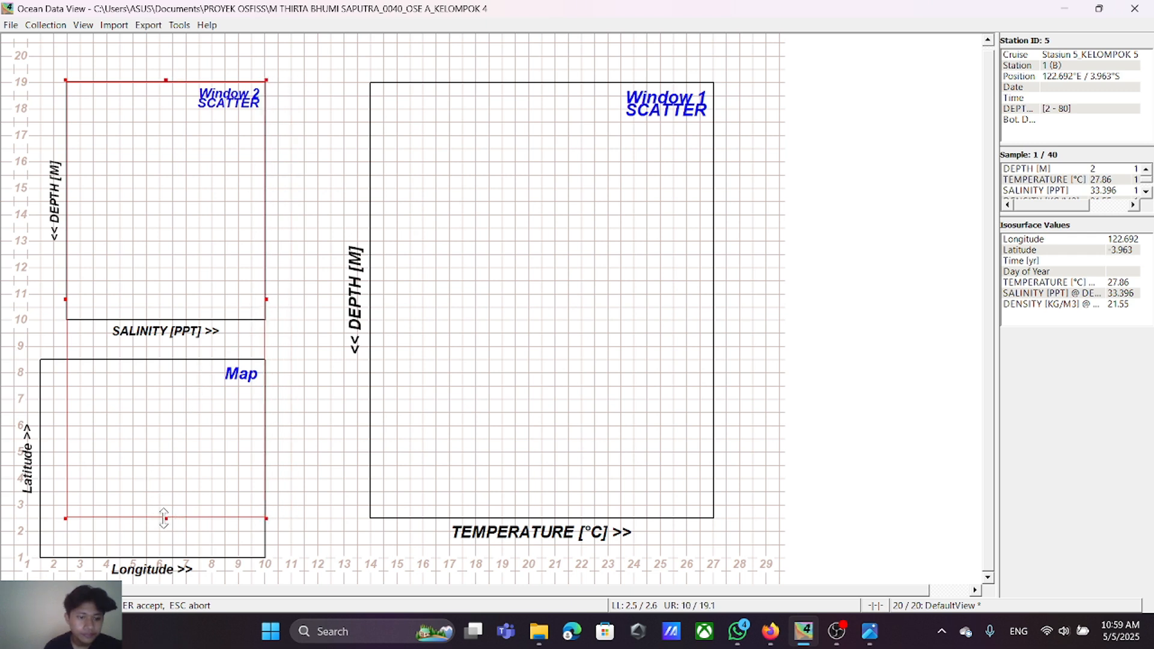
left_click_drag(166, 518, 185, 317)
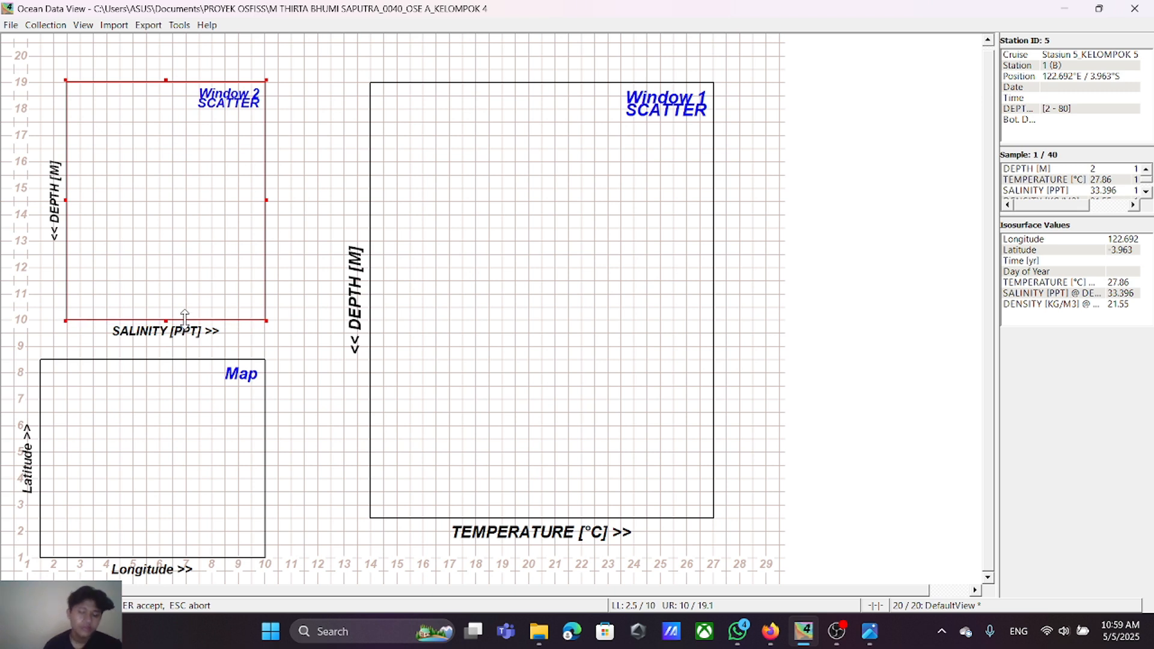
key("Return")
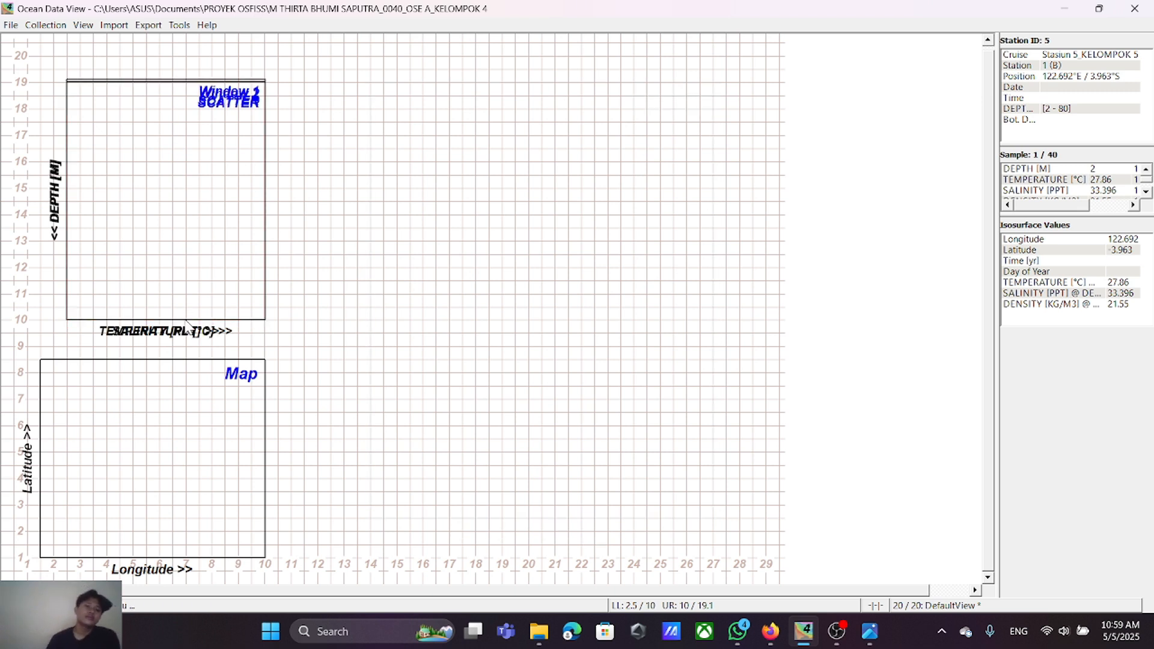
Step: Move the salinity window beside the temperature window, with its lower-left corner at 12 / 10 and upper-right corner at 19.5 / 19
right_click(161, 190)
left_click(170, 197)
left_click_drag(171, 197, 404, 189)
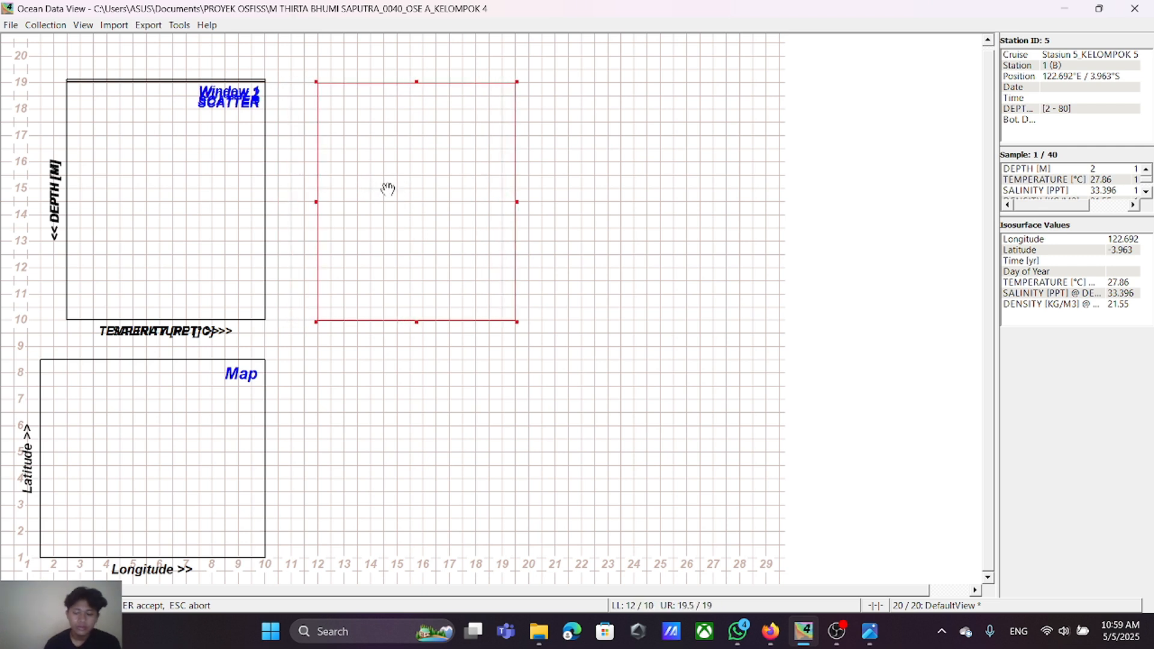
key("Return")
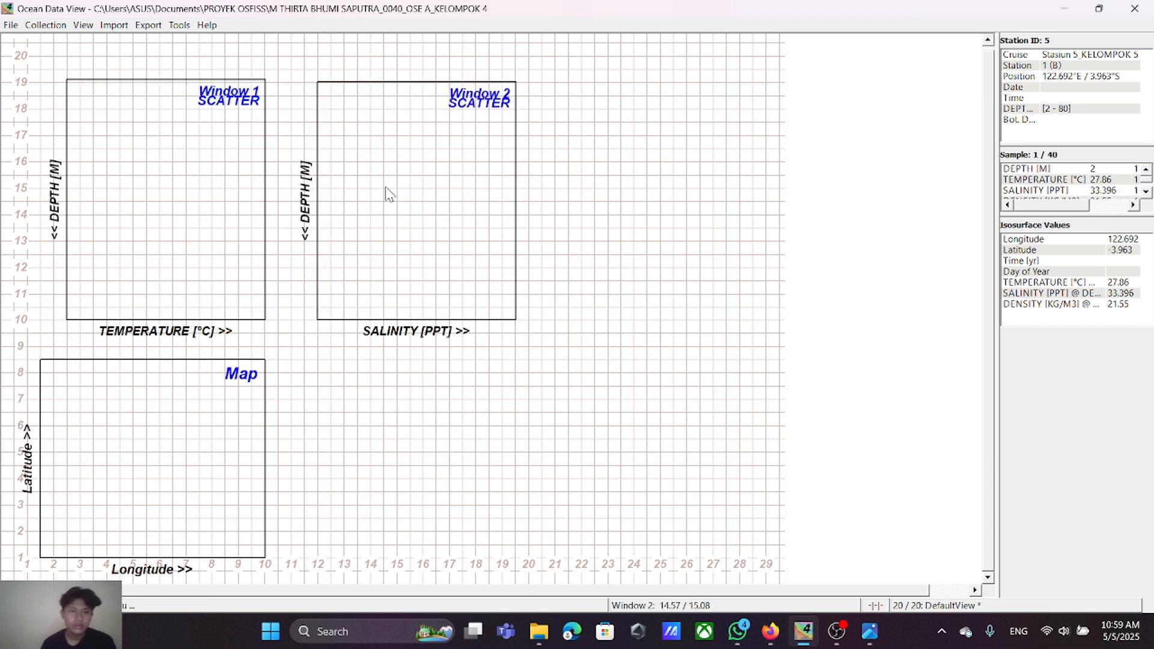
Step: Lower the temperature window's upper edge to 19 on the grid, level with the salinity window
right_click(192, 196)
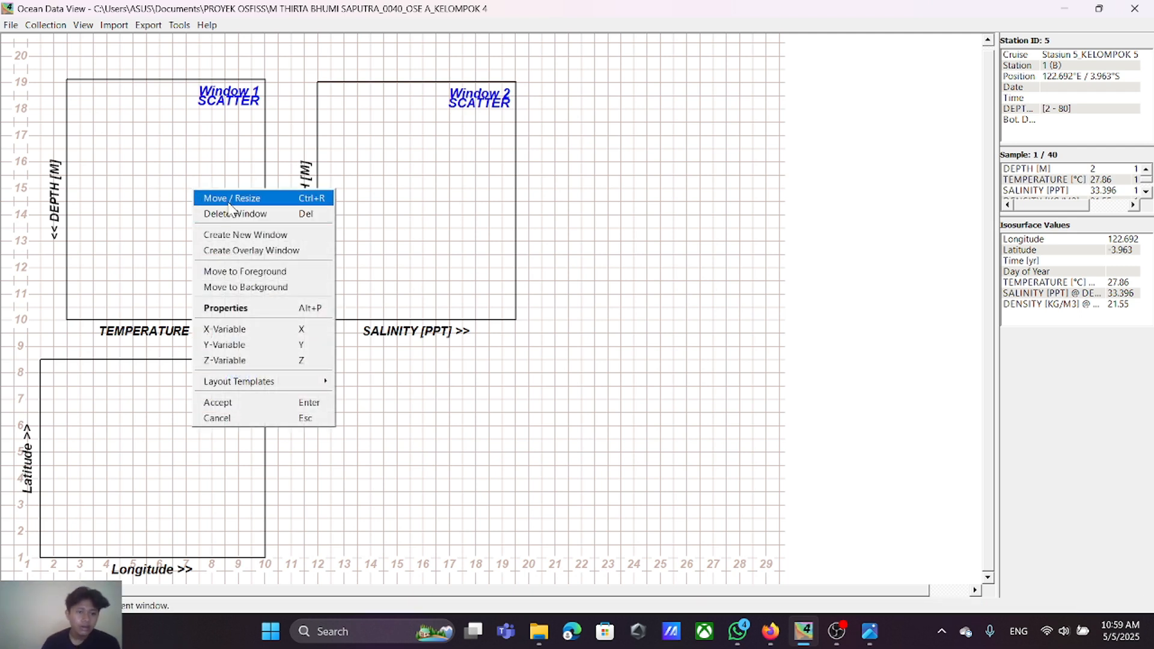
left_click(227, 198)
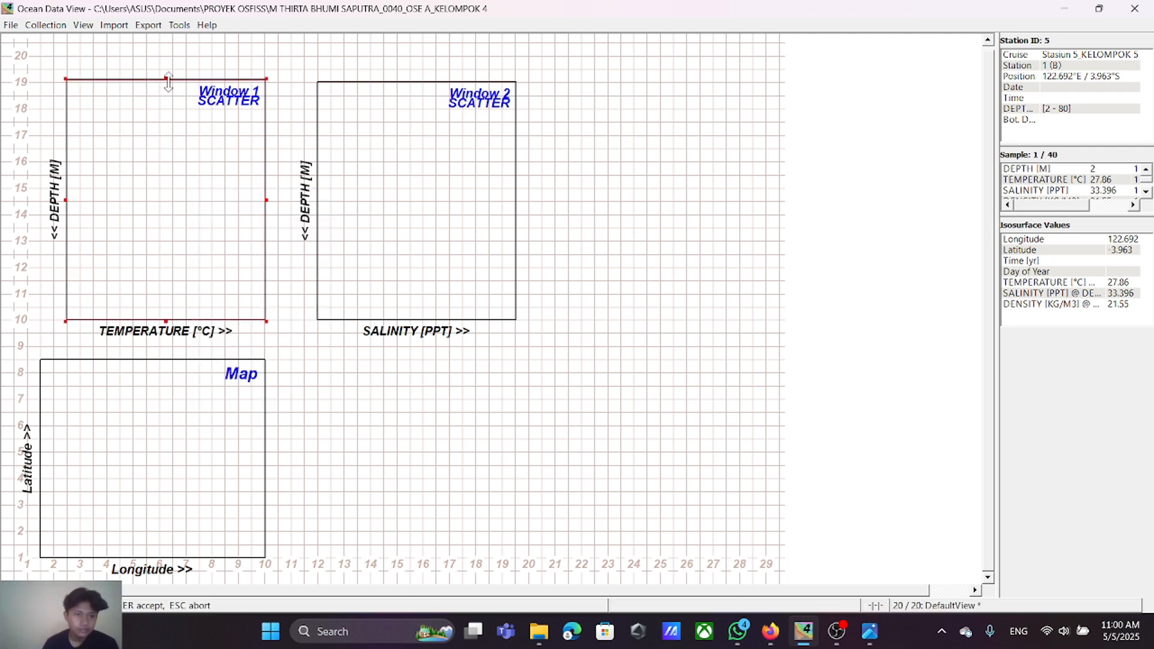
left_click_drag(168, 80, 169, 81)
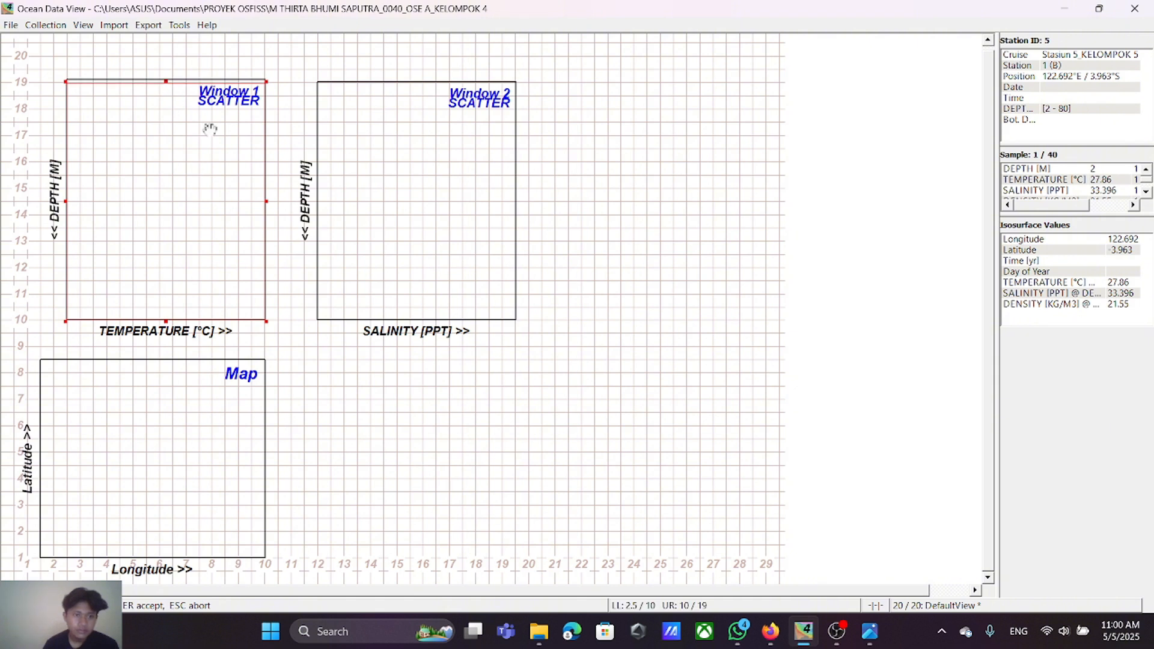
key("Return")
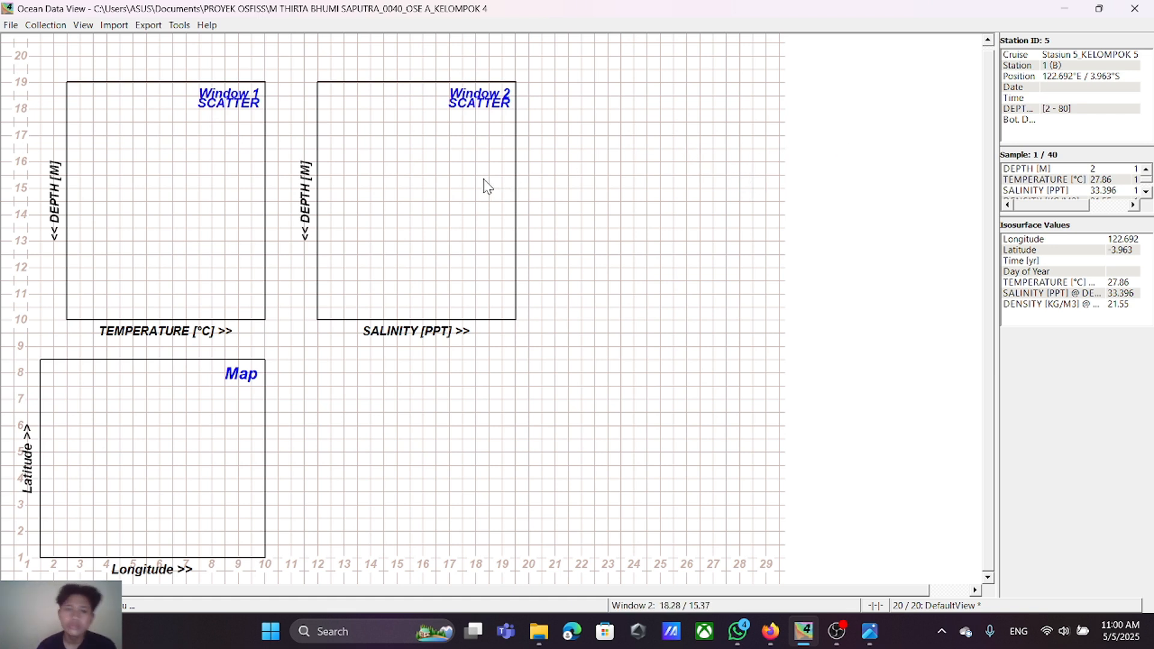
Step: Create a new data window and fit it over the salinity window's frame, from 12 / 10 to 19.5 / 19
right_click(842, 135)
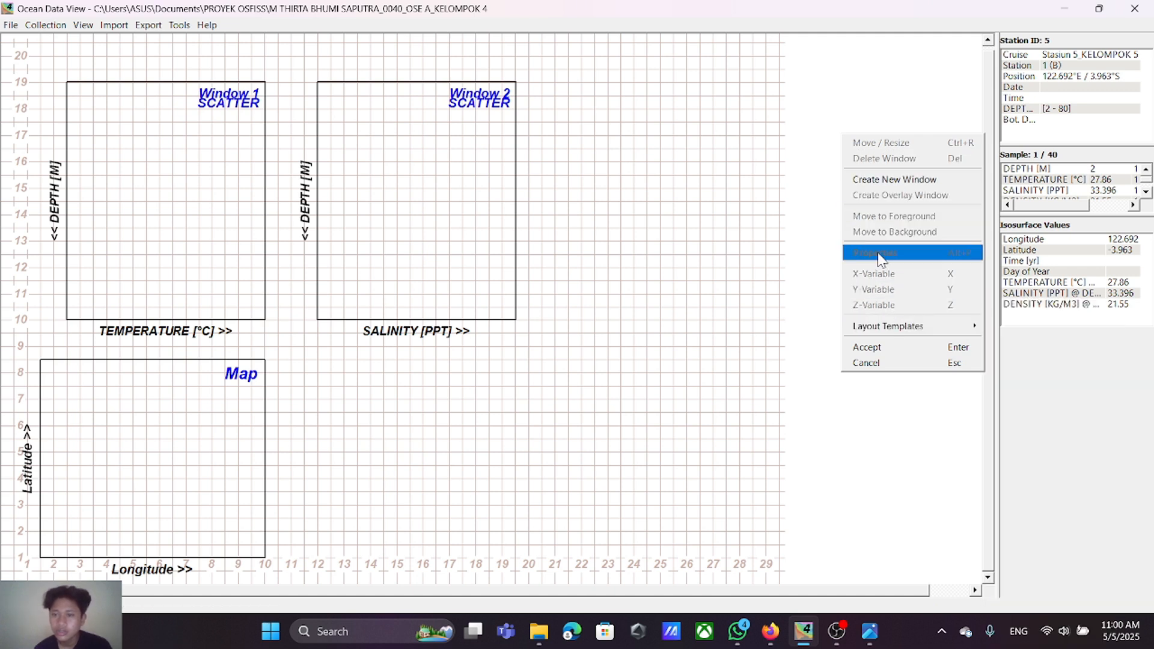
left_click(880, 184)
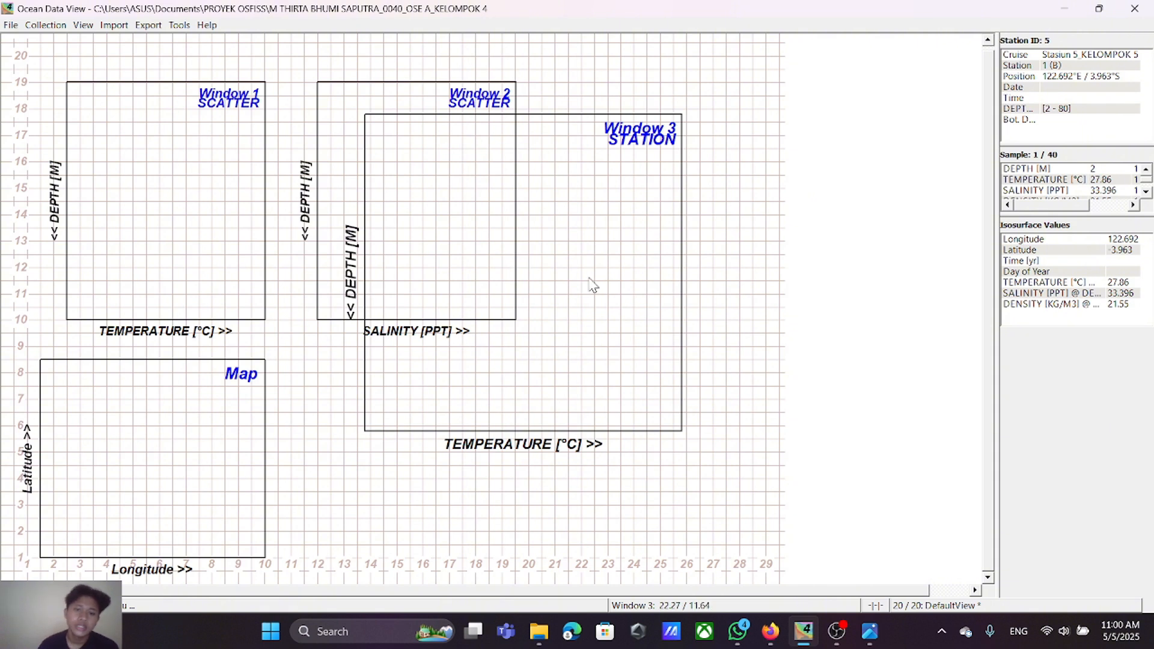
right_click(556, 258)
left_click(572, 261)
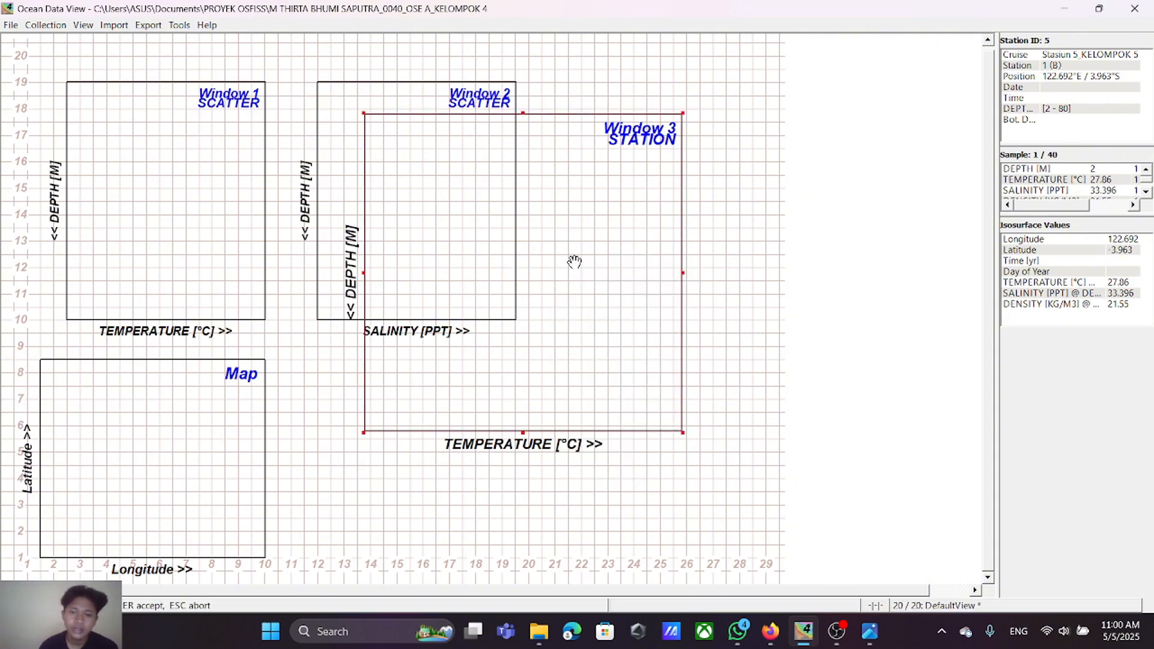
left_click_drag(571, 261, 558, 232)
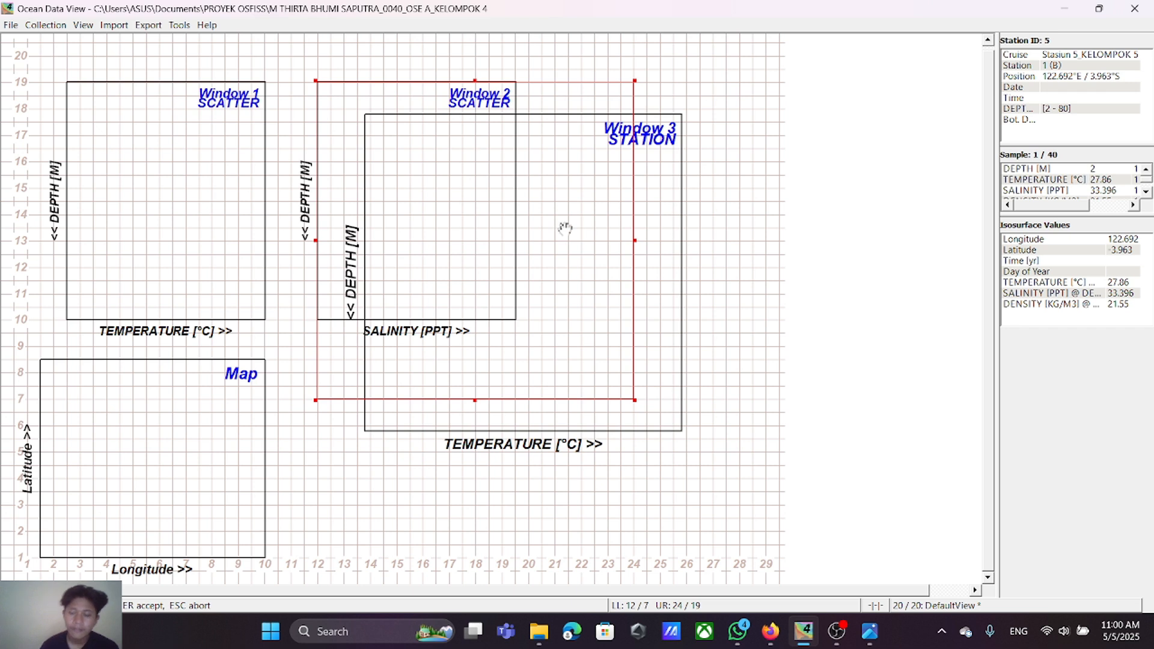
left_click_drag(634, 242, 515, 260)
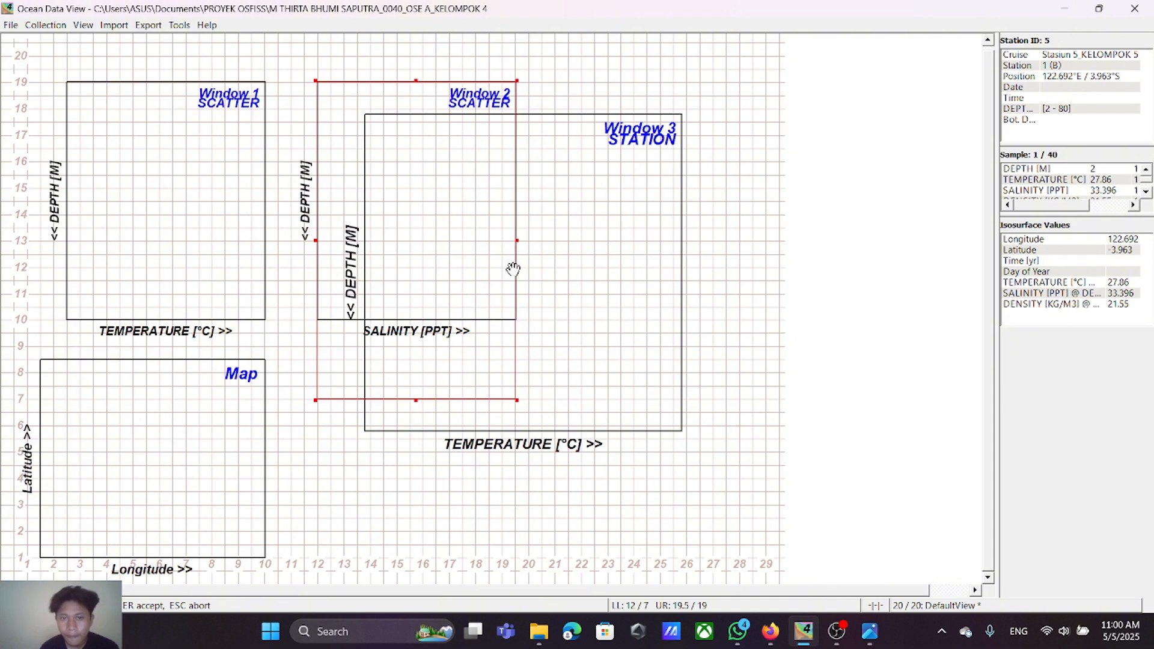
left_click_drag(412, 400, 417, 317)
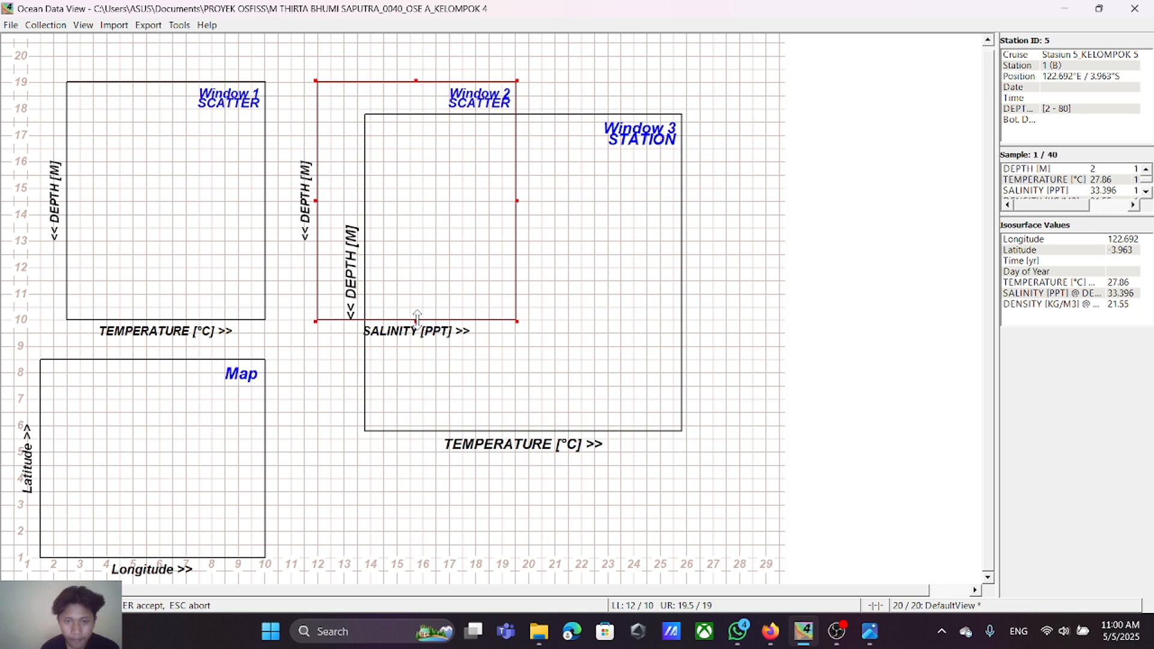
key("Return")
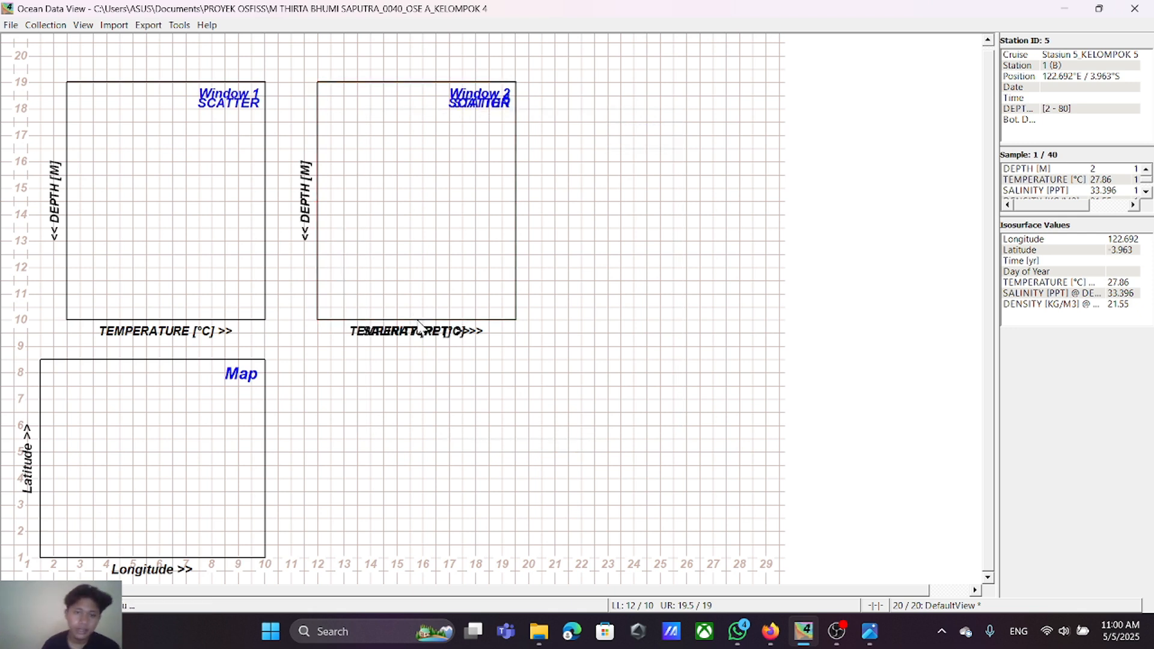
Step: Move the new third window to the right of the salinity window, spanning 22 / 10 to 29.5 / 19
right_click(379, 175)
left_click(395, 178)
left_click_drag(397, 180, 663, 180)
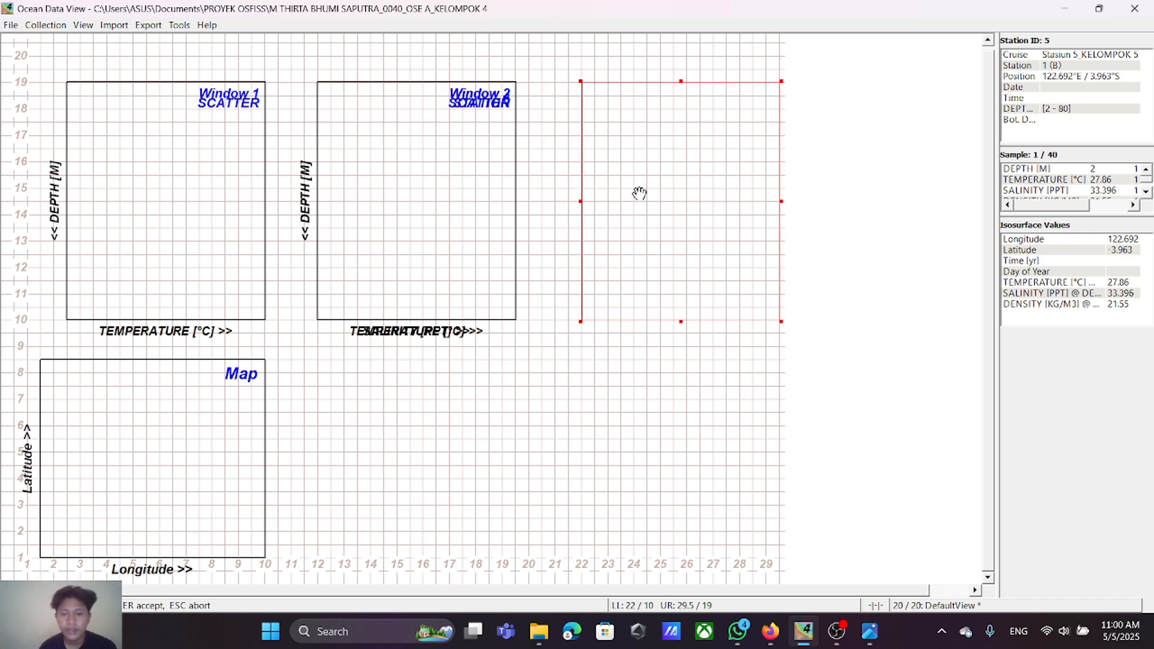
key("Return")
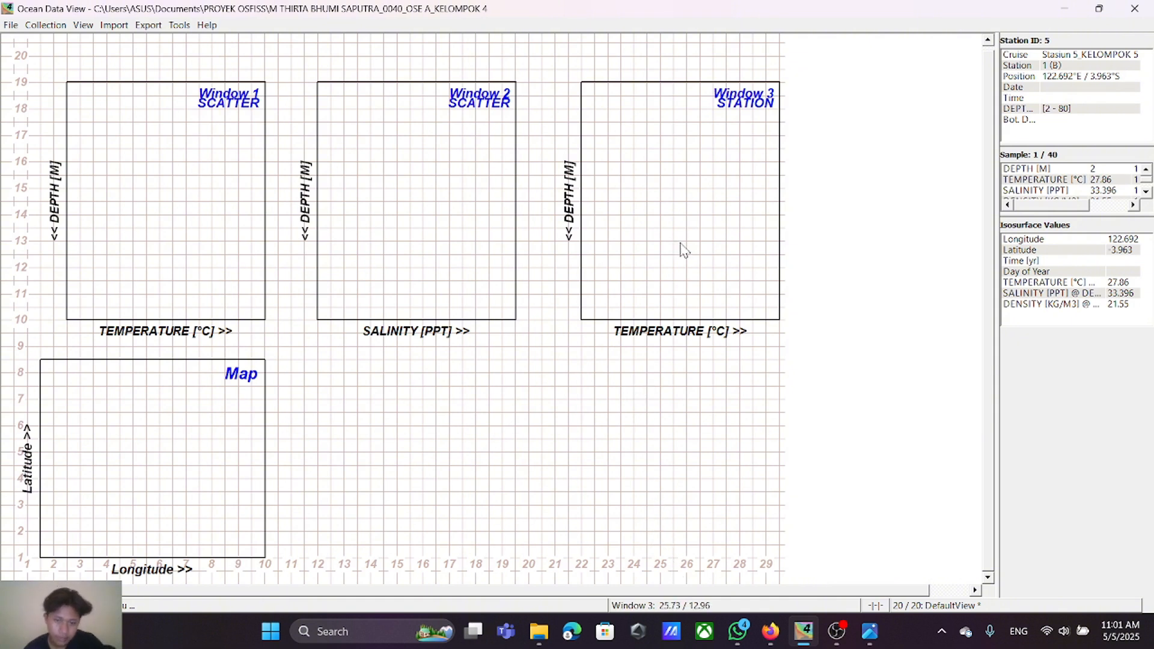
Step: Set the third window's X-axis variable to DENSITY [KG/M3]
right_click(637, 220)
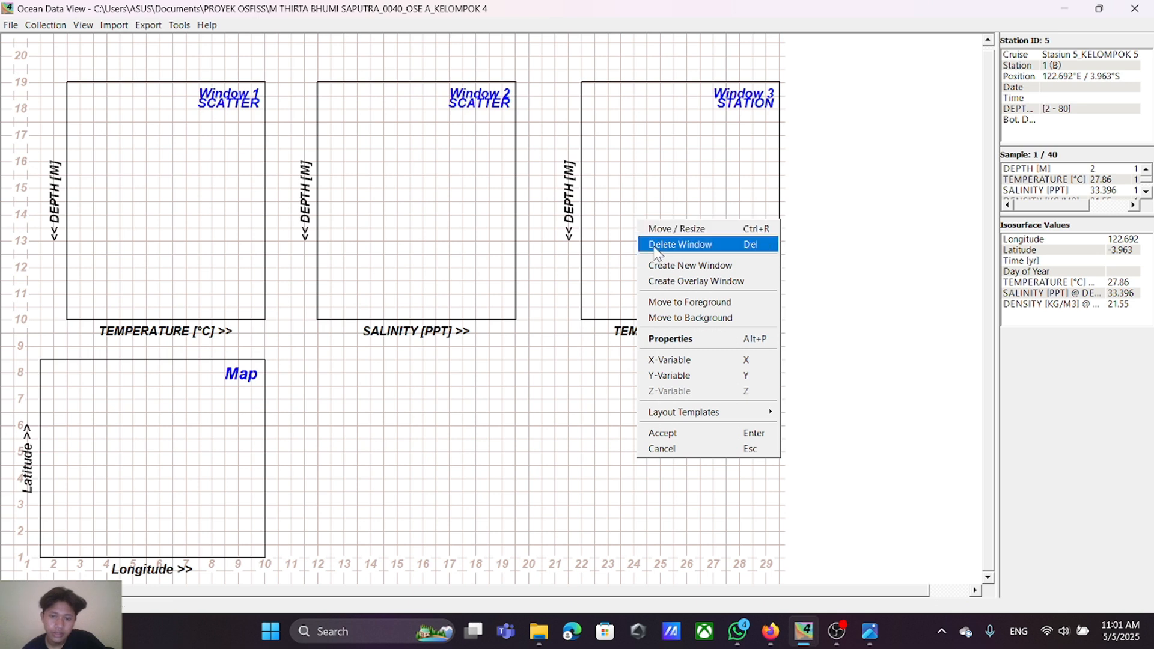
left_click(687, 361)
left_click(527, 272)
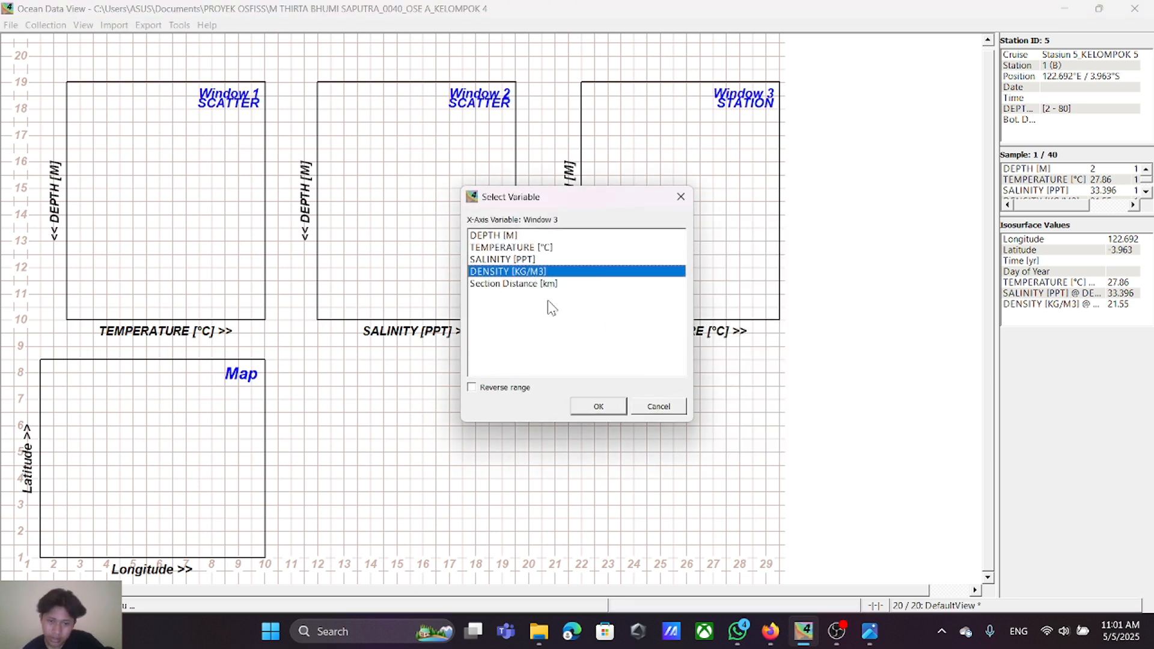
left_click(612, 405)
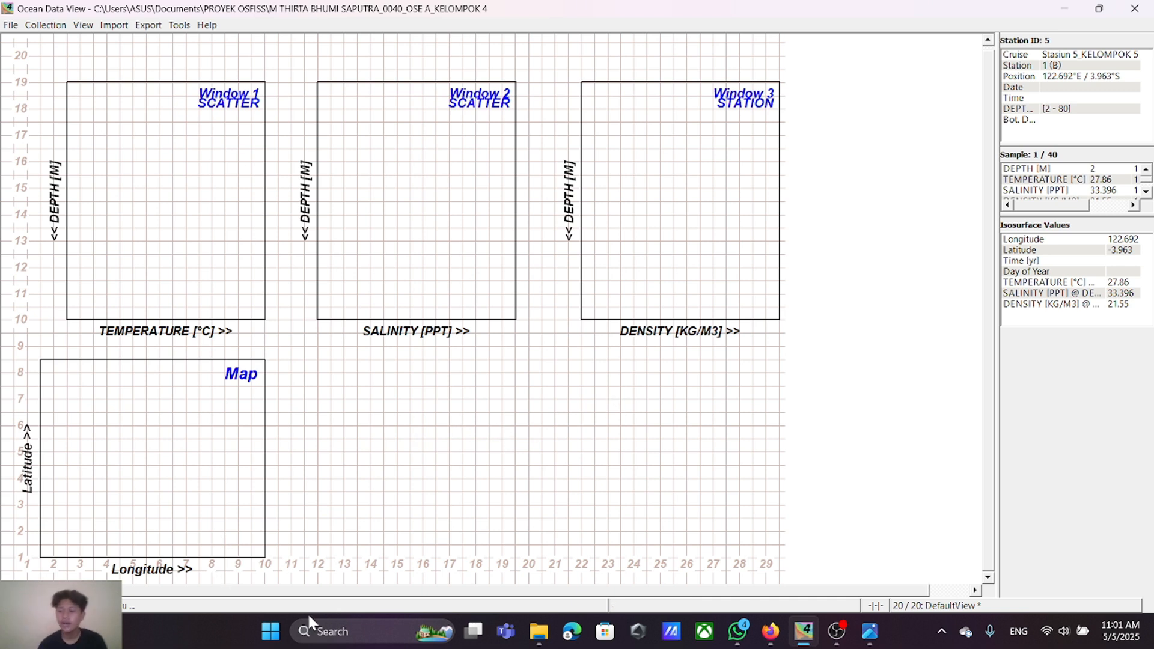
Step: Center the map beneath the three profile windows, widened to span 10 / 1 to 22 / 8.5, and accept the window layout
right_click(139, 475)
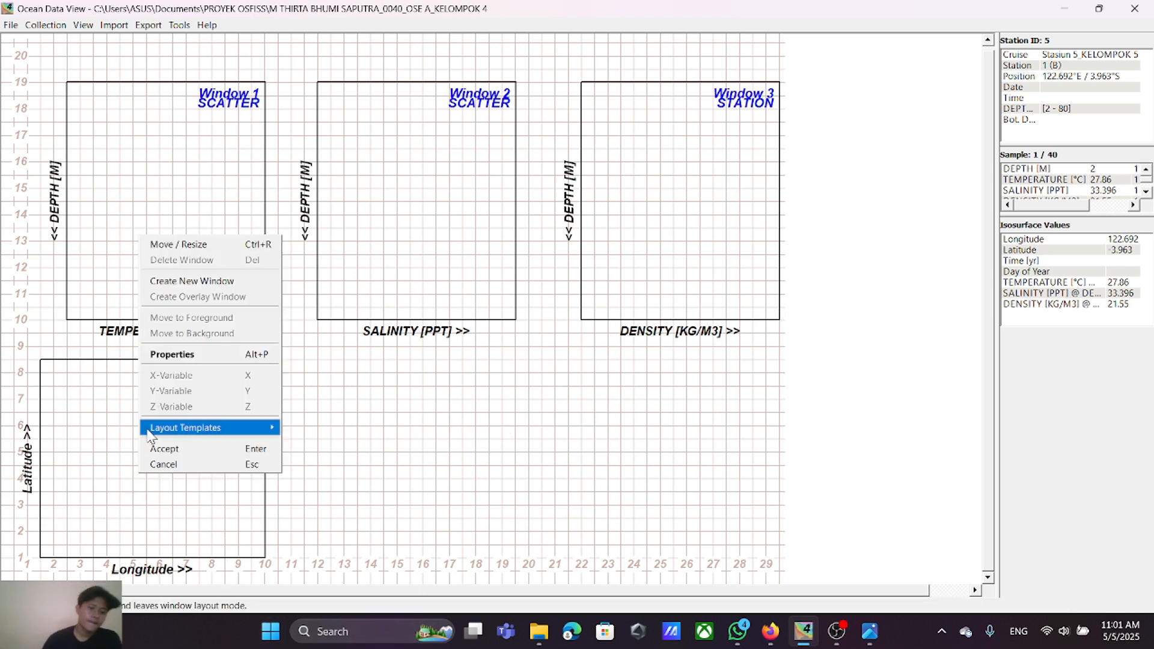
left_click(168, 244)
left_click_drag(180, 448, 447, 450)
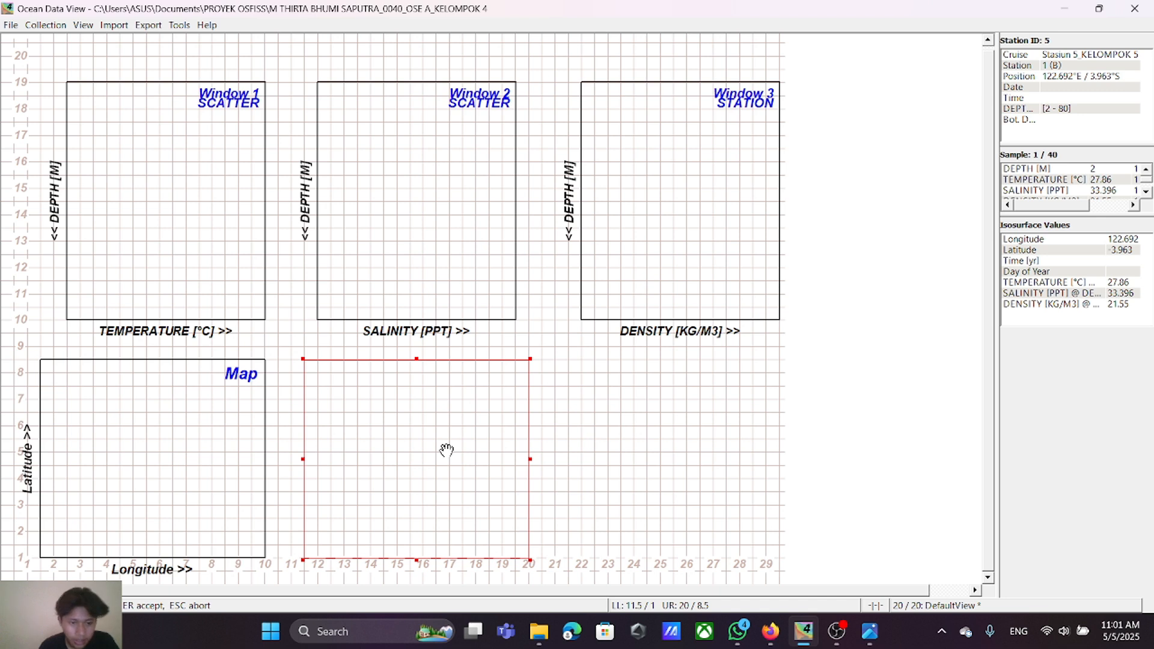
left_click_drag(530, 460, 580, 460)
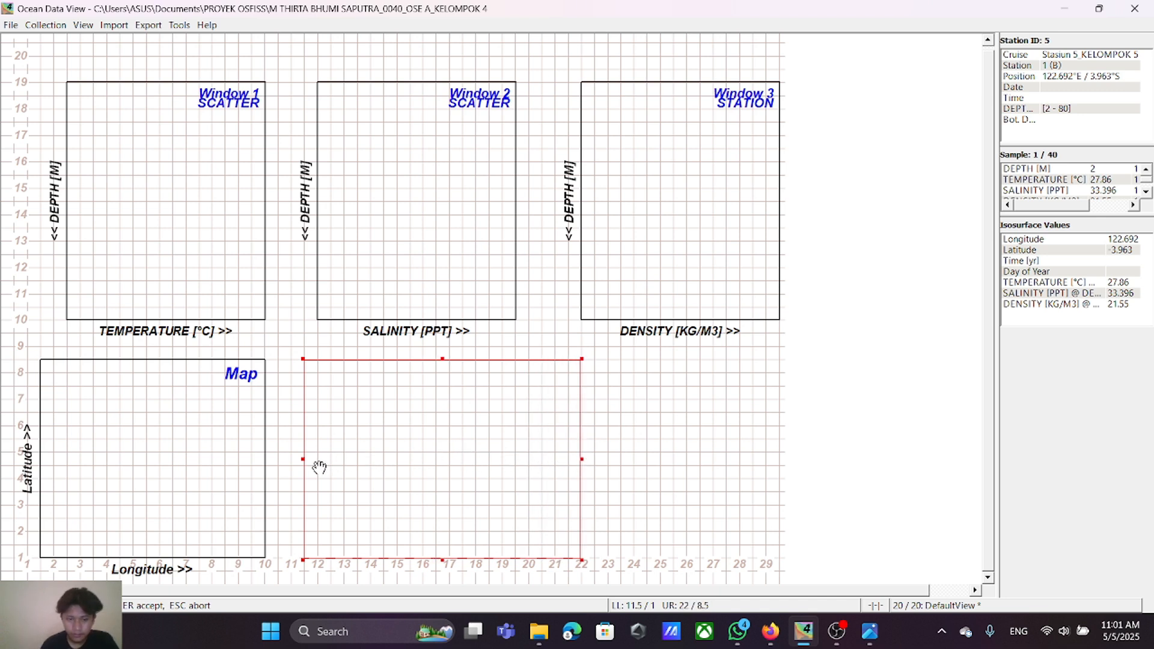
left_click_drag(302, 459, 265, 463)
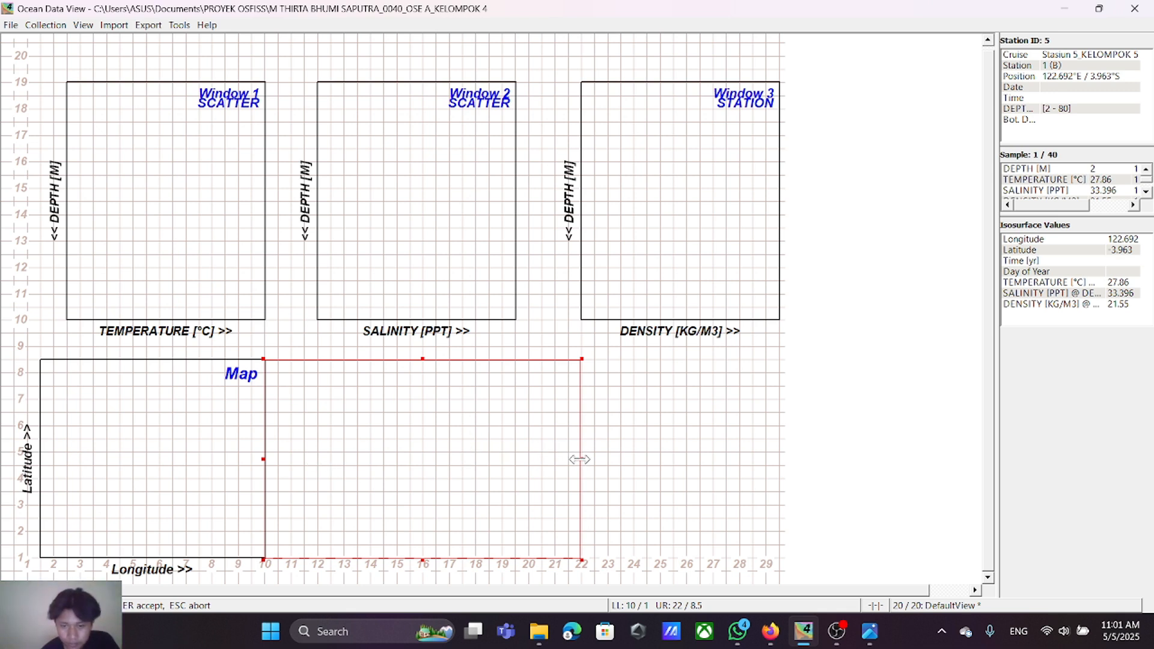
left_click_drag(578, 459, 581, 462)
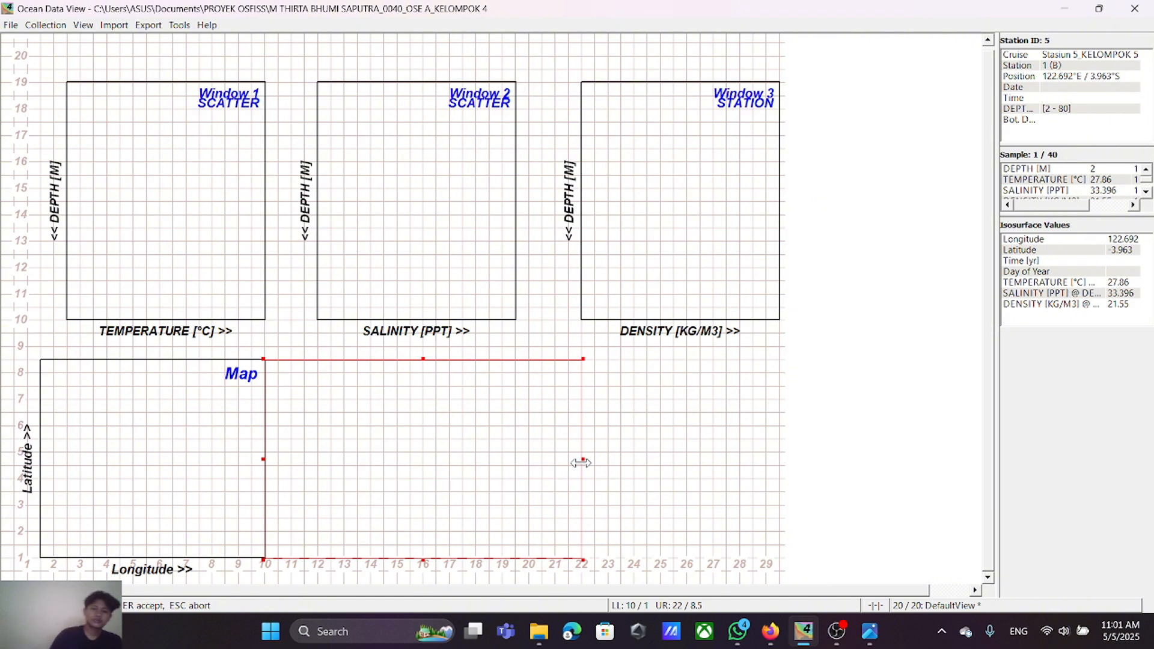
key("Return")
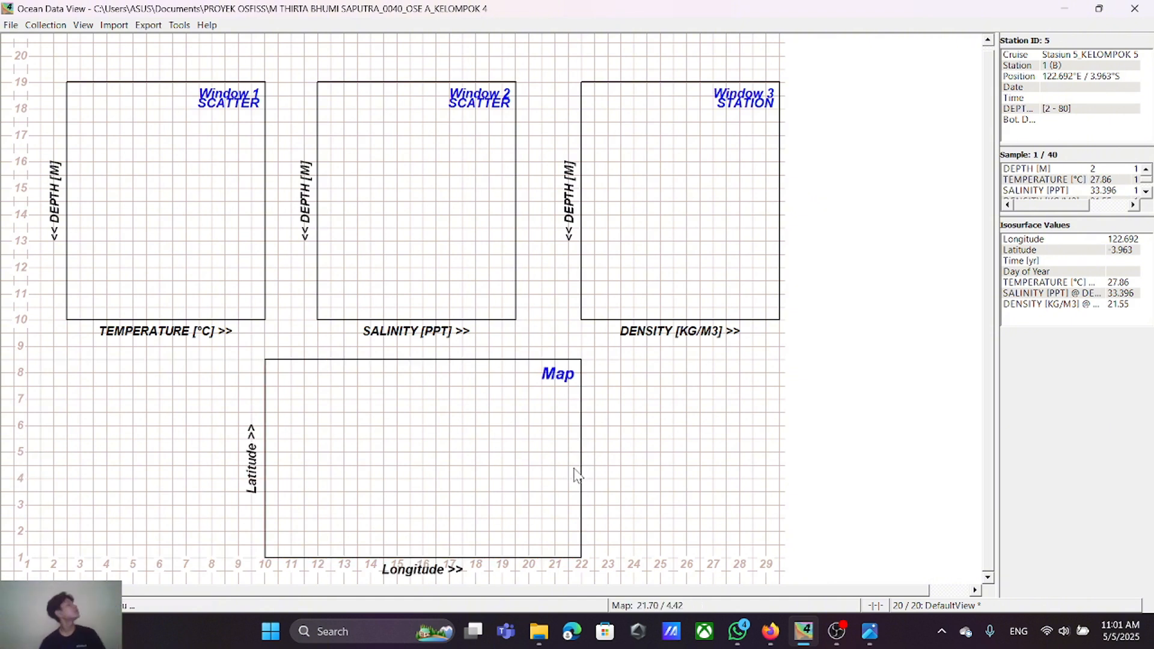
right_click(770, 370)
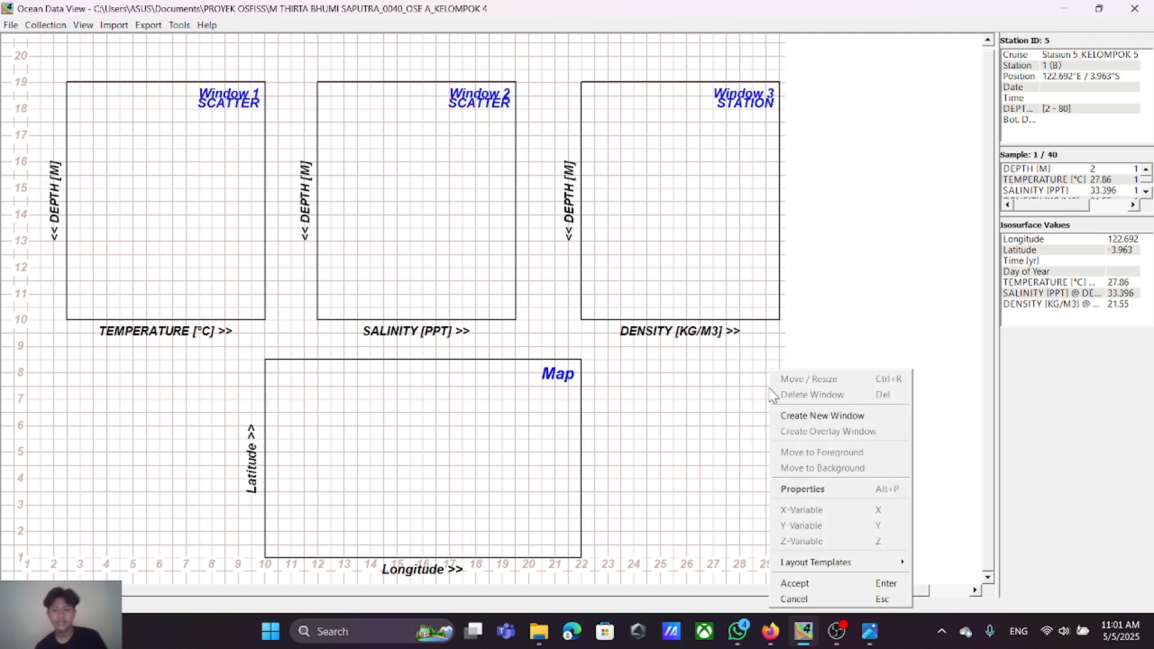
left_click(826, 587)
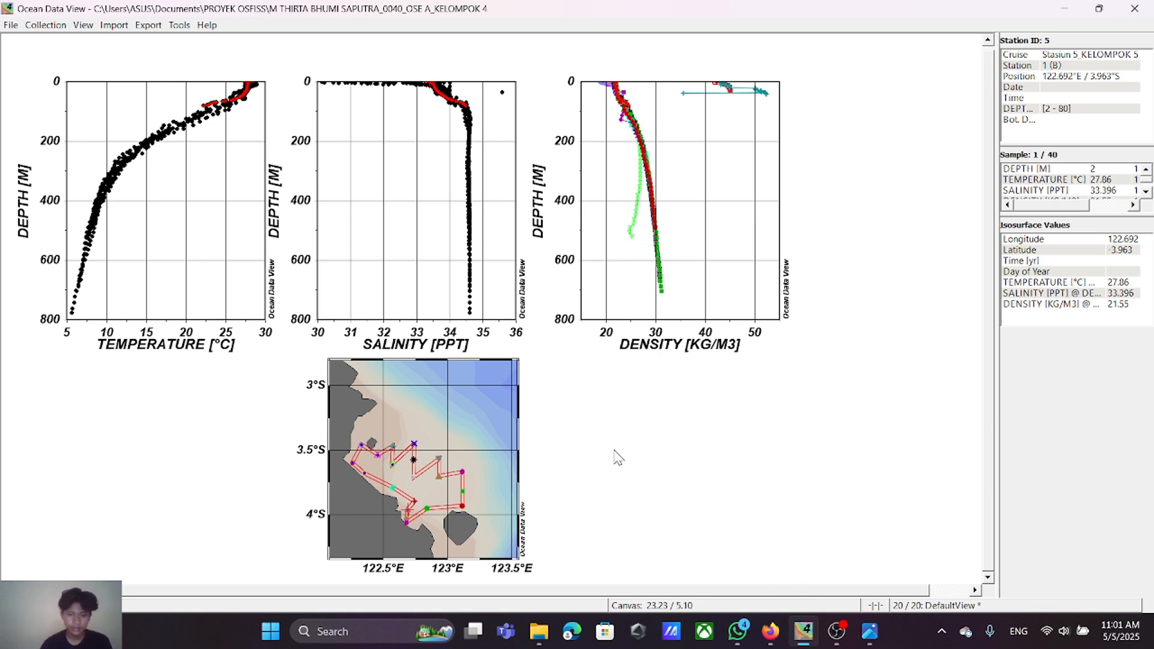
left_click(836, 631)
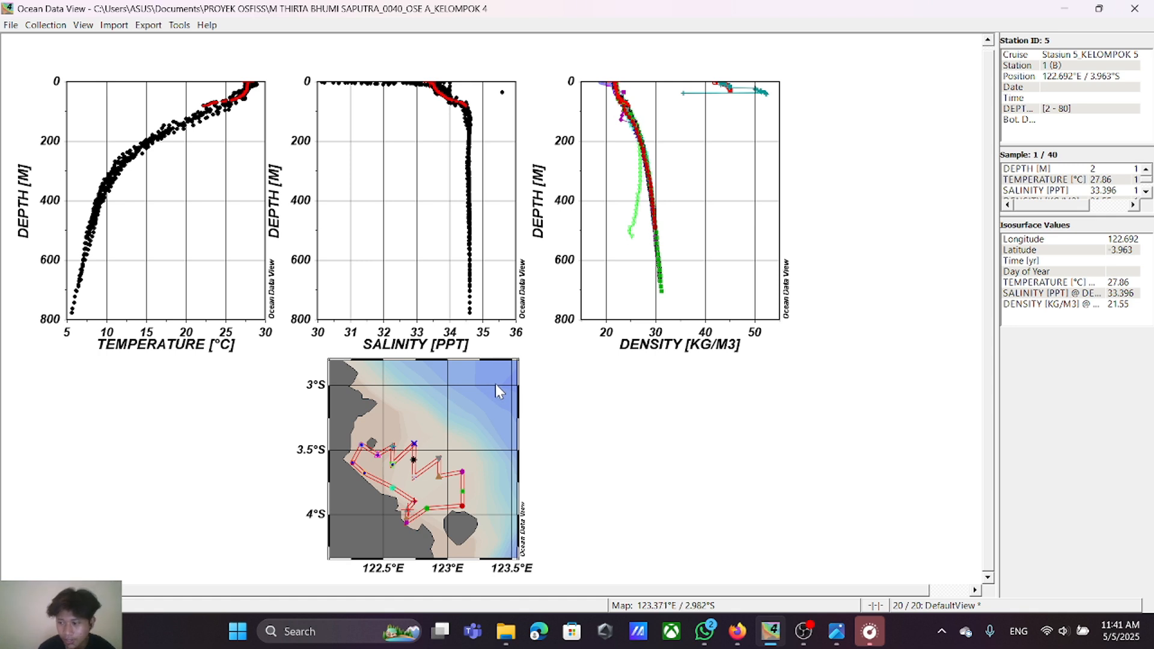
Step: Add the annotation "Kelompok 4" to the canvas and place it beside the map's upper right edge, below the density plot
right_click(616, 392)
mouse_move(648, 242)
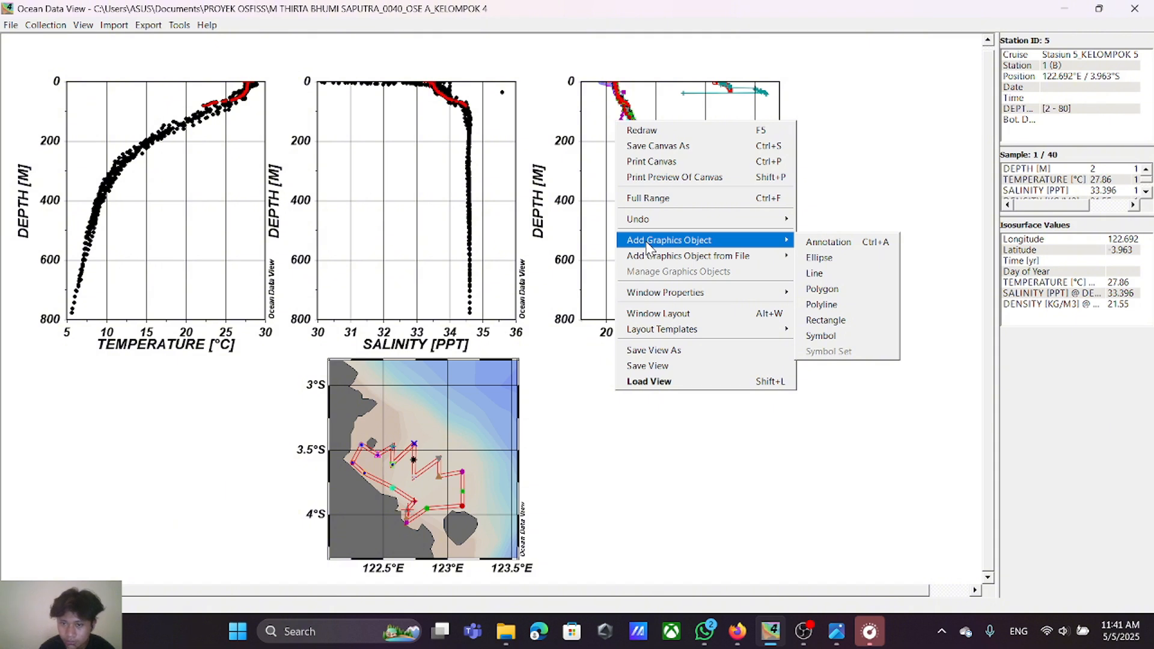
left_click(816, 243)
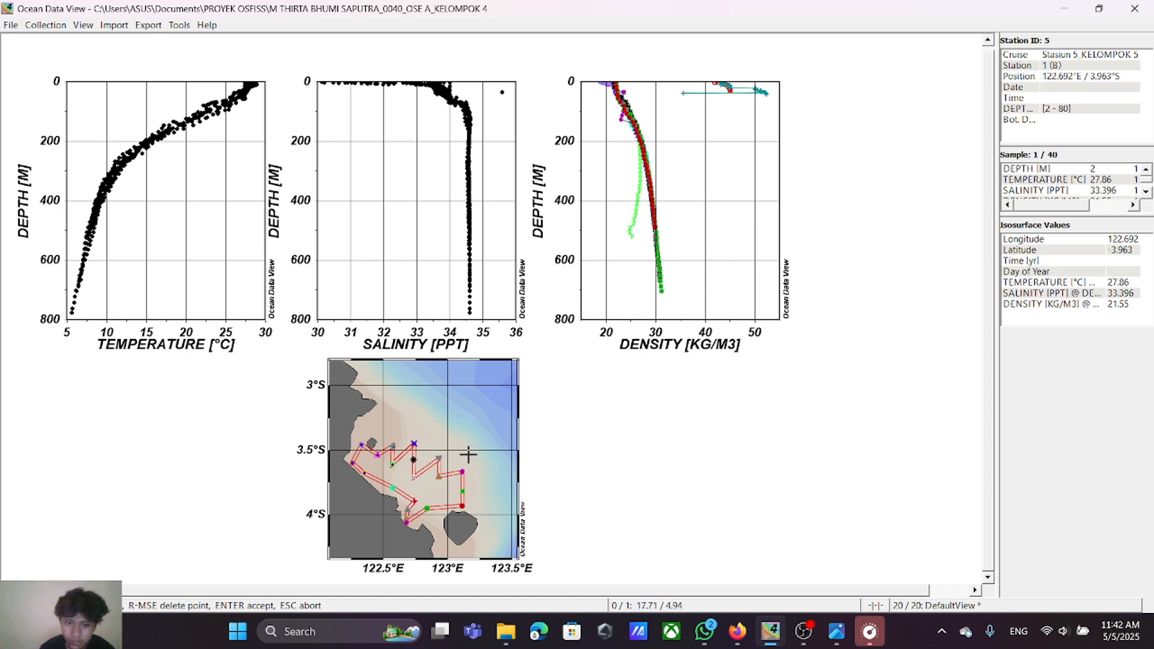
left_click(554, 413)
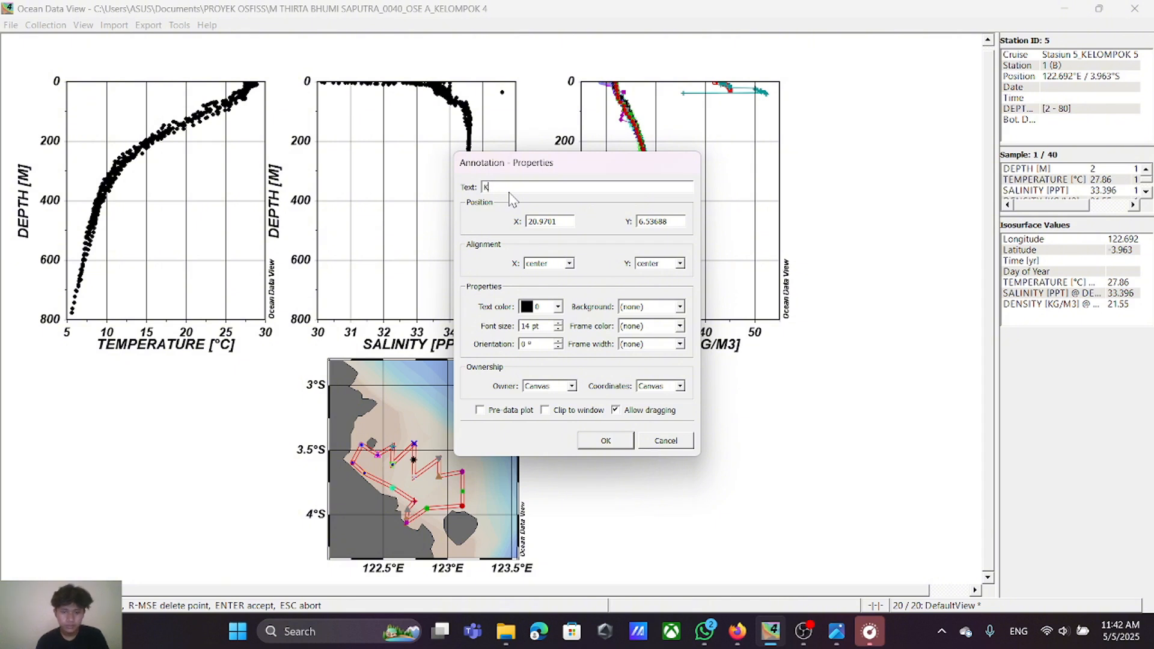
type("Elompok 4")
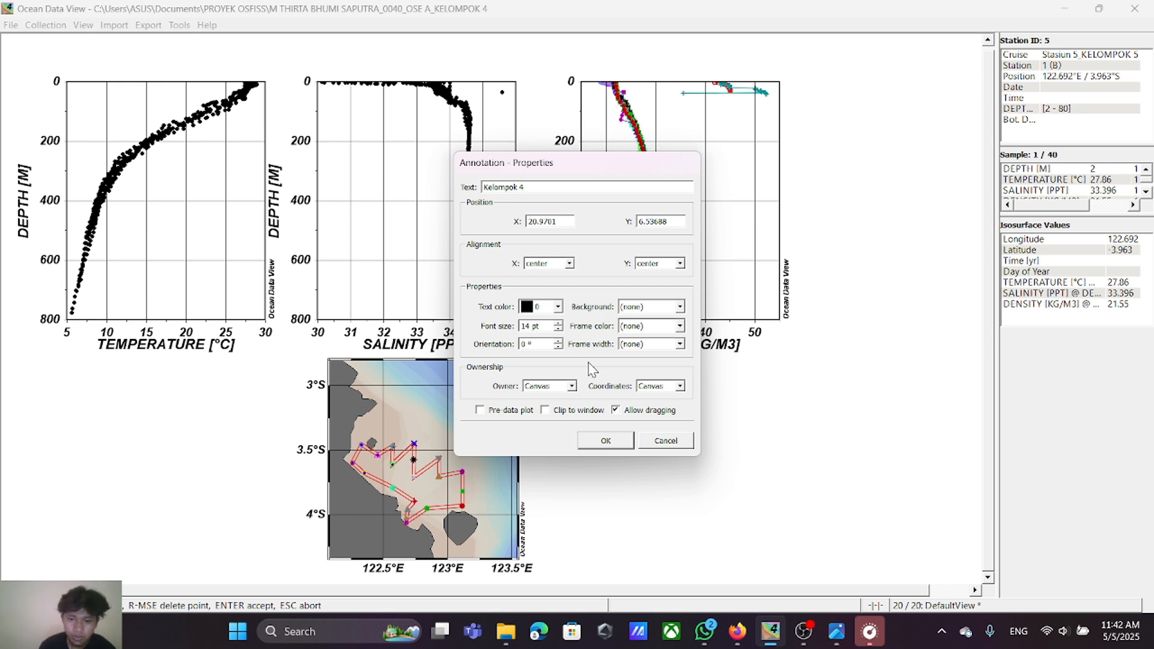
left_click(605, 440)
left_click_drag(575, 420, 603, 415)
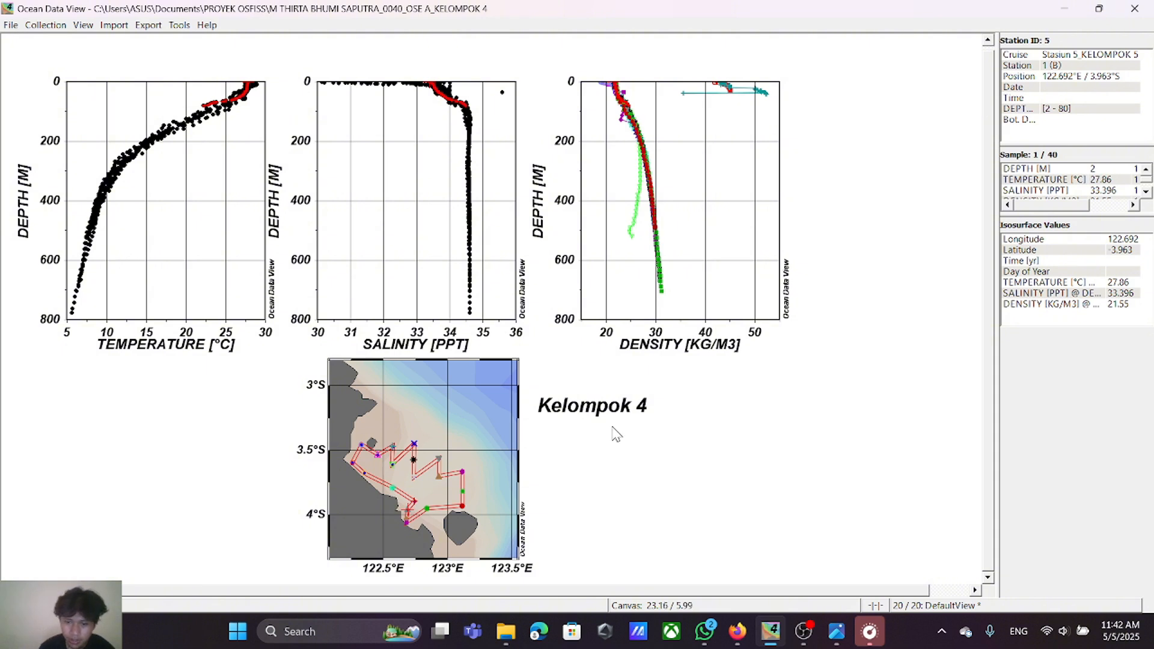
Step: Add the annotation "Oseanografi A" and position it directly beneath the "Kelompok 4" text
right_click(675, 411)
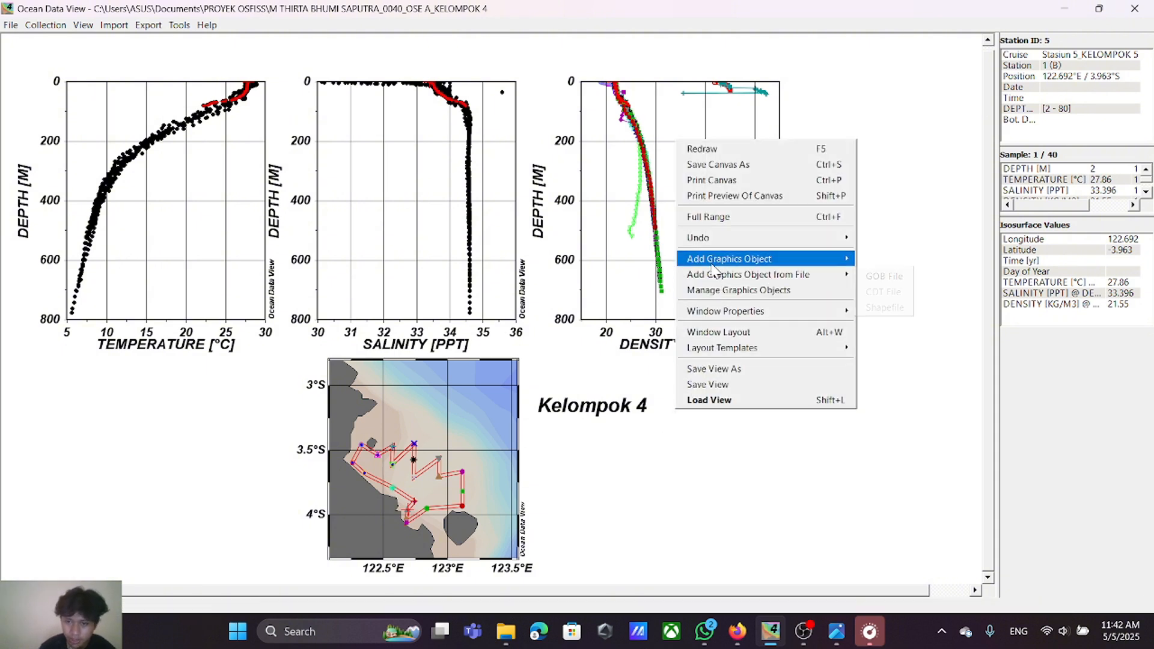
mouse_move(715, 259)
left_click(898, 261)
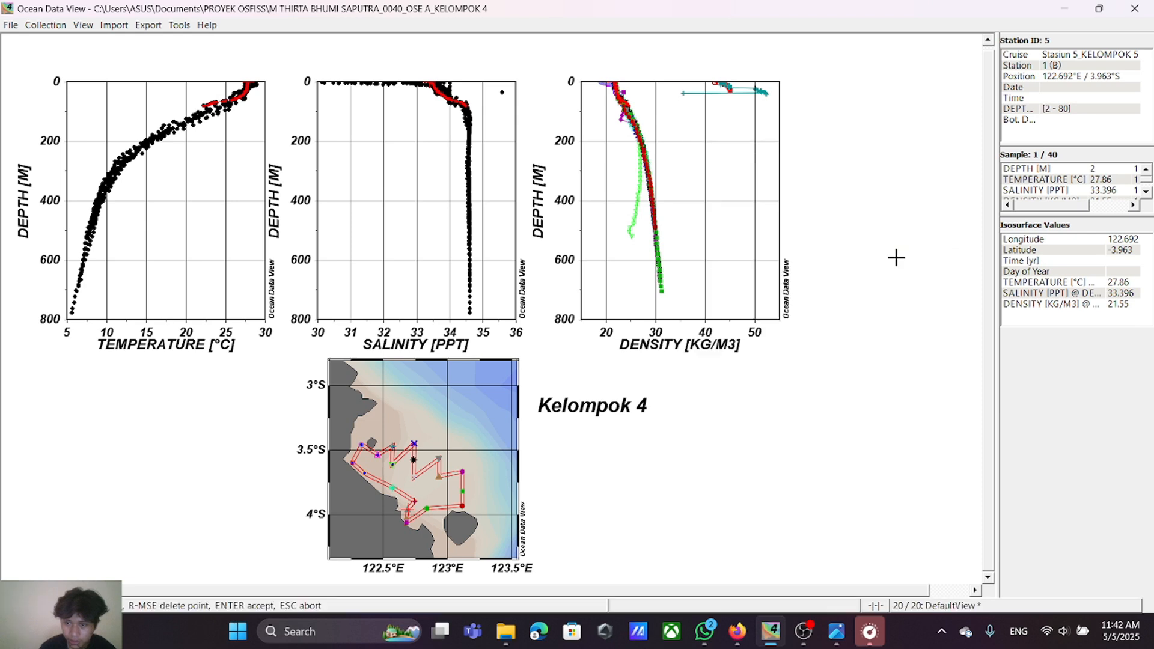
left_click(542, 429)
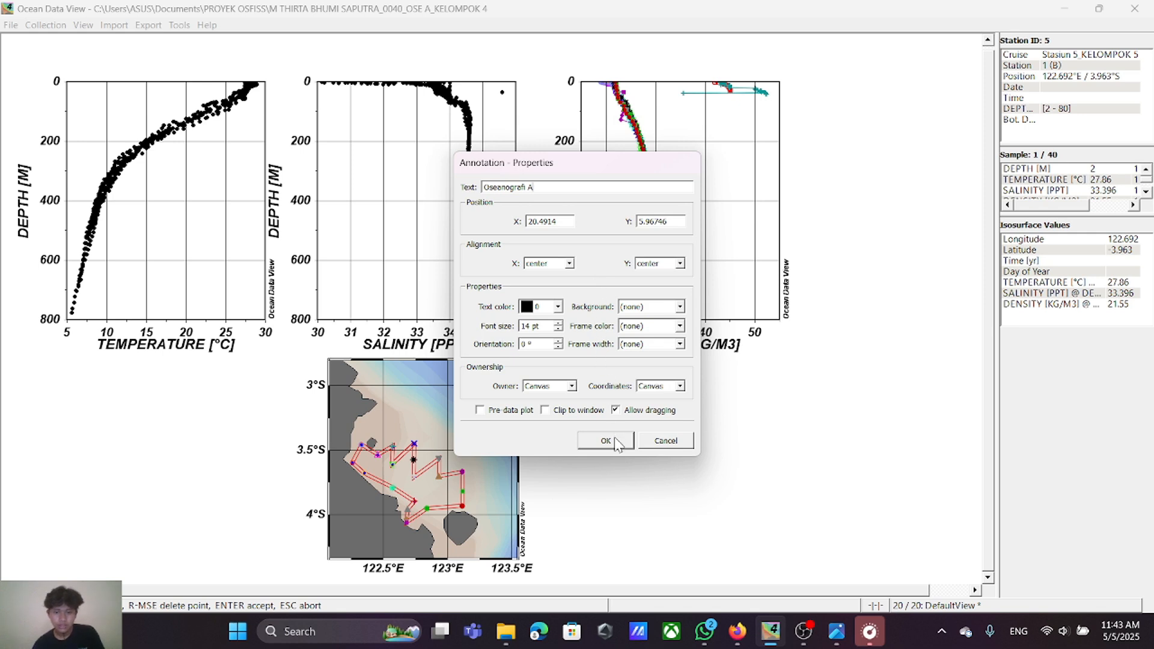
left_click(597, 441)
left_click_drag(592, 439, 642, 441)
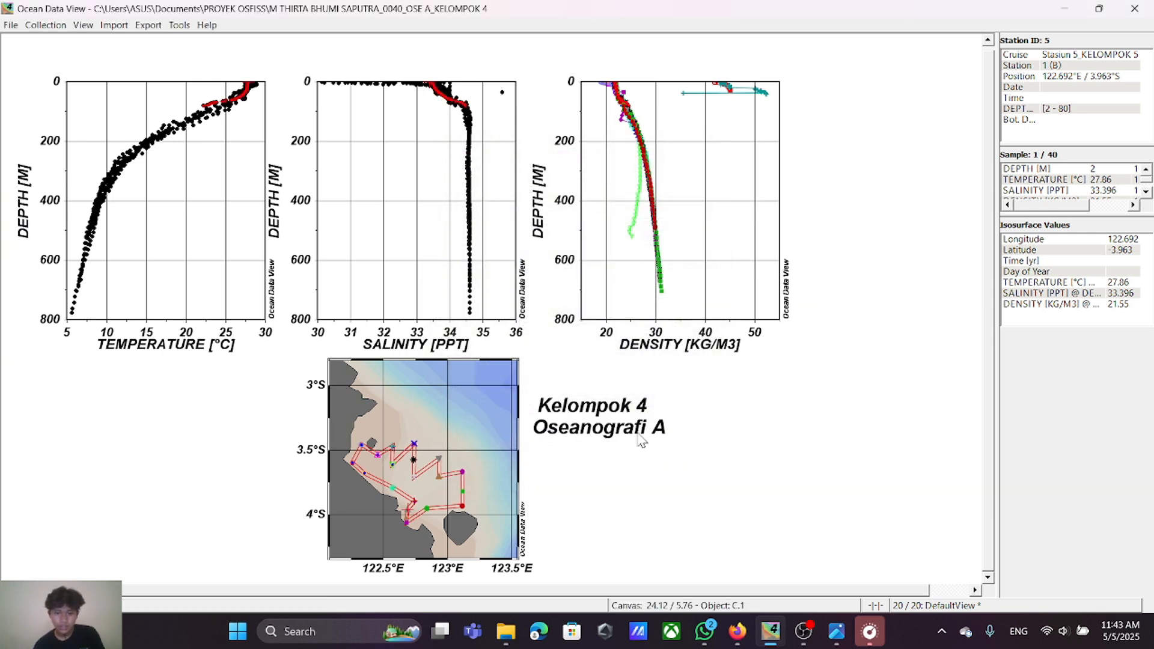
Step: Add the annotation "Scatter" beneath "Oseanografi A" and line up the left edges of the annotation lines
right_click(693, 391)
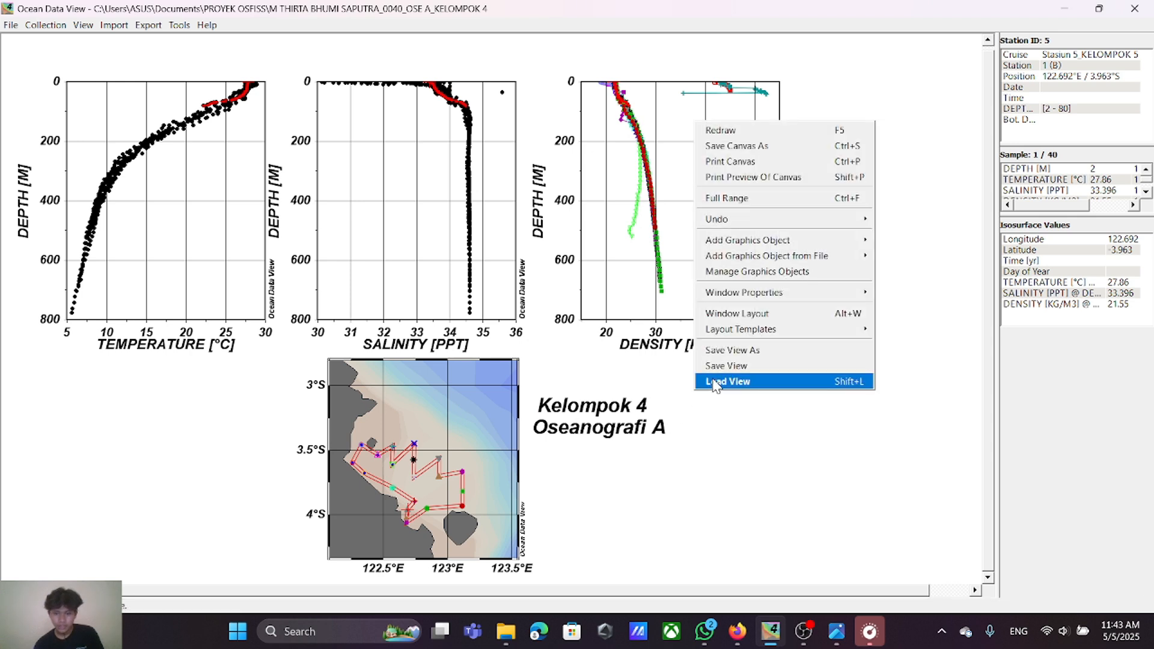
mouse_move(738, 242)
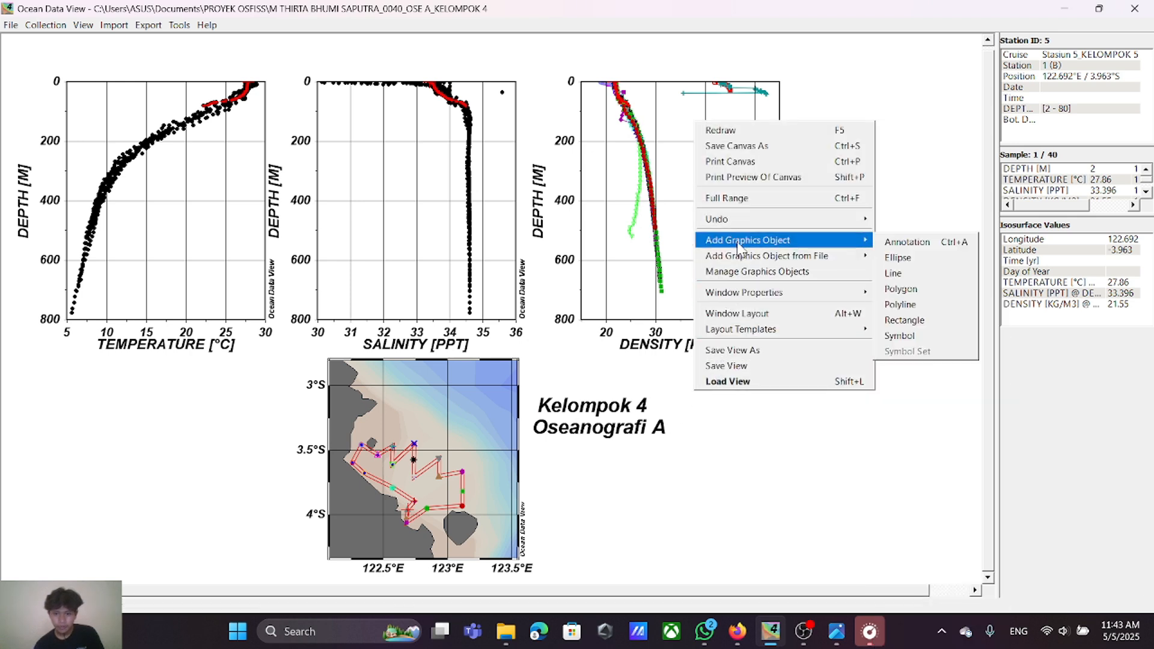
left_click(892, 244)
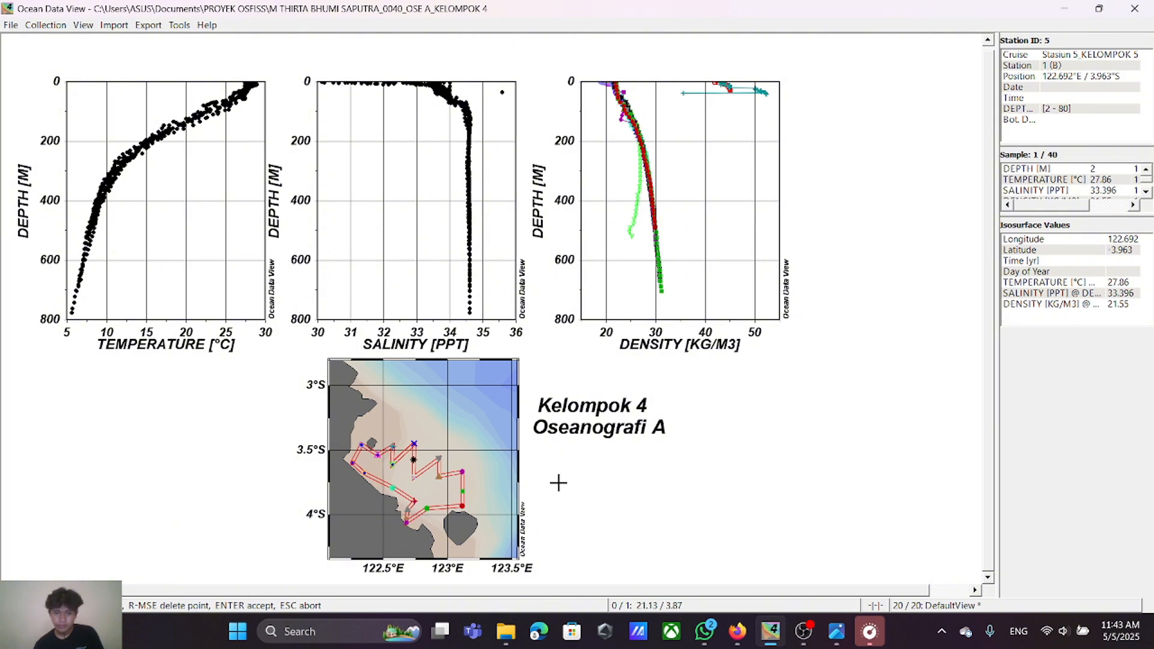
left_click(546, 450)
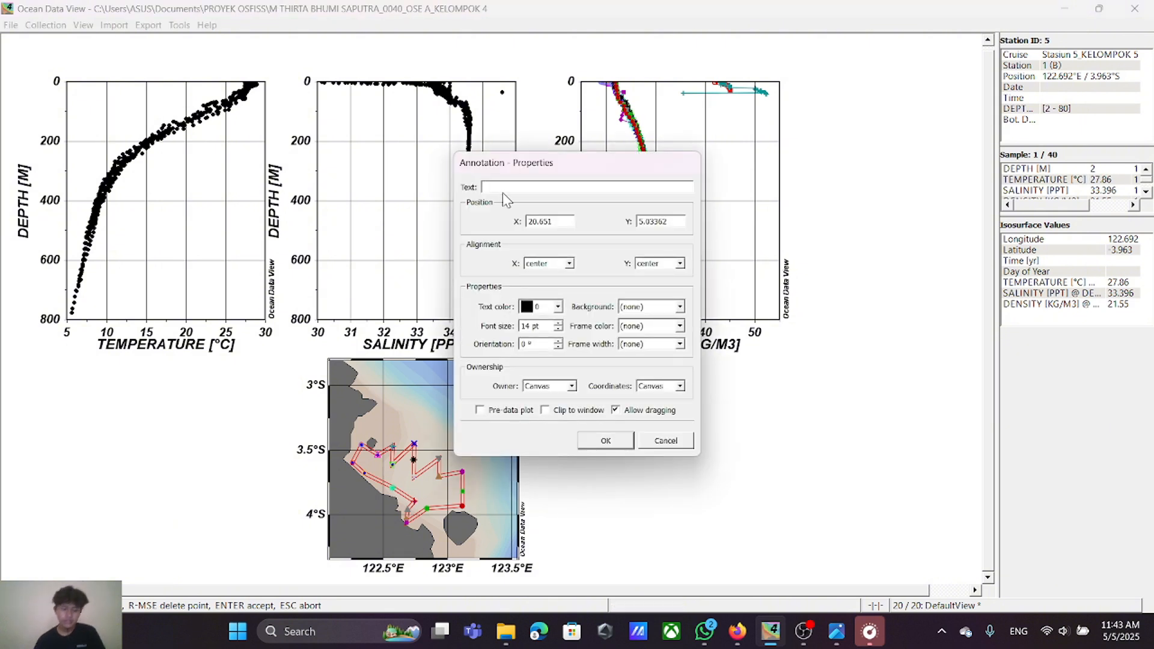
type("Sca")
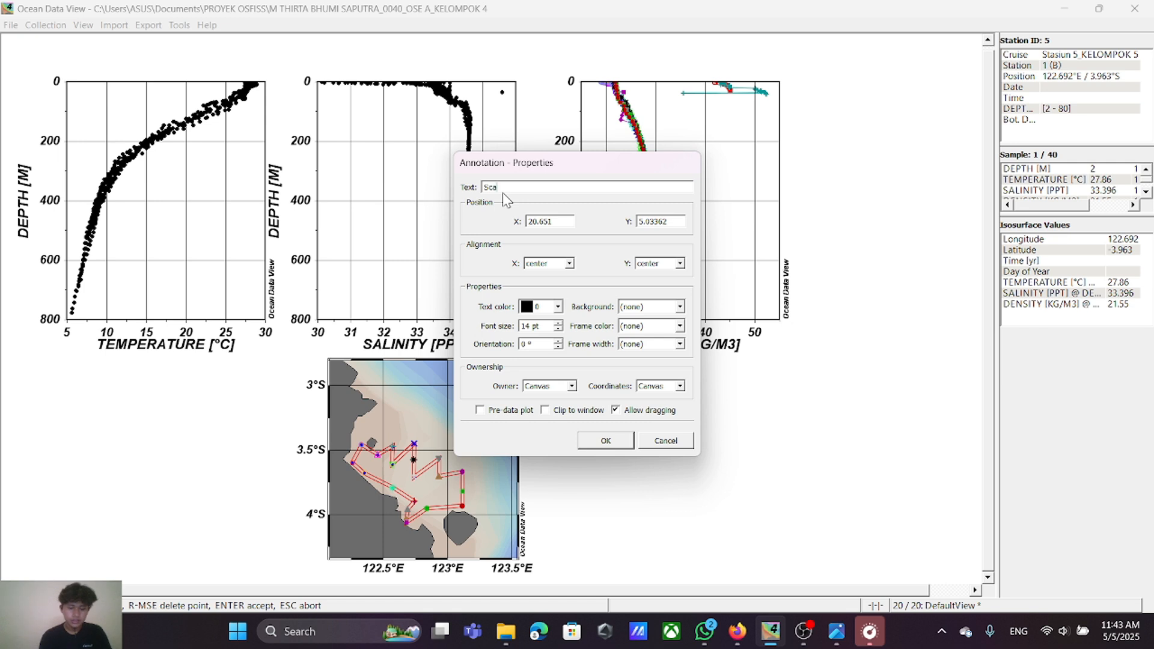
type("tter")
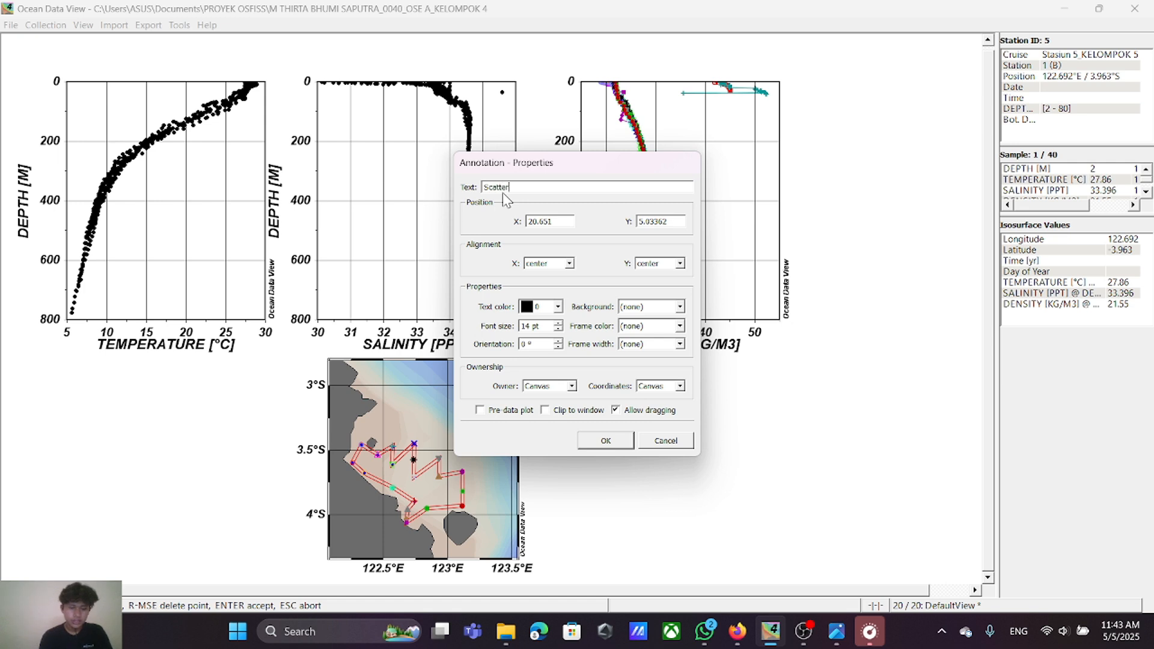
left_click(601, 447)
mouse_move(553, 460)
left_mouse_down()
mouse_move(582, 461)
mouse_move(578, 431)
left_mouse_up()
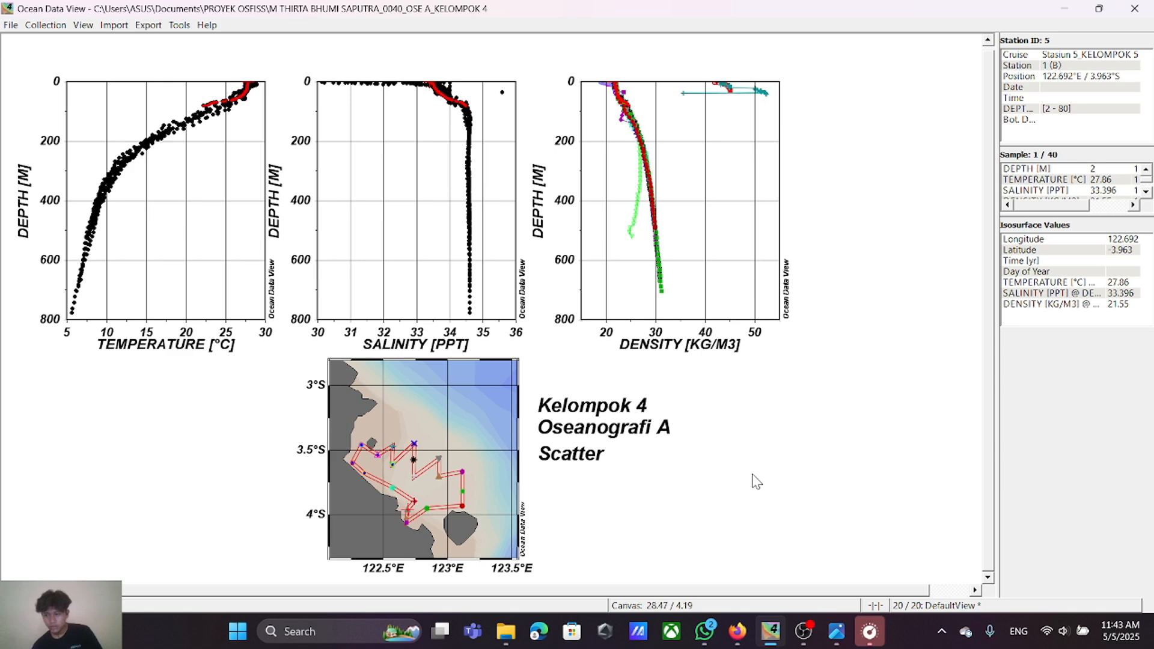
Step: Begin saving the canvas as a PNG image in the PROYEK OSFISS folder, with the default file name selected for replacement
left_click(11, 24)
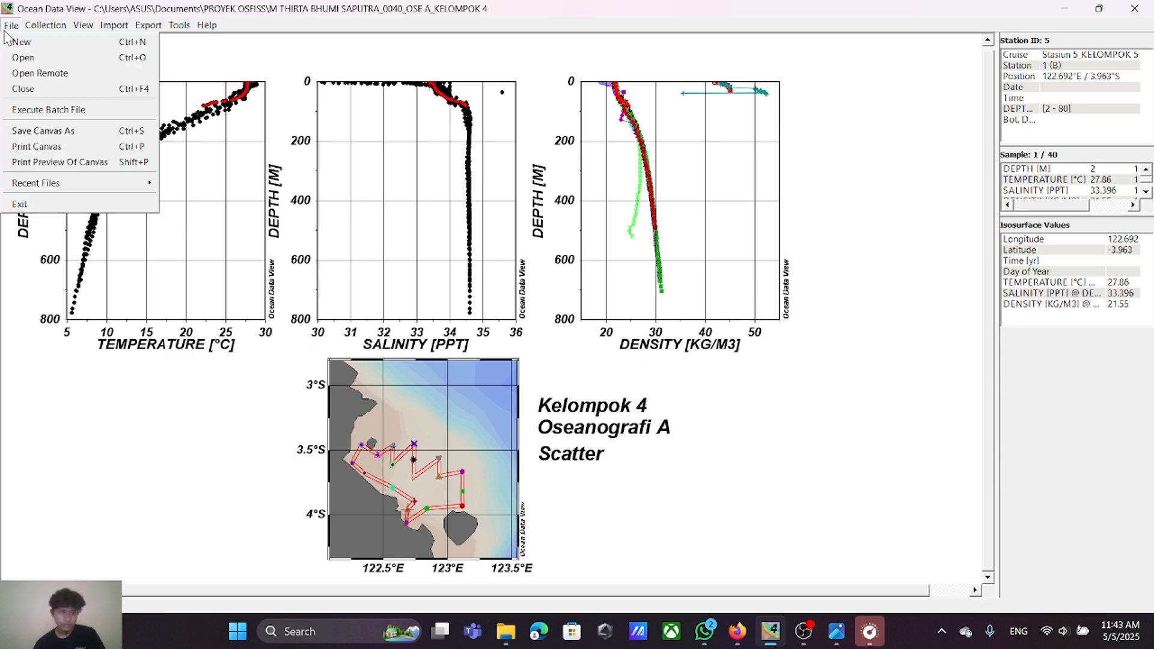
left_click(77, 131)
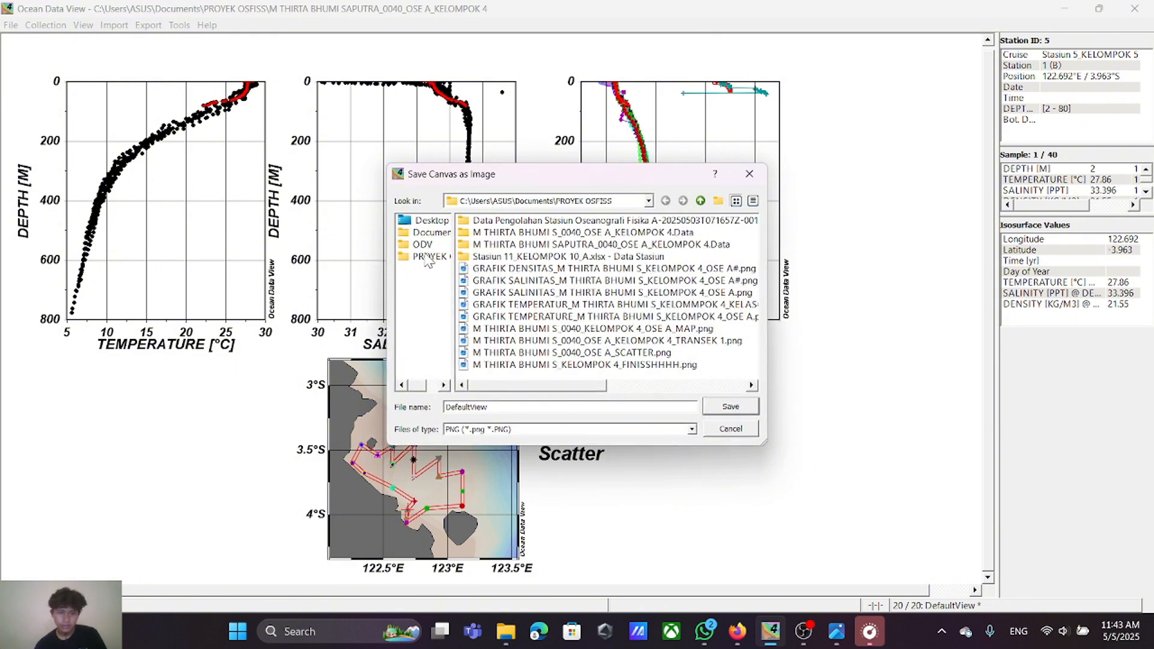
left_click(427, 258)
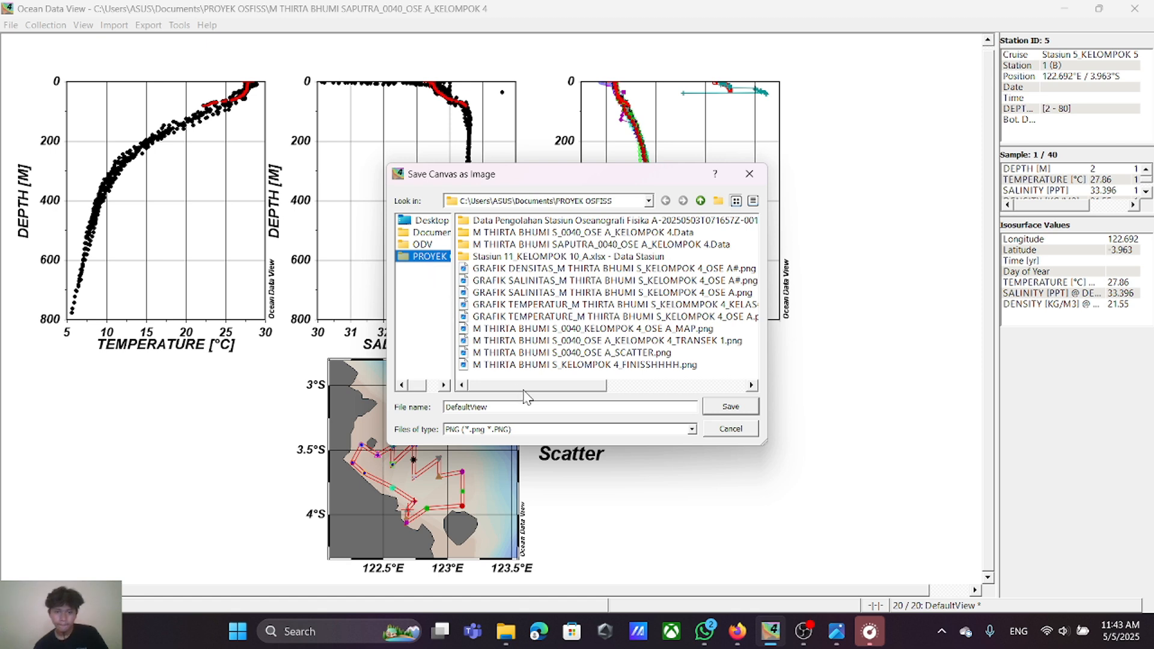
left_click(527, 408)
double_click(498, 408)
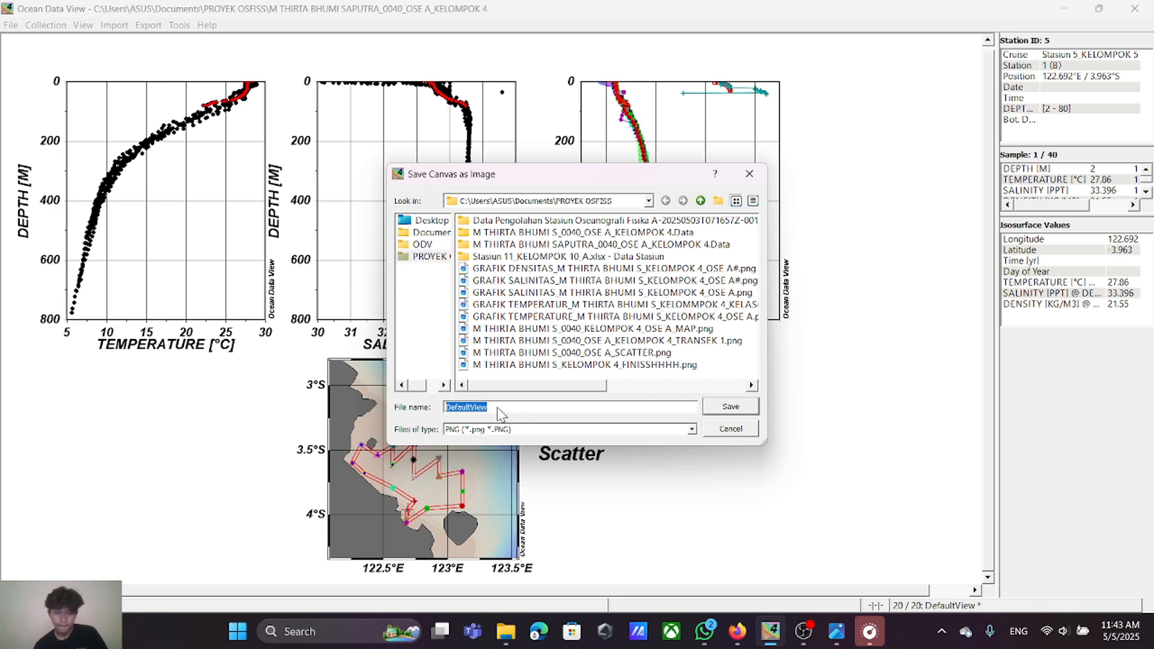
left_click(485, 410)
double_click(482, 410)
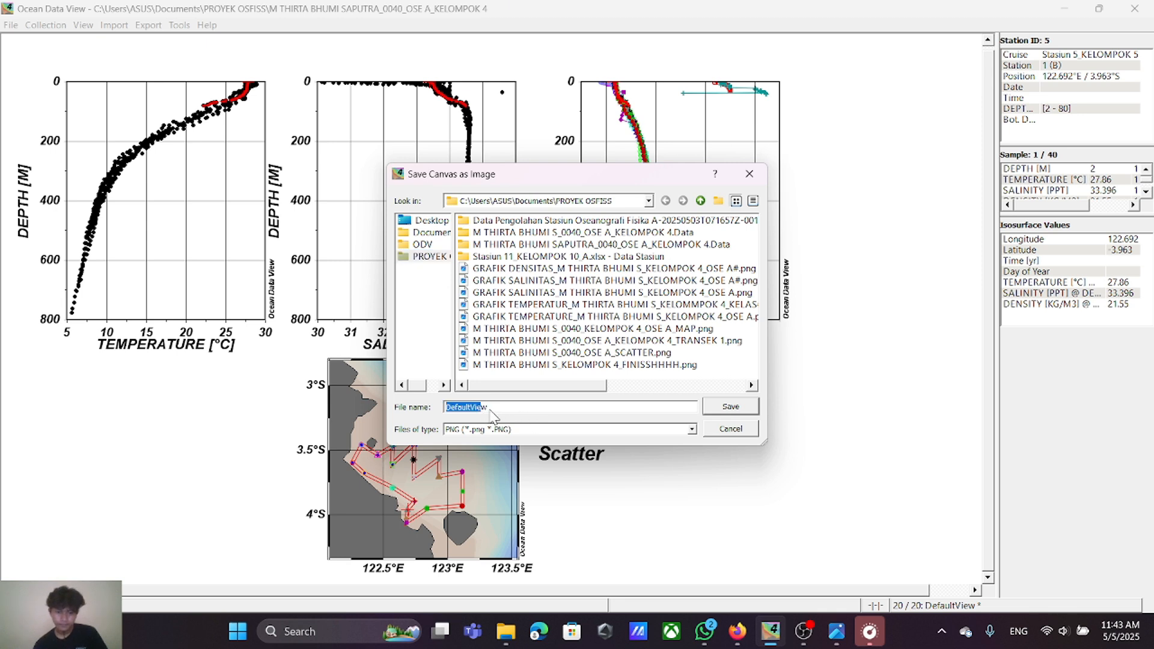
double_click(491, 412)
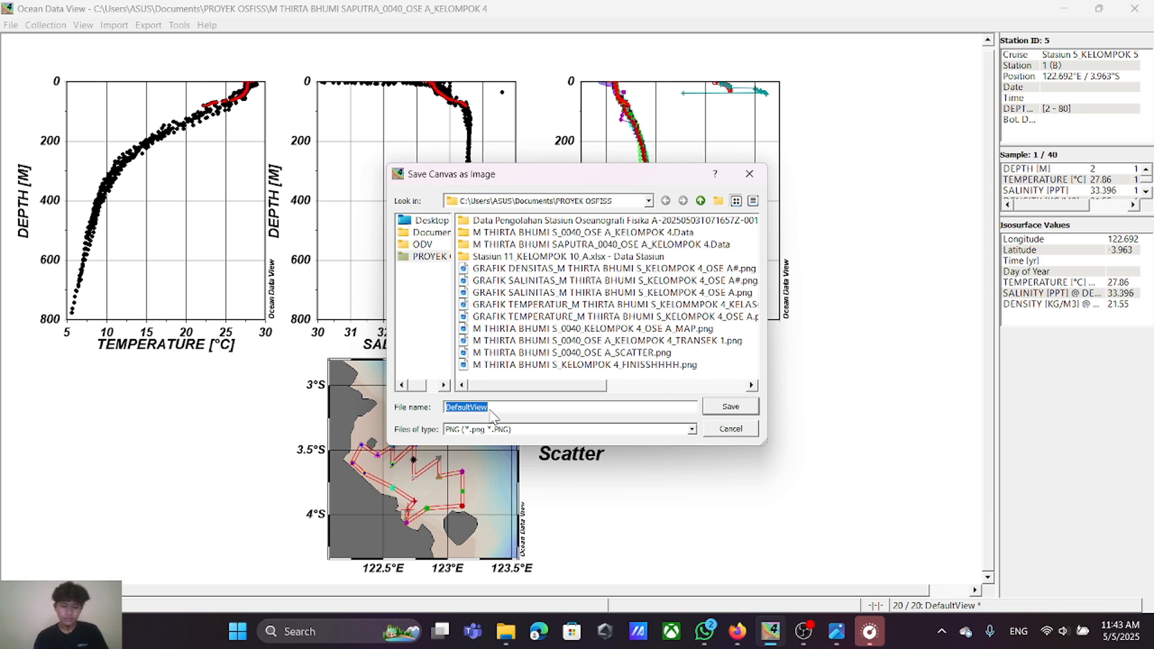
type("Muha")
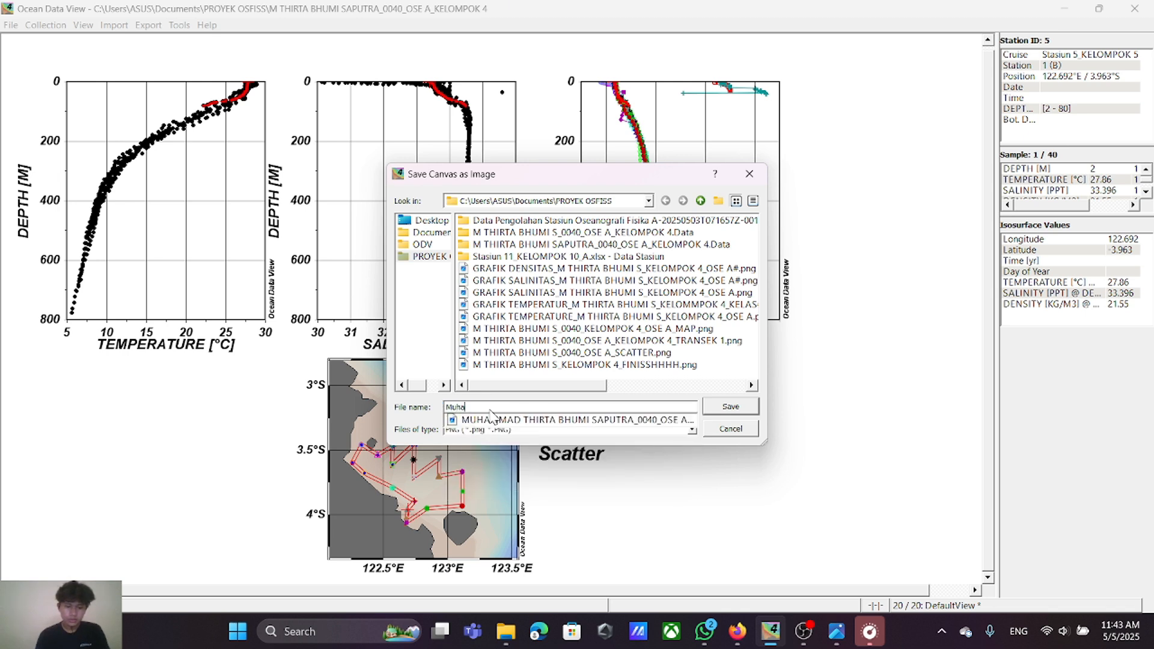
type("mma")
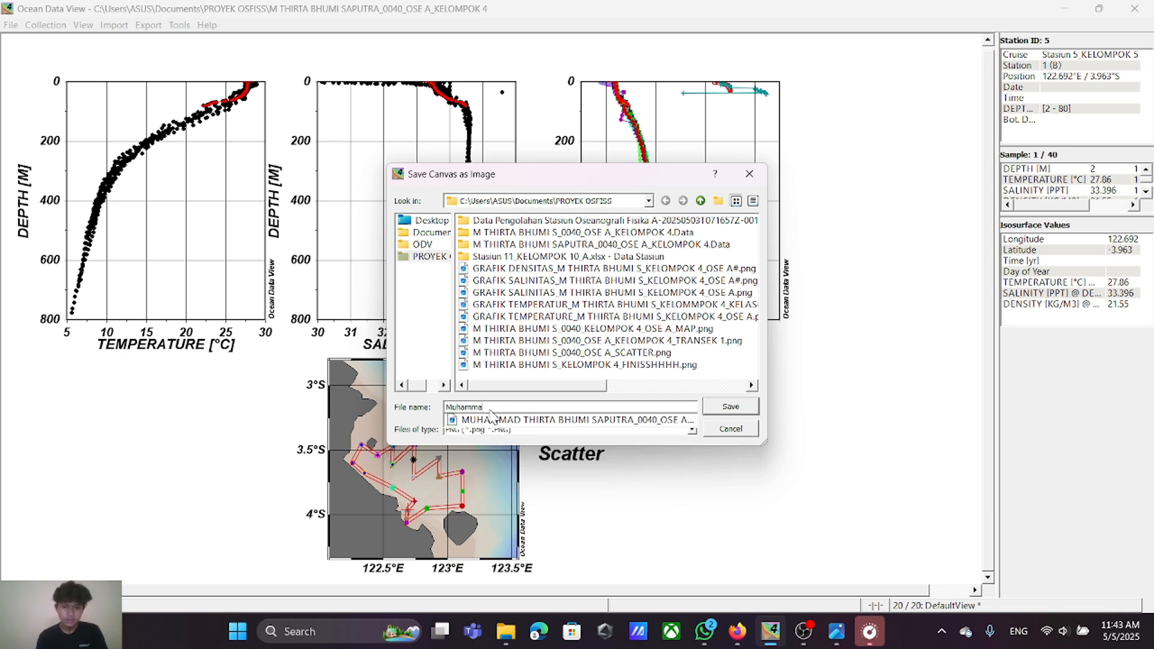
key("BackSpace")
key("BackSpace")
key("BackSpace")
key("BackSpace")
key("BackSpace")
key("BackSpace")
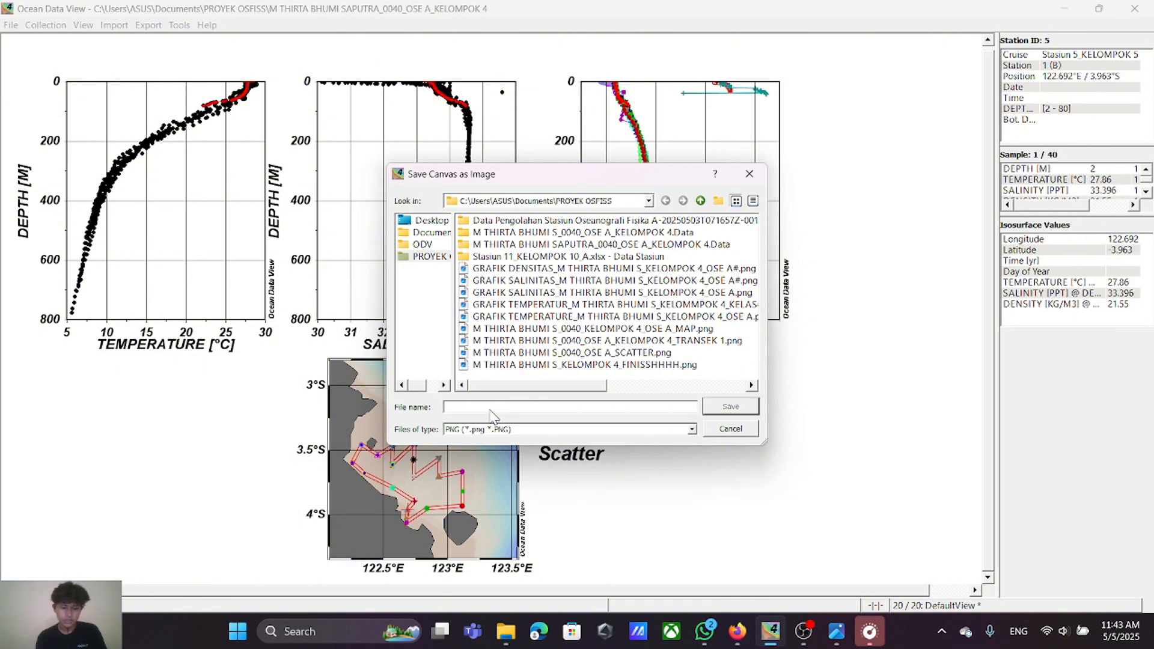
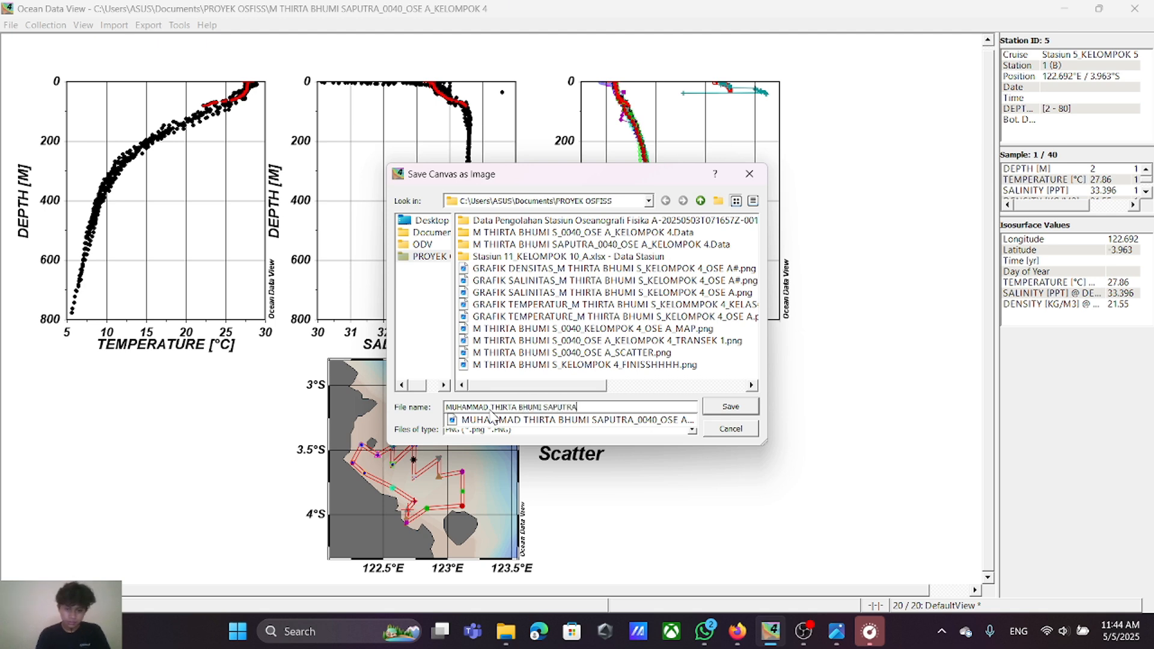
Step: Save the PNG under the author's full name and ID number followed by "_OSE A_KELOMPOK 4_SCATTER", and acknowledge the export
type("_")
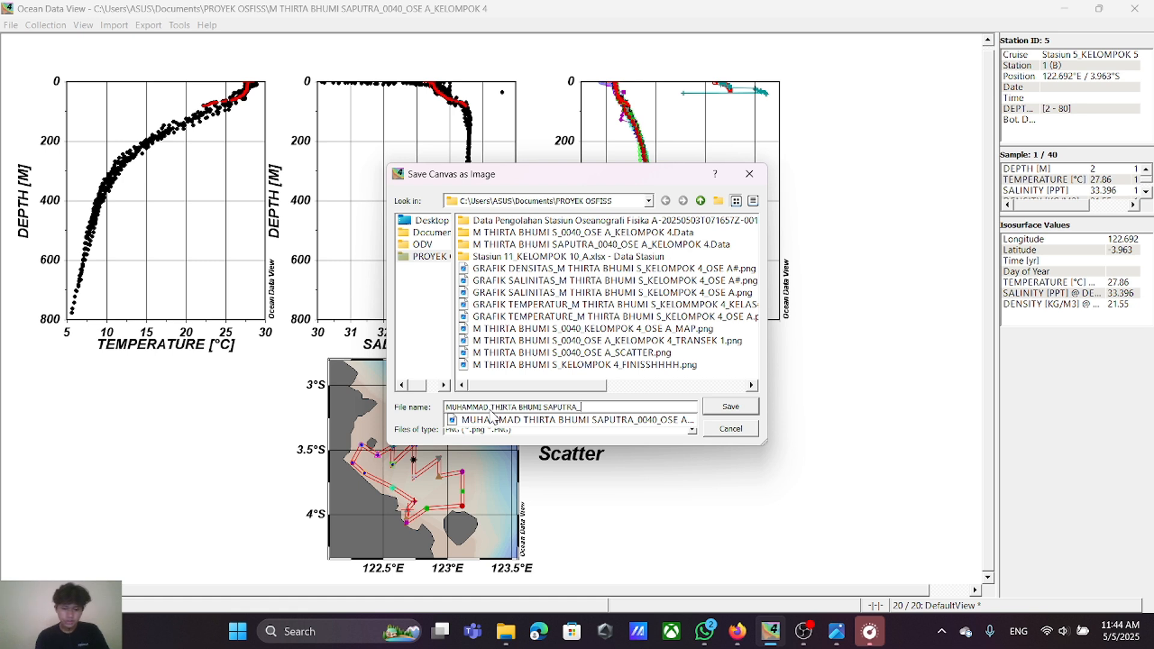
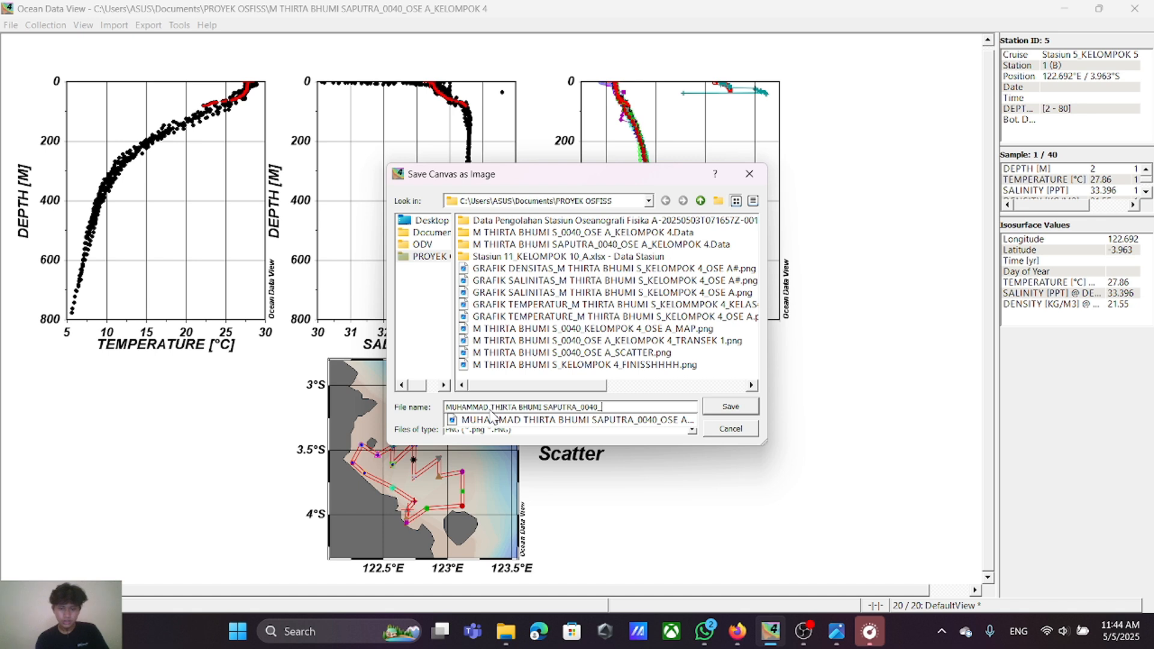
type("OSE A")
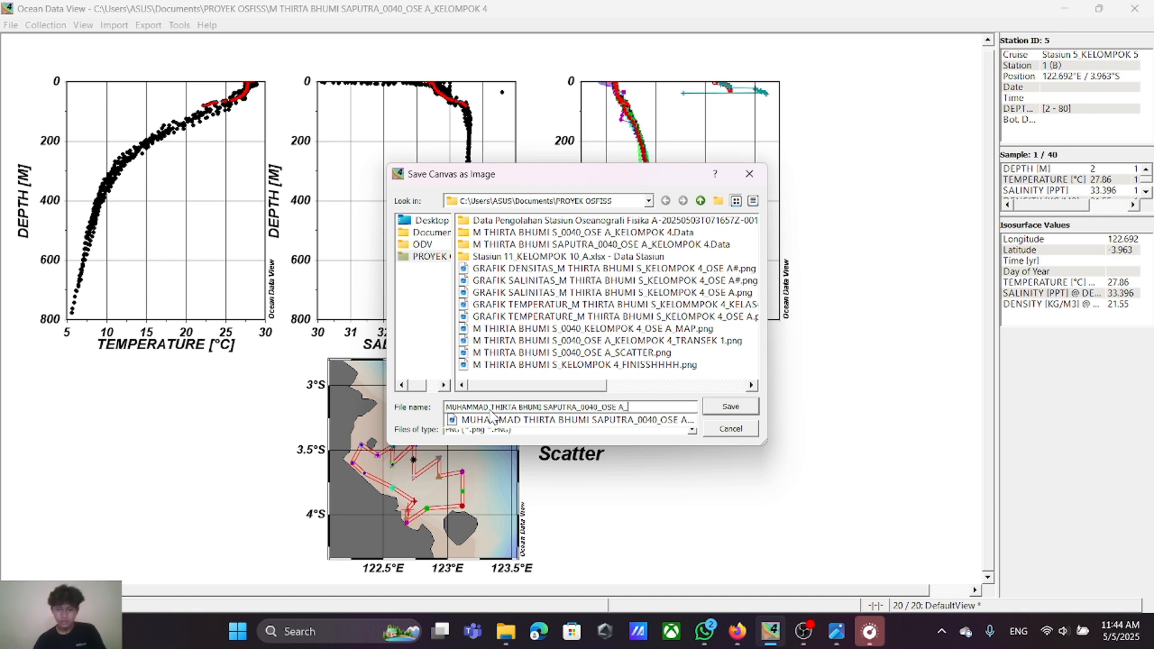
type("_")
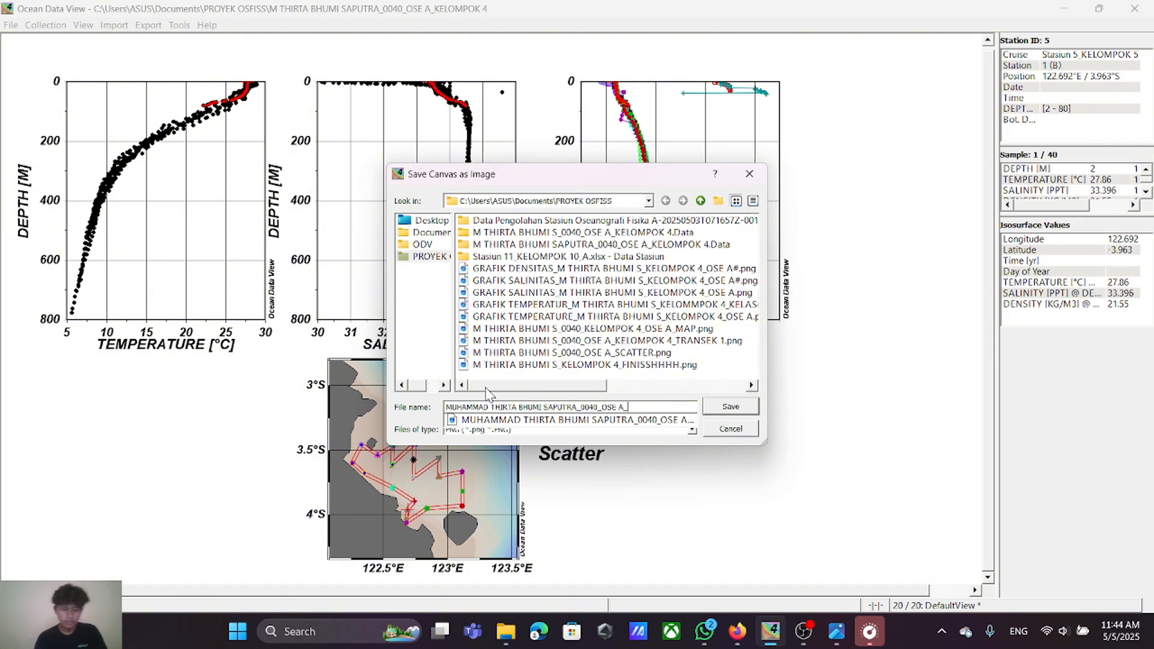
type("KELOMPOK 4_SCA")
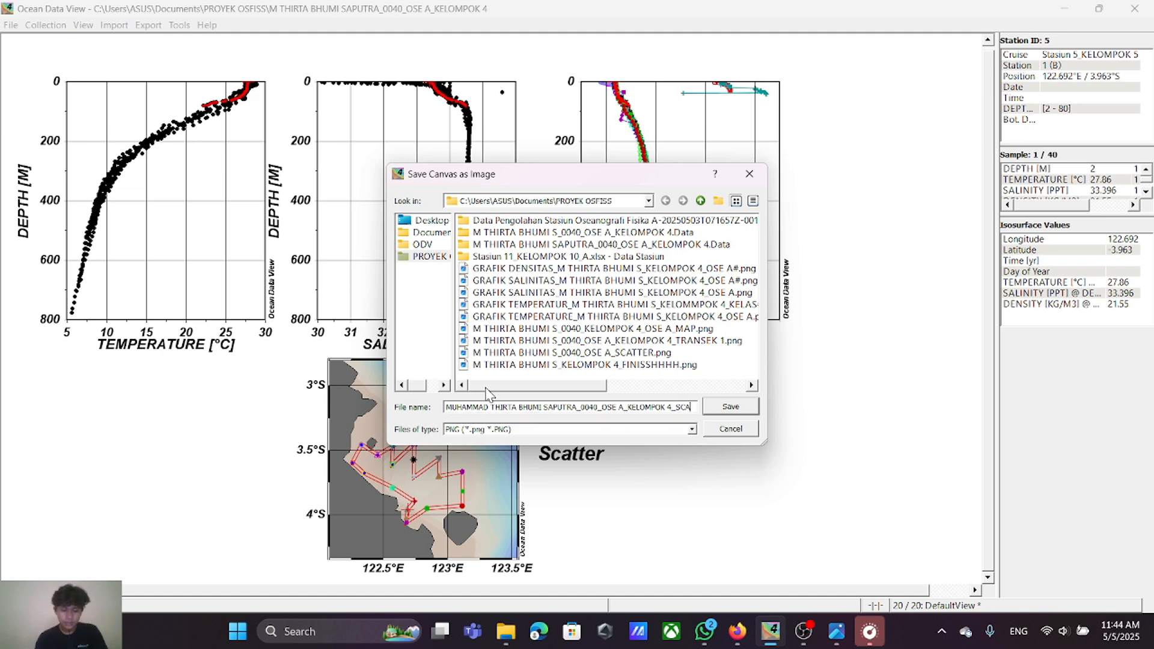
type("TTER")
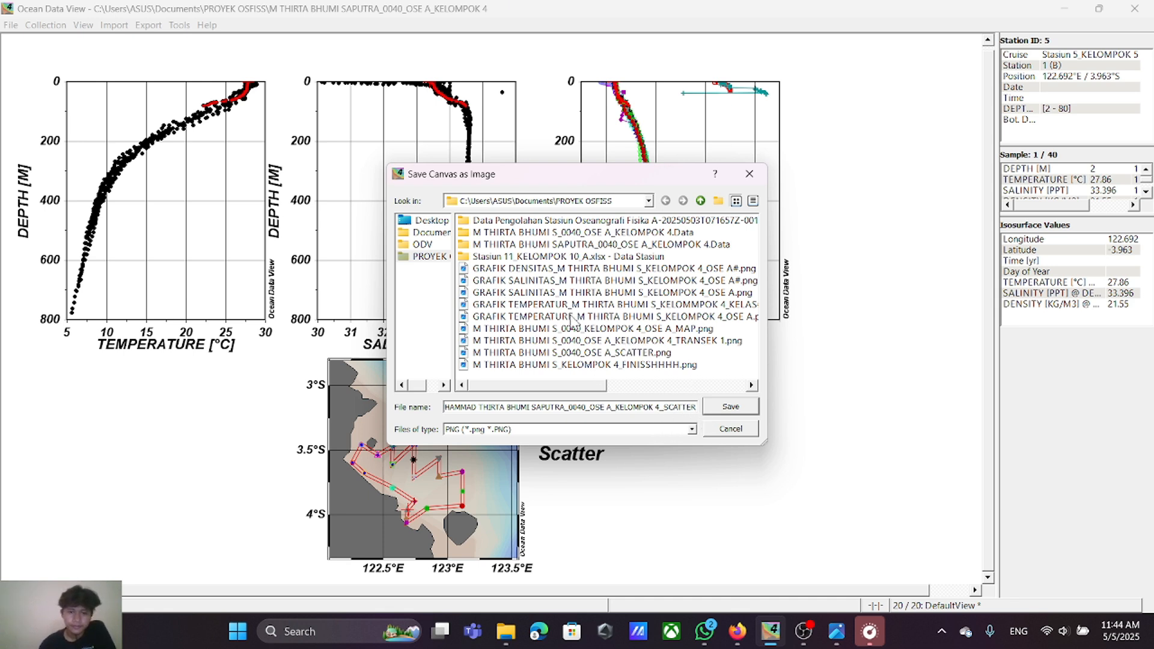
left_click(738, 411)
left_click(556, 347)
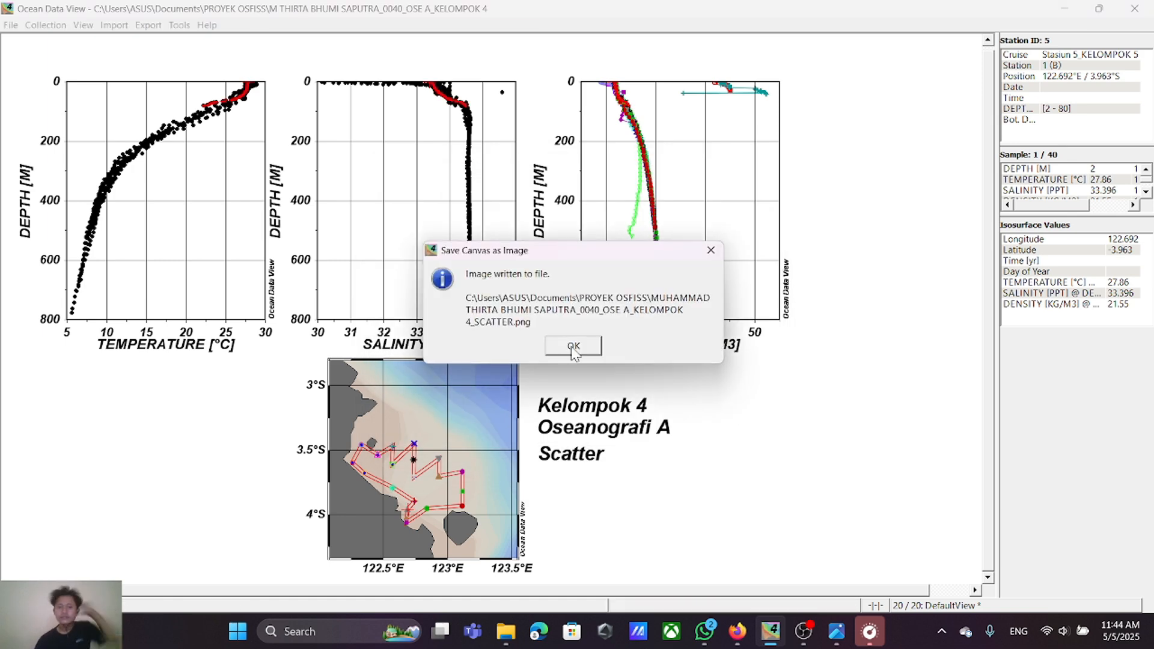
Step: Acknowledge the finished image export and switch the canvas to the 1 SECTION Window layout template
left_click(572, 349)
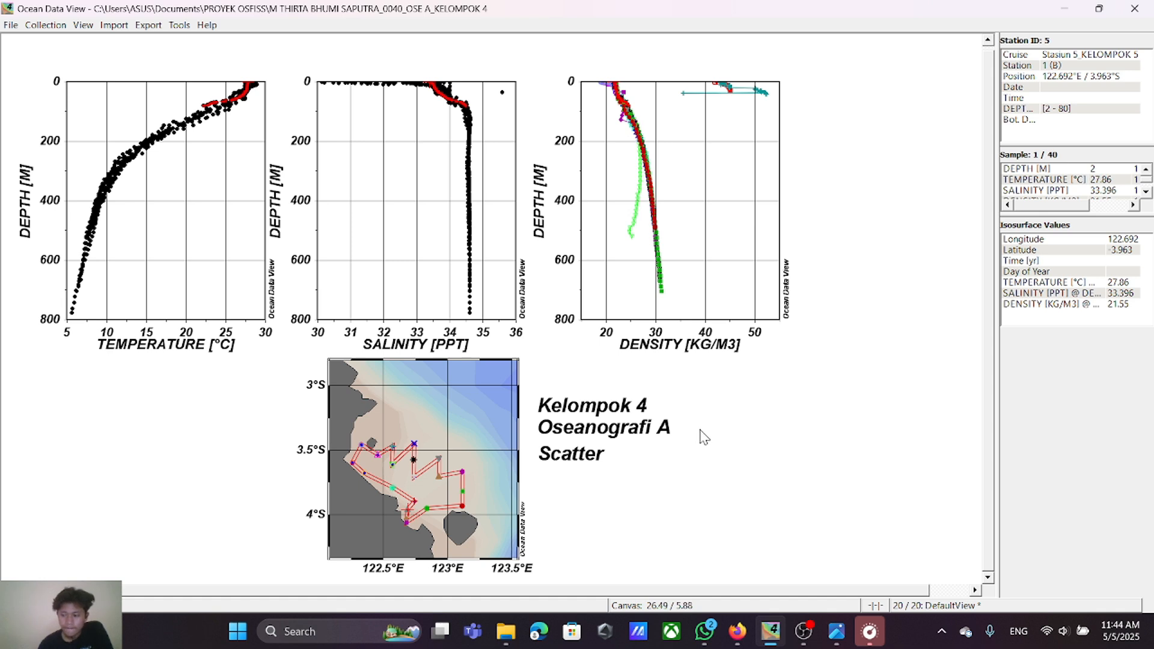
right_click(724, 386)
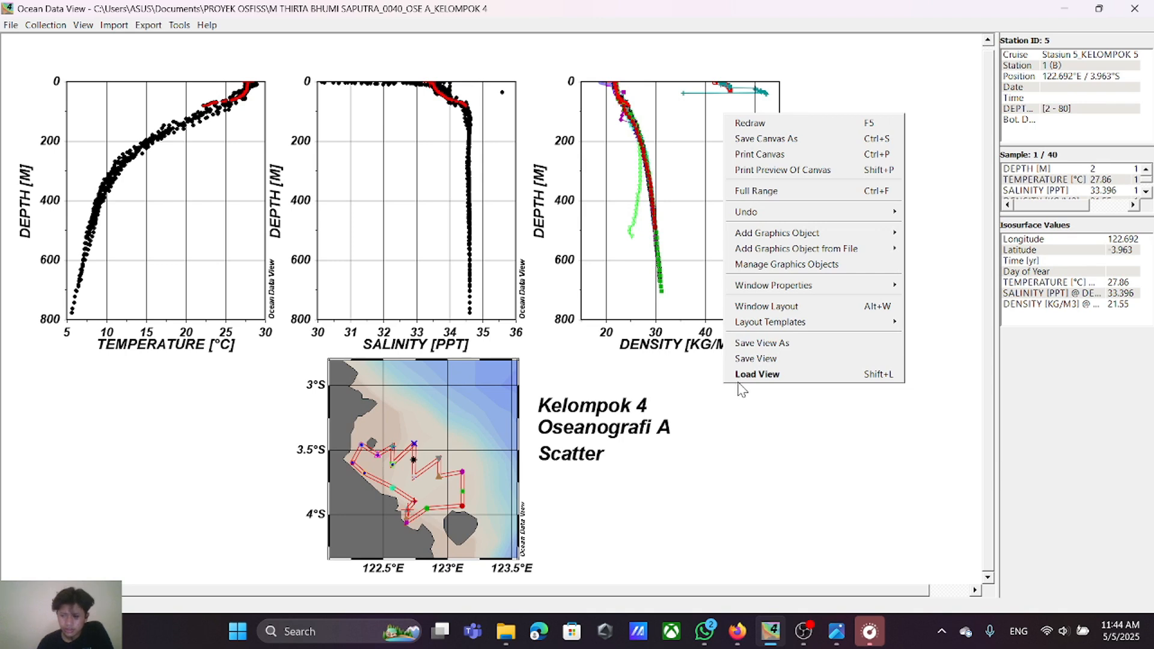
mouse_move(774, 327)
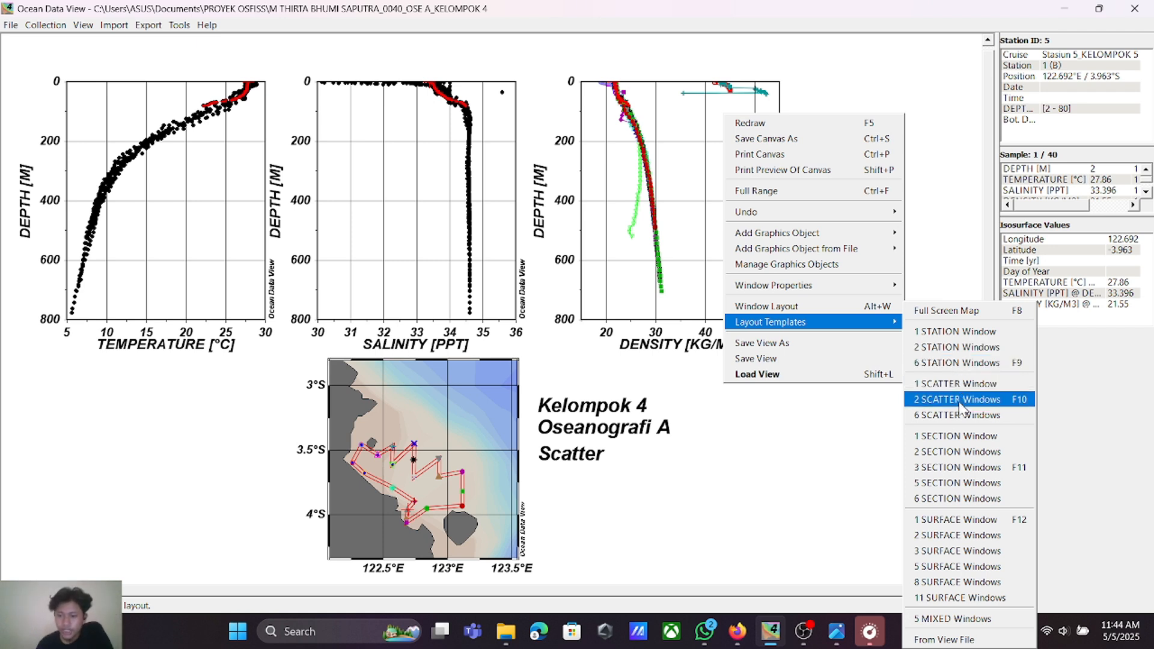
left_click(960, 470)
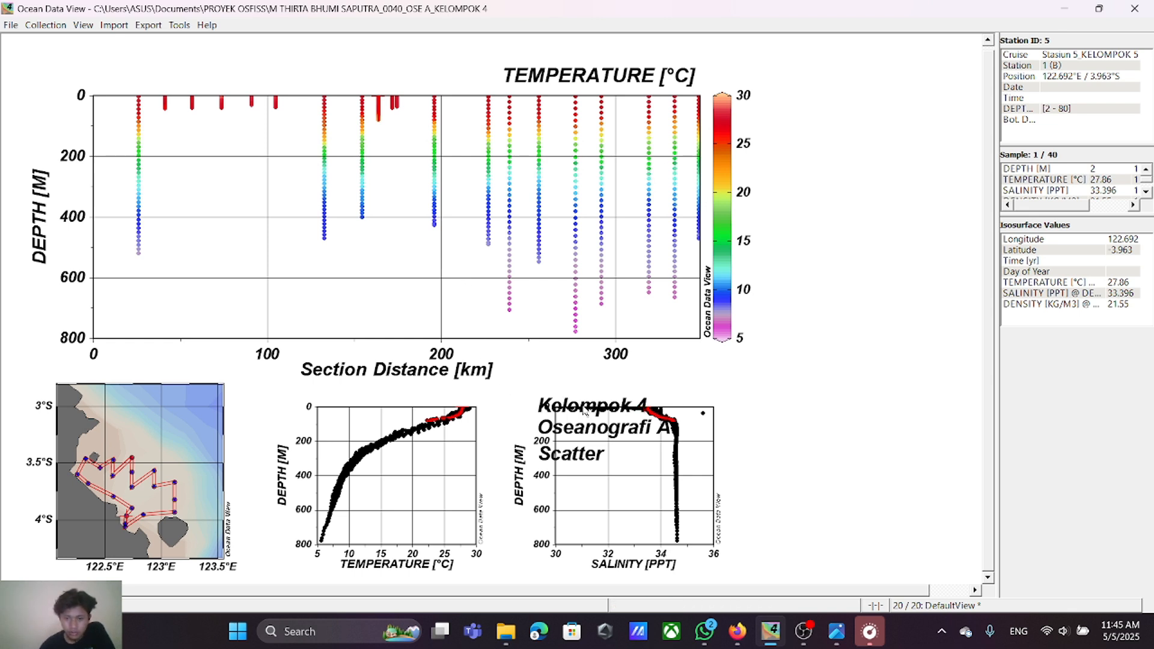
Step: Move the "Kelompok 4", "Oseanografi A" and "Scatter" annotations off the salinity plot and delete all three
mouse_move(587, 413)
left_mouse_down()
mouse_move(654, 403)
mouse_move(762, 420)
left_mouse_up()
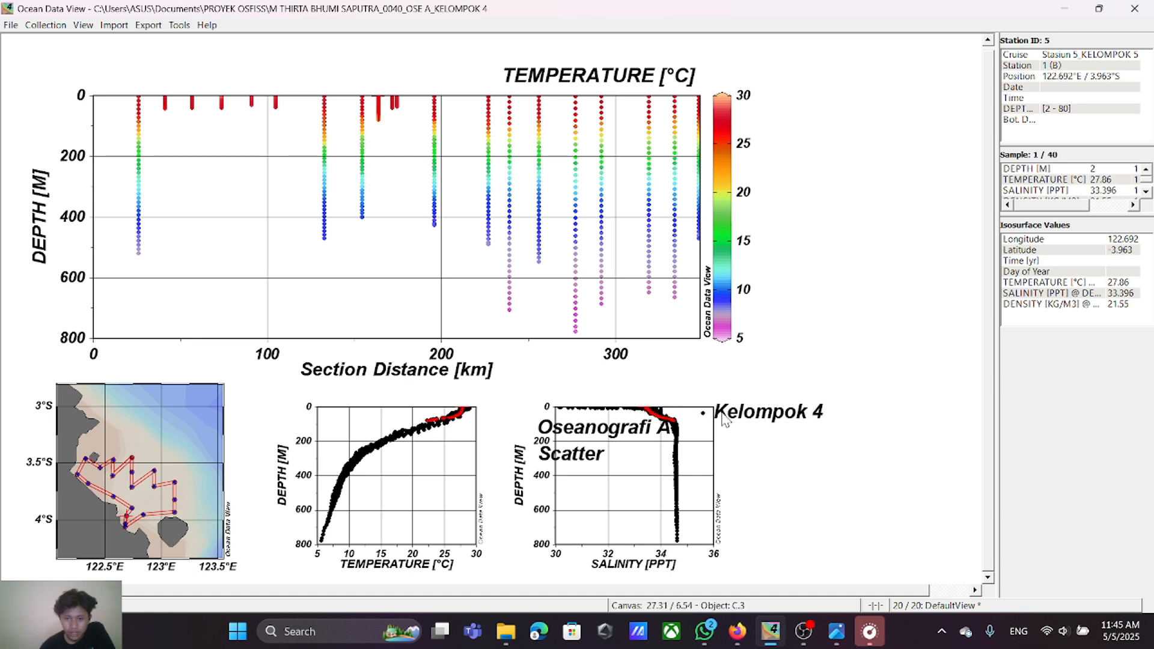
left_click_drag(583, 438, 779, 437)
left_click_drag(583, 460, 776, 467)
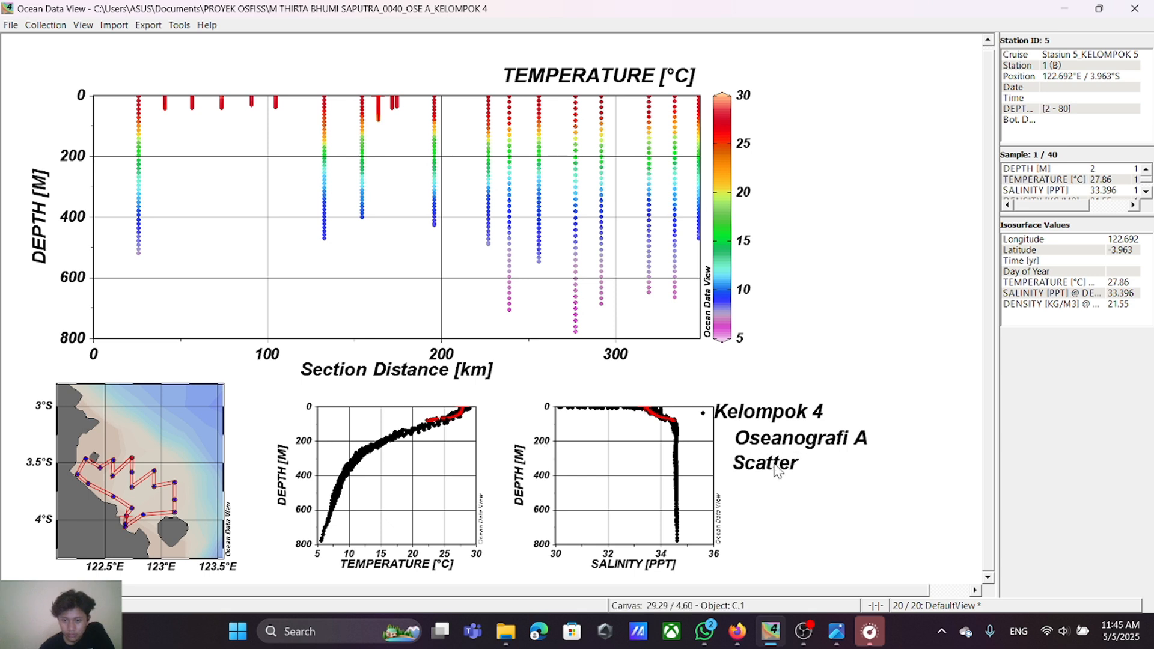
right_click(767, 416)
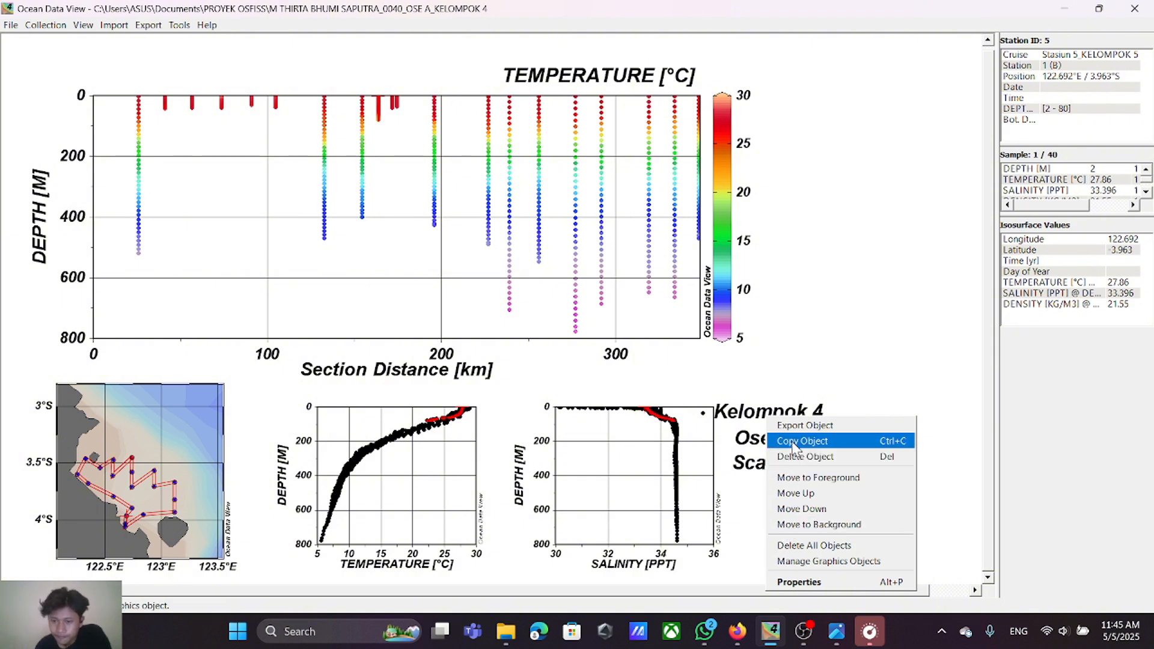
left_click(813, 459)
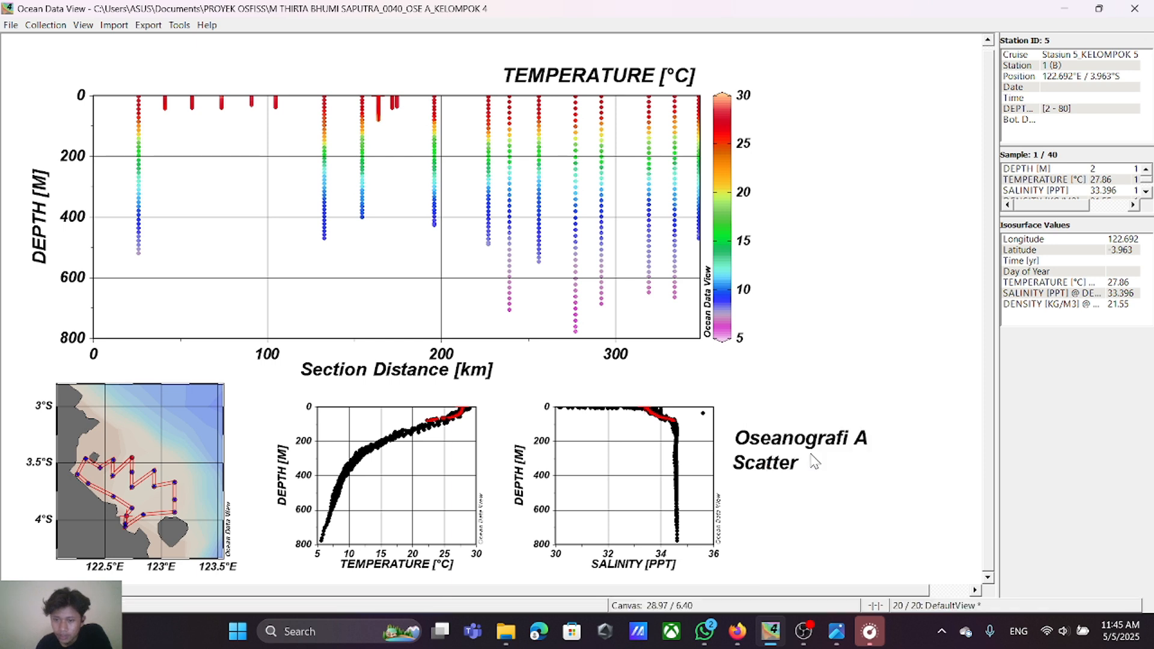
right_click(806, 444)
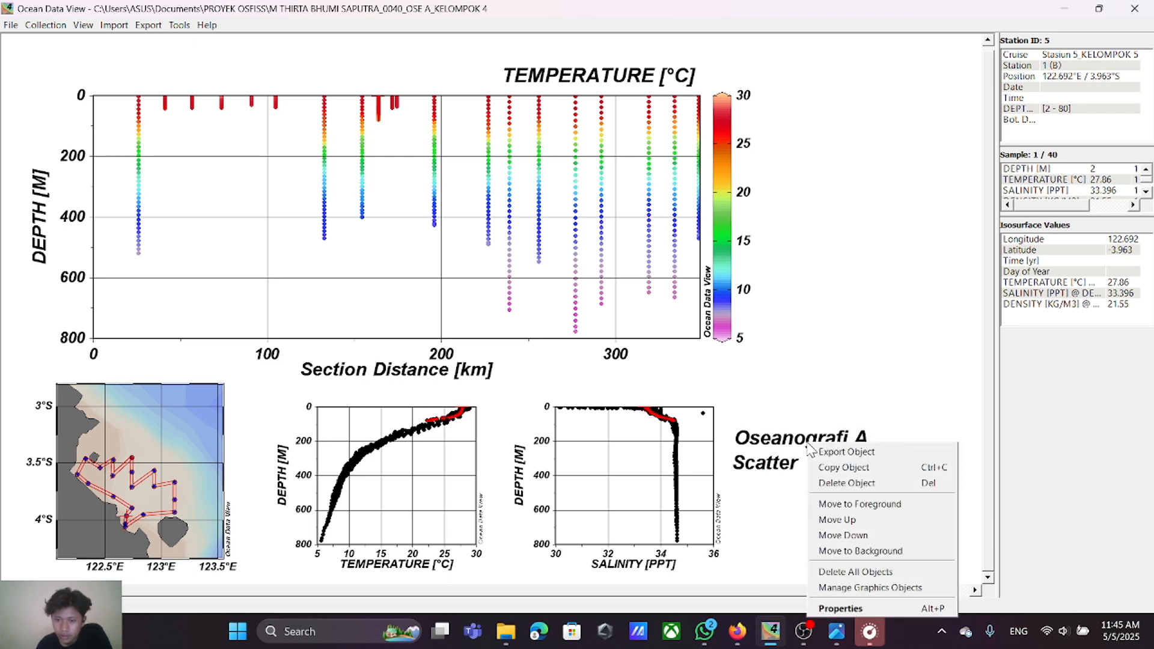
left_click(828, 480)
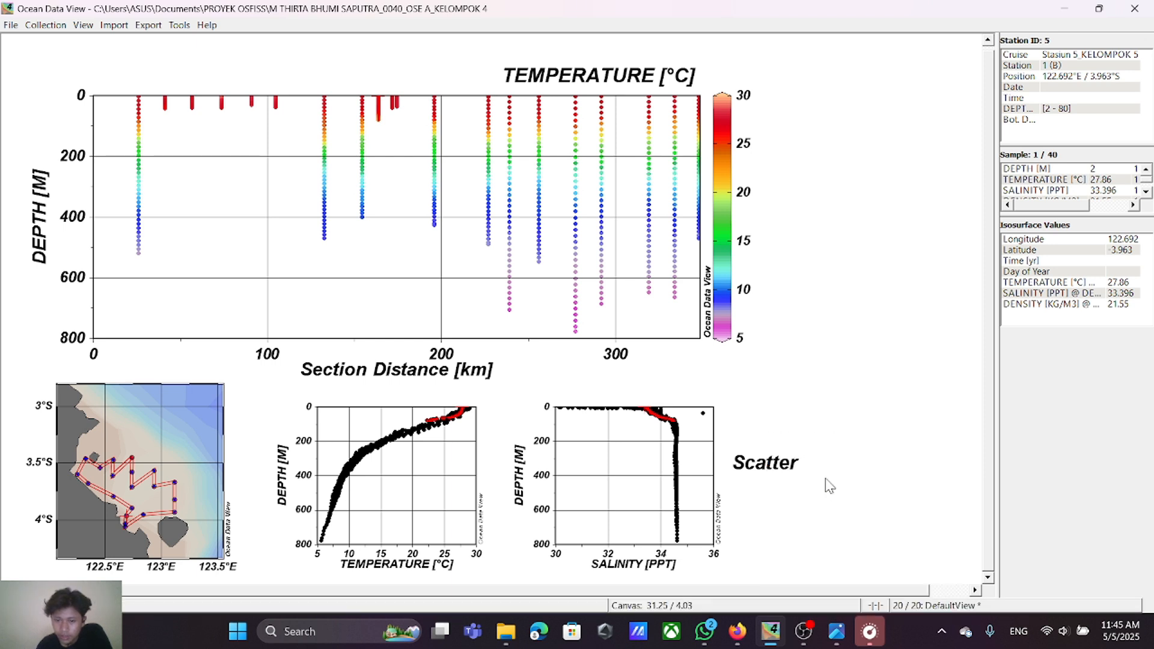
right_click(780, 461)
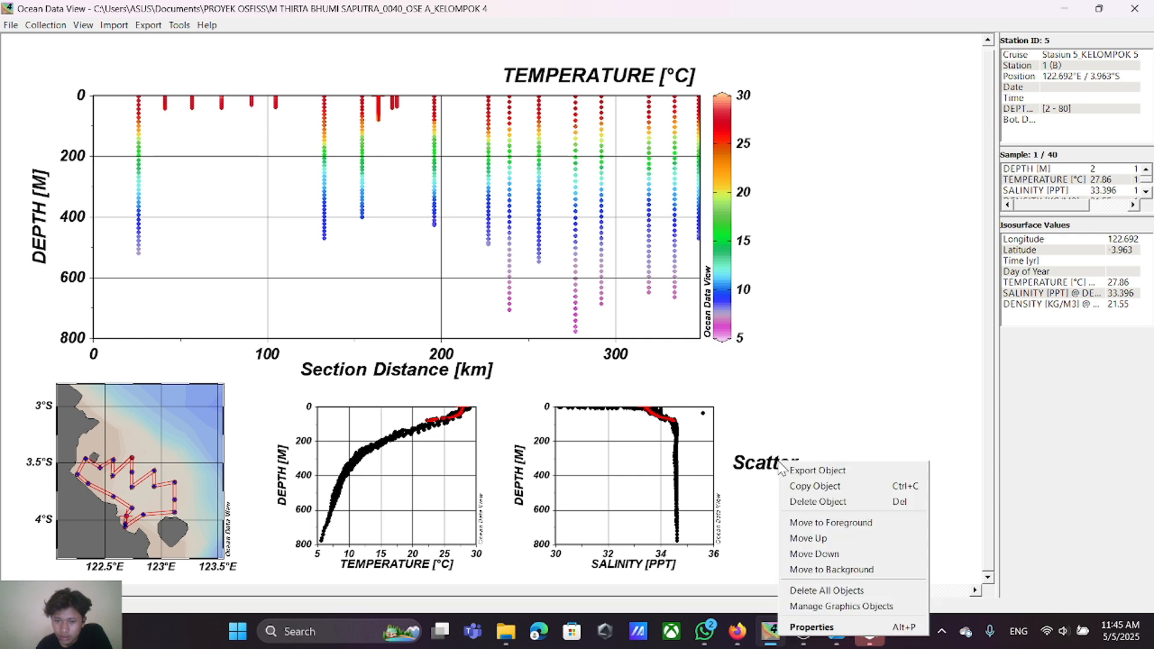
left_click(800, 502)
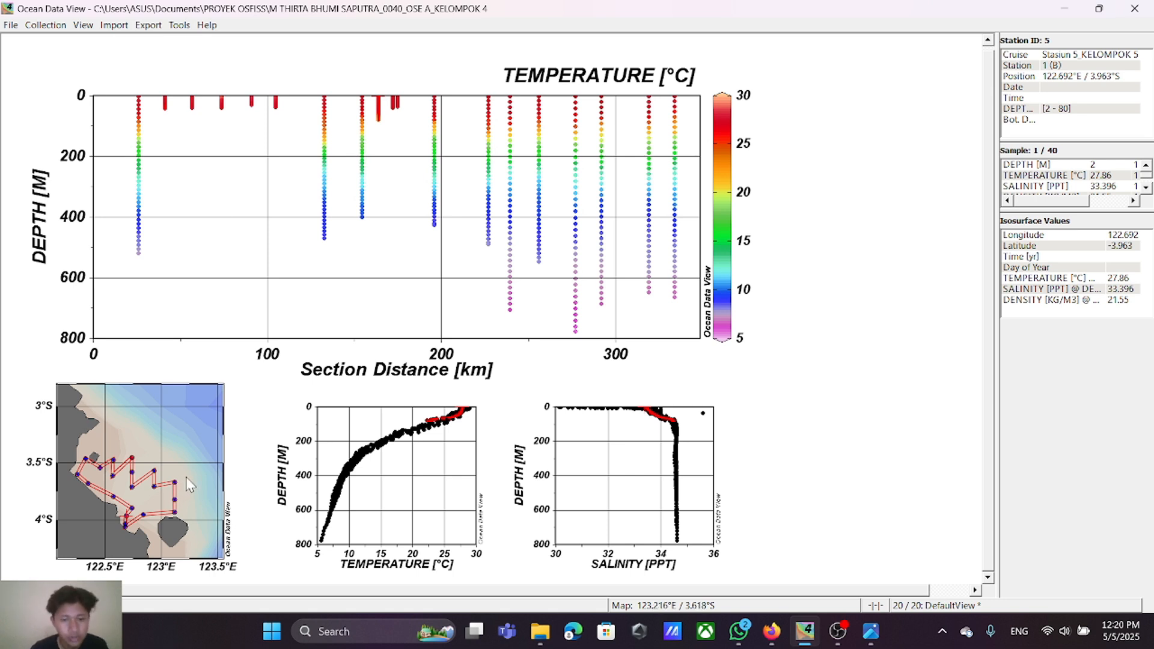
Step: Consult the PEMBAGIAN TRANSEK sheet and the PETA STASIUN PERAIRAN KENDARI map in Firefox for the transect's stations, and return to Ocean Data View
left_click(766, 635)
left_click(291, 15)
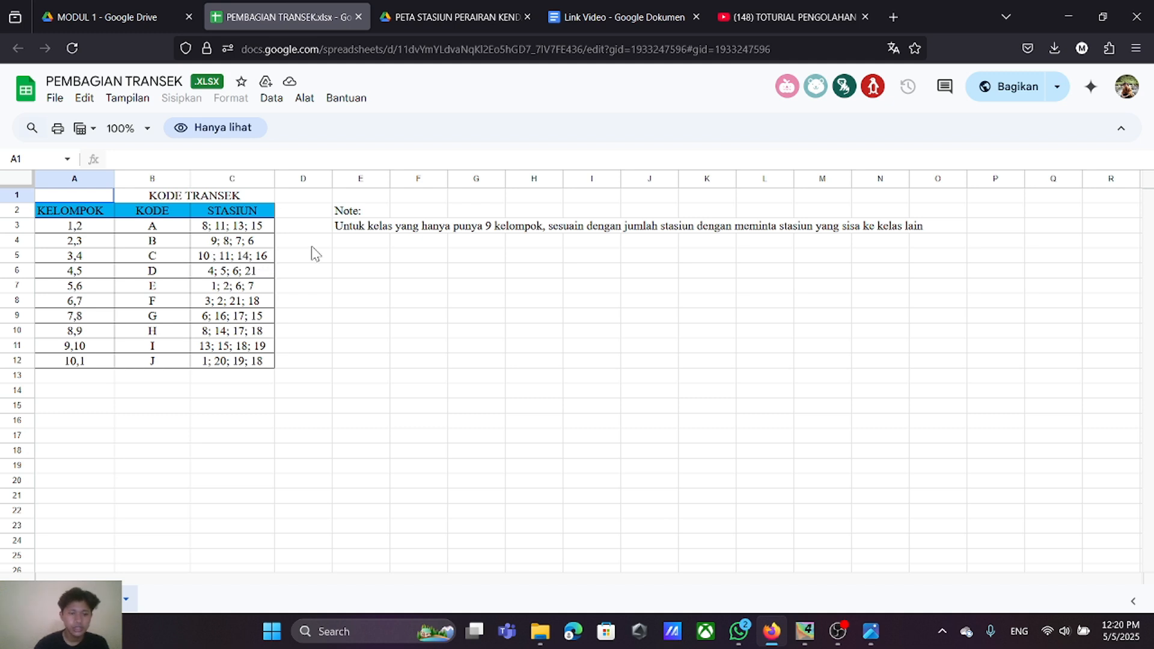
left_click(595, 16)
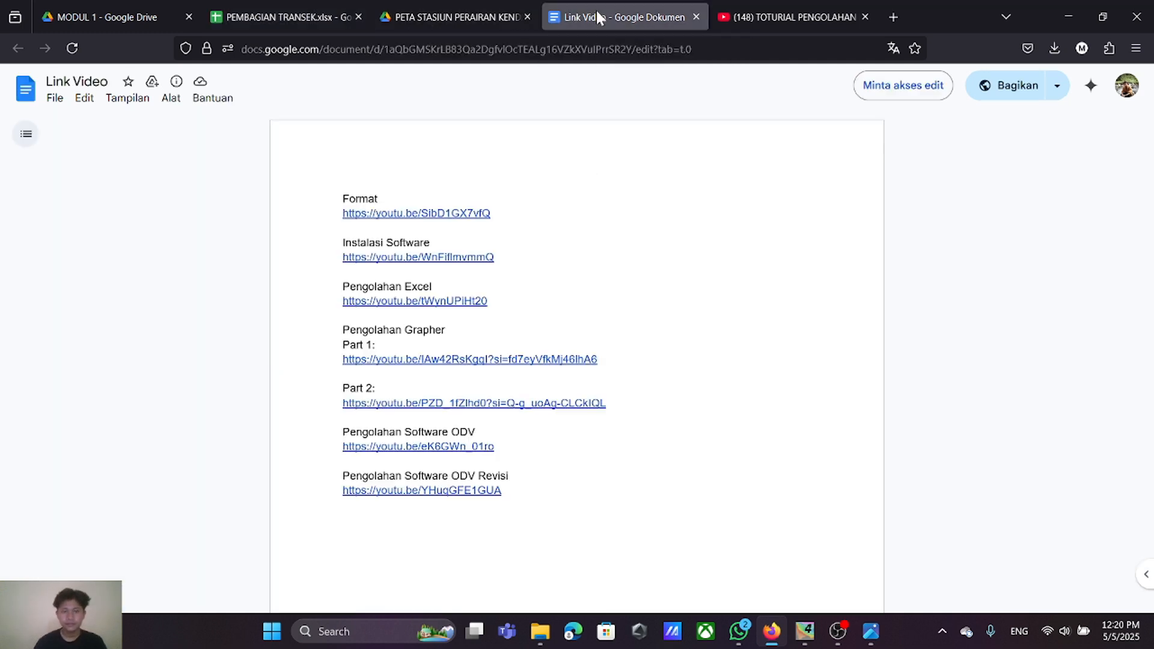
left_click(436, 29)
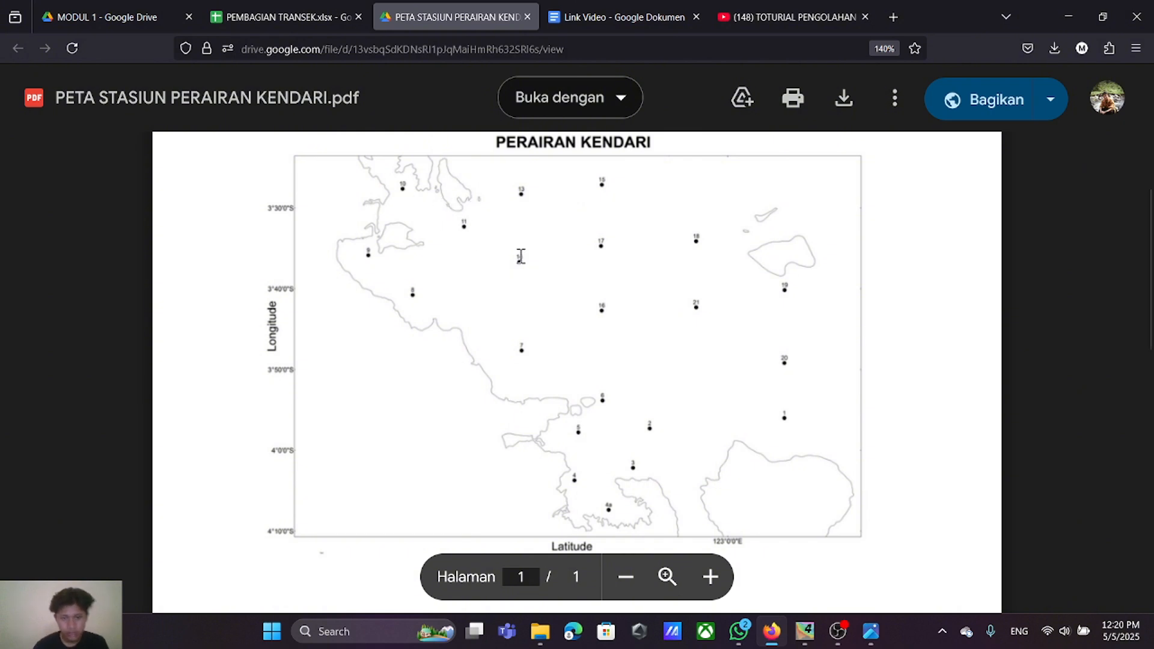
left_click(798, 635)
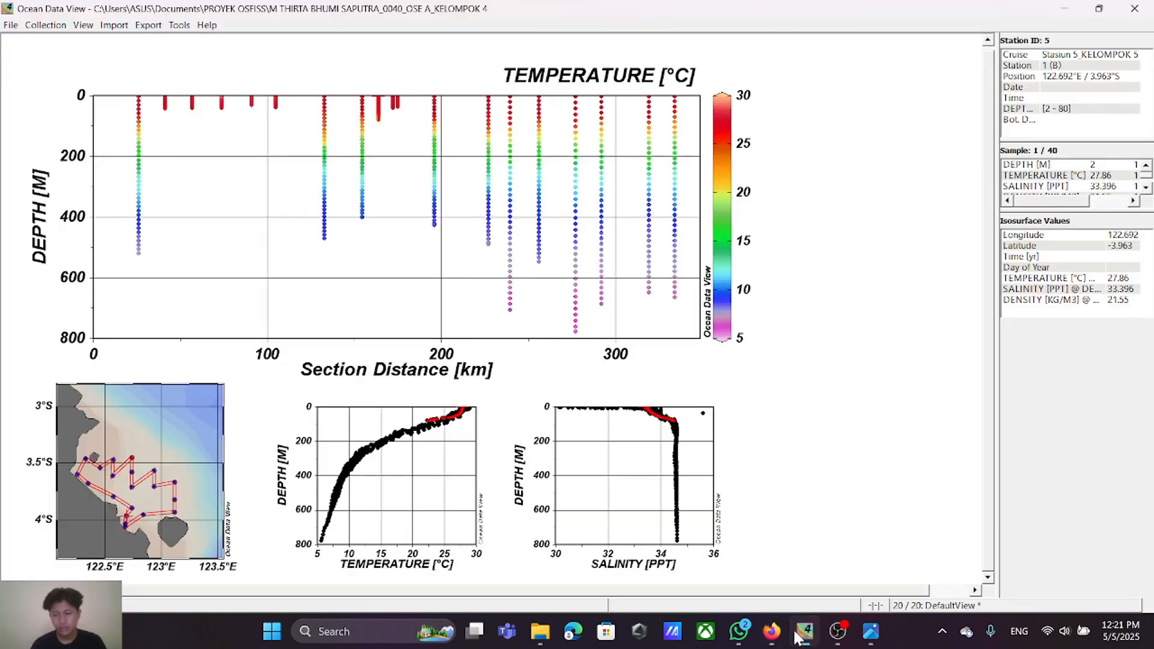
right_click(171, 430)
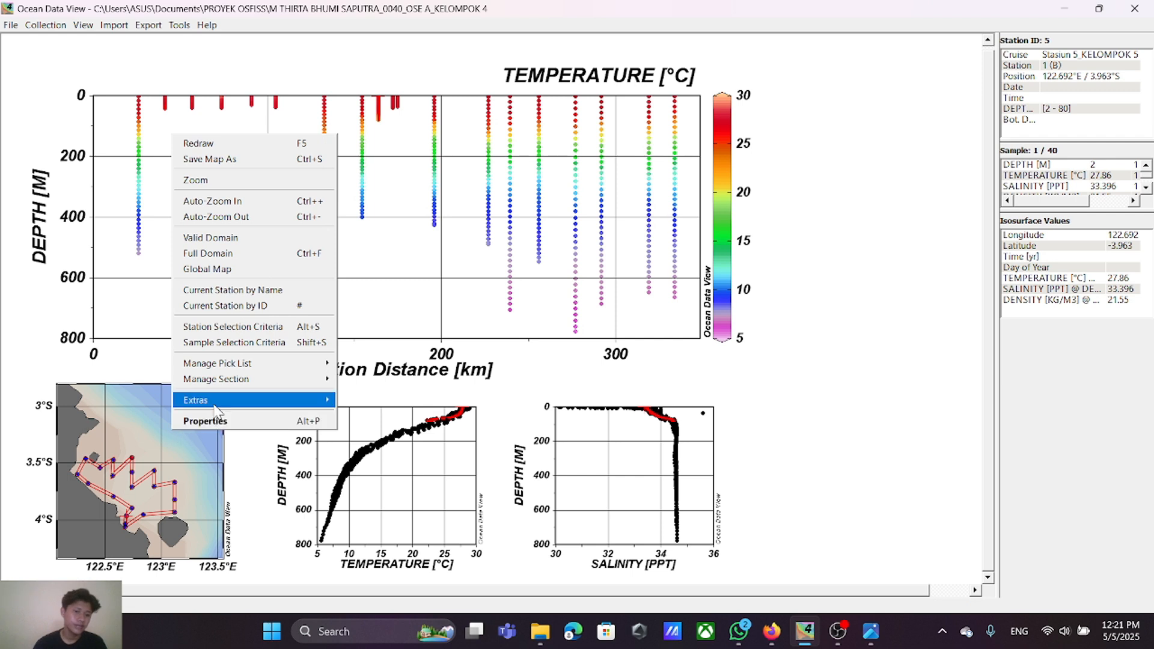
mouse_move(288, 380)
left_click(369, 379)
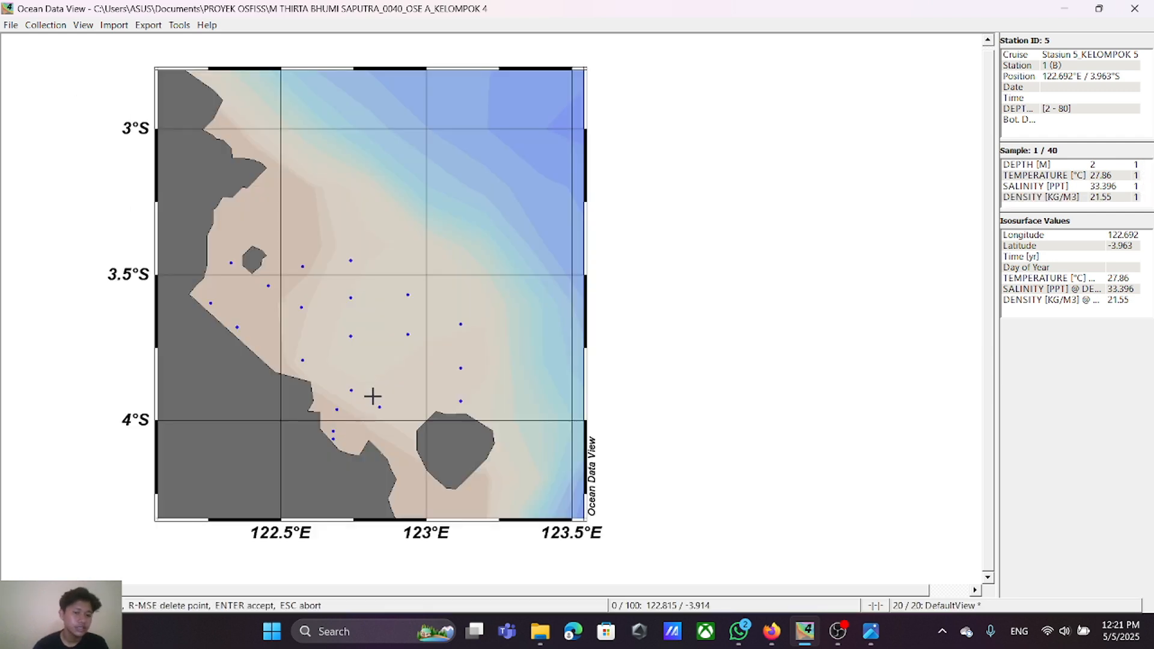
left_click(229, 261)
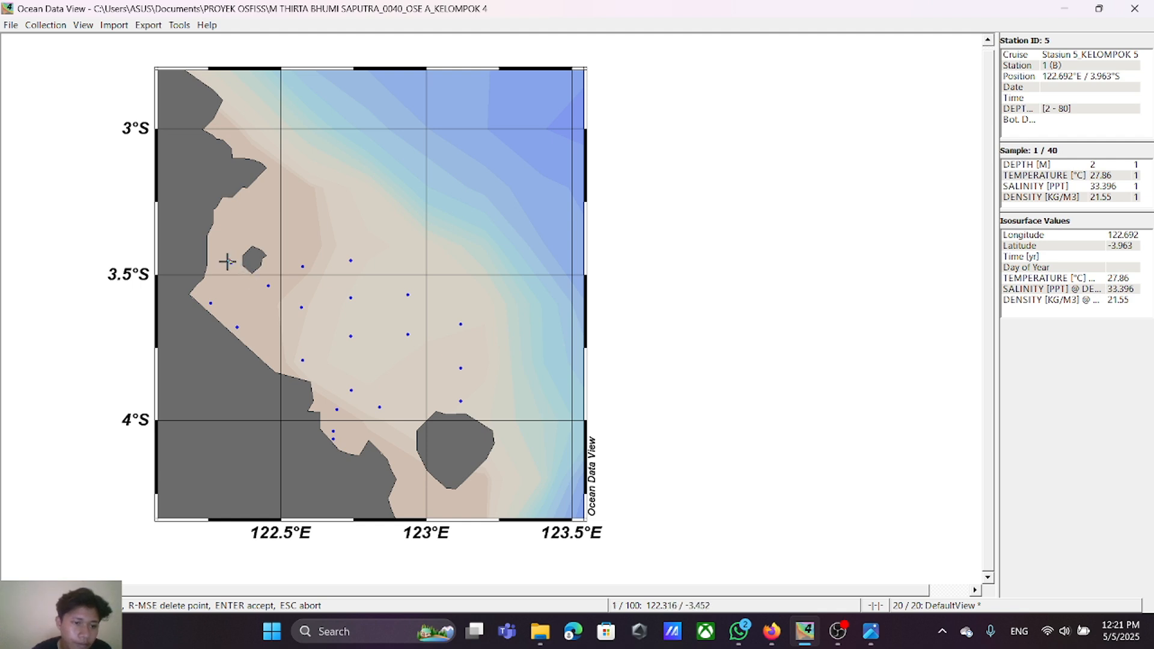
right_click(228, 261)
left_click(226, 260)
right_click(228, 261)
key("Return")
right_click(229, 262)
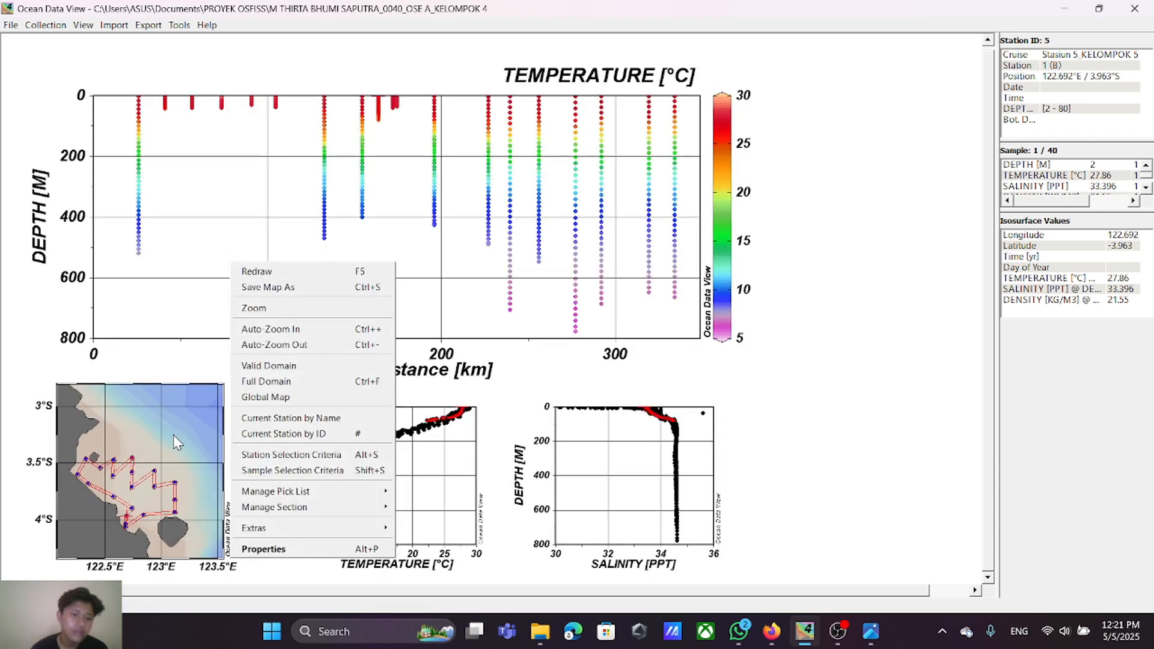
left_click(809, 434)
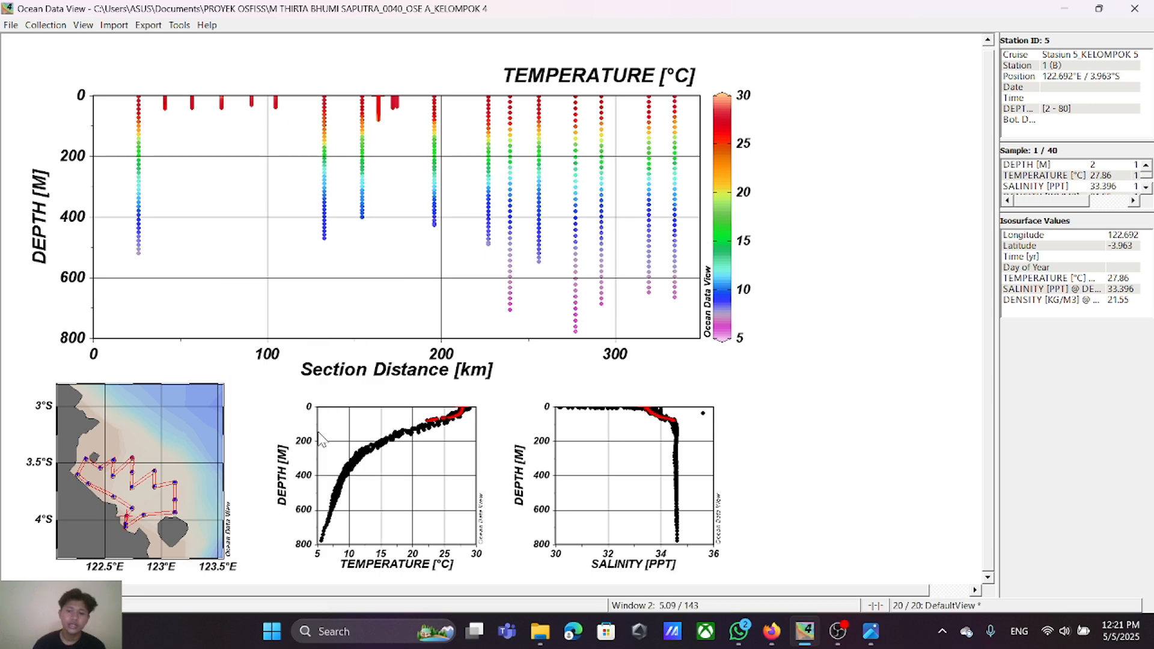
Step: Define a map section through stations 10, 11, 14 and 16, keeping the default section properties
right_click(165, 432)
mouse_move(301, 381)
left_click(349, 385)
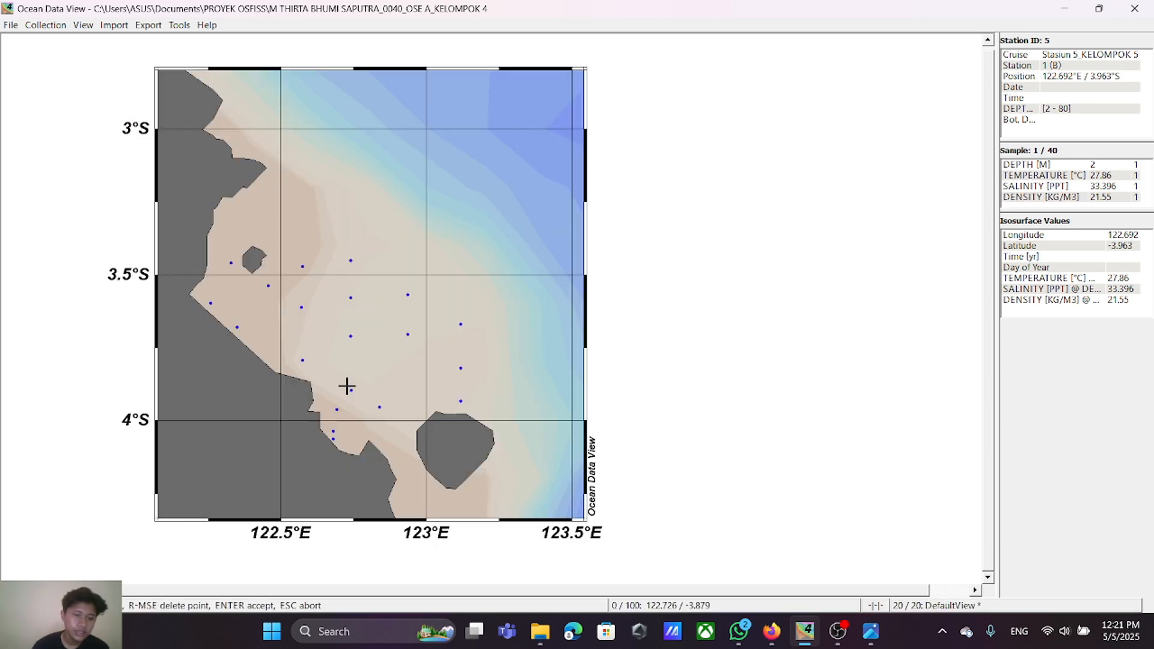
left_click(232, 262)
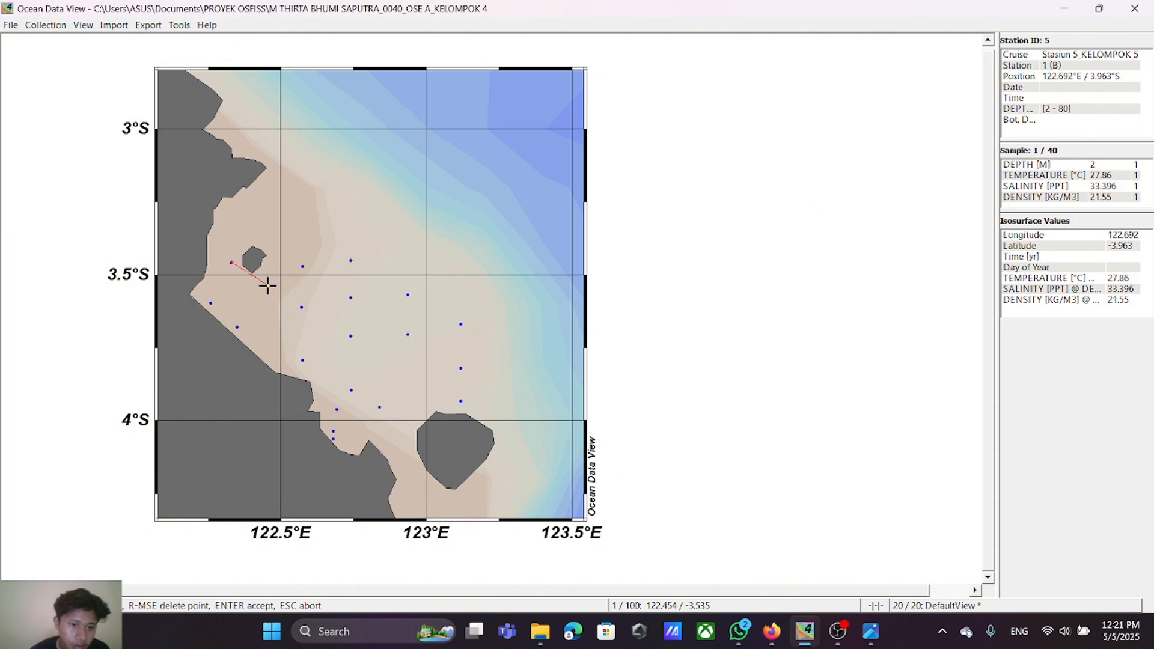
left_click(268, 285)
left_click(302, 308)
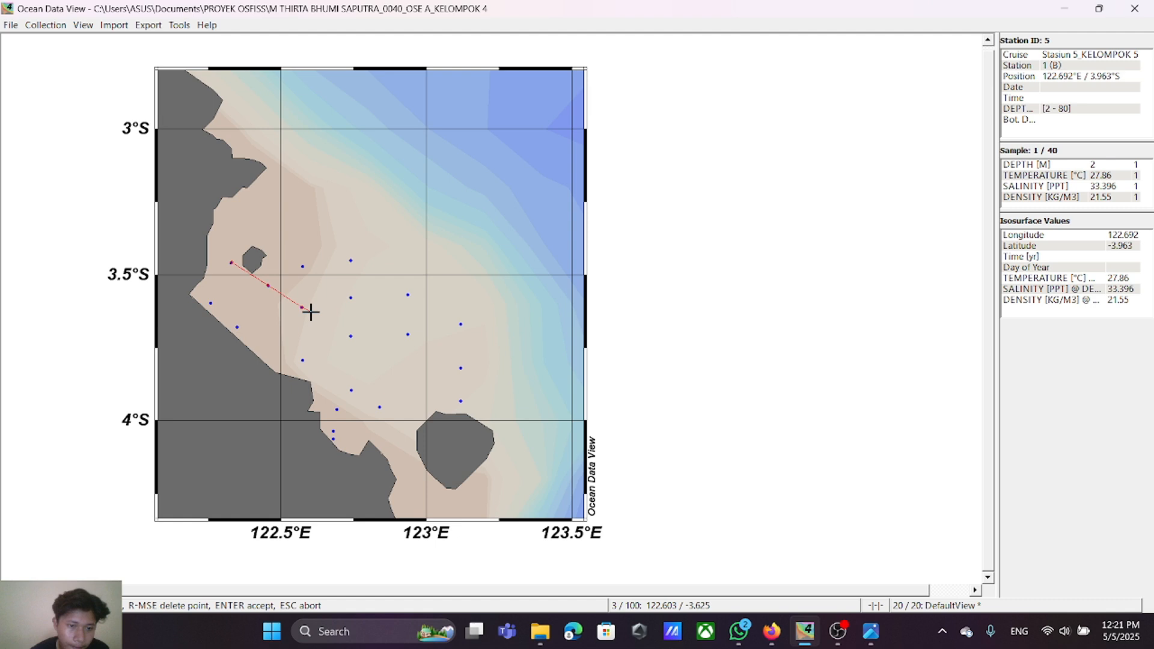
left_click(351, 335)
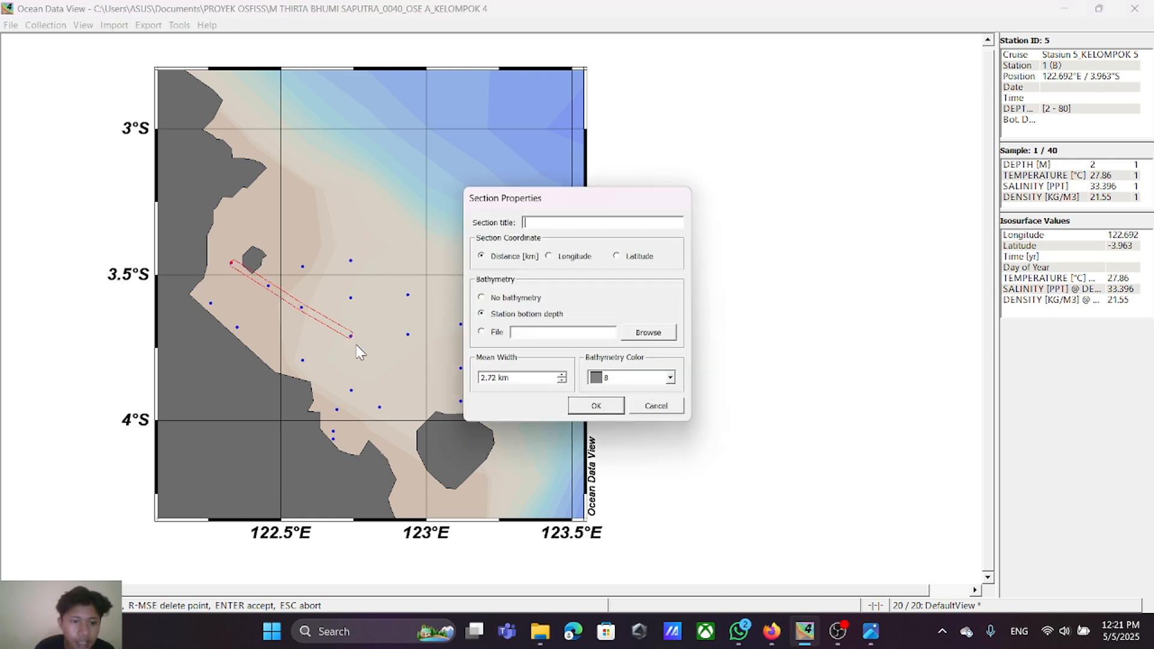
key("Return")
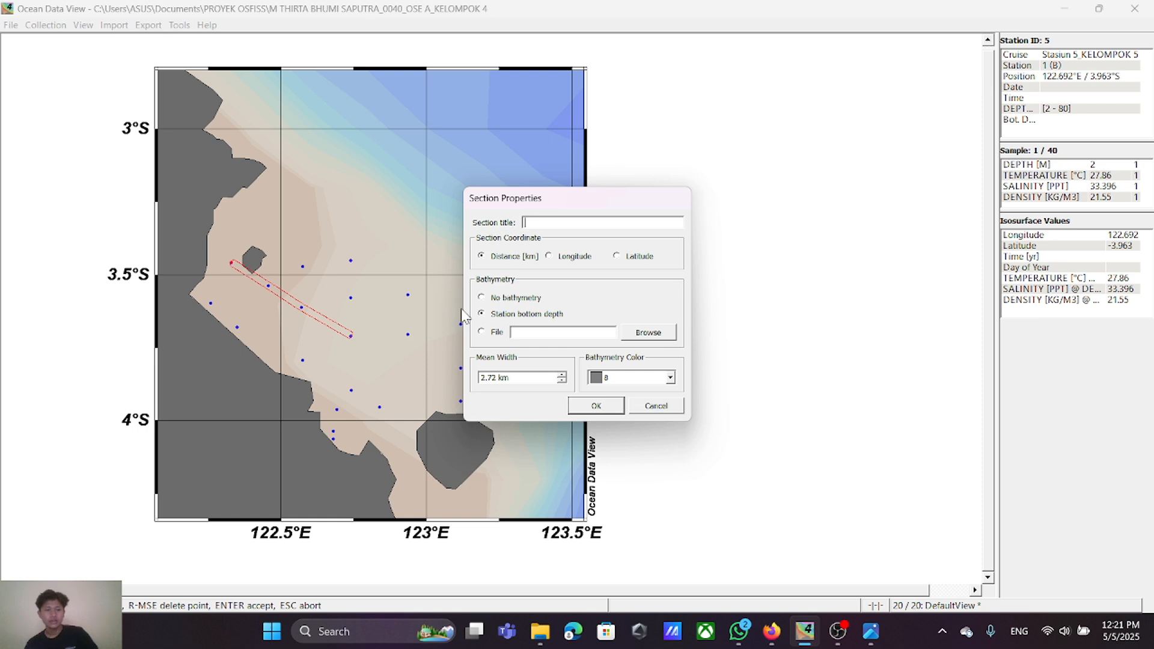
left_click(608, 408)
Step: Set the maximum of the temperature section plot's Section Distance axis to 60 km
right_click(391, 200)
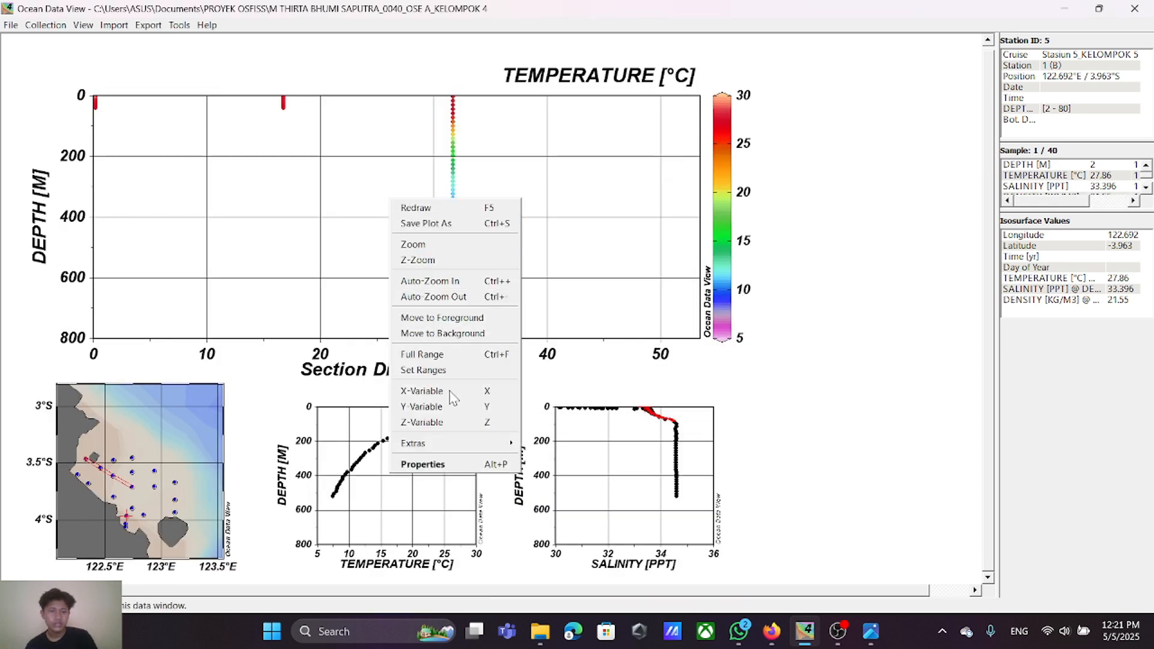
left_click(457, 463)
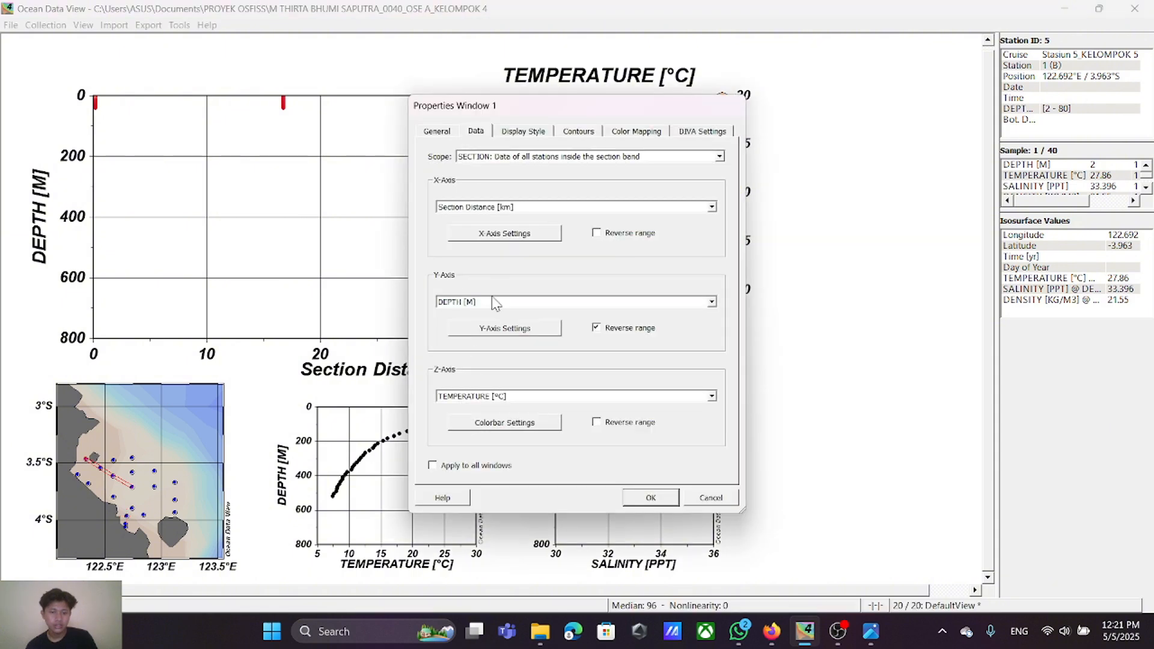
left_click(501, 240)
left_click_drag(583, 286, 533, 287)
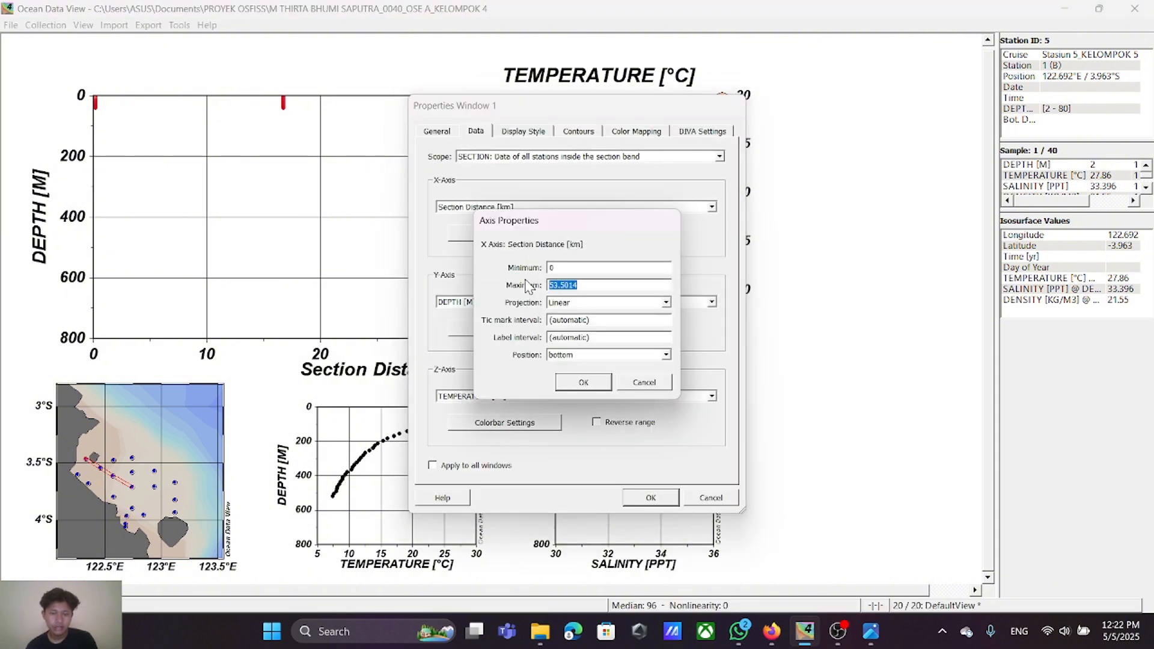
type("60")
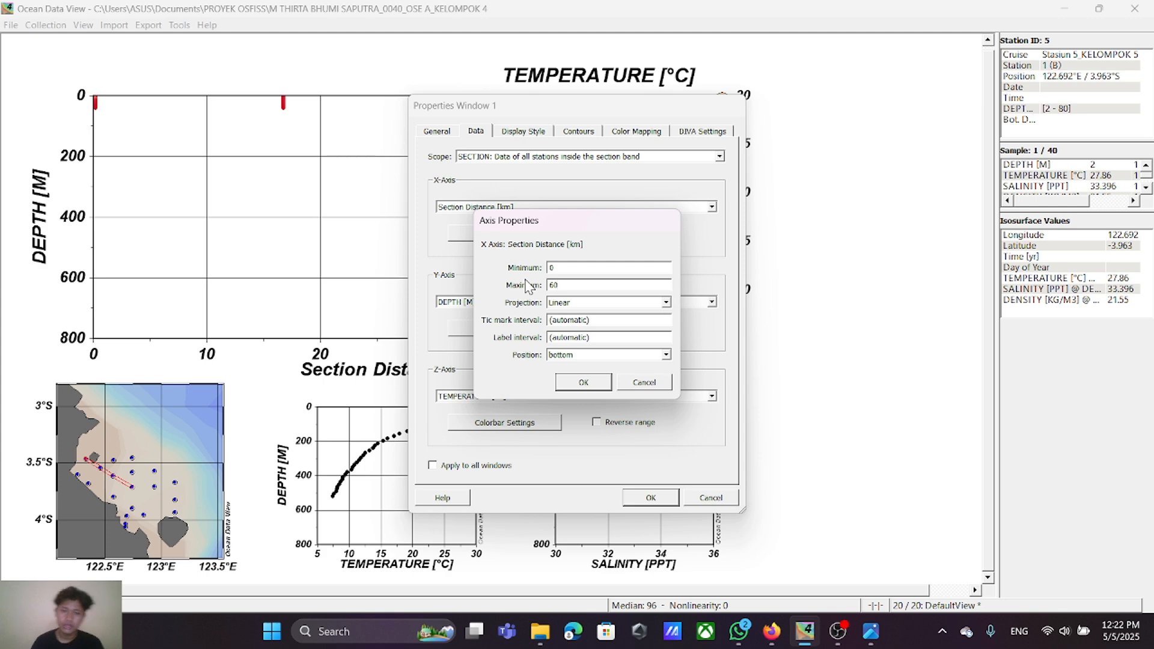
left_click(587, 382)
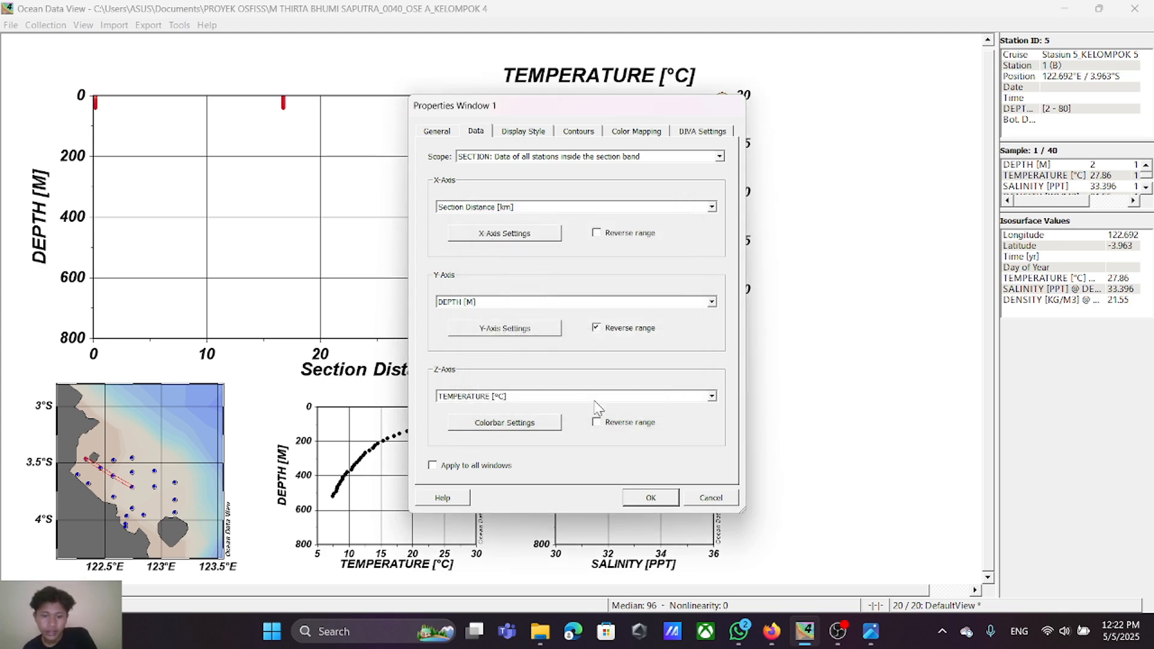
left_click(651, 497)
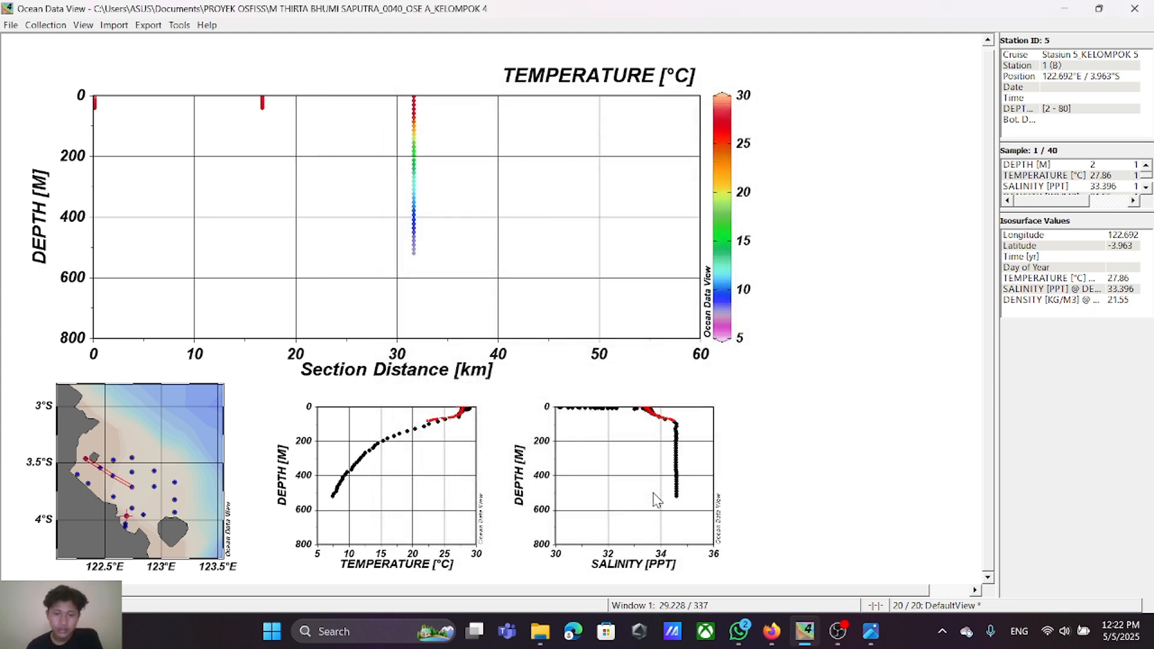
Step: Redefine the map section through the transect's four stations, from about 122.32°E/3.45°S to 122.745°E/3.7°S, keeping the default section properties
right_click(161, 424)
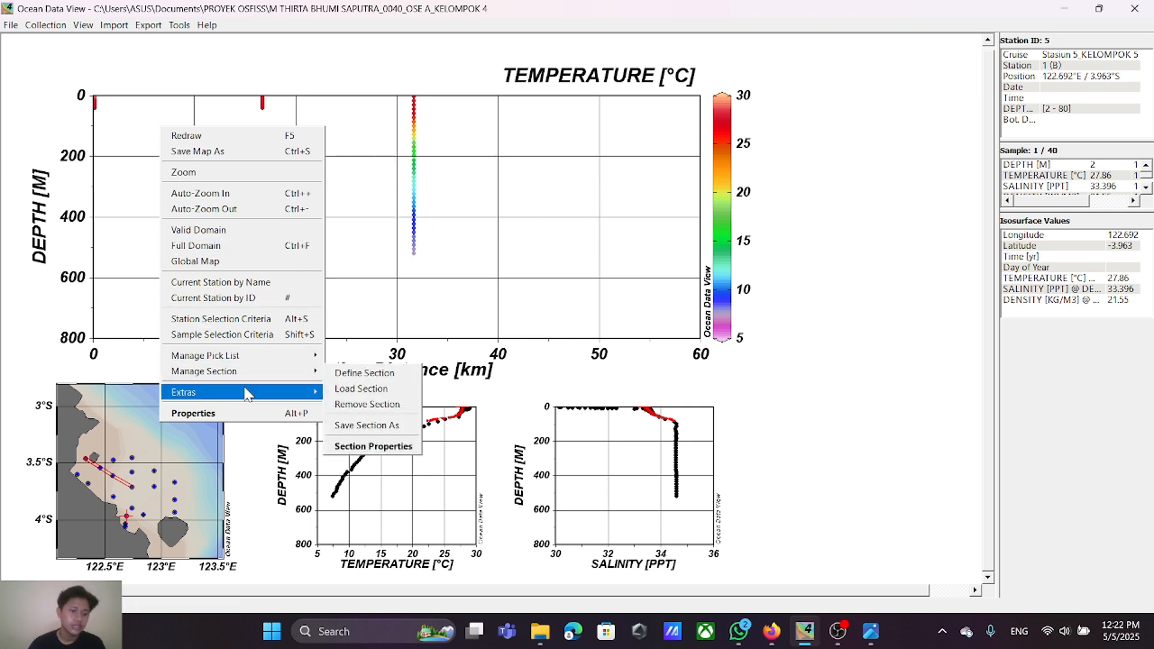
mouse_move(260, 373)
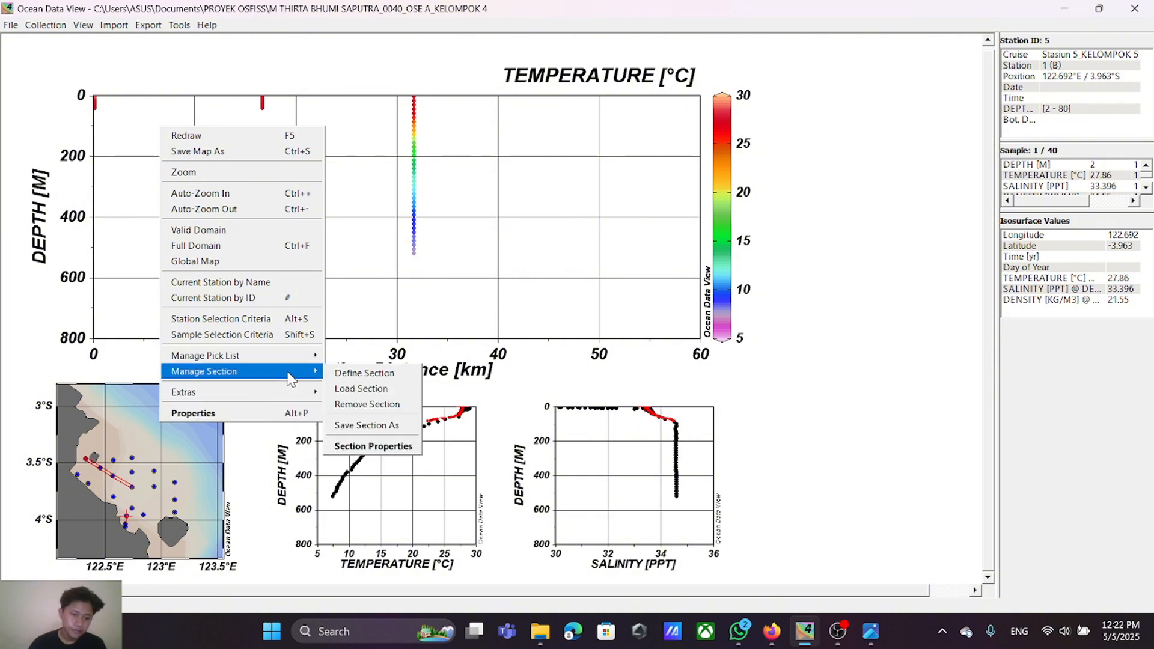
left_click(355, 380)
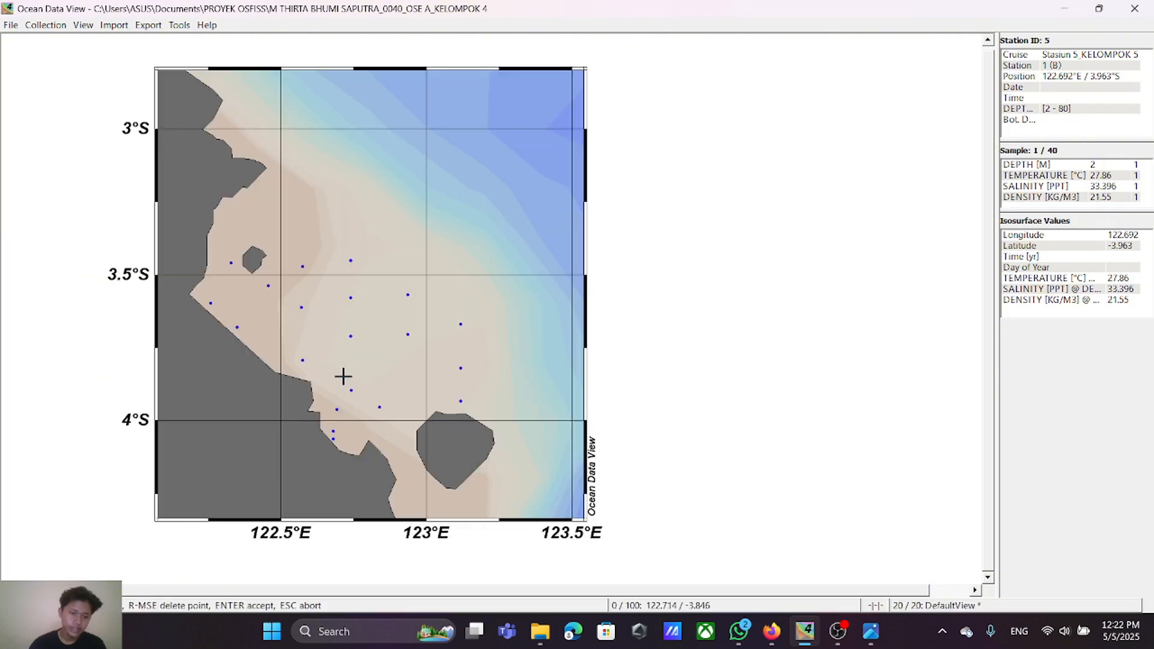
left_click(230, 260)
left_click(268, 285)
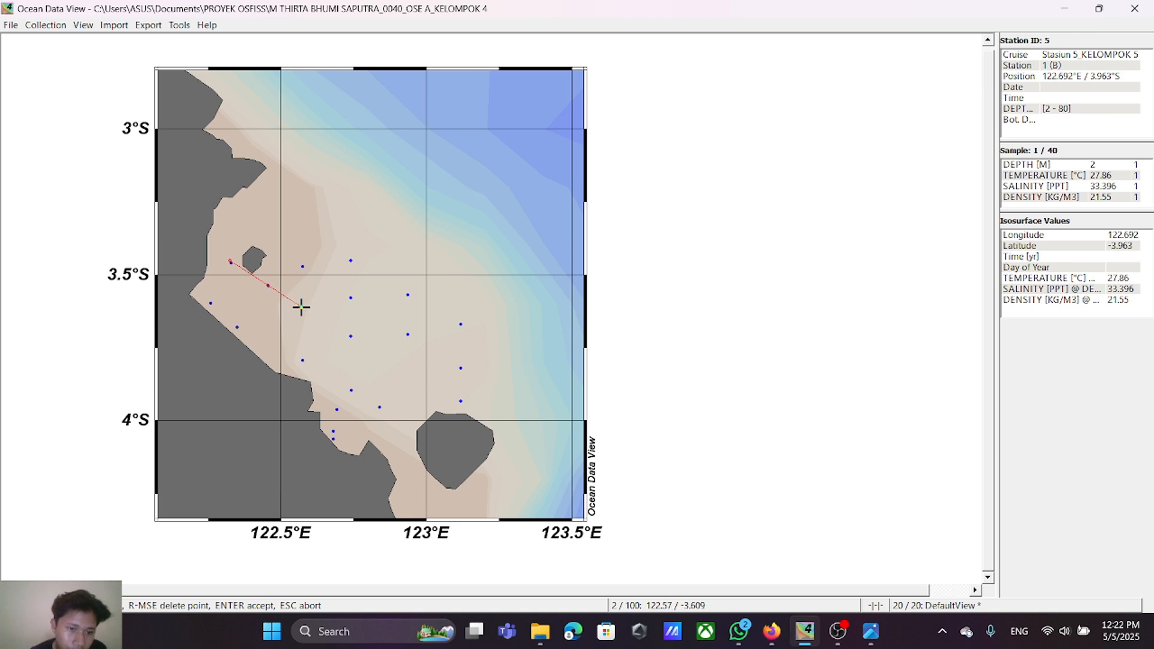
left_click(301, 307)
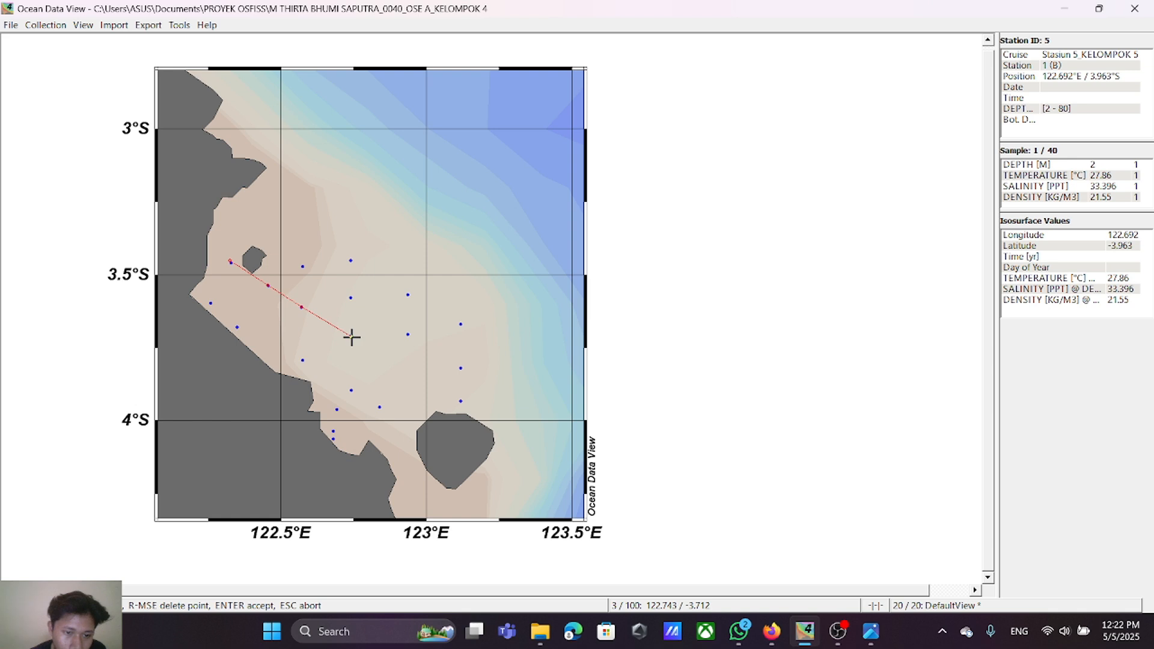
left_click(351, 336)
left_click(352, 337)
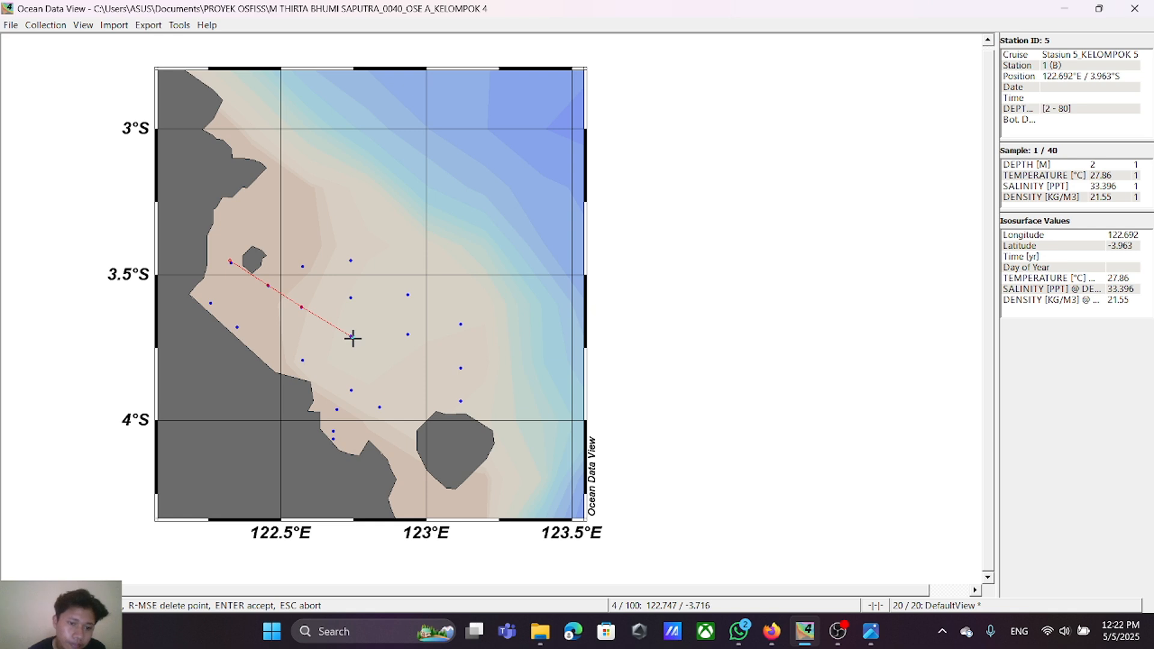
right_click(353, 337)
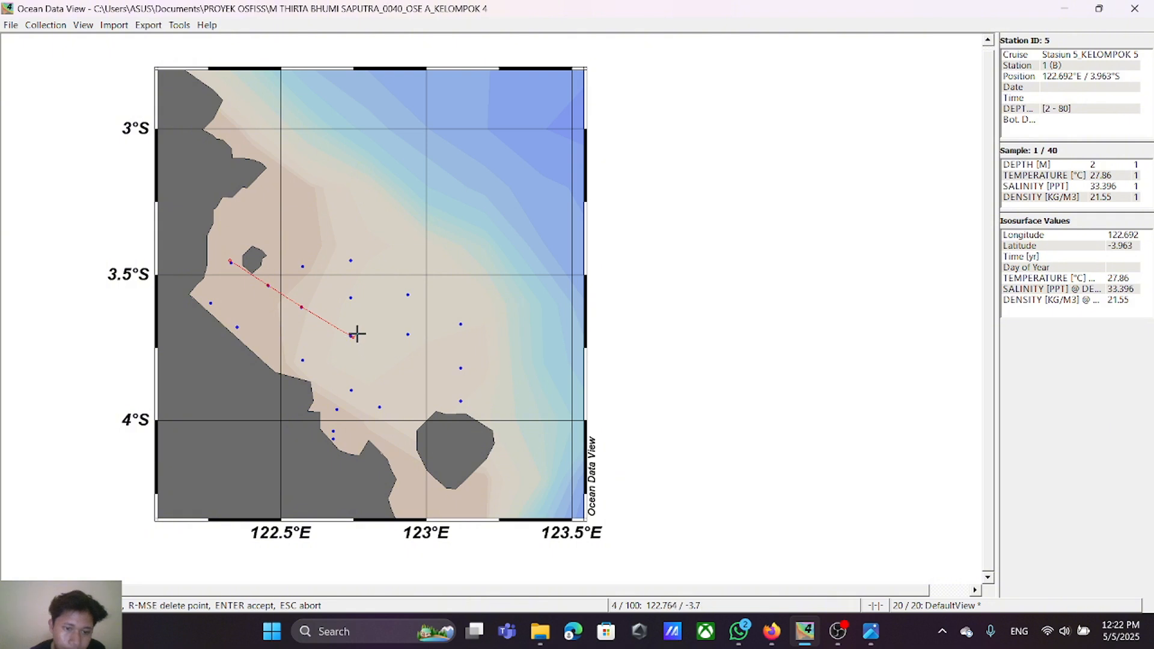
left_click(352, 333)
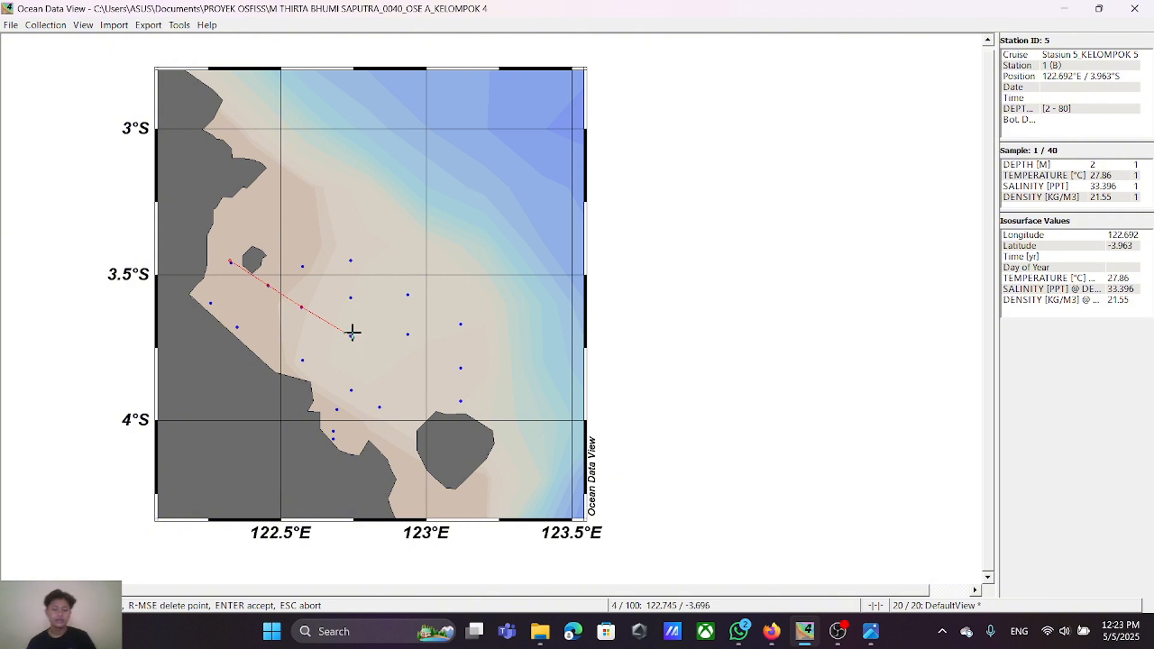
key("Return")
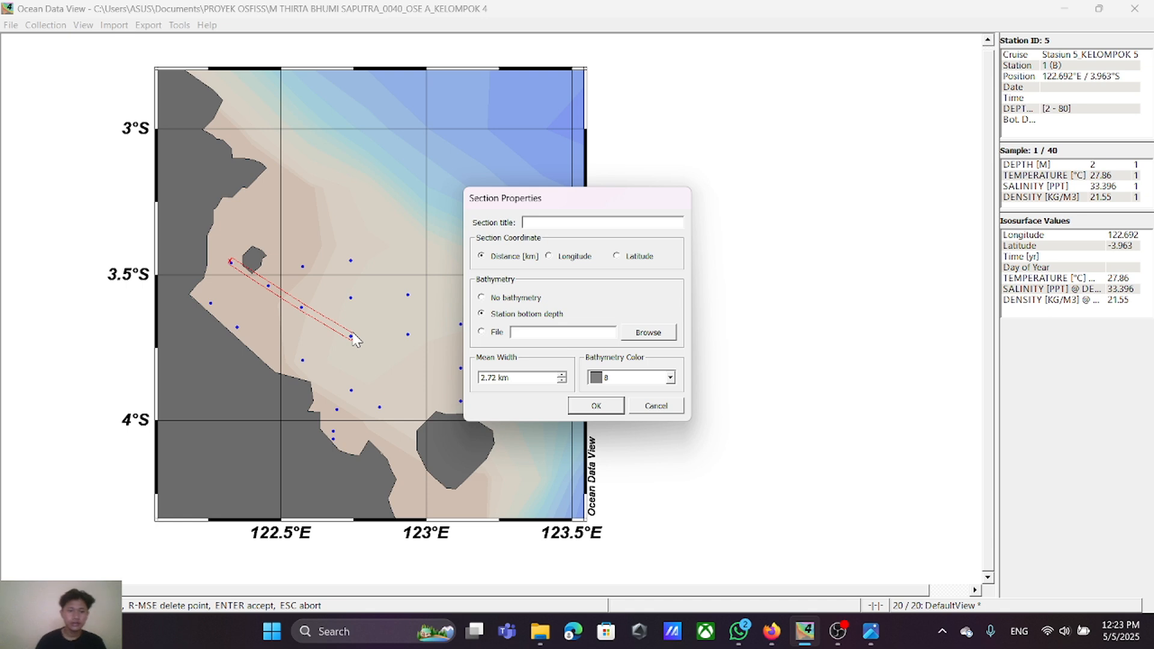
left_click(595, 405)
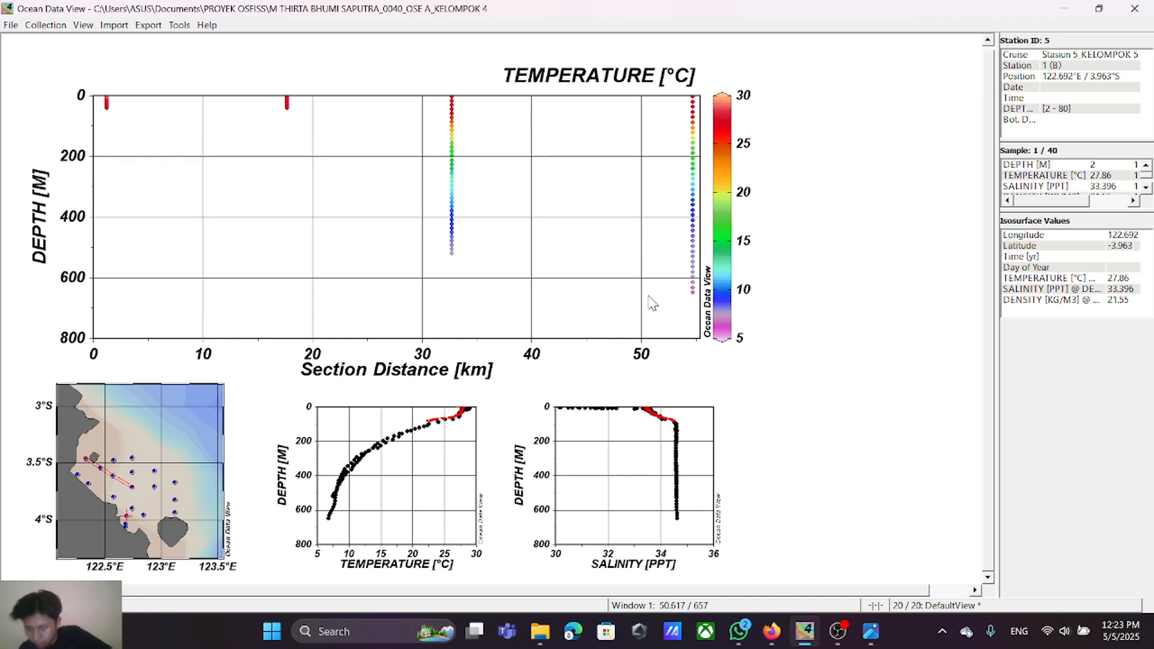
Step: Display the temperature section as a VG-gridded field with X and Y scale-lengths of 350 permille, applied to all windows
right_click(391, 169)
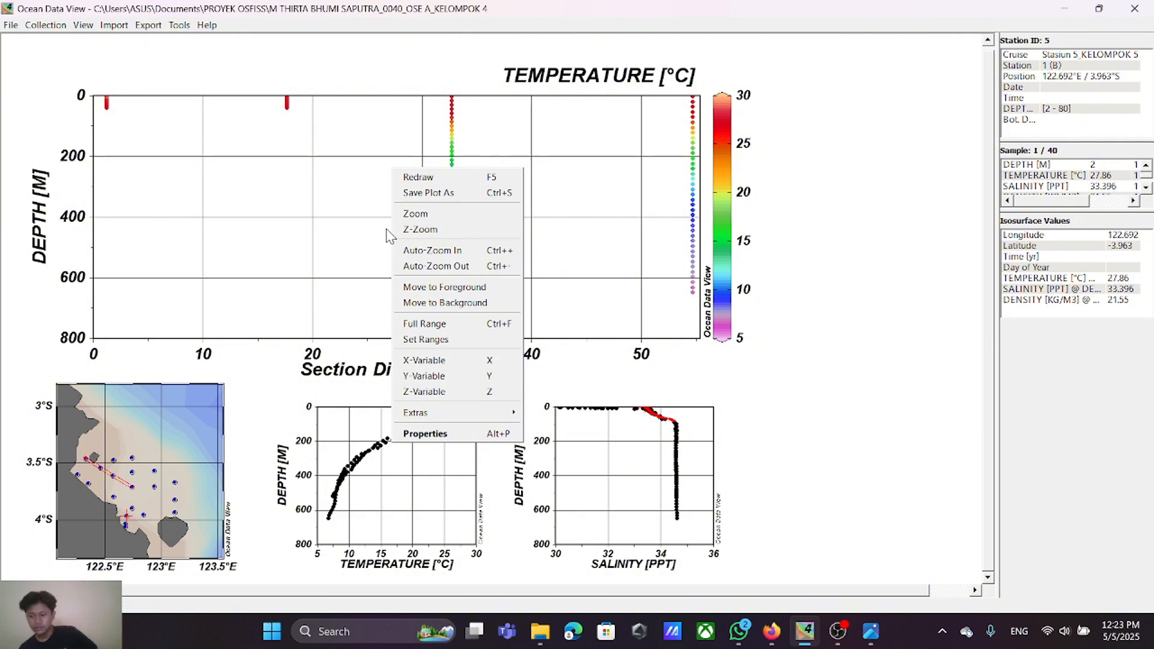
left_click(469, 435)
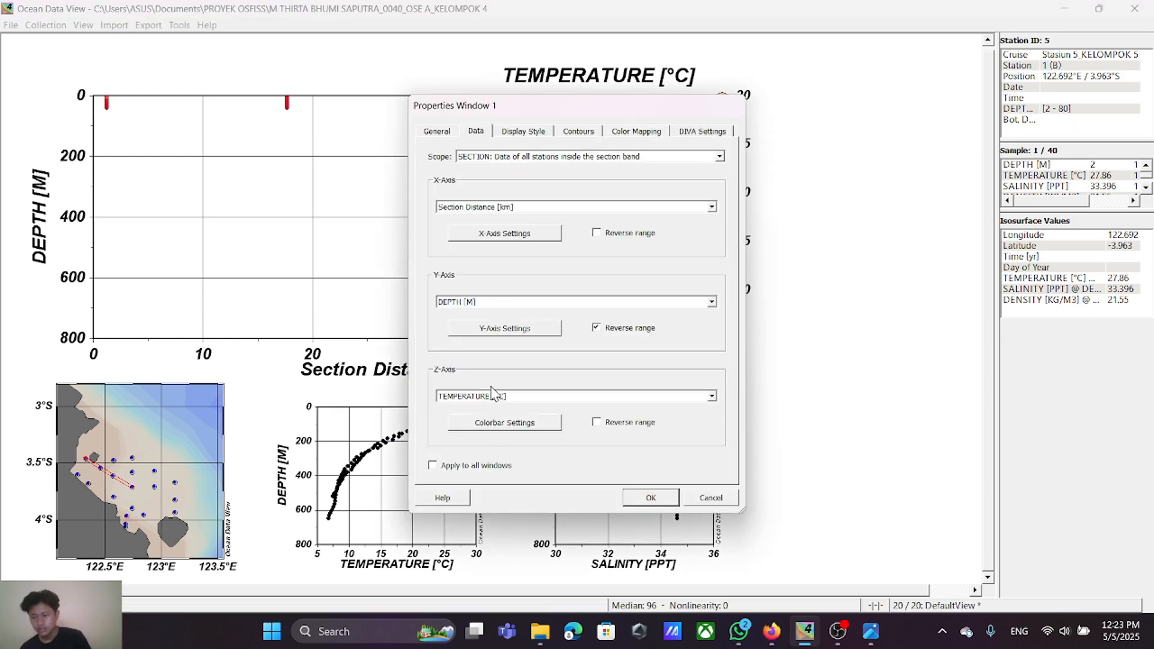
left_click(524, 133)
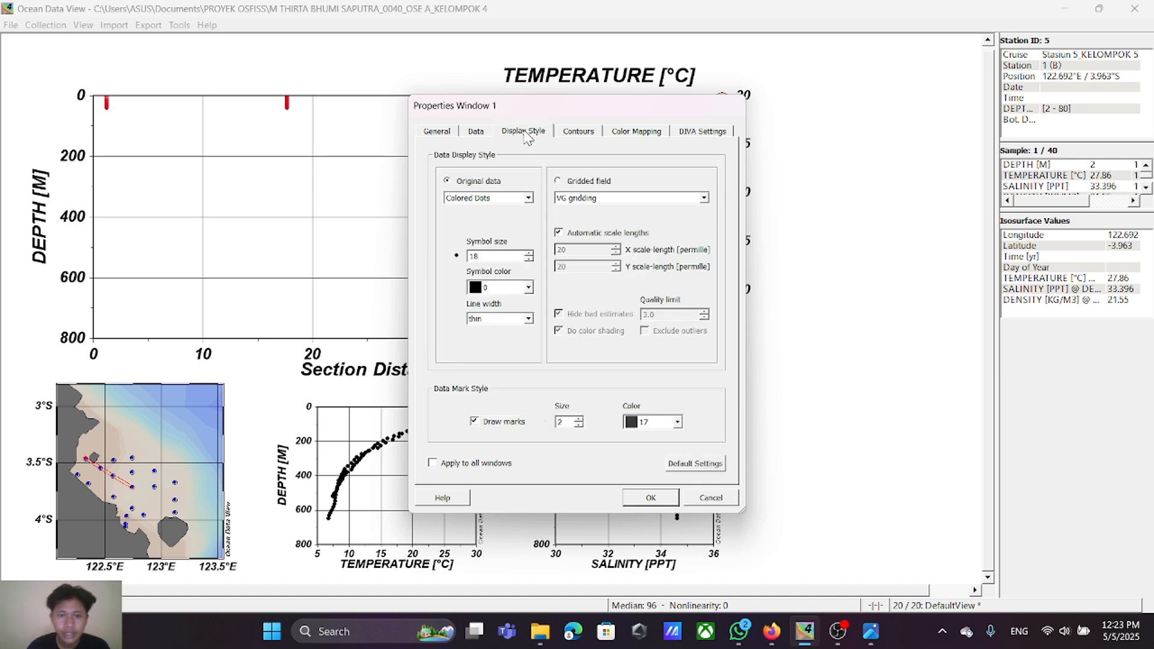
left_click(559, 182)
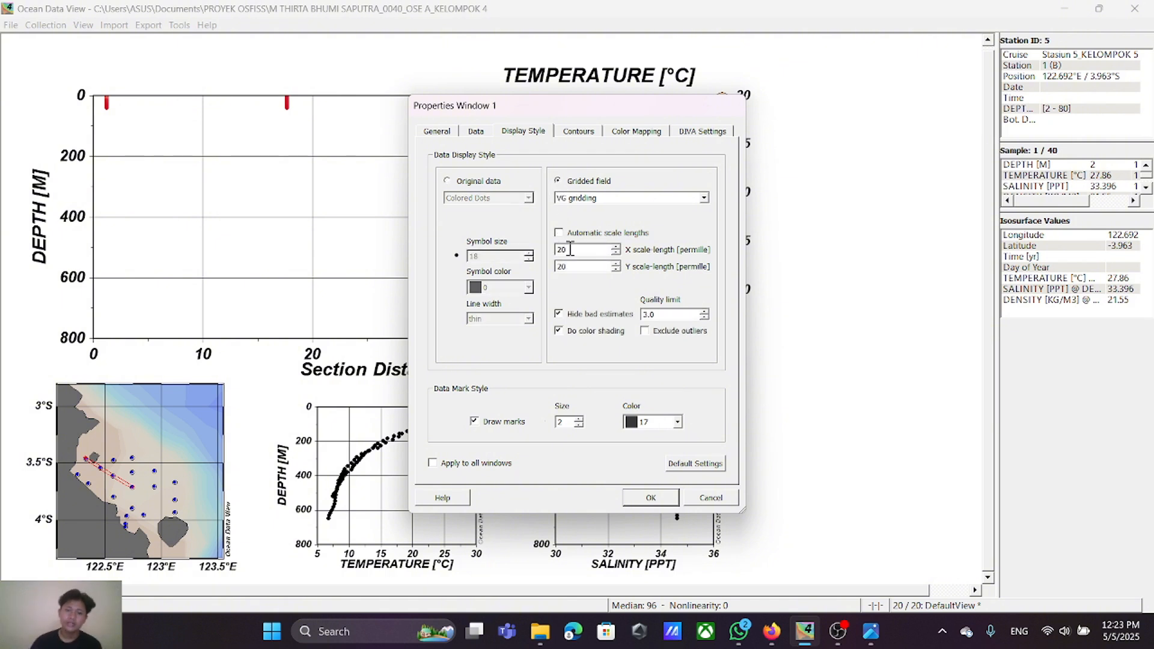
left_click_drag(573, 249, 539, 251)
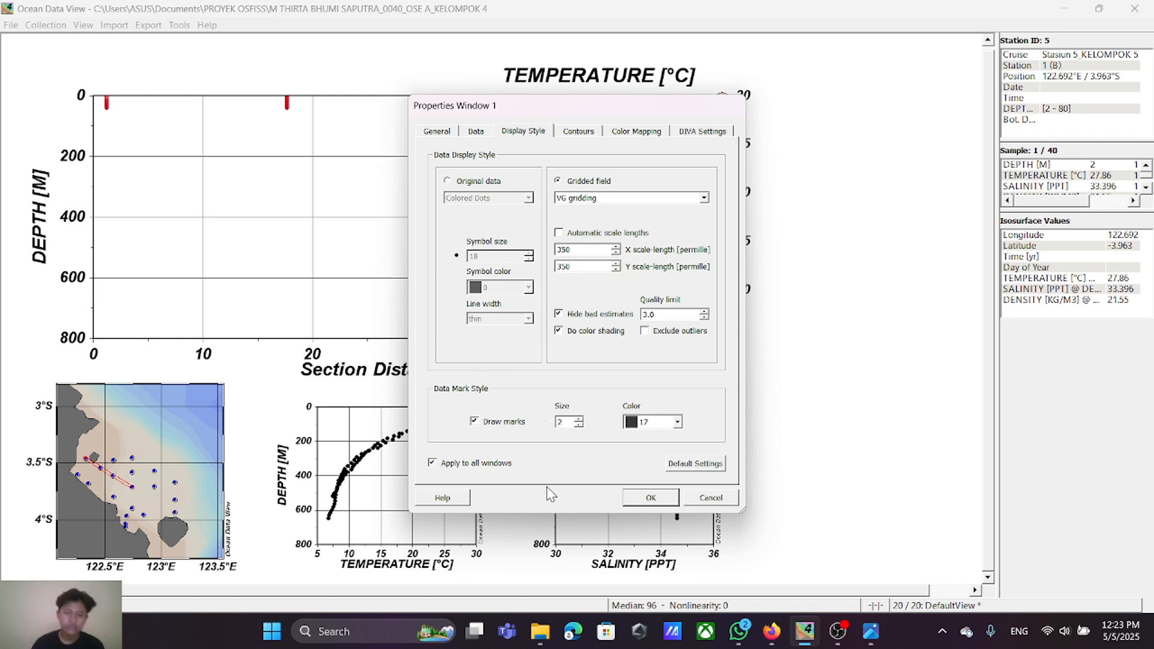
left_click(650, 498)
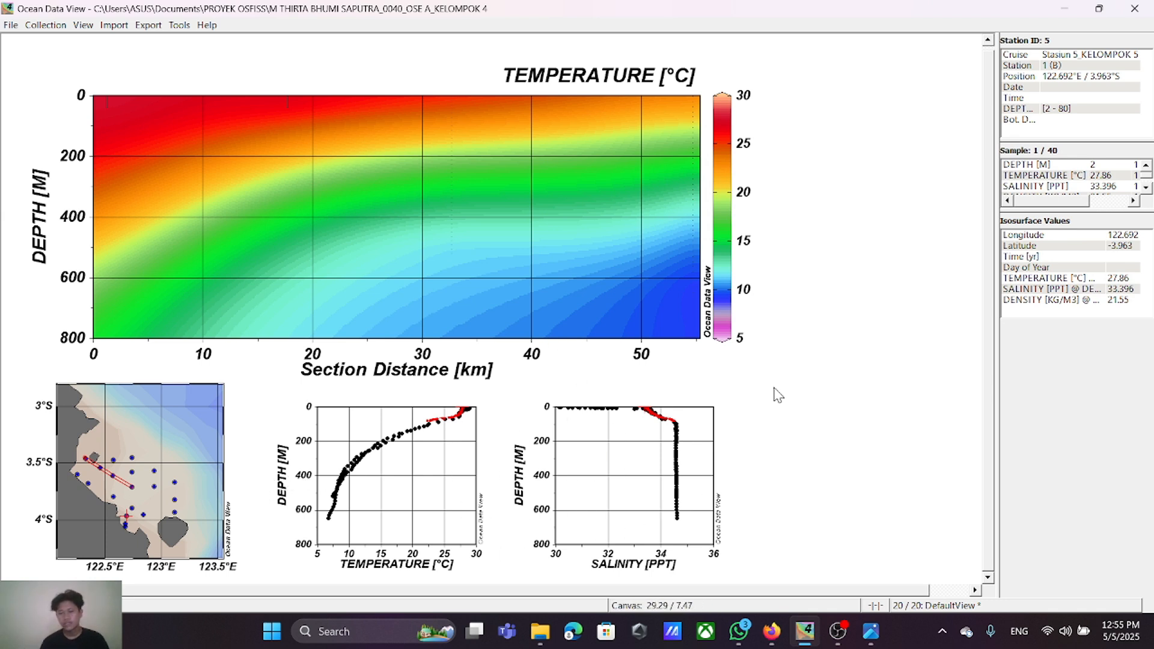
Step: In the window layout, shrink and move Window 1 to span from about 2/10.2 to 9.3/19 on the canvas grid
right_click(822, 325)
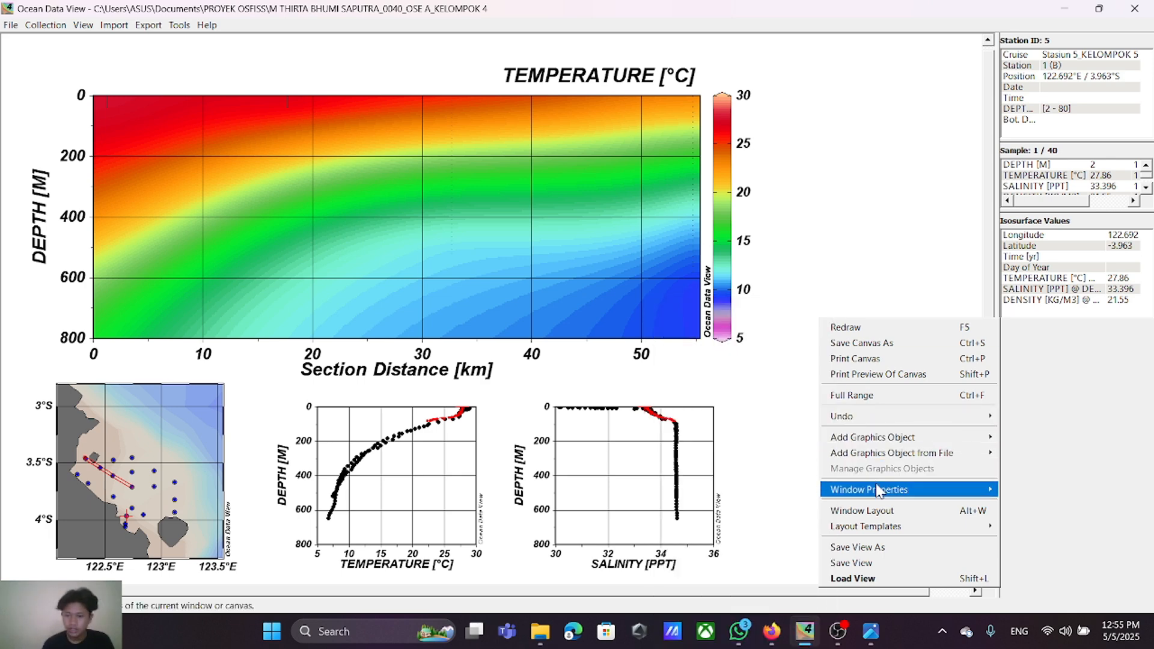
left_click(875, 510)
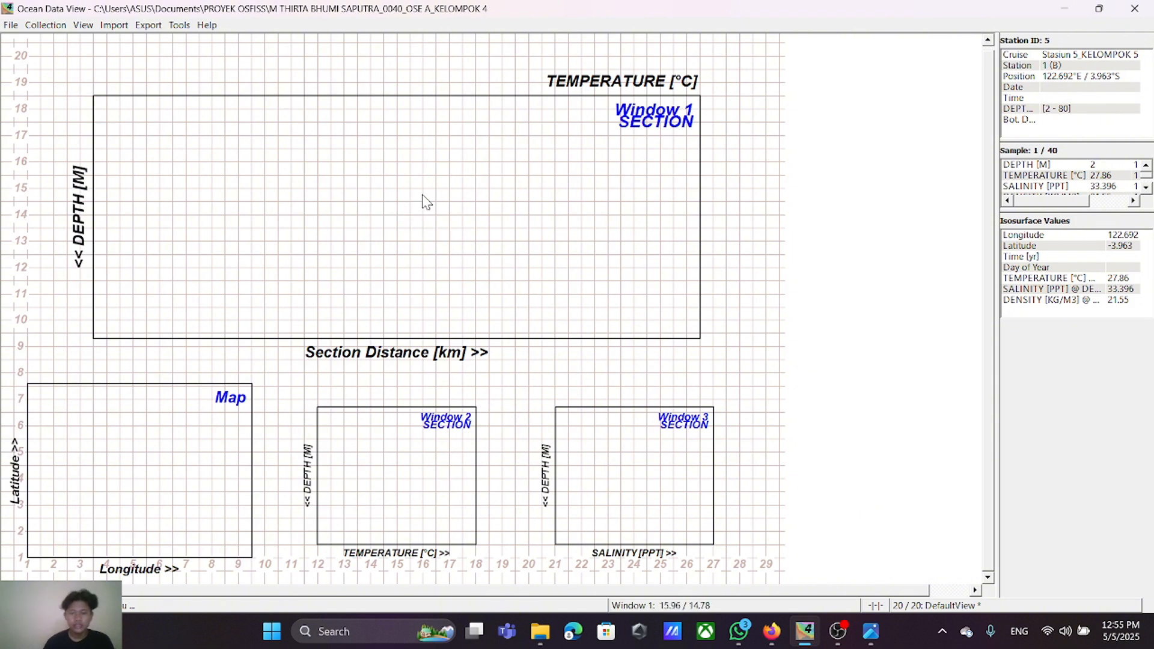
right_click(524, 171)
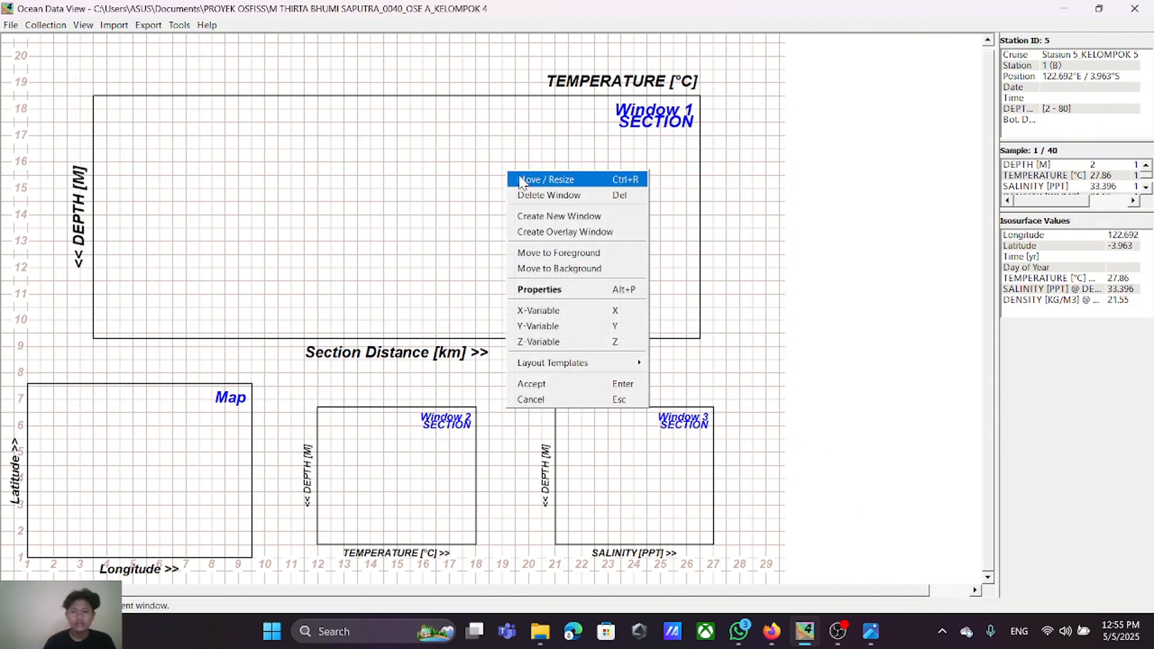
left_click(529, 176)
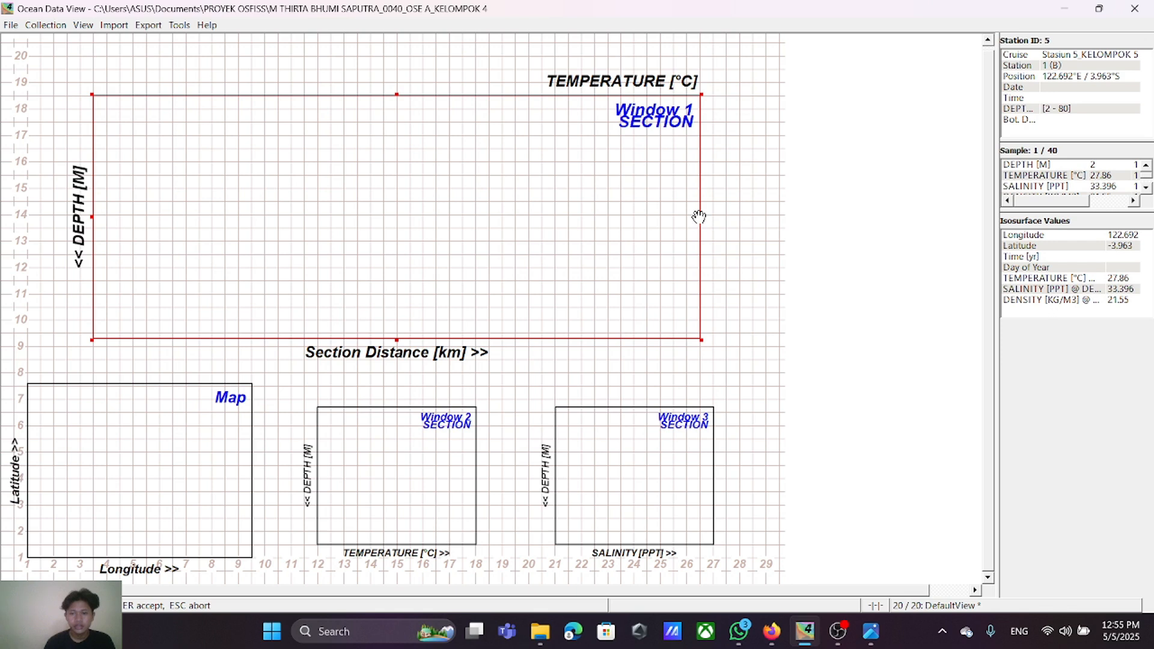
left_click_drag(699, 218, 287, 217)
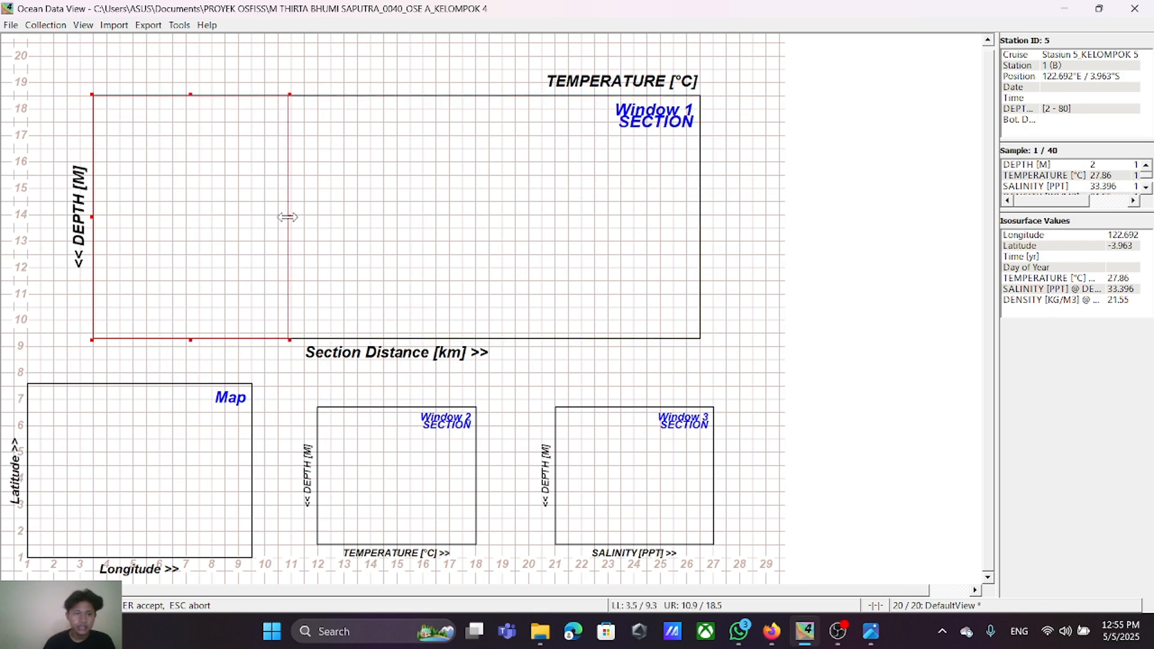
left_click_drag(190, 339, 194, 329)
left_click_drag(202, 244, 160, 226)
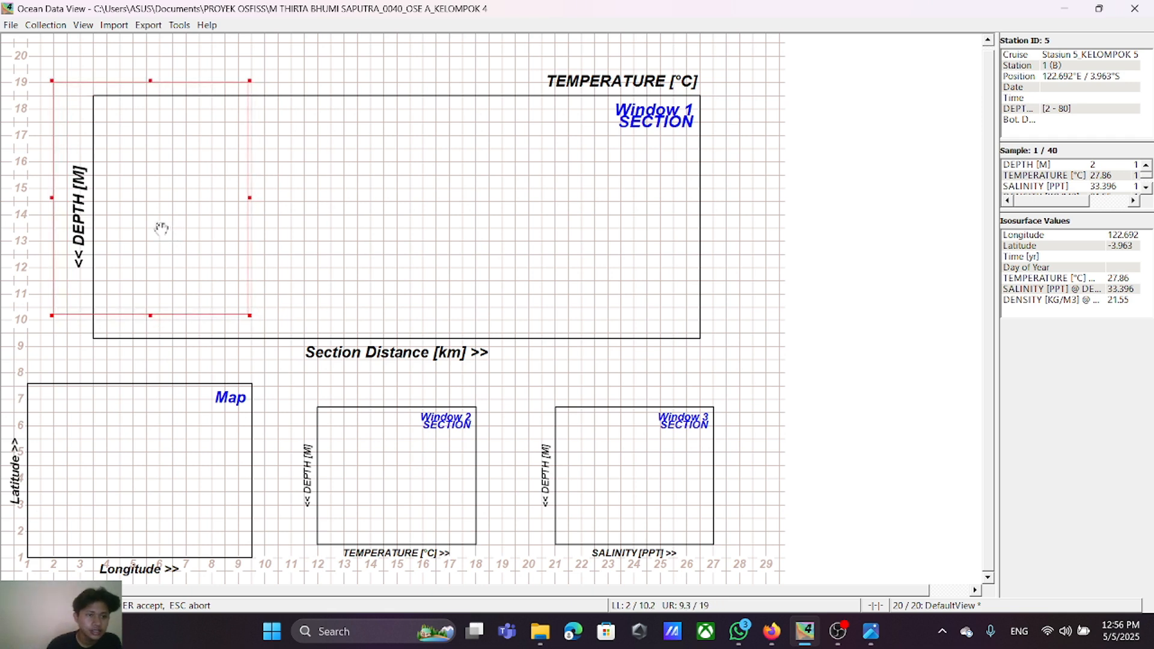
key("Return")
Step: Reduce Window 1 further so it spans from 2/10.5 to 9/19 on the layout grid
right_click(164, 218)
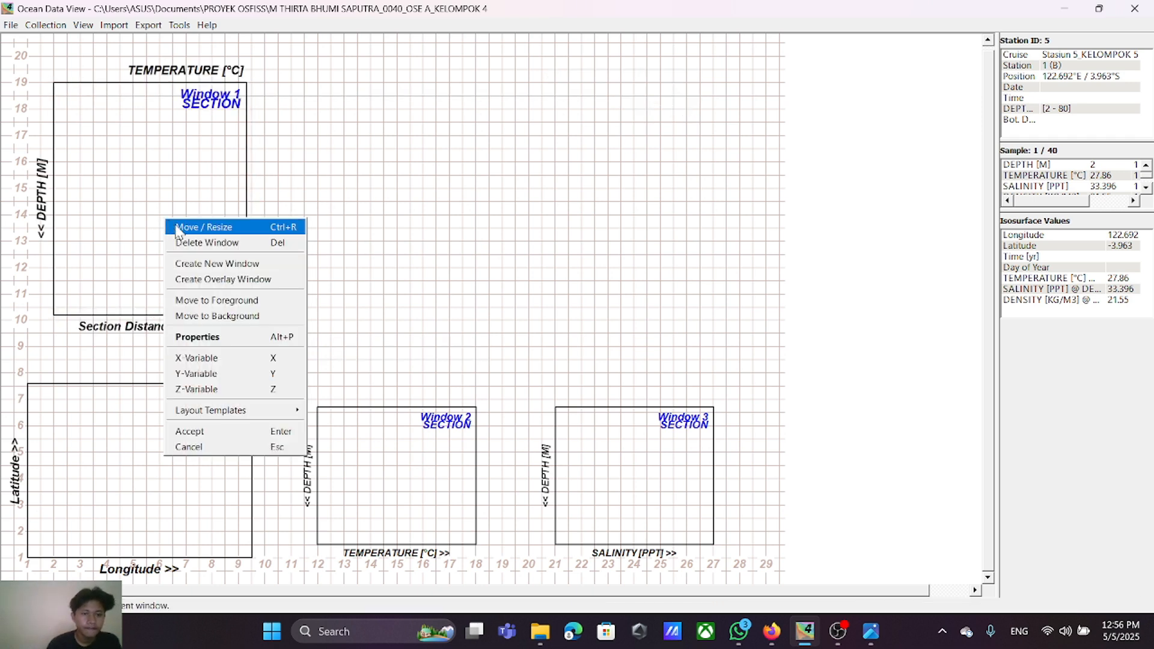
left_click(173, 226)
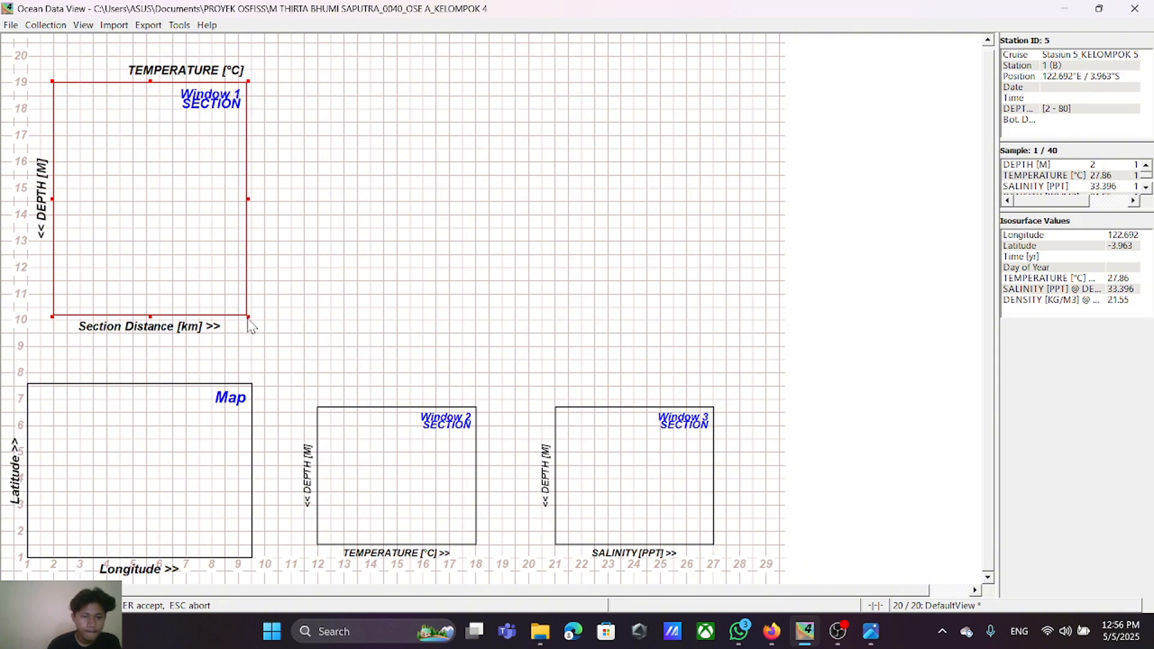
mouse_move(246, 314)
left_mouse_down()
mouse_move(227, 296)
mouse_move(235, 306)
left_mouse_up()
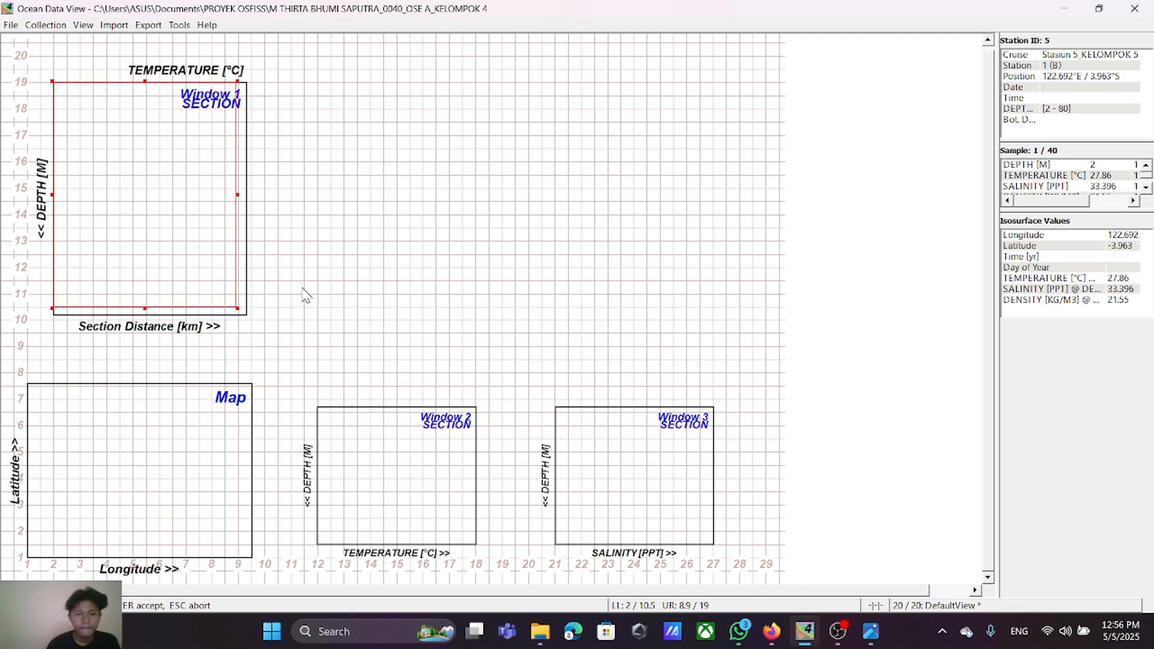
left_click_drag(242, 315, 237, 307)
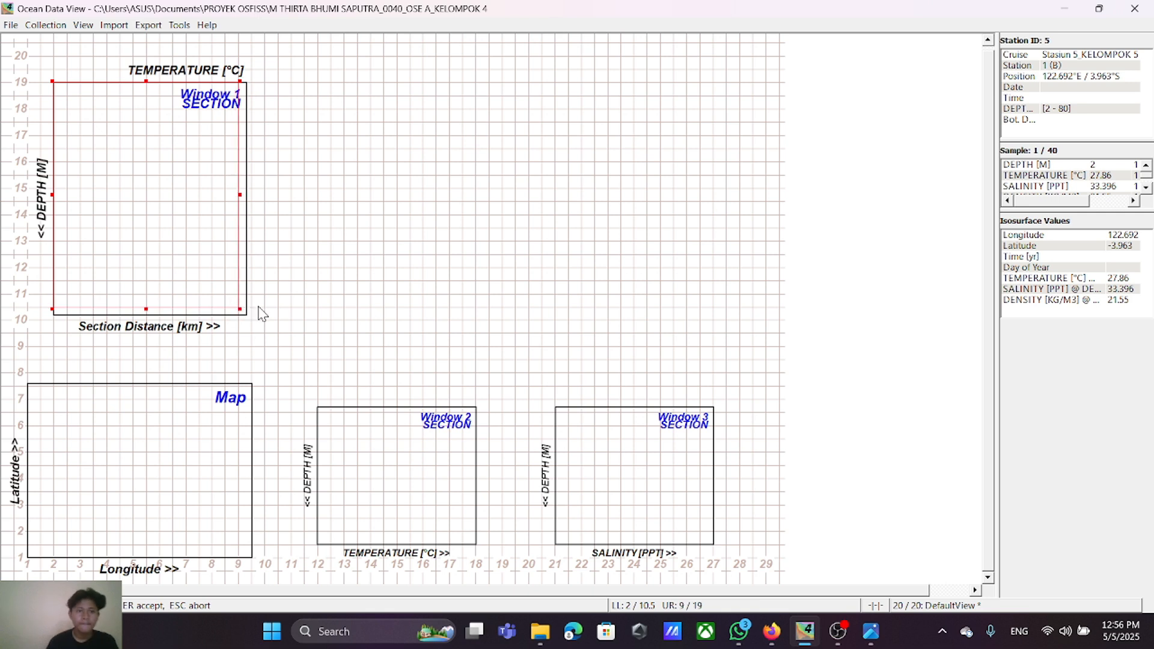
key("Return")
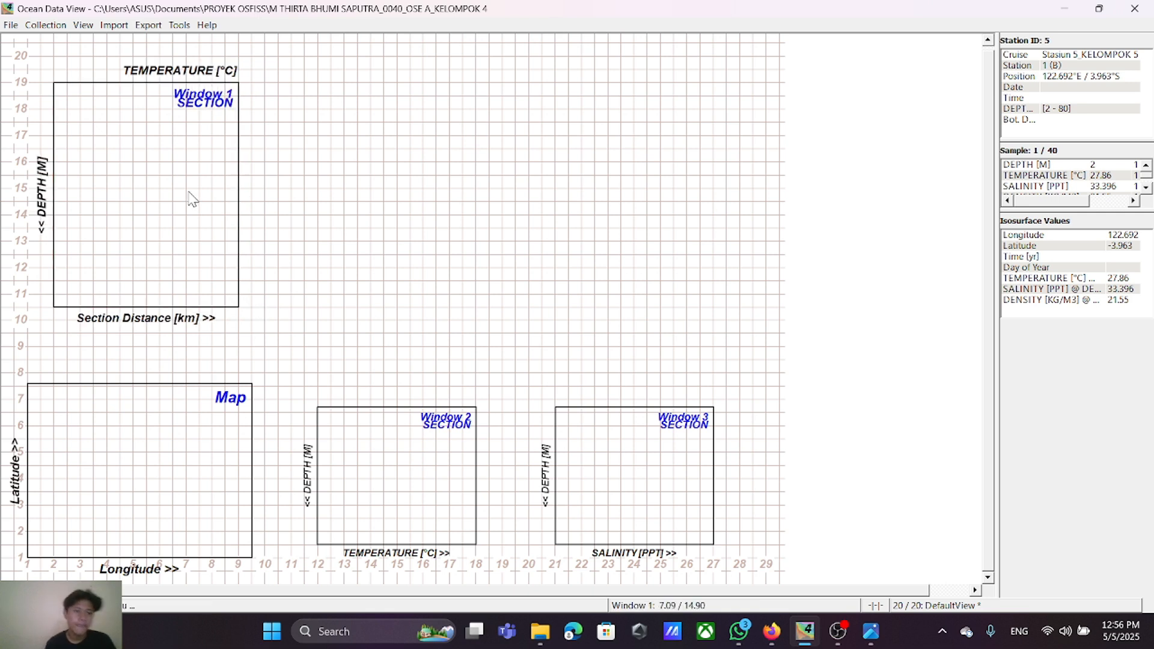
Step: Place Window 3 over Window 1 and enlarge it to the same extent, from 2/10.5 to 9/19
right_click(595, 454)
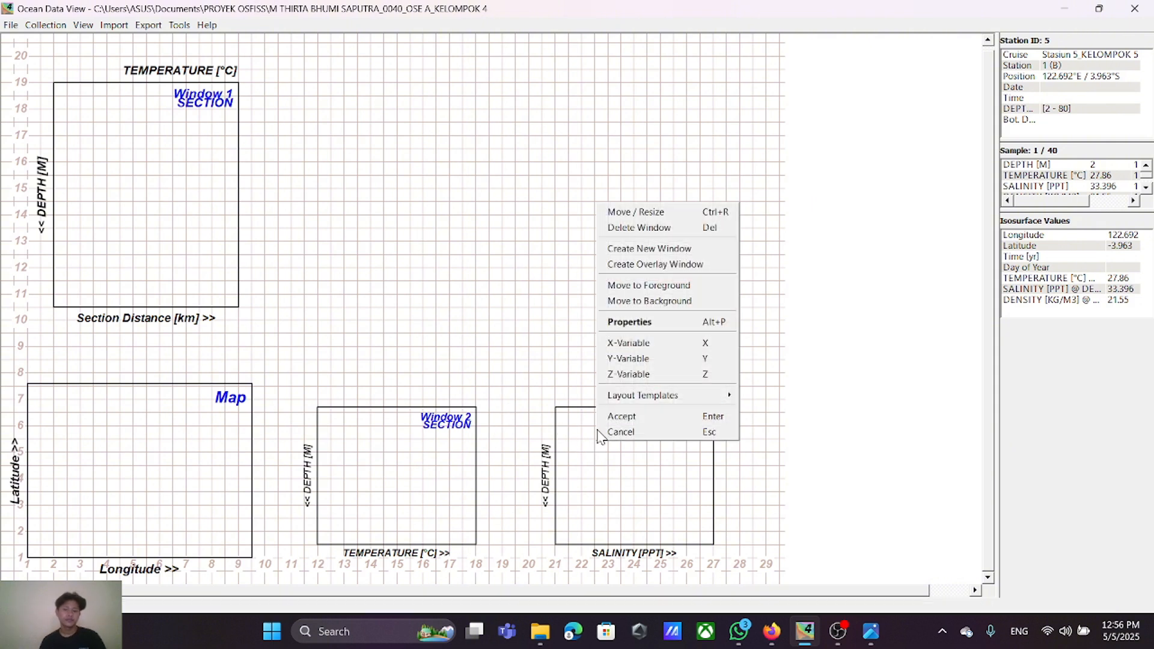
left_click(610, 210)
left_click_drag(623, 456, 124, 133)
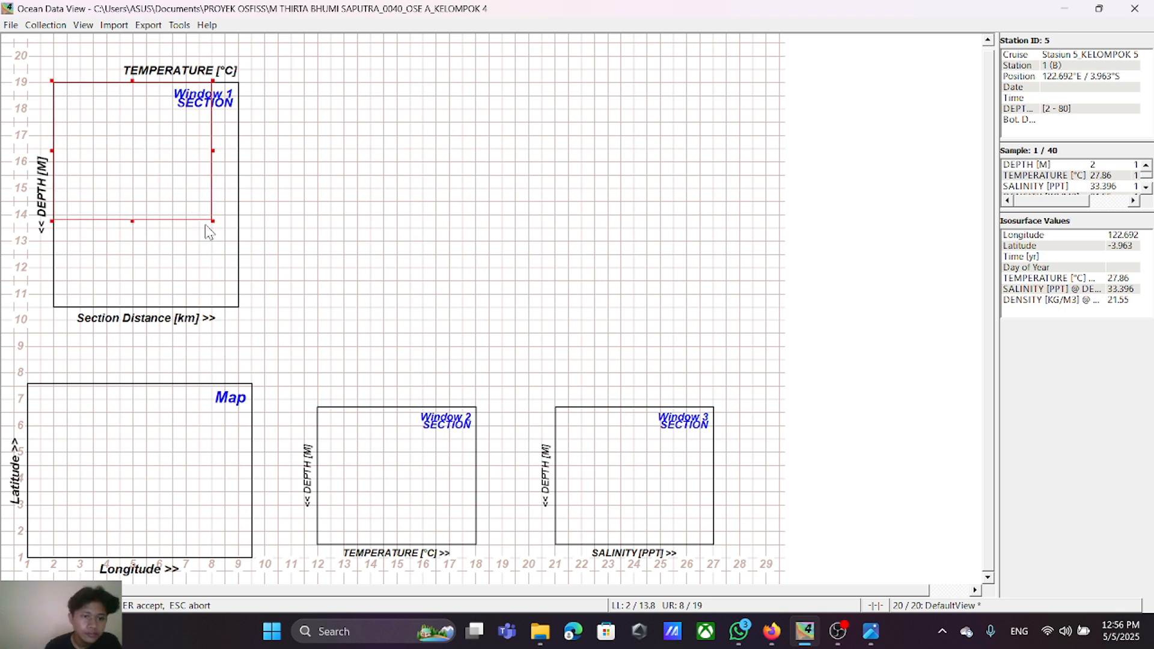
left_click_drag(210, 220, 240, 309)
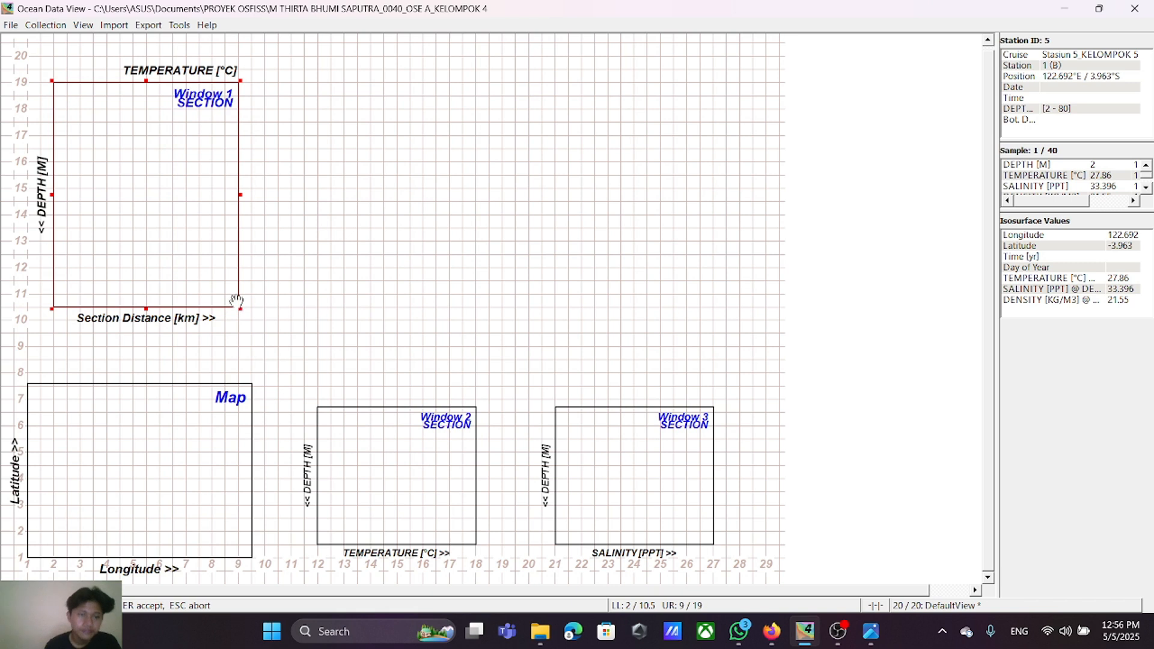
key("Return")
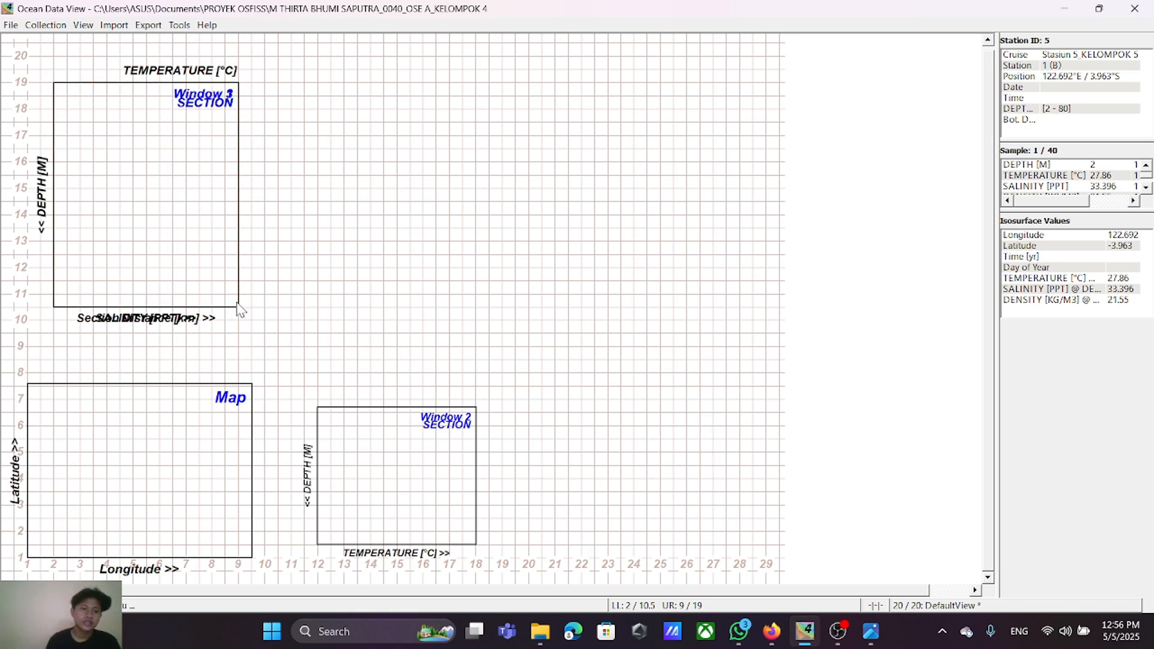
Step: Move Window 3 beside Window 1 so it spans from x 12 to 19 at the same height
right_click(154, 188)
left_click(186, 193)
left_click_drag(126, 181, 389, 186)
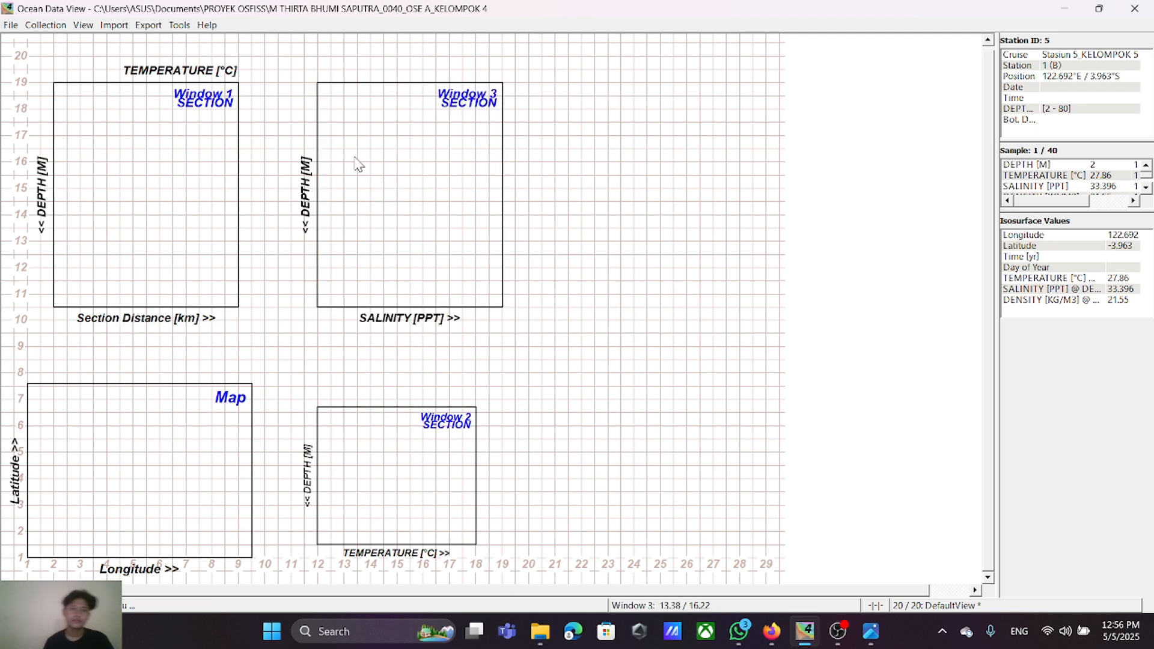
Step: Move Window 2 over Window 3 and enlarge it to span from 12/10.5 to 19/19 on the layout grid
right_click(365, 462)
left_click(387, 233)
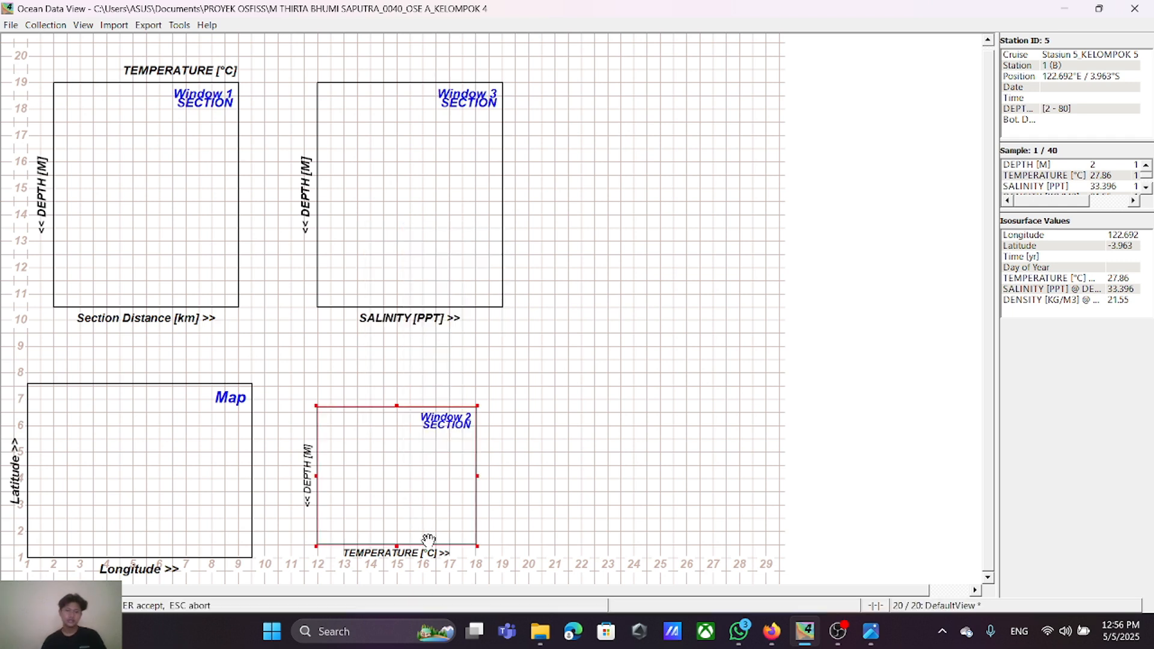
left_click_drag(424, 504, 425, 183)
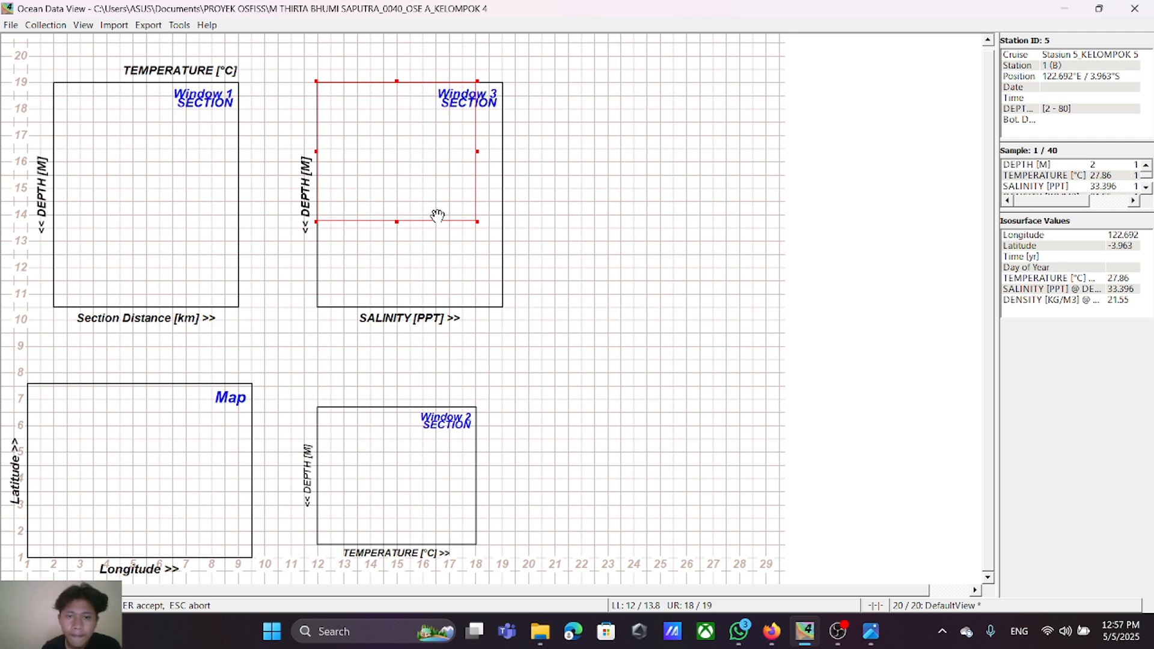
left_click_drag(477, 222, 501, 306)
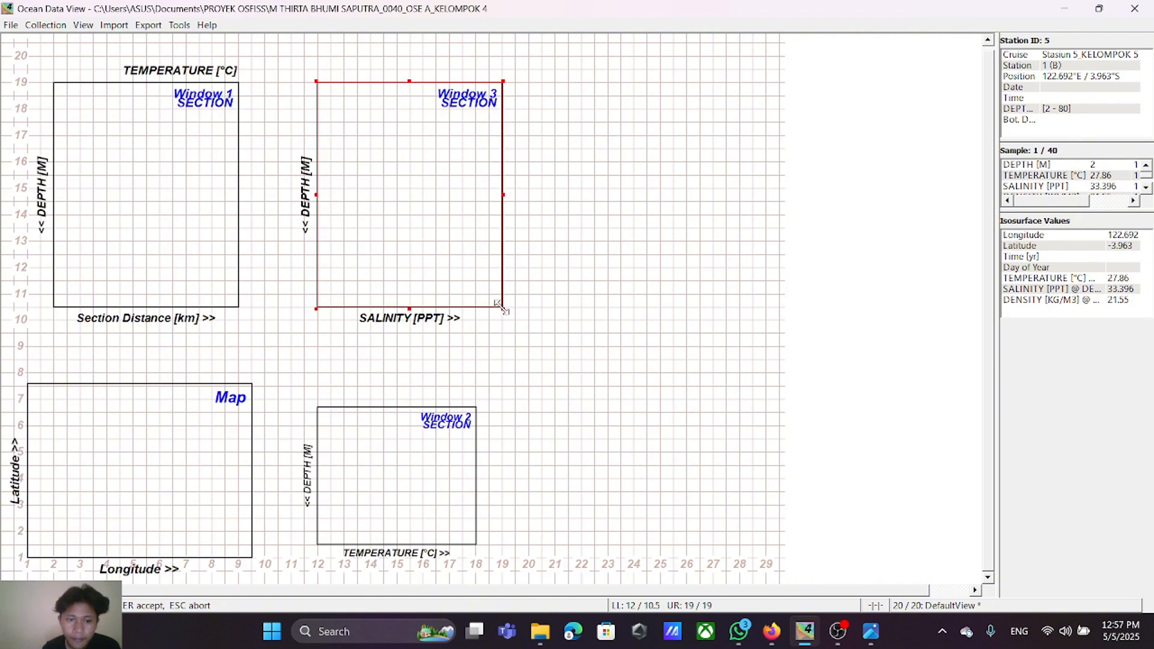
key("Return")
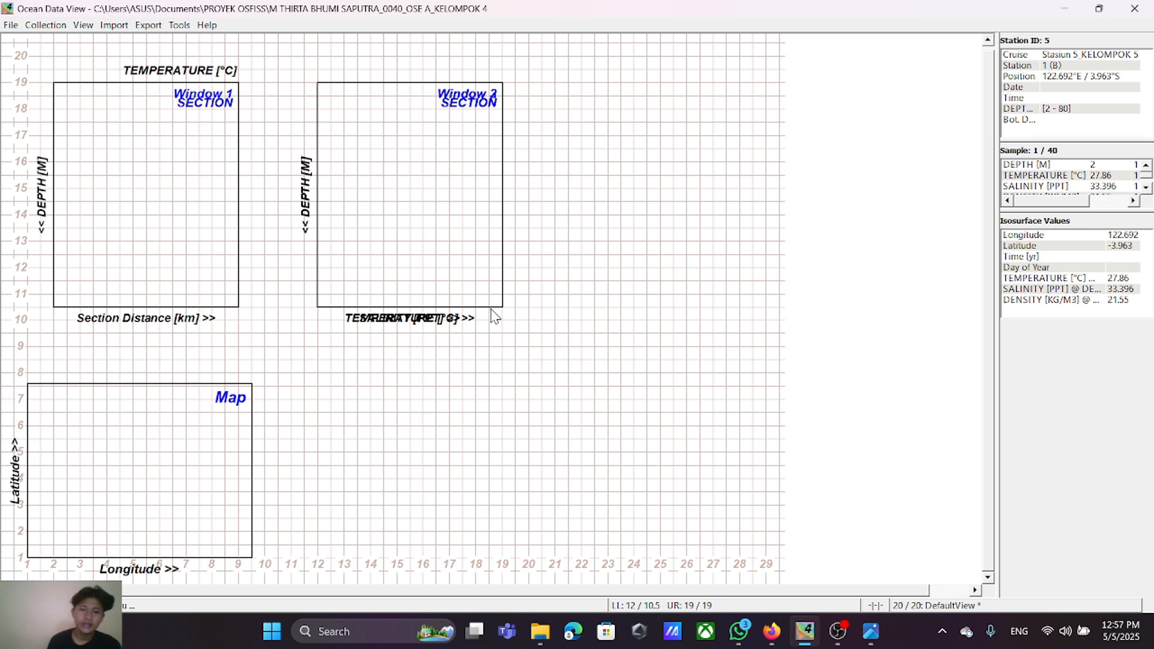
Step: Move Window 3 to the far side of Window 2 so it spans from 22.5/10.5 to 29.5/19
right_click(381, 188)
left_click(402, 201)
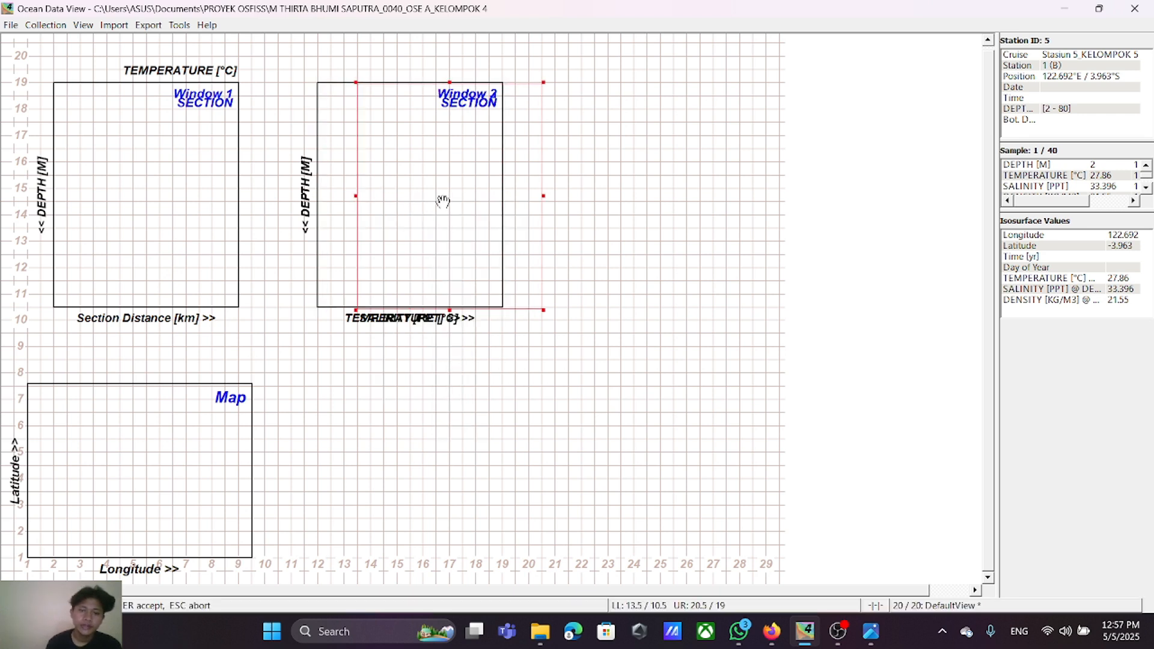
left_click_drag(442, 201, 679, 202)
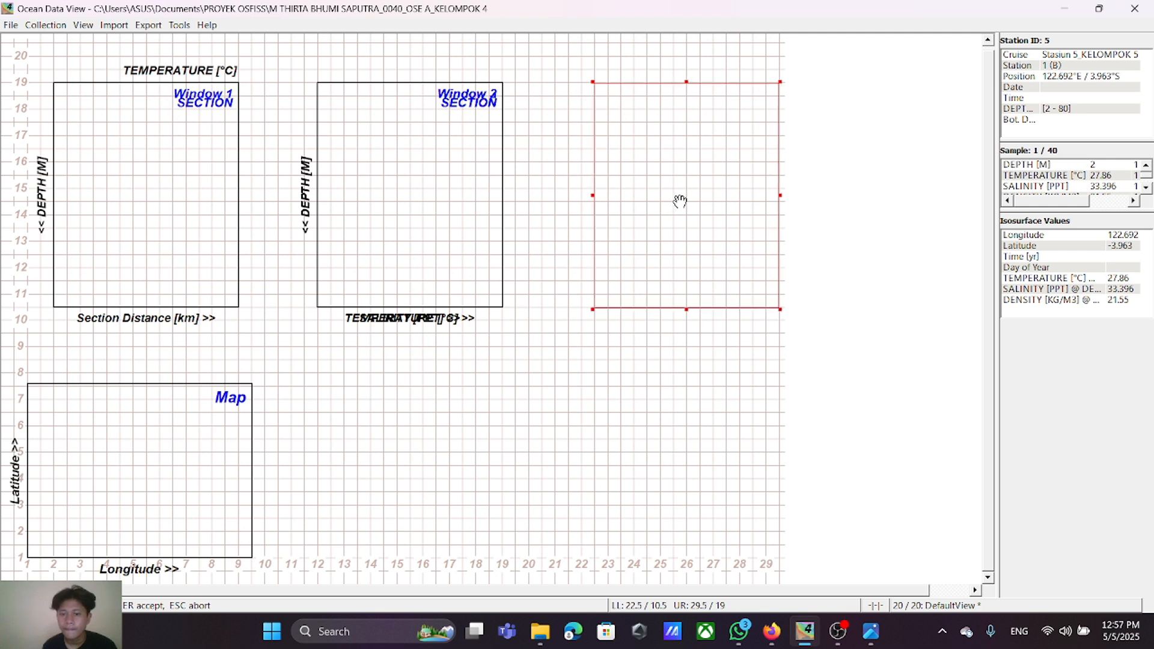
key("Return")
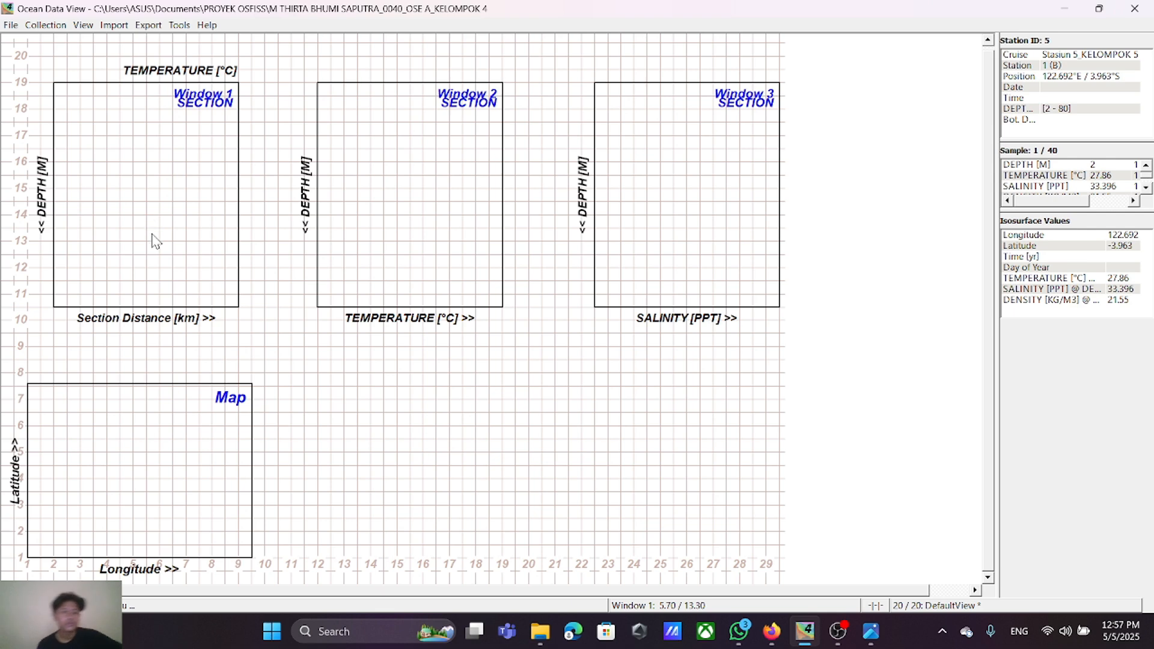
Step: Review Window 1's X and Z variables, accepting Section Distance [km] for X and TEMPERATURE [°C] for Z
right_click(152, 176)
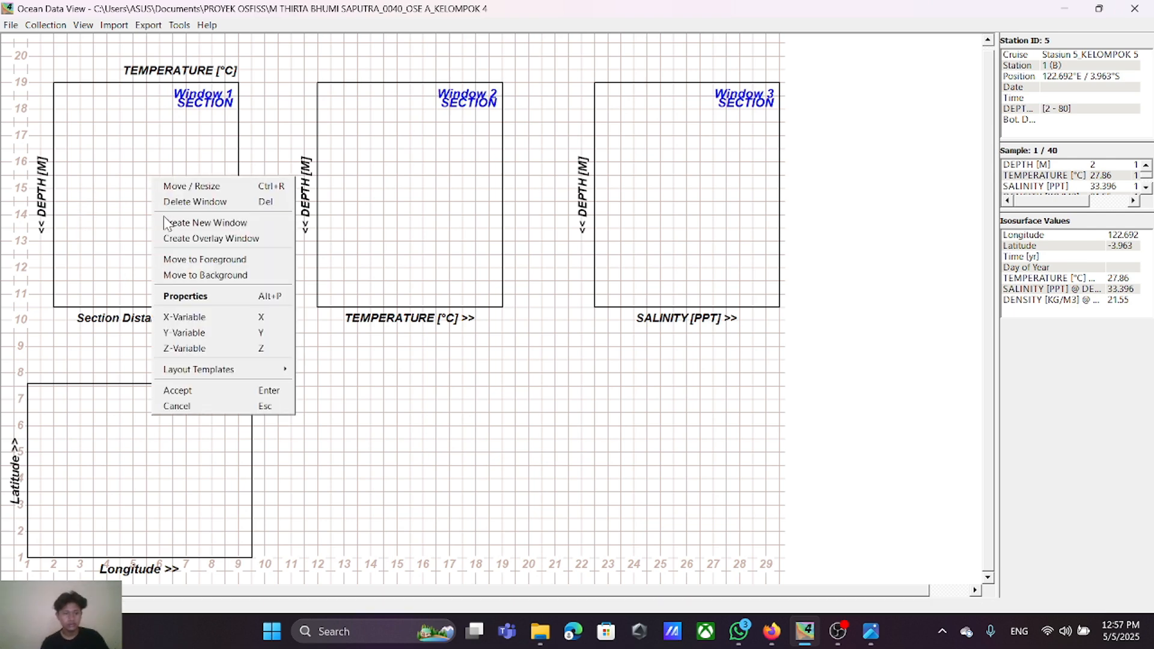
left_click(220, 323)
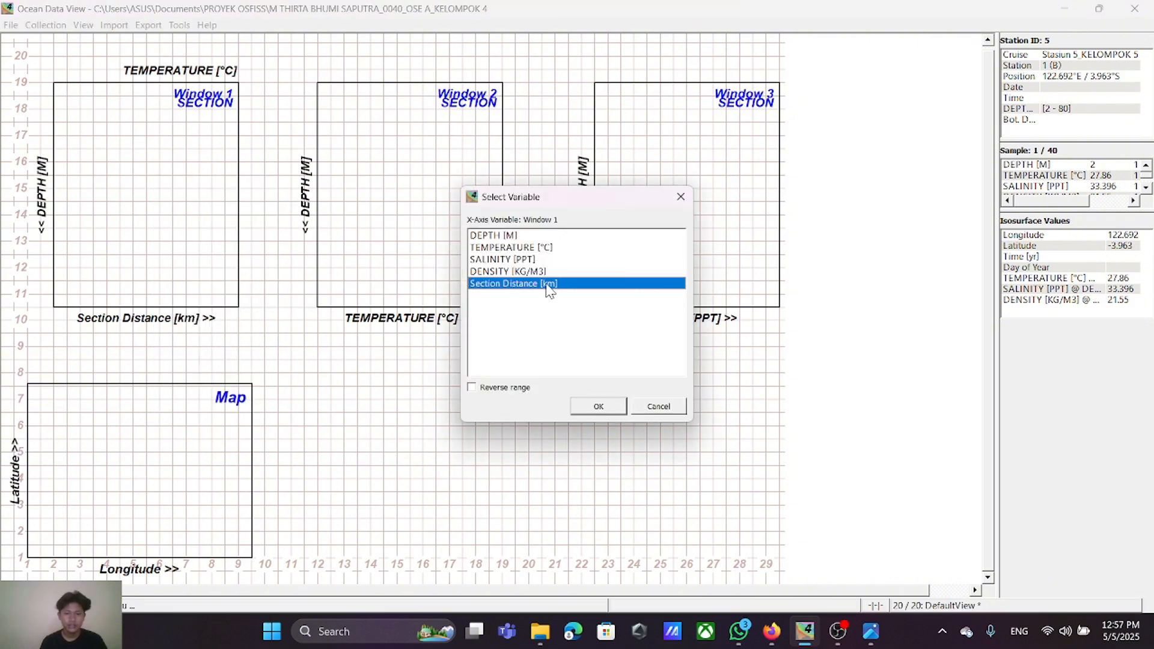
left_click(599, 406)
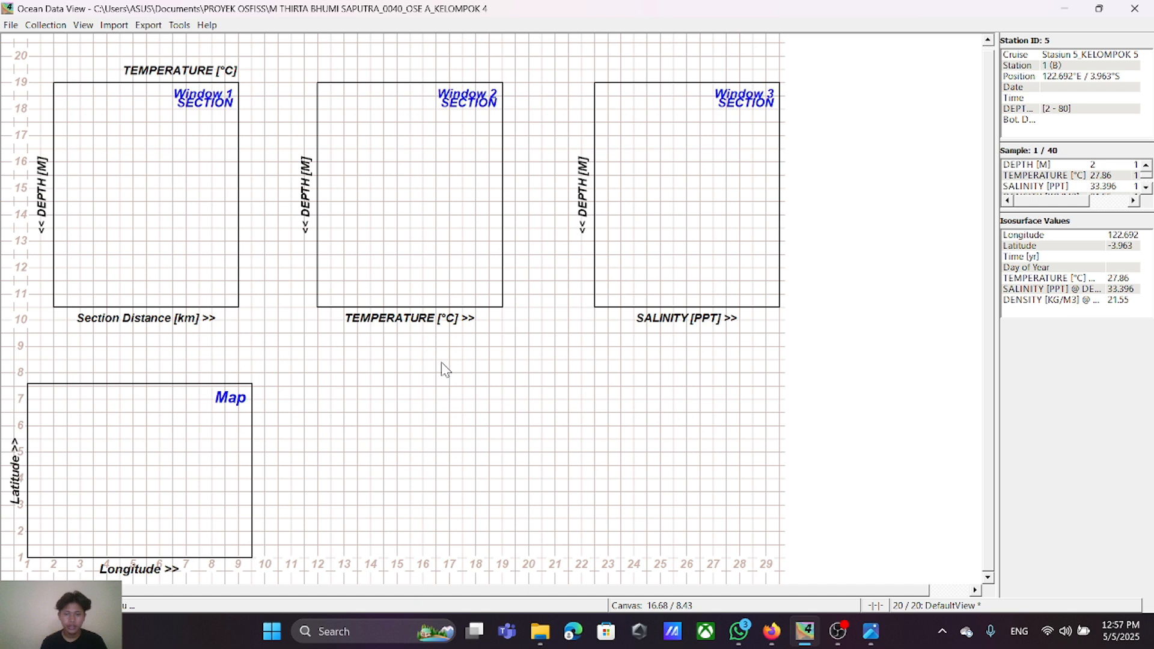
right_click(186, 157)
left_click(230, 331)
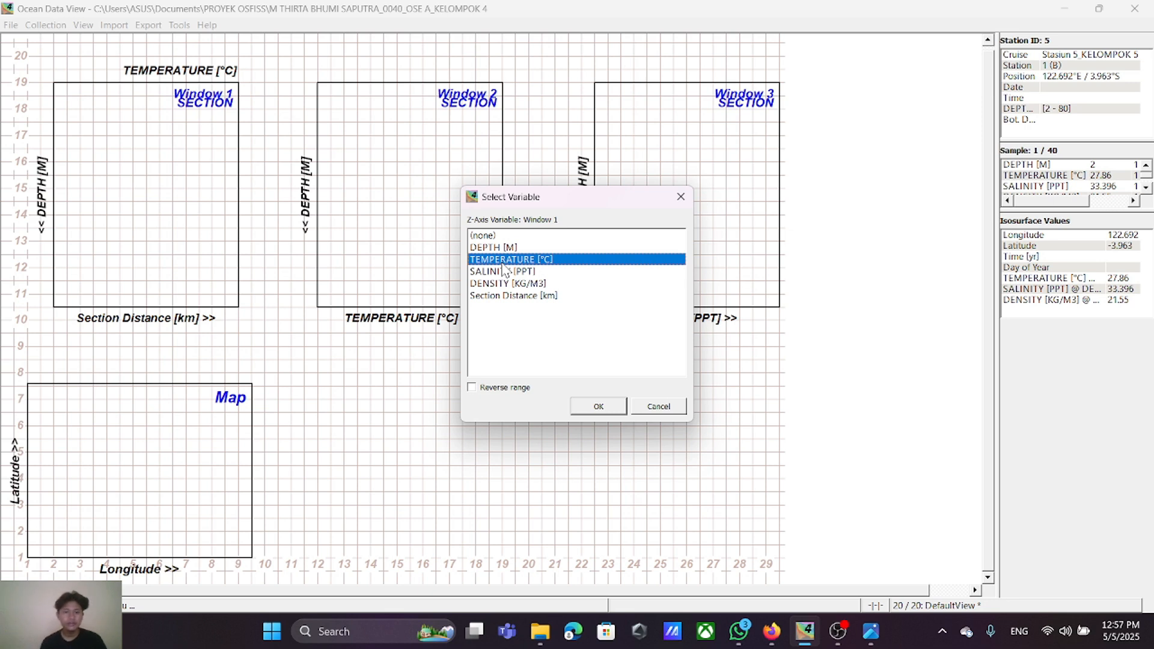
left_click(590, 406)
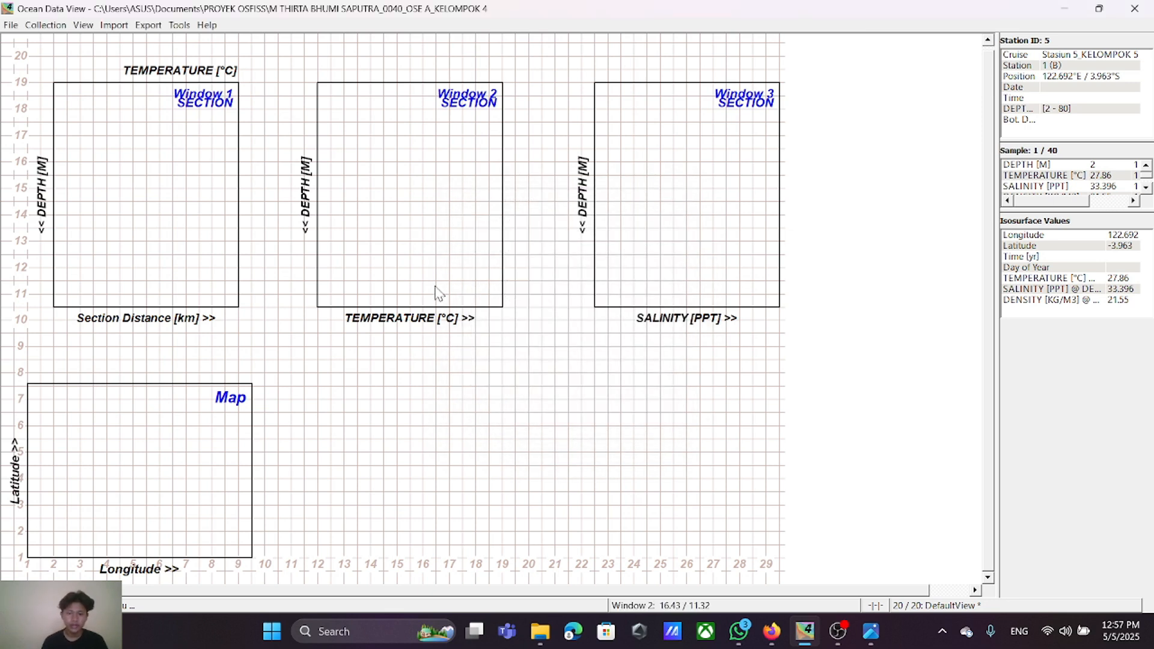
Step: Set Window 2's X variable to Section Distance [km] and its Z variable to SALINITY [PPT]
right_click(390, 171)
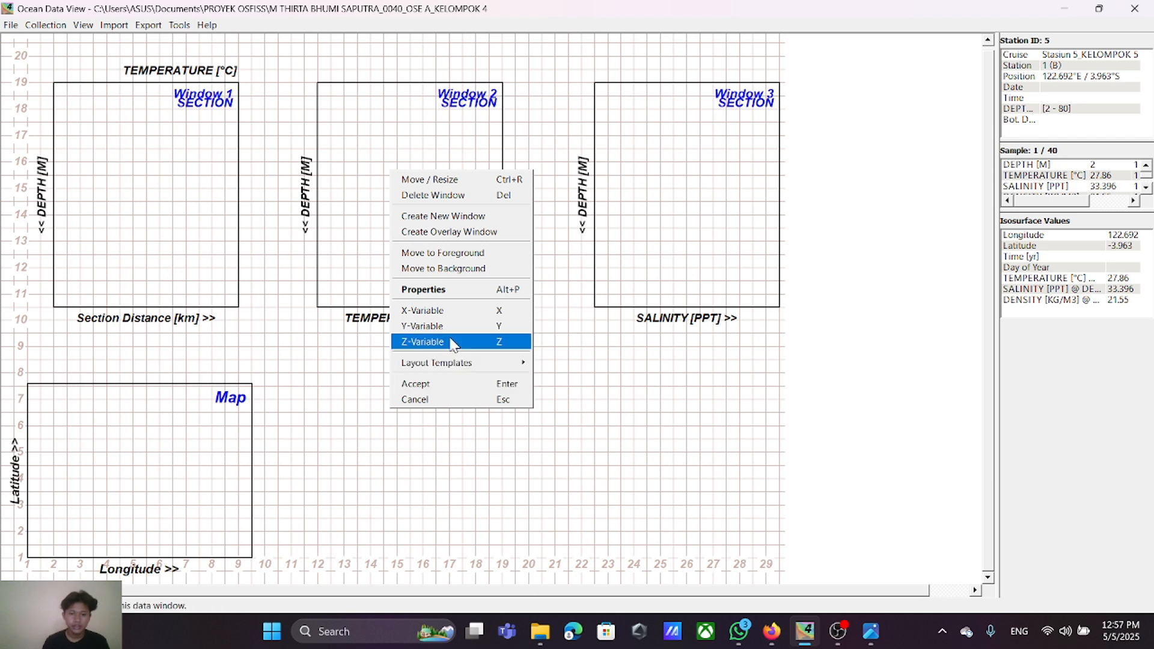
left_click(433, 310)
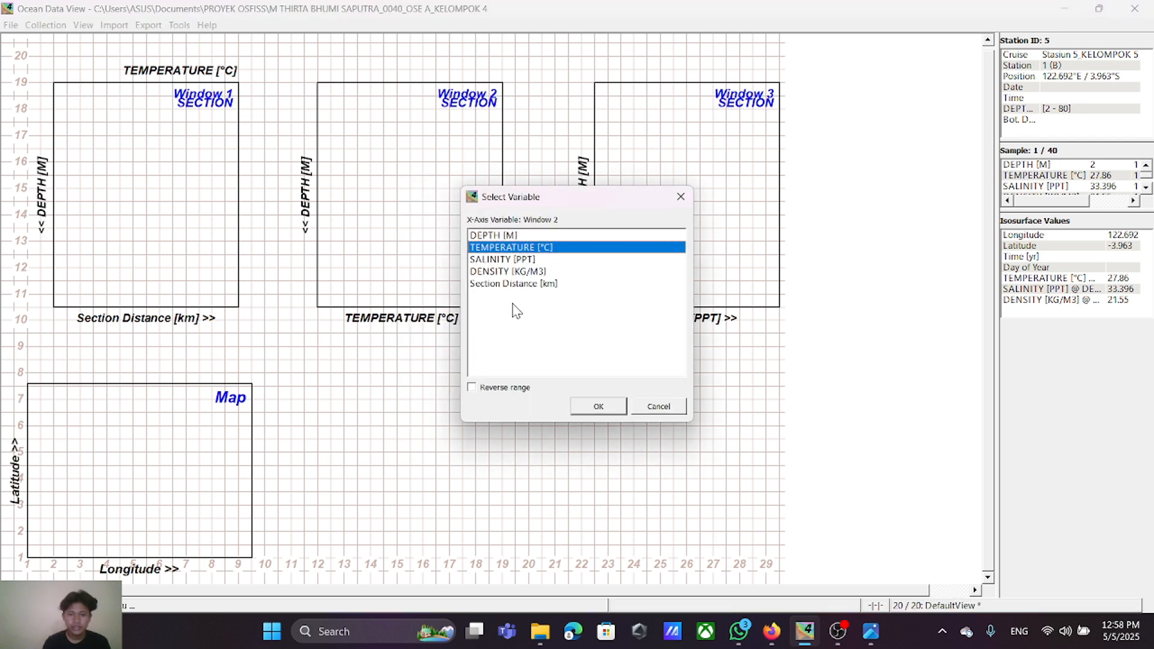
left_click(516, 283)
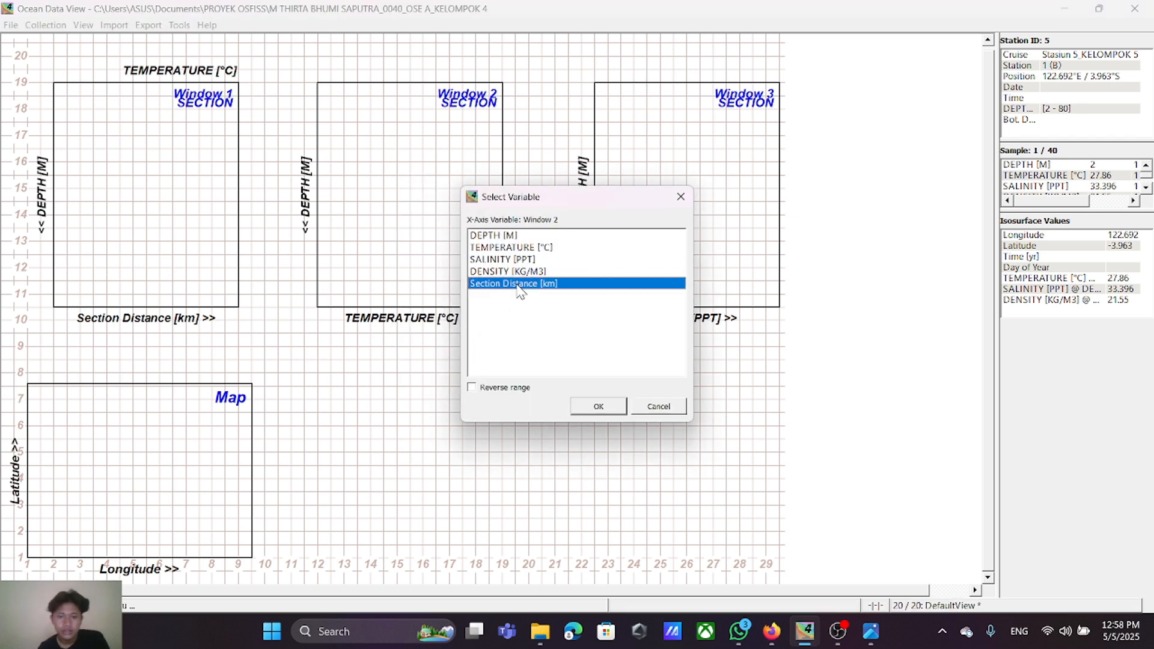
left_click(592, 406)
right_click(401, 163)
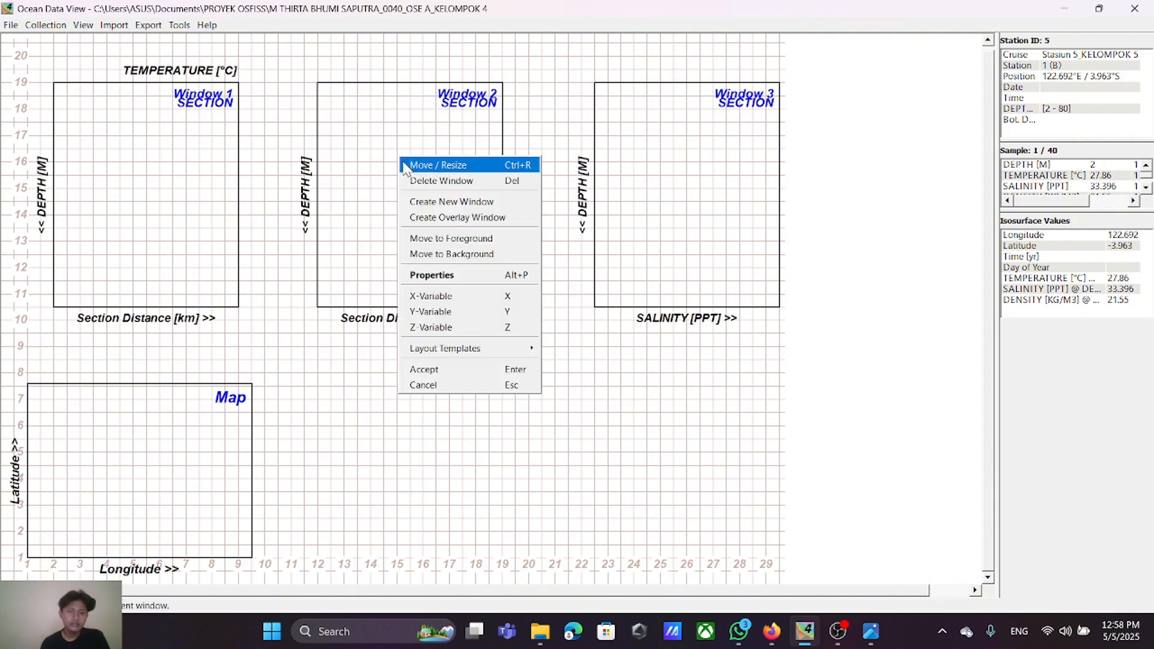
left_click(427, 328)
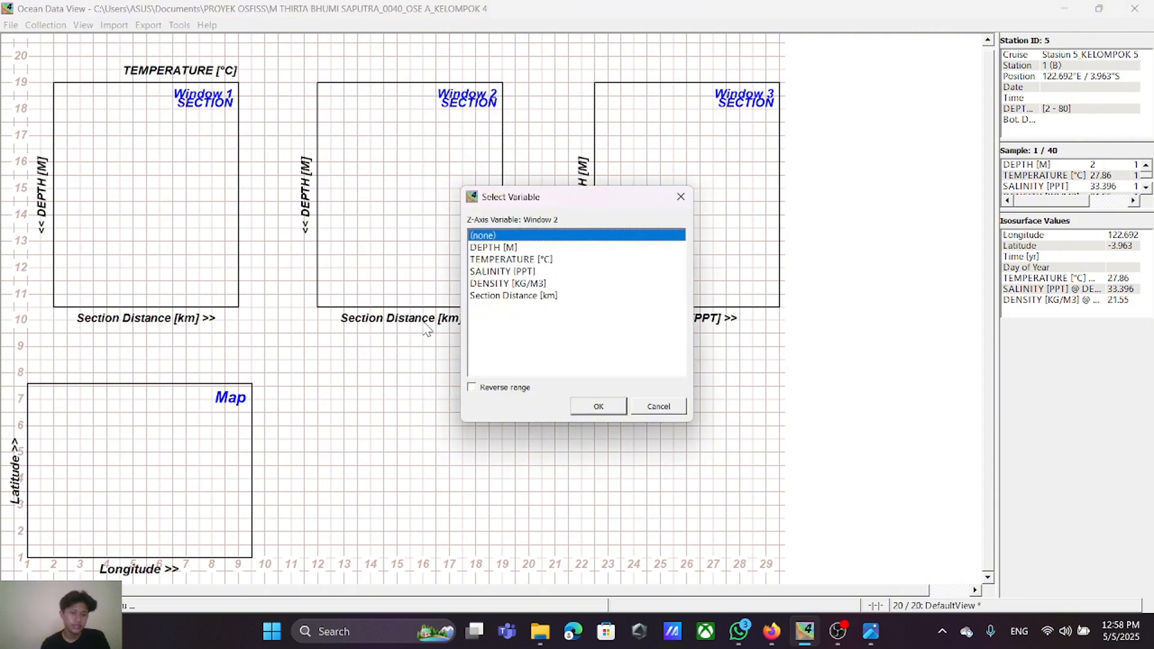
left_click(510, 272)
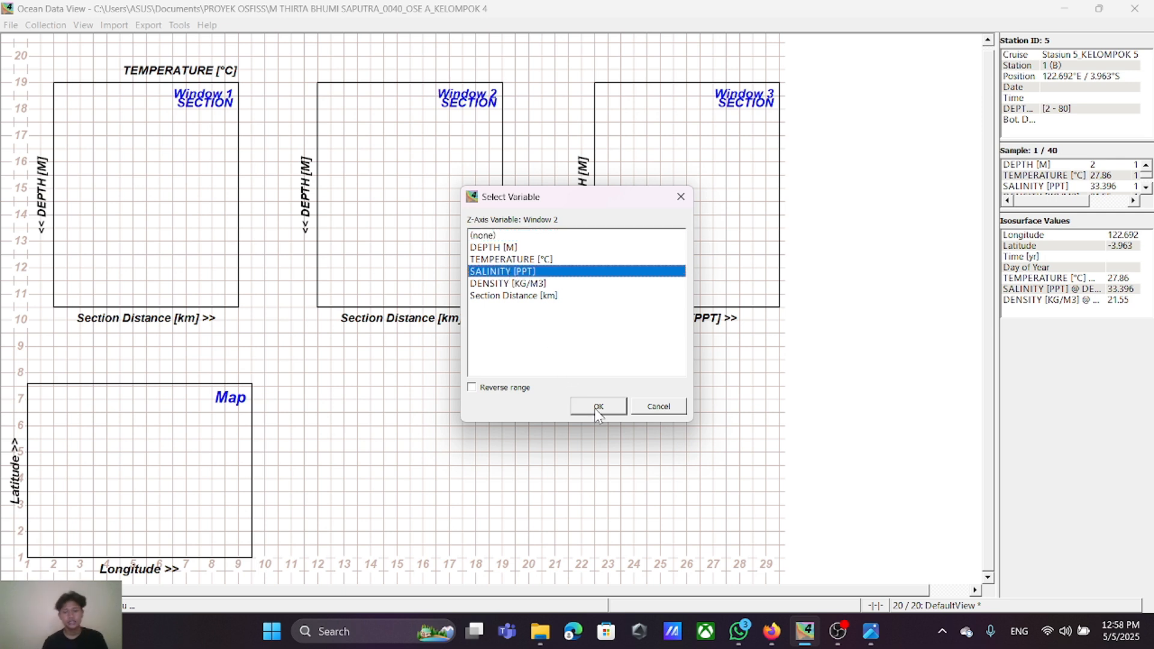
left_click(599, 409)
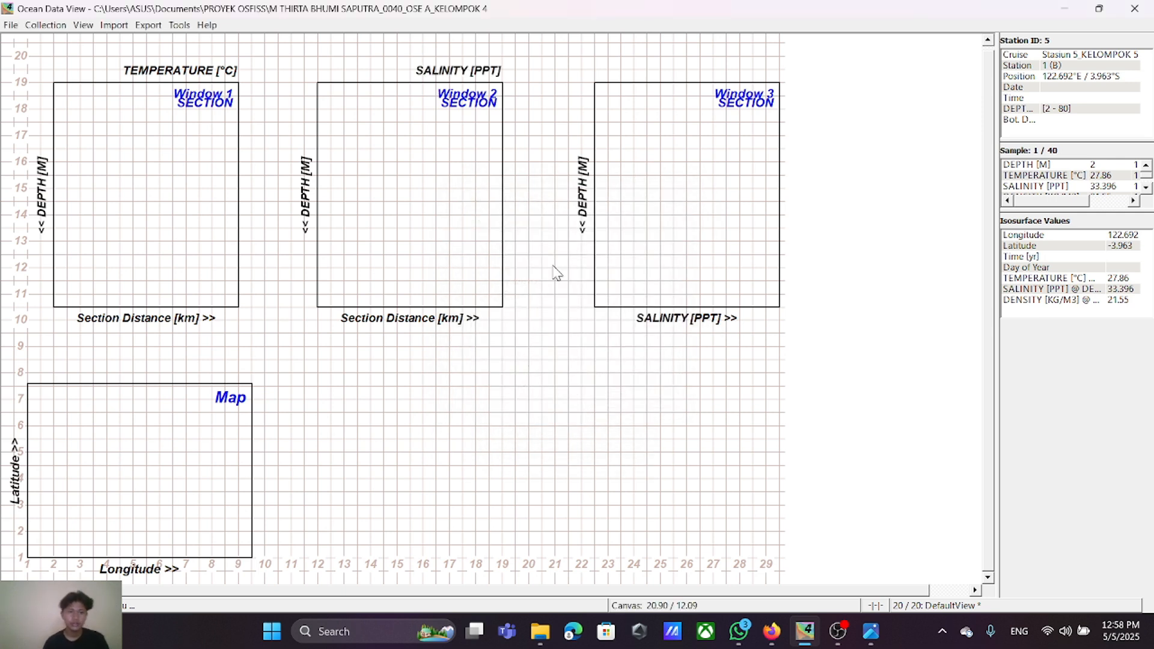
Step: Set Window 3's X variable to Section Distance [km] and its Z variable to DENSITY [KG/M3]
right_click(744, 174)
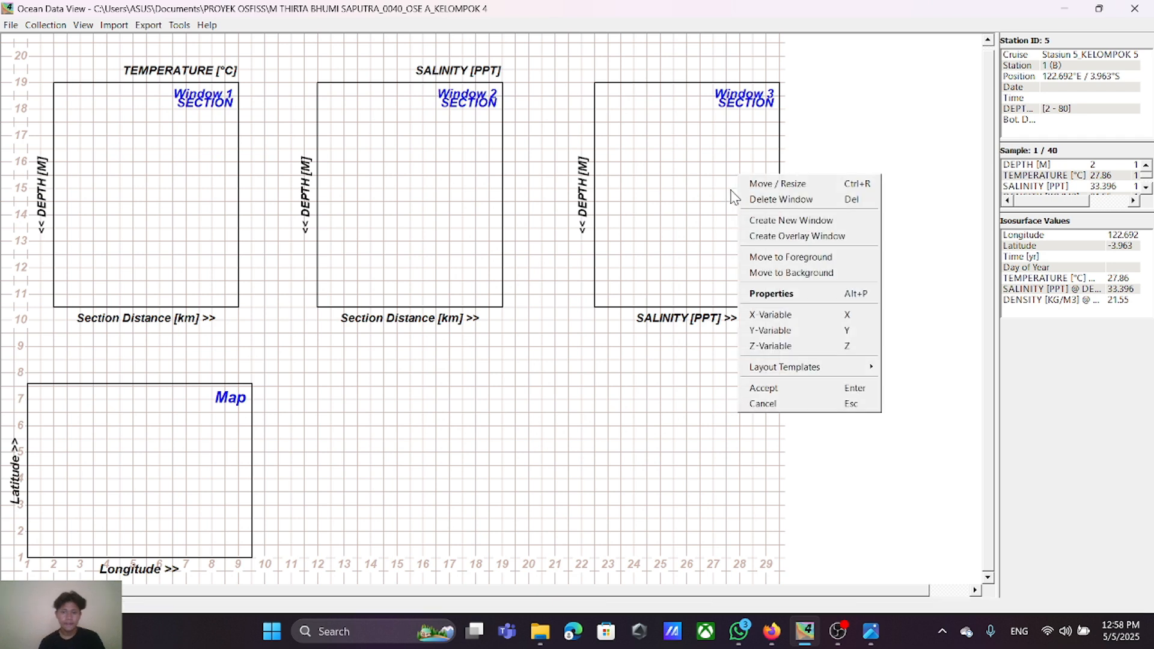
left_click(806, 314)
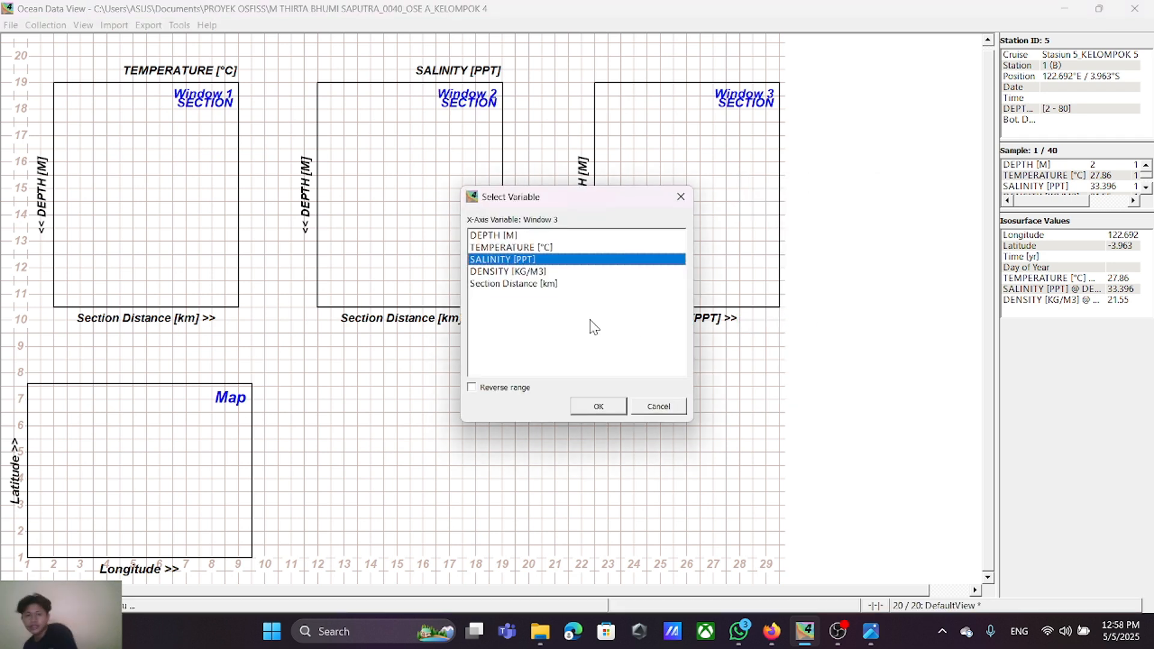
left_click(535, 283)
left_click(604, 408)
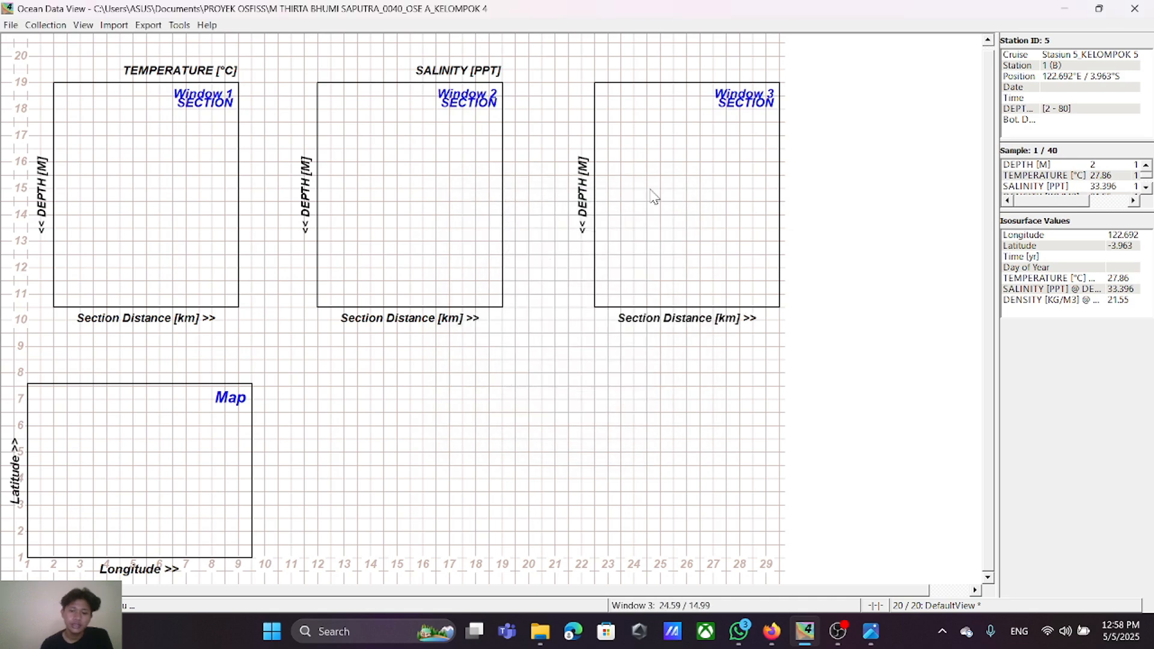
right_click(652, 179)
left_click(698, 349)
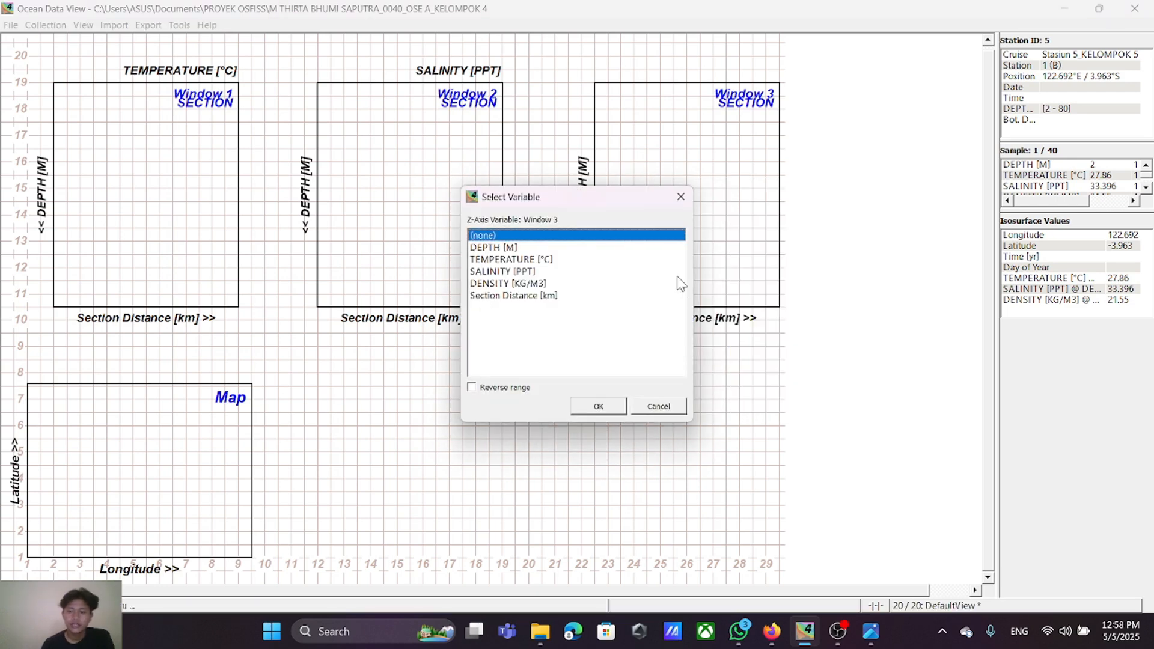
left_click(539, 284)
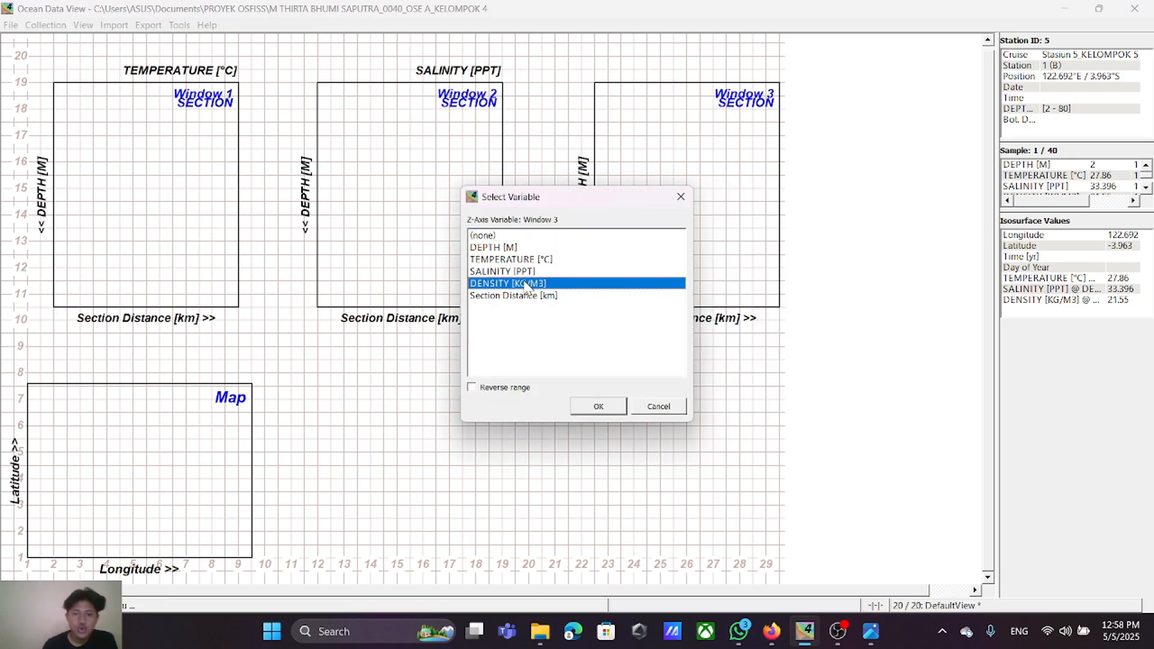
left_click(592, 410)
Step: Move and widen the map beneath the plot windows to span from 9.5/1.9 to 22/8.5, and apply the window layout
right_click(155, 487)
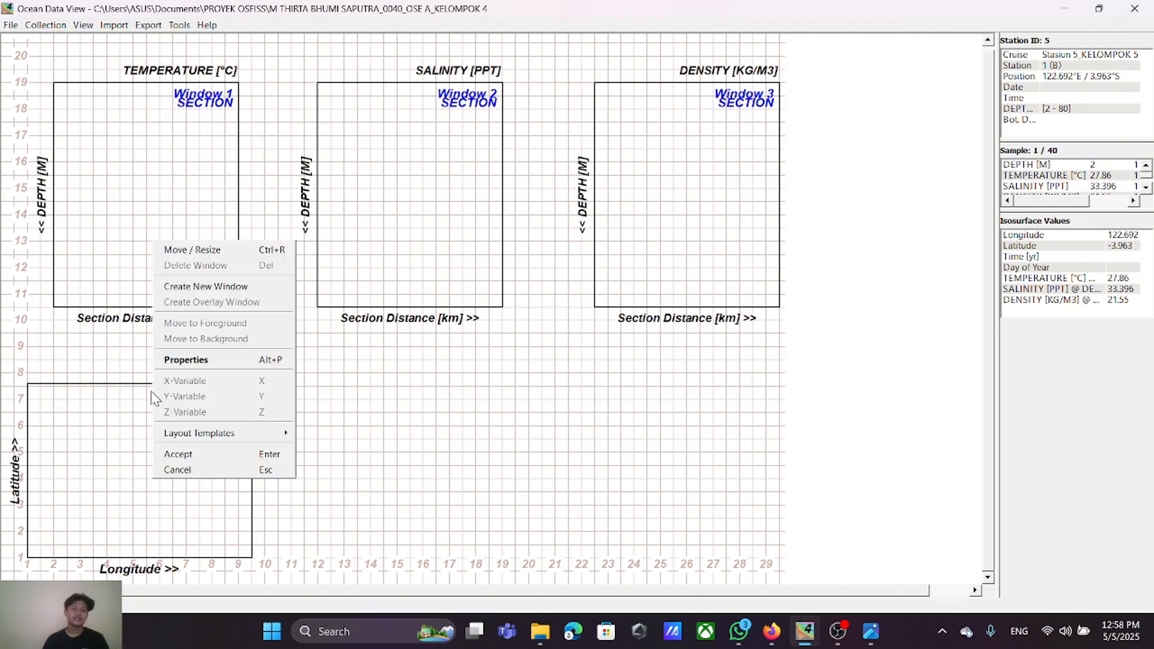
left_click(192, 251)
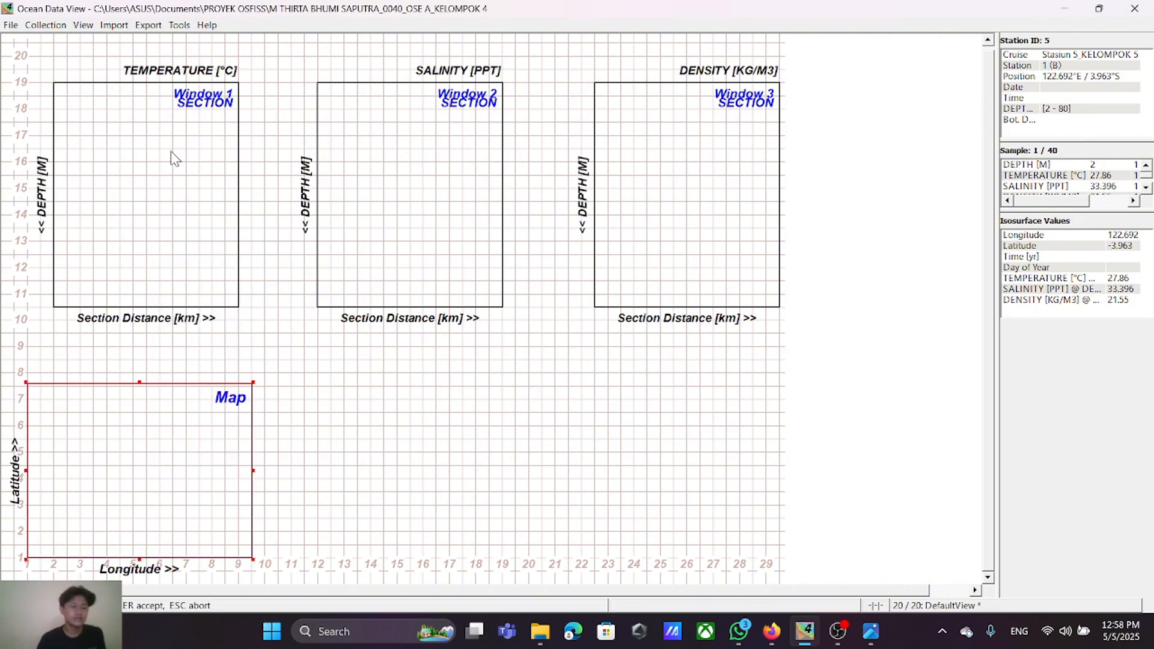
left_click_drag(187, 472, 457, 446)
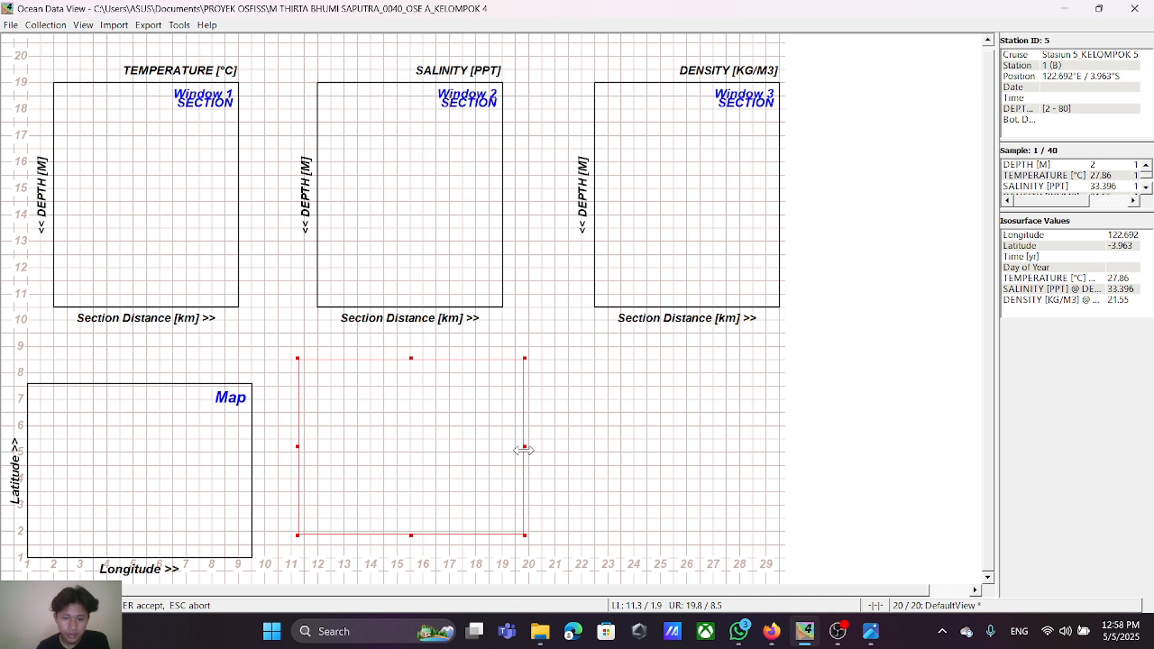
left_click_drag(525, 447, 582, 453)
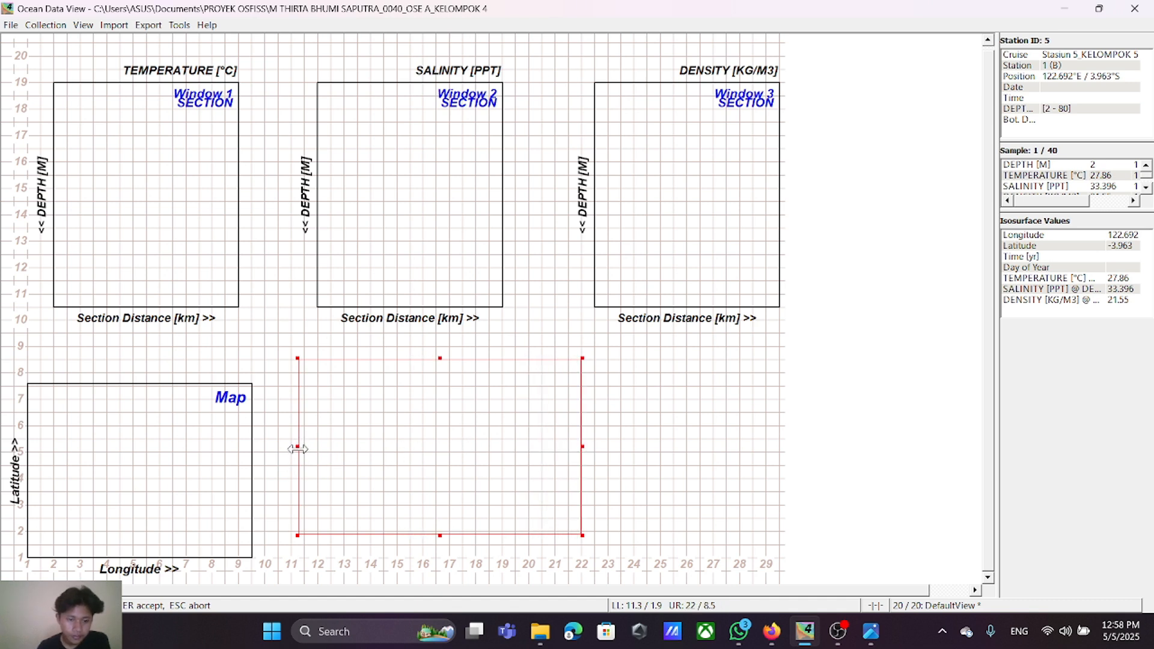
left_click_drag(297, 449, 251, 452)
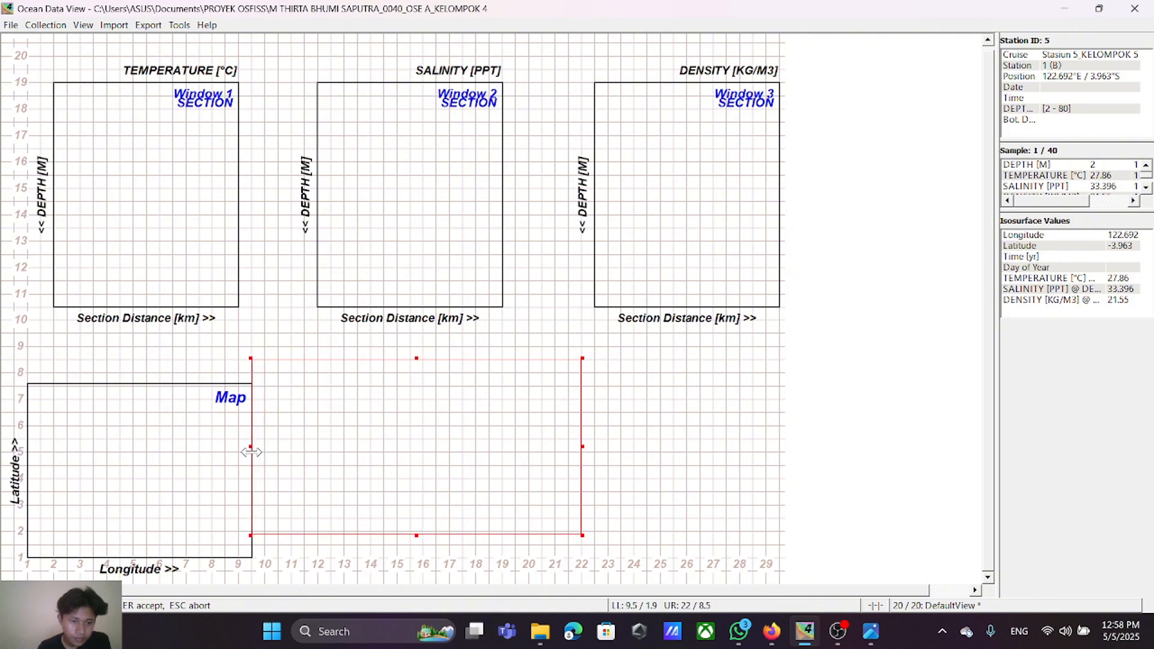
key("Return")
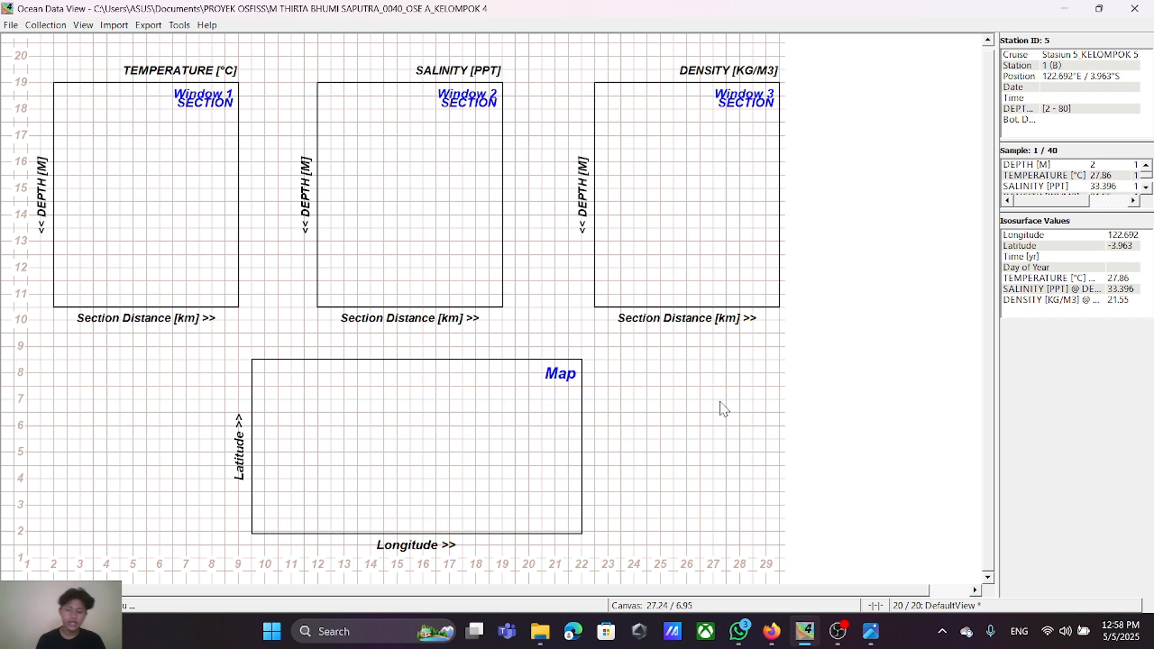
key("Return")
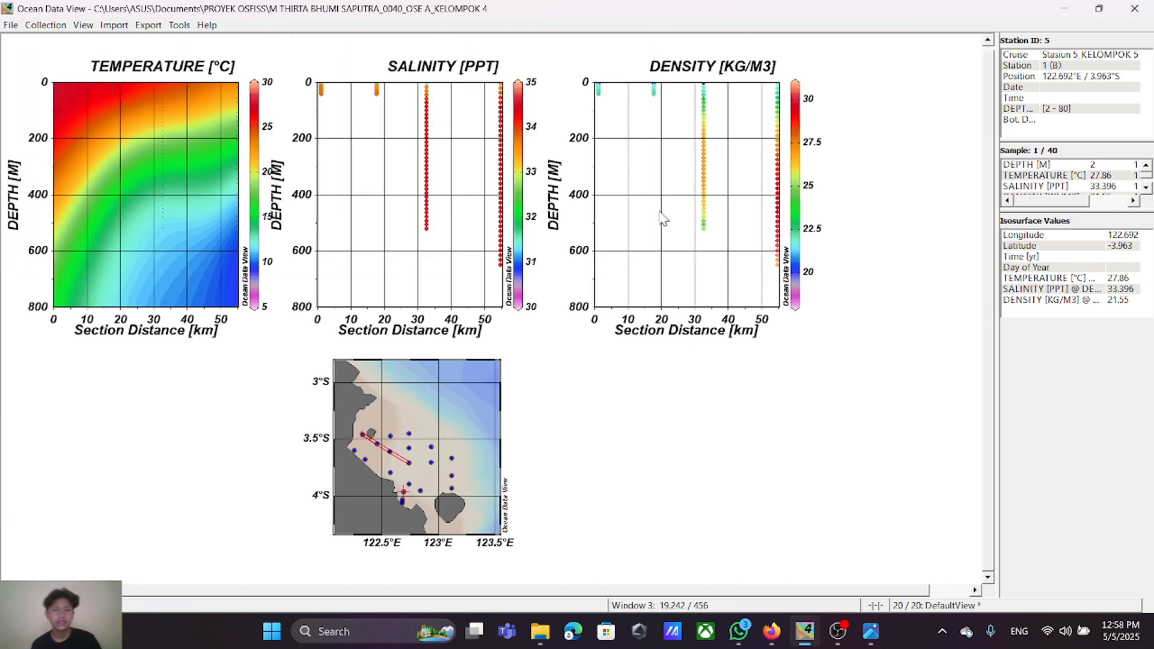
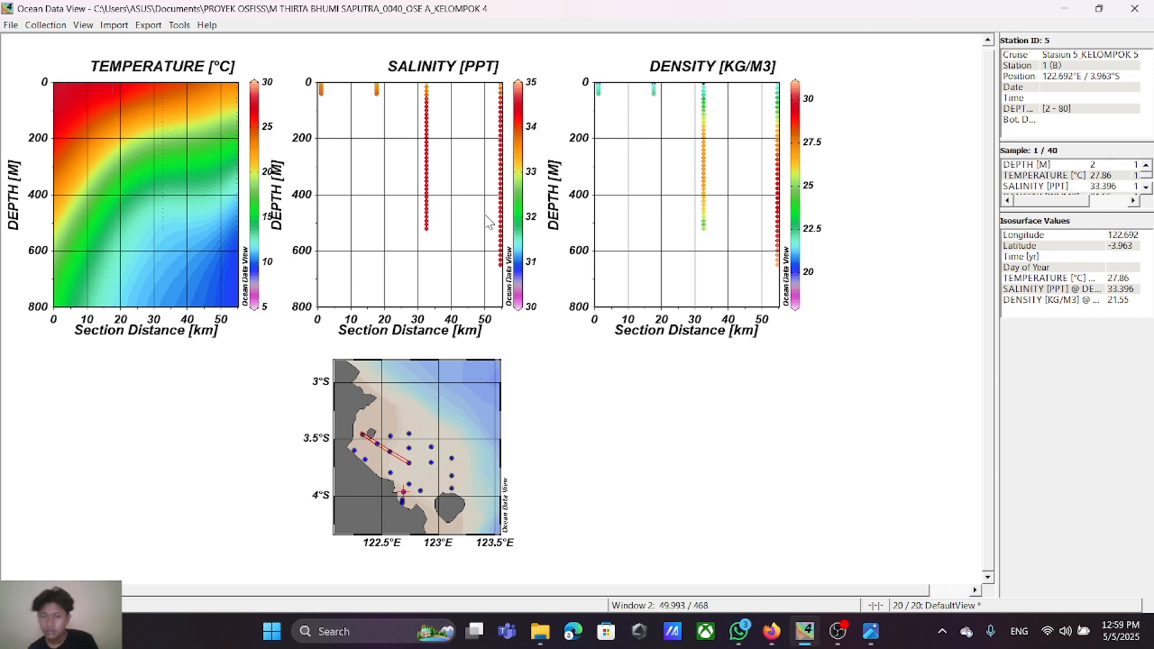
Step: Switch Window 2's display style from original data to a gridded field with VG gridding and apply it to all windows
right_click(403, 170)
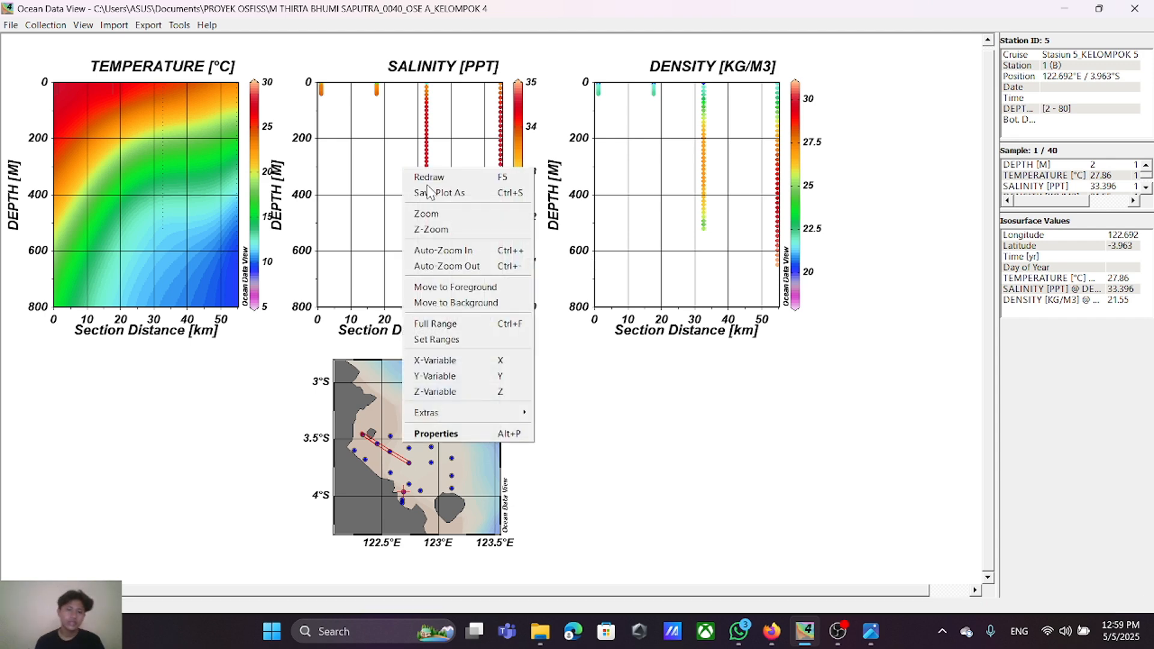
left_click(477, 432)
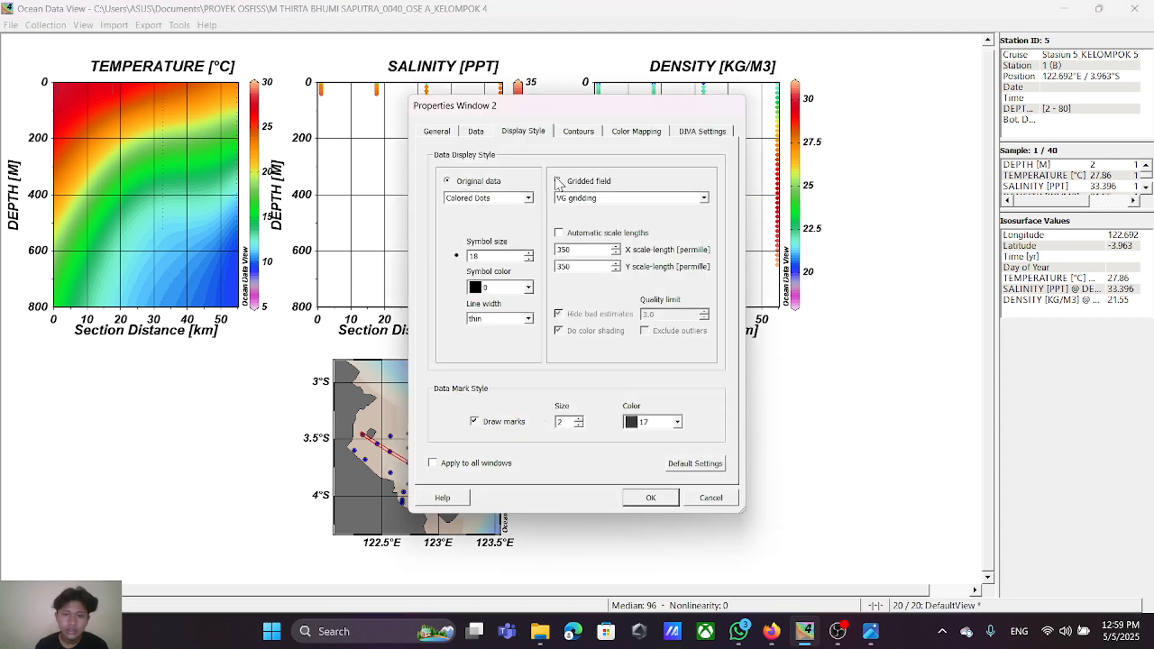
left_click(557, 180)
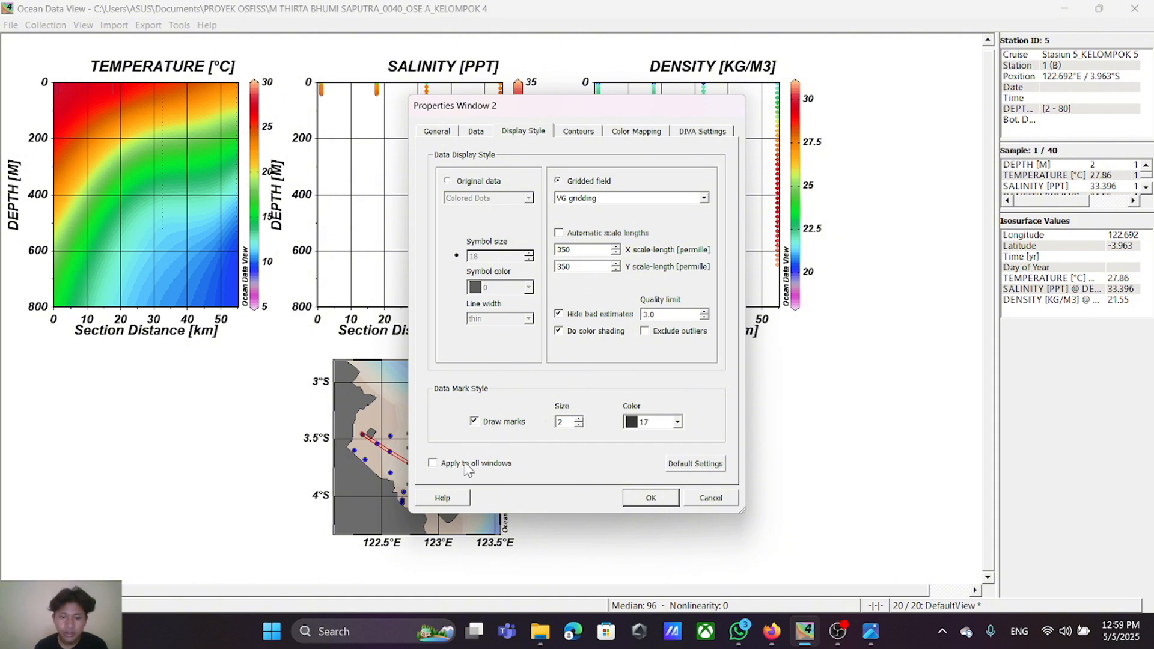
left_click(441, 464)
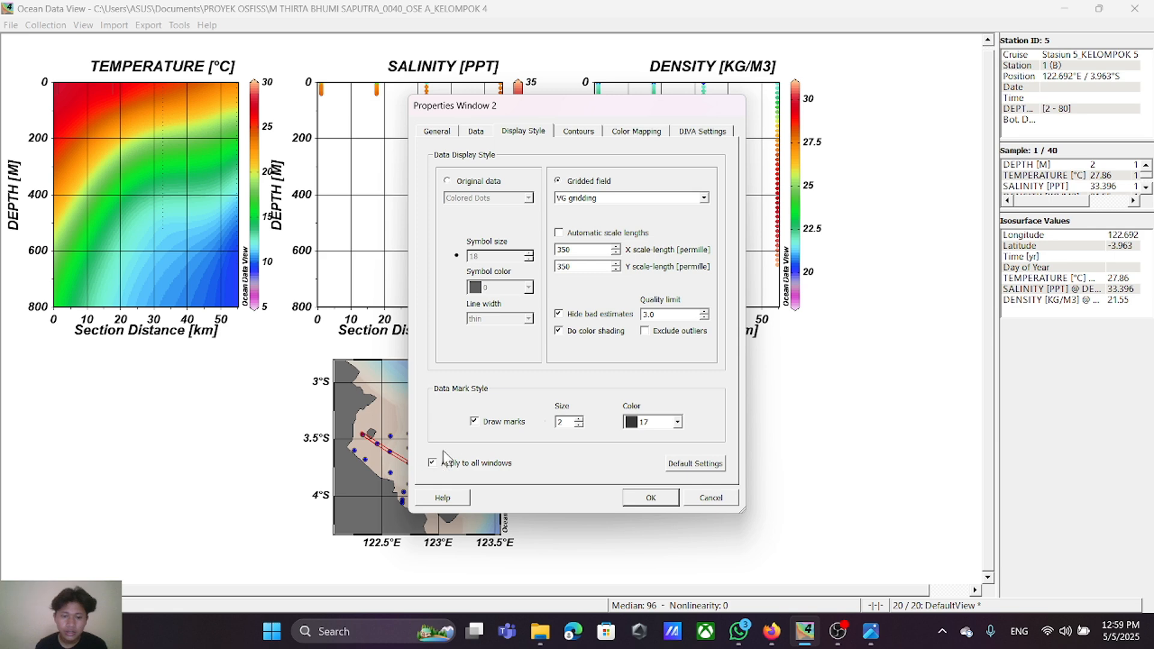
left_click(636, 500)
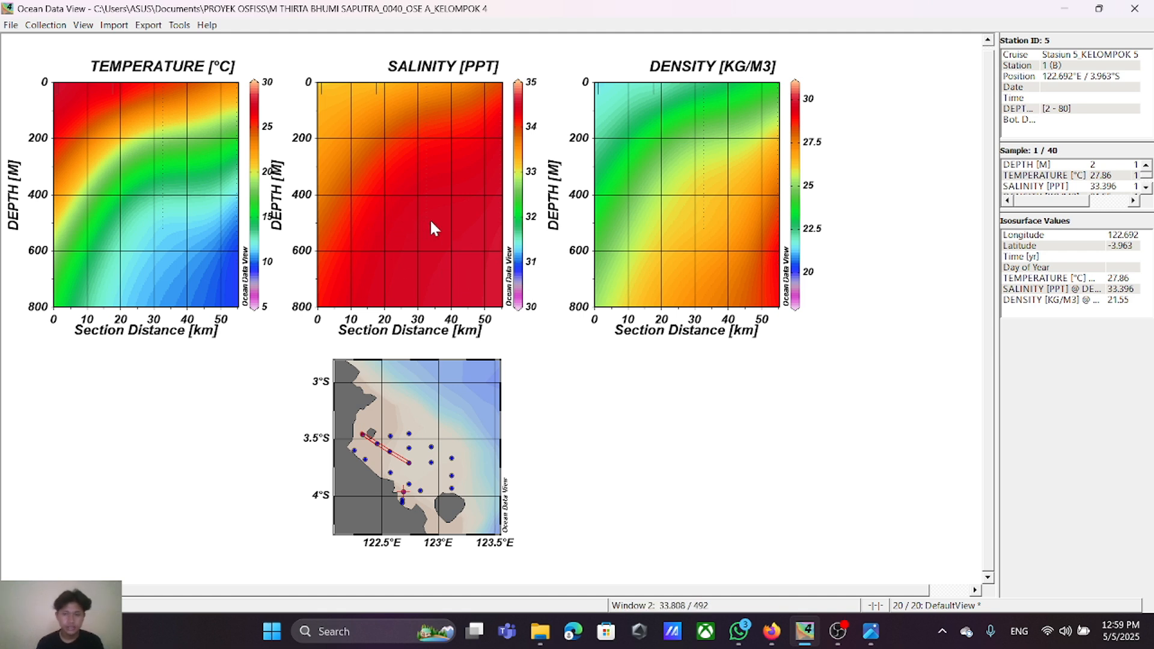
Step: Move Window 2 within the window layout to span from 12.6/10.5 to 19.6/19, and apply the layout
right_click(614, 383)
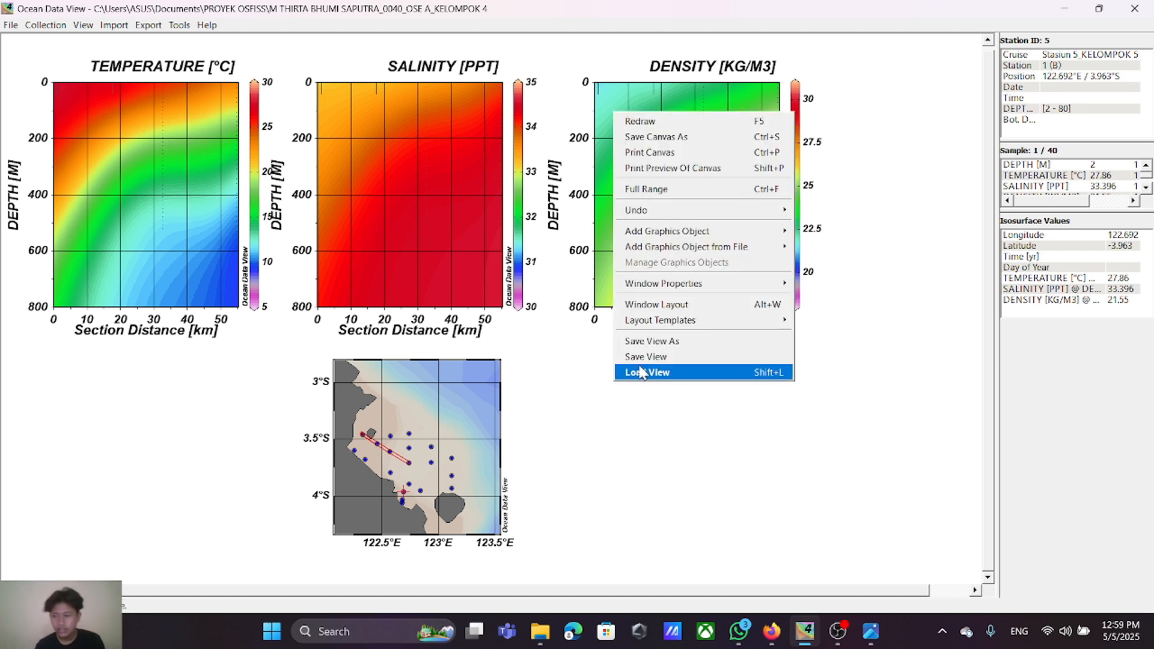
mouse_move(664, 320)
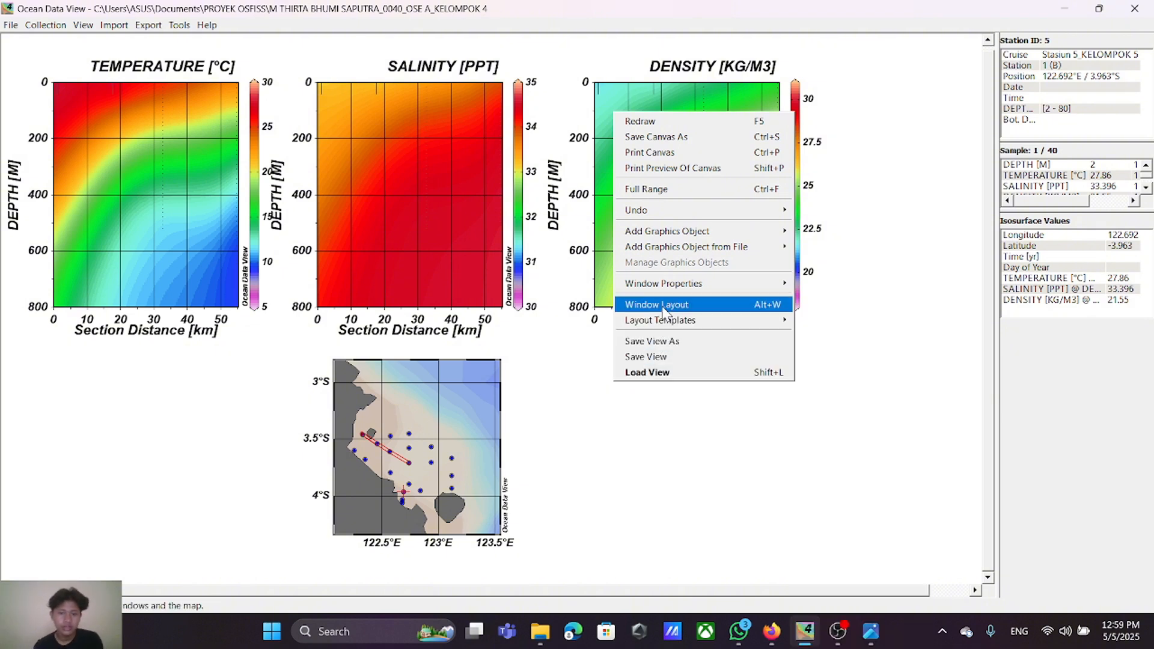
left_click(663, 311)
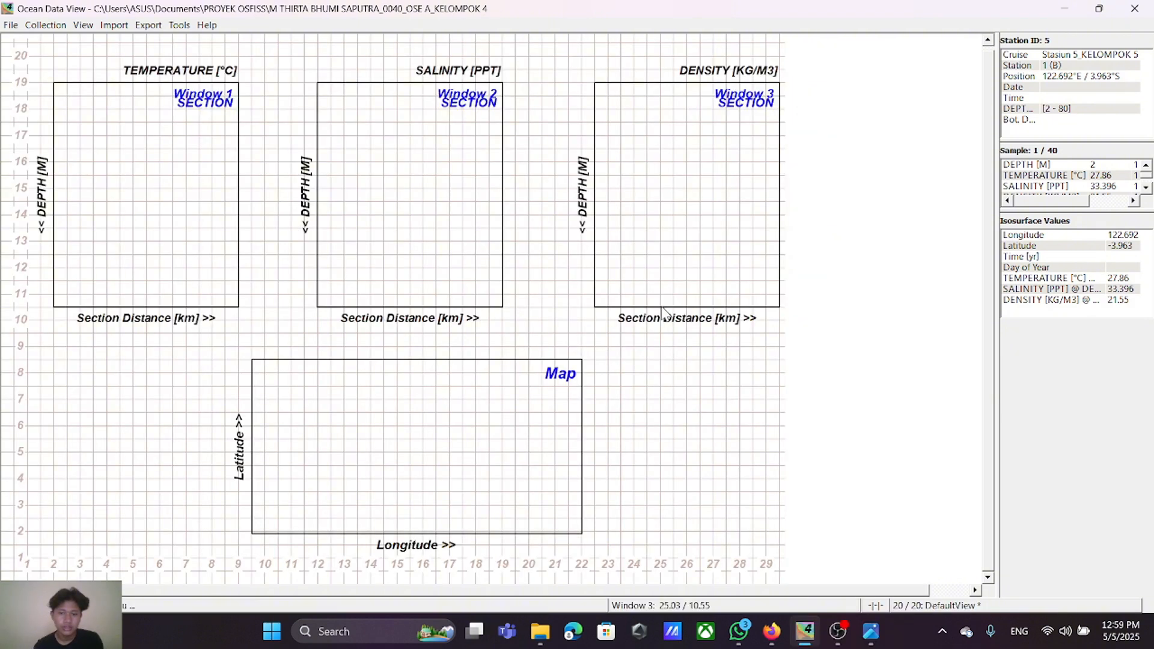
right_click(415, 227)
left_click(427, 230)
left_click_drag(405, 211, 417, 215)
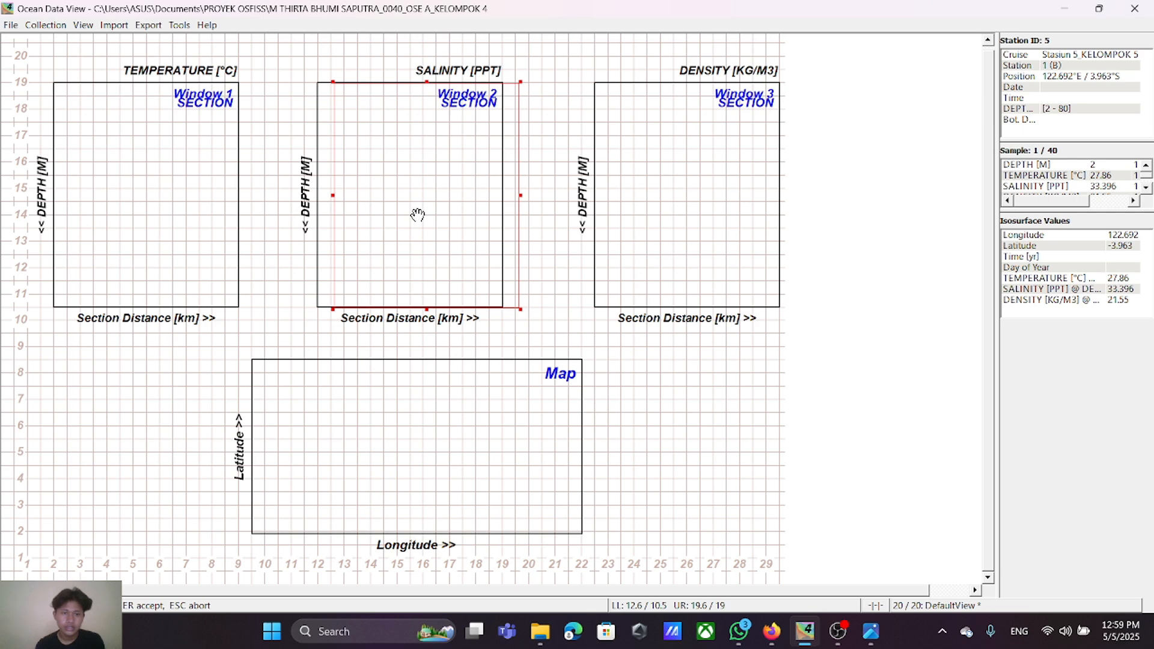
key("Return")
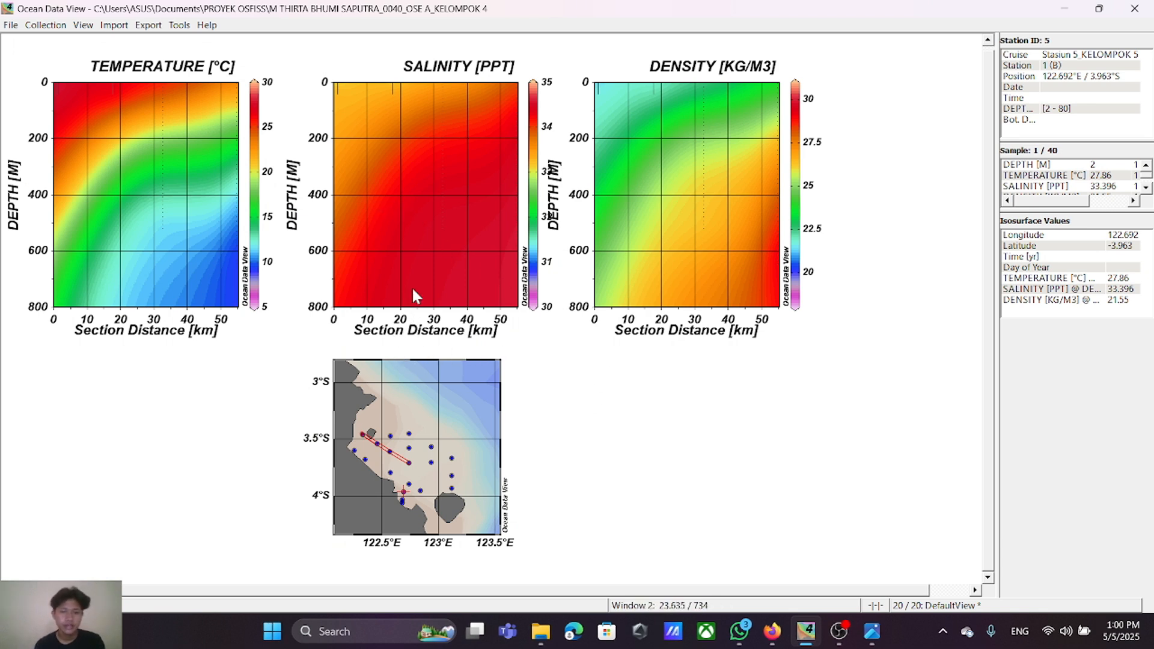
Step: Shift Window 2 slightly towards Window 1 to span from 12.4/10.5 to 19.4/19, and apply the window layout
right_click(638, 399)
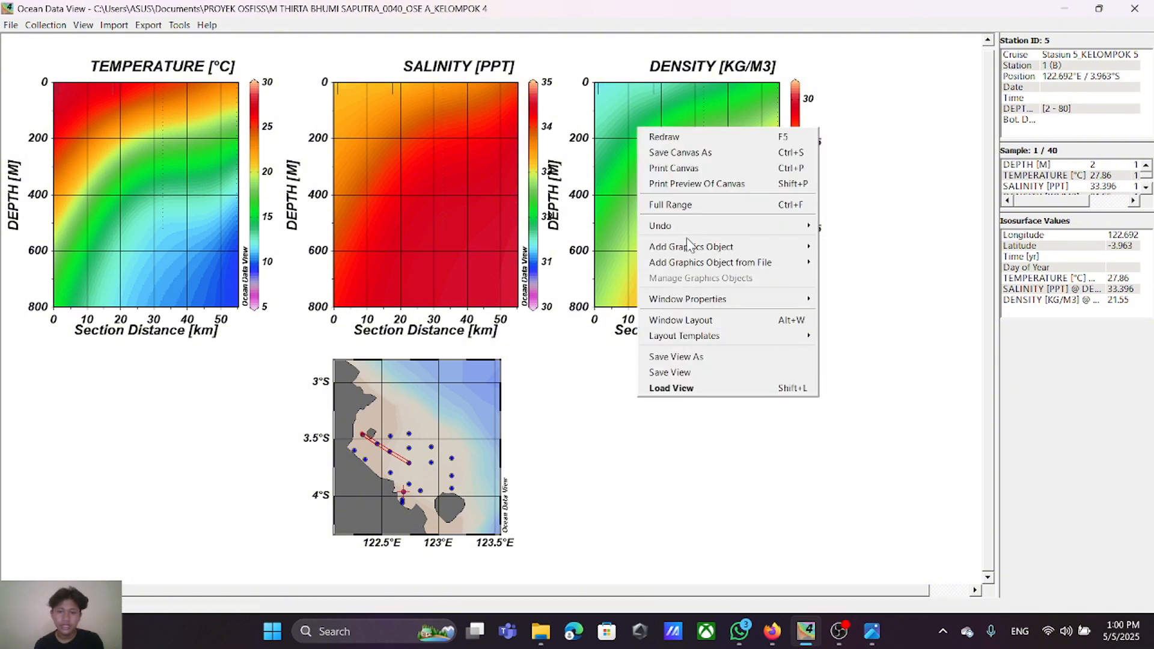
left_click(707, 321)
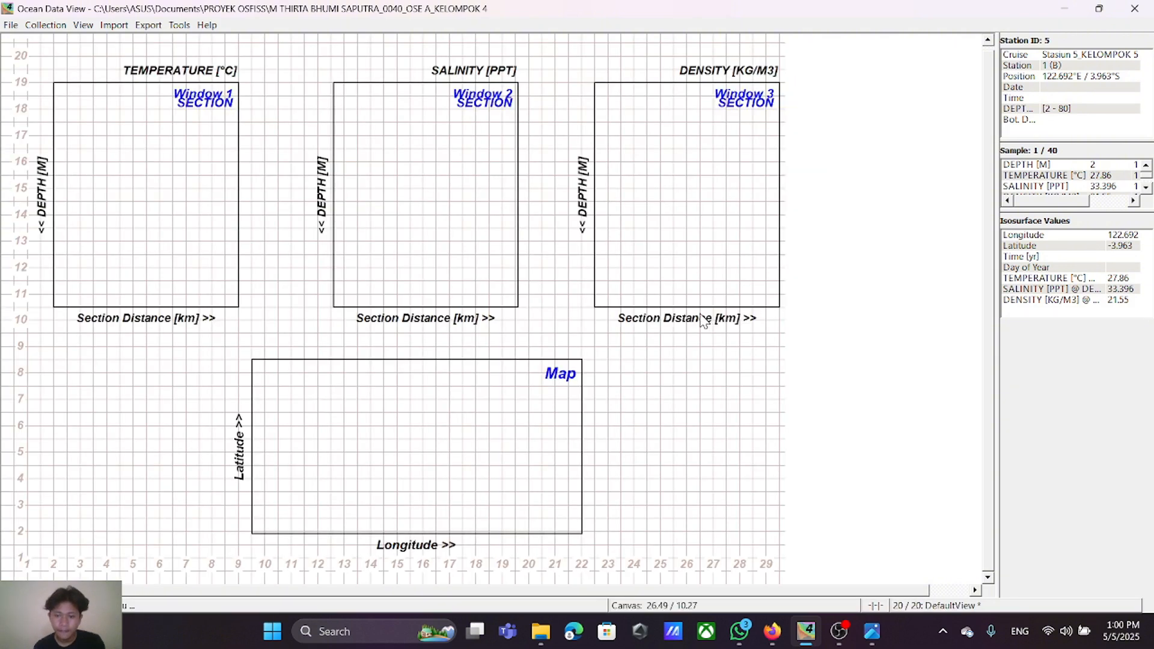
right_click(433, 188)
left_click(472, 196)
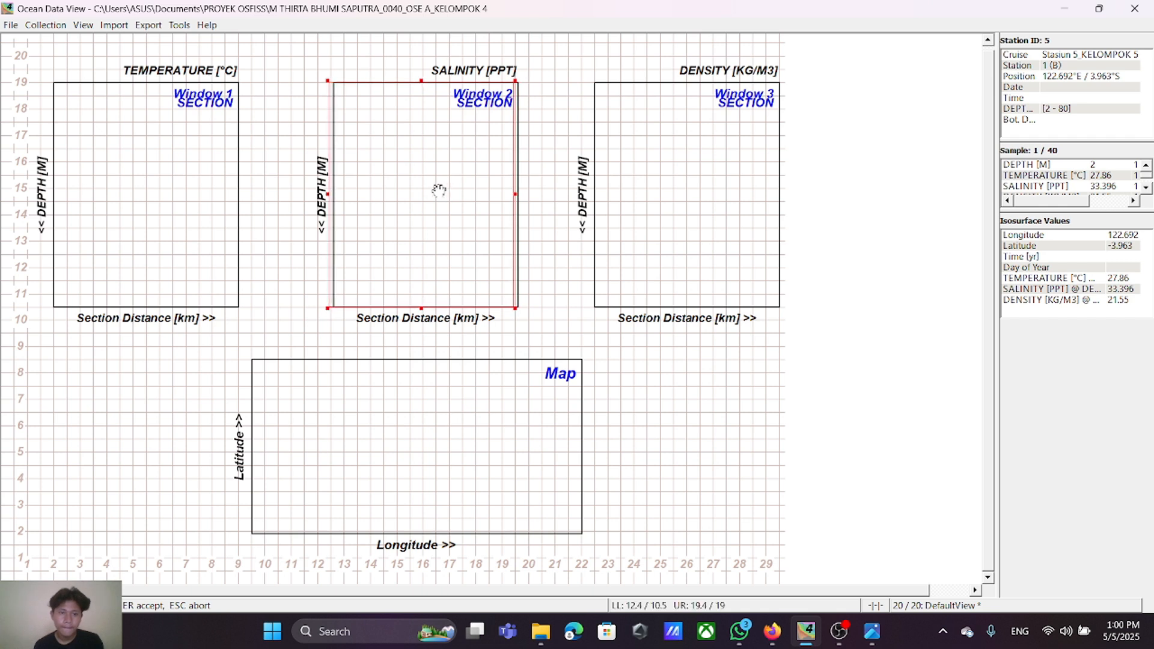
key("Return")
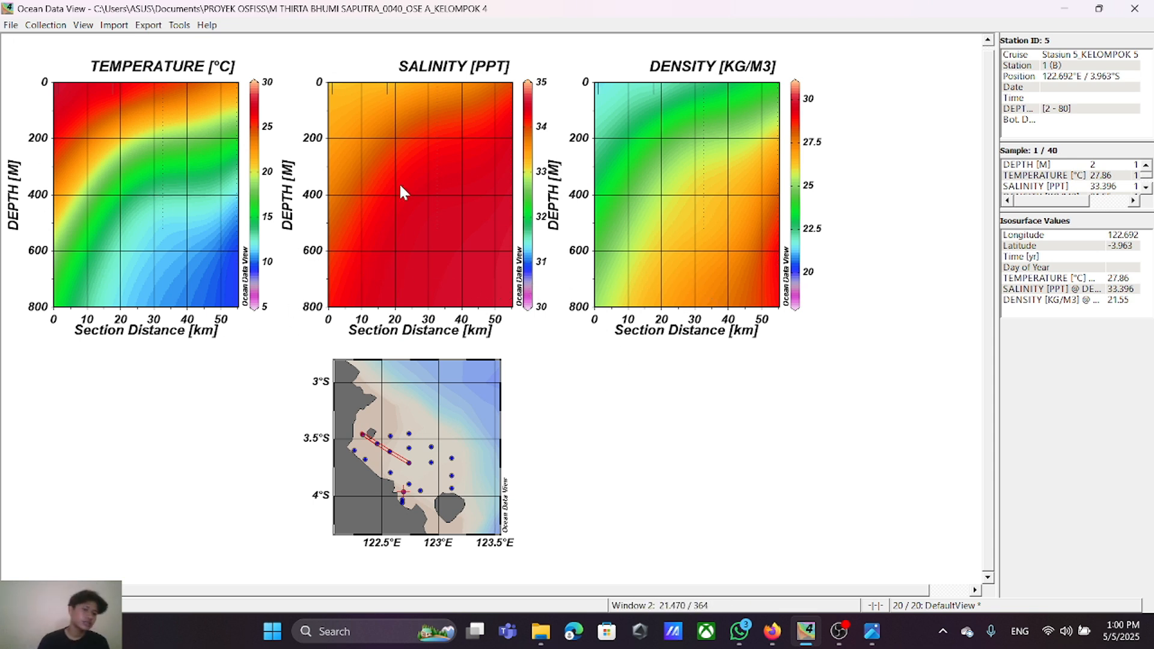
Step: Add temperature contours to Window 1 from 5 to 30 in increments of 2.5
right_click(158, 179)
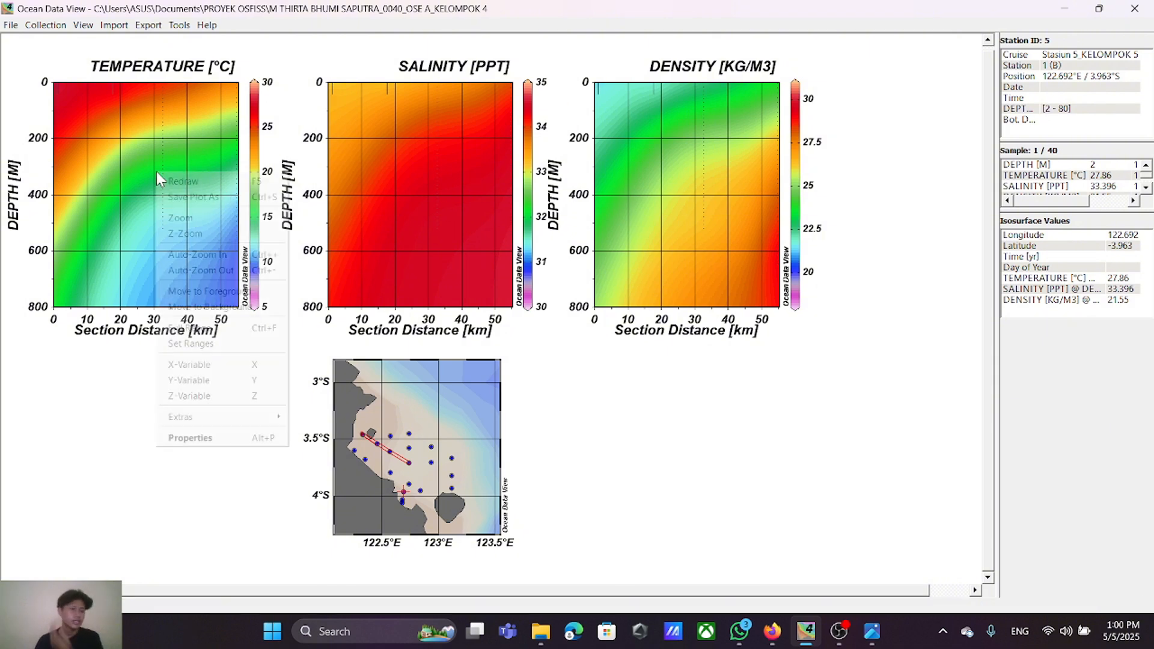
left_click(199, 438)
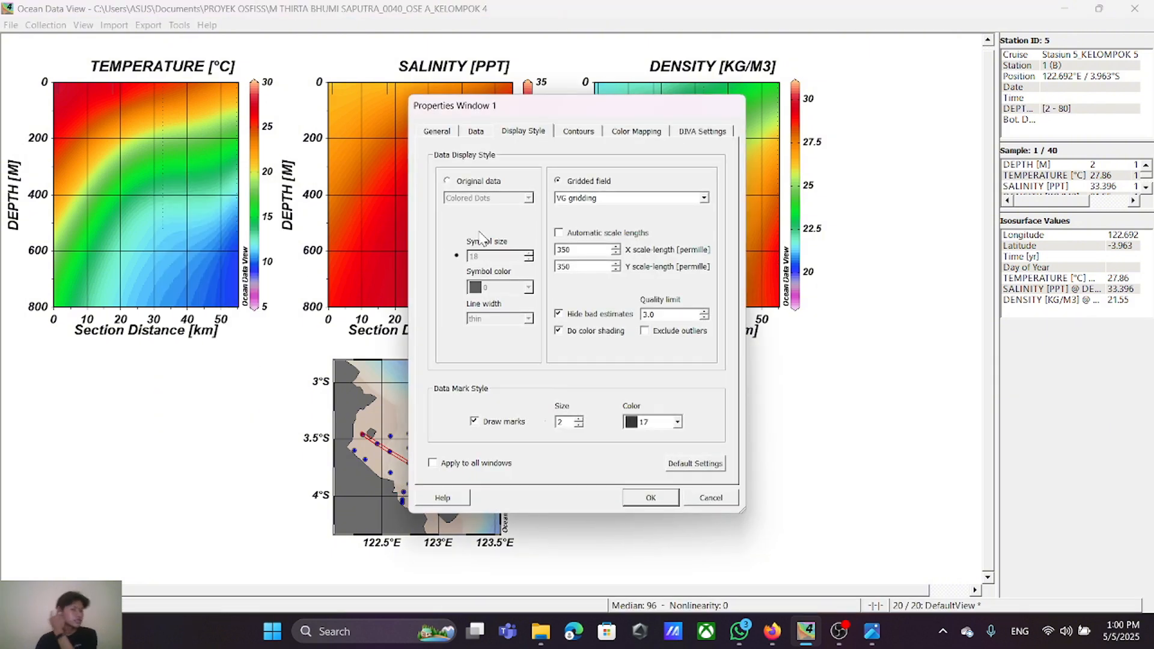
left_click(581, 131)
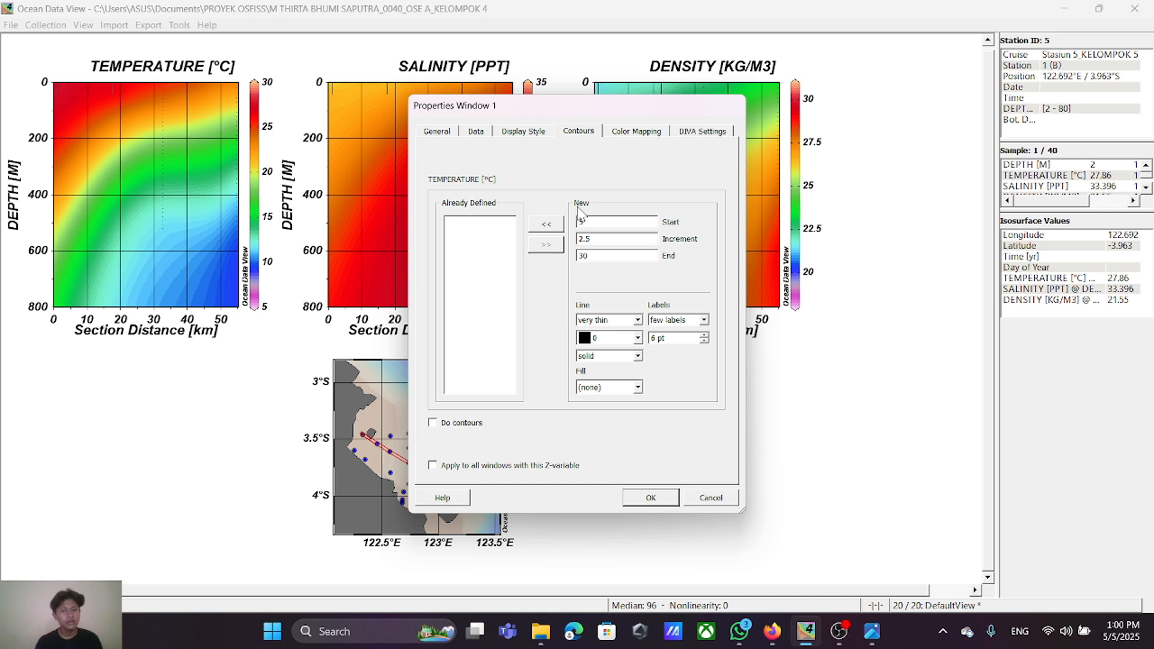
left_click(545, 226)
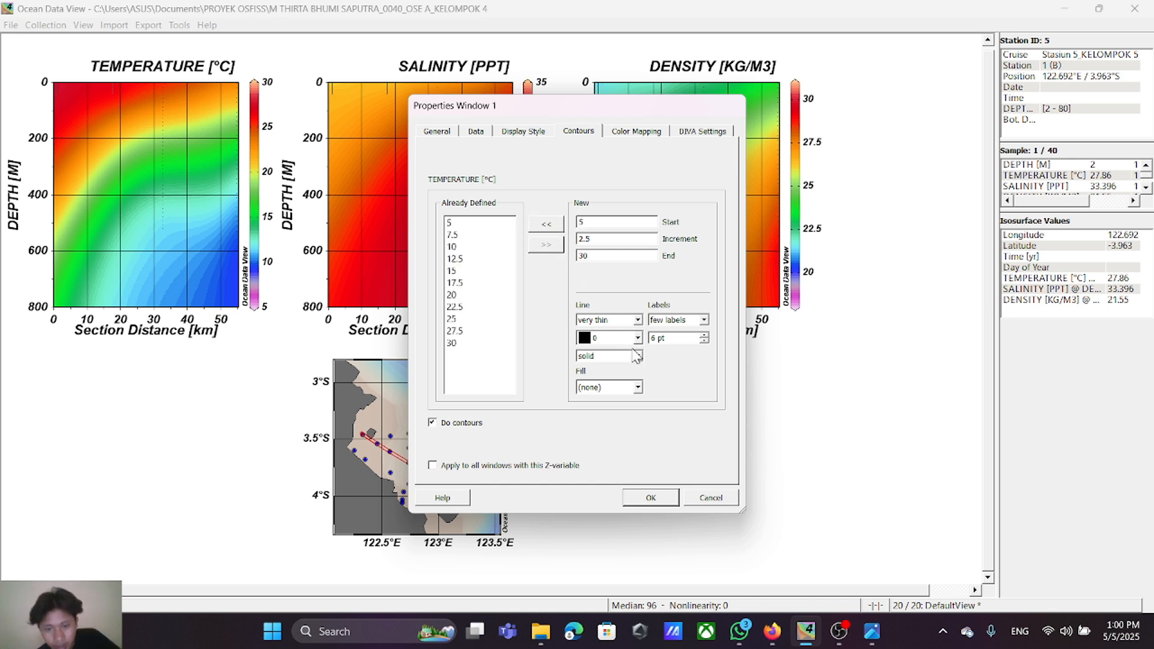
left_click(651, 498)
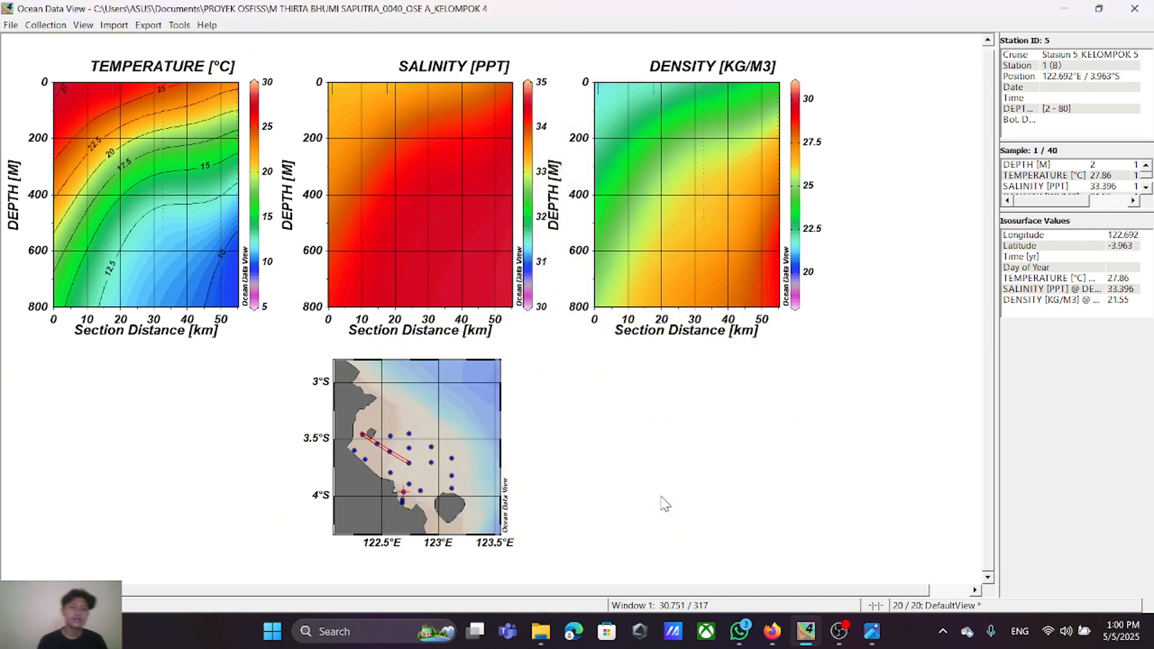
Step: Add salinity contours to Window 2 from 30 to 35 in increments of 0.5
right_click(404, 140)
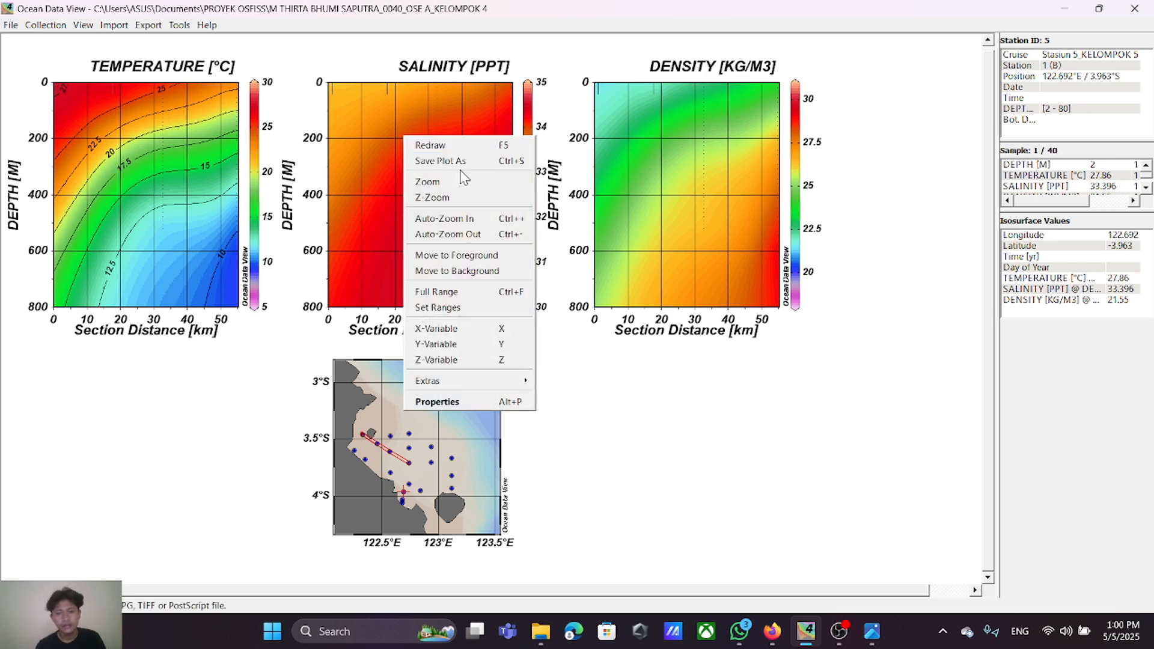
left_click(492, 404)
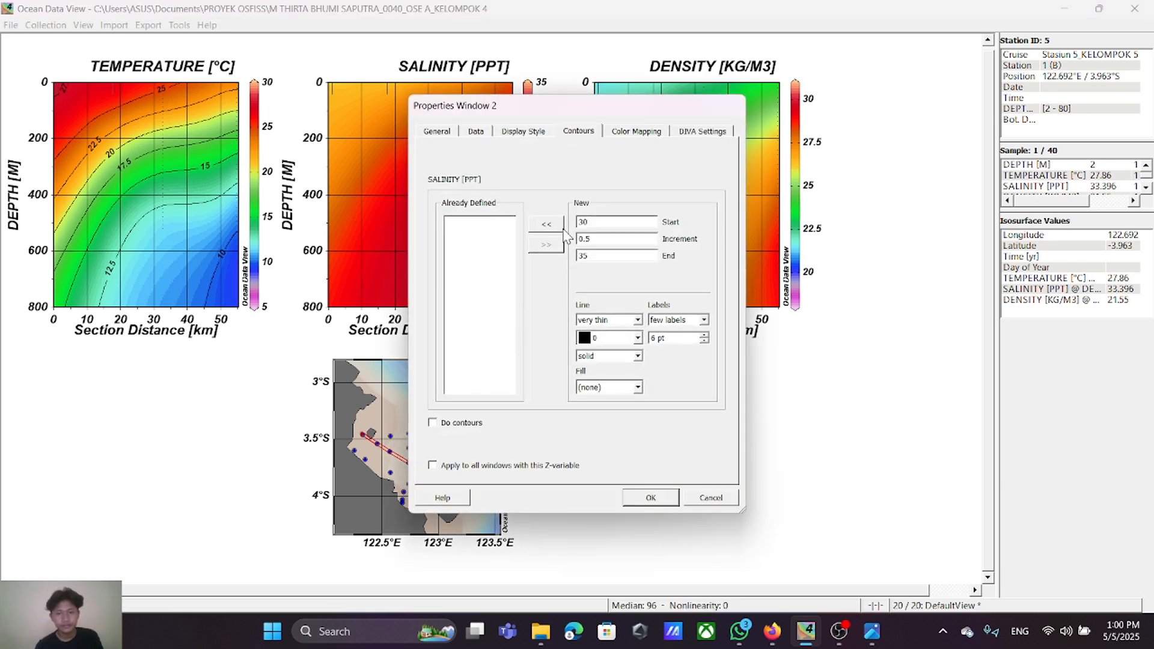
left_click(560, 227)
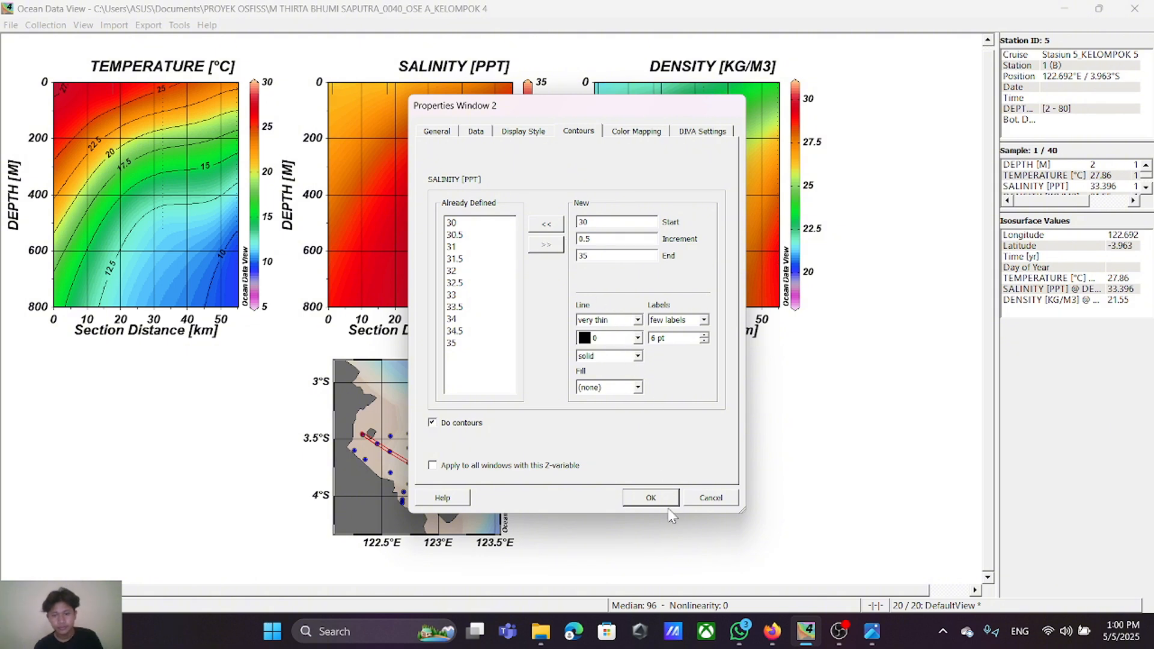
left_click(650, 498)
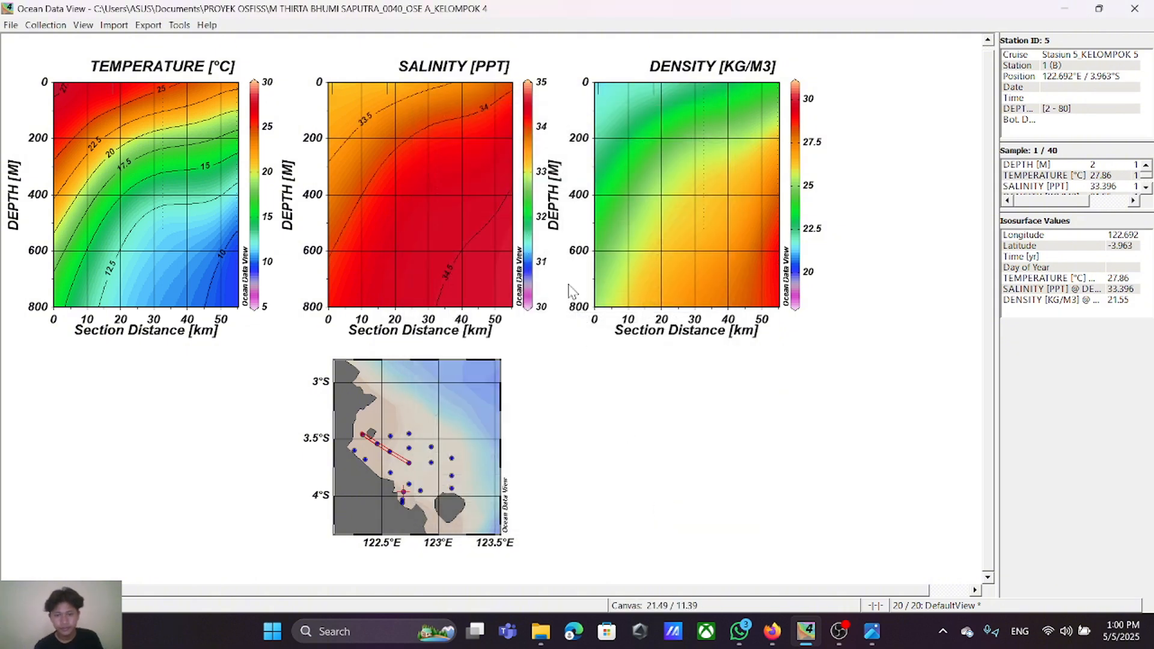
Step: Add density contours to Window 3 from 17.5 to 32.5 in increments of 2.5
right_click(682, 129)
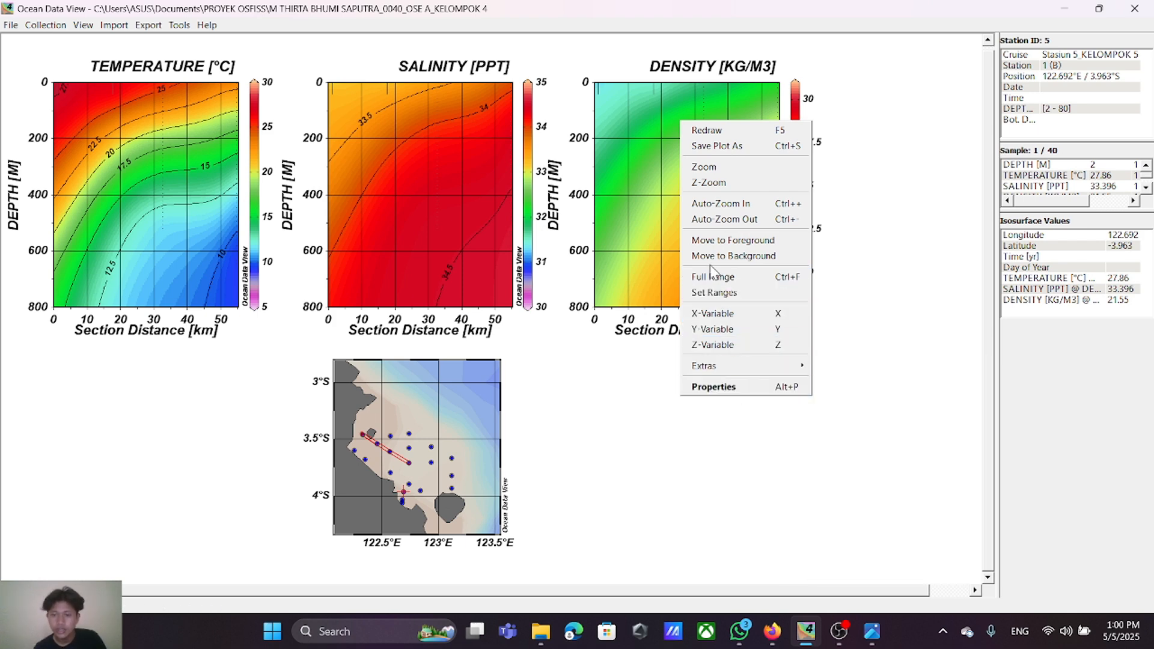
left_click(738, 388)
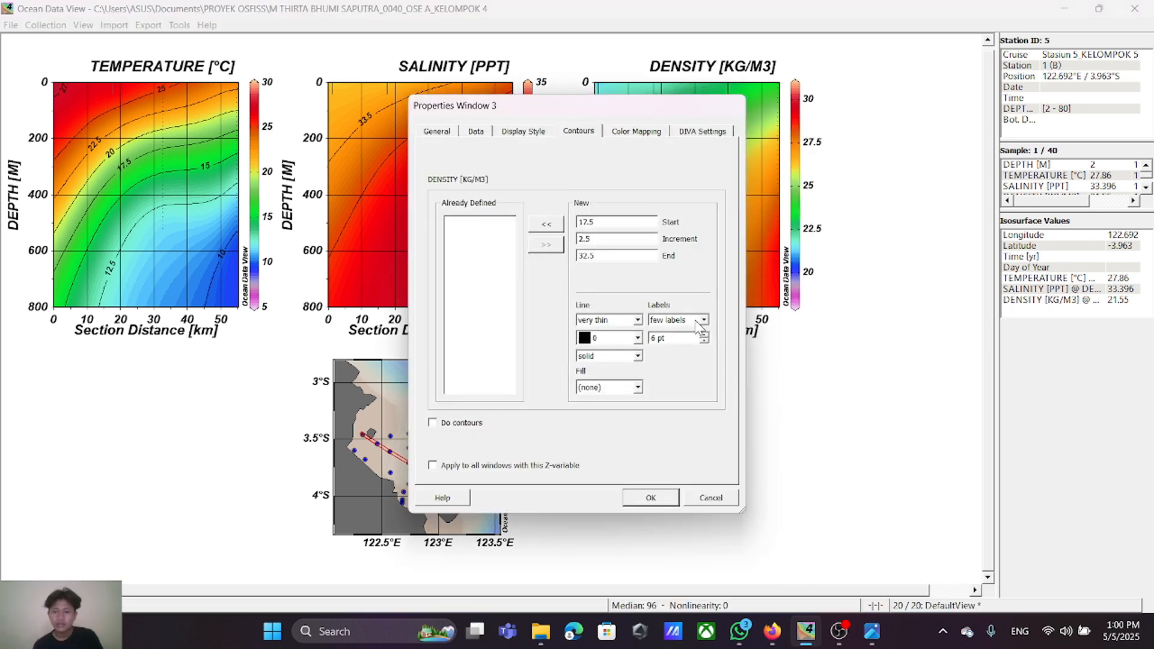
left_click(546, 224)
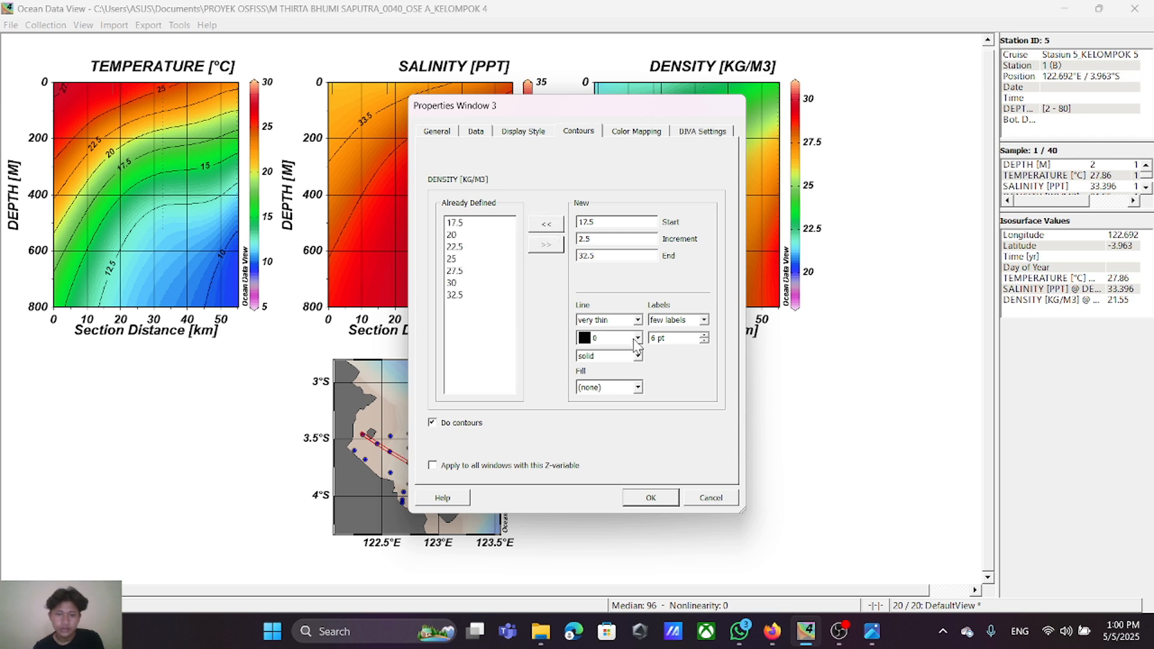
left_click(651, 498)
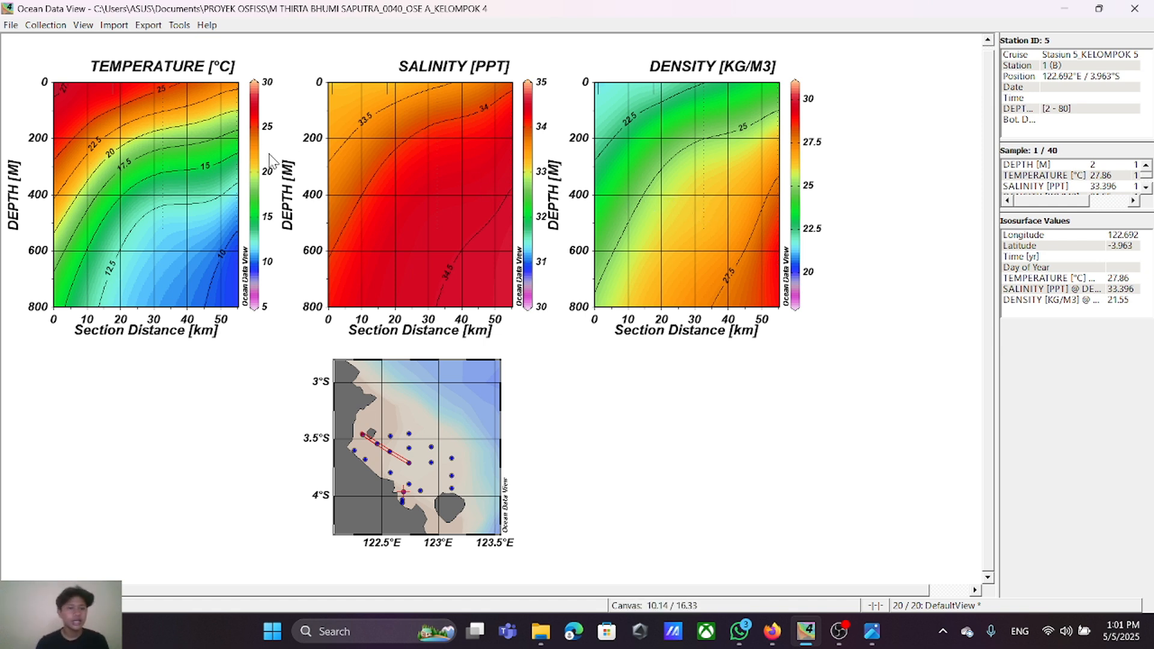
Step: Remove all of Window 2's defined salinity contours and re-add them from 30 to 35 in increments of 0.5
right_click(426, 159)
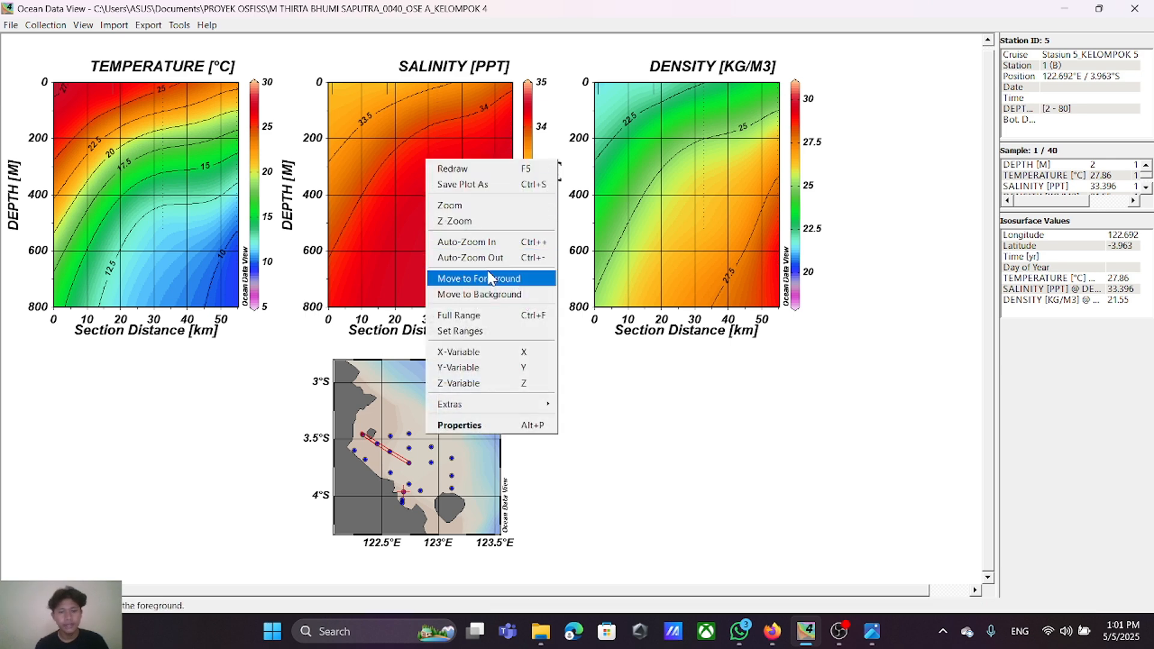
left_click(492, 425)
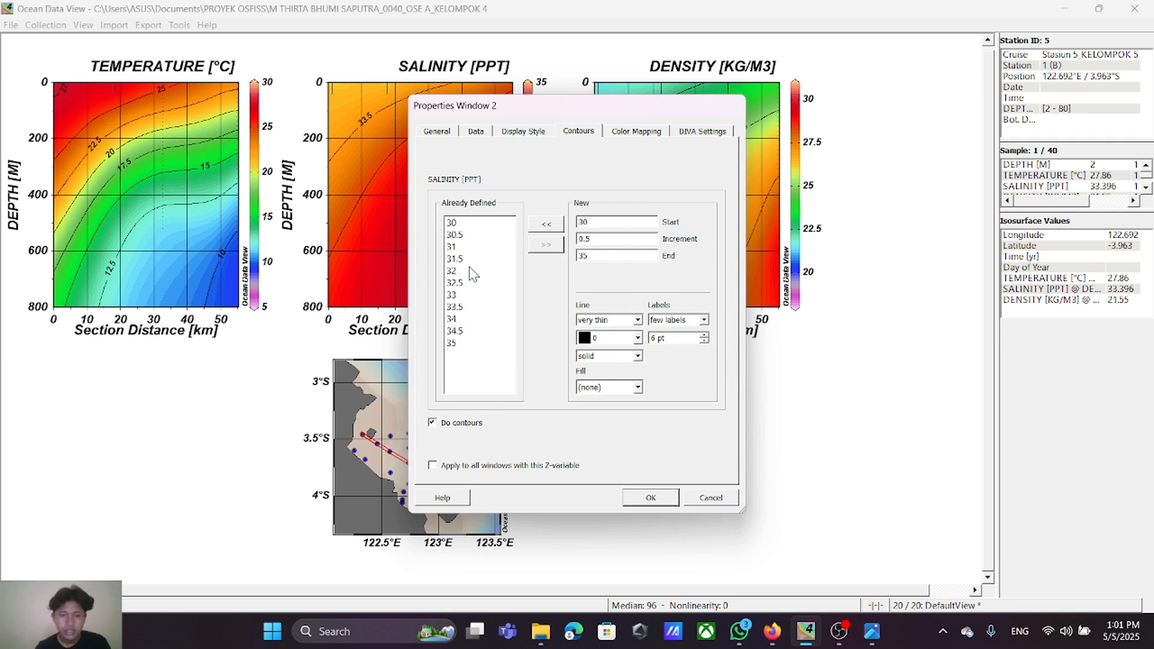
left_click_drag(452, 223, 475, 344)
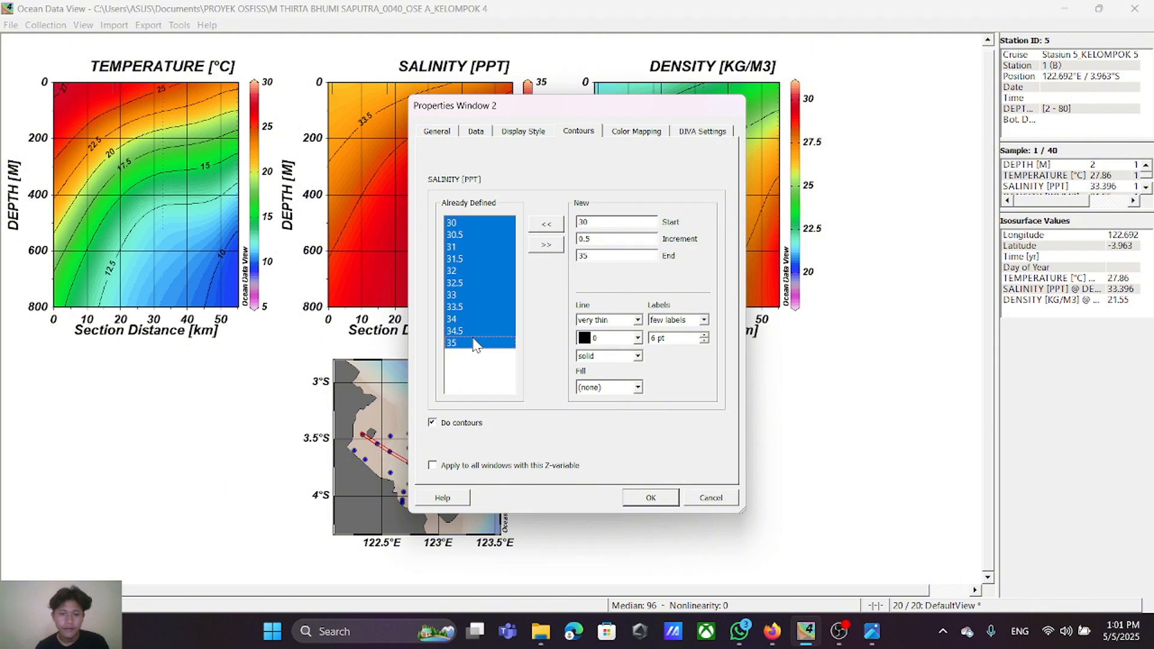
left_click(547, 245)
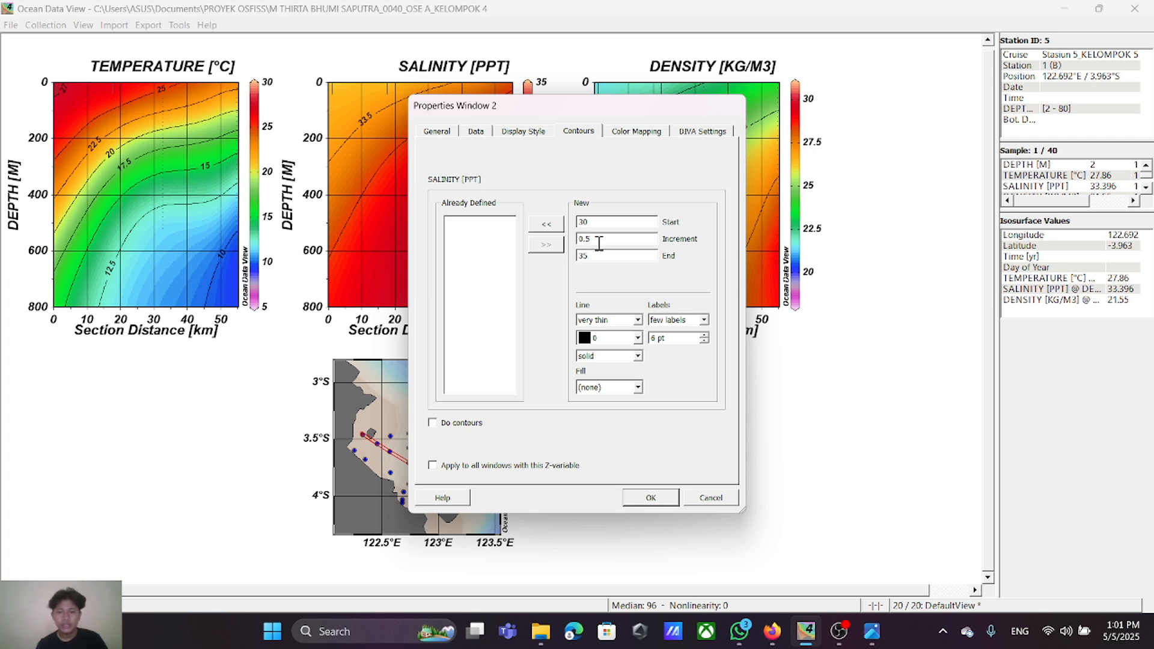
left_click(554, 225)
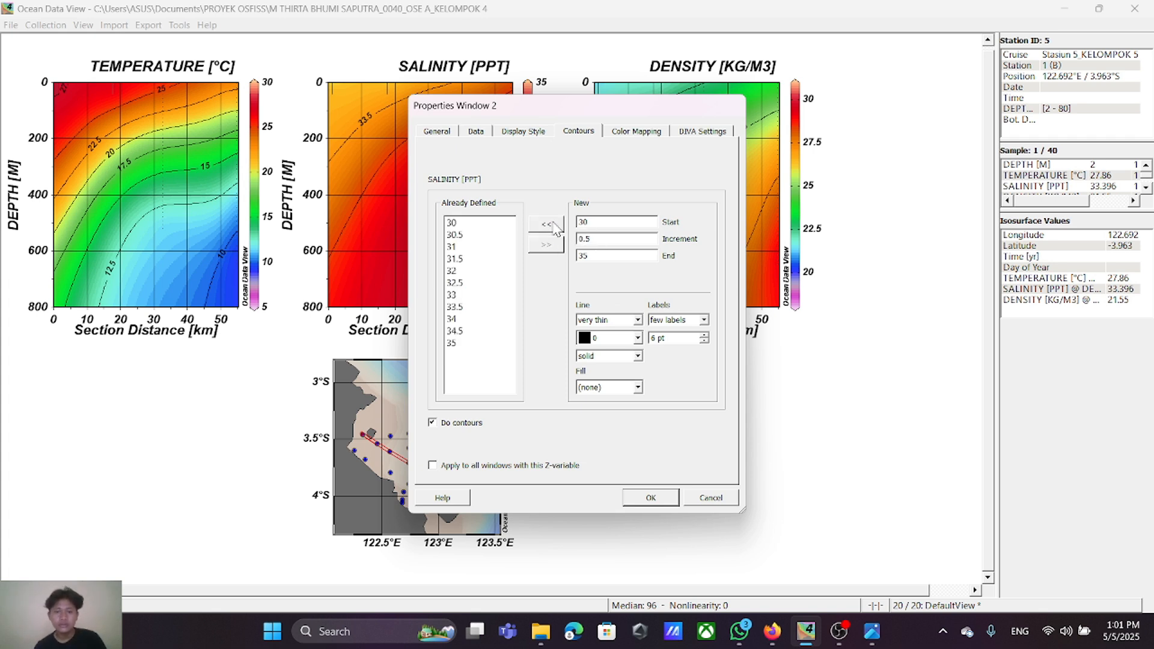
left_click(650, 499)
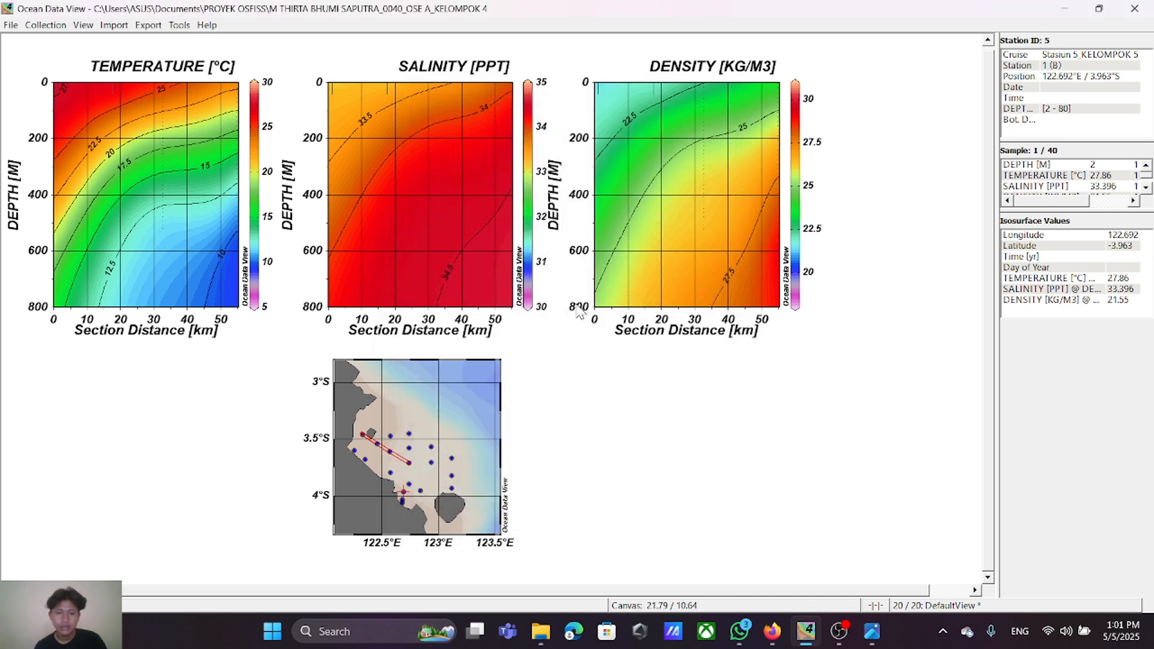
Step: Add a canvas annotation reading "Kelompok 4" in the empty area beside the station map
right_click(554, 381)
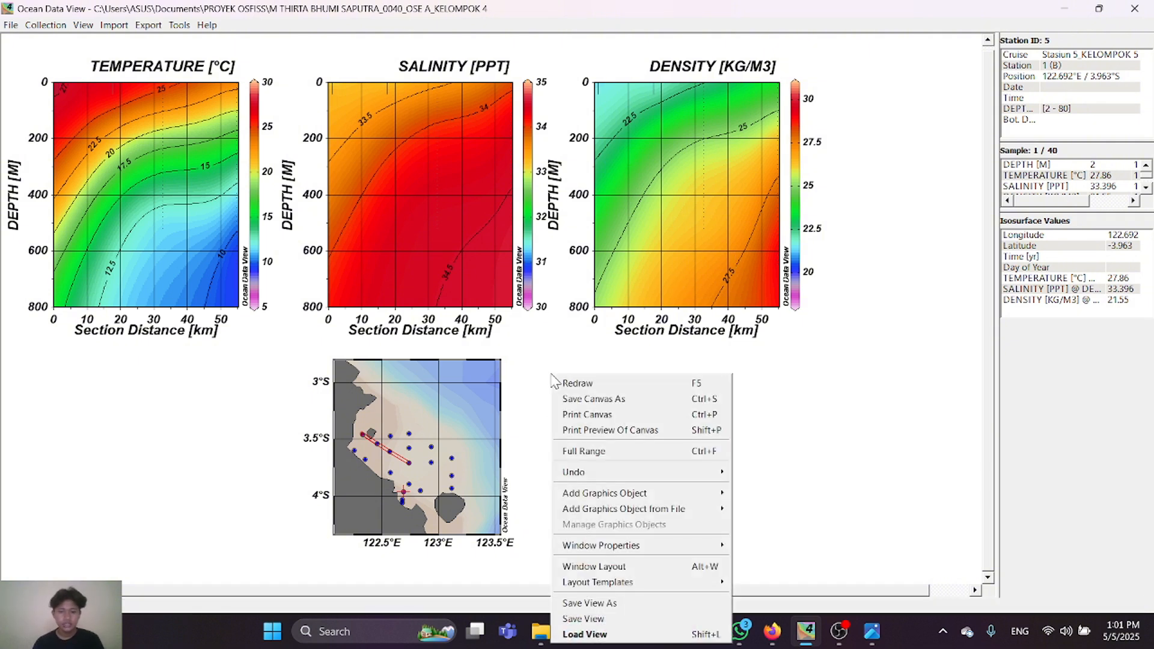
left_click(838, 425)
right_click(559, 337)
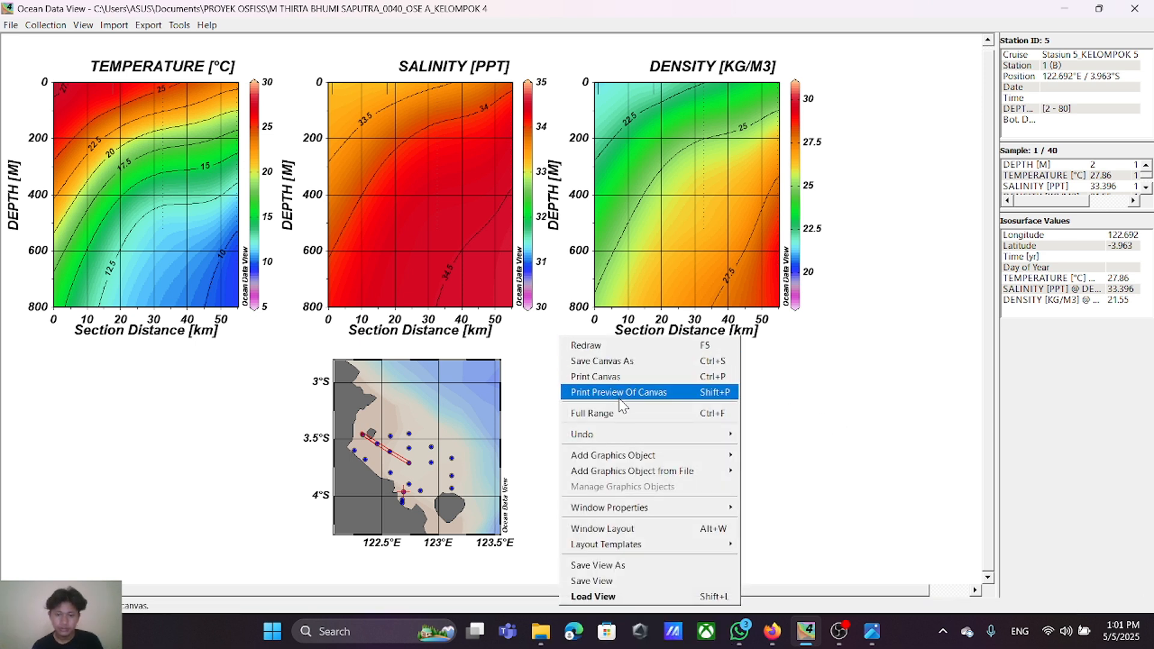
mouse_move(639, 460)
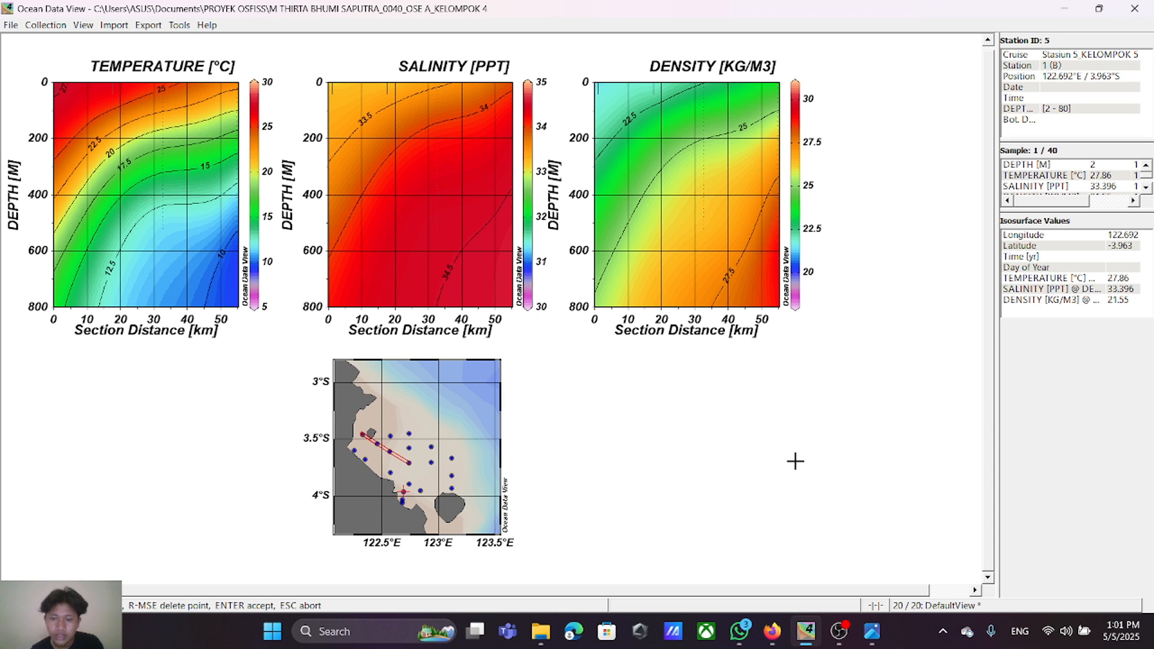
left_click(541, 371)
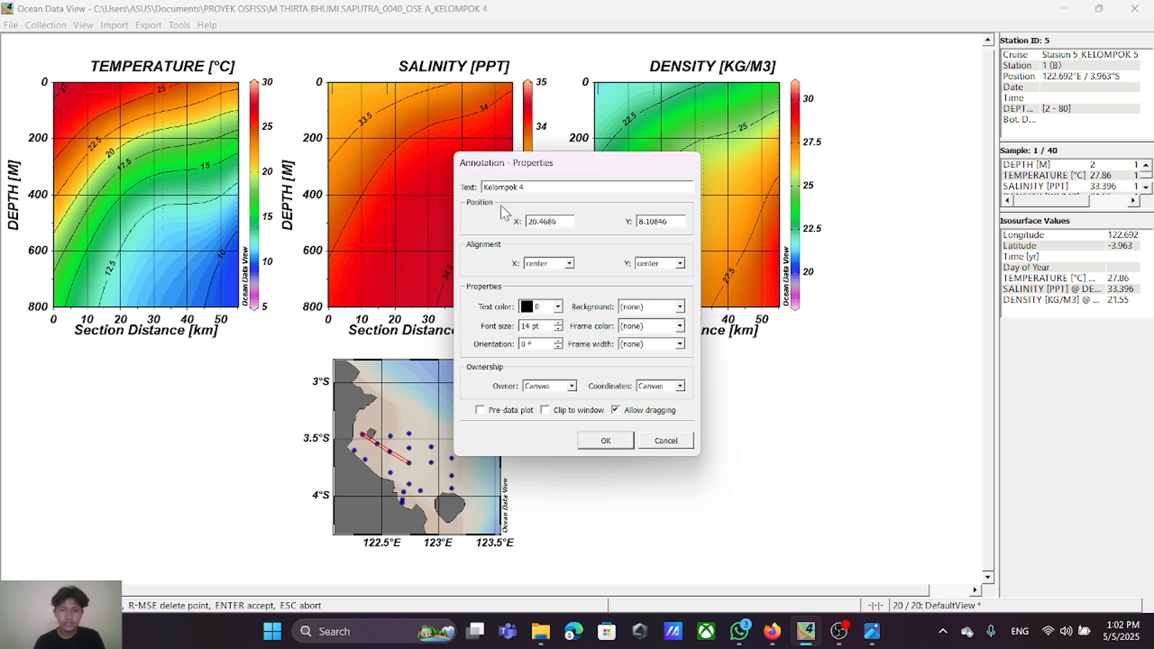
left_click(625, 442)
left_click_drag(570, 385, 609, 388)
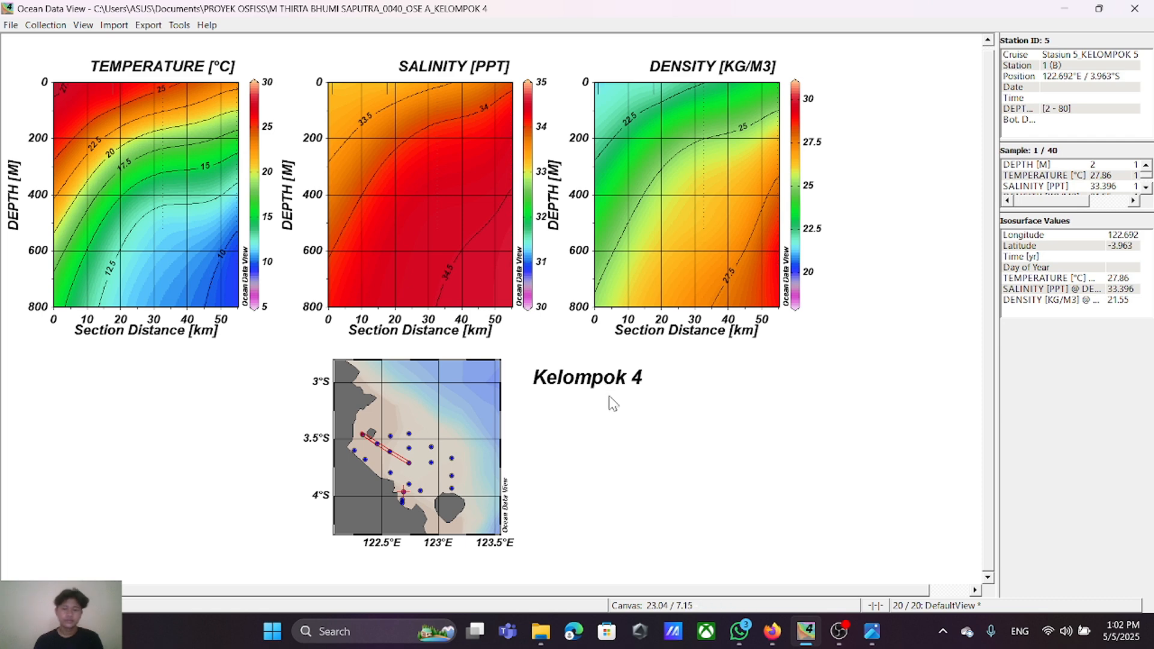
Step: Add a canvas annotation reading "Oseanografi A" and align it directly beneath the "Kelompok 4" label
right_click(668, 388)
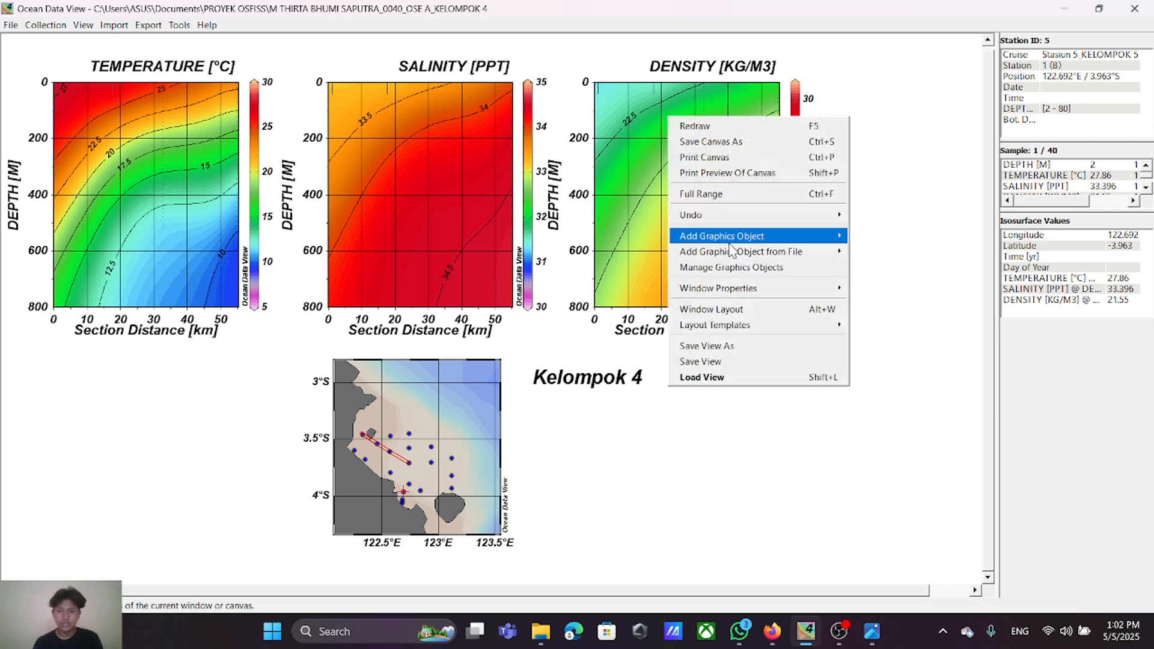
mouse_move(730, 244)
left_click(879, 238)
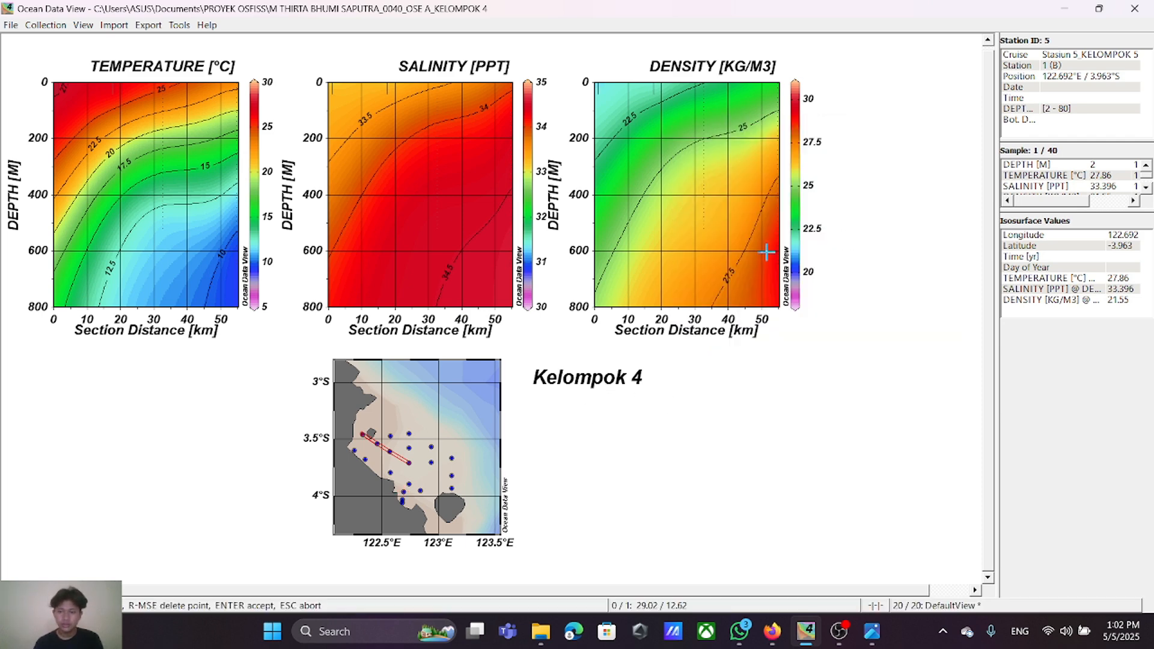
left_click(544, 412)
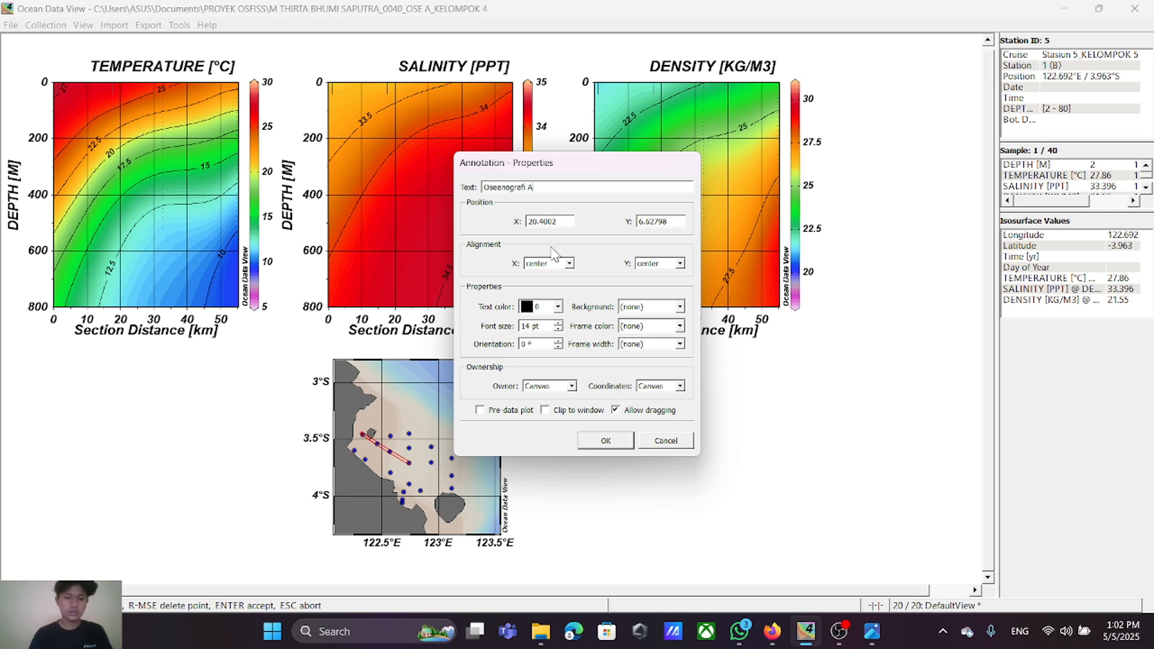
left_click(611, 439)
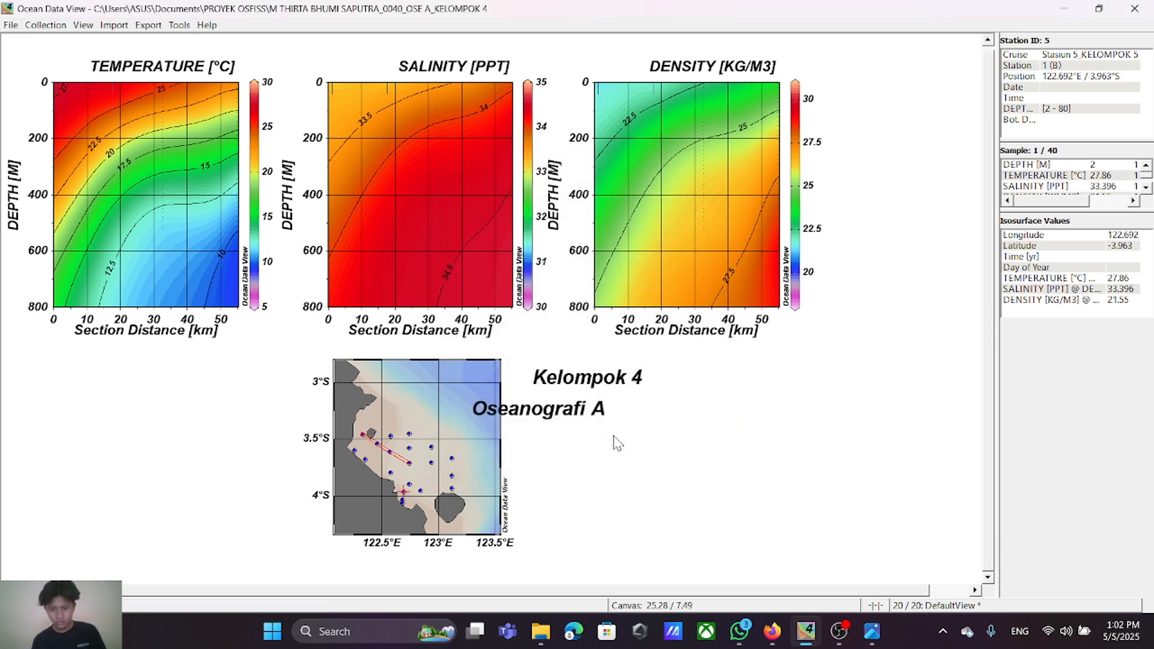
mouse_move(552, 415)
left_mouse_down()
mouse_move(610, 413)
mouse_move(592, 394)
mouse_move(589, 422)
left_mouse_up()
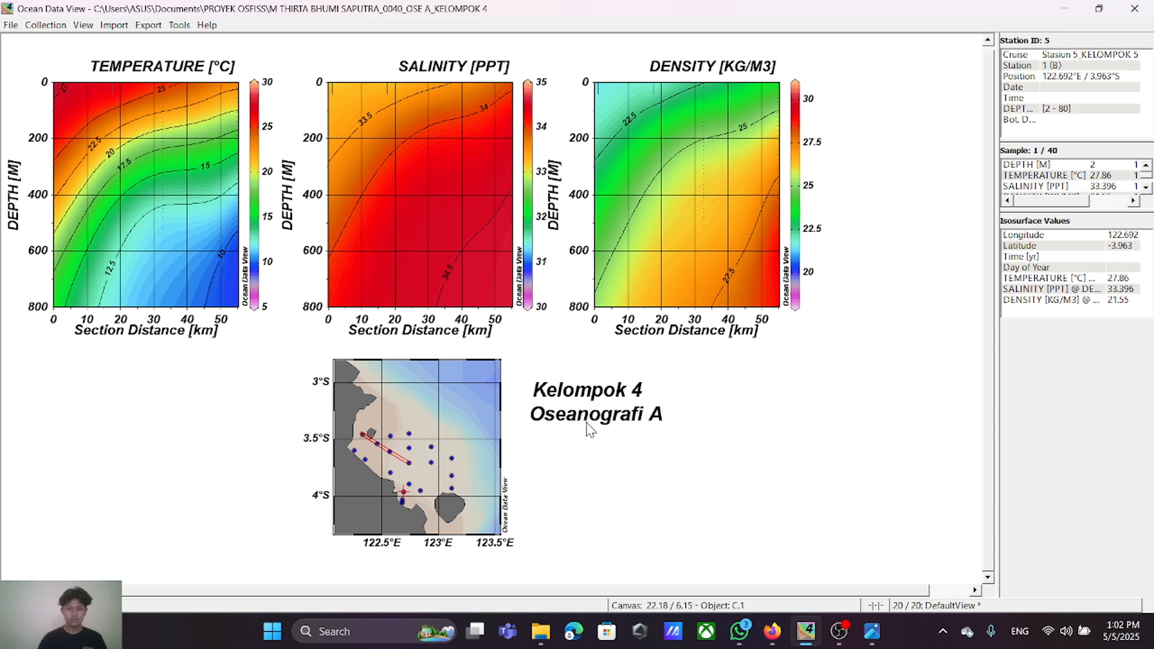
Step: Add a canvas annotation reading "Section" and stack the three labels left-aligned beside the station map, with "Section" lowest
right_click(680, 431)
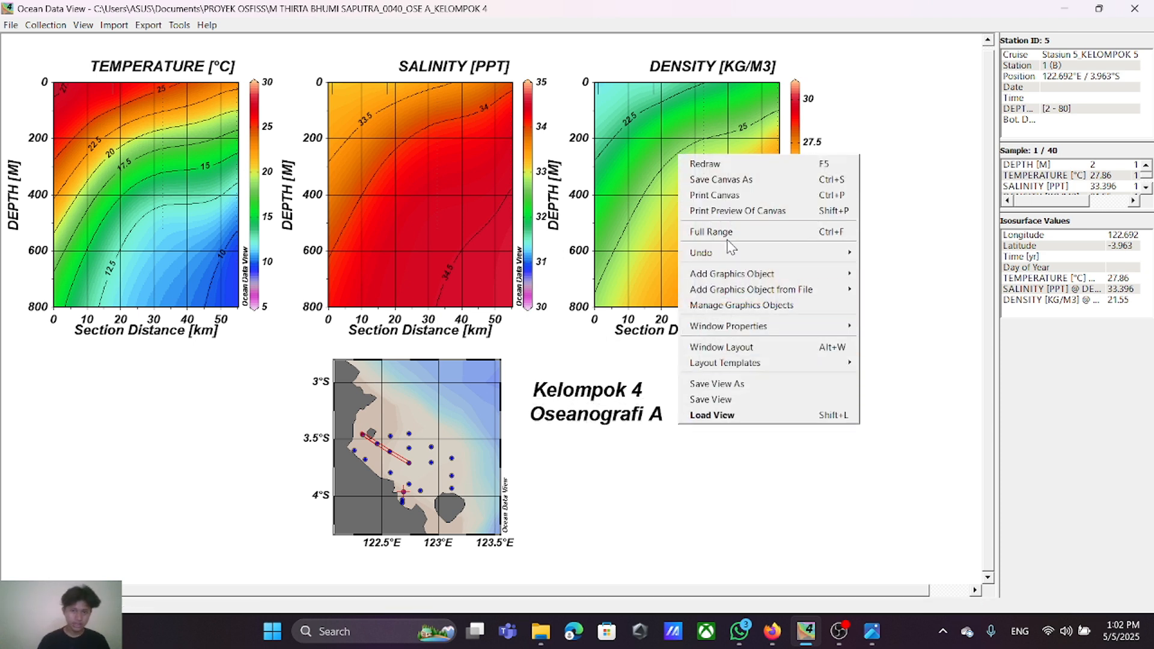
mouse_move(739, 278)
left_click(876, 272)
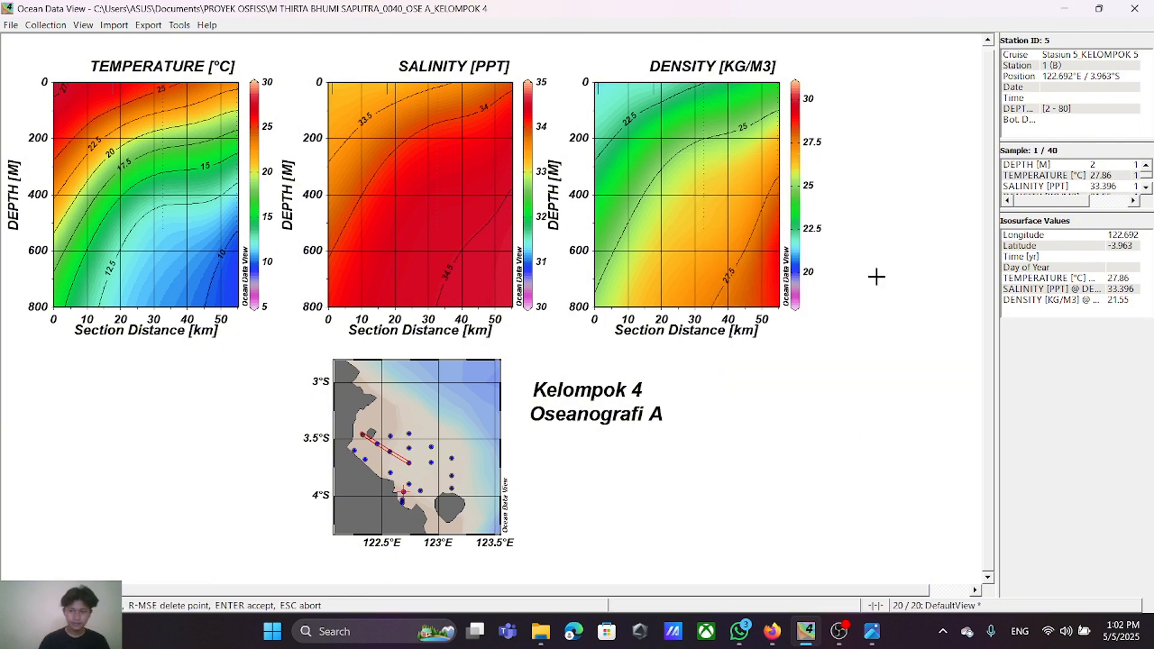
left_click(542, 445)
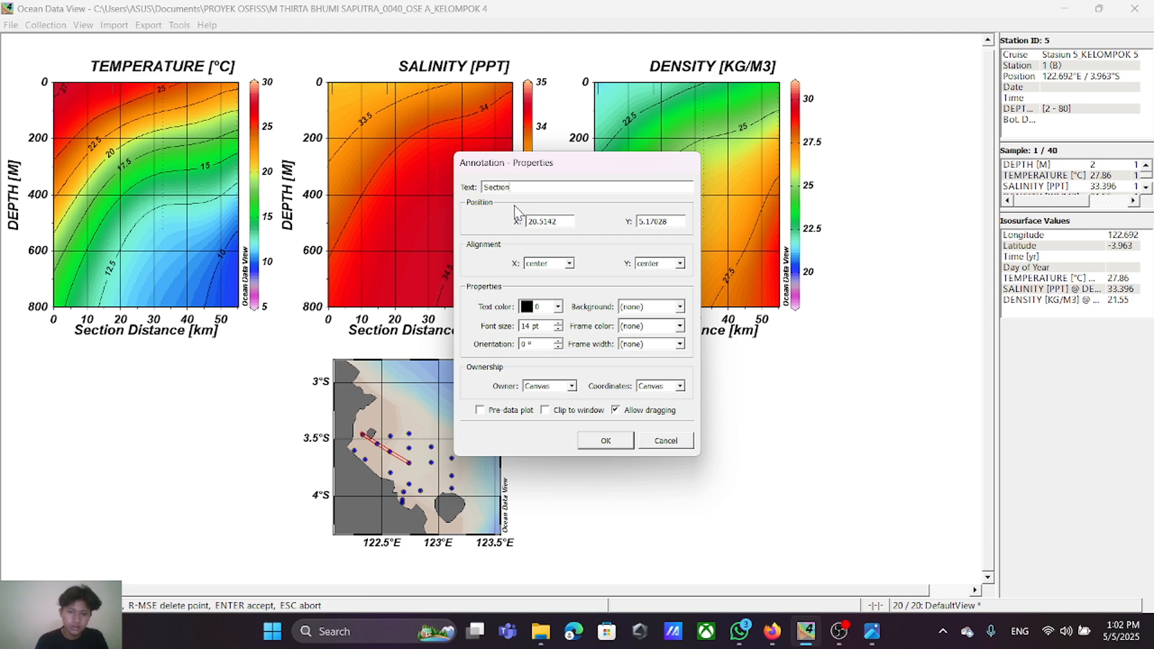
left_click(609, 443)
left_click_drag(555, 451, 592, 475)
left_click_drag(578, 415, 593, 445)
left_click_drag(585, 395, 620, 448)
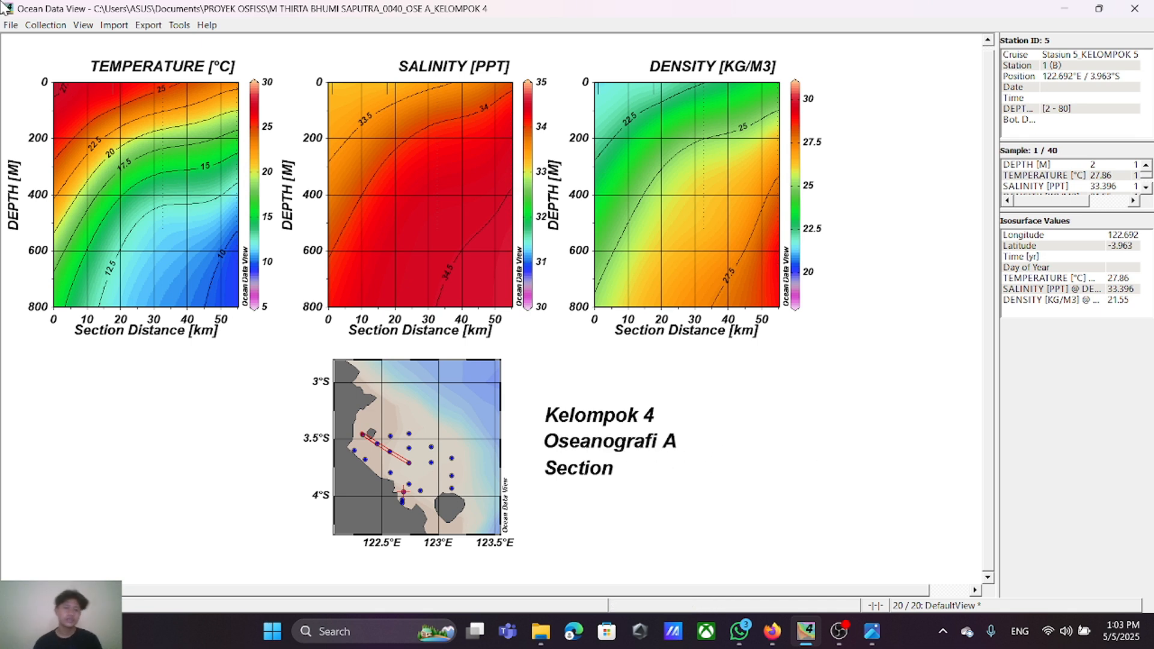
Step: Start saving the canvas as a PNG, naming it with the student's full name and number followed by "_OSE A_KELOMPOK 4_SECTION"
left_click(14, 26)
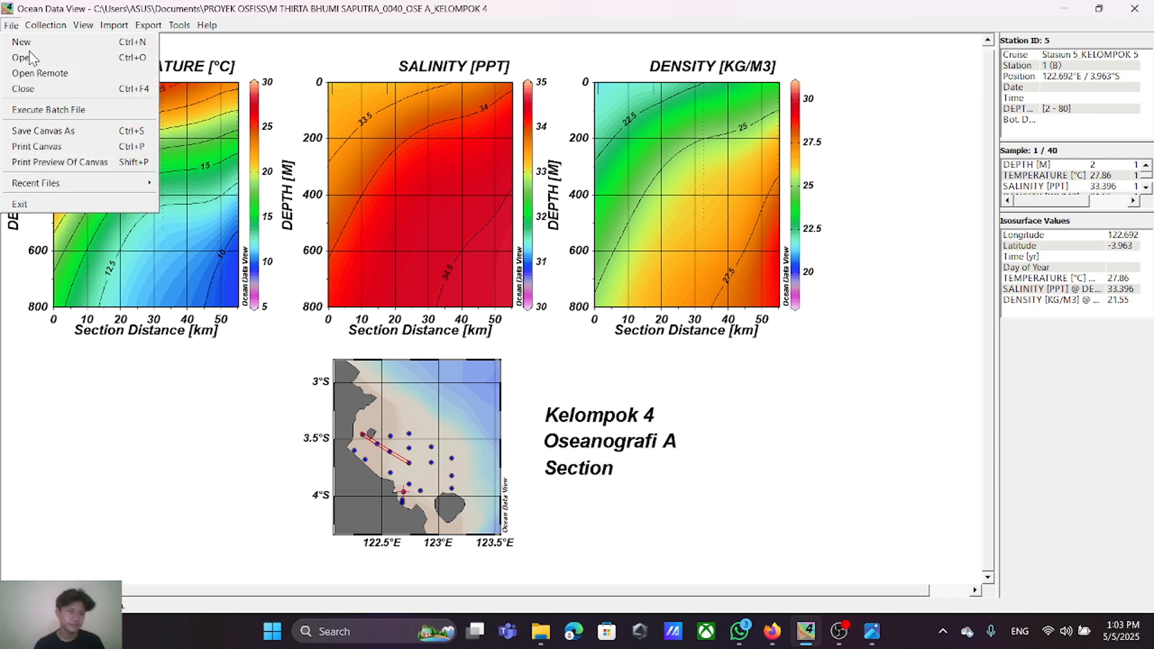
left_click(57, 131)
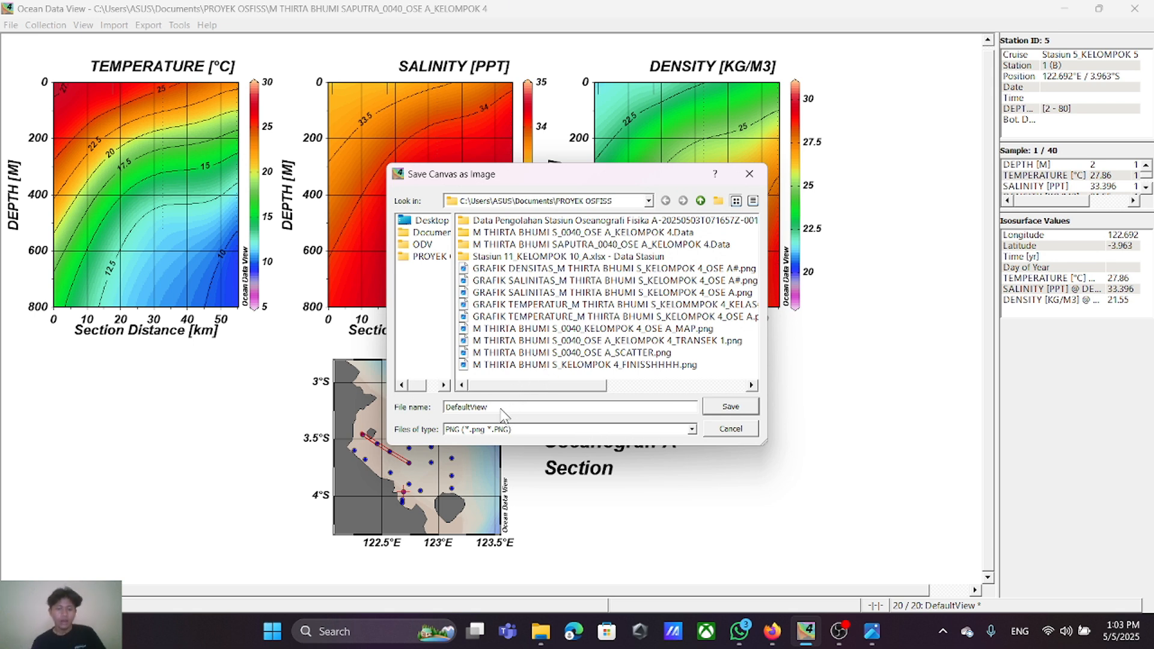
double_click(500, 410)
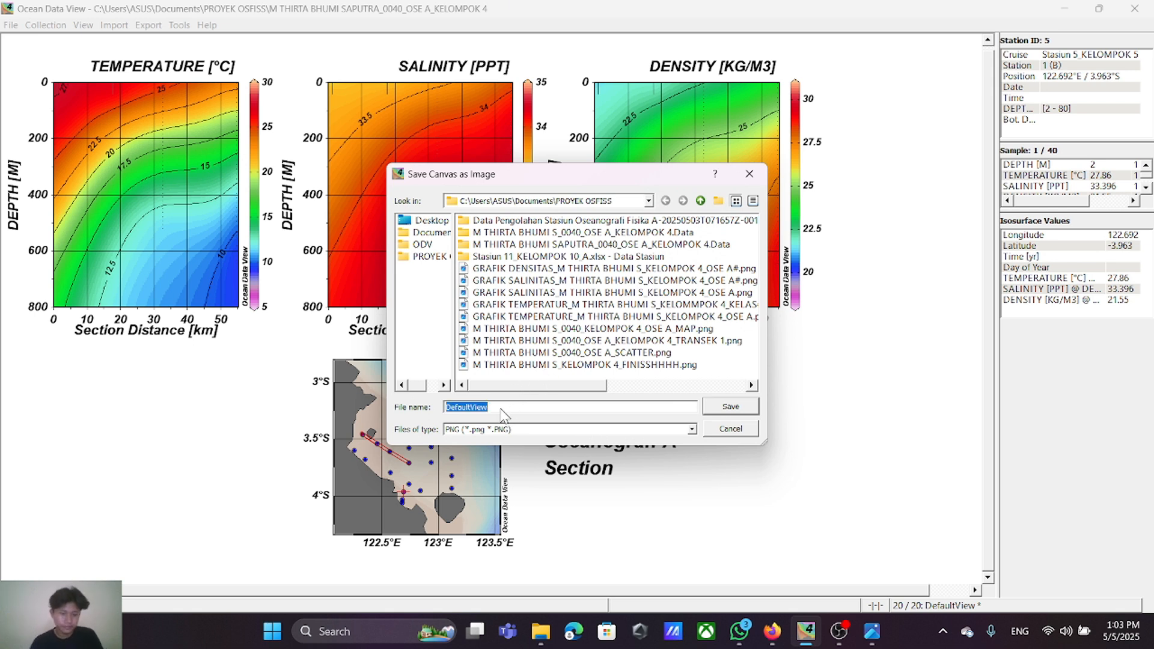
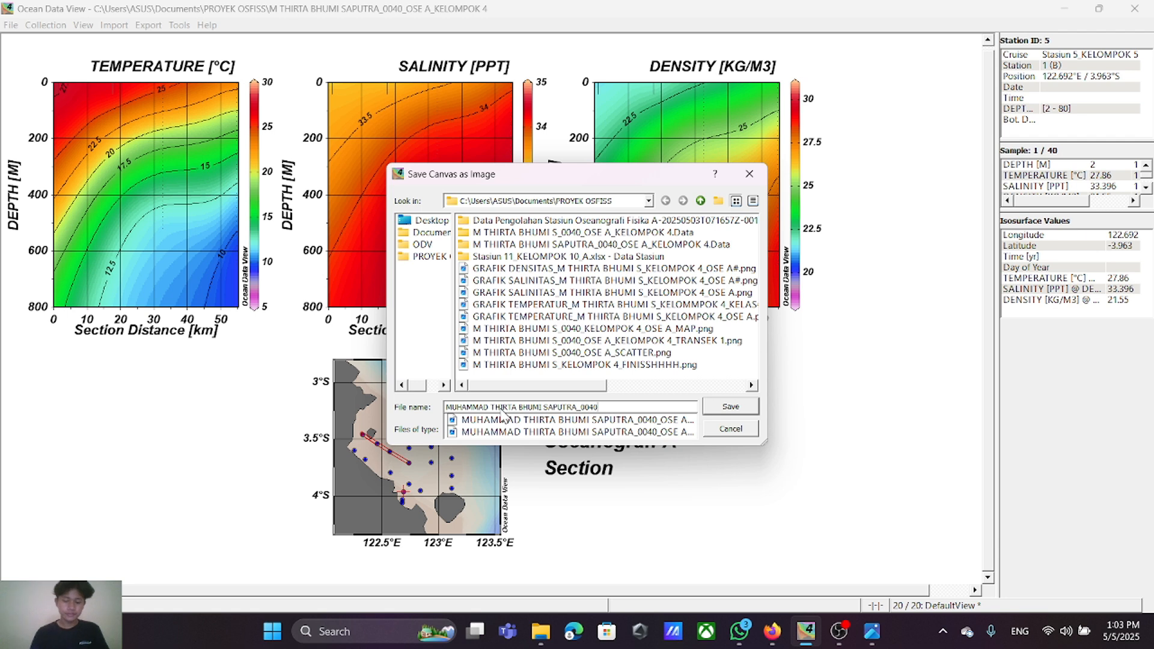
type("_OSE")
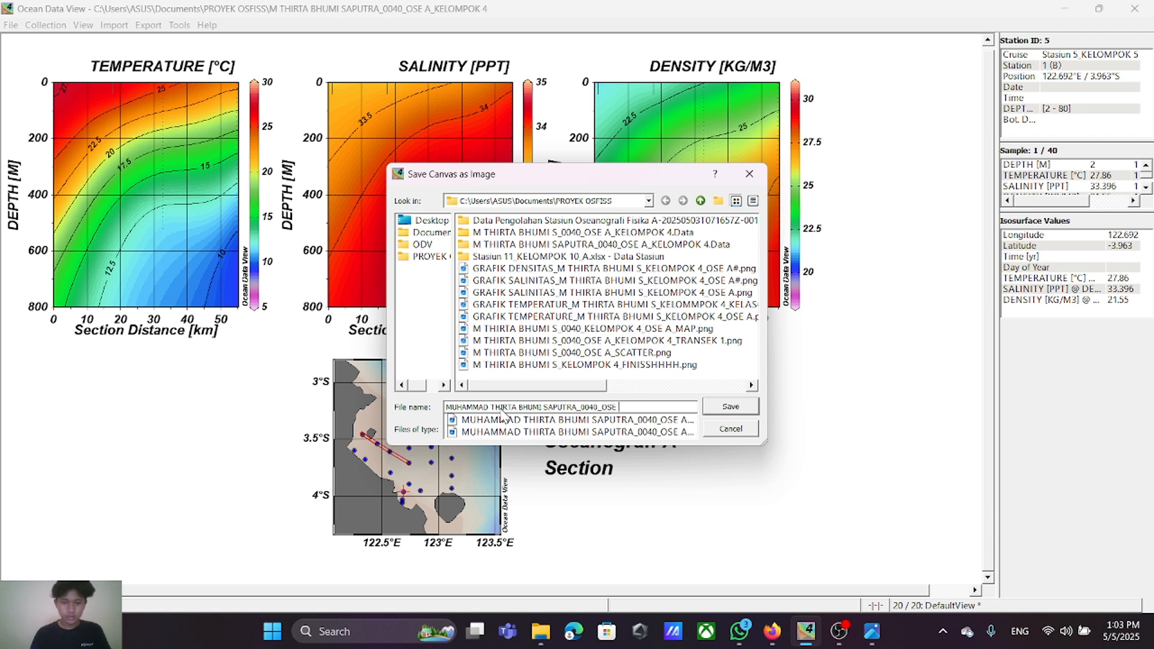
type(" A_KELOMPOK")
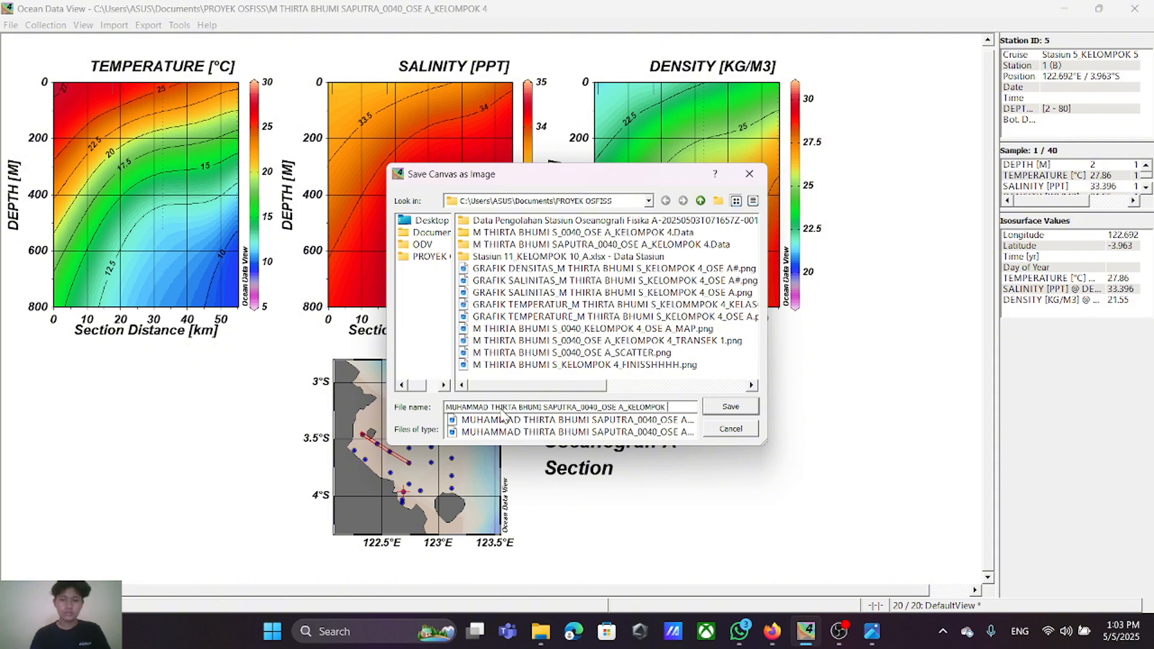
type(" 4_")
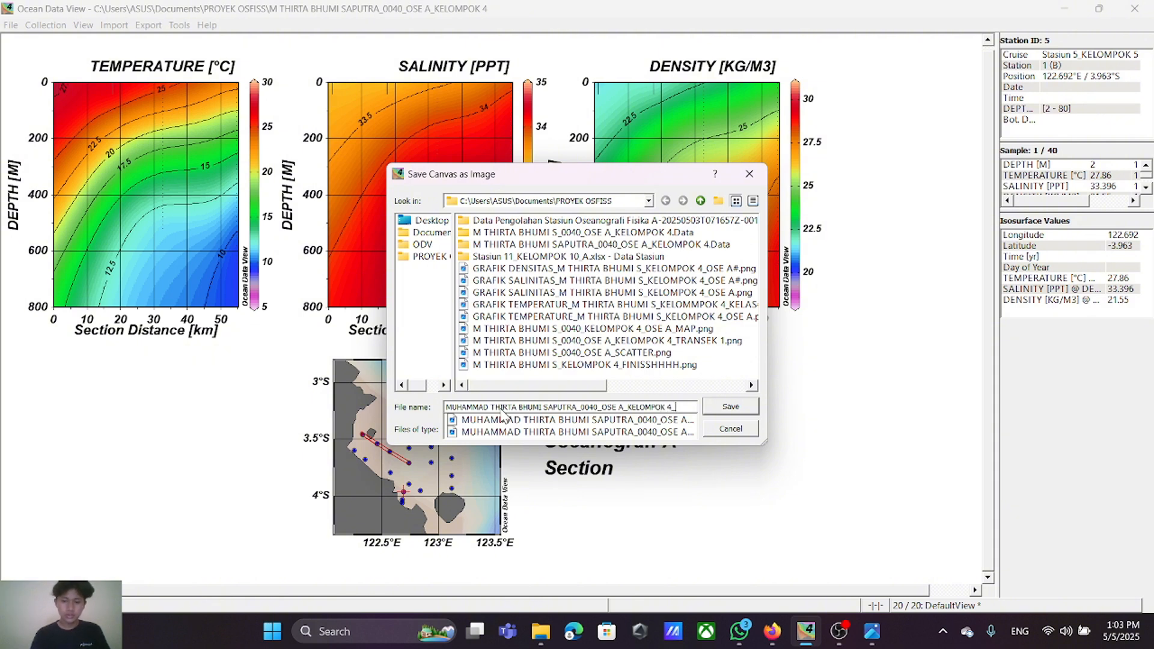
type("SE")
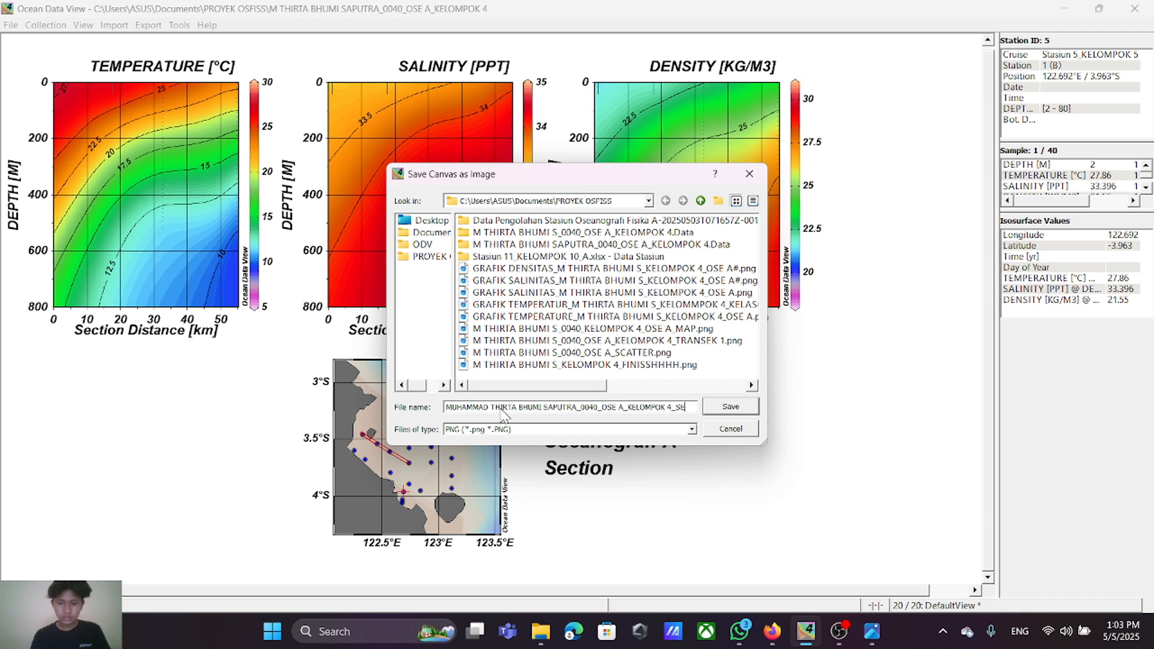
type("CTION")
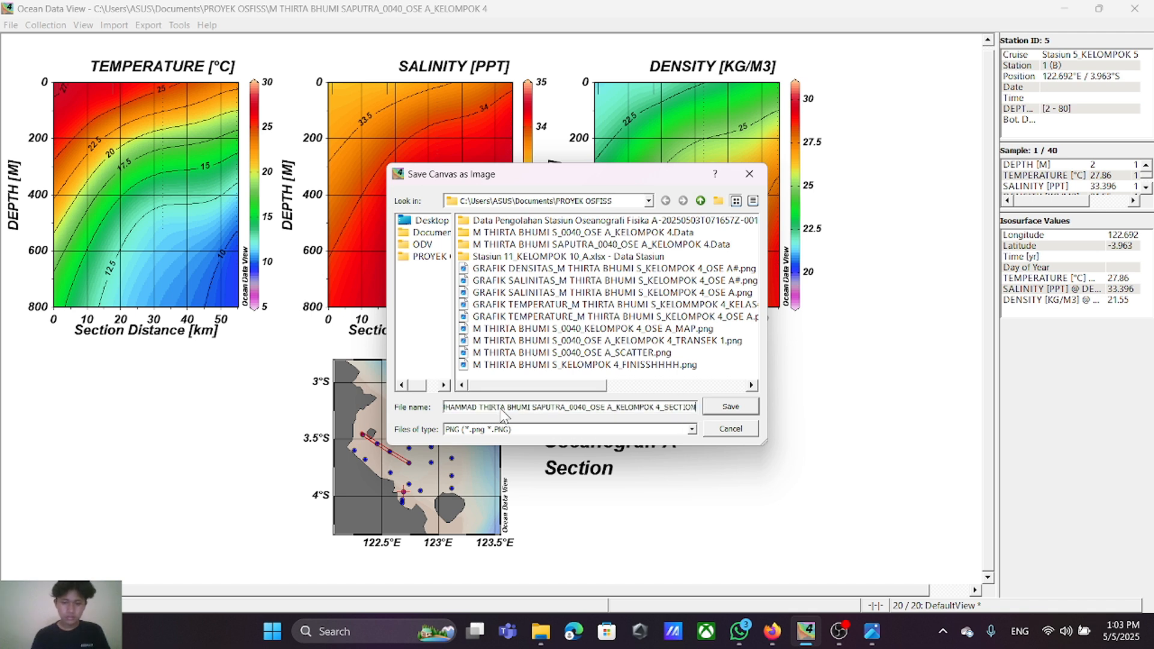
Step: Save the canvas image in the PROYEK OSFISS folder at a resolution of 300 dpi
left_click(416, 258)
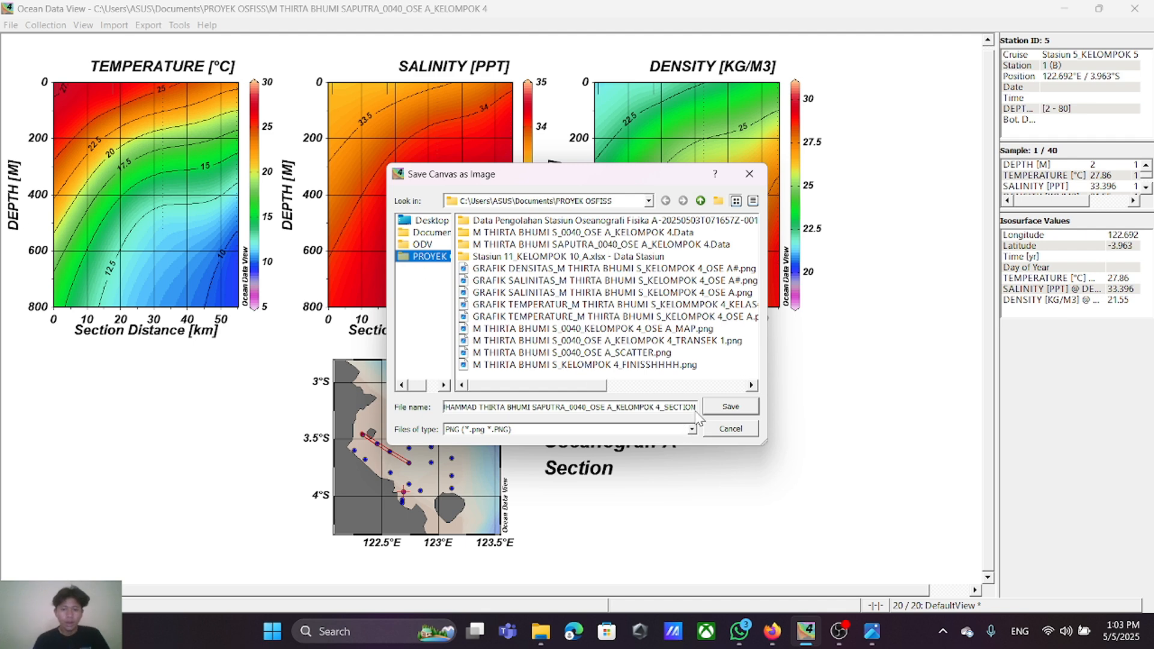
left_click(731, 407)
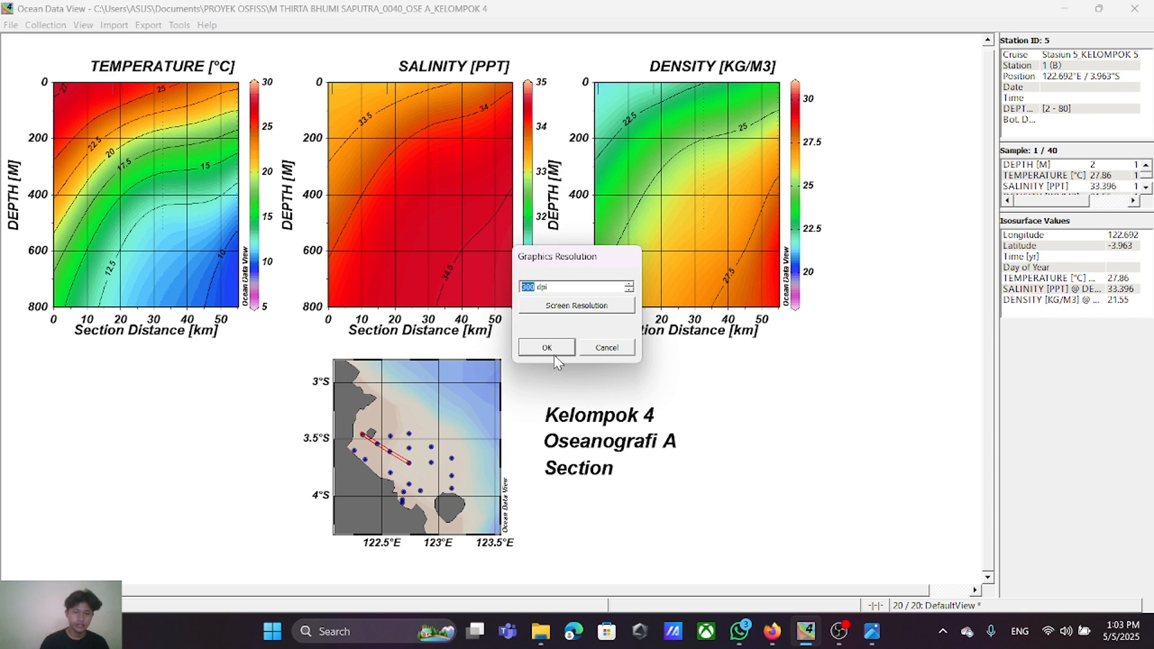
left_click(553, 353)
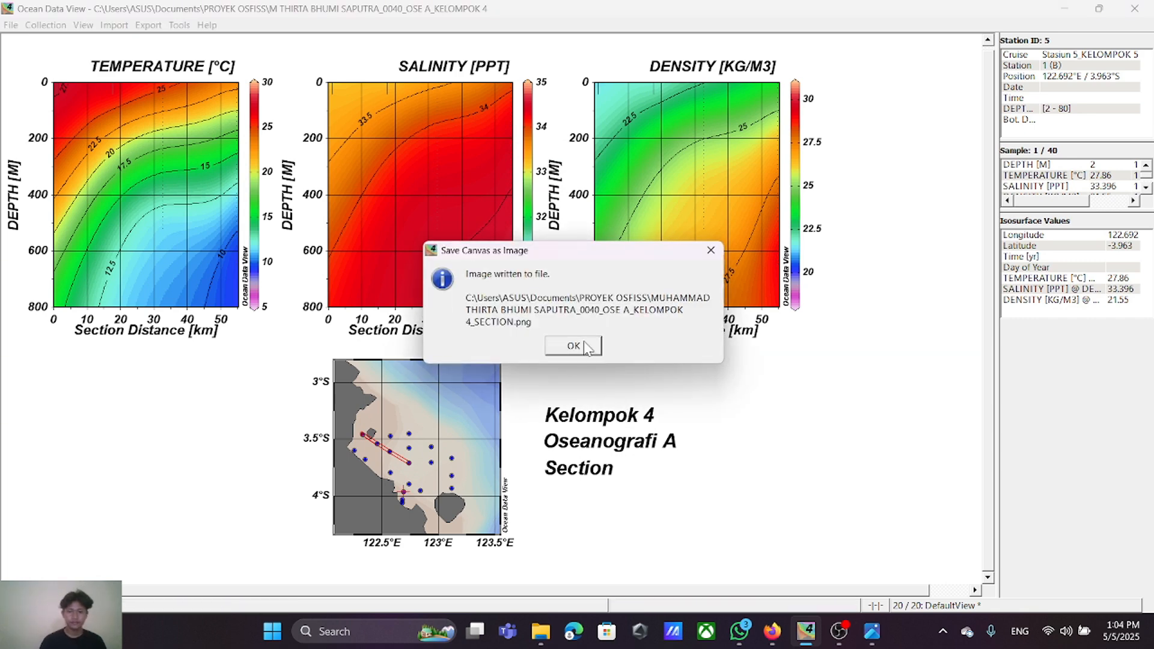
left_click(574, 346)
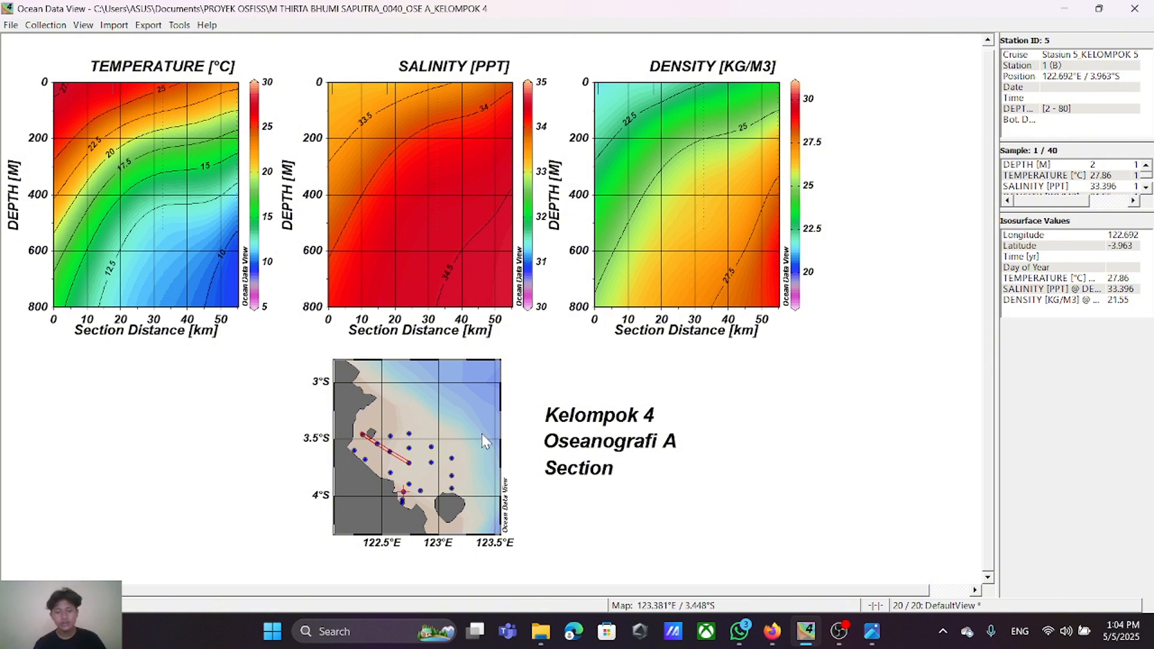
Step: Start defining a new section on the station map
right_click(427, 425)
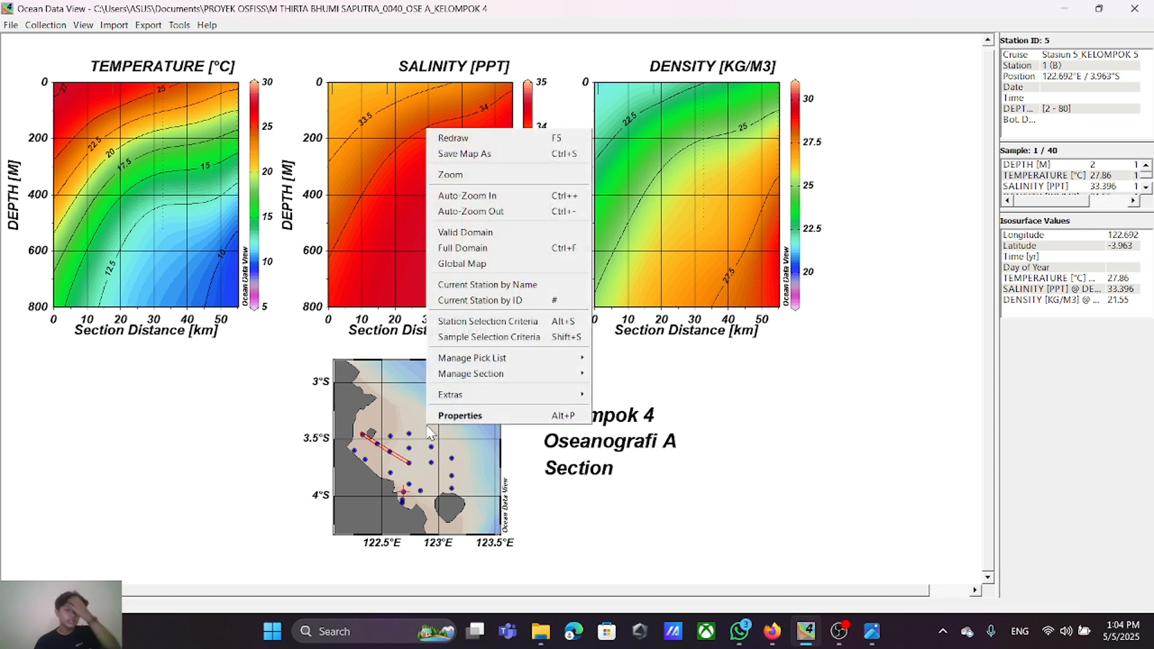
mouse_move(483, 379)
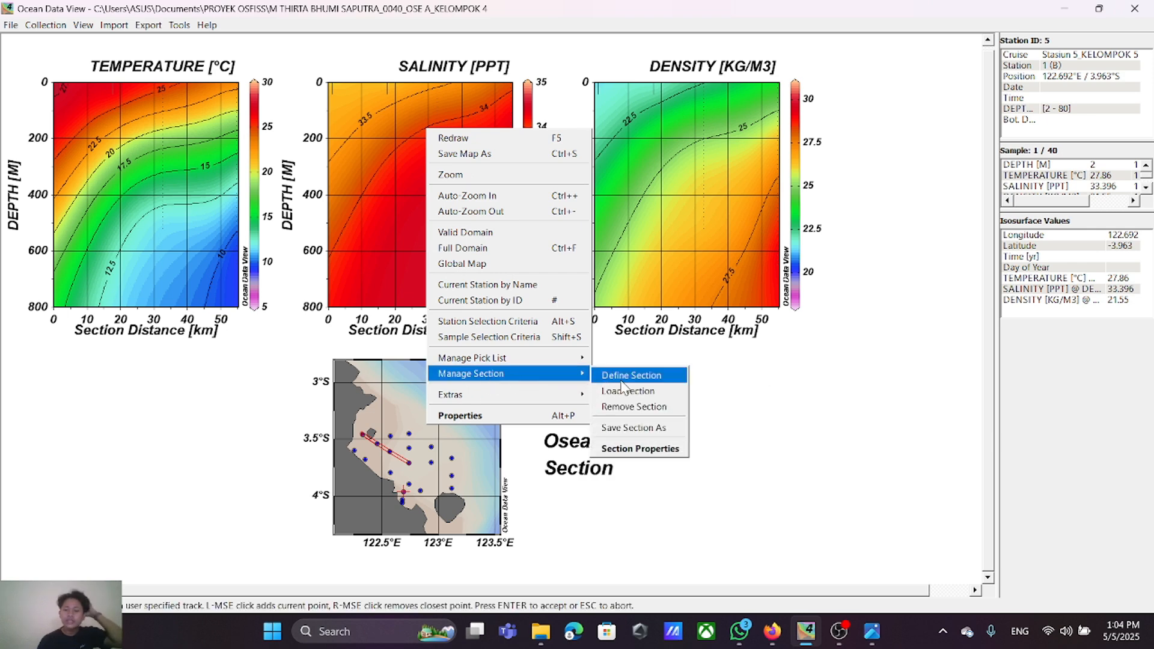
left_click(625, 373)
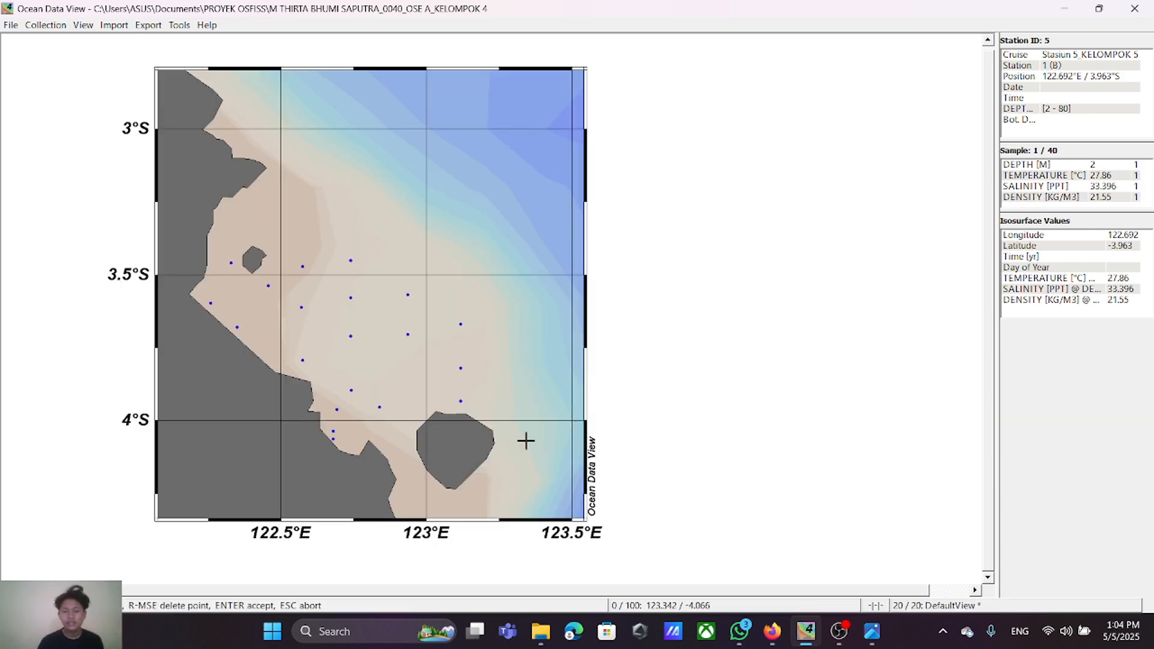
Step: Switch to Firefox and consult the PEMBAGIAN TRANSEK sheet and the PETA STASIUN PERAIRAN KENDARI map for the transect's stations
left_click(772, 631)
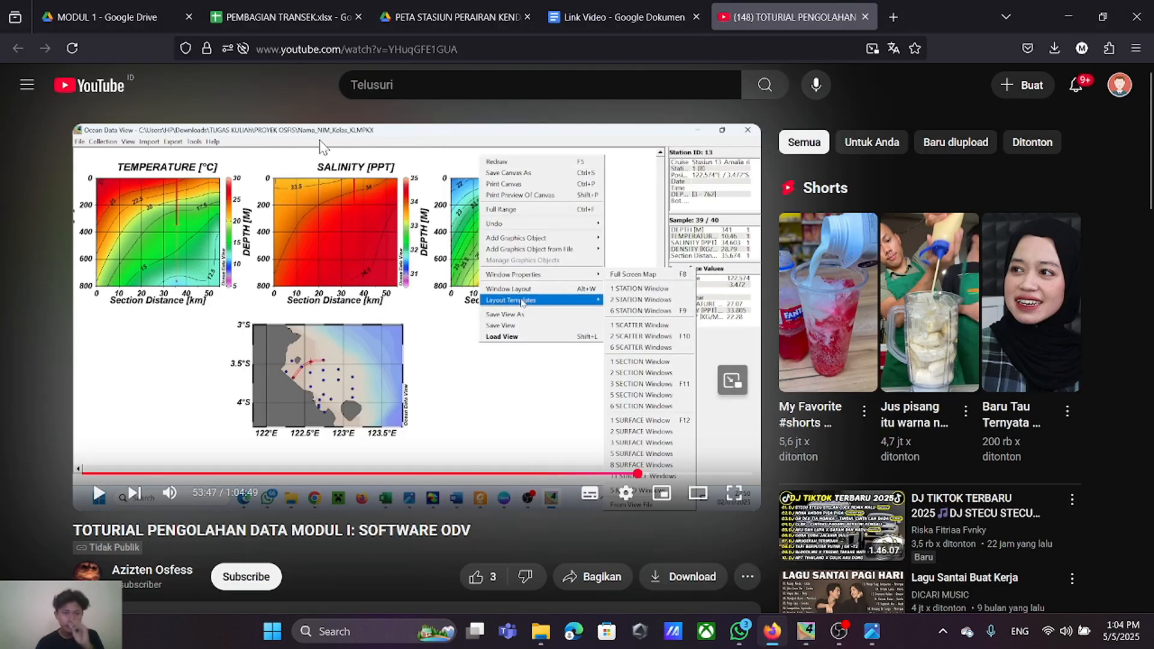
left_click(309, 24)
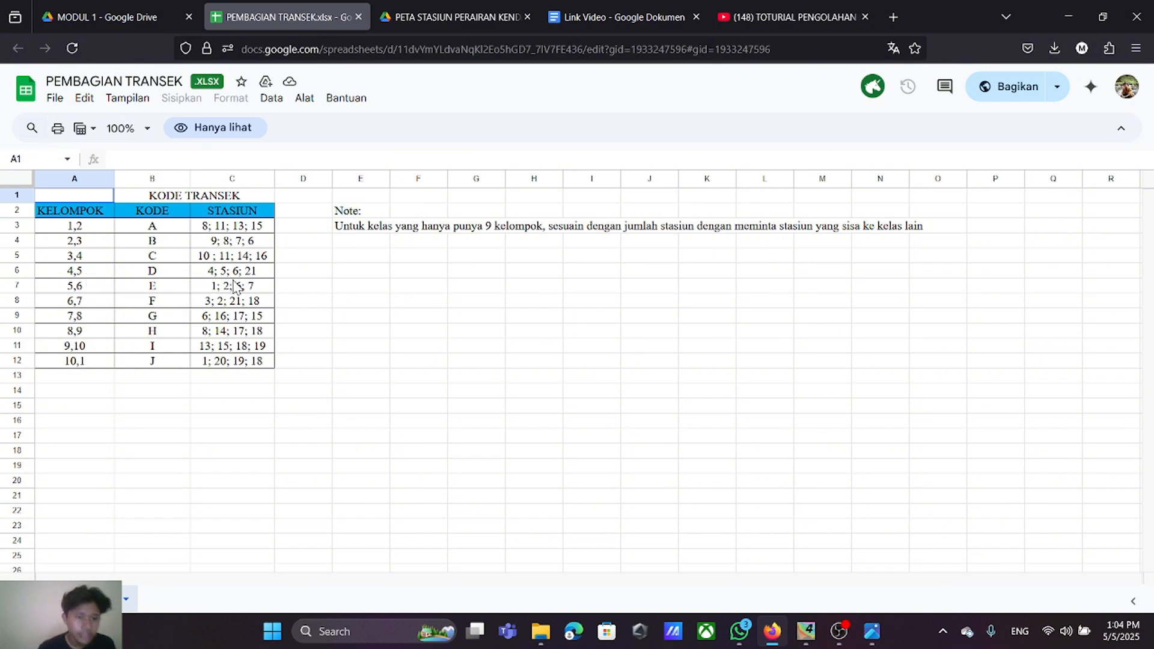
left_click(431, 14)
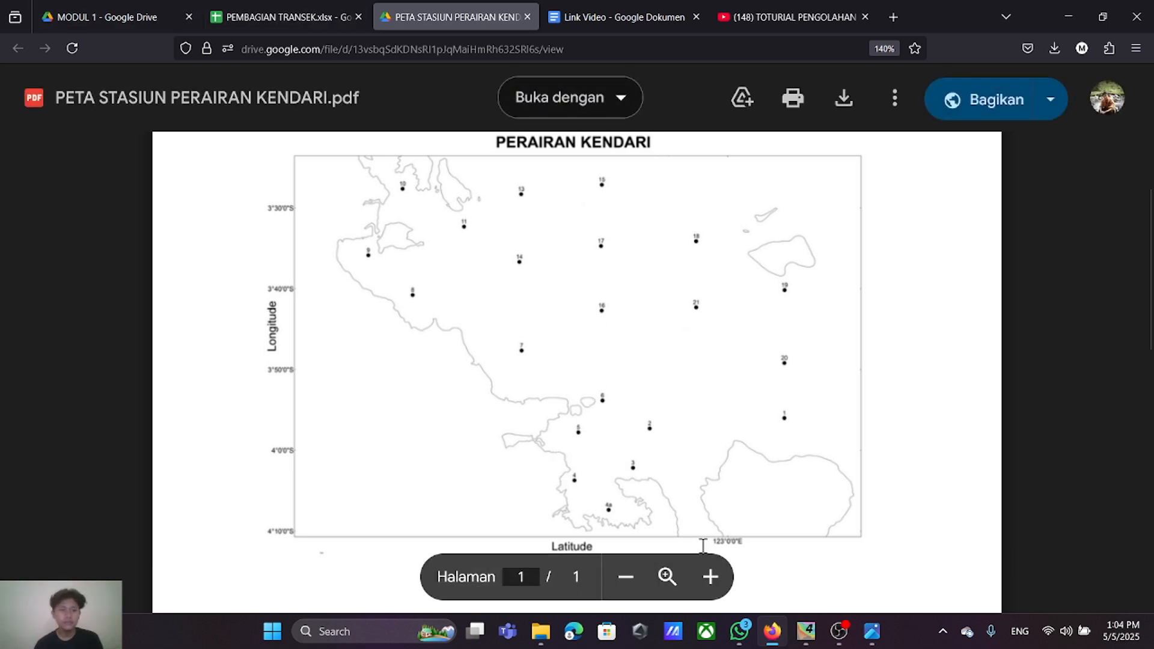
Step: Switch back to Ocean Data View and draw the section line through stations 4, 5, 6 and 21, keeping the default section properties
left_click(806, 631)
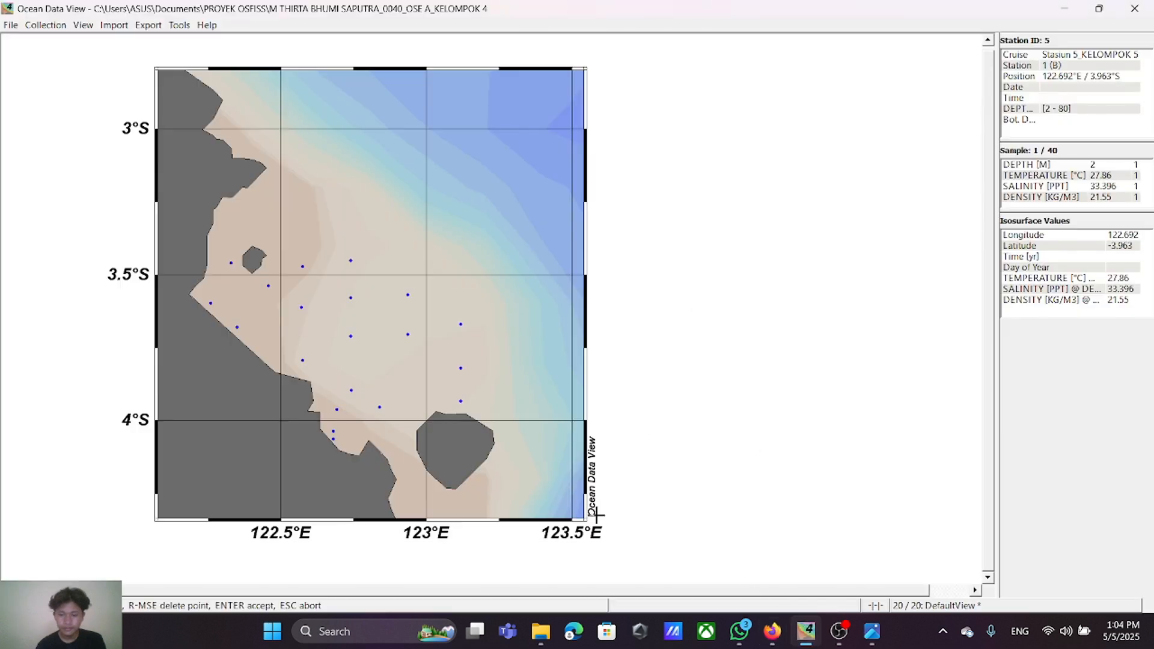
left_click(333, 432)
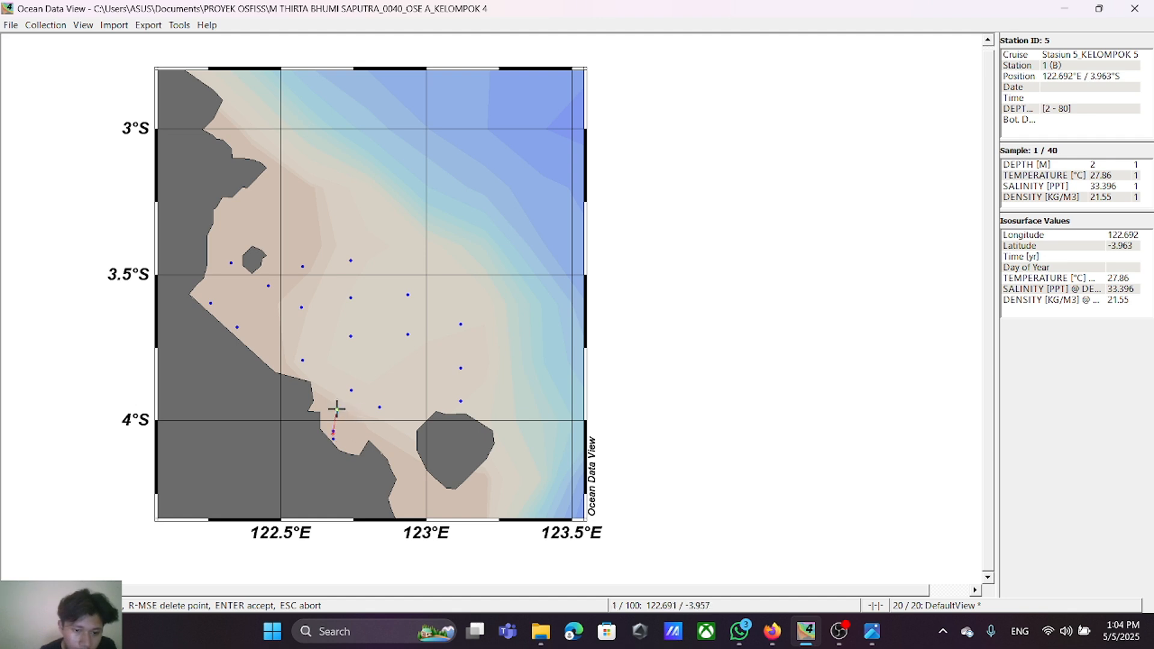
left_click(337, 408)
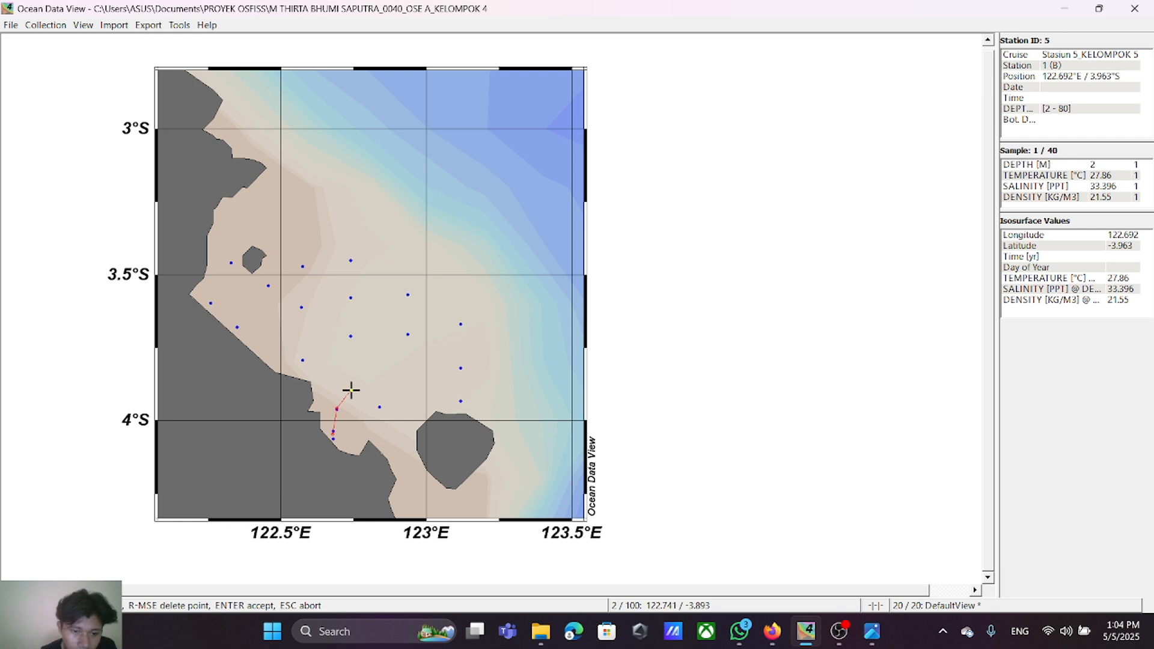
left_click(351, 390)
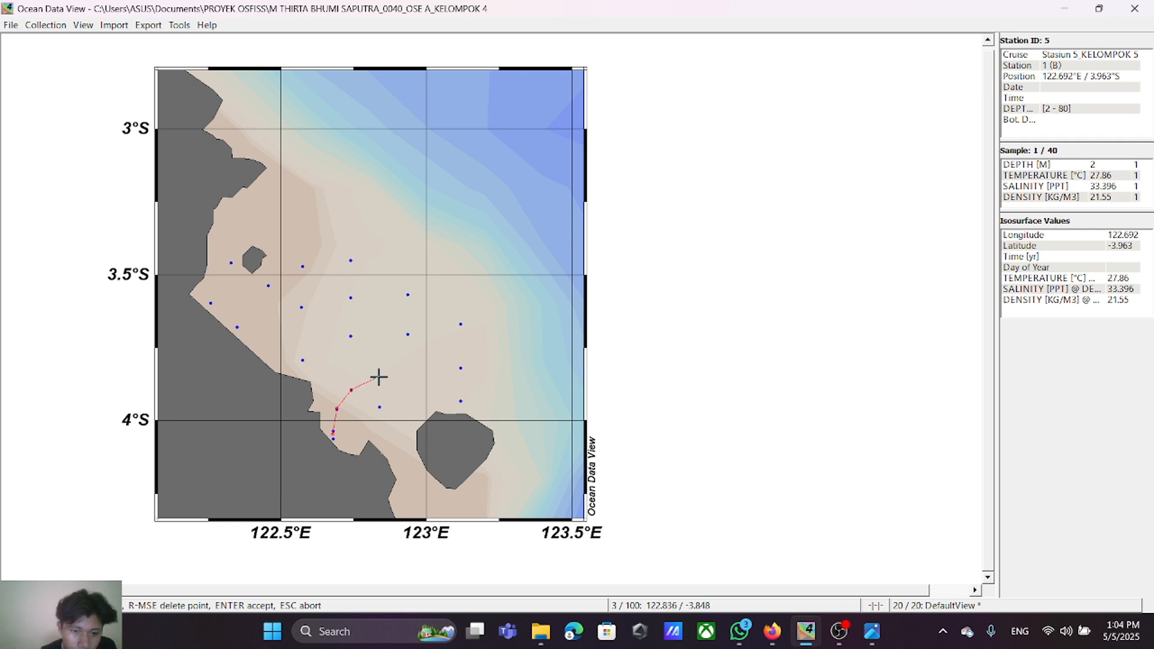
left_click(409, 333)
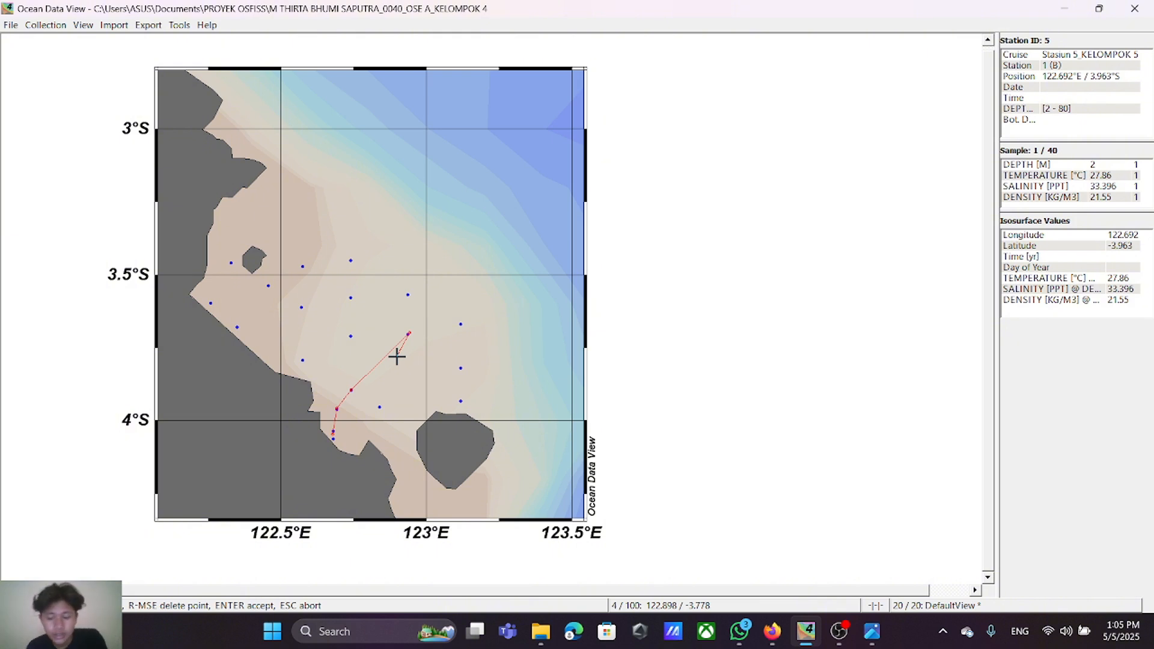
key("Return")
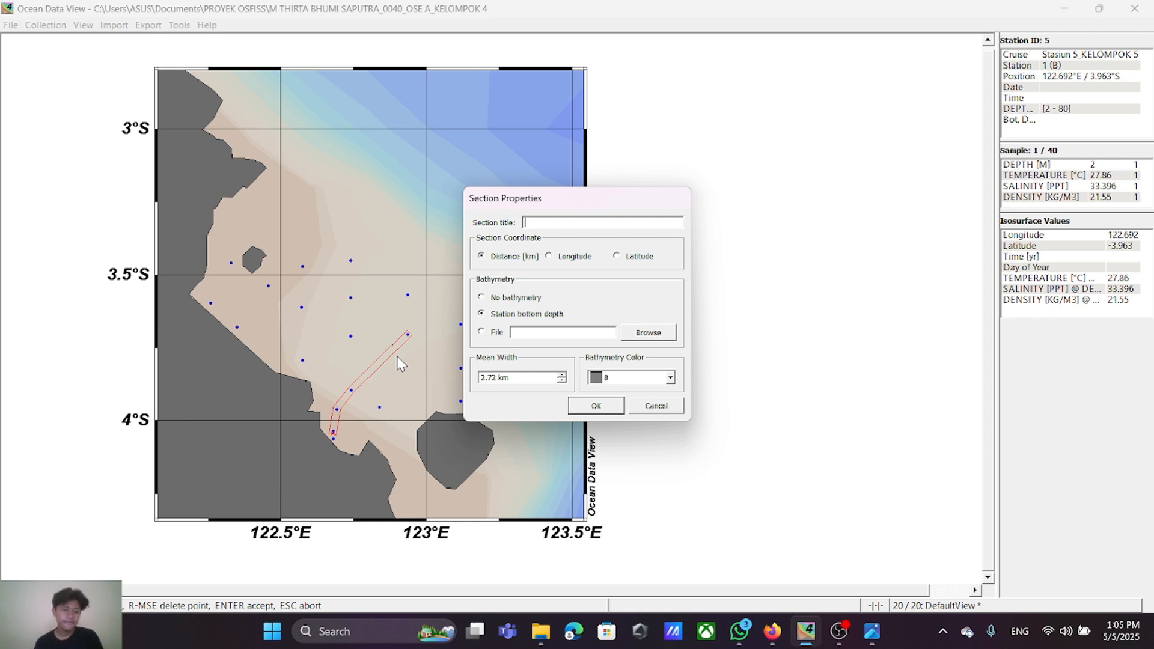
left_click(595, 407)
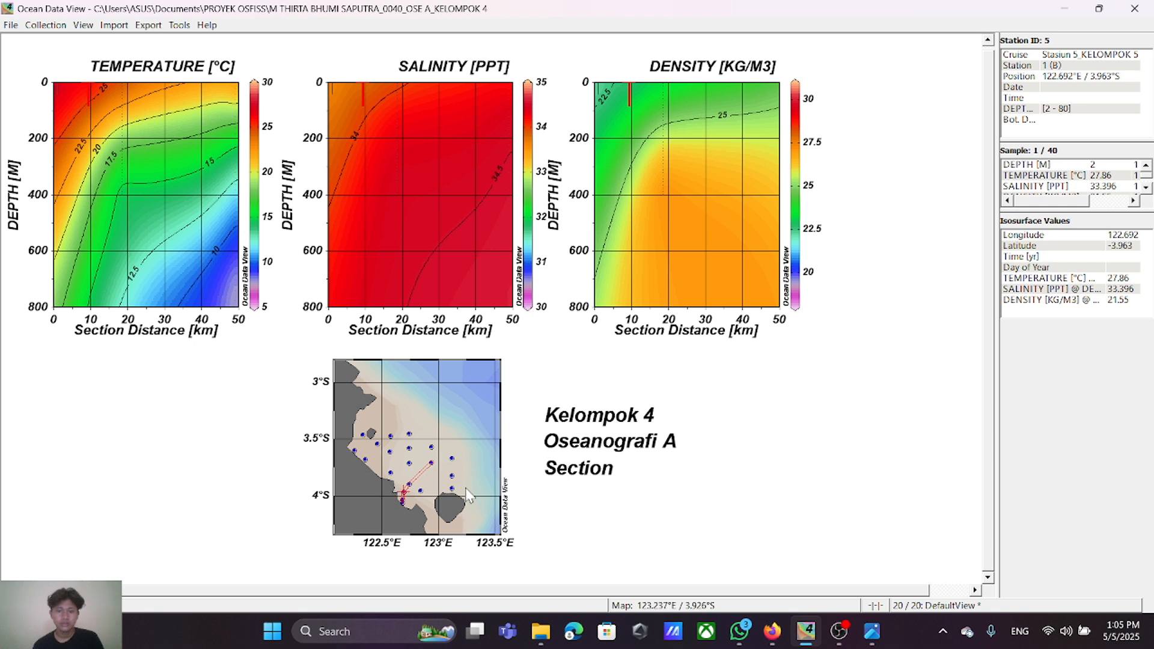
Step: Move the "Kelompok 4", "Oseanografi A" and "Section" text labels up beside the map, aligned and evenly spaced
left_click_drag(617, 418, 603, 397)
left_click_drag(602, 445, 591, 428)
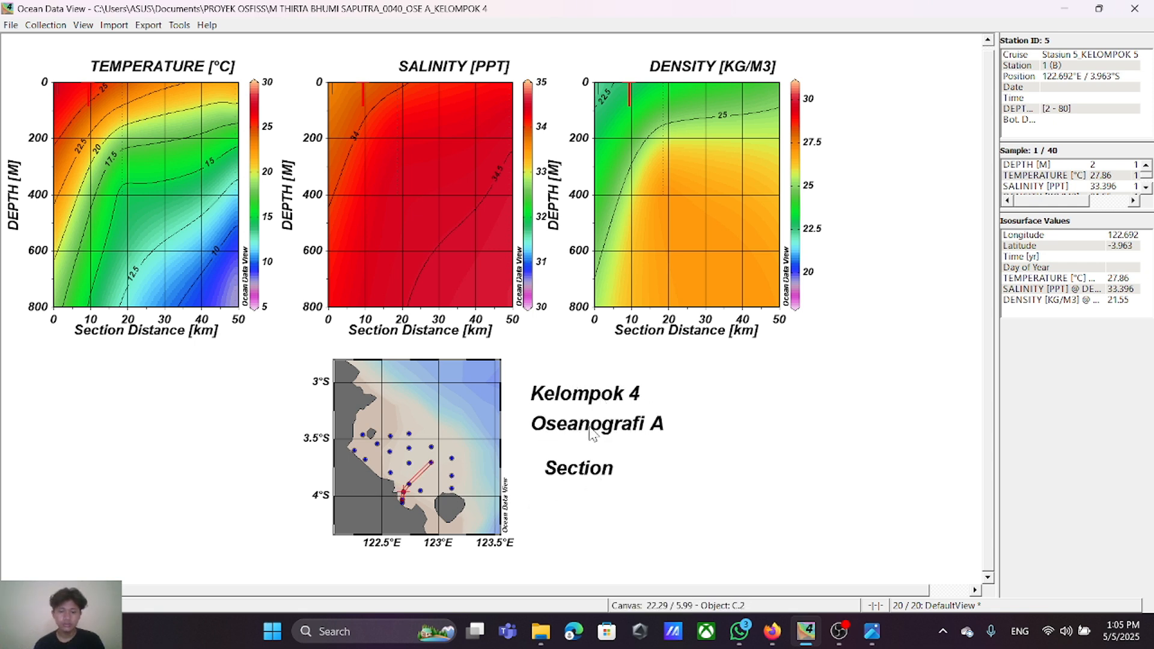
left_click_drag(580, 479, 572, 470)
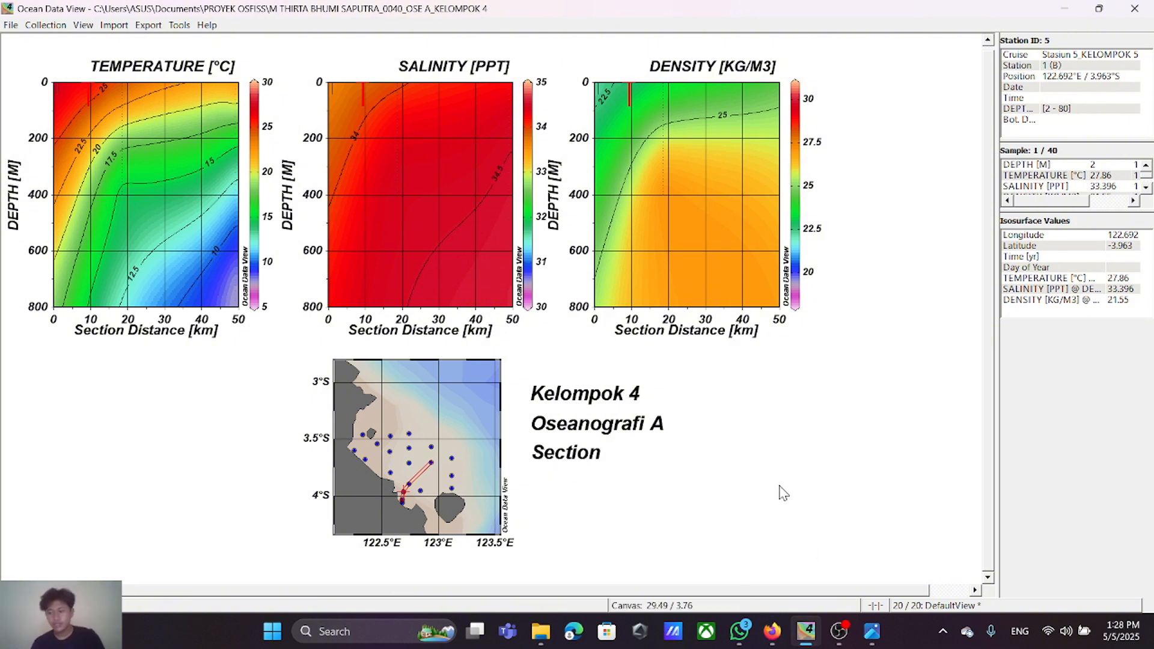
Step: Apply the 3 SURFACE Windows layout template to the canvas
right_click(773, 373)
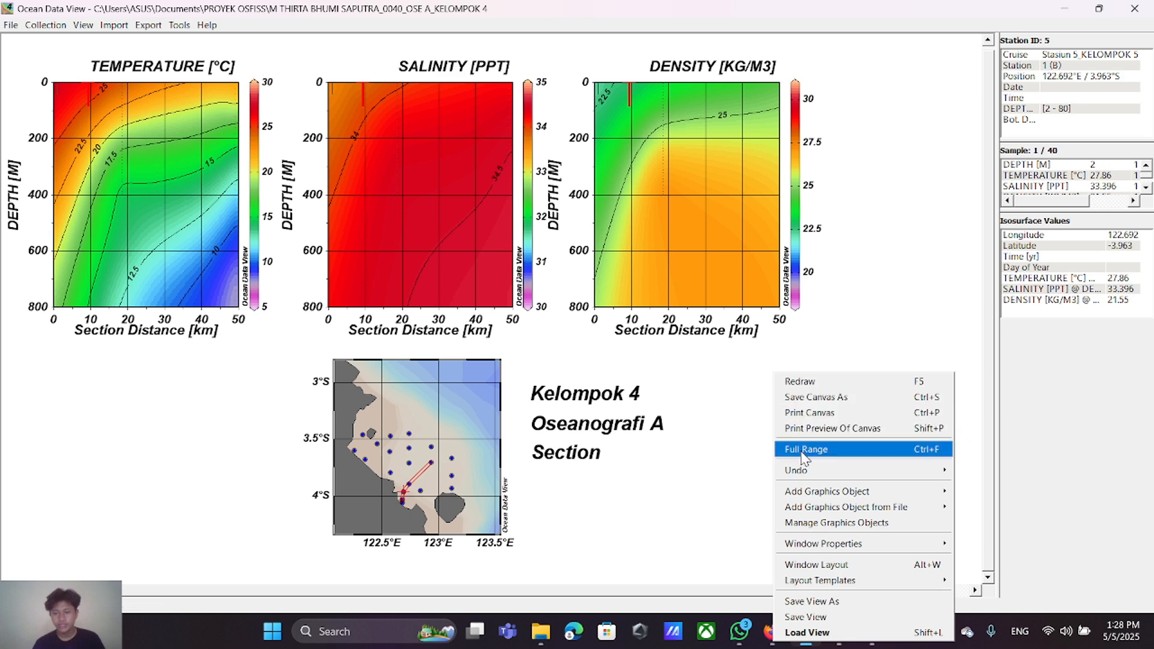
mouse_move(845, 581)
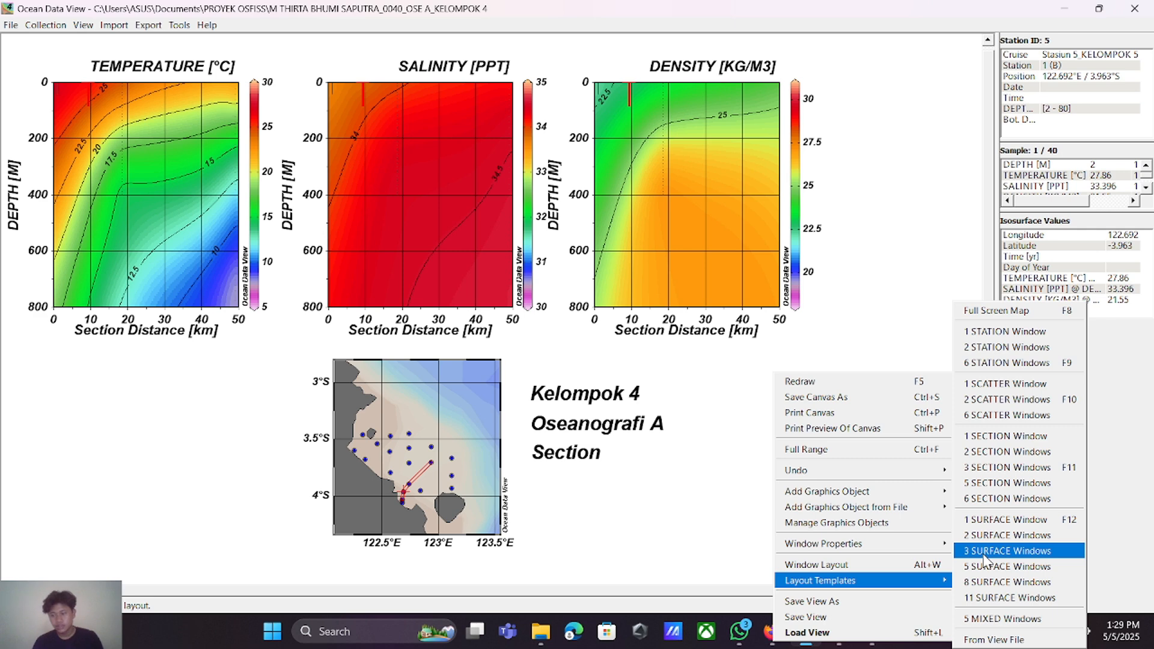
left_click(986, 551)
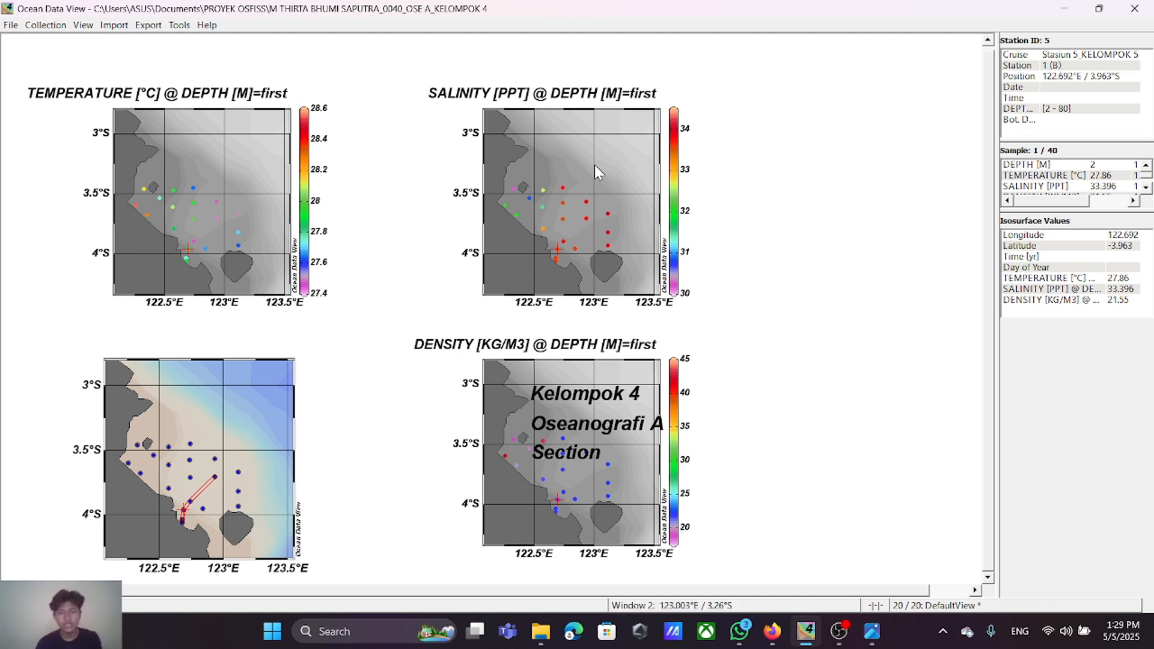
Step: Edit the window layout, narrowing the temperature surface window to span 2.5 to 8.5 horizontally
right_click(800, 153)
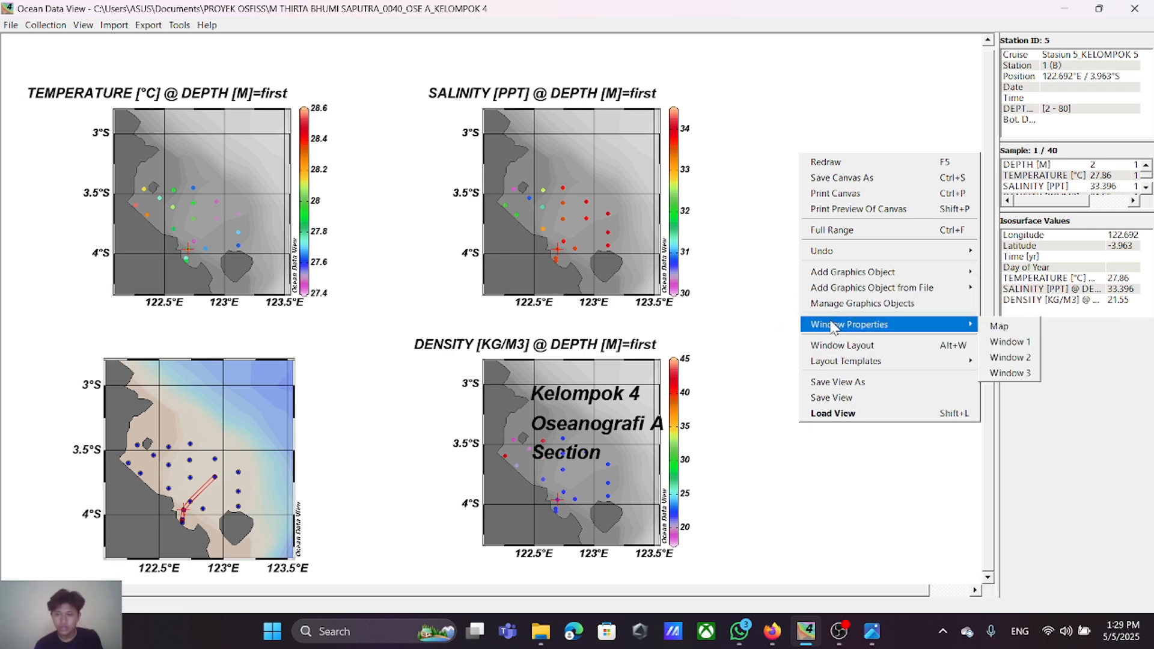
left_click(836, 345)
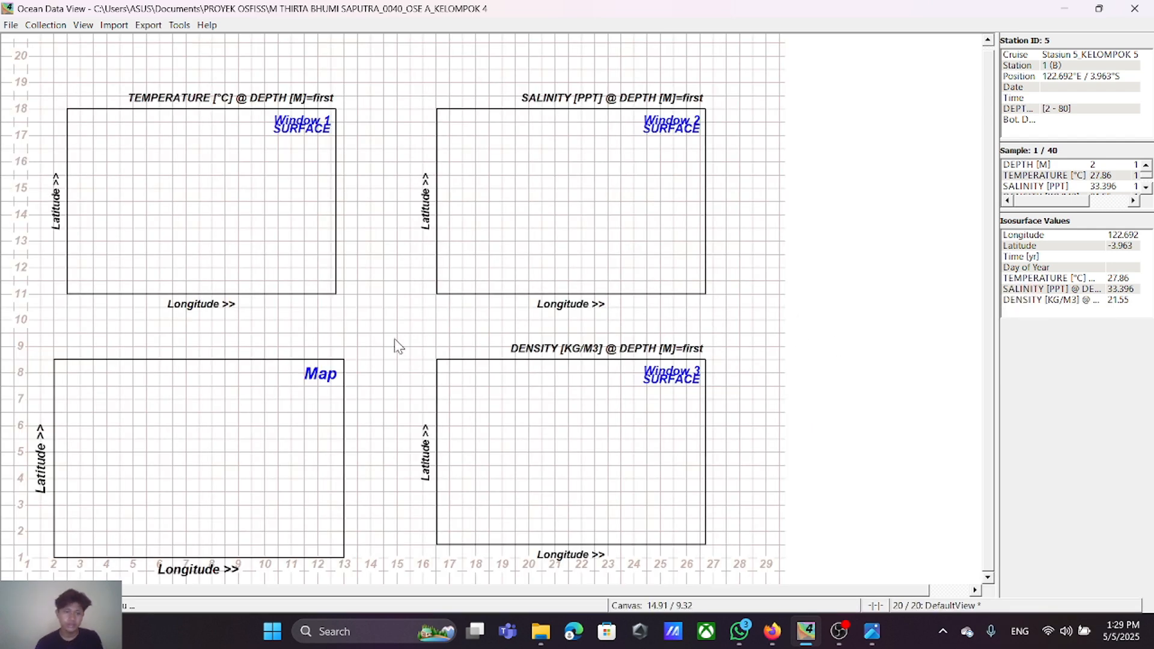
right_click(278, 220)
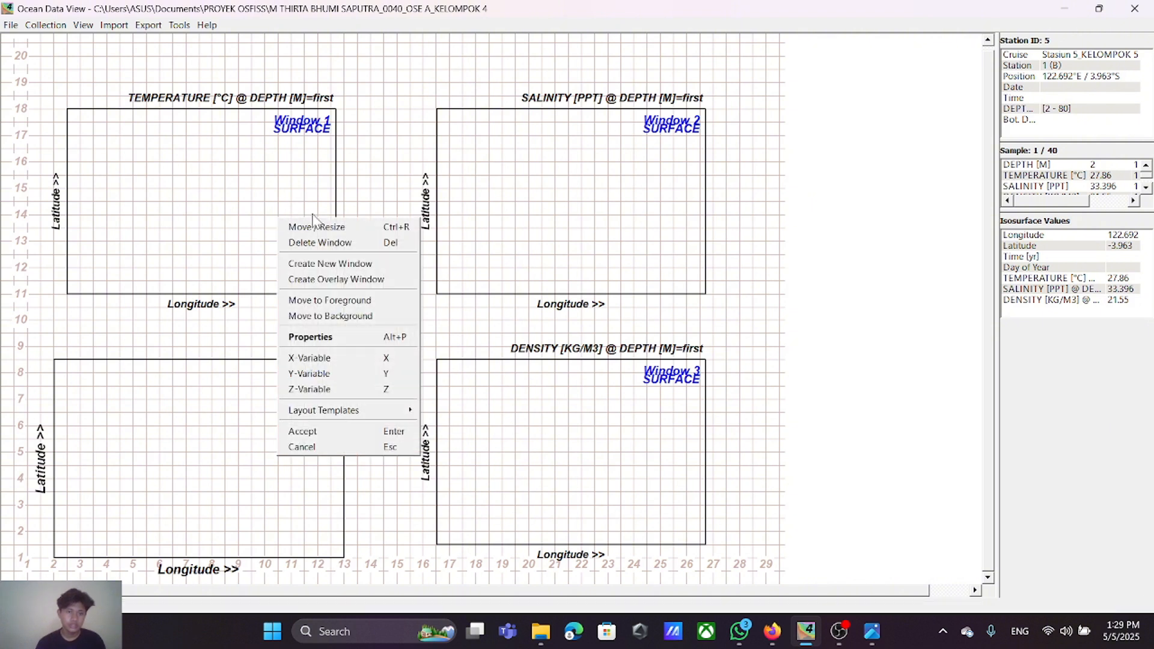
left_click(312, 226)
left_click_drag(335, 204, 224, 232)
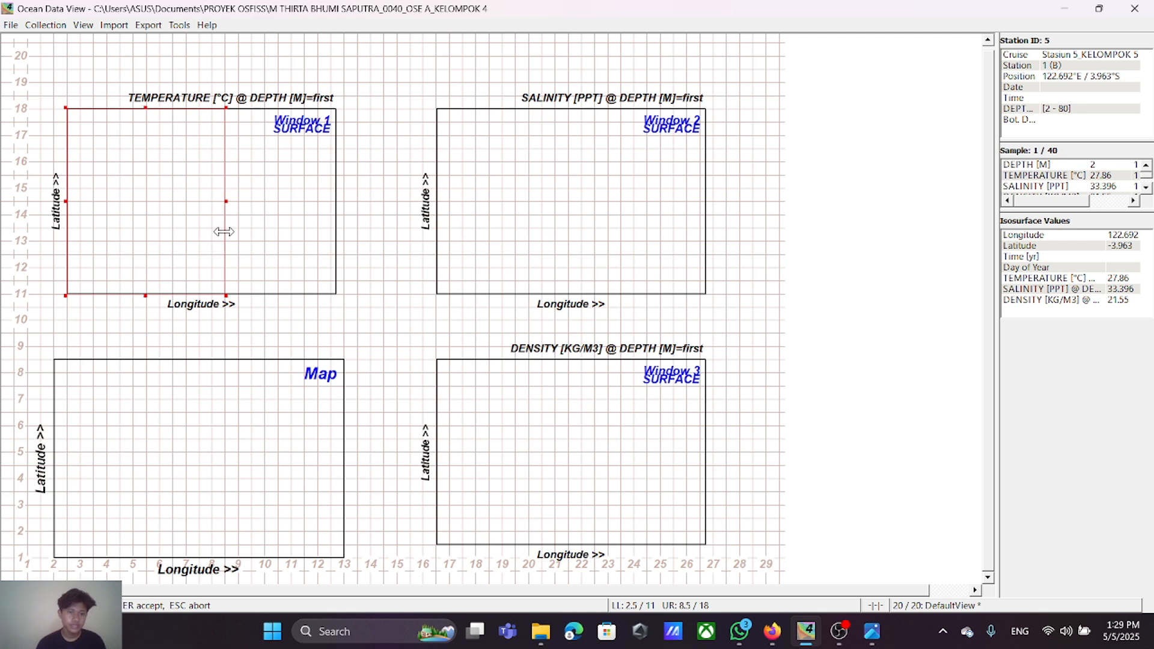
key("Return")
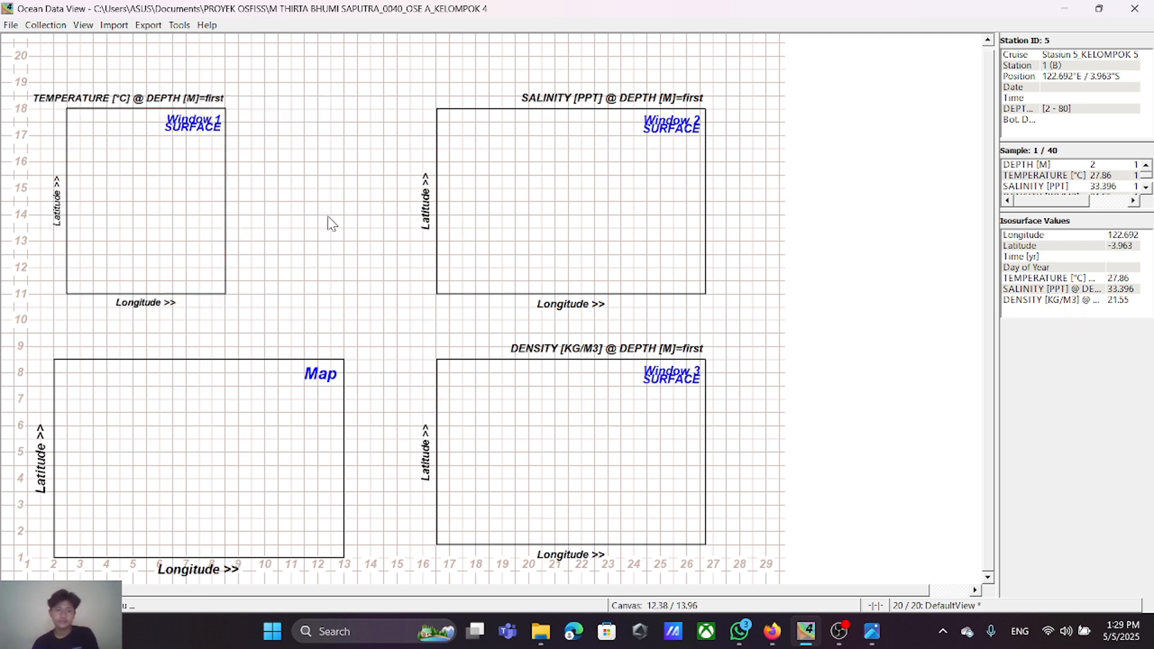
Step: Place the salinity surface window over the temperature window and narrow it to the same width, spanning 2.5 to 8.5
right_click(510, 205)
left_click(527, 210)
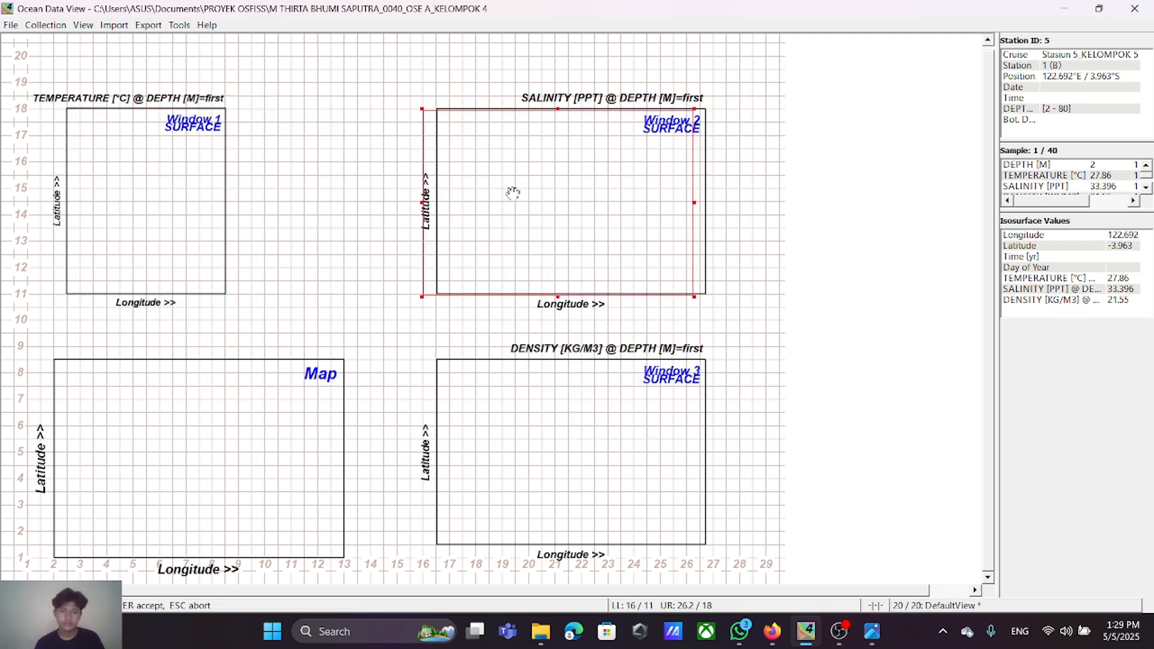
left_click_drag(510, 190, 156, 191)
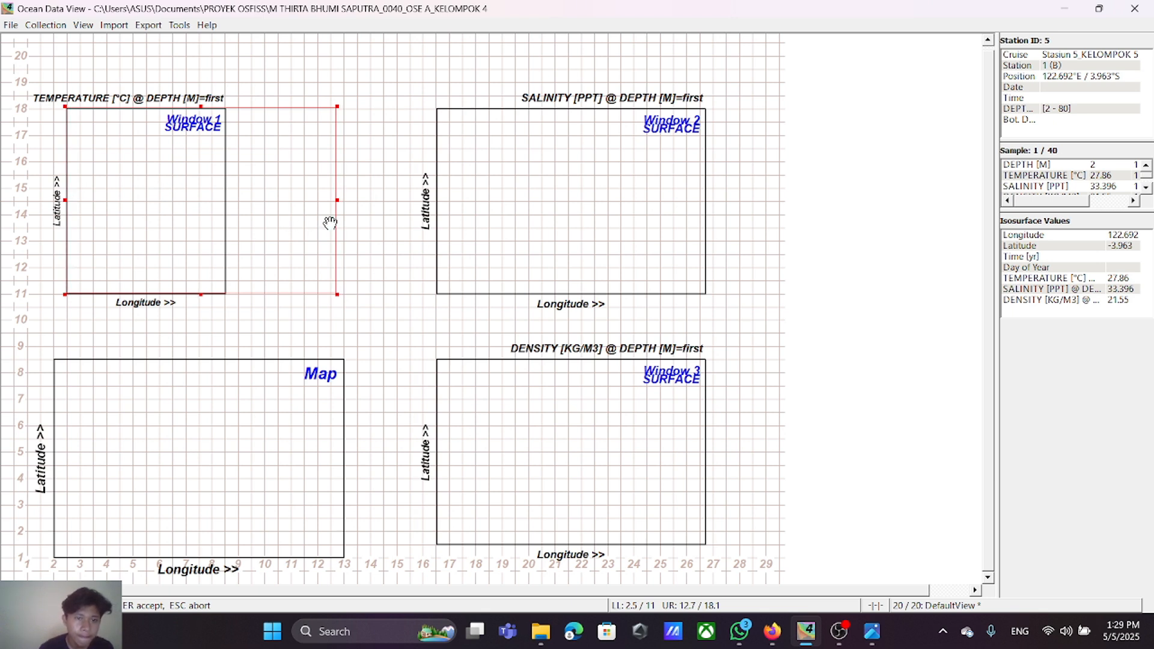
left_click_drag(335, 205, 226, 234)
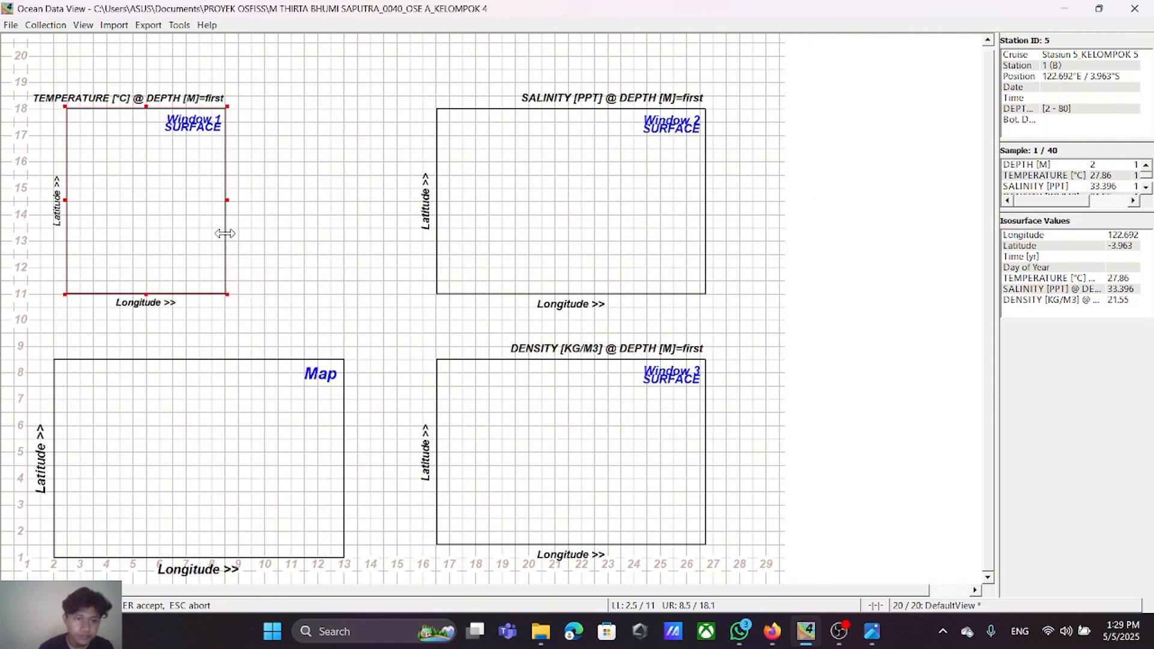
Step: Move the salinity window beside the temperature window, spanning 11 to 17 horizontally, and set its upper edge at 18
right_click(187, 223)
left_click(205, 226)
left_click_drag(193, 217, 383, 213)
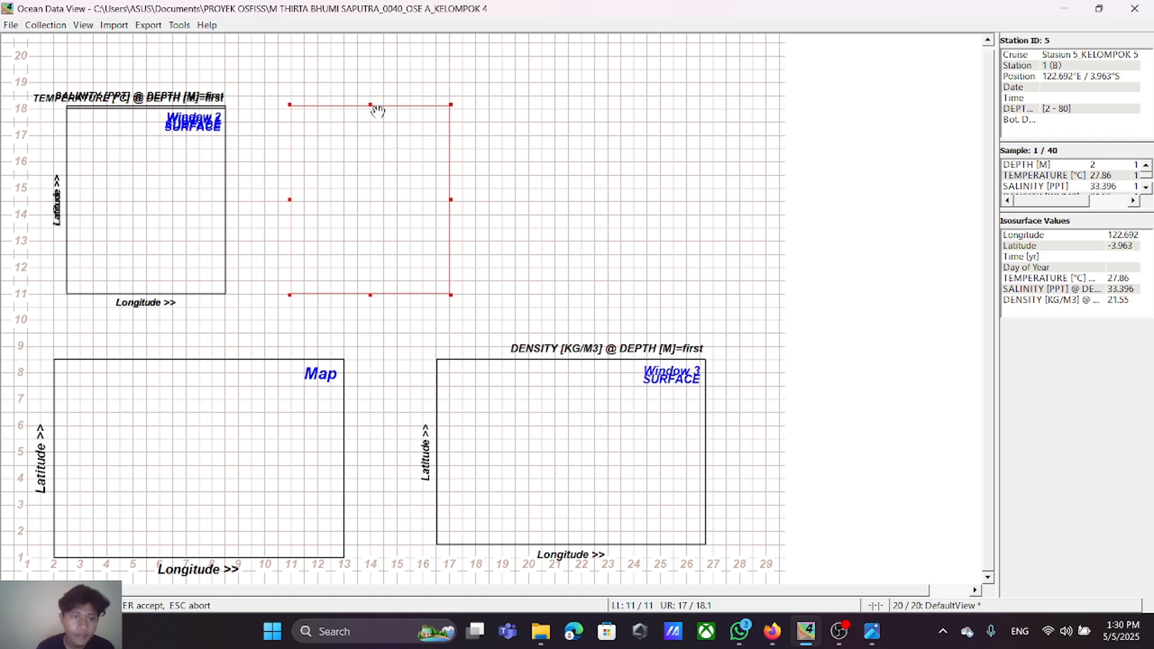
mouse_move(370, 107)
left_mouse_down()
mouse_move(371, 92)
mouse_move(372, 108)
left_mouse_up()
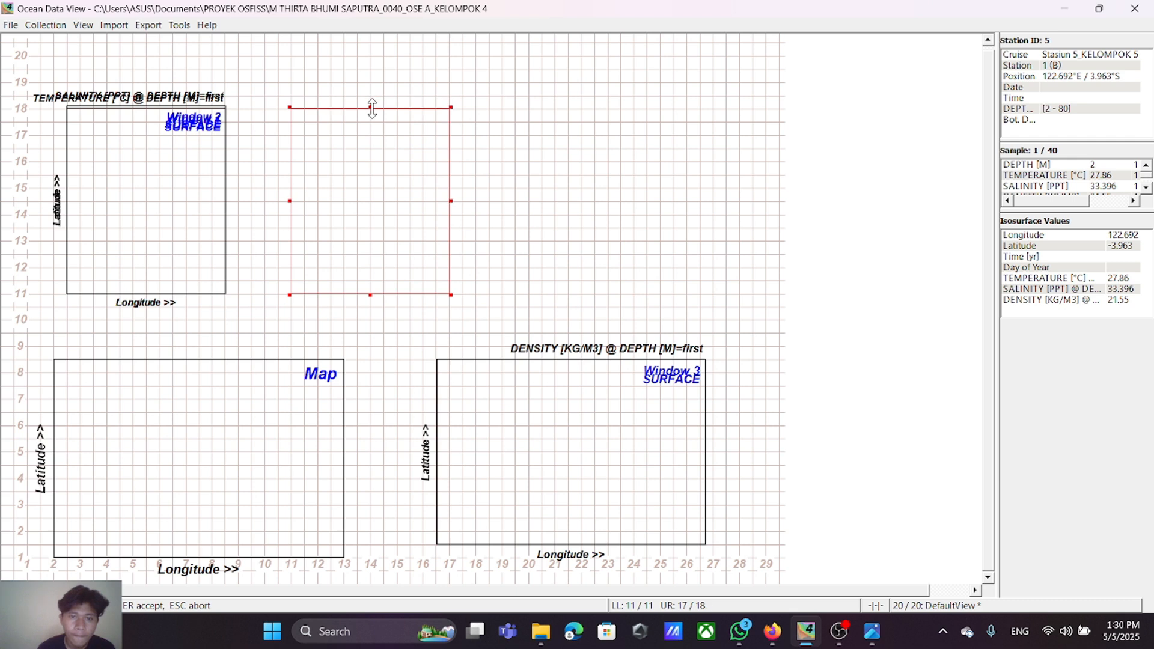
key("Return")
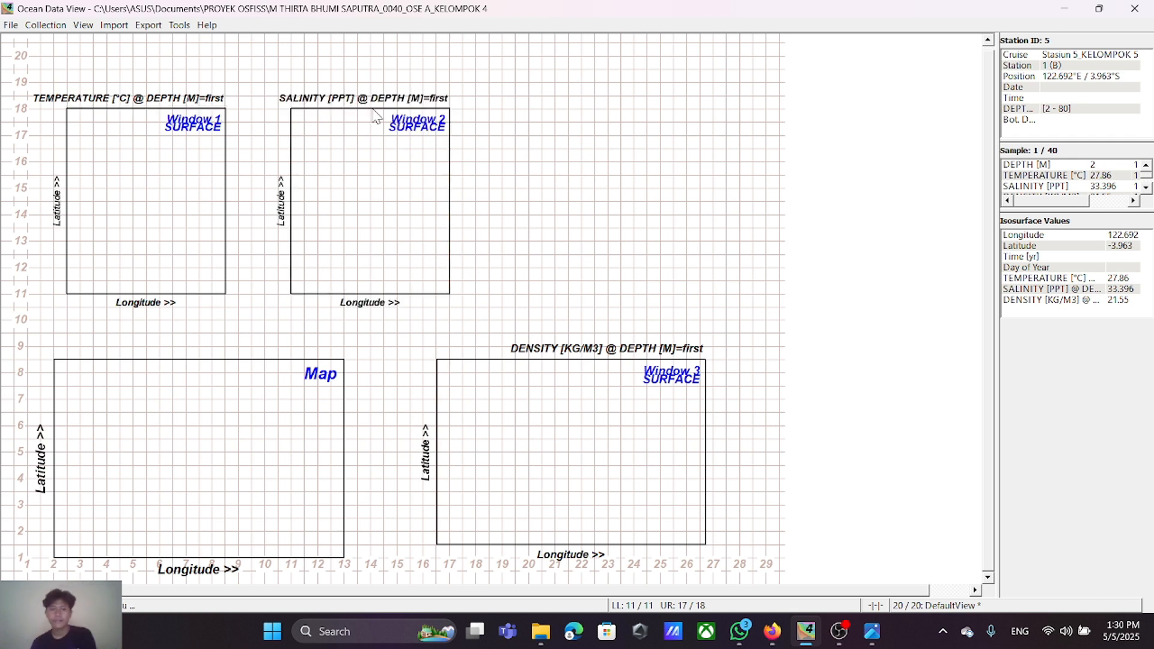
Step: Place the density surface window over the salinity window and narrow it so its outer edge sits at 17
right_click(559, 426)
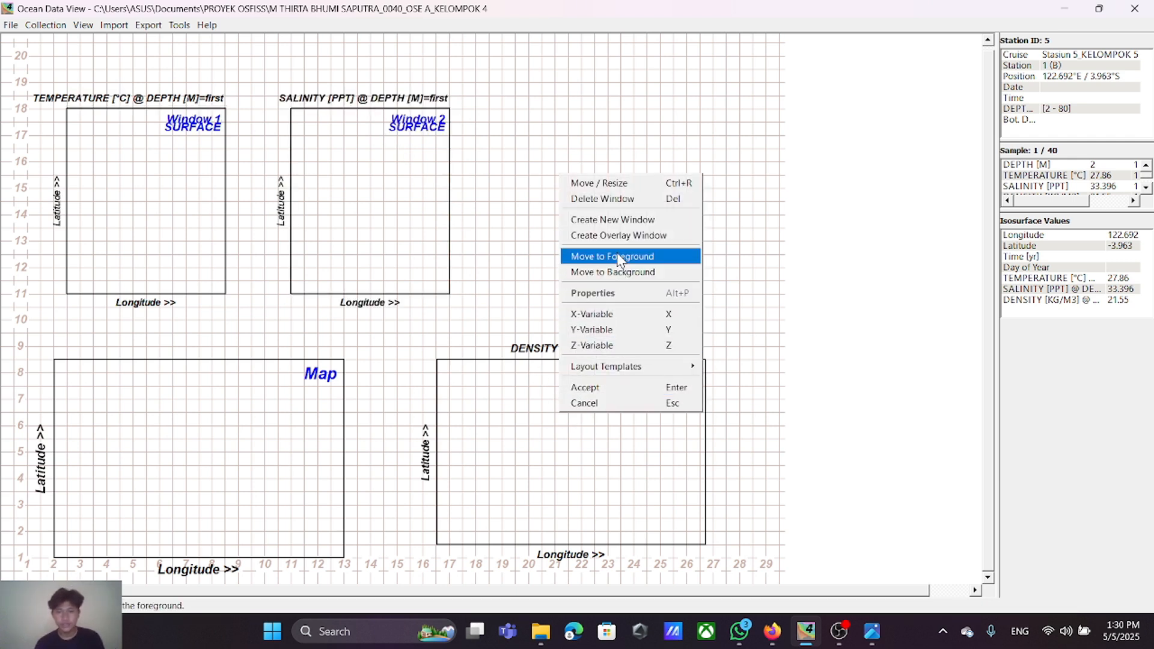
left_click(601, 182)
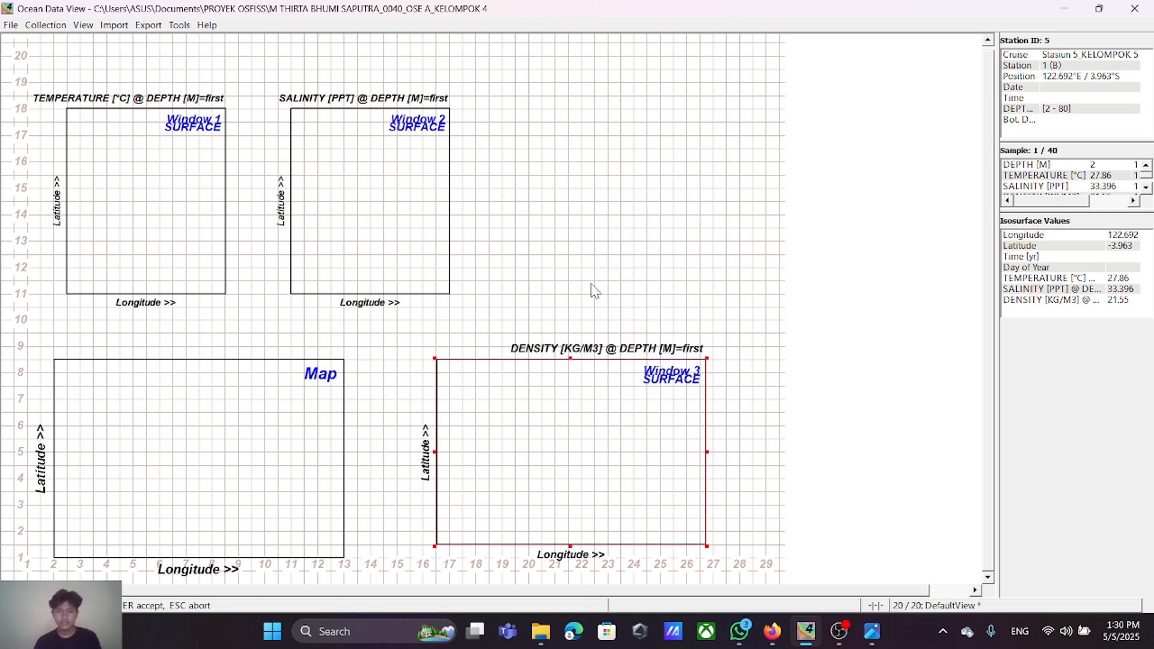
left_click_drag(598, 470, 450, 218)
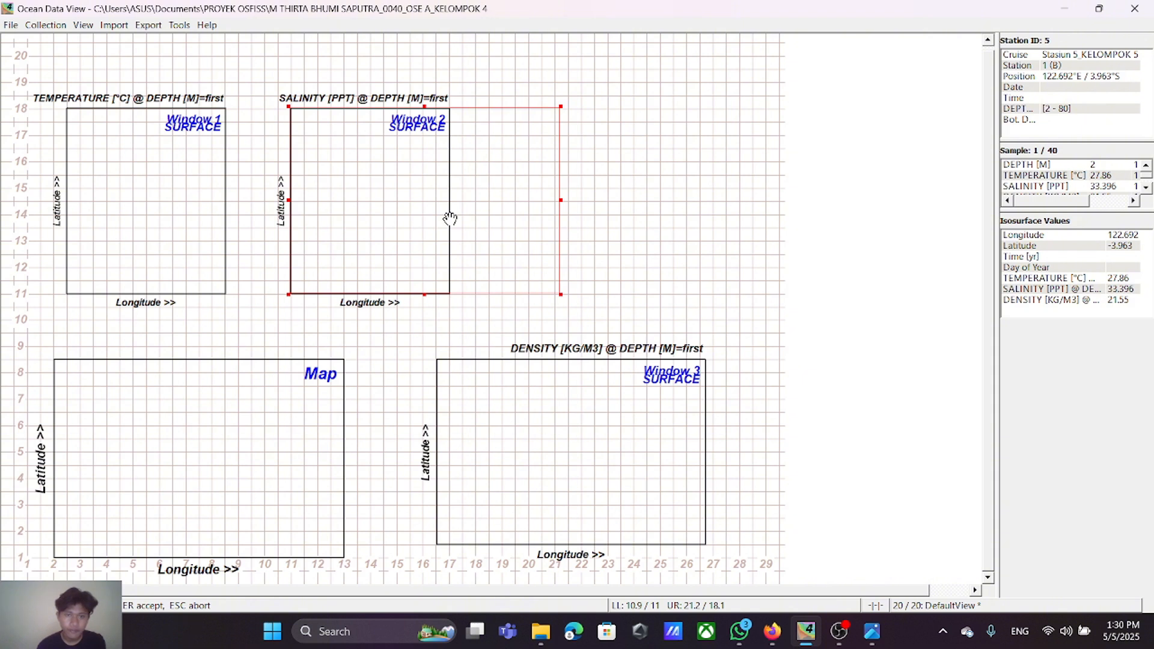
left_click_drag(451, 218, 450, 219)
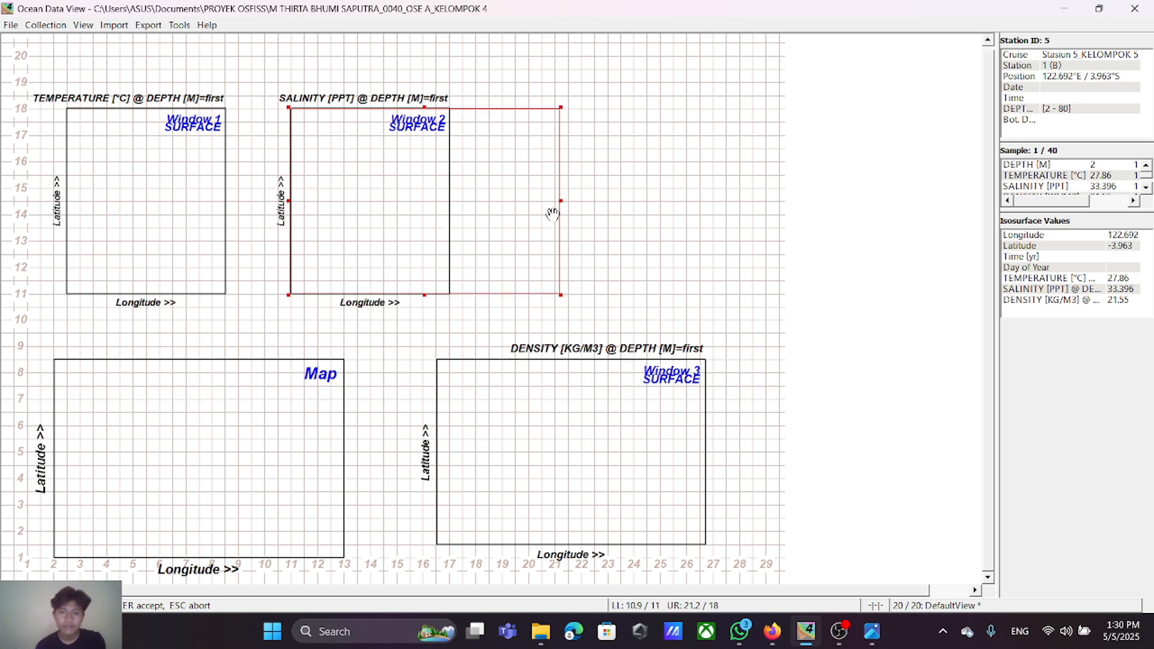
left_click_drag(559, 204, 449, 222)
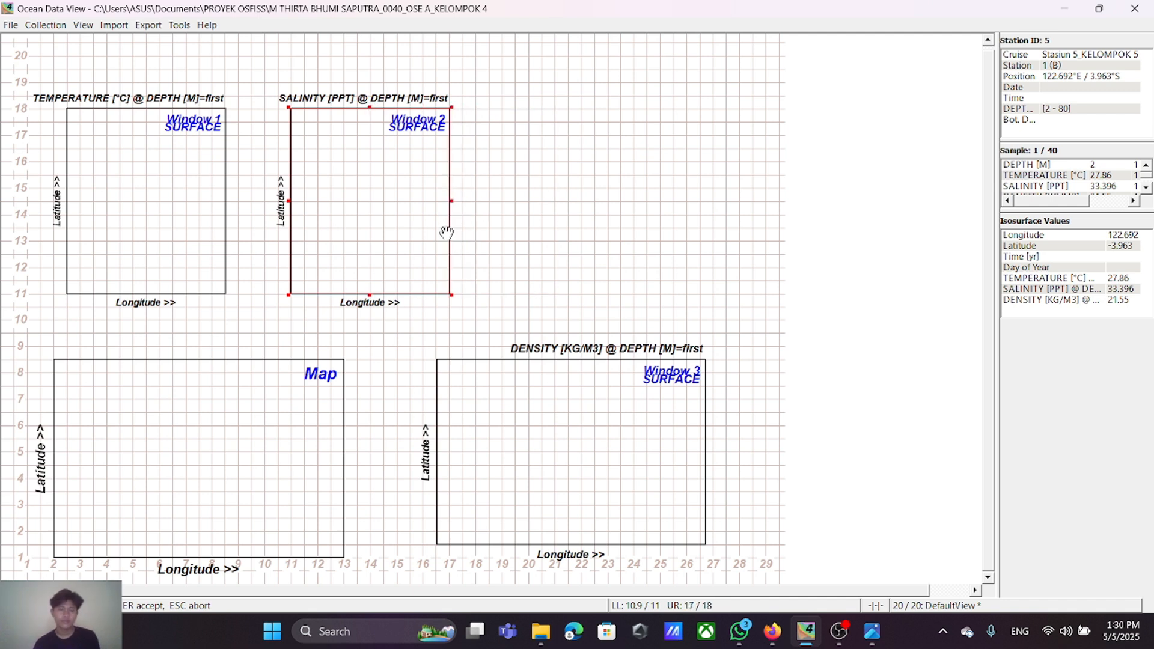
Step: Move the density window to the far side of the salinity window and trim it to span 19.5 to 25.5 horizontally
right_click(374, 198)
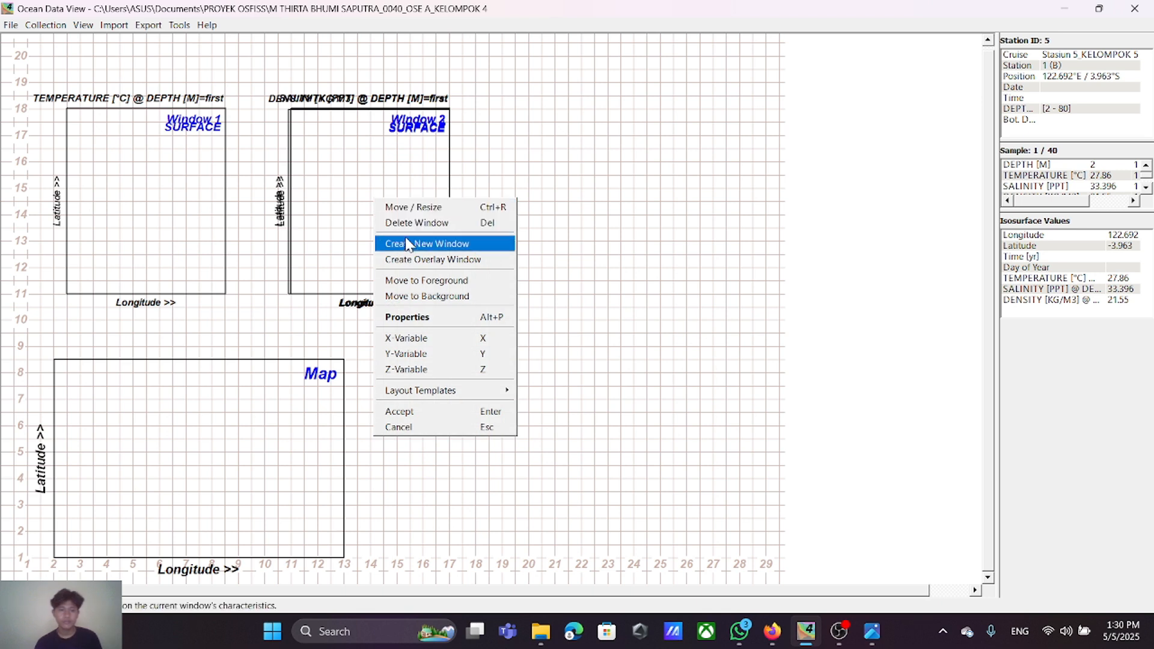
left_click(413, 206)
right_click(414, 203)
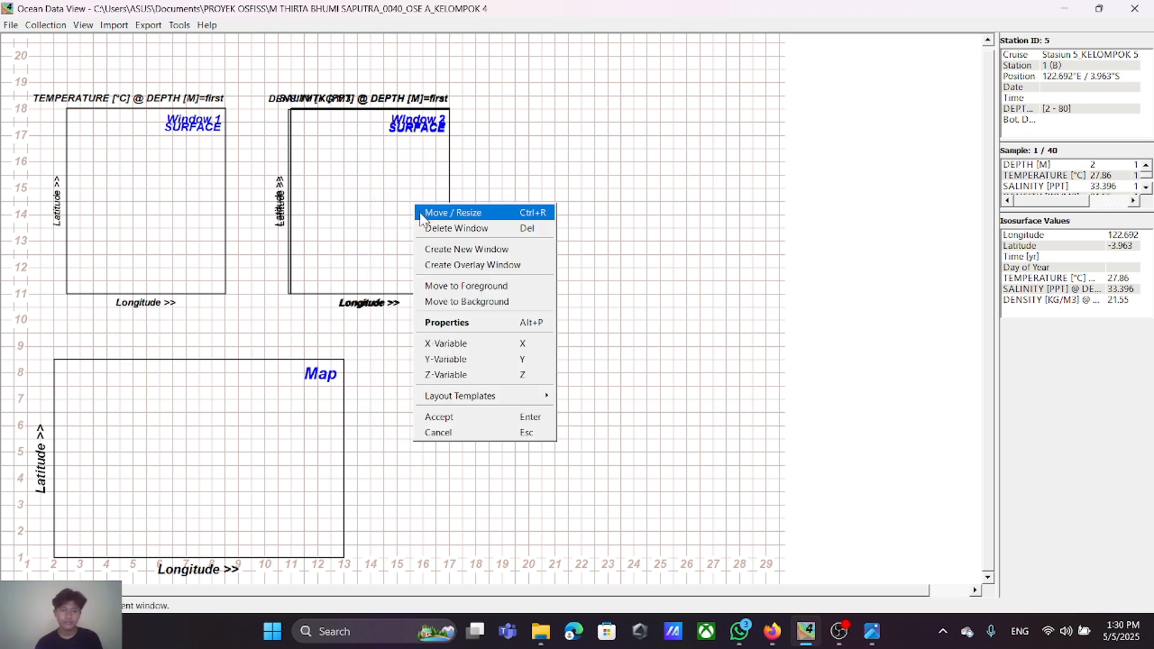
left_click(424, 212)
left_click_drag(431, 205, 594, 204)
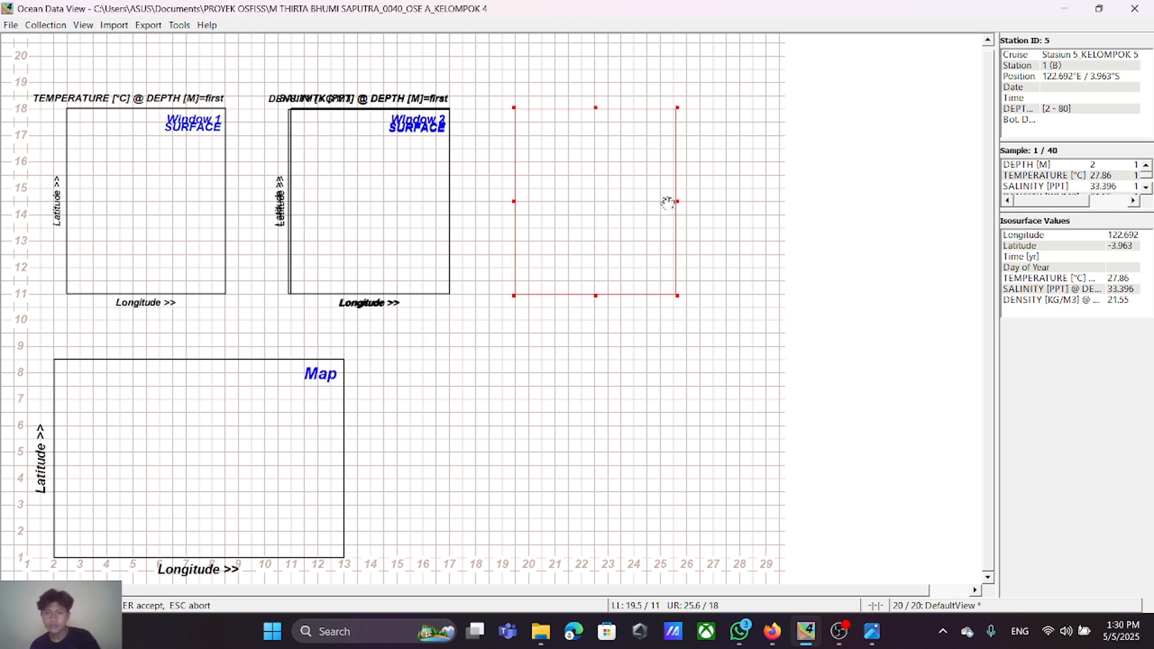
mouse_move(676, 202)
left_mouse_down()
mouse_move(658, 203)
mouse_move(674, 207)
left_mouse_up()
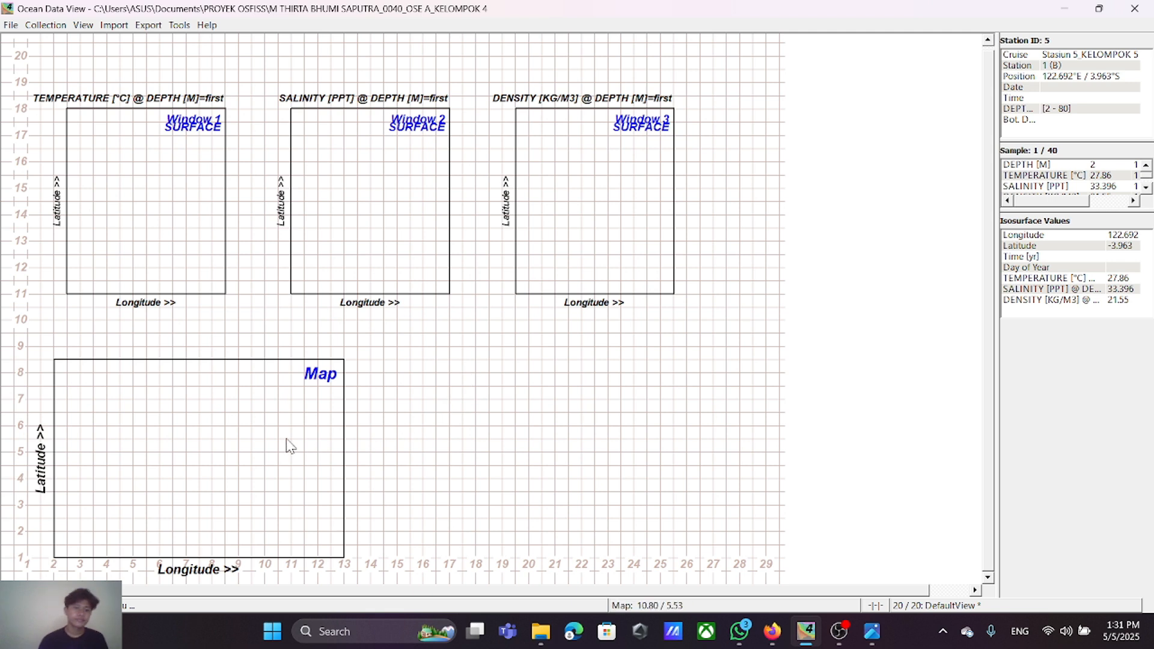
Step: Move the map window beneath the three surface windows, centred with corners at 8.5/1.5 and 19.5/9
right_click(255, 443)
left_click(287, 207)
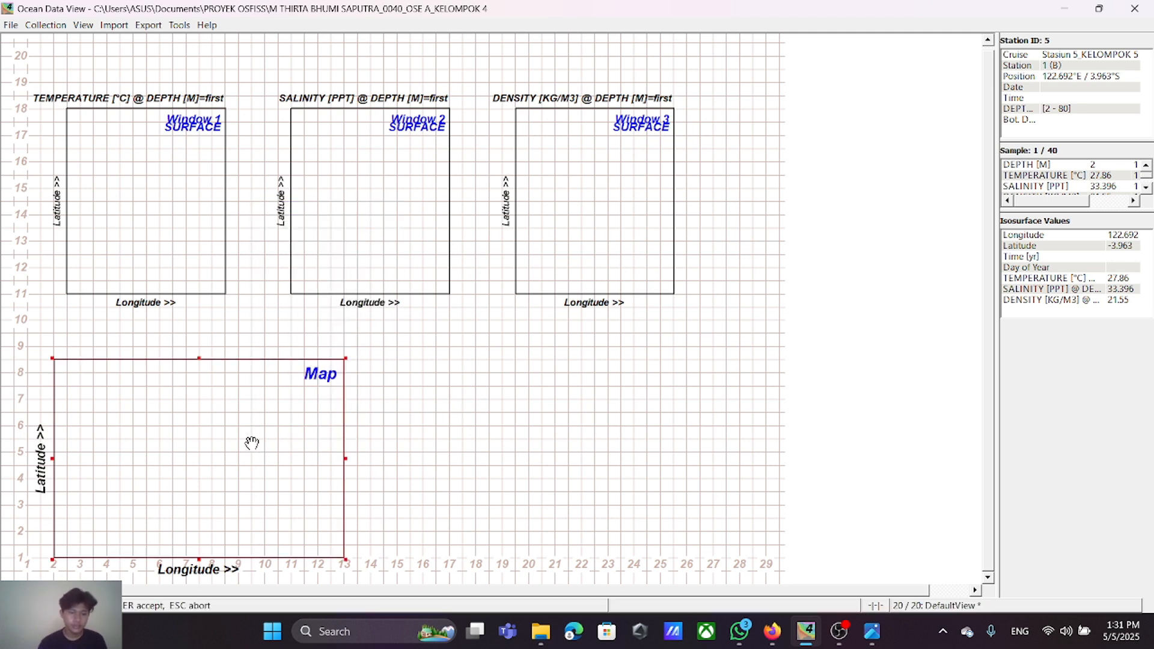
left_click_drag(252, 443, 424, 430)
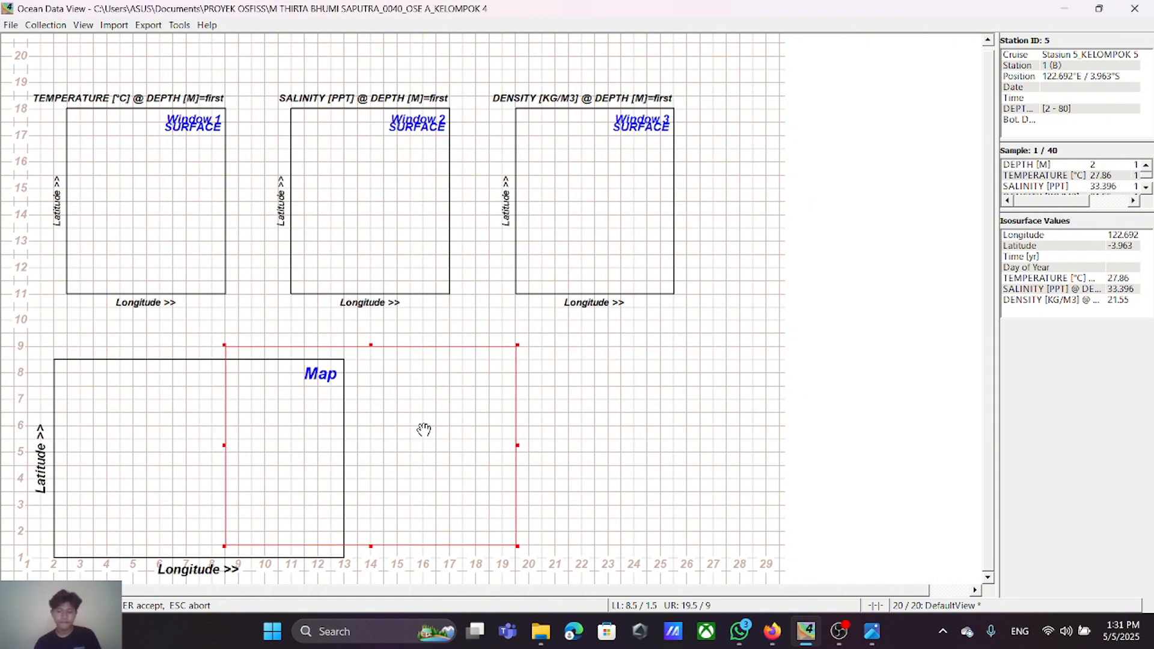
key("Return")
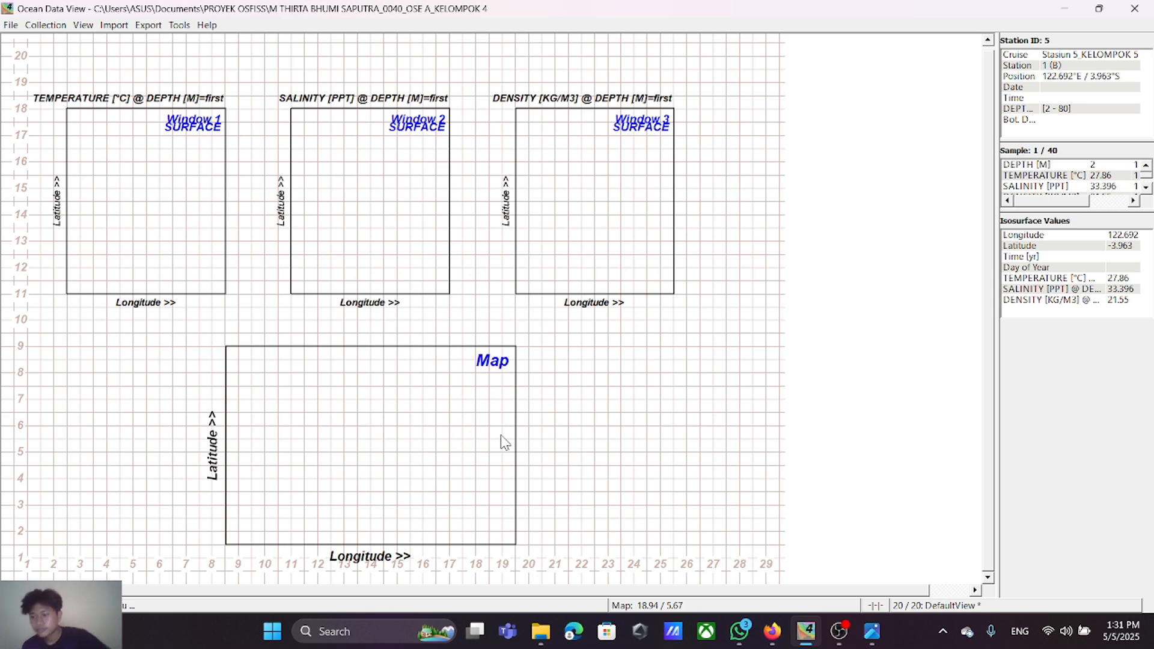
Step: Reopen the window layout and widen the density surface window so its outer edge sits at about 27.3
key("Return")
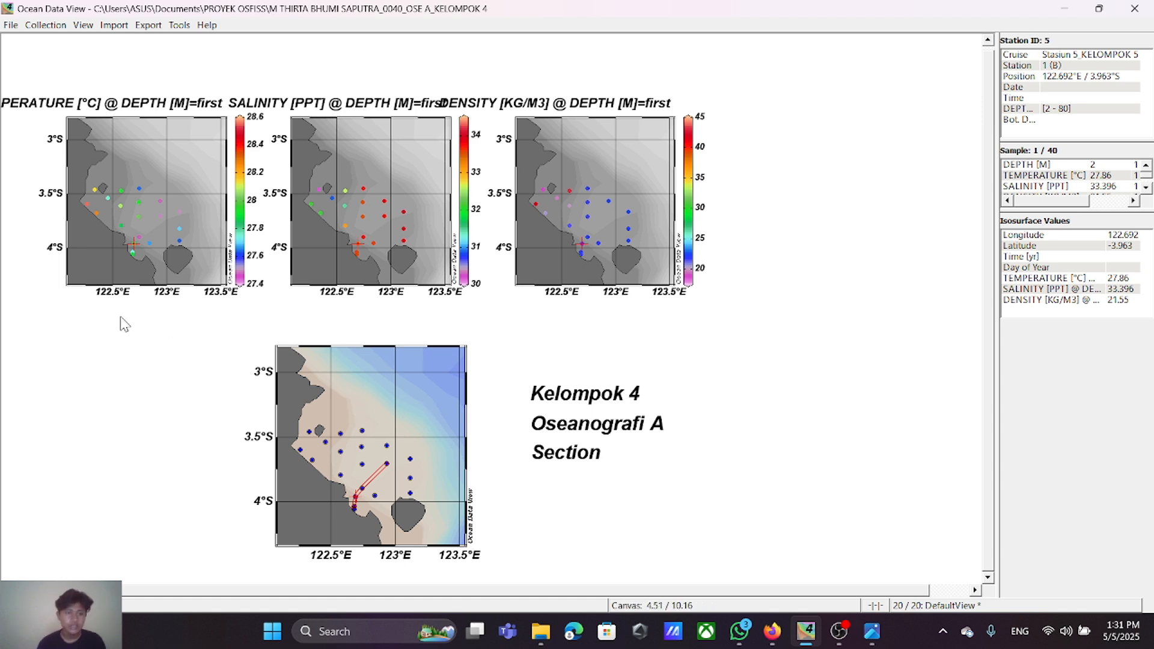
right_click(582, 341)
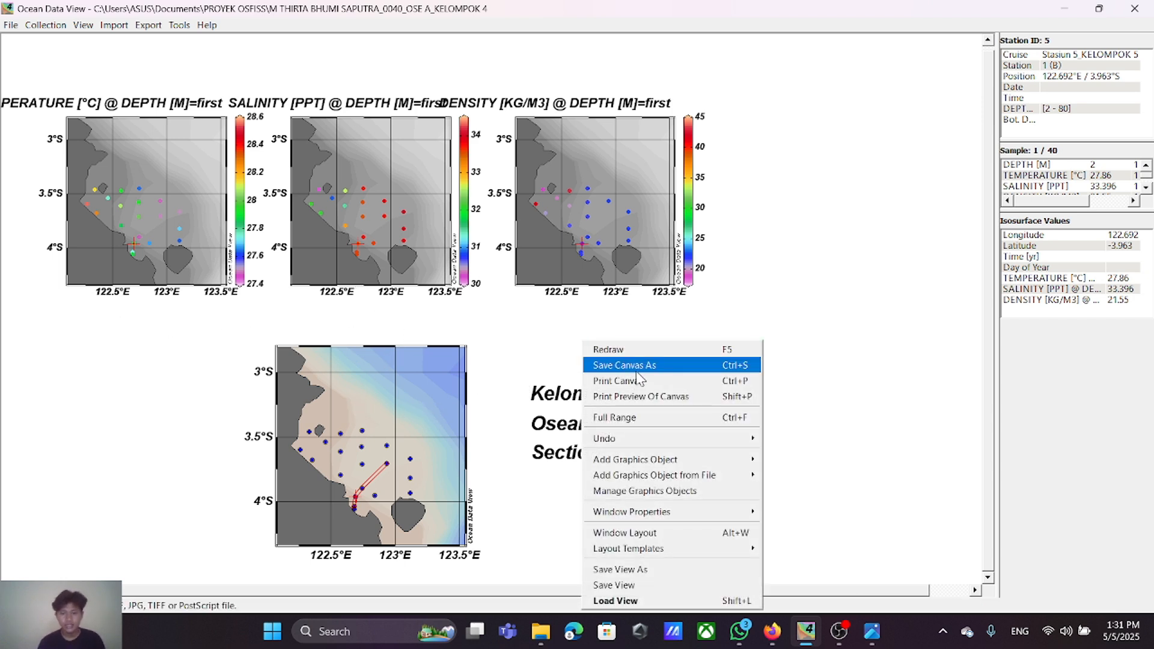
left_click(643, 533)
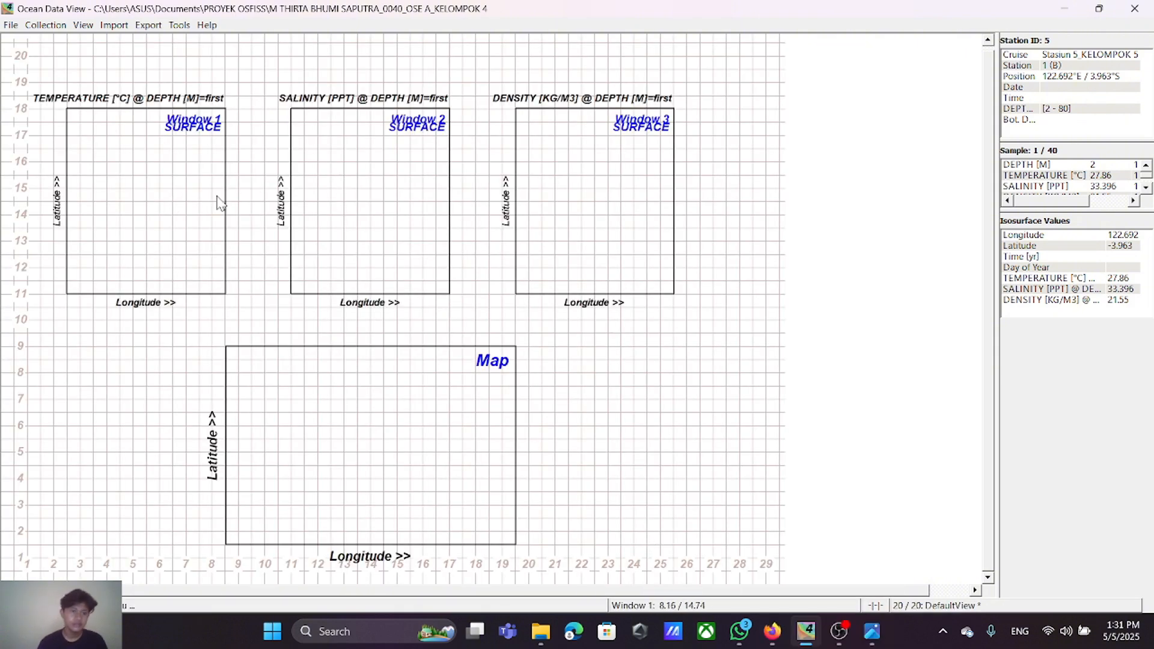
right_click(581, 184)
left_click(617, 193)
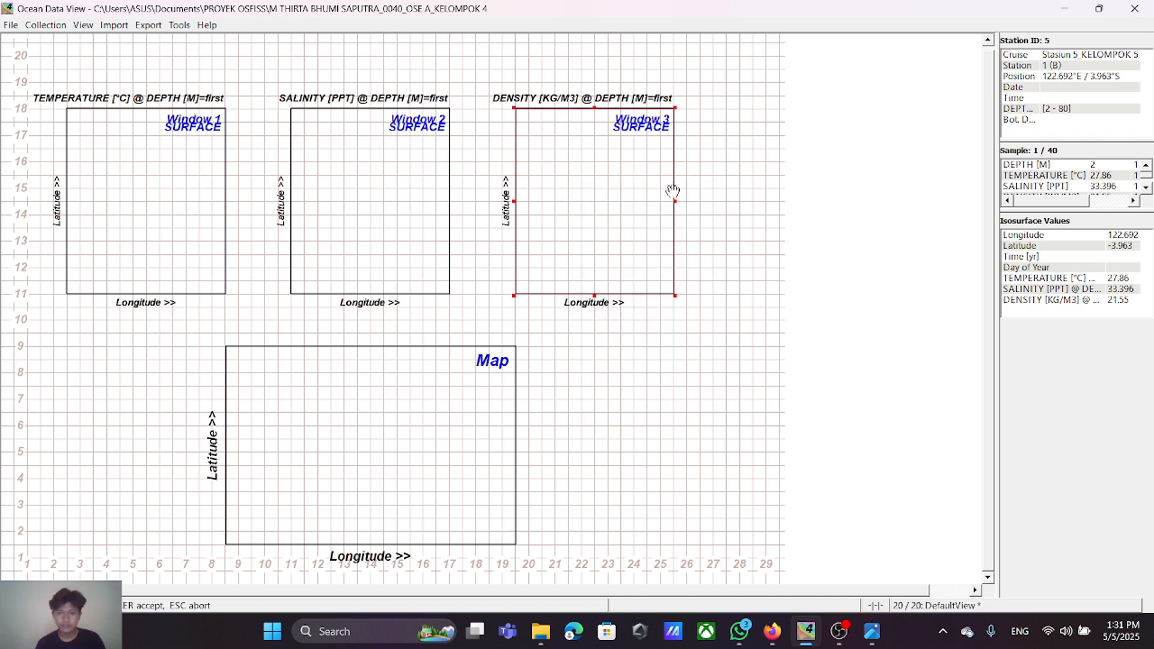
left_click_drag(674, 200, 708, 204)
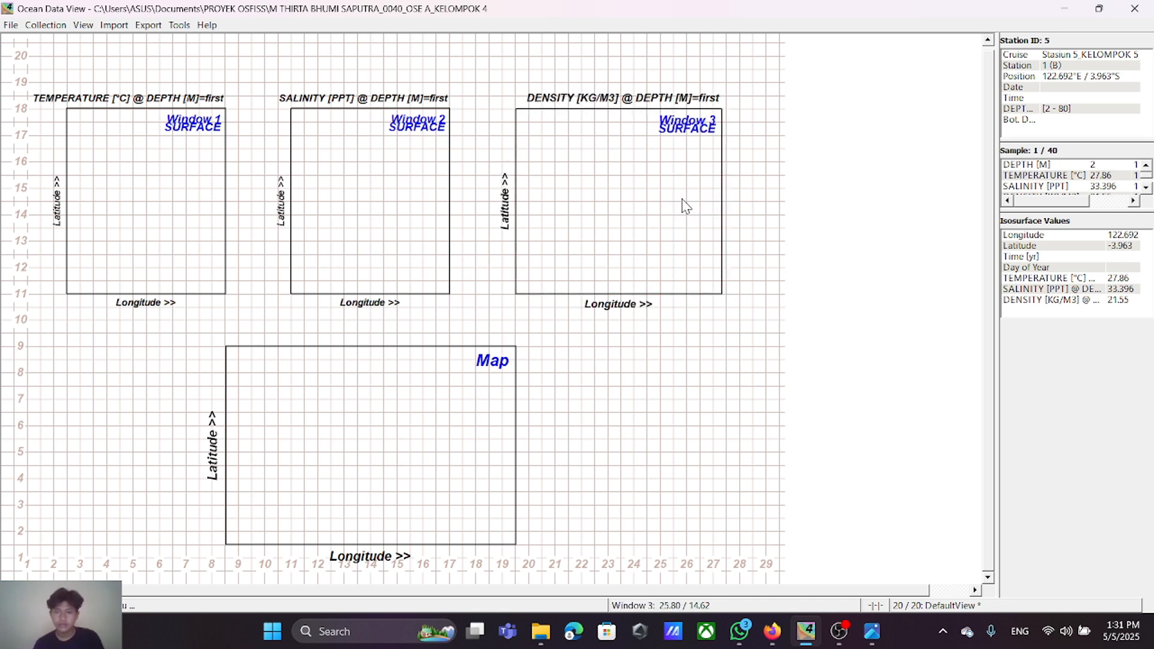
Step: Move the density surface window outward so it spans 21.7 to 29.5 horizontally
right_click(684, 206)
left_click(700, 204)
left_click_drag(607, 204, 666, 203)
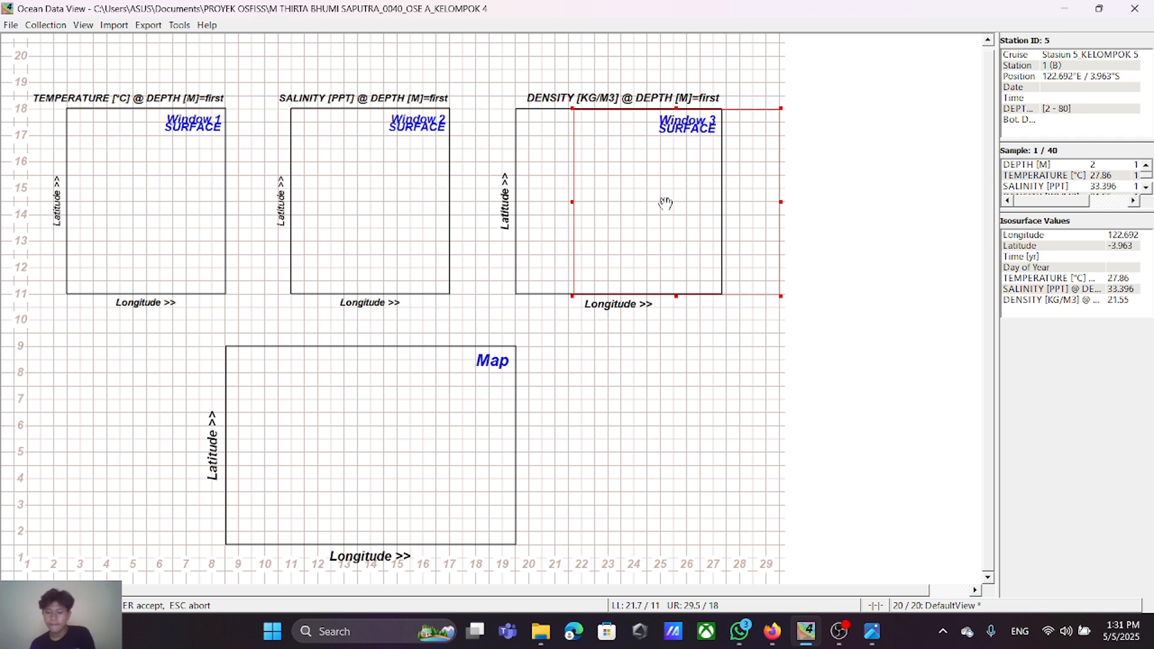
key("Return")
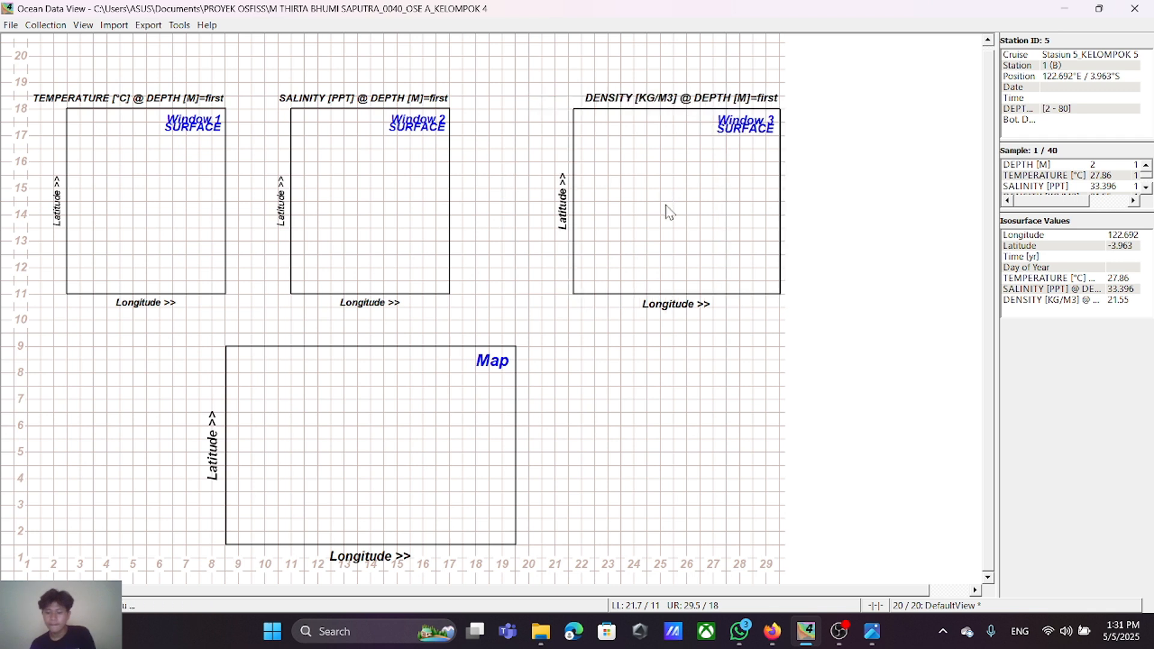
Step: Place the salinity surface window over the density window and widen it to span 21.7 to 29.5 horizontally
right_click(412, 201)
left_click(419, 205)
left_click_drag(376, 196, 658, 196)
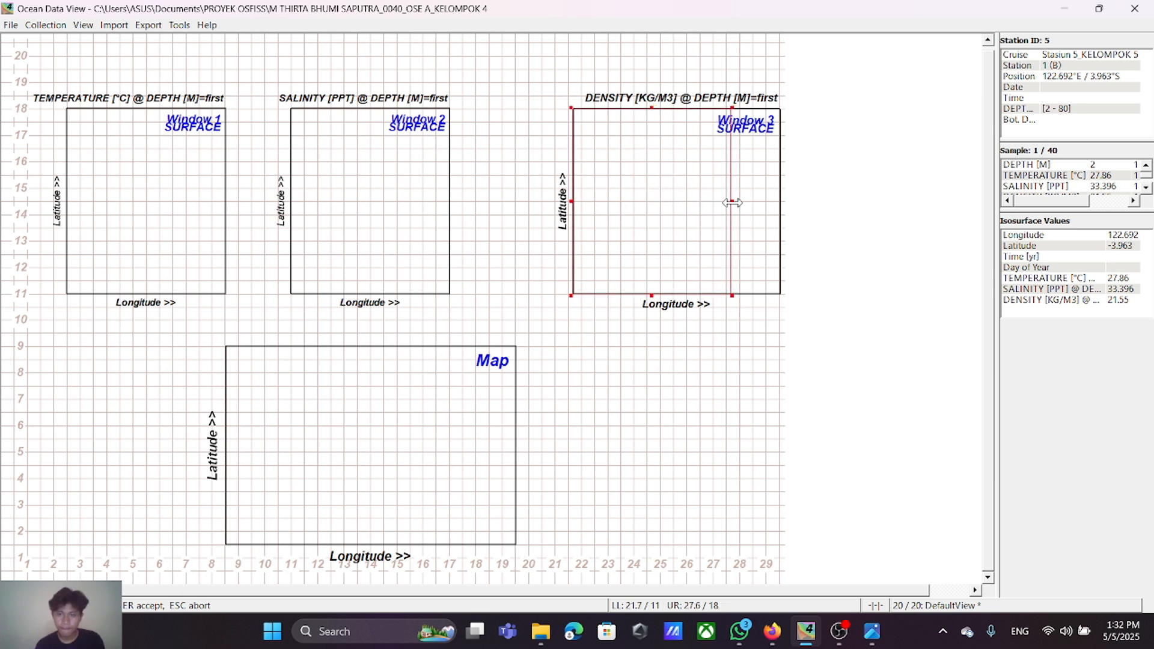
left_click_drag(732, 202, 779, 200)
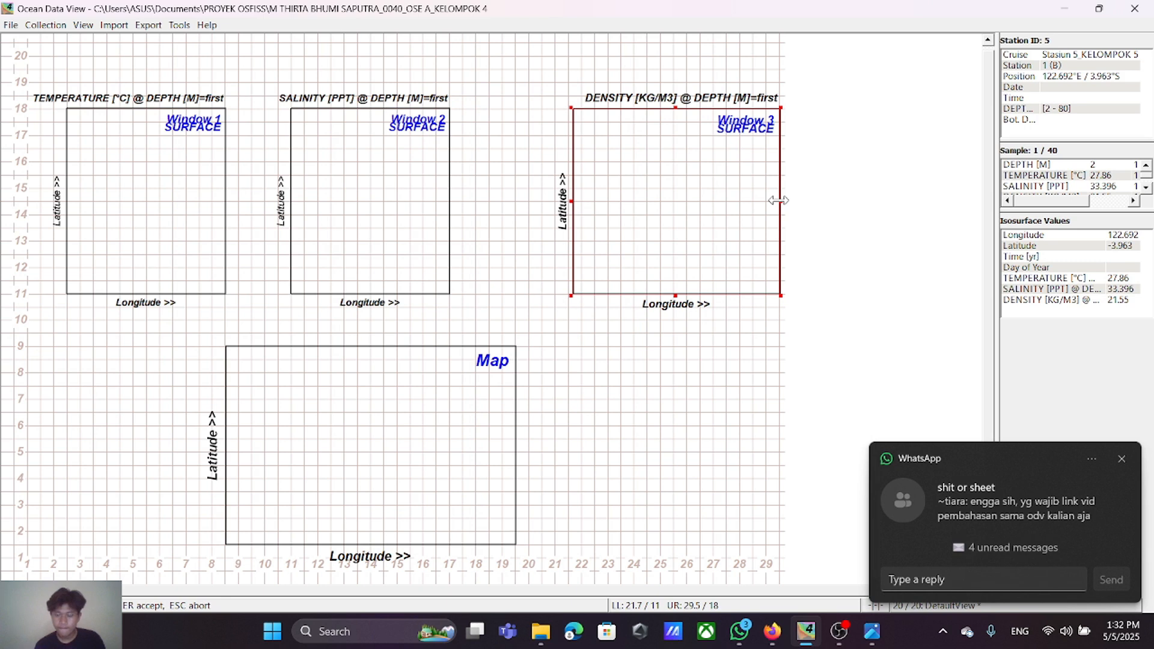
Step: Move the density surface window into the middle slot, spanning 11.1 to 18.9 horizontally
right_click(629, 199)
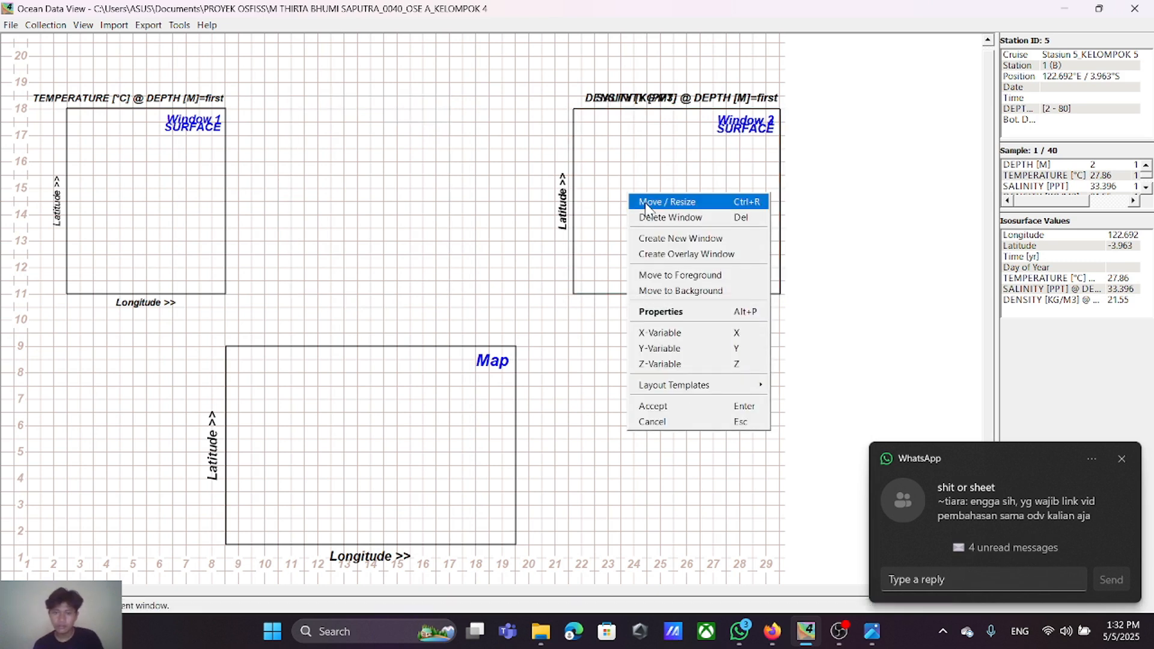
left_click(646, 203)
left_click_drag(636, 193, 358, 196)
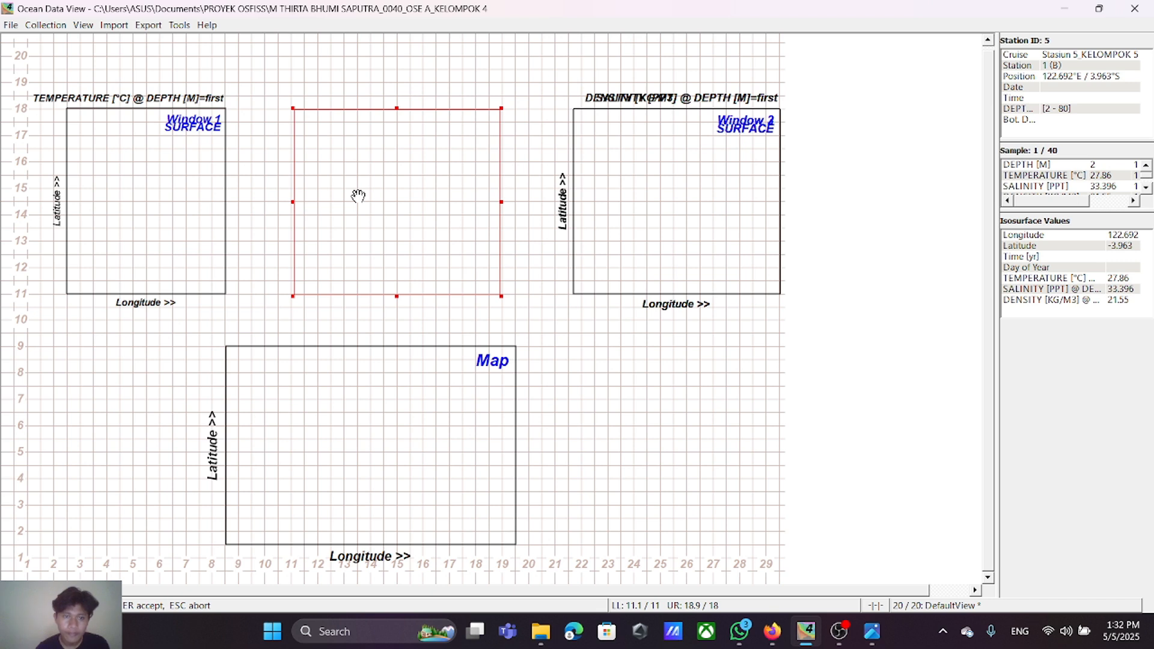
key("Return")
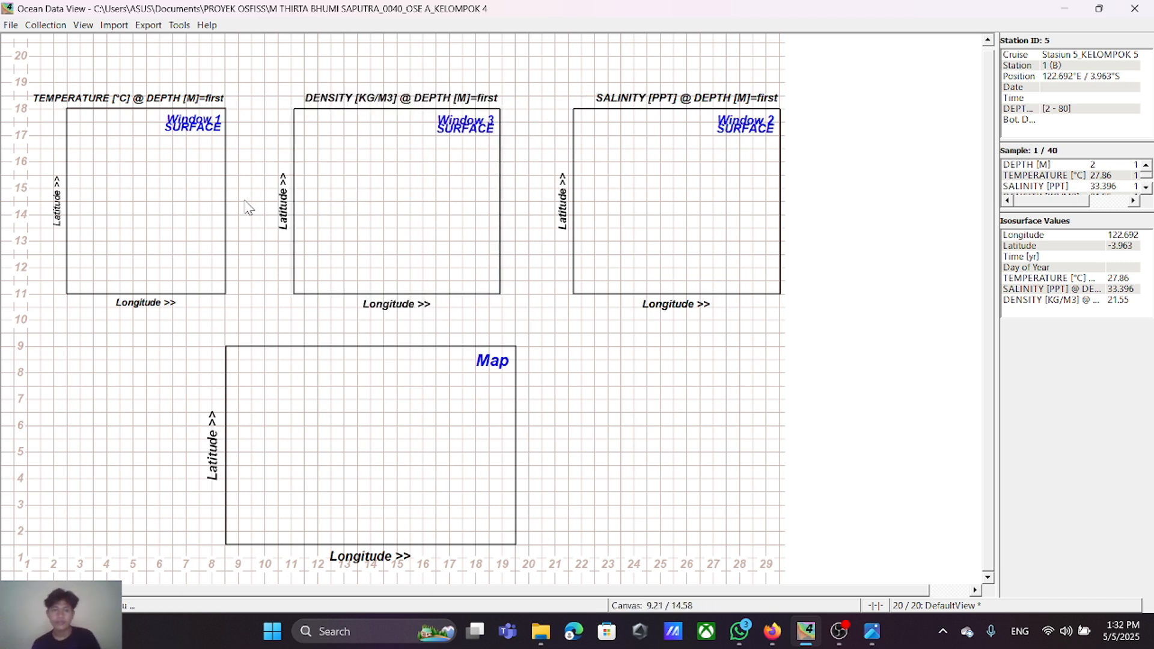
Step: Widen the temperature surface window so its outer edge sits at 2, and apply the layout
right_click(203, 197)
left_click(217, 206)
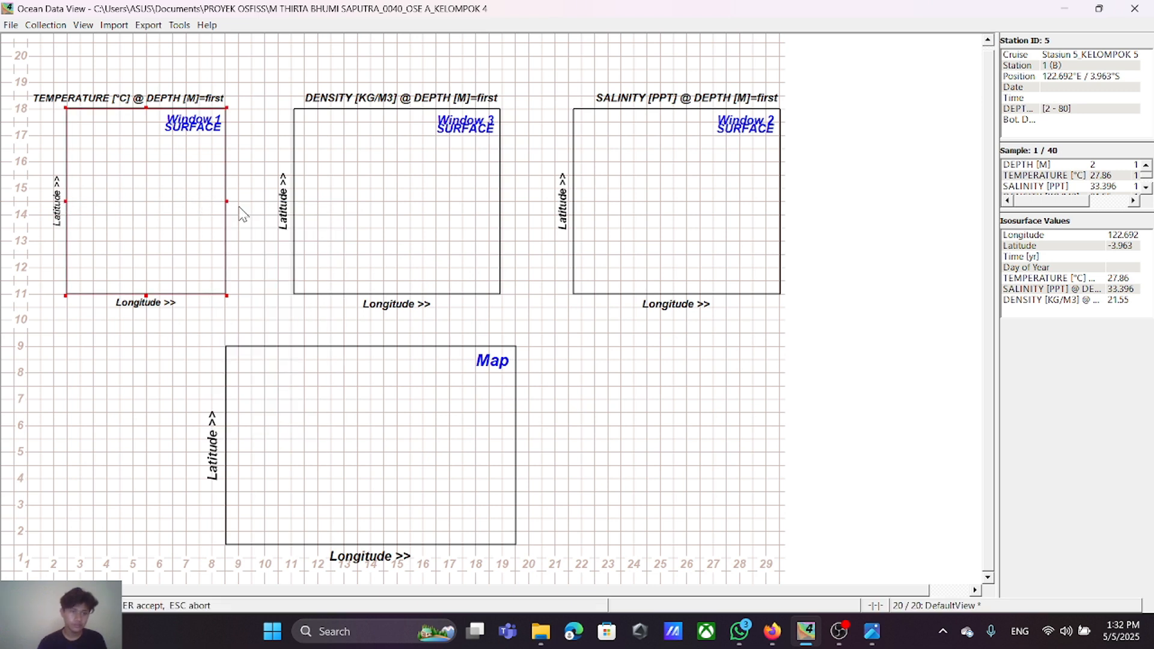
left_click_drag(66, 206, 56, 208)
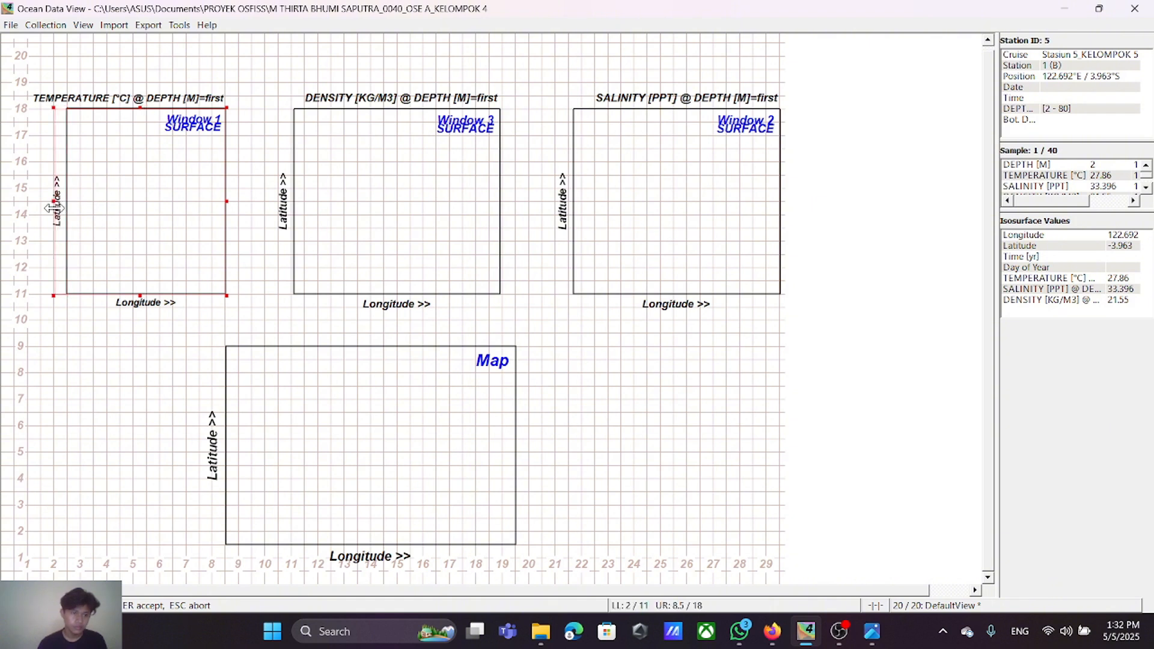
key("Return")
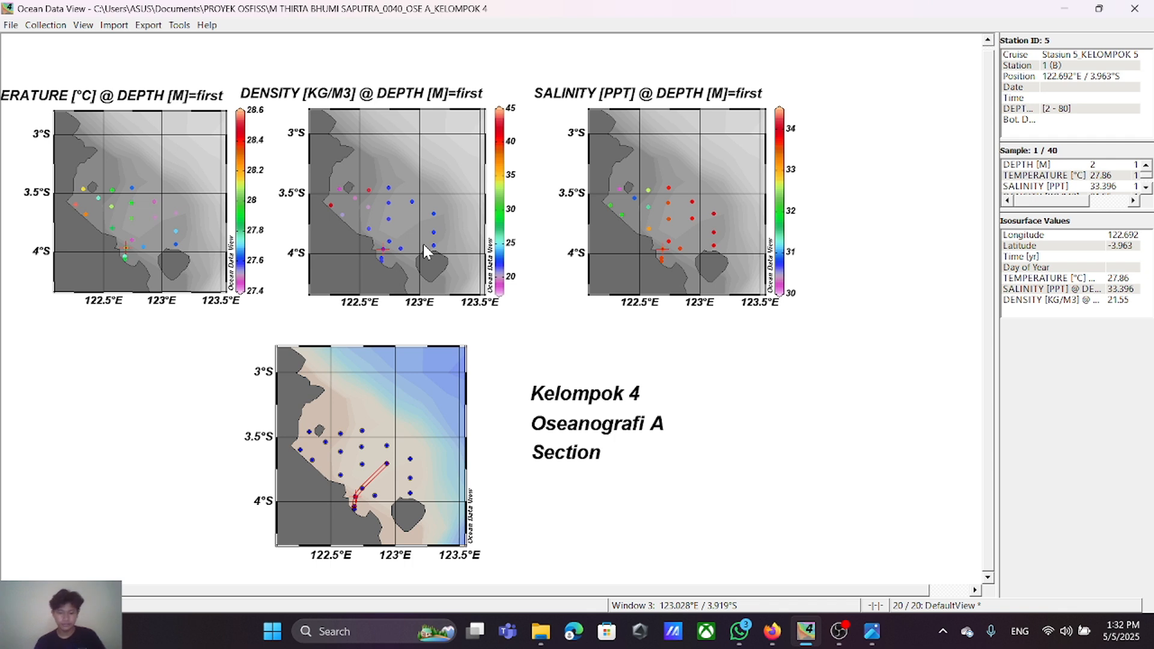
Step: Reopen the window layout and shift the temperature surface window to span 2.5 to 9 horizontally
right_click(562, 327)
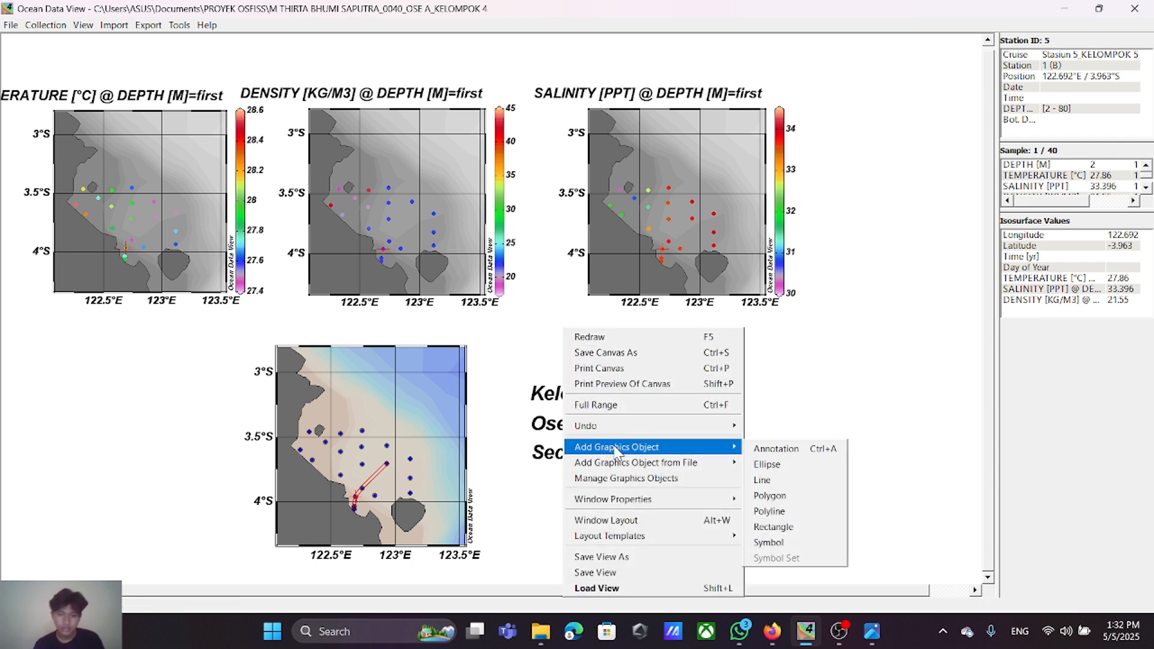
left_click(615, 518)
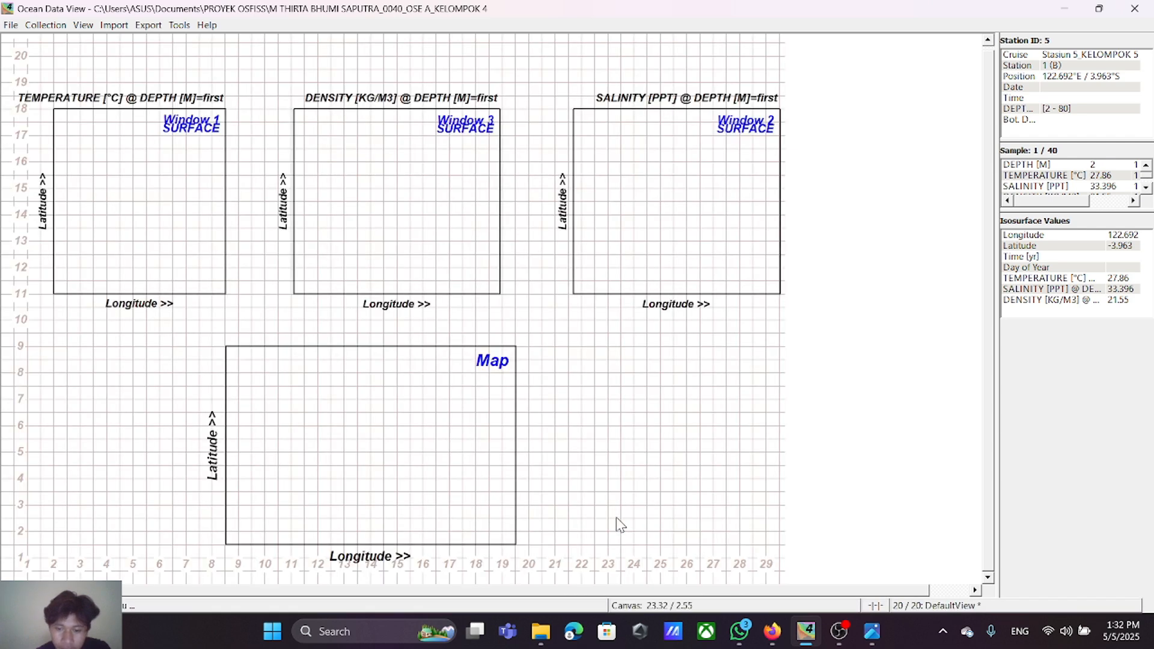
right_click(132, 183)
left_click(160, 193)
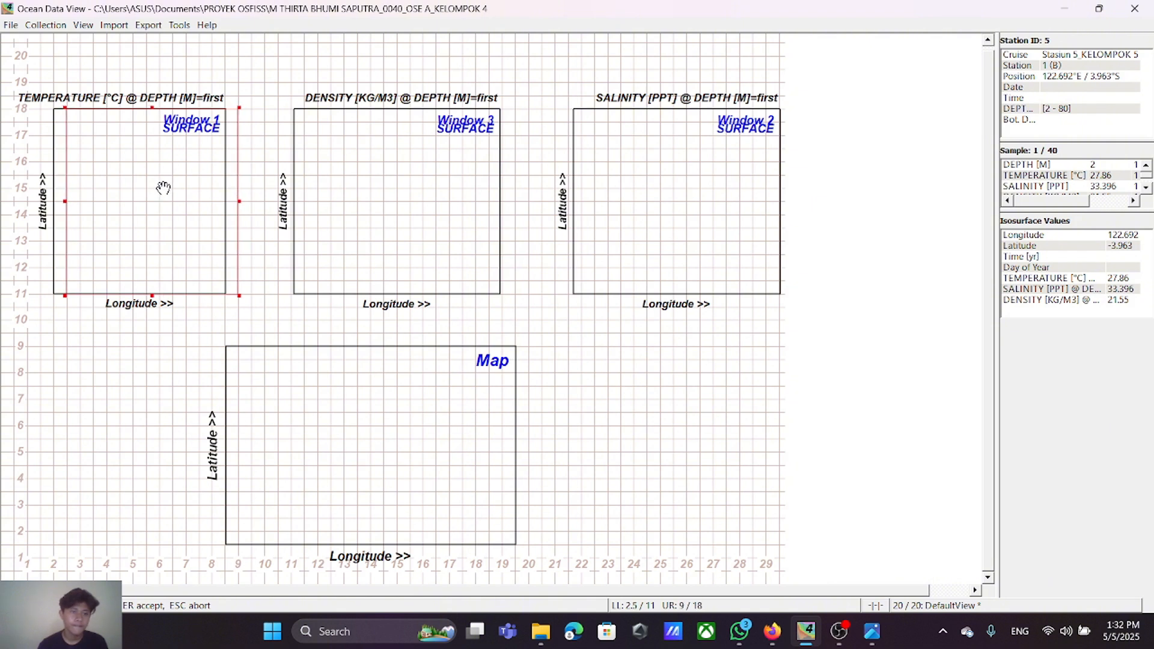
key("Return")
Step: Shift the density surface window to span 11.6 to 19.4 horizontally and apply the layout
right_click(380, 174)
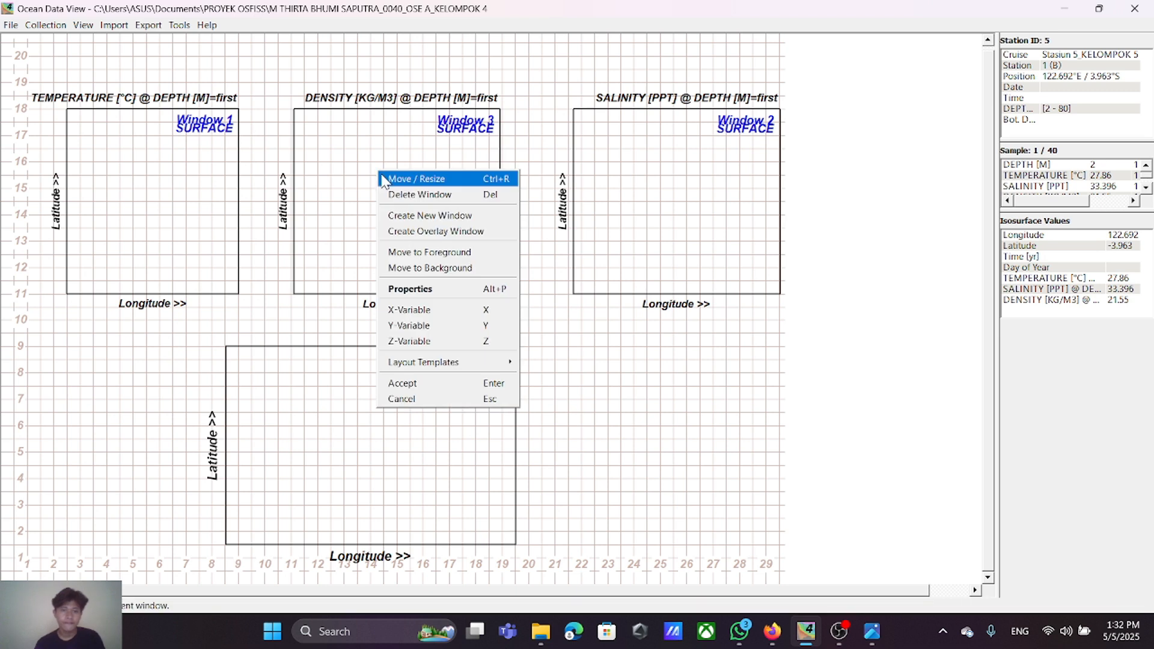
left_click(388, 175)
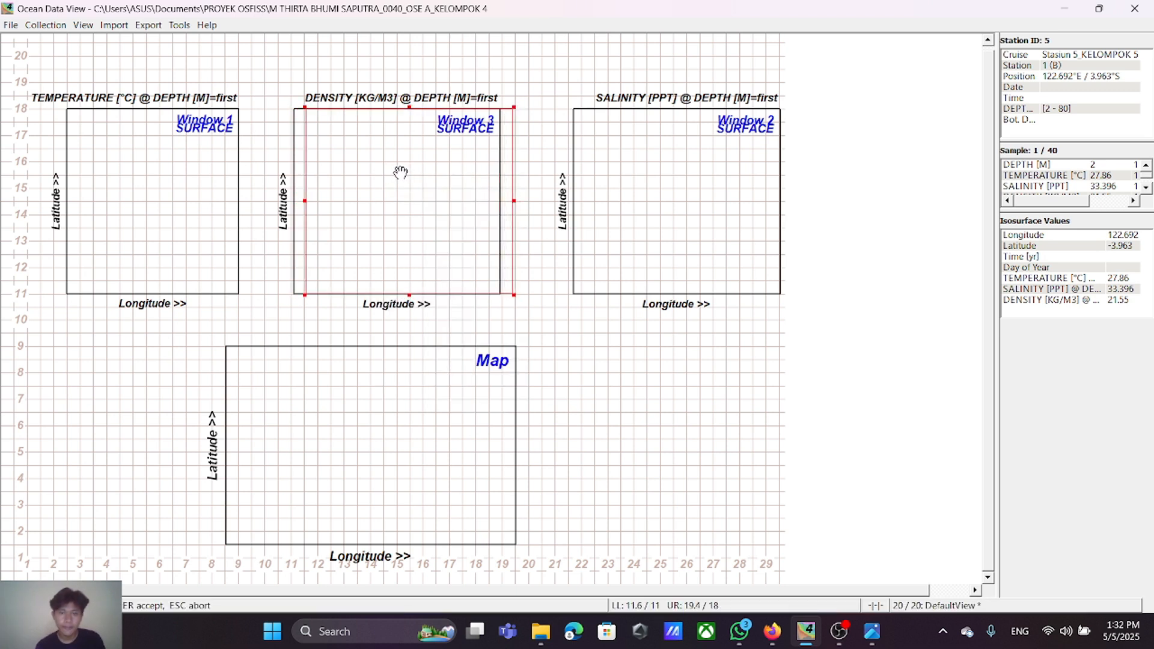
key("Return")
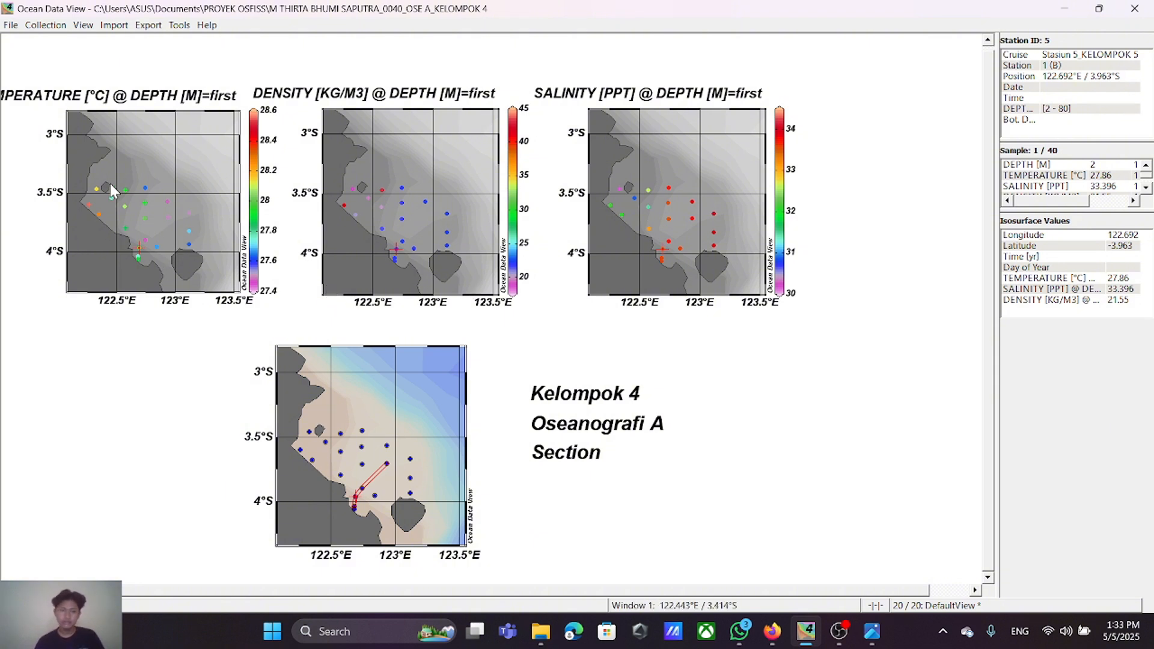
Step: Display all surface plots as VG-gridded fields with automatic scale lengths off and X and Y scale-lengths of 350 permille
right_click(183, 194)
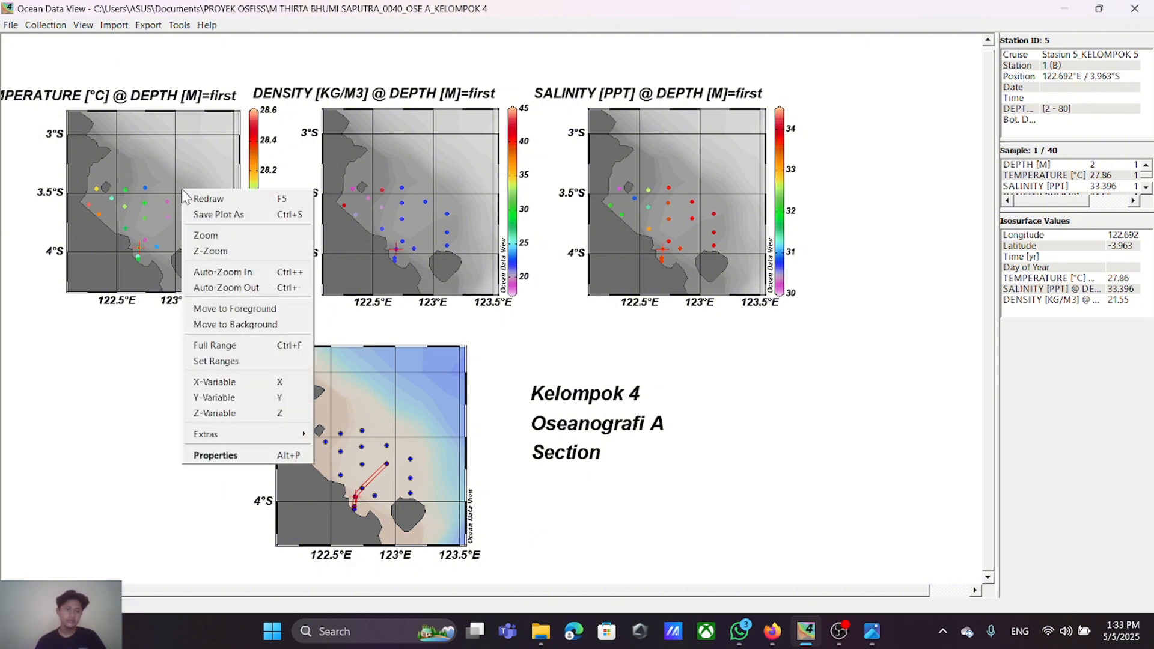
left_click(216, 455)
left_click(523, 132)
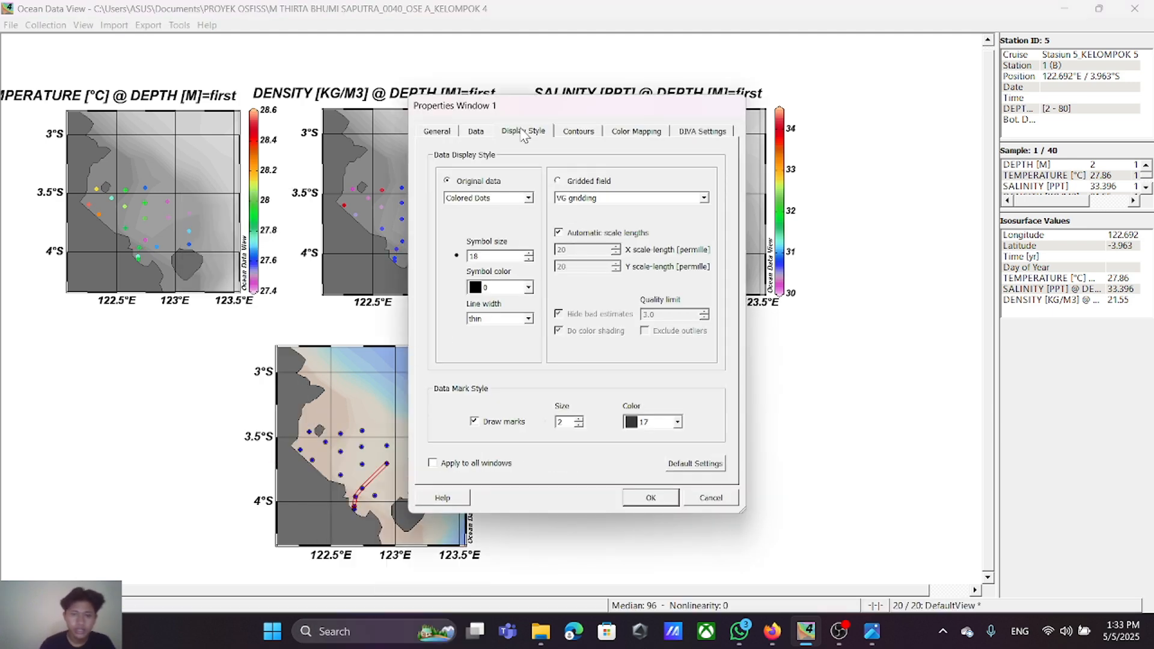
left_click(557, 181)
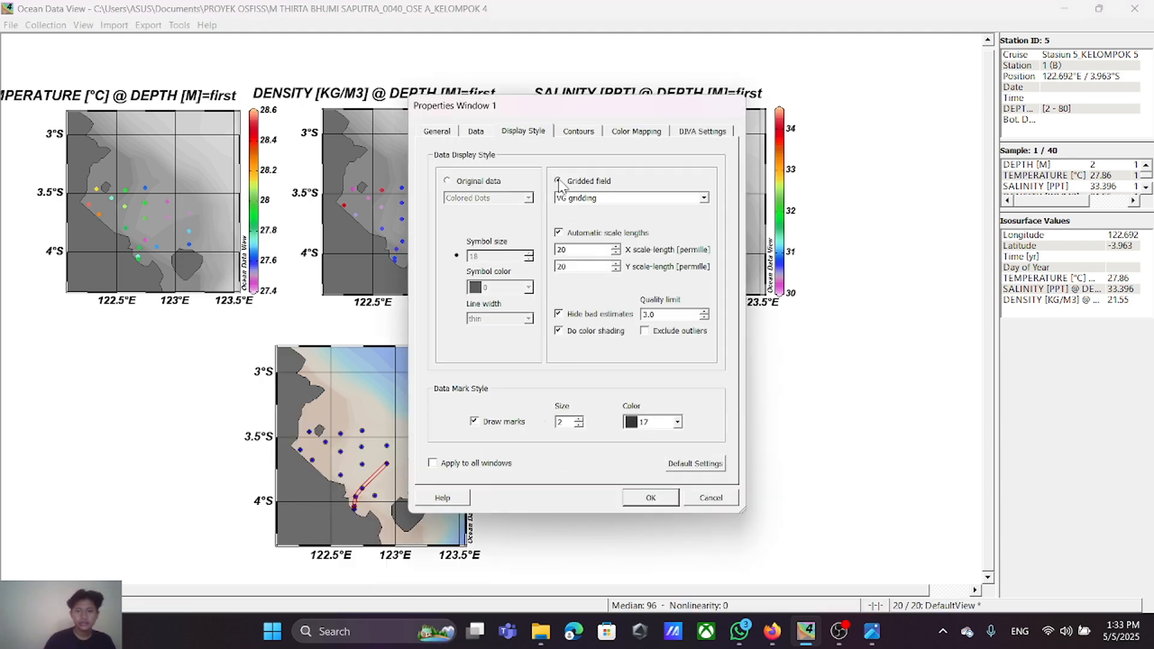
left_click_drag(583, 250, 548, 260)
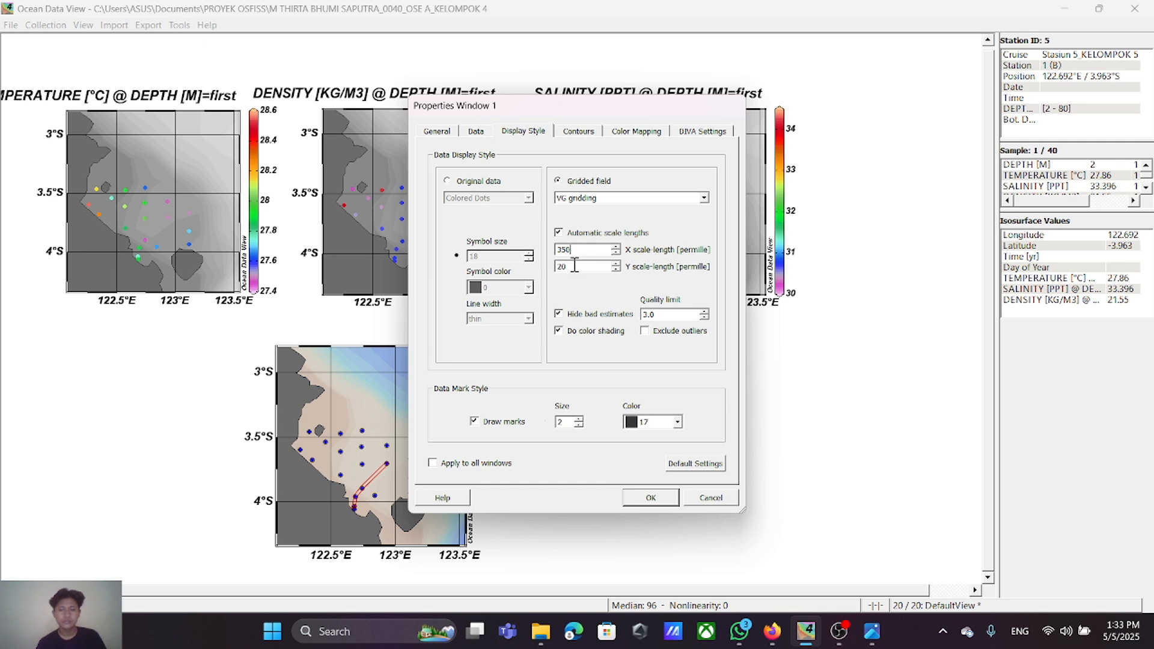
left_click_drag(575, 265, 537, 279)
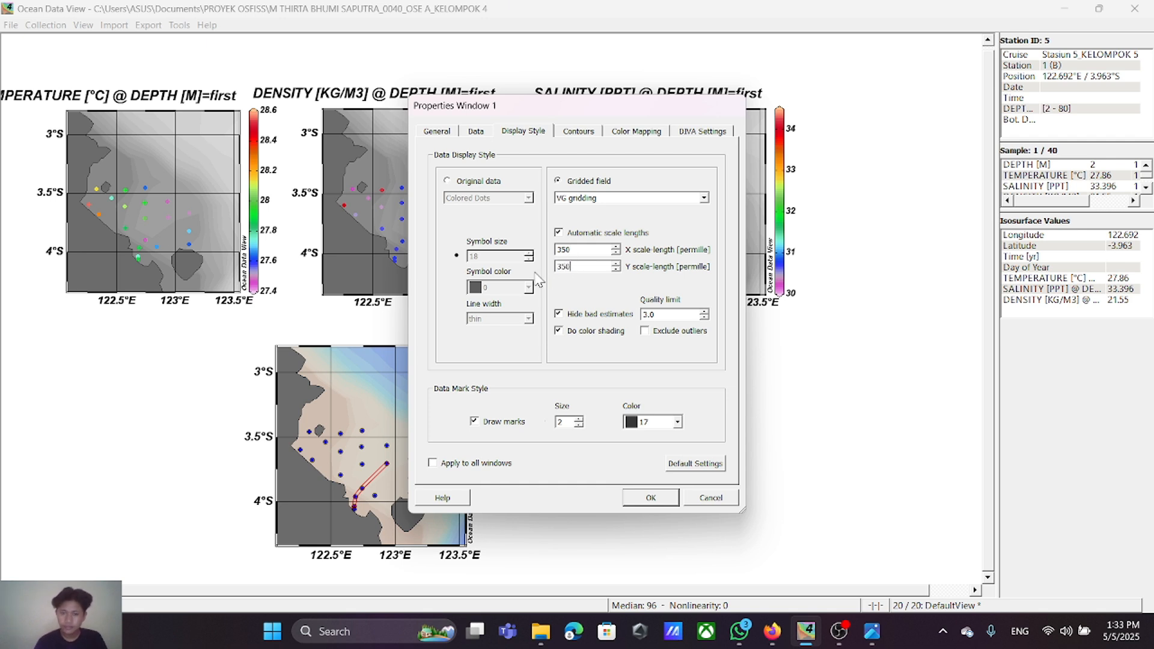
left_click(564, 232)
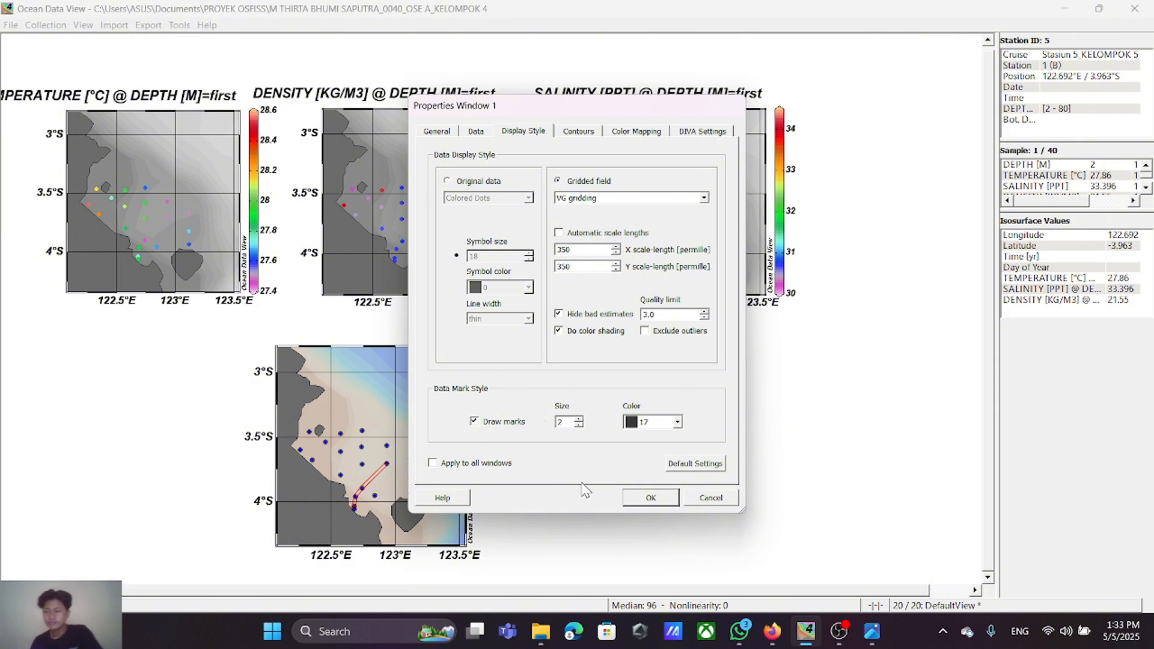
left_click(432, 462)
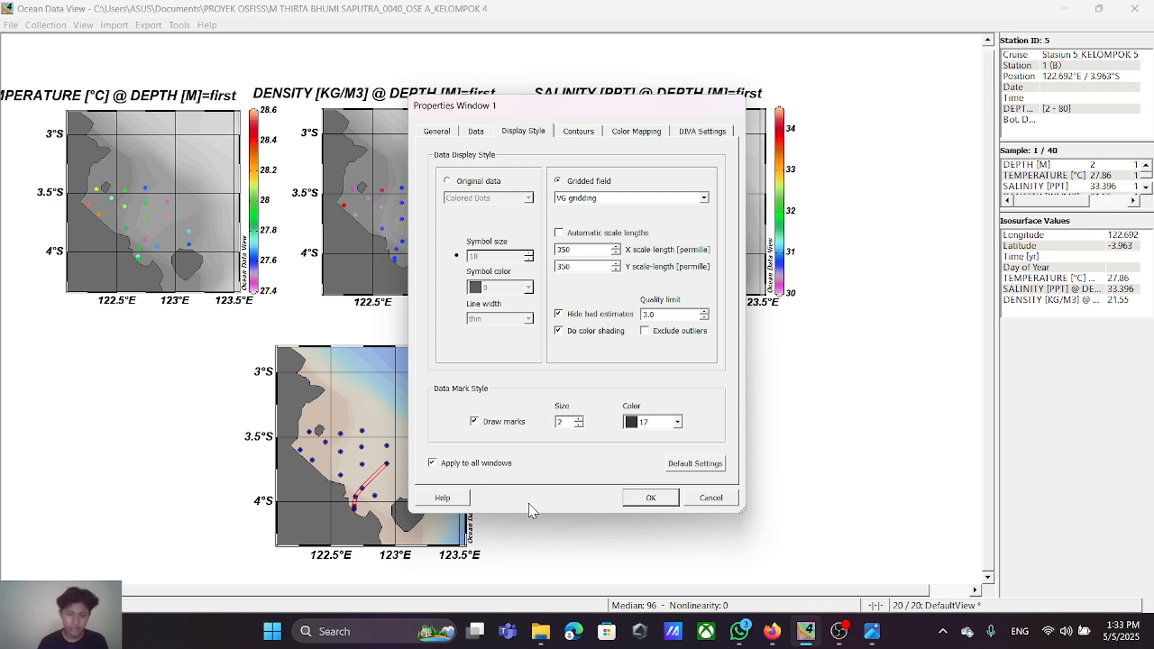
left_click(651, 499)
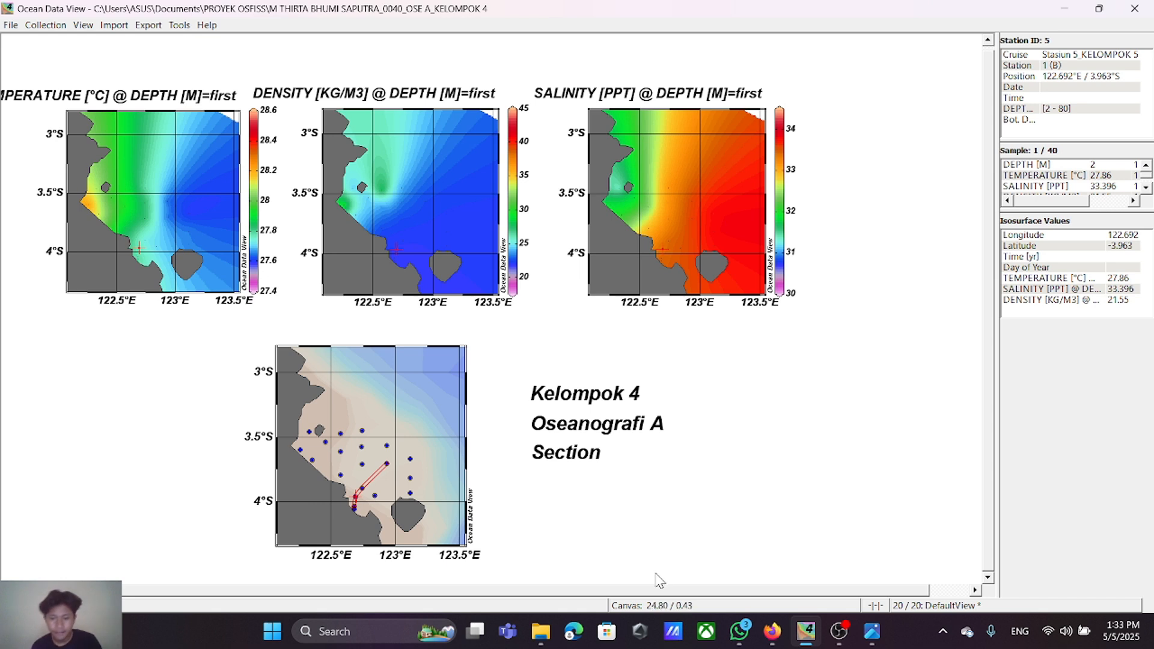
Step: Set the X and Y scale-lengths to 380 permille, starting from the density plot's properties, and apply them to all windows
right_click(390, 198)
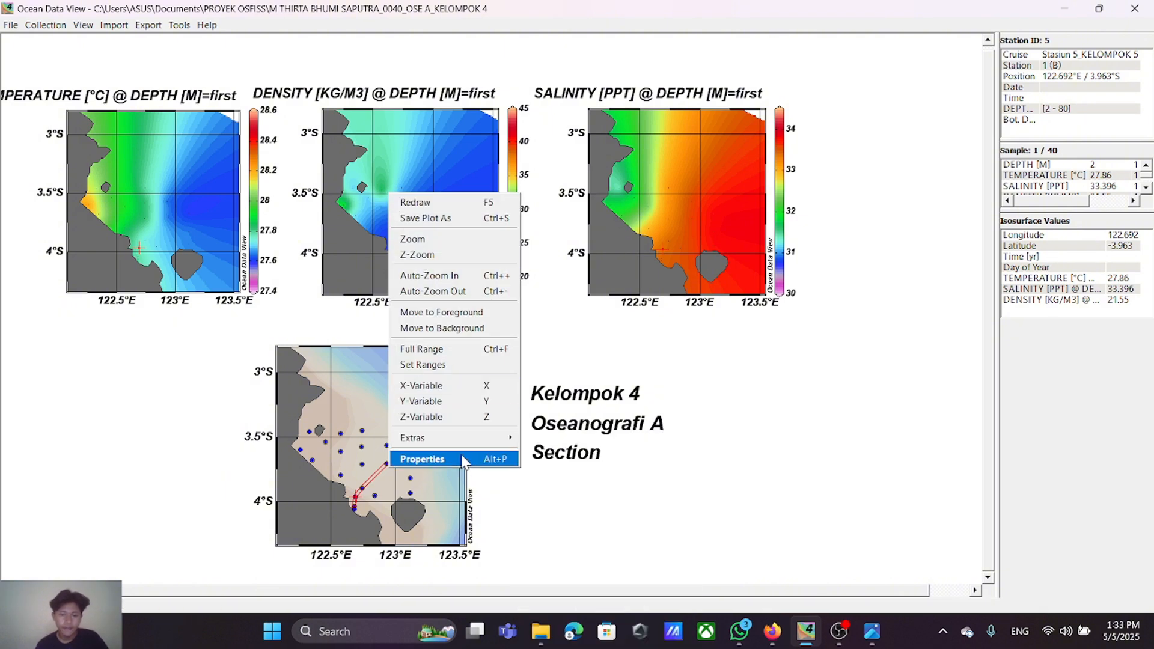
left_click(488, 459)
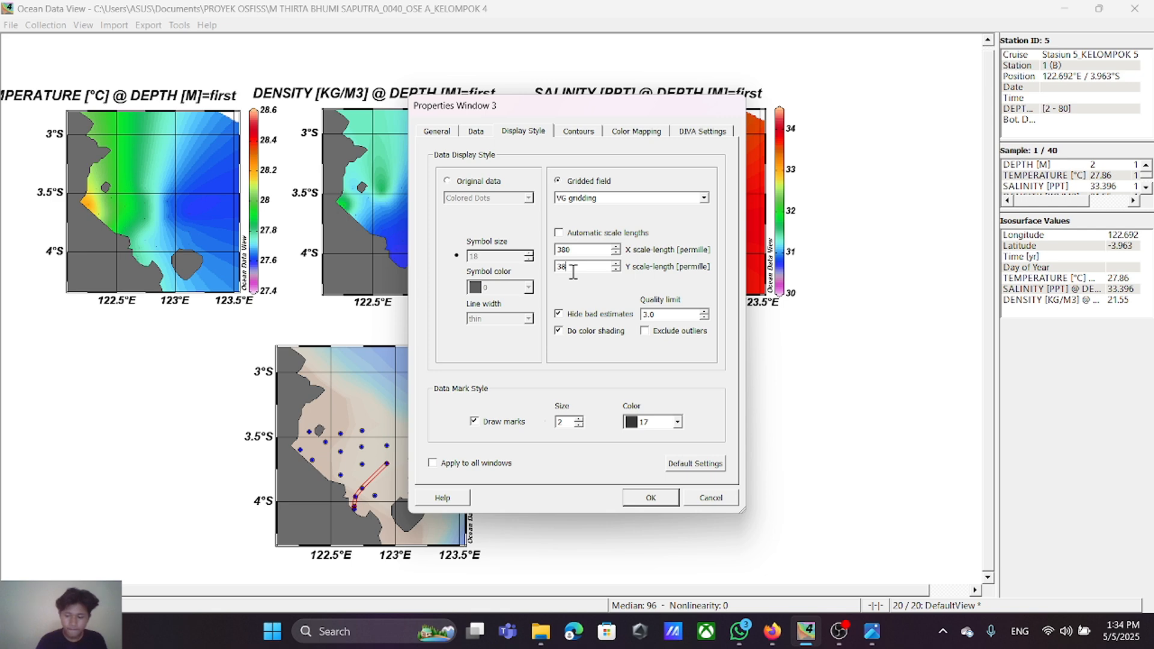
left_click(432, 463)
left_click(641, 503)
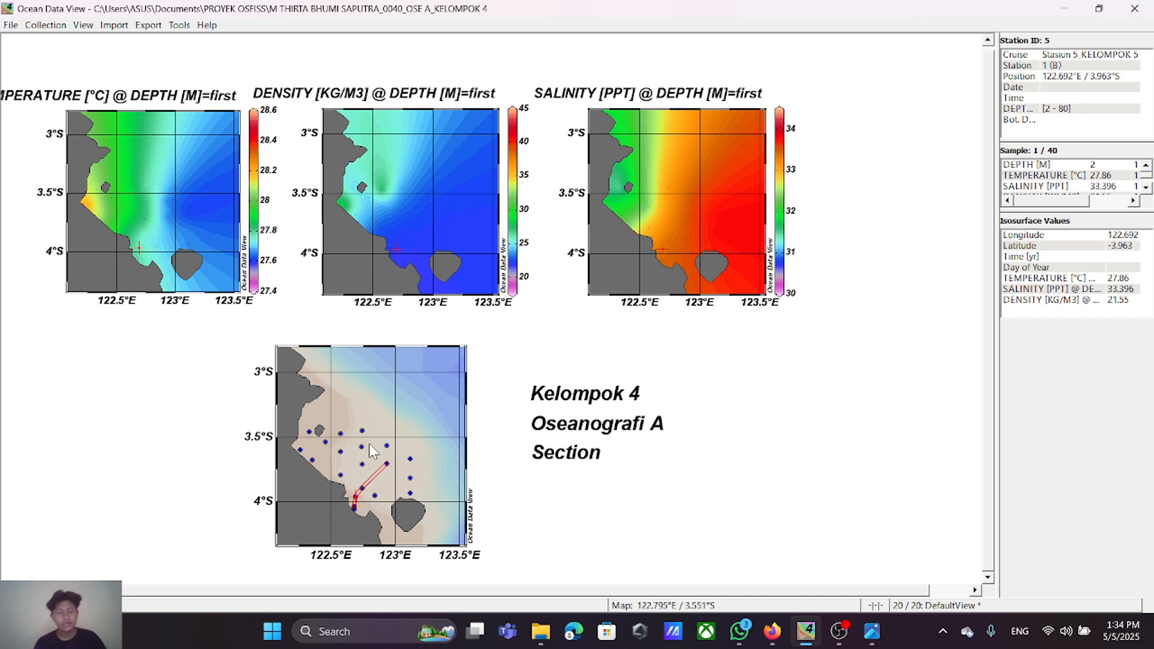
Step: Start defining a new map section from the station near 122.74°E, 3.45°S, zigzagging through the northwestern stations to the westernmost one
right_click(371, 404)
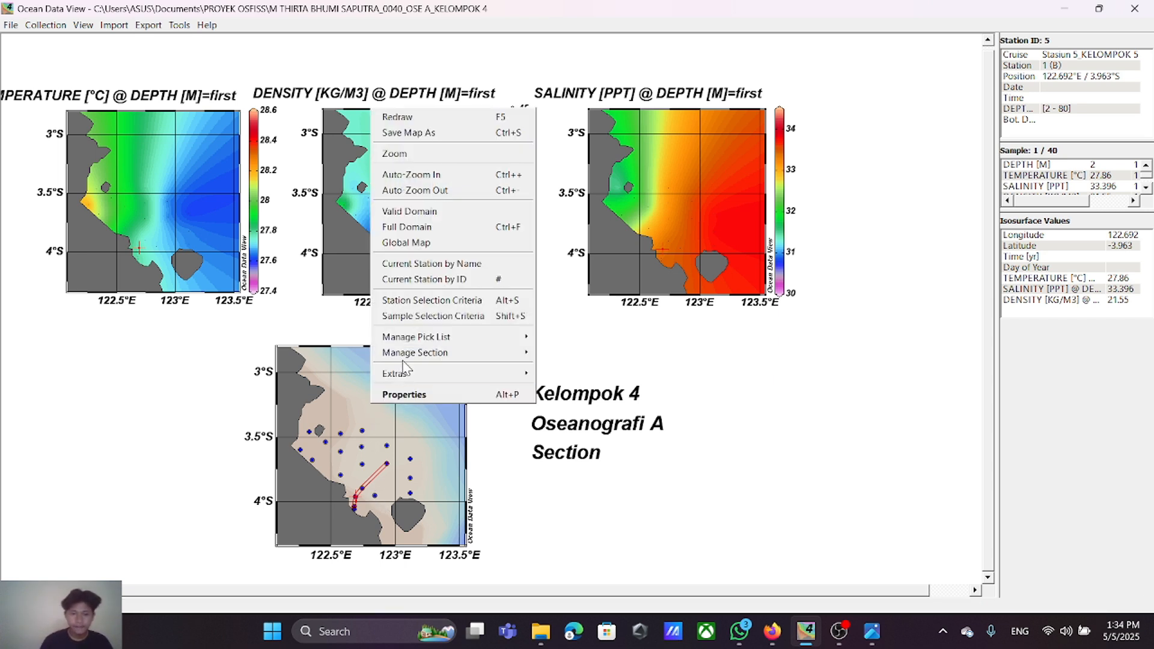
mouse_move(406, 359)
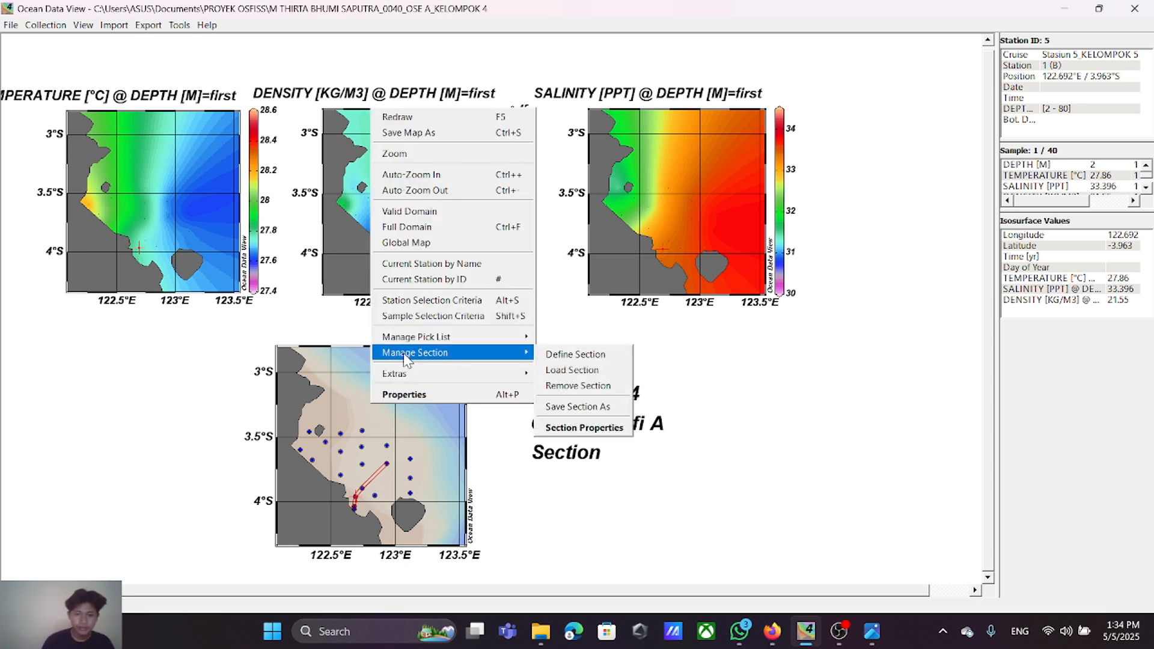
left_click(557, 356)
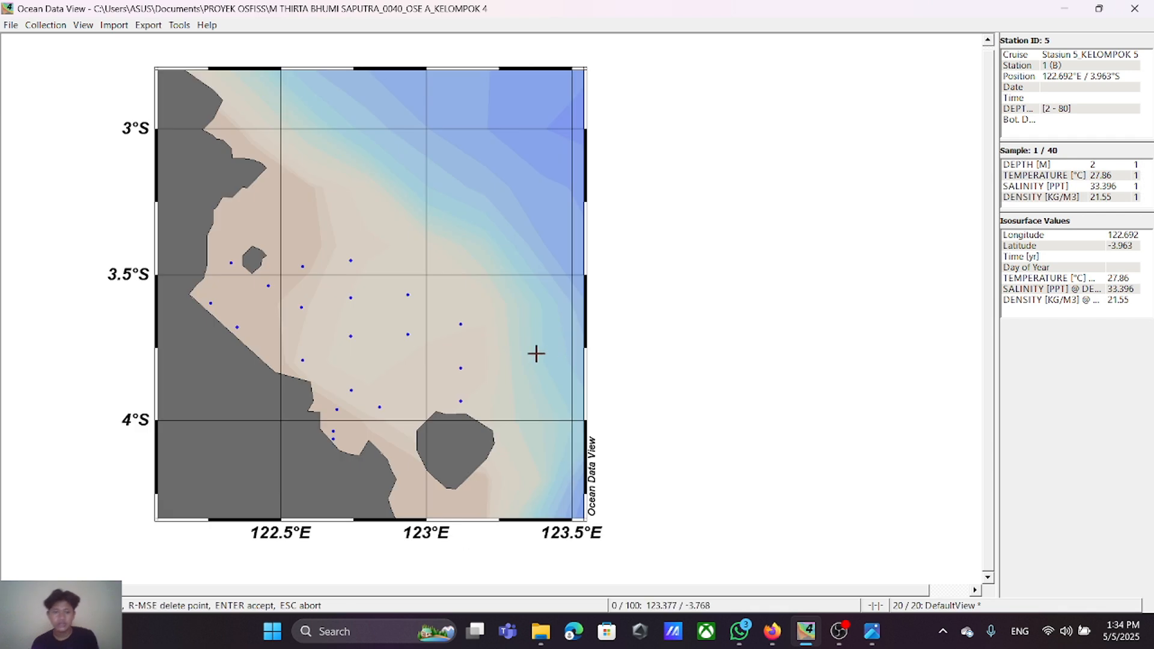
left_click(351, 261)
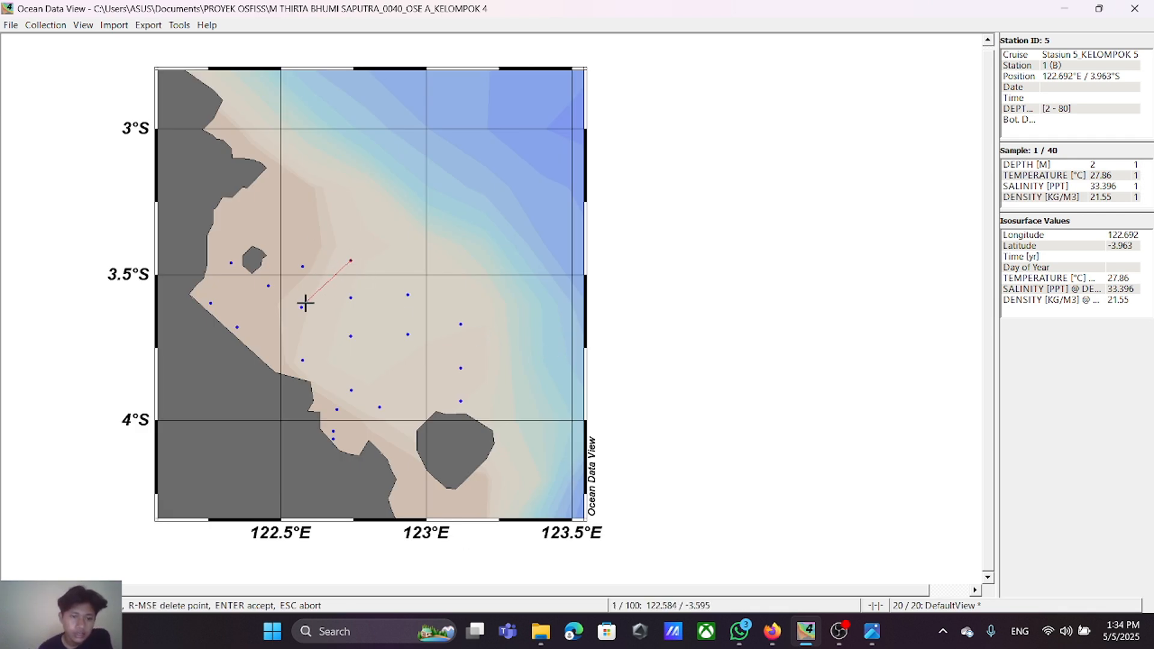
left_click(301, 307)
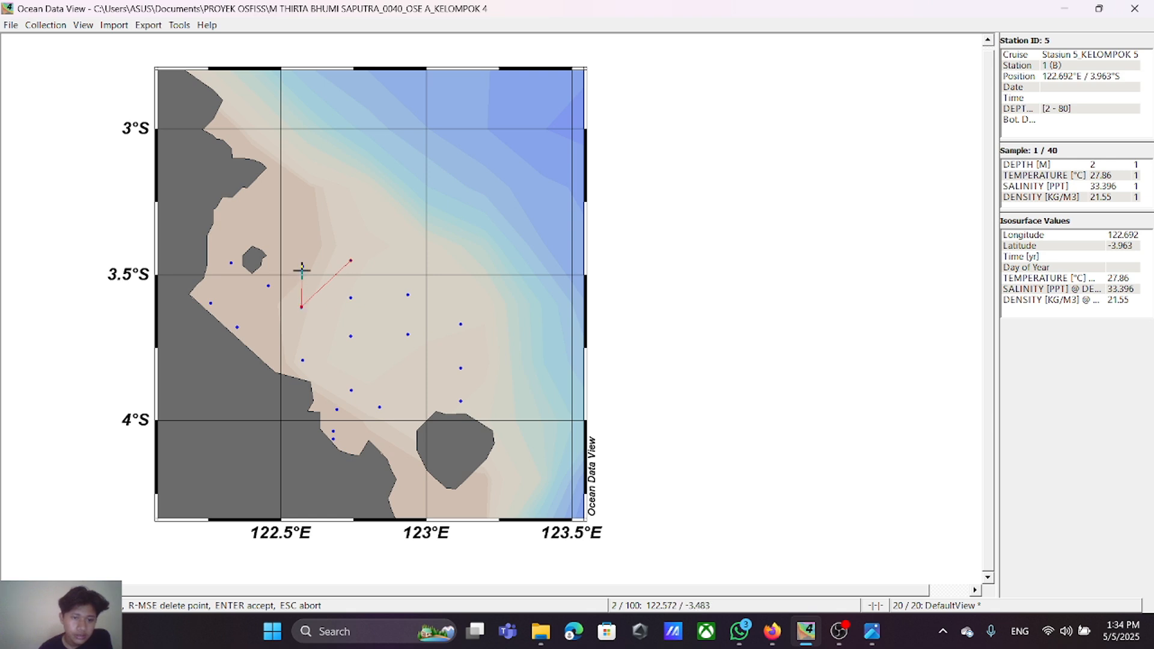
left_click(303, 266)
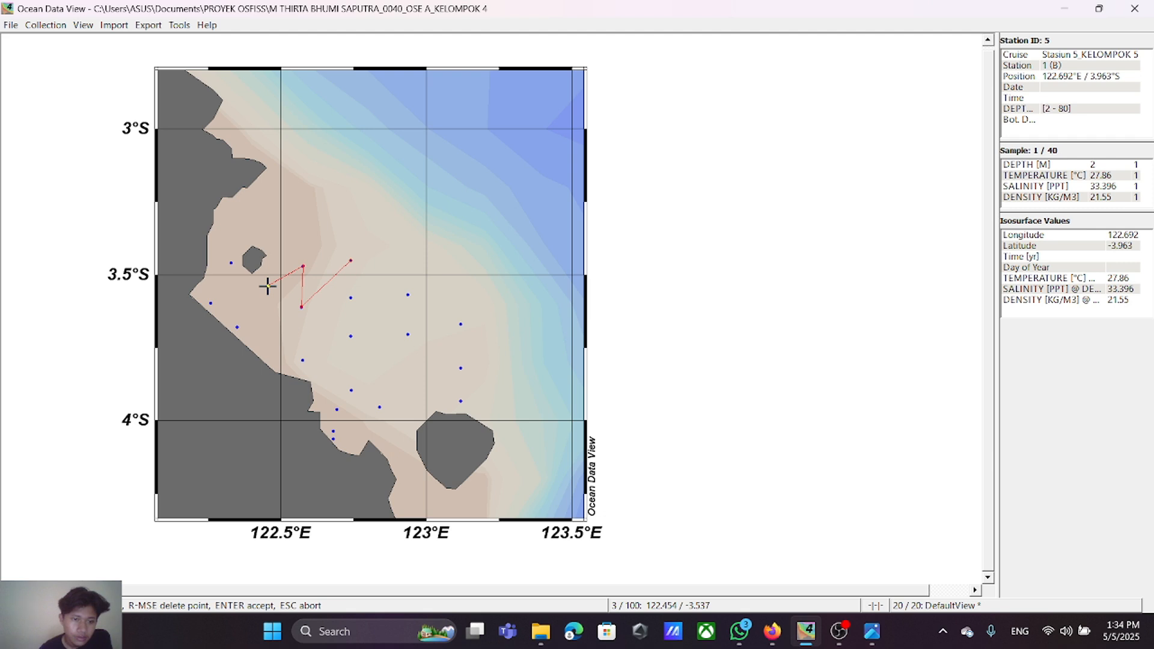
left_click(268, 285)
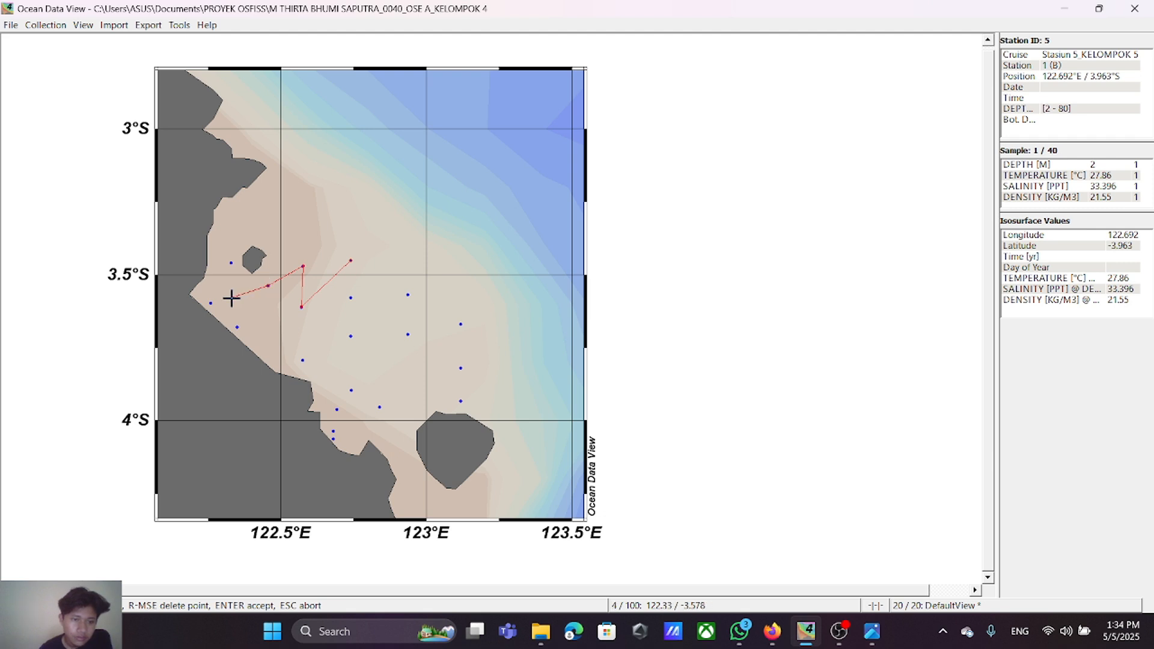
left_click(231, 263)
left_click(210, 302)
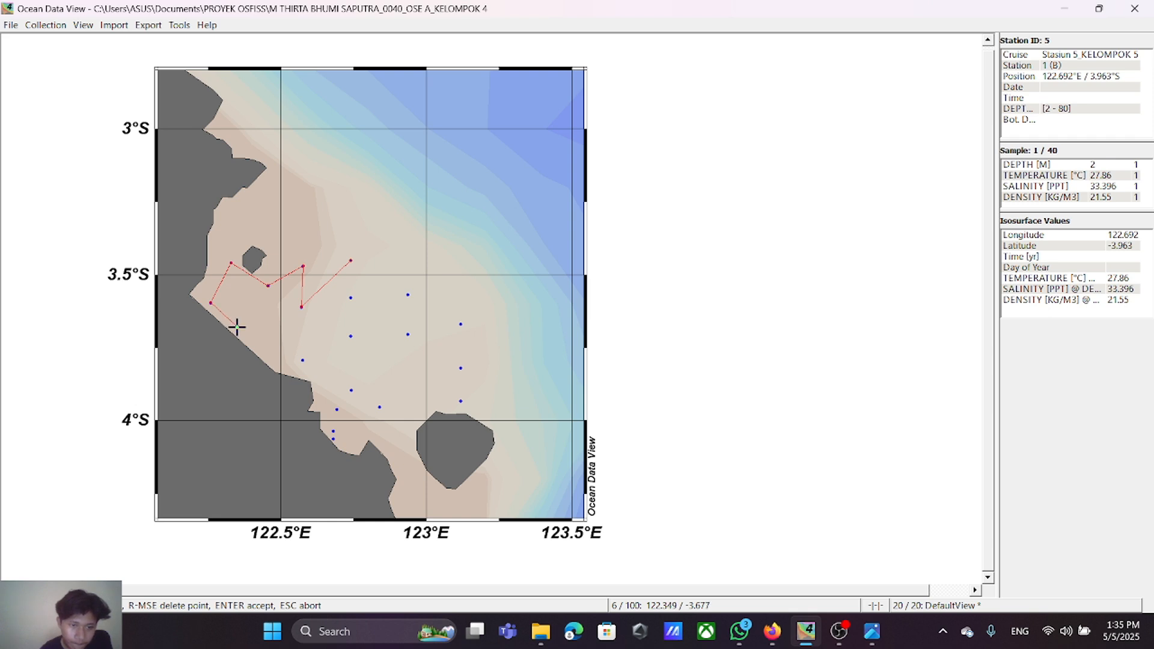
Step: Extend the section track southeast through the coastal stations to the southernmost station near 122.68°E, 4.06°S
left_click(237, 327)
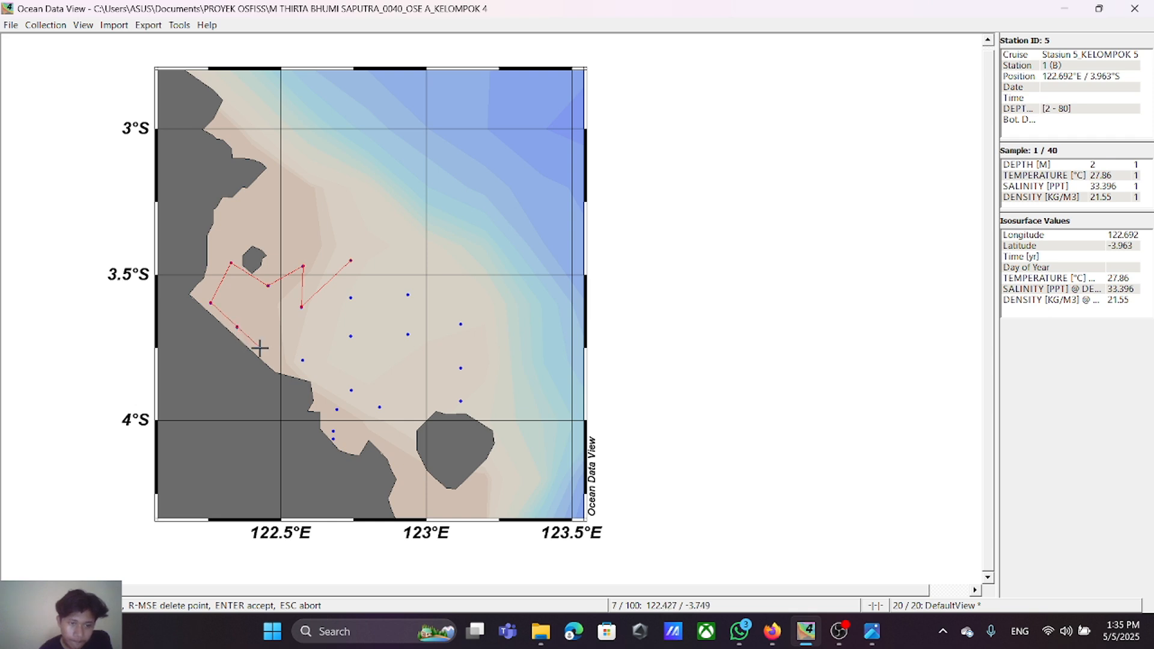
left_click(301, 359)
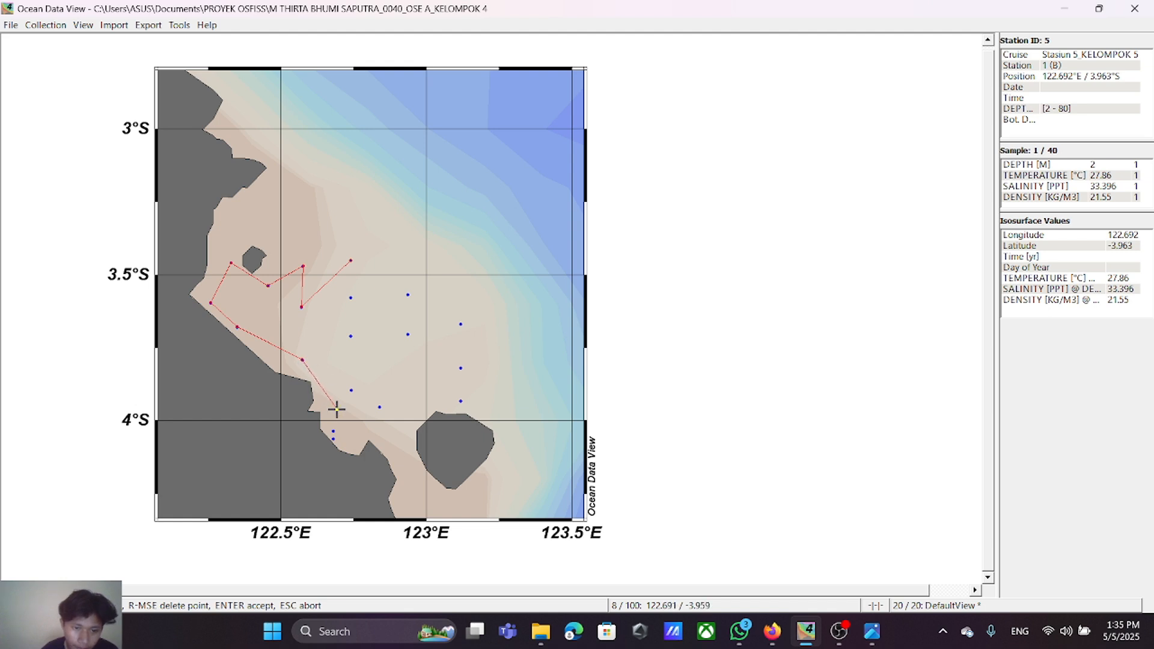
left_click(336, 409)
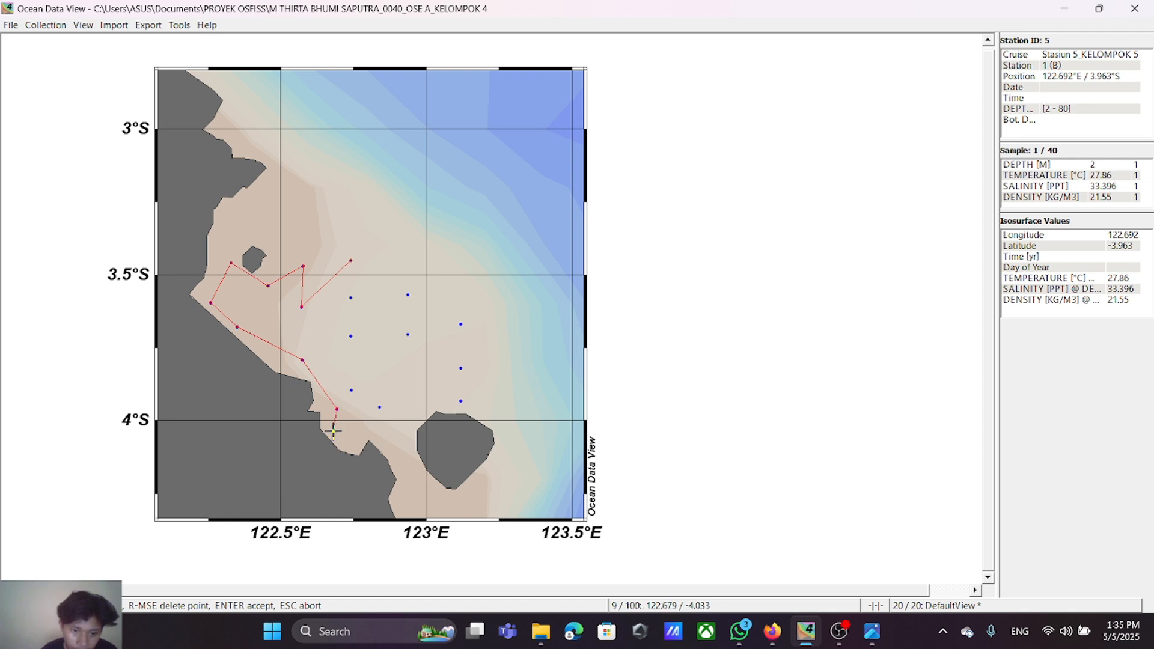
left_click(333, 431)
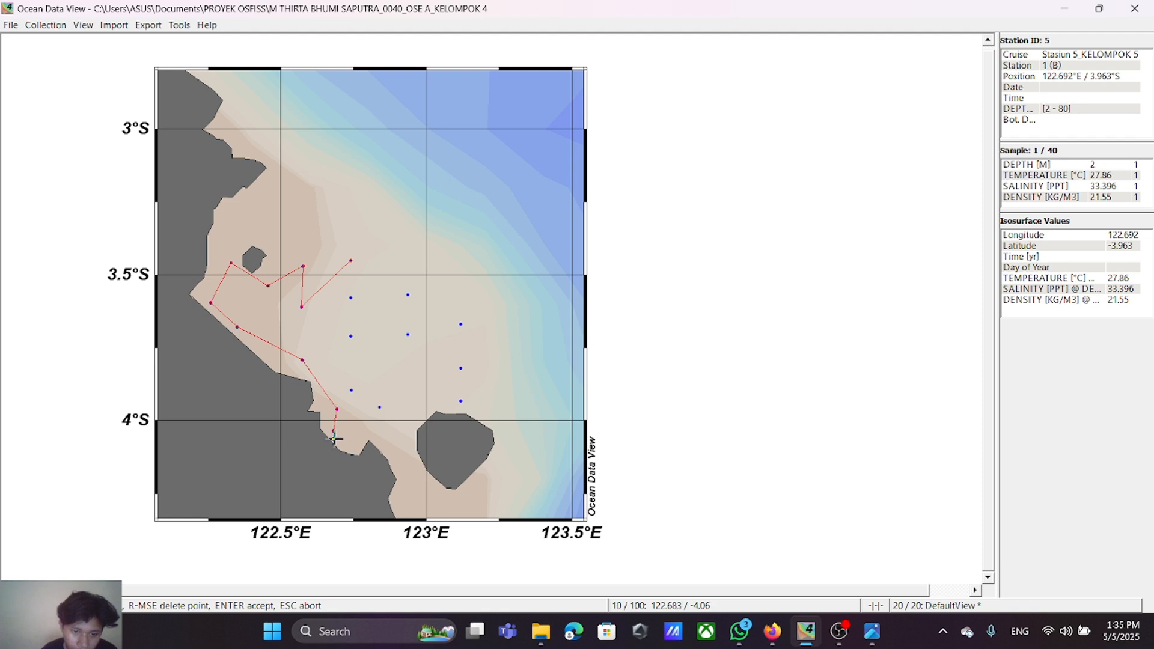
left_click(334, 439)
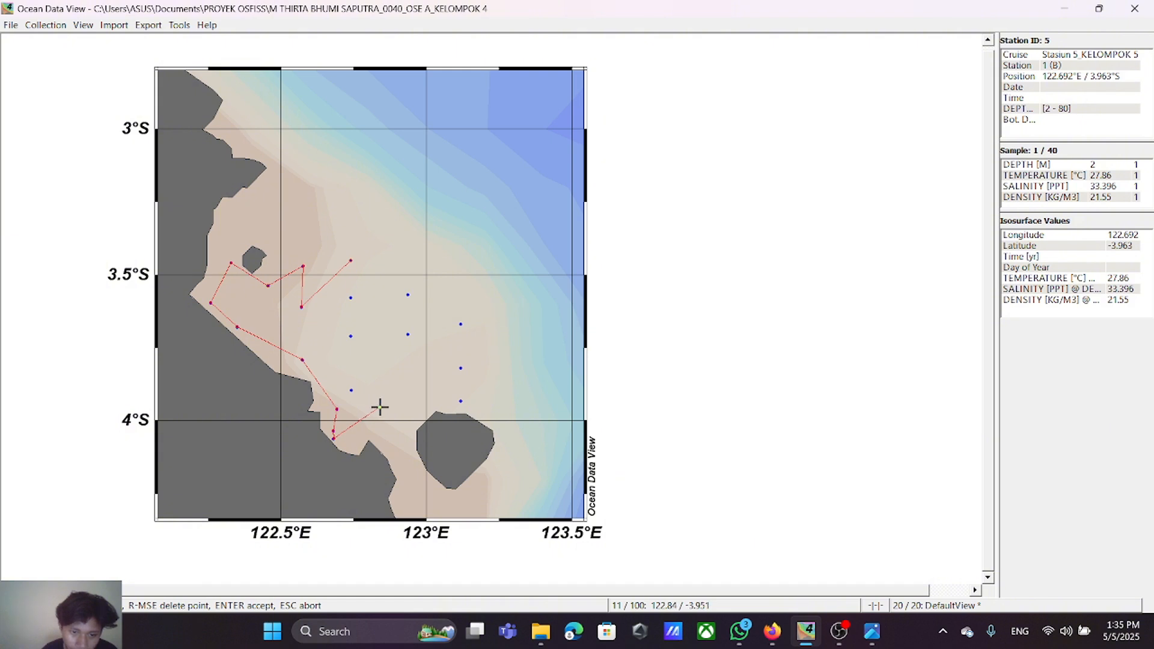
Step: Continue the section track east and then north through the three easternmost stations, ending near 123.12°E, 3.67°S
left_click(380, 408)
left_click(461, 402)
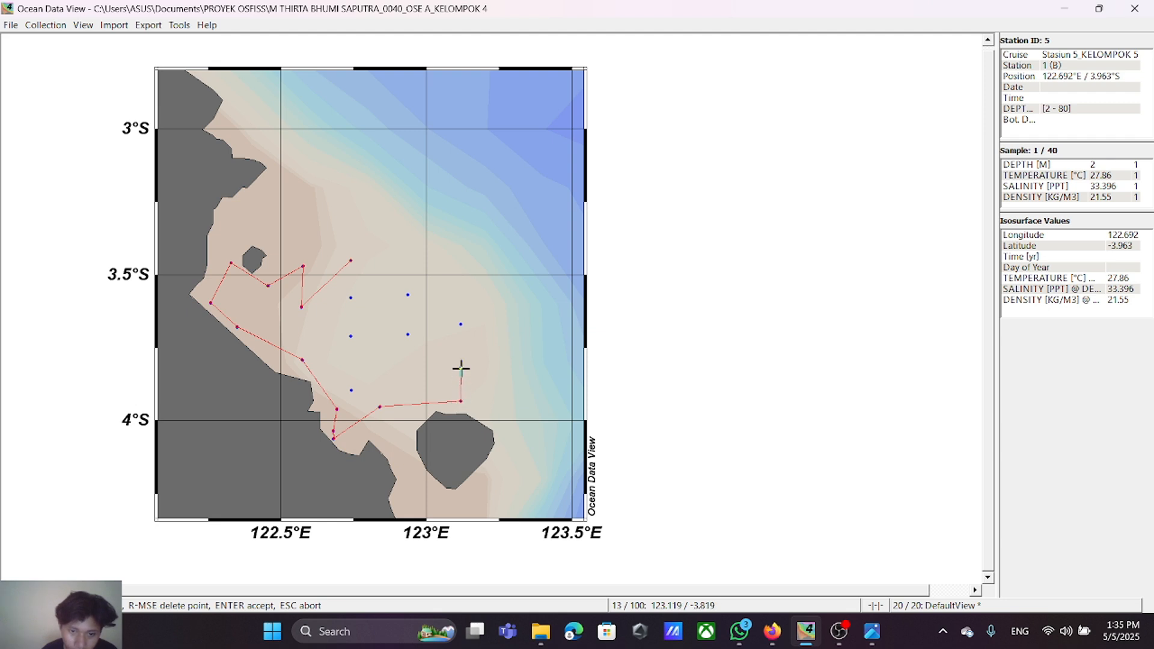
left_click(460, 369)
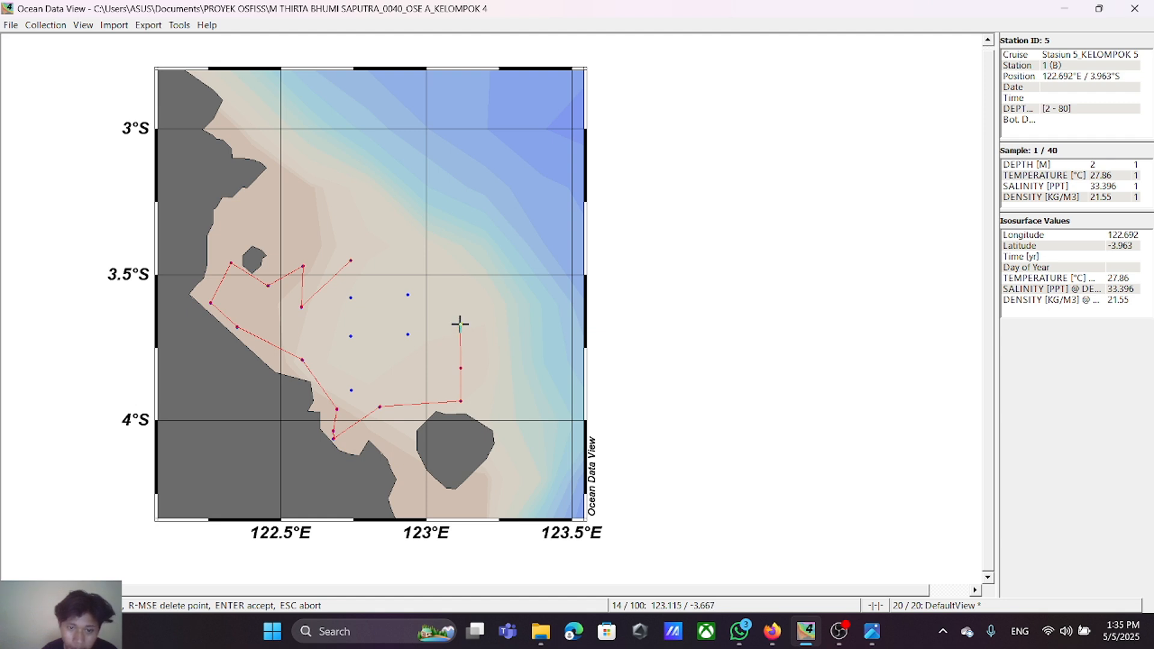
left_click(451, 324)
right_click(452, 324)
left_click(460, 324)
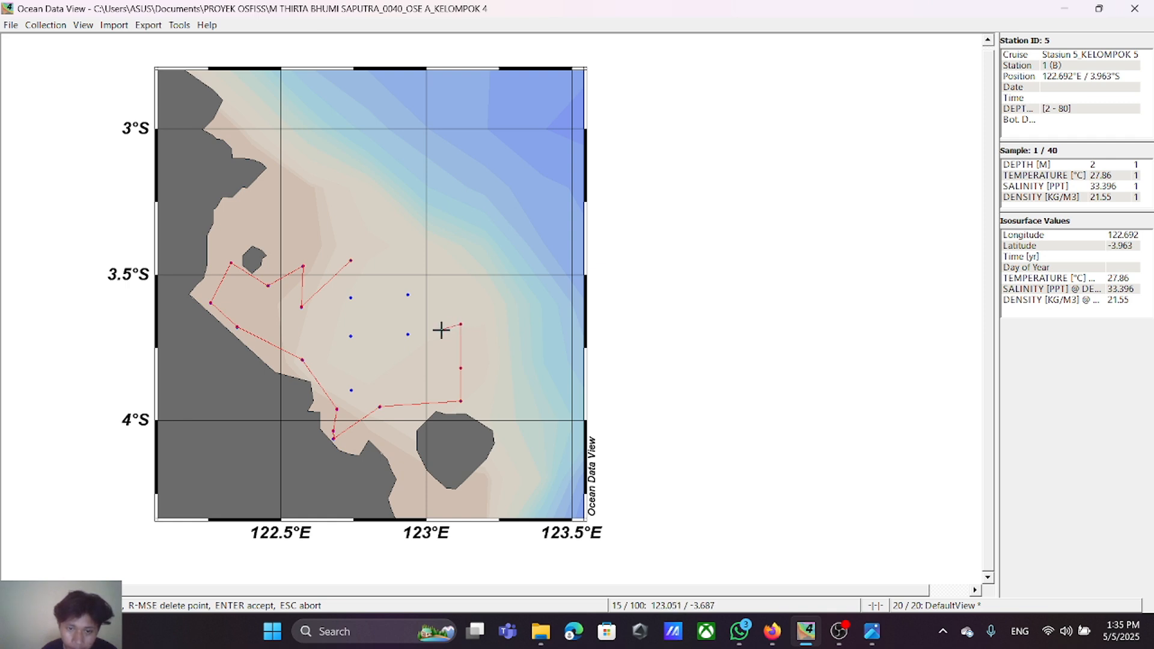
Step: Route the section track through the central stations near 122.94°E and 122.74°E back to its starting station
left_click(407, 334)
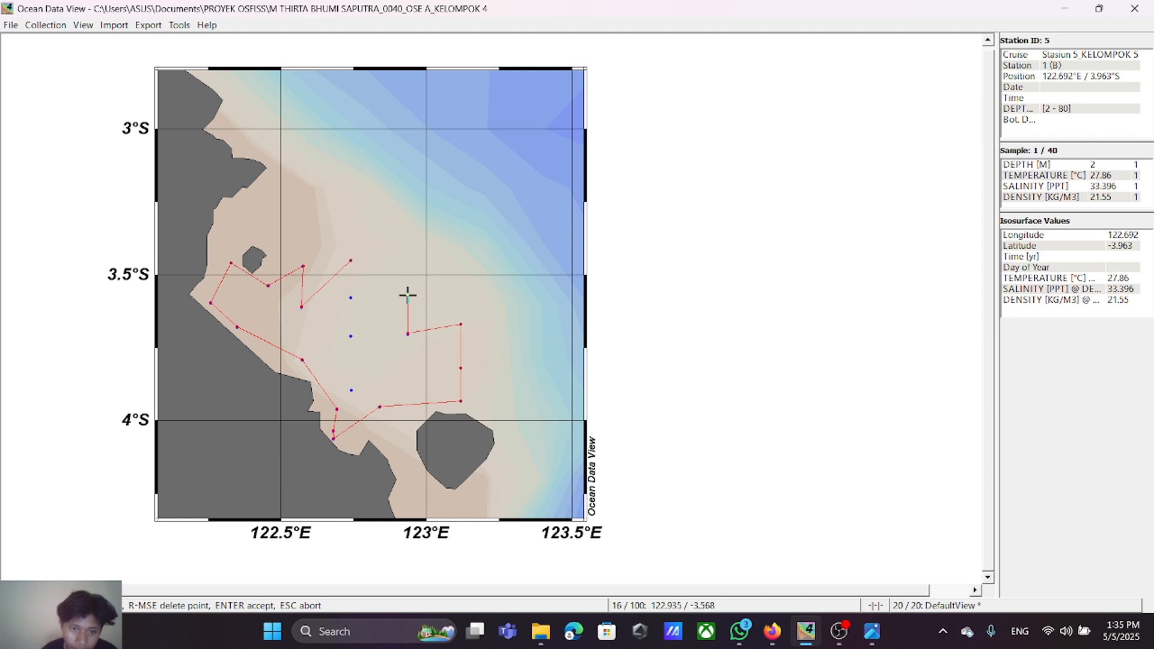
left_click(408, 295)
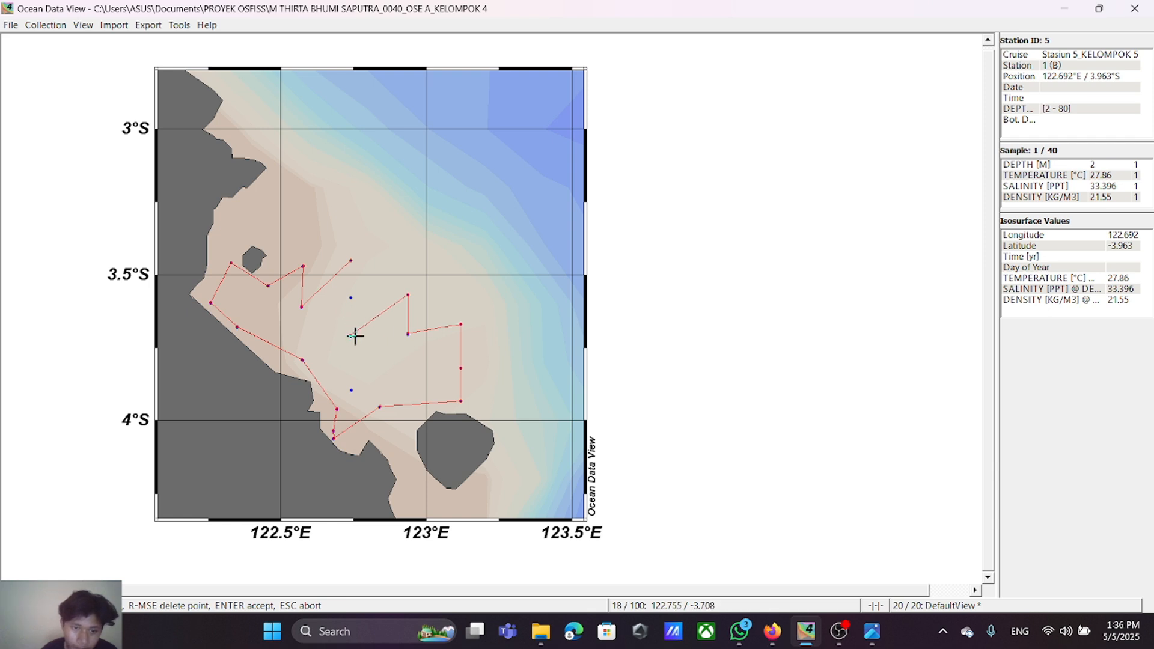
left_click(352, 335)
right_click(350, 335)
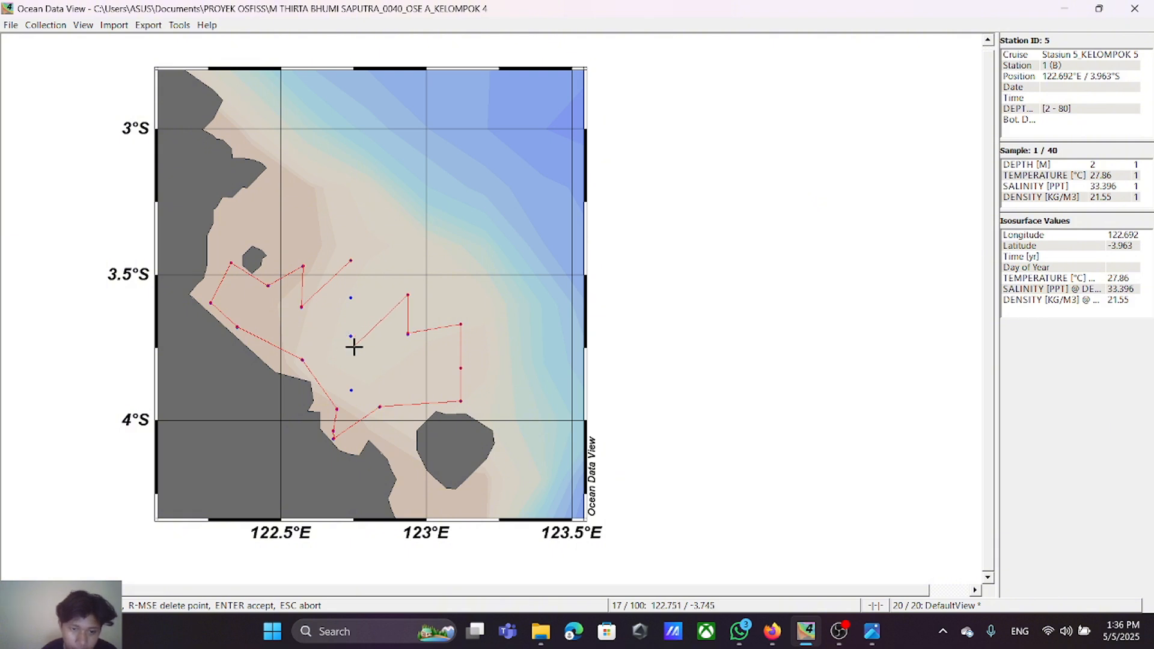
left_click(351, 336)
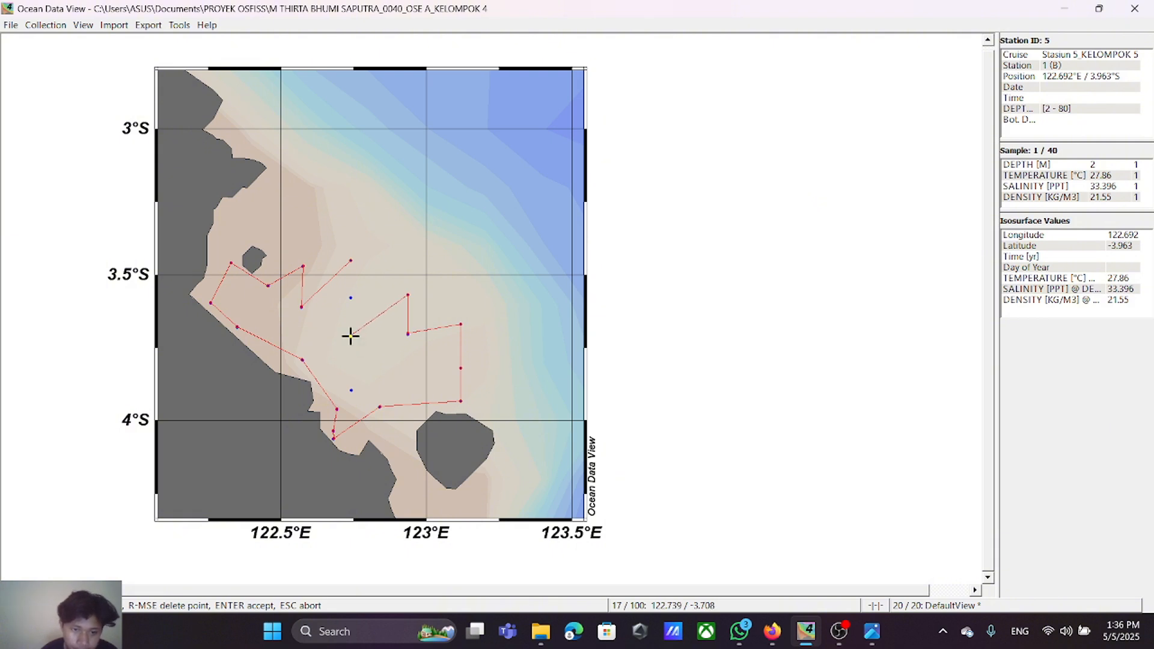
left_click(351, 297)
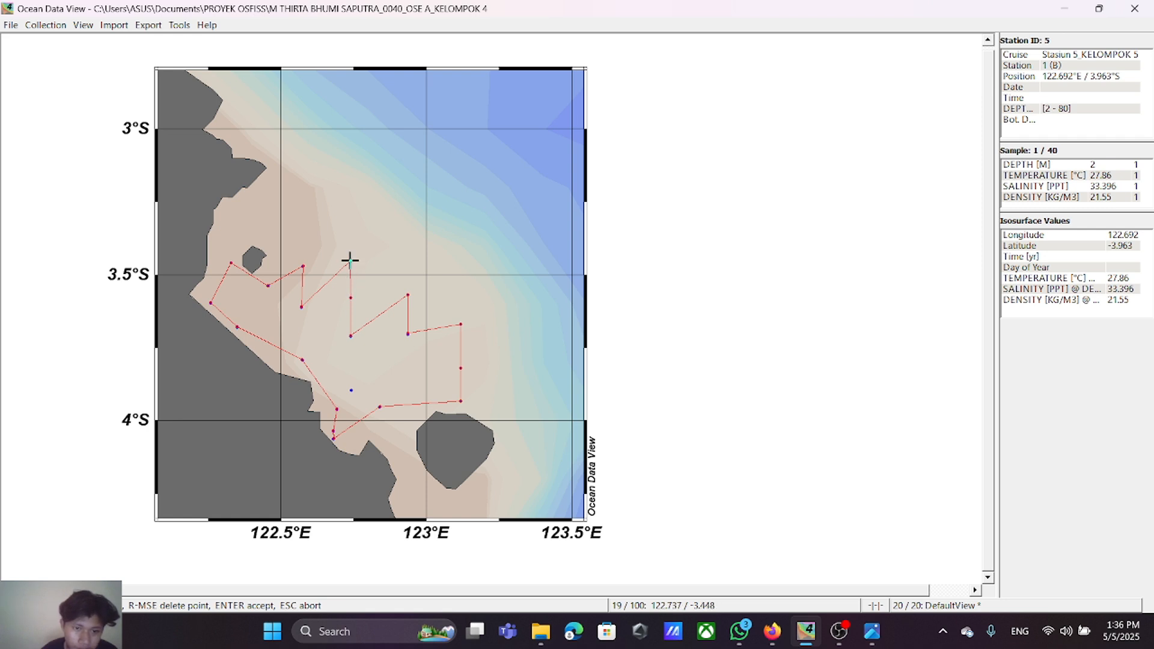
left_click(350, 261)
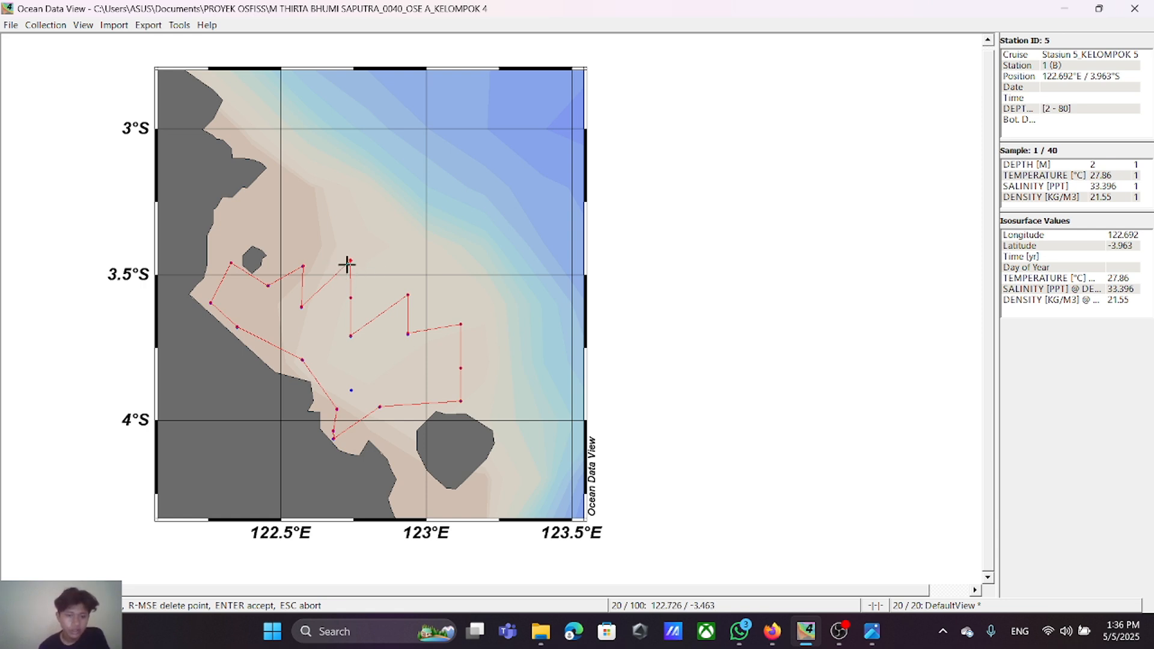
Step: Remove the section points at the starting station and at the central and eastern stations
right_click(350, 261)
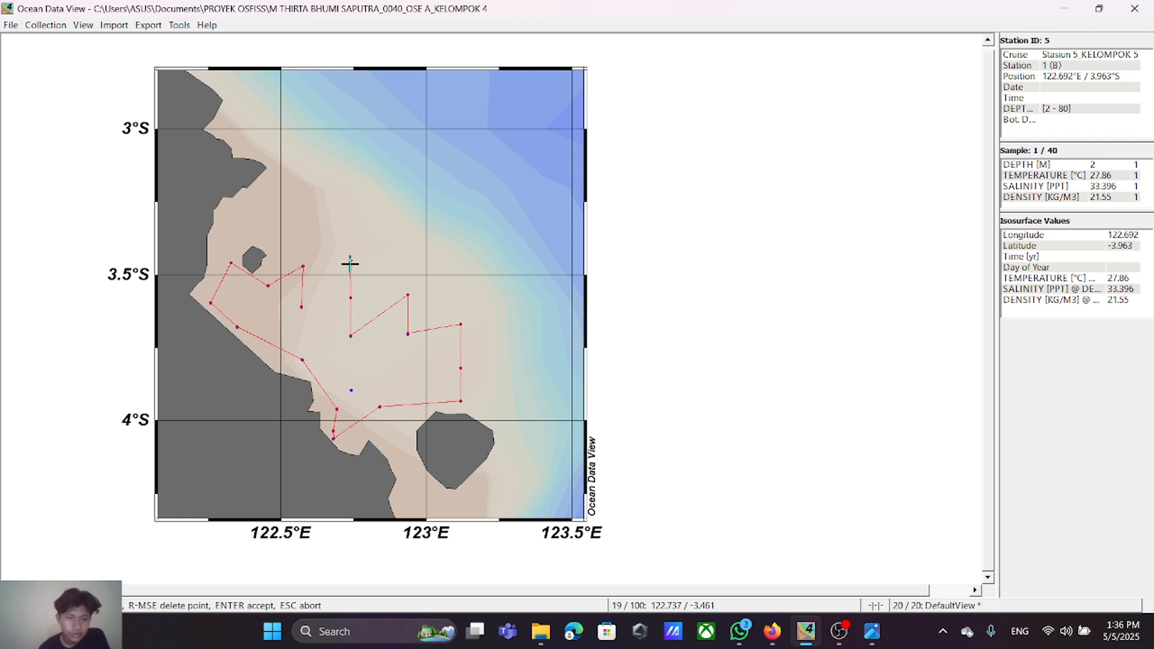
left_click(351, 261)
right_click(351, 263)
right_click(351, 263)
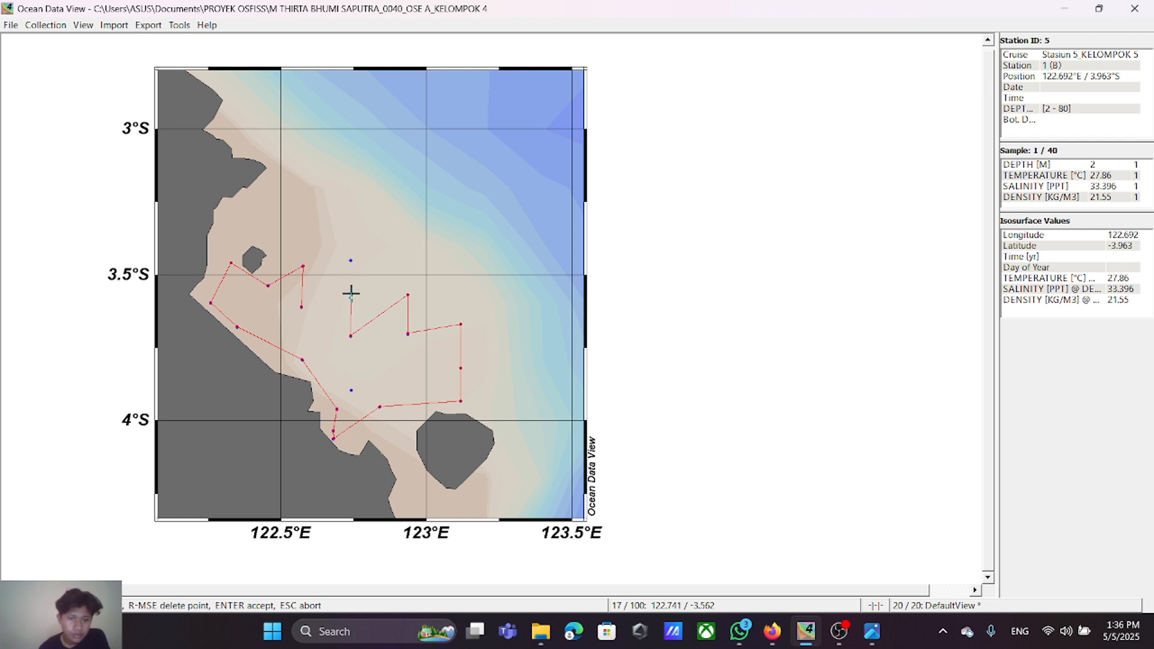
right_click(350, 335)
right_click(408, 313)
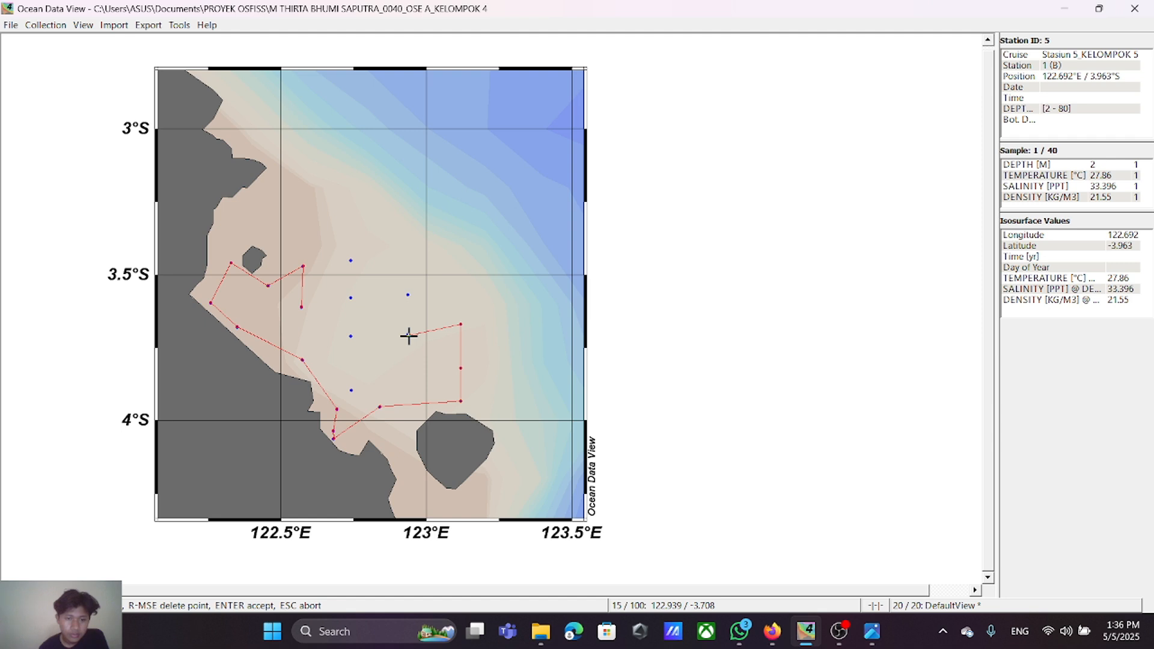
right_click(460, 324)
right_click(459, 339)
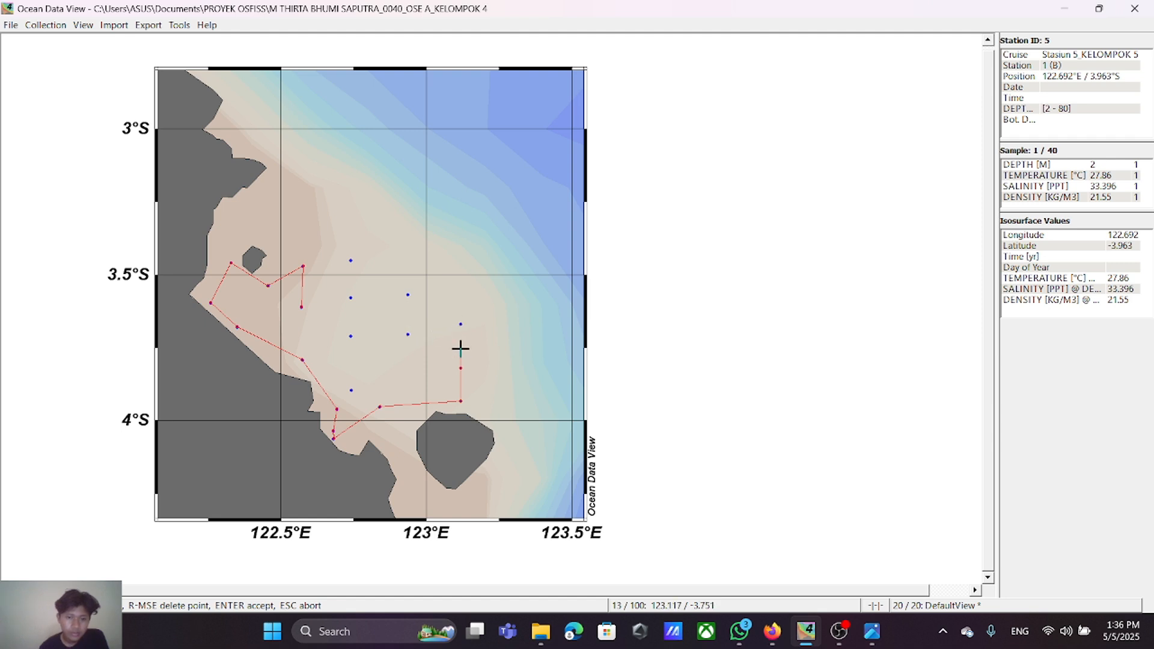
right_click(459, 398)
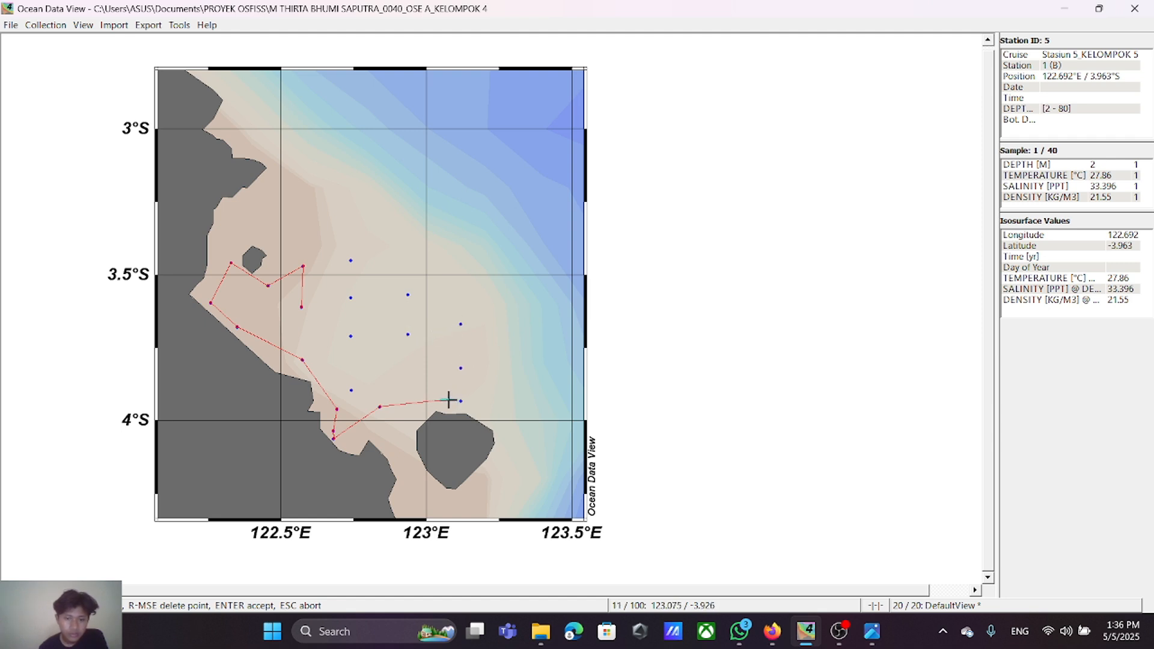
Step: Remove the remaining section points along the southern coast and the northwestern stations, leaving the track empty
right_click(377, 411)
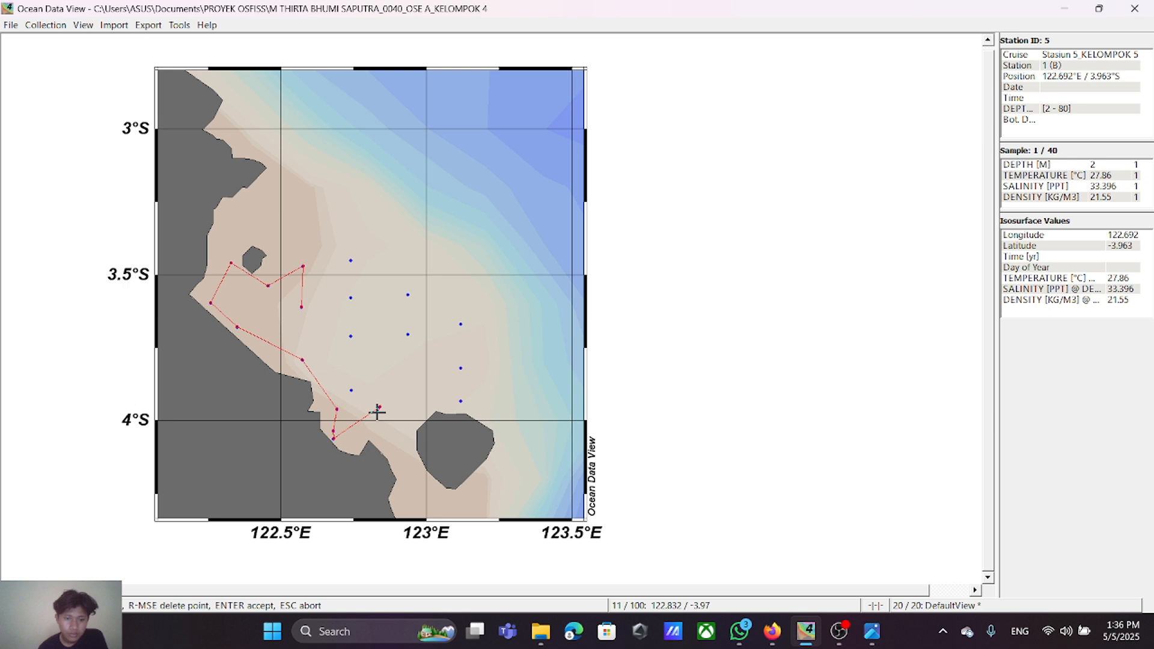
right_click(334, 437)
right_click(332, 432)
right_click(337, 410)
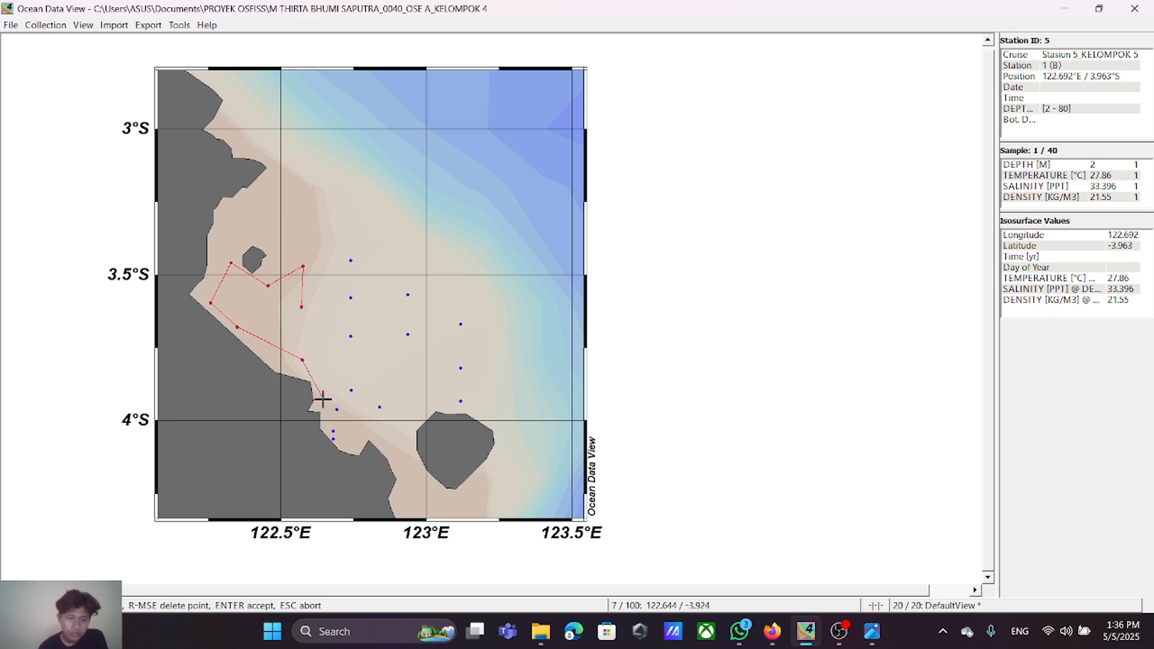
right_click(302, 360)
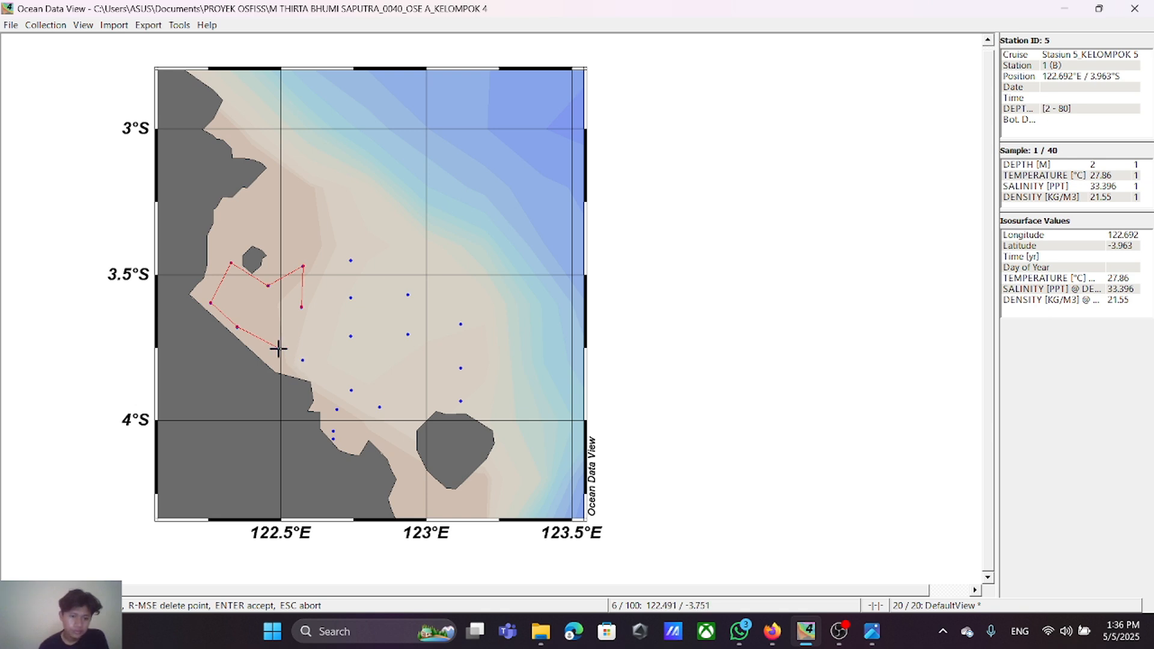
right_click(230, 324)
right_click(212, 306)
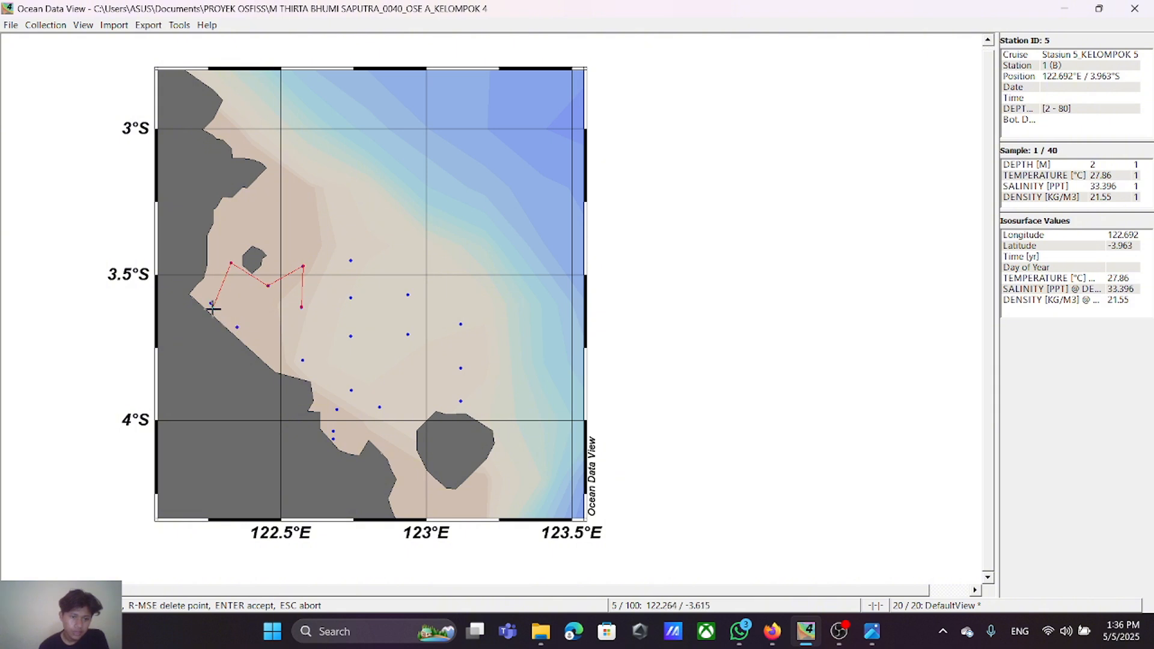
right_click(228, 262)
right_click(266, 277)
right_click(293, 269)
right_click(294, 282)
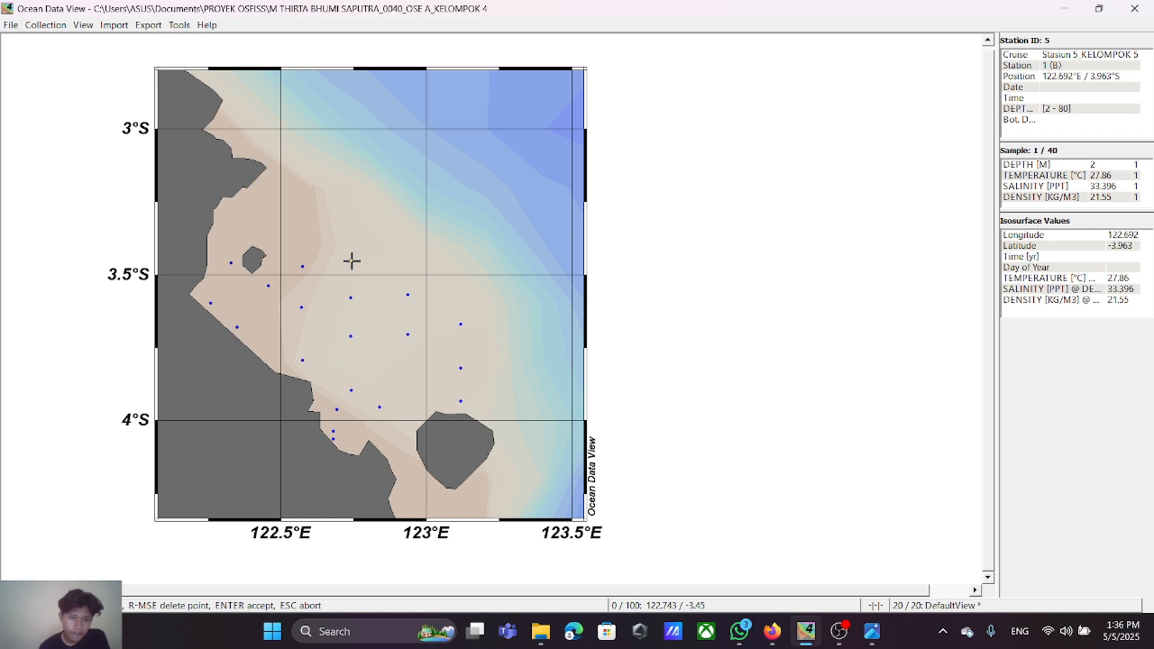
left_click(350, 261)
left_click(300, 301)
right_click(304, 302)
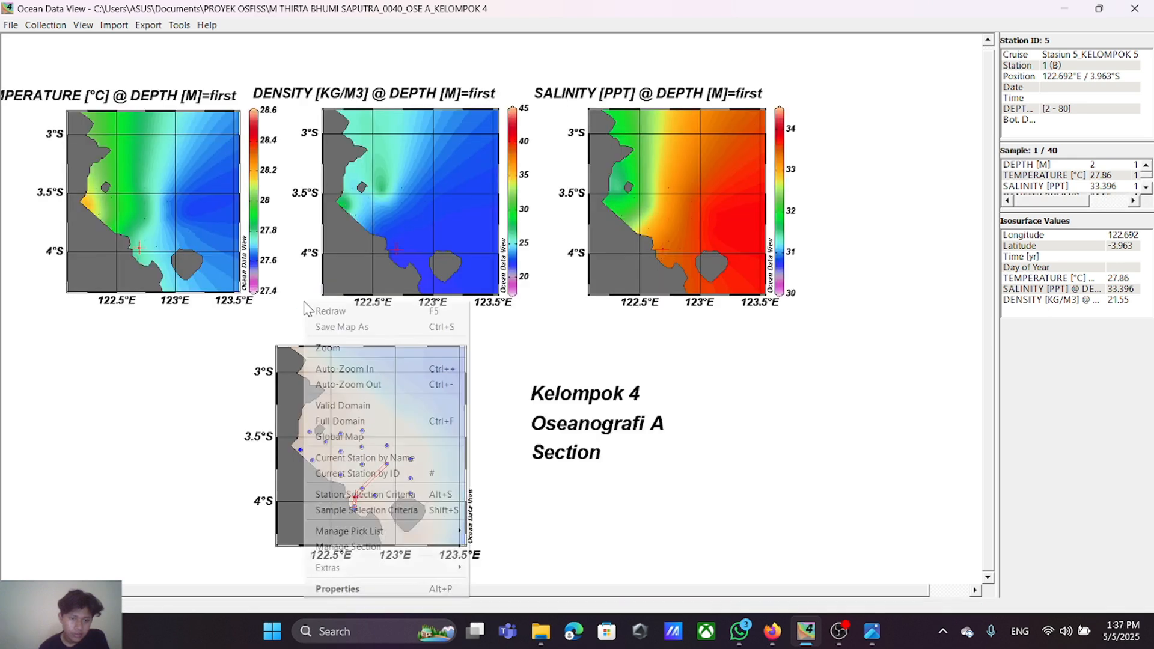
left_click(514, 320)
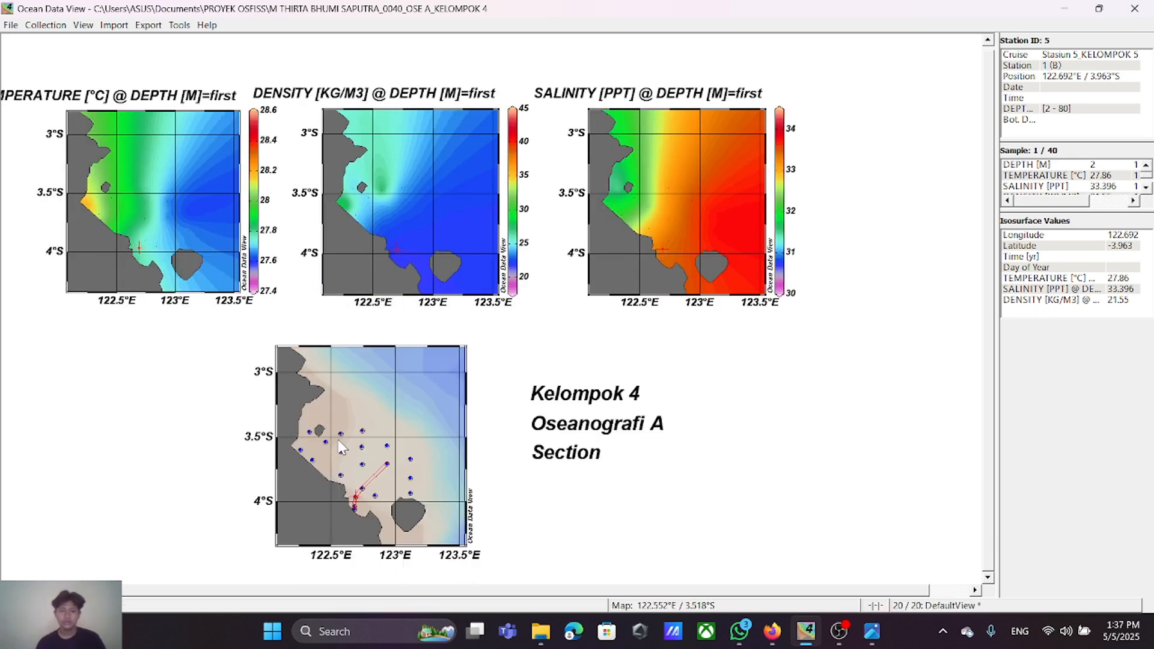
Step: Define a new map section from the station near 122.74°E, 3.45°S through the northwestern stations to about 122.26°E, 3.60°S
right_click(360, 446)
mouse_move(496, 387)
left_click(564, 380)
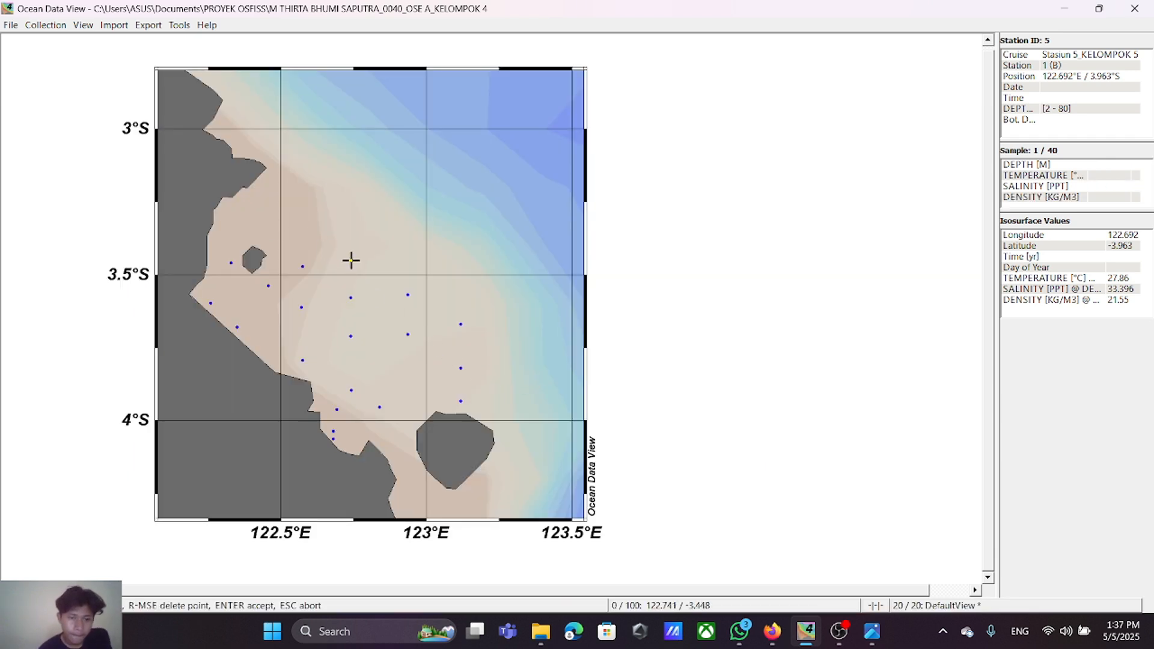
left_click(351, 260)
left_click(301, 308)
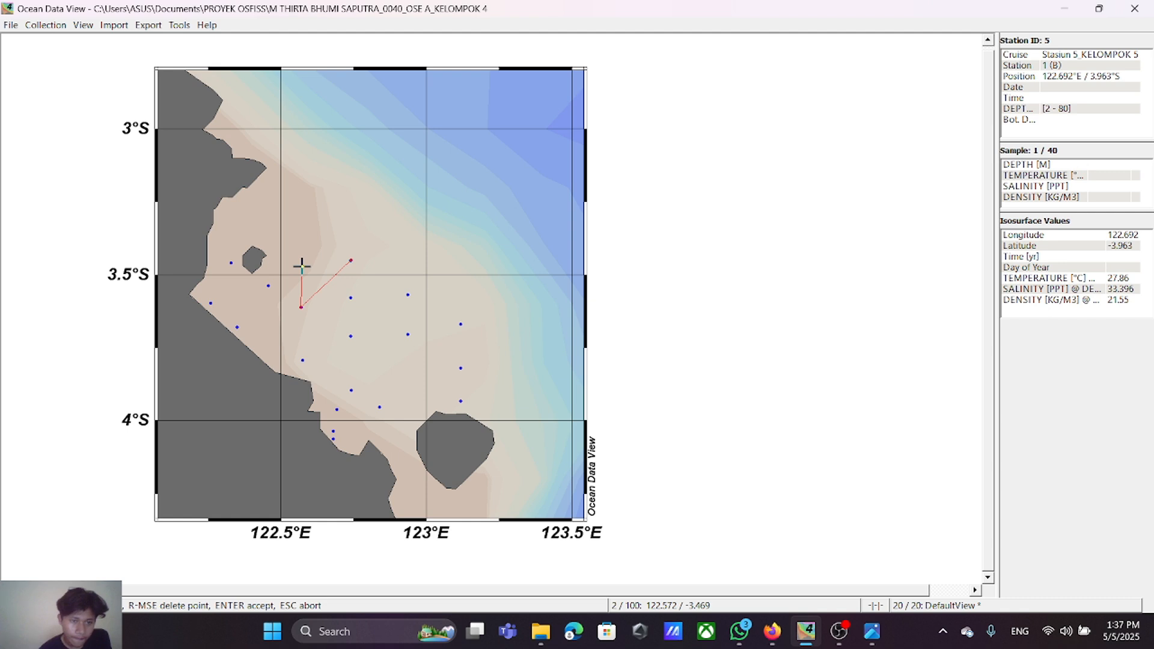
left_click(302, 266)
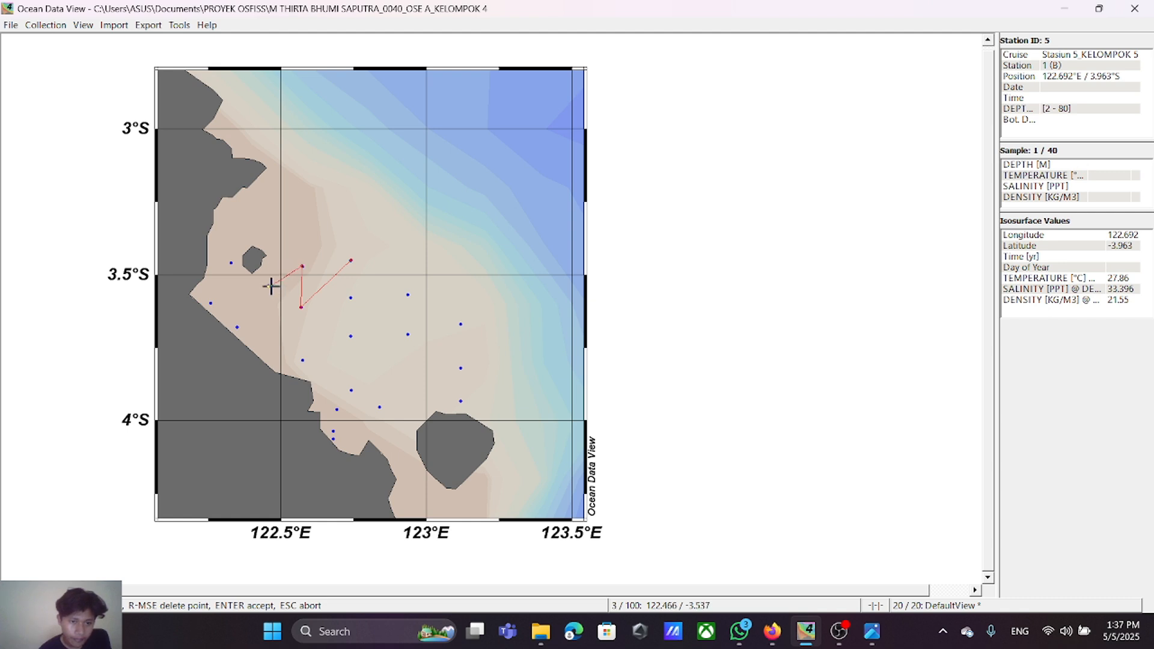
left_click(268, 286)
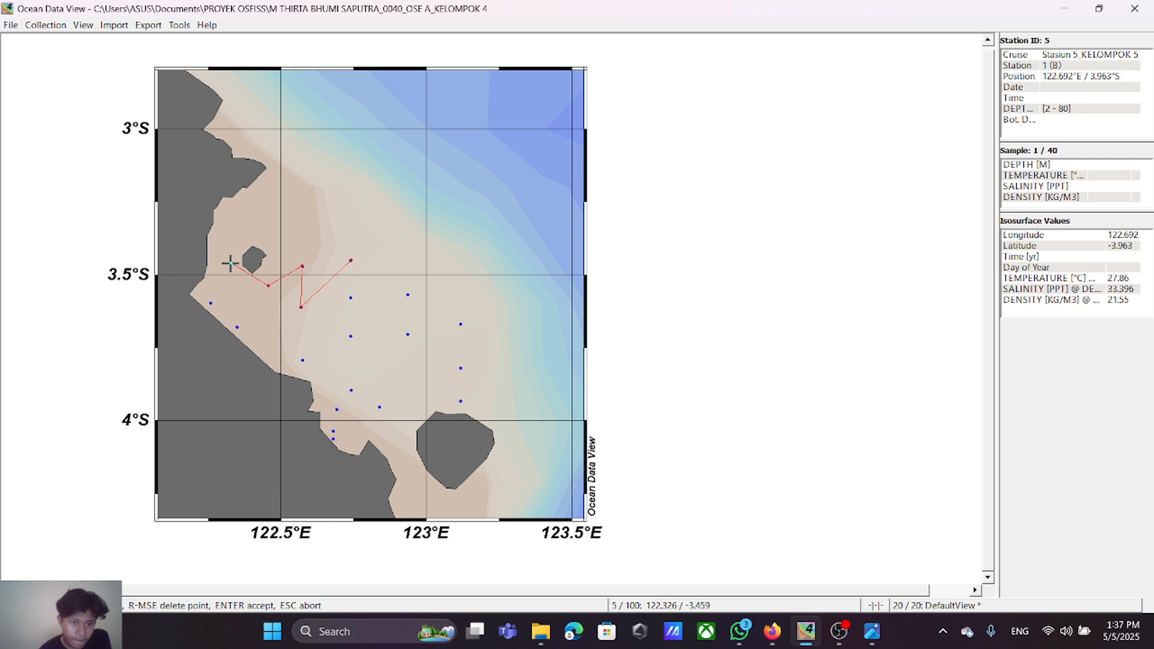
left_click(211, 303)
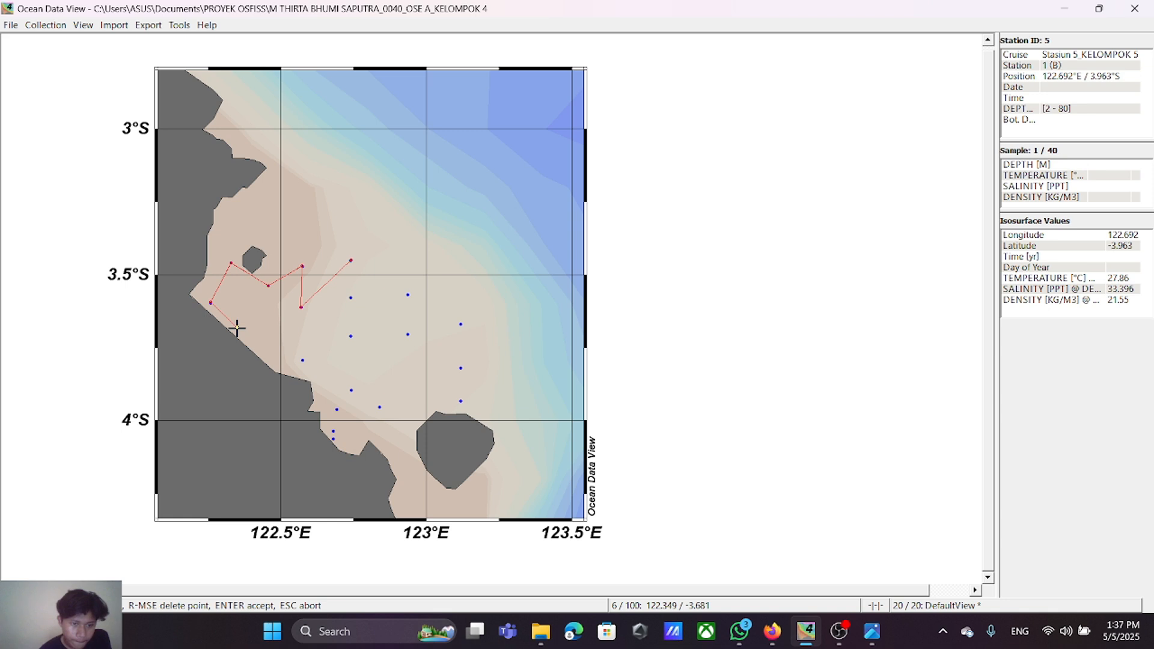
Step: Extend the section track southeast along the coastal stations, ending at the southernmost station near 122.68°E, 4.06°S
left_click(237, 328)
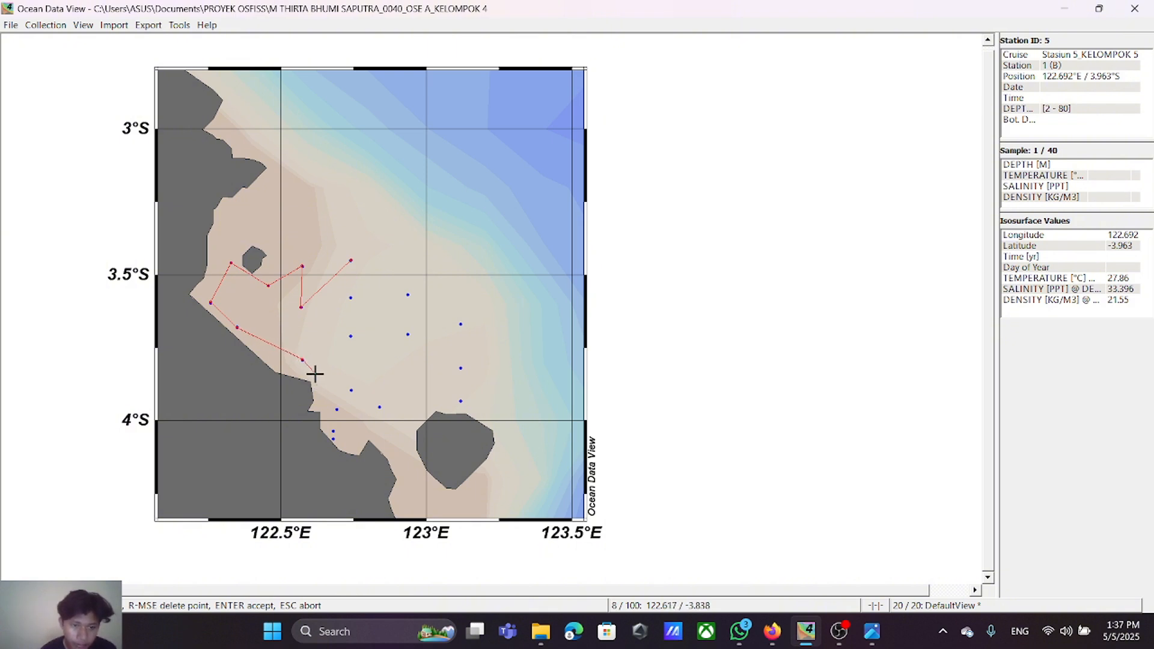
left_click(302, 361)
right_click(303, 361)
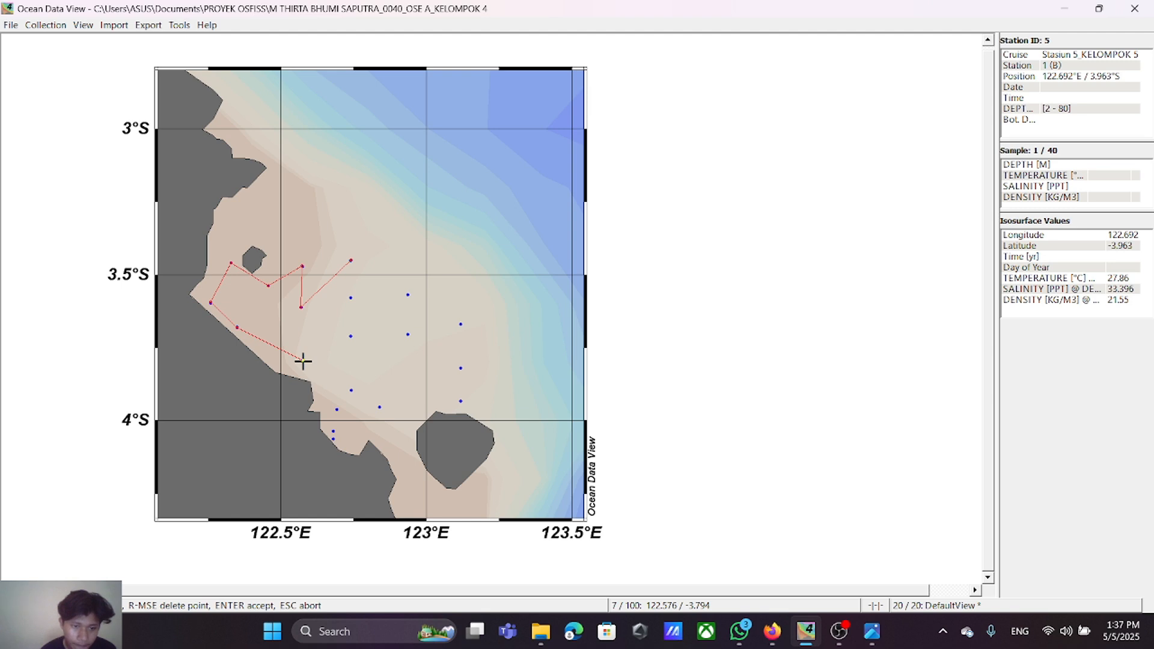
left_click(303, 361)
left_click(351, 389)
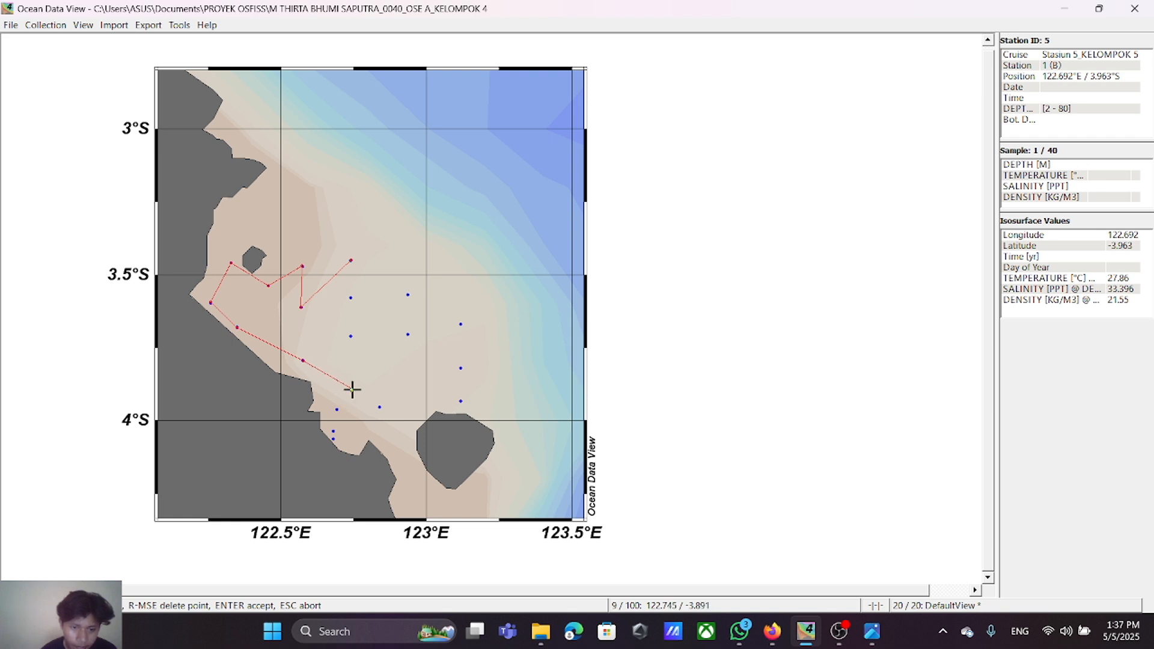
right_click(352, 390)
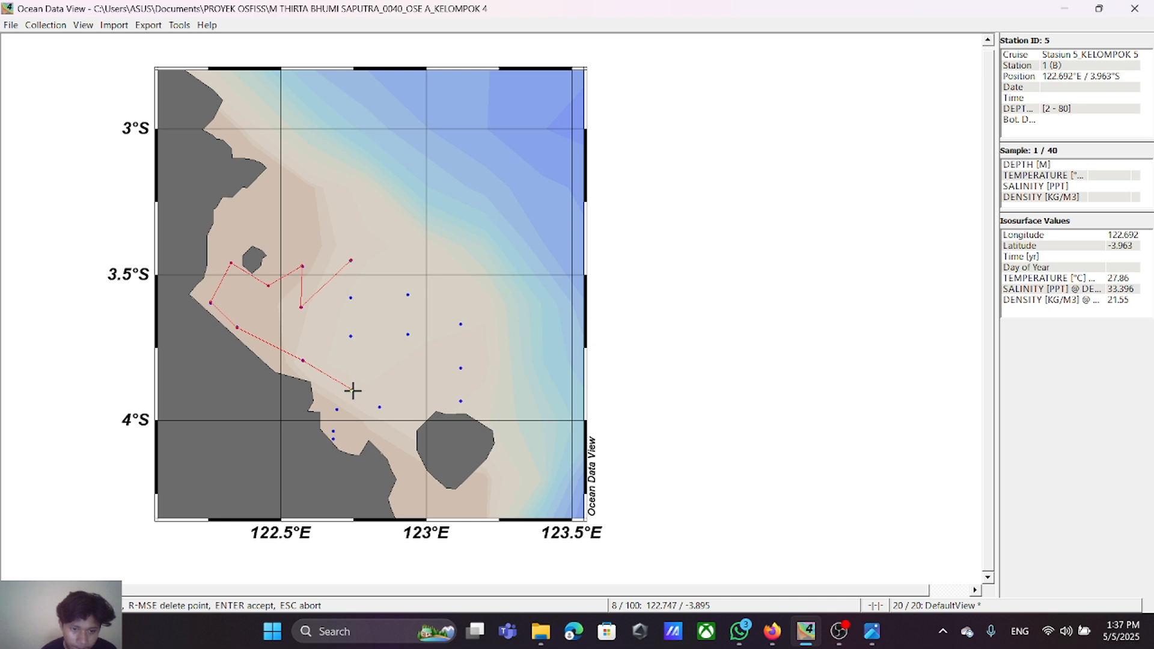
left_click(351, 390)
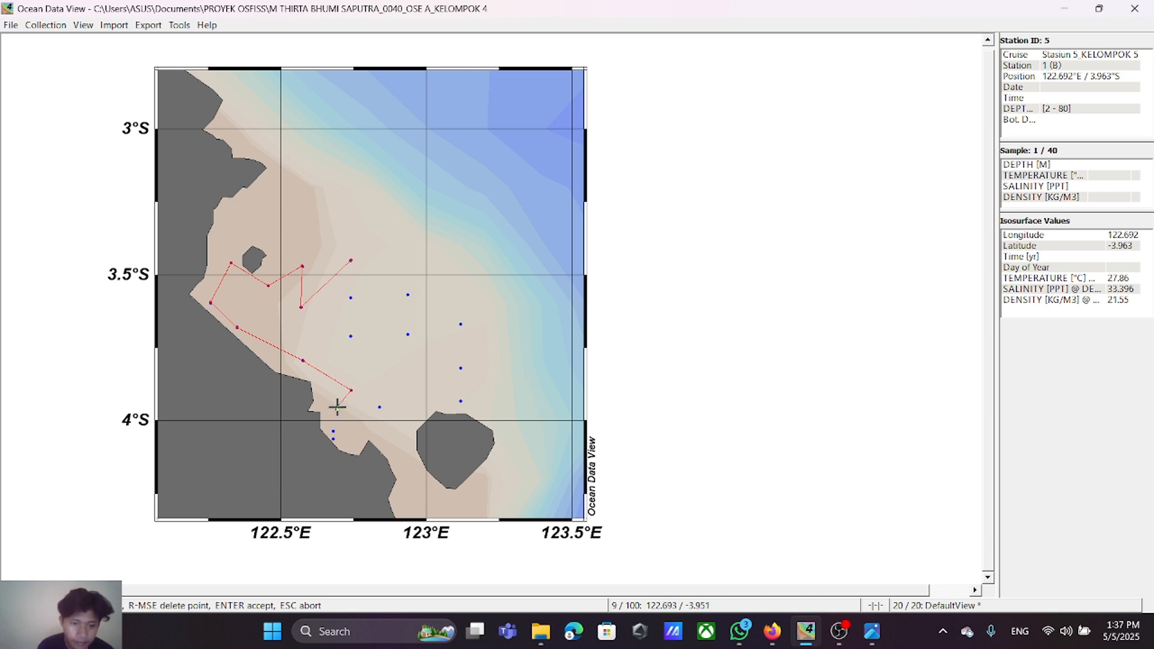
left_click(336, 409)
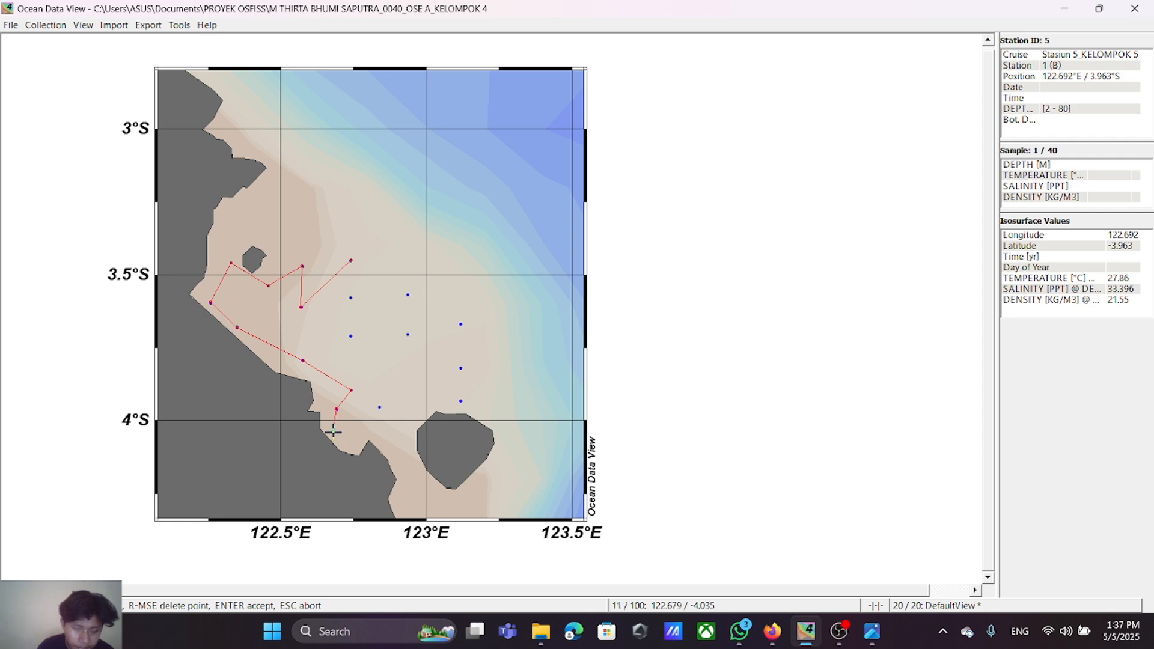
left_click(334, 439)
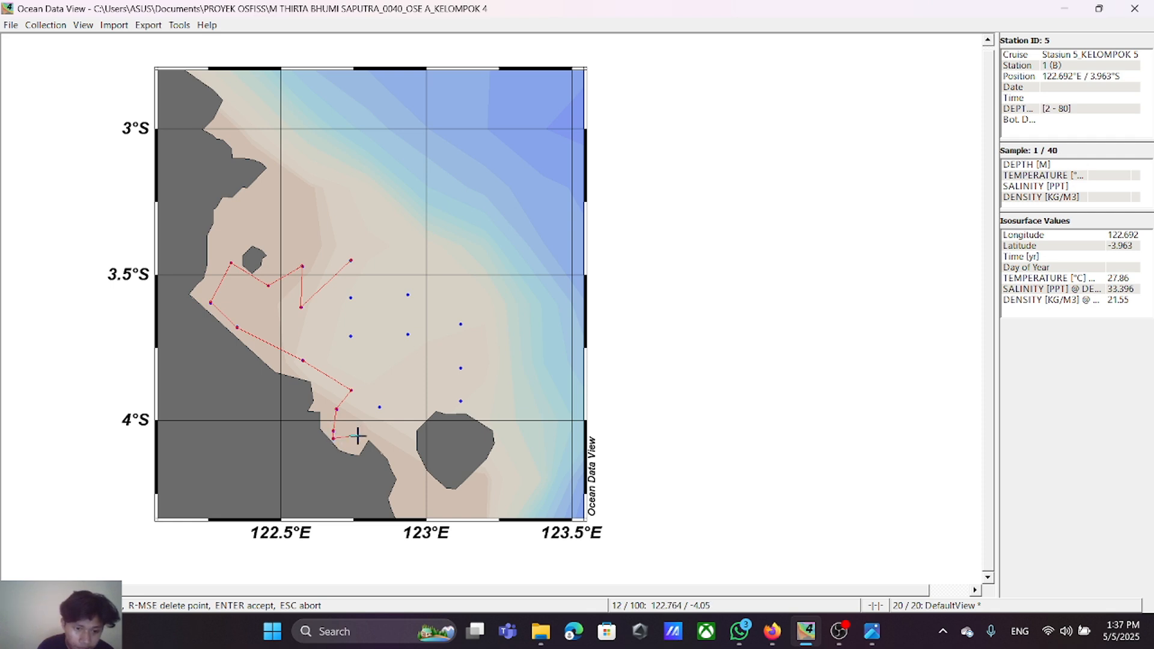
Step: Continue the track through the station near 122.84°E, 3.95°S and north along the three easternmost stations to about 123.12°E, 3.67°S
left_click(380, 408)
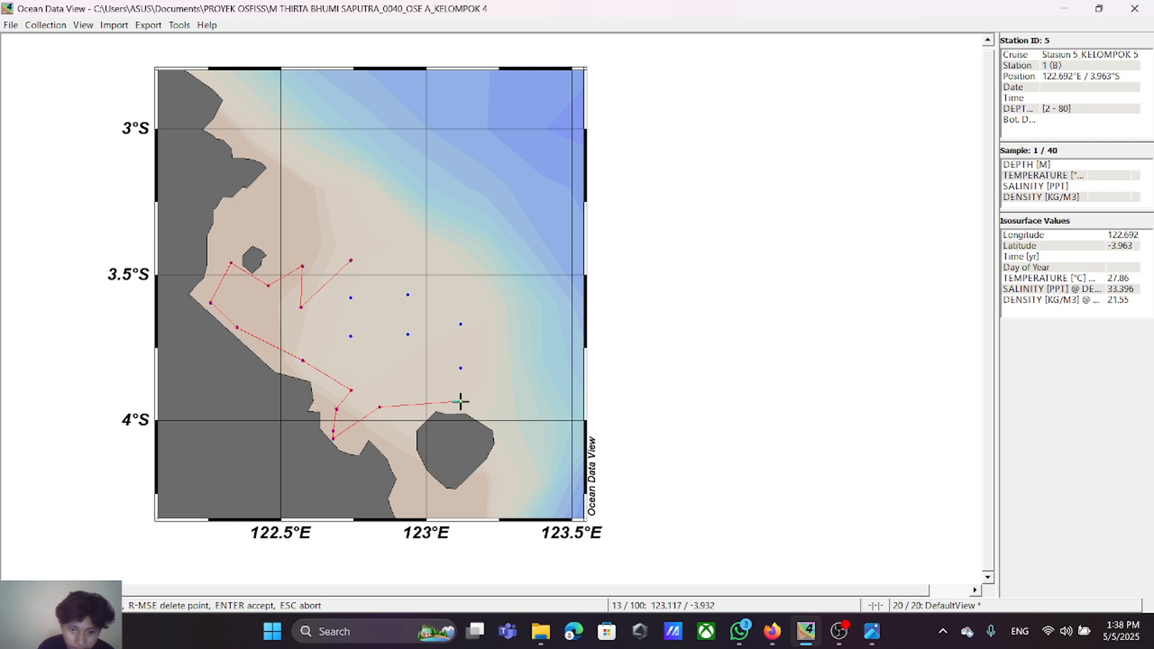
left_click(460, 401)
left_click(459, 367)
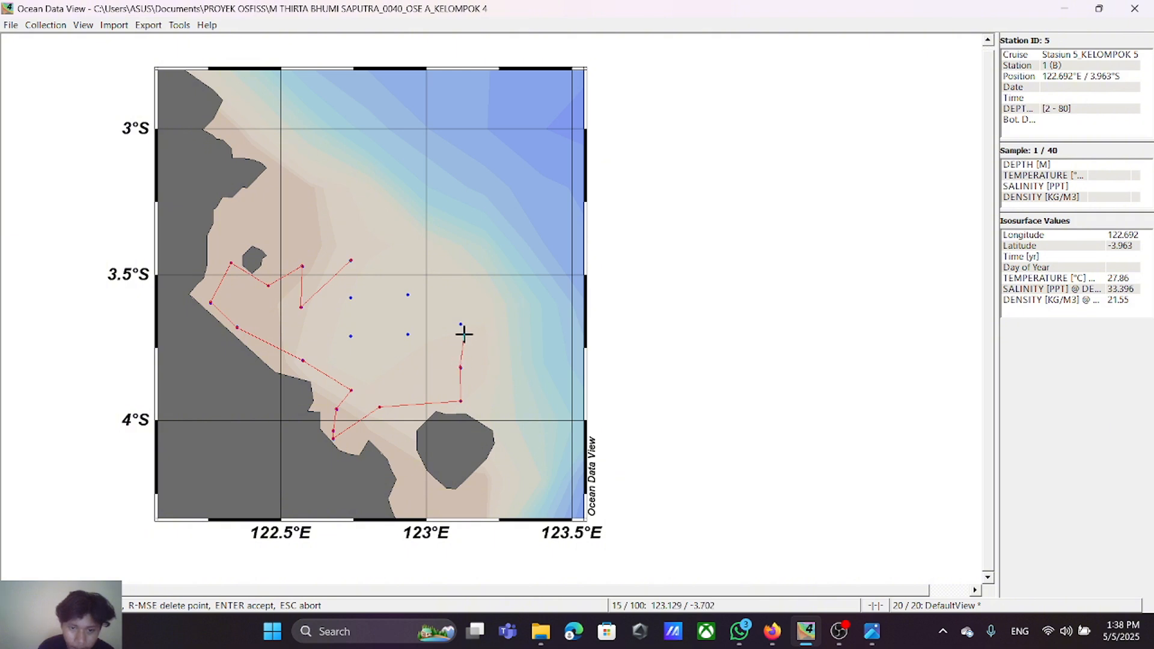
right_click(460, 367)
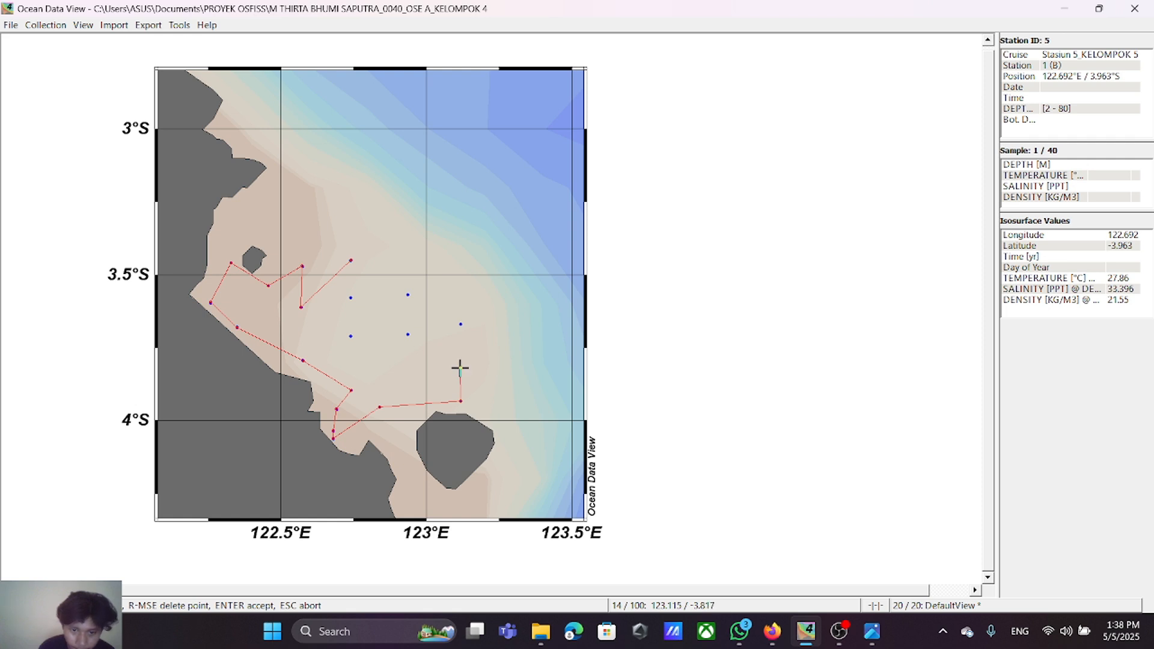
left_click(460, 367)
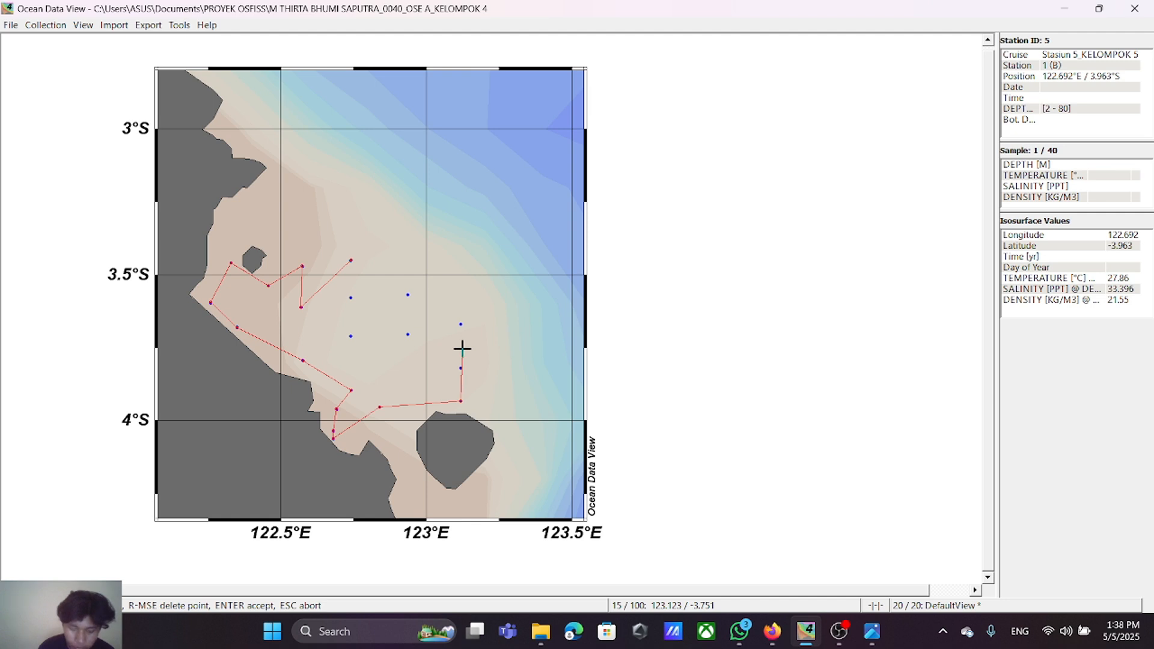
right_click(461, 369)
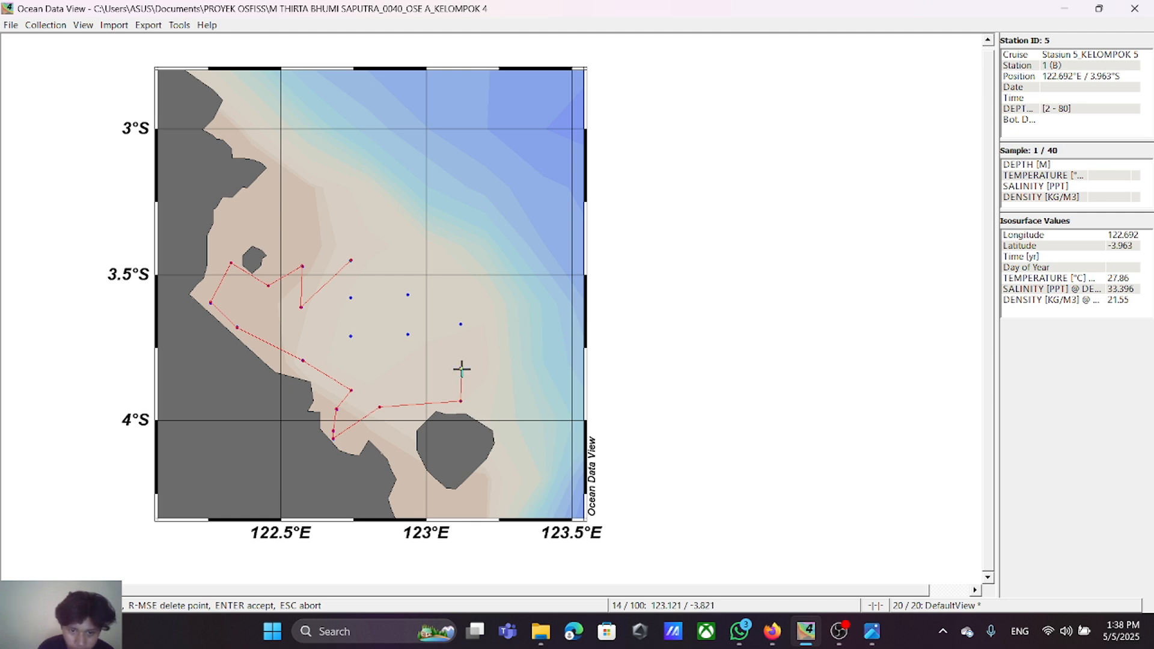
left_click(460, 368)
left_click(461, 324)
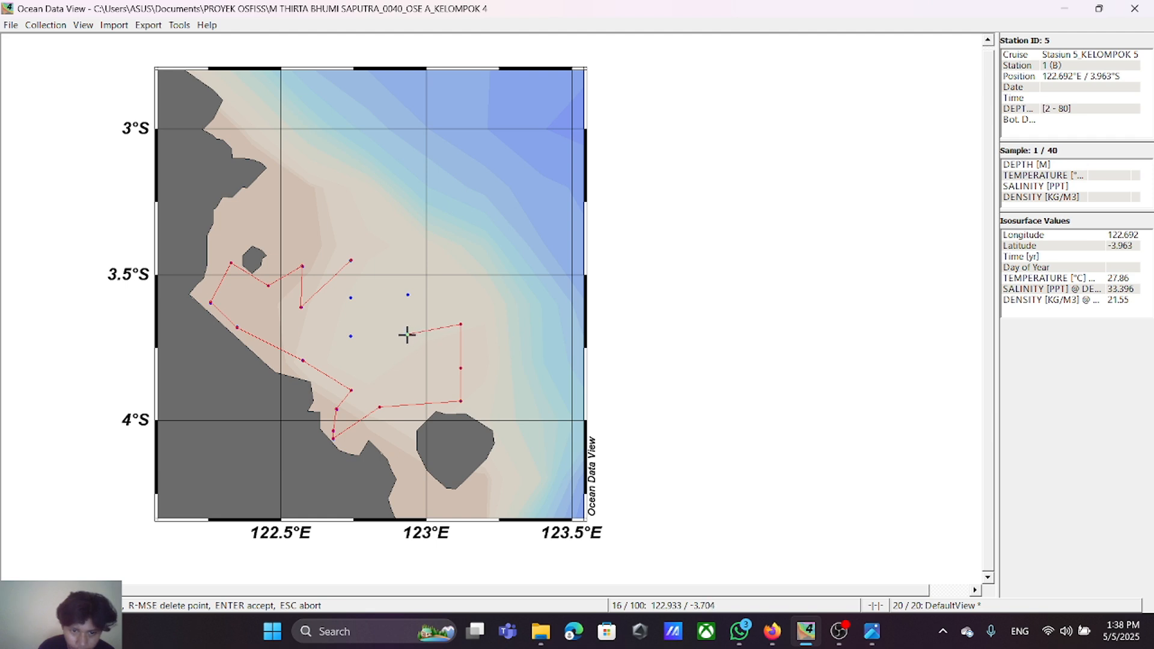
Step: Route the track through the central stations near 122.94°E and 122.74°E back to its starting station and accept the default section properties
left_click(407, 335)
left_click(408, 295)
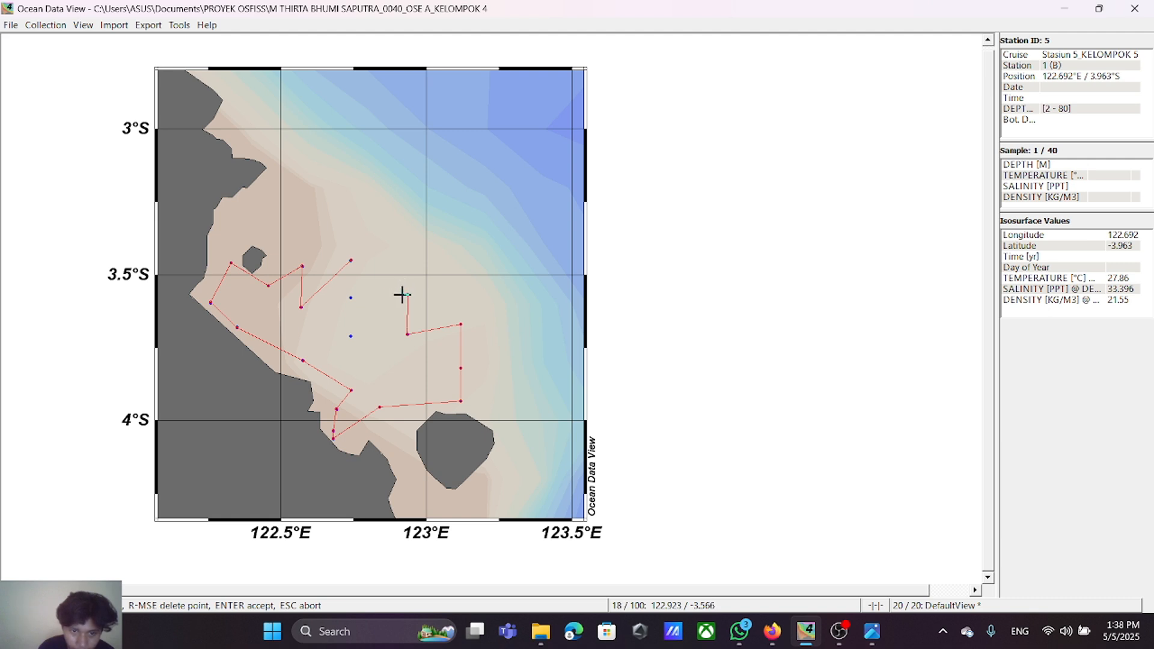
left_click(351, 336)
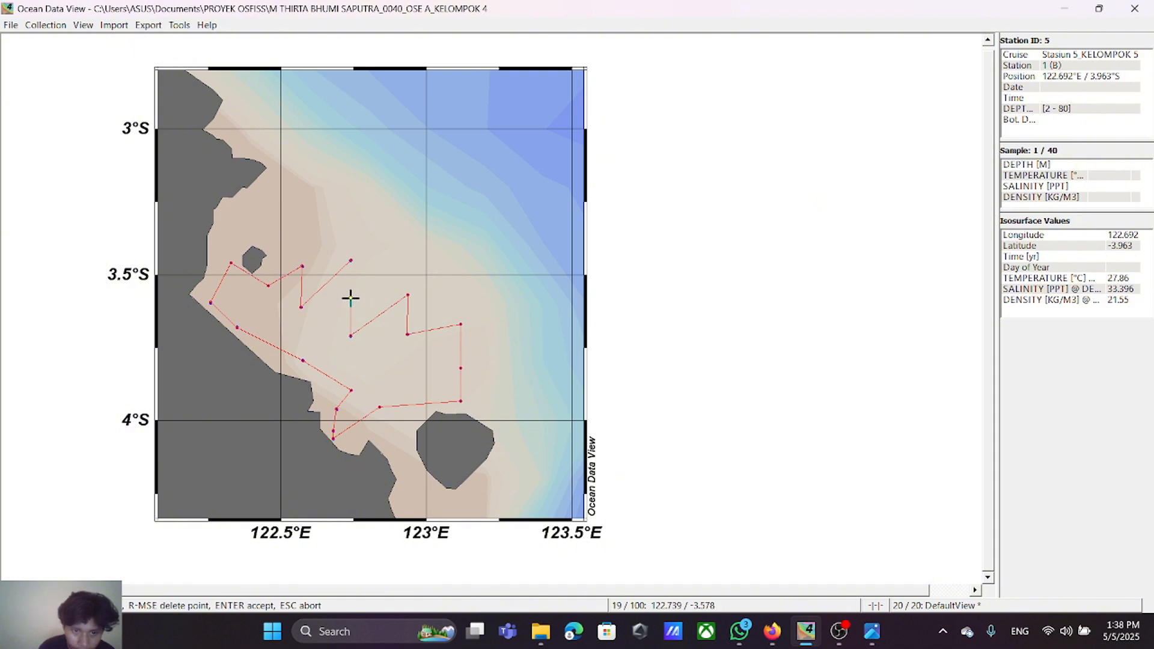
left_click(351, 297)
left_click(350, 259)
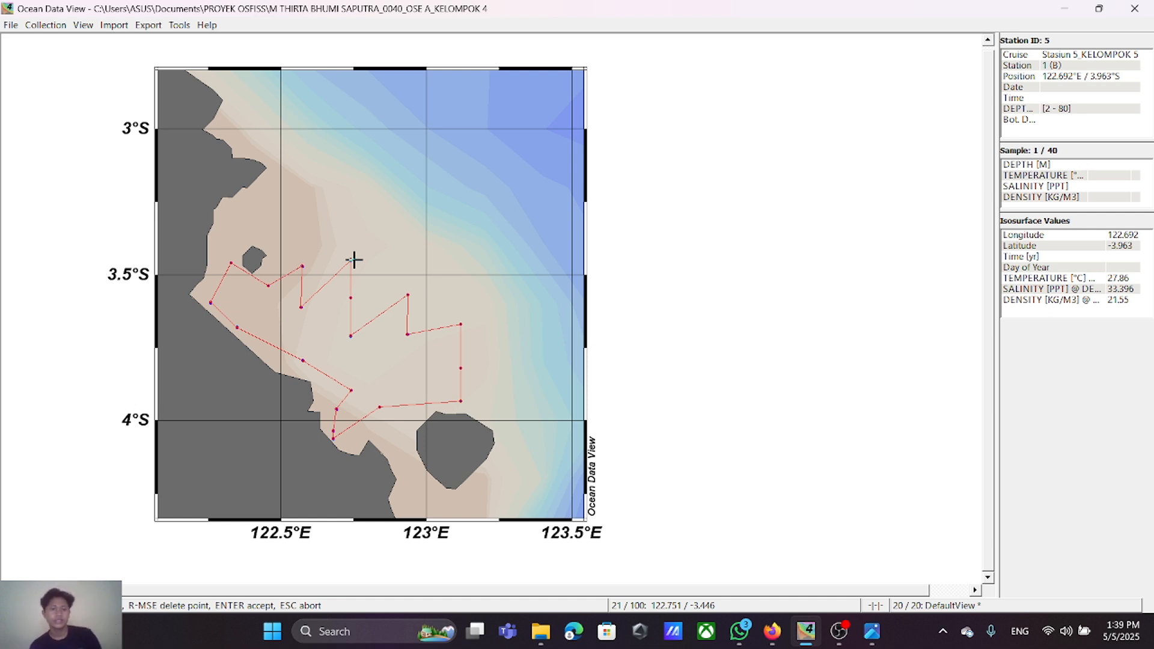
key("Return")
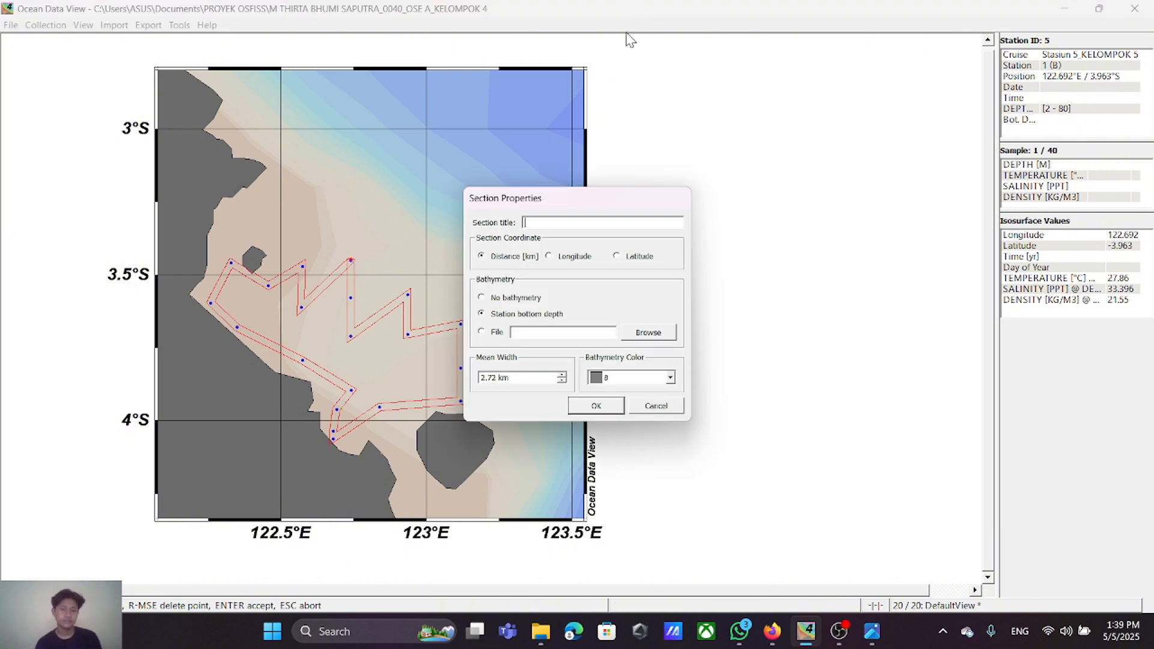
left_click(596, 406)
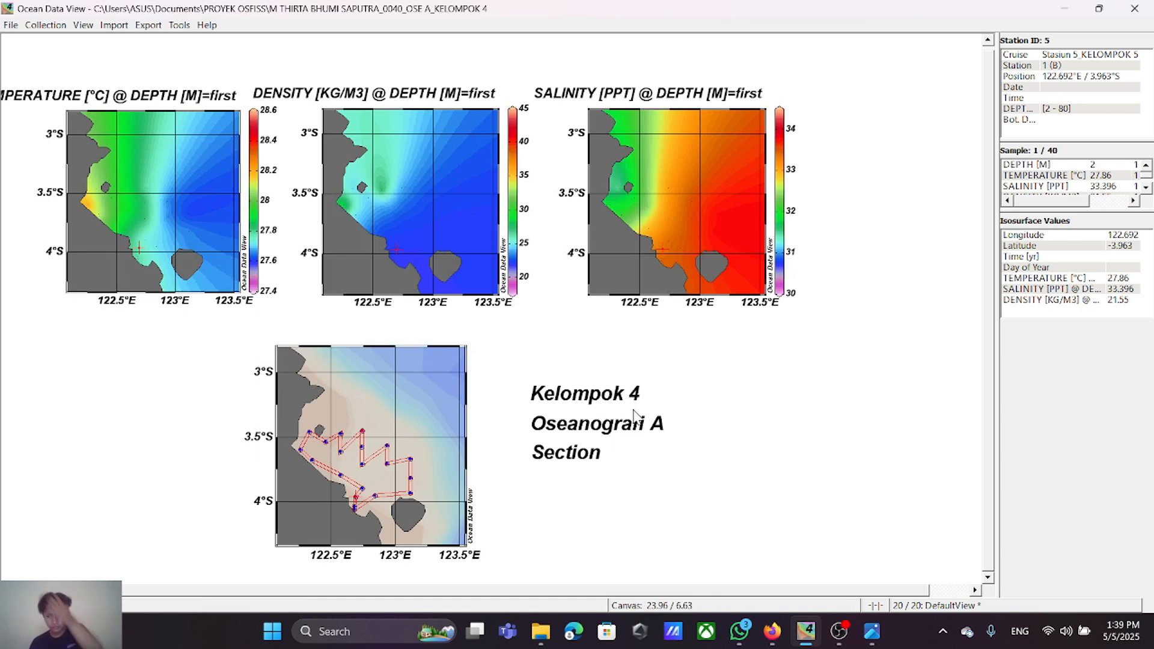
Step: Delete the temperature, salinity and density isosurface variables defined at DEPTH [M]=first
left_click(83, 25)
mouse_move(150, 178)
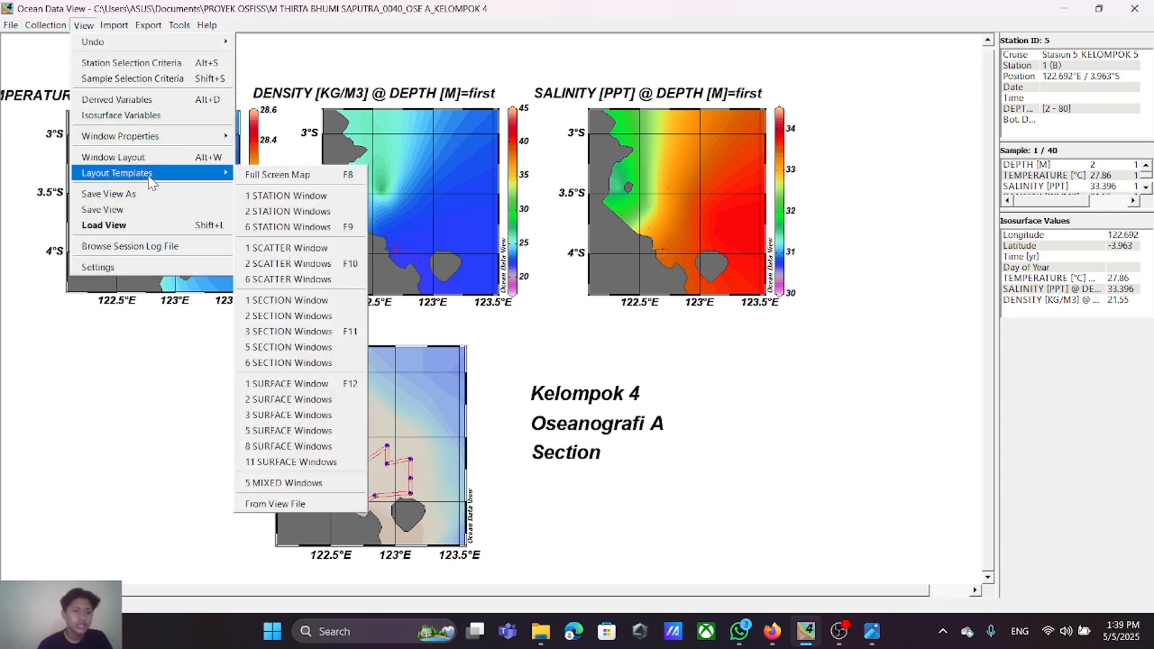
left_click(151, 116)
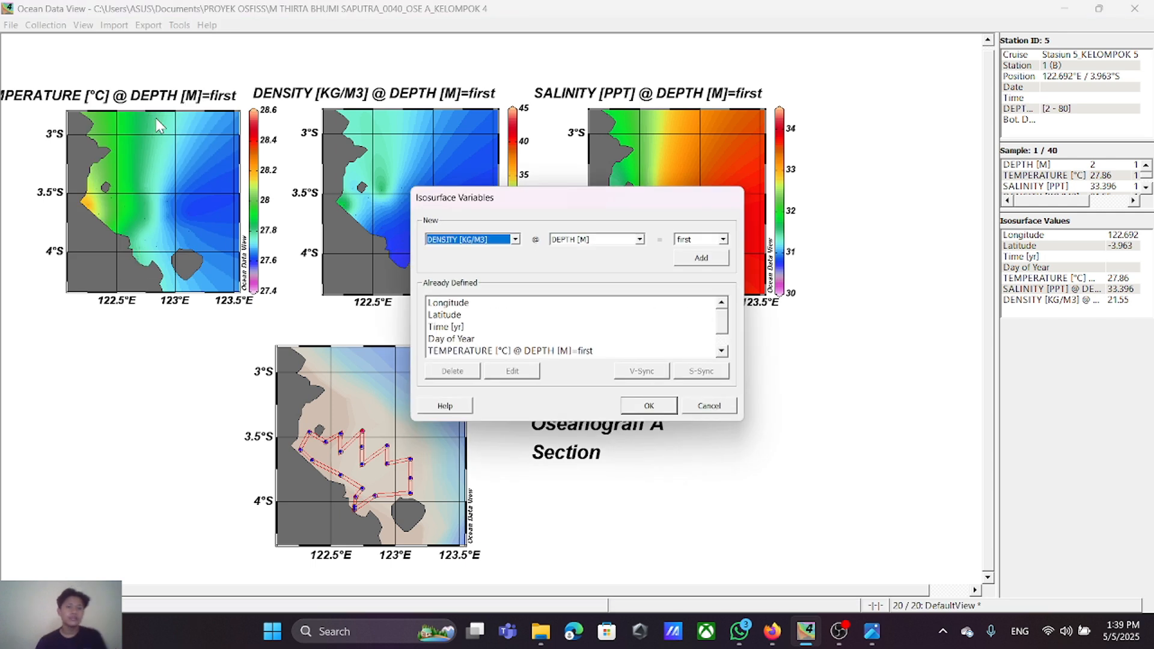
left_click(698, 238)
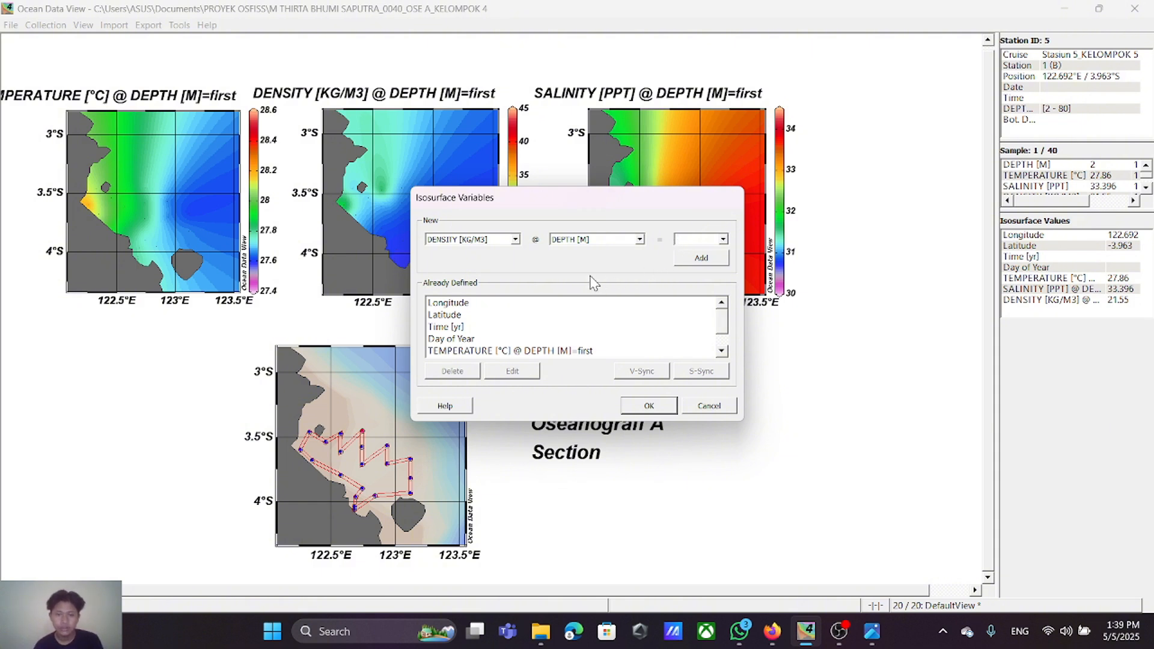
scroll(571, 351, "down", 1)
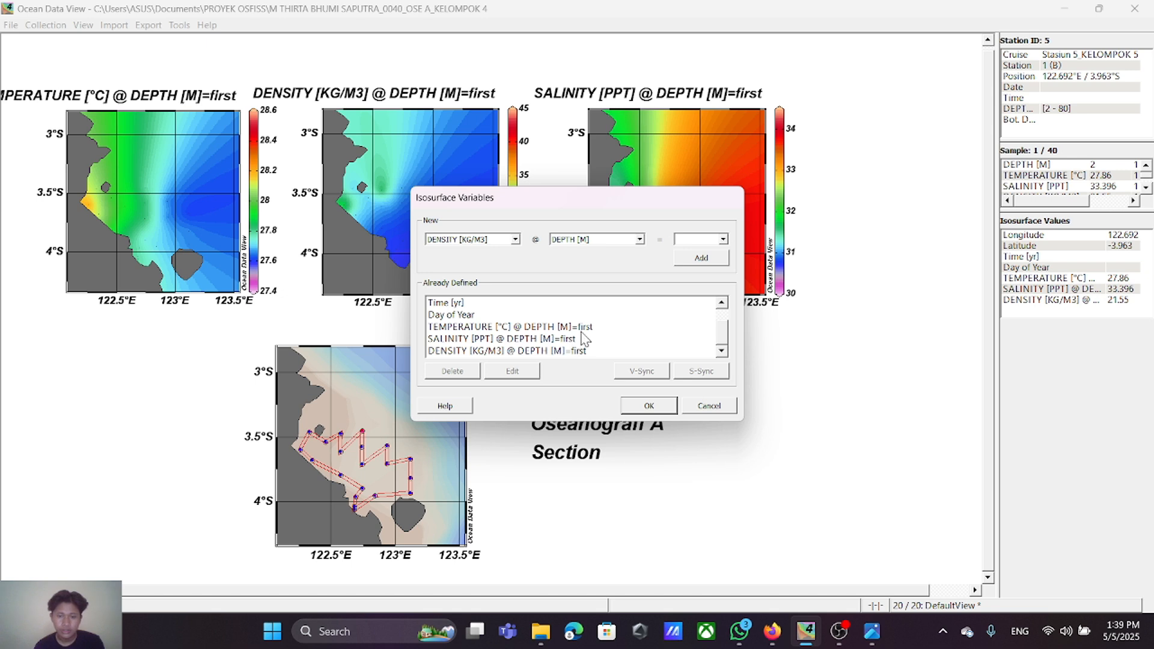
left_click(581, 329)
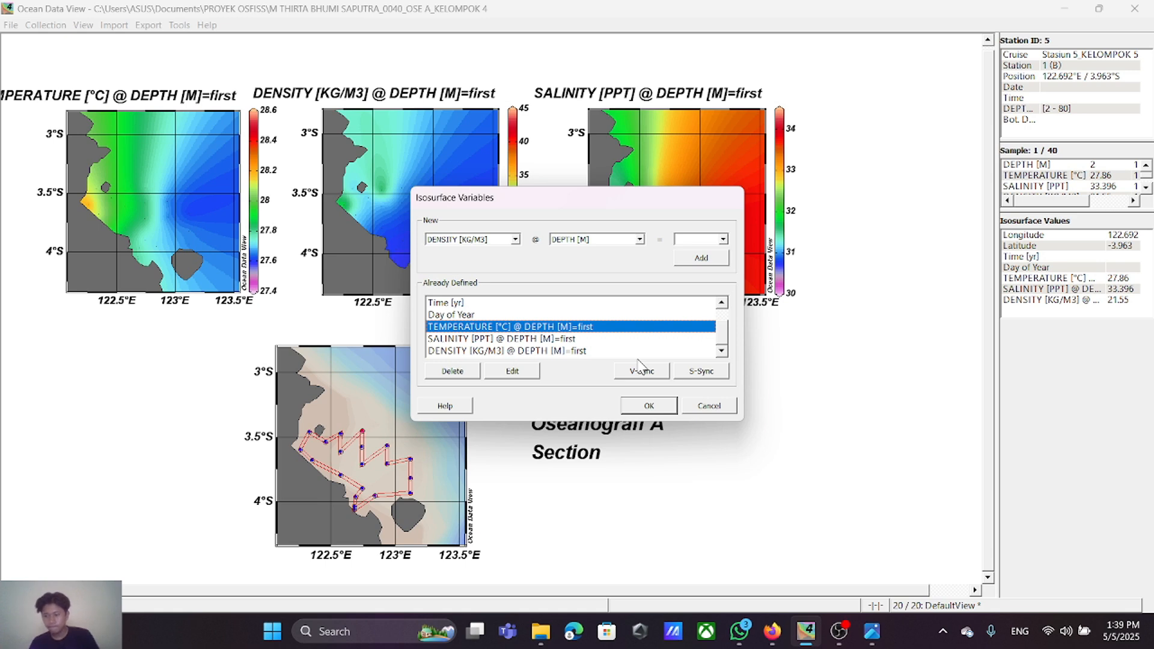
left_click(463, 372)
left_click(486, 341)
left_click(458, 375)
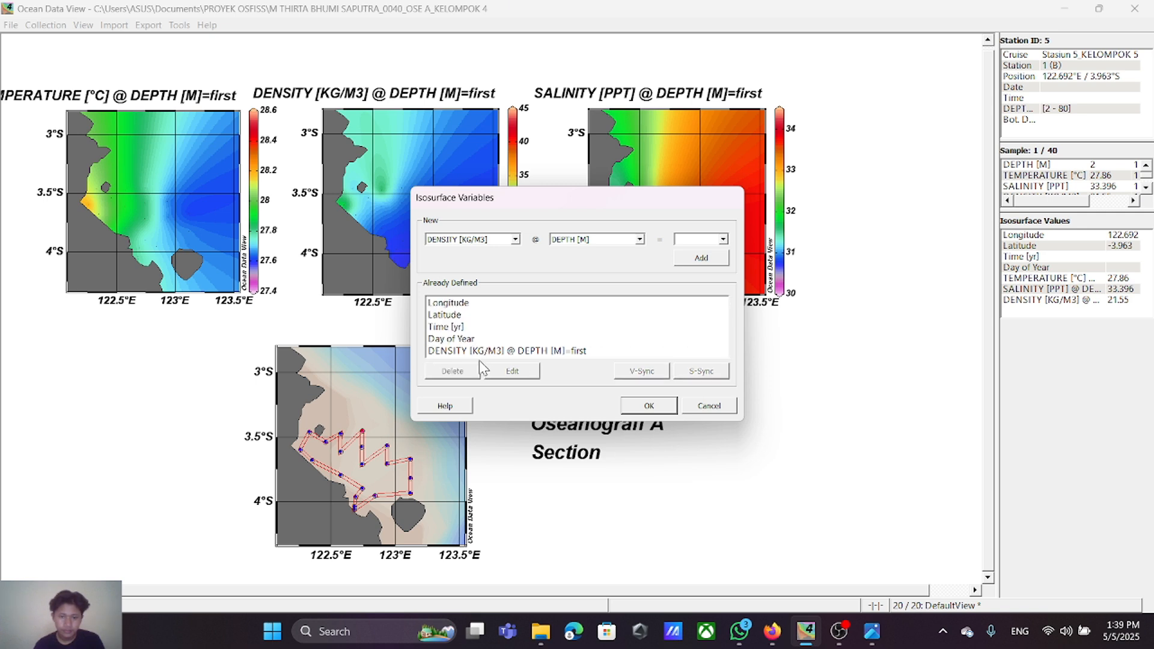
left_click(482, 352)
left_click(455, 373)
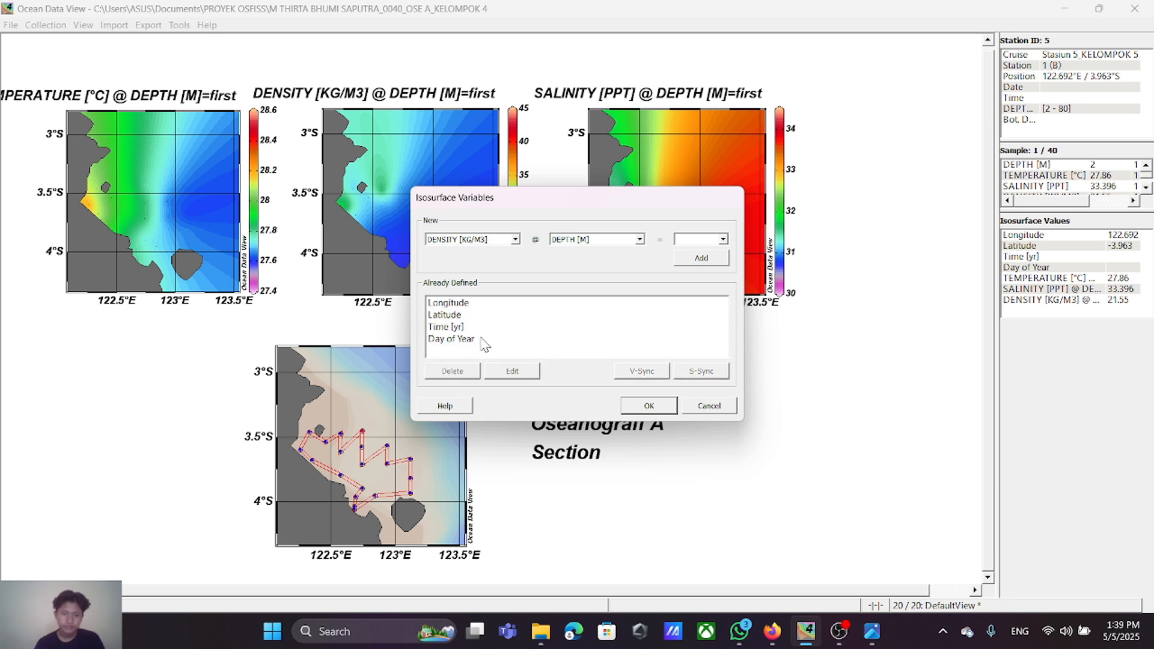
Step: Add an isosurface variable for TEMPERATURE [°C] at DEPTH [M] = 0
left_click(694, 240)
type("0")
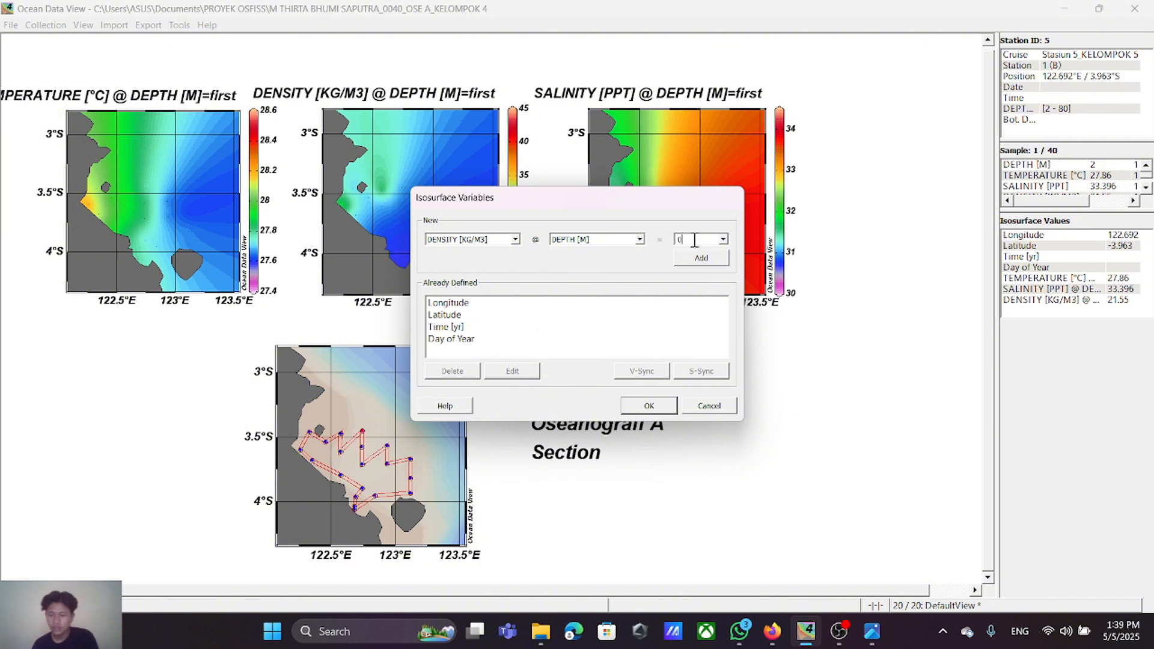
left_click(515, 239)
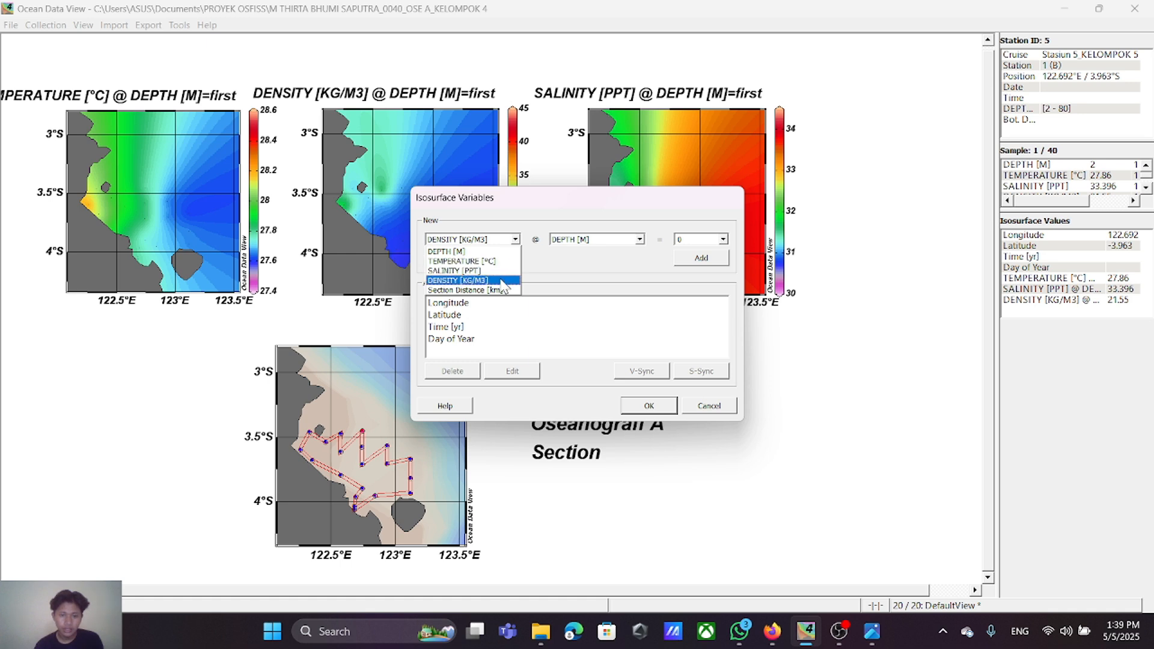
left_click(488, 265)
left_click(701, 260)
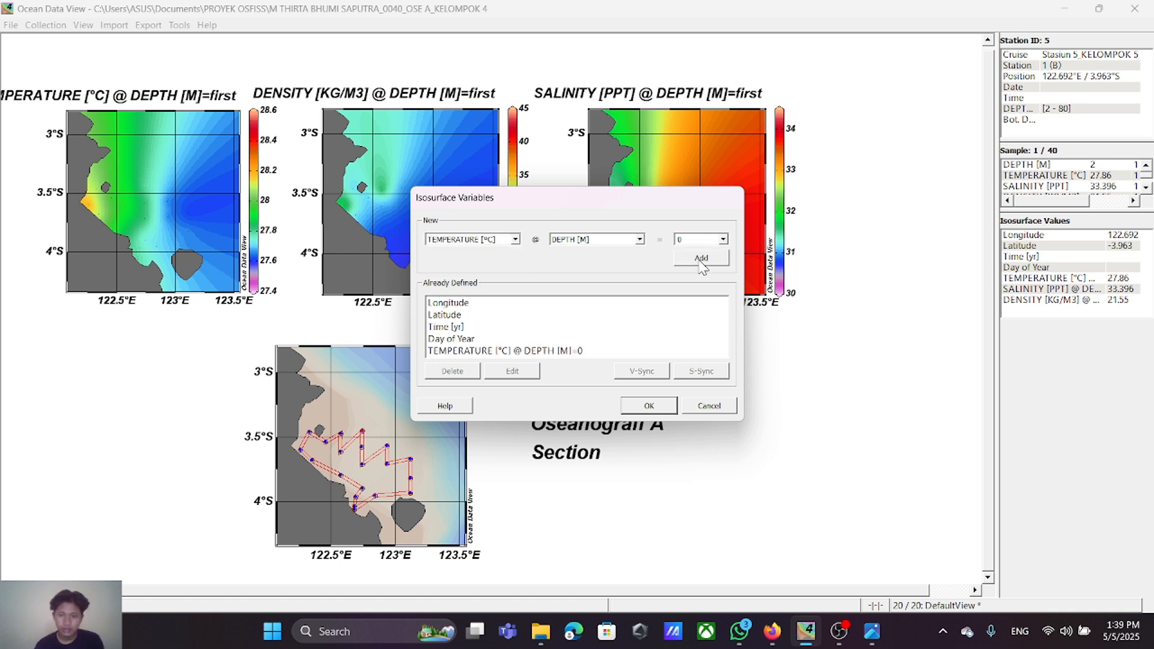
Step: Add isosurface variables for SALINITY [PPT] and DENSITY [KG/M3] at DEPTH [M] = 0
left_click(515, 240)
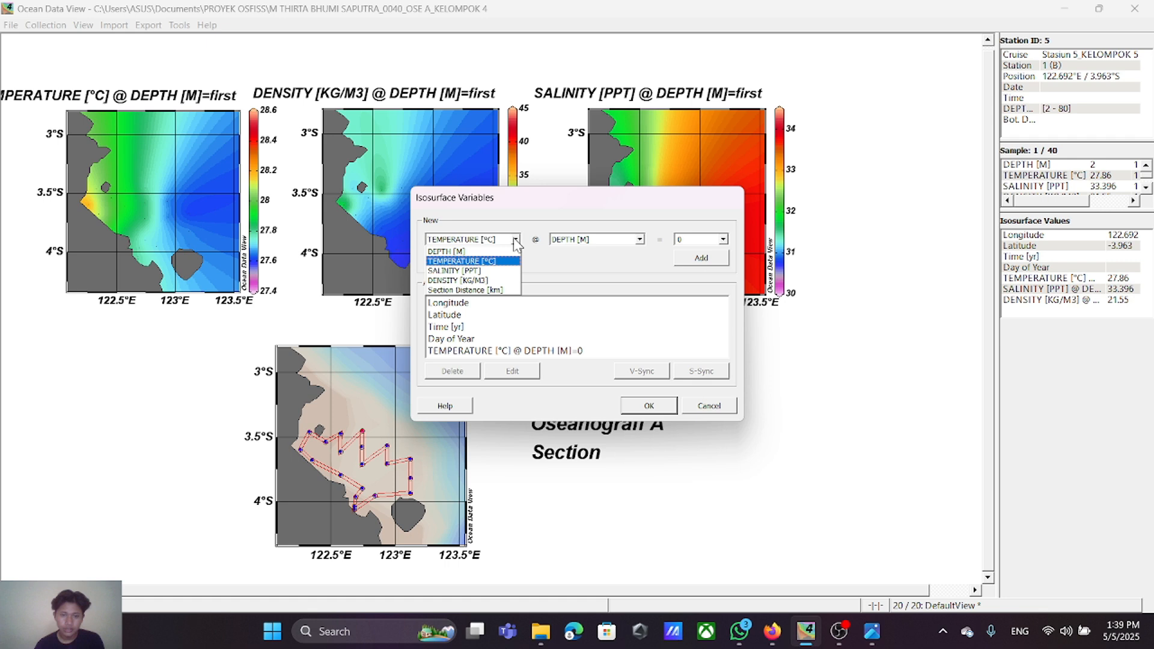
left_click(498, 272)
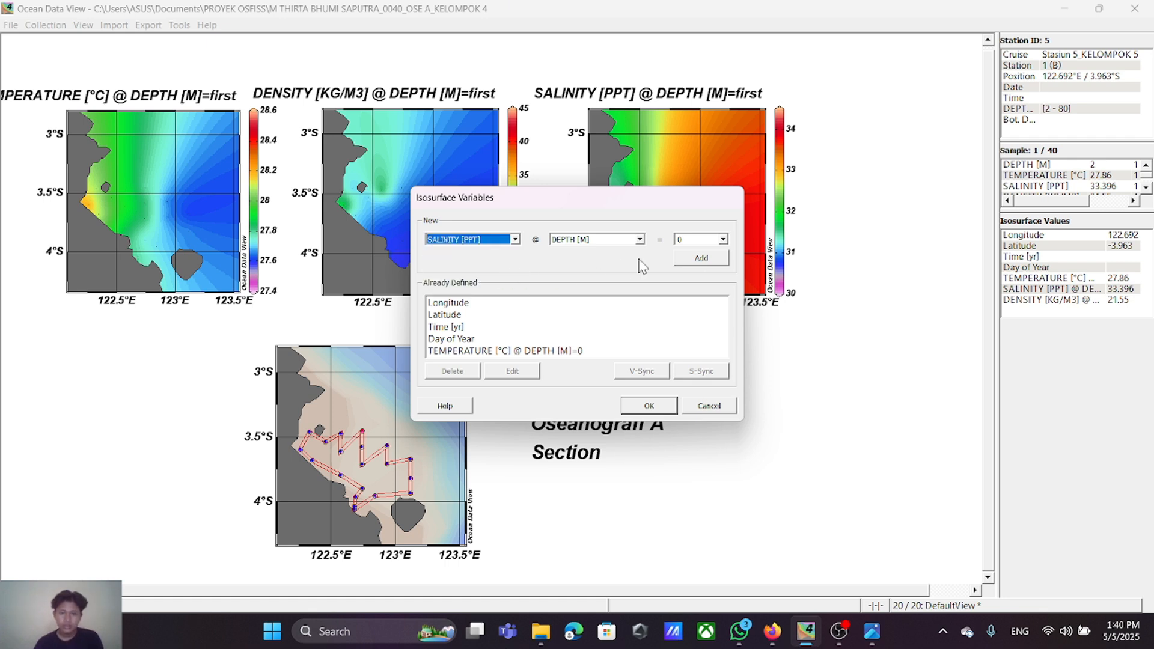
left_click(676, 261)
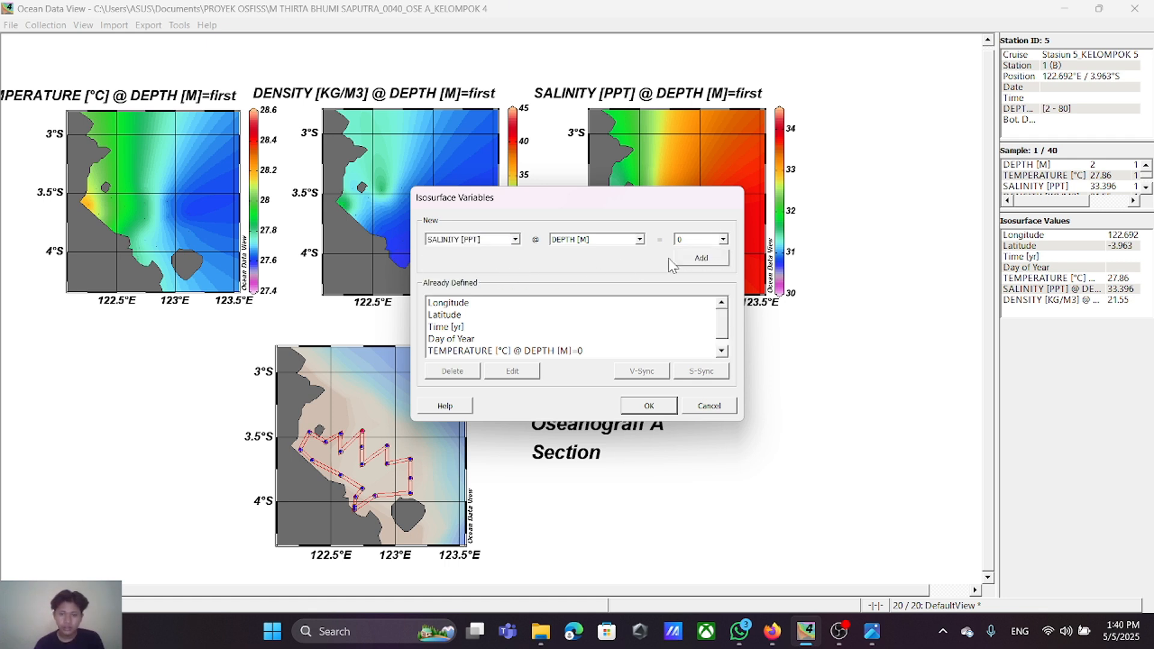
left_click(515, 240)
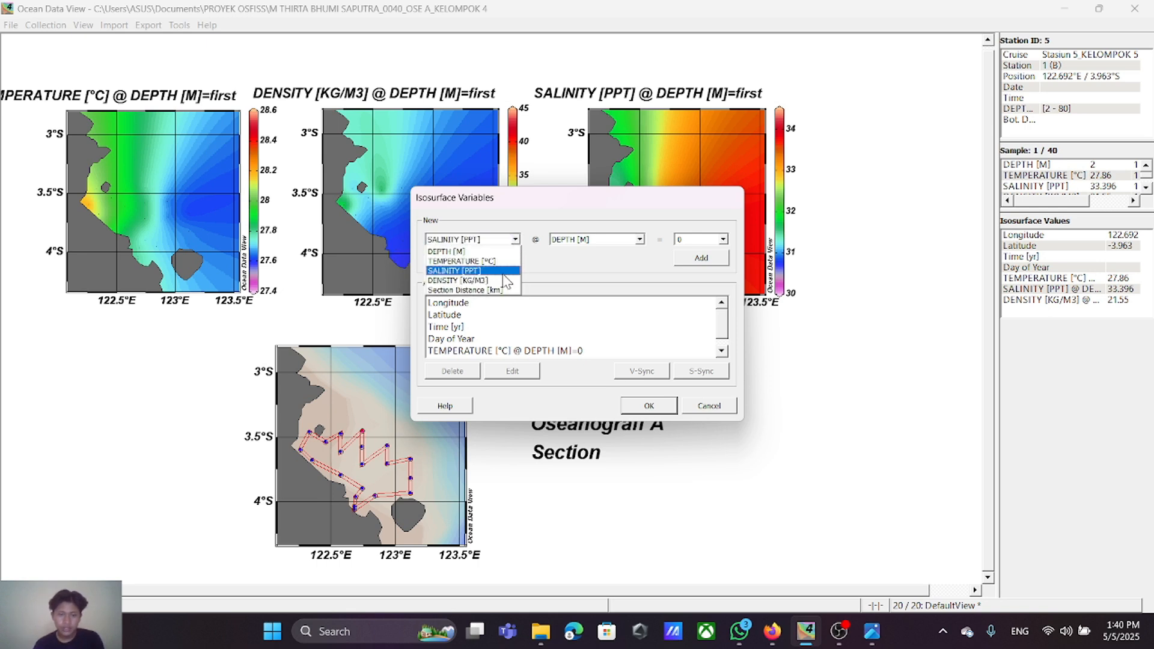
left_click(487, 281)
left_click(701, 259)
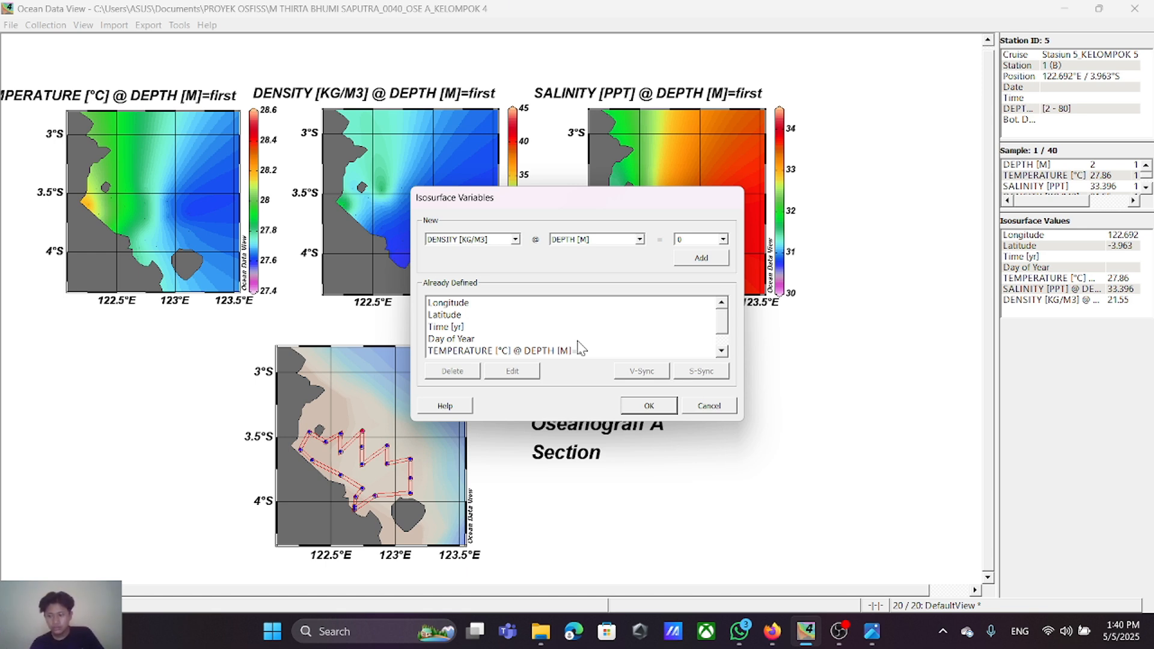
Step: Apply S-Sync to the temperature, salinity and density isosurfaces at DEPTH [M]=0 and accept the isosurface definitions
scroll(579, 347, "down", 1)
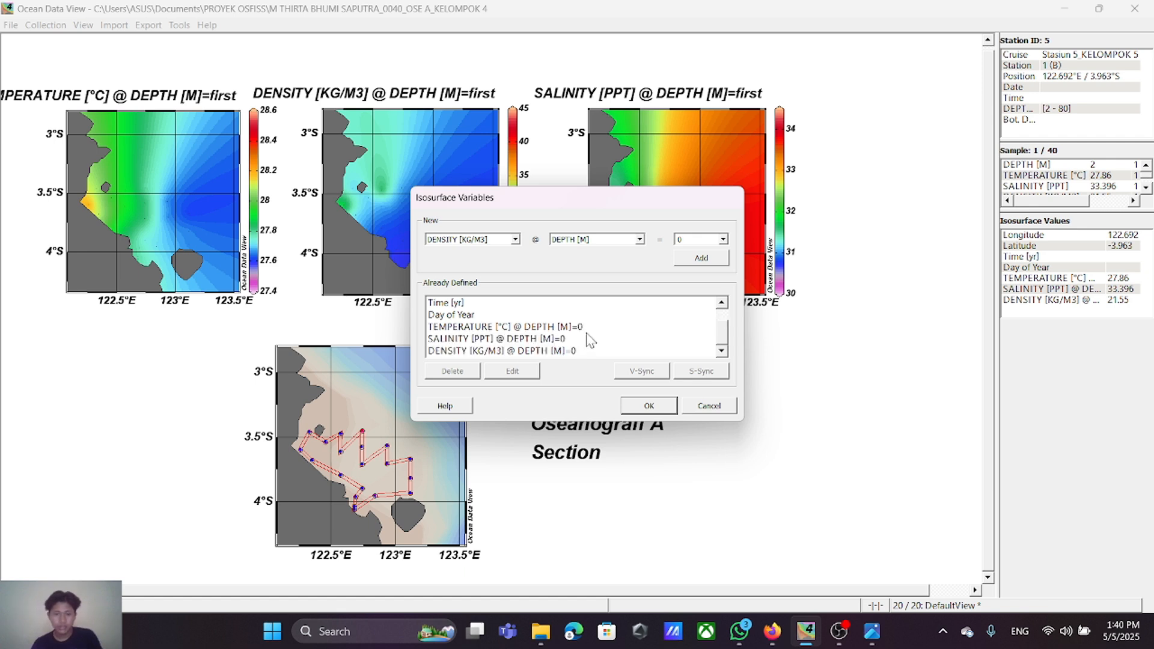
left_click(544, 328)
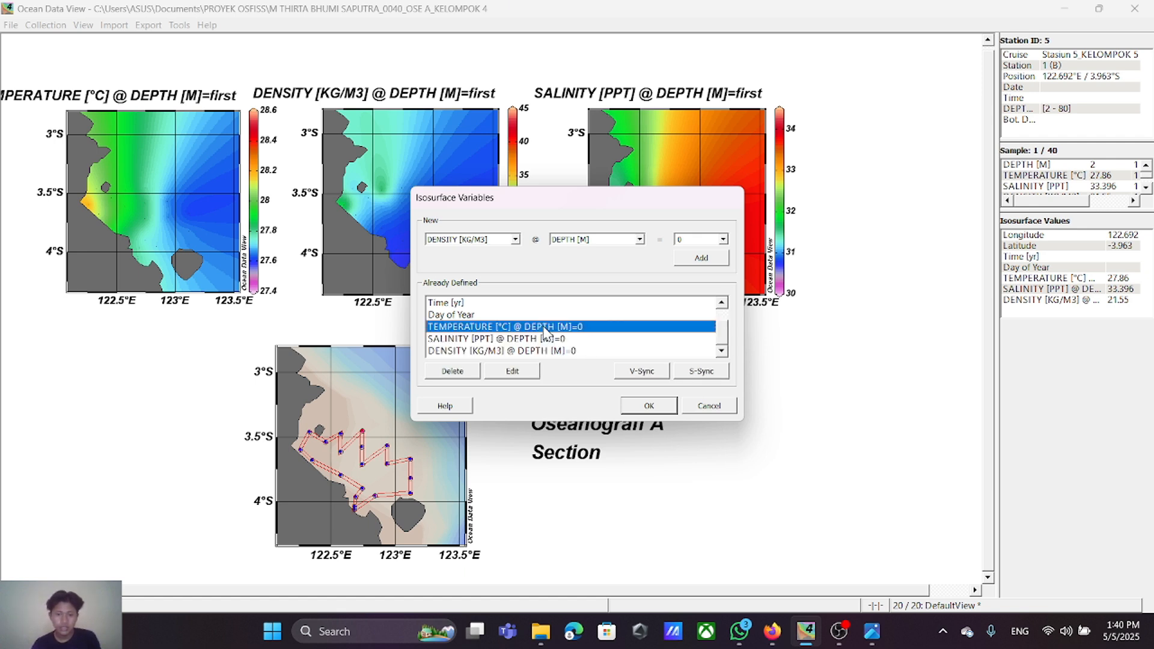
left_click(693, 372)
left_click(553, 339)
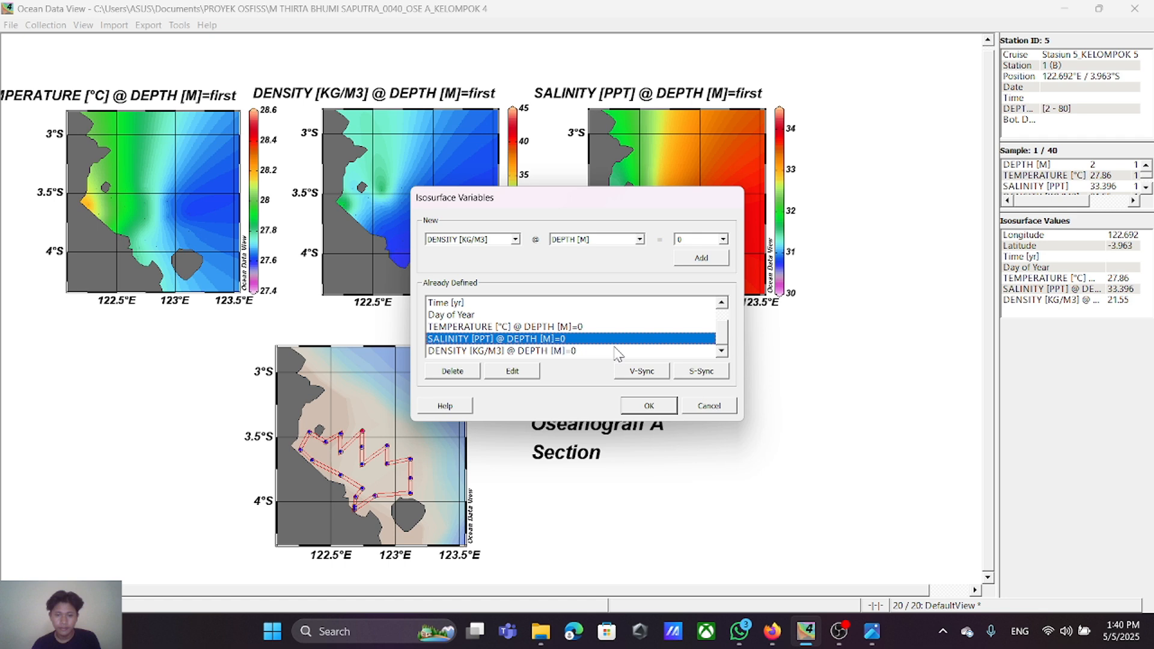
left_click(695, 375)
left_click(579, 351)
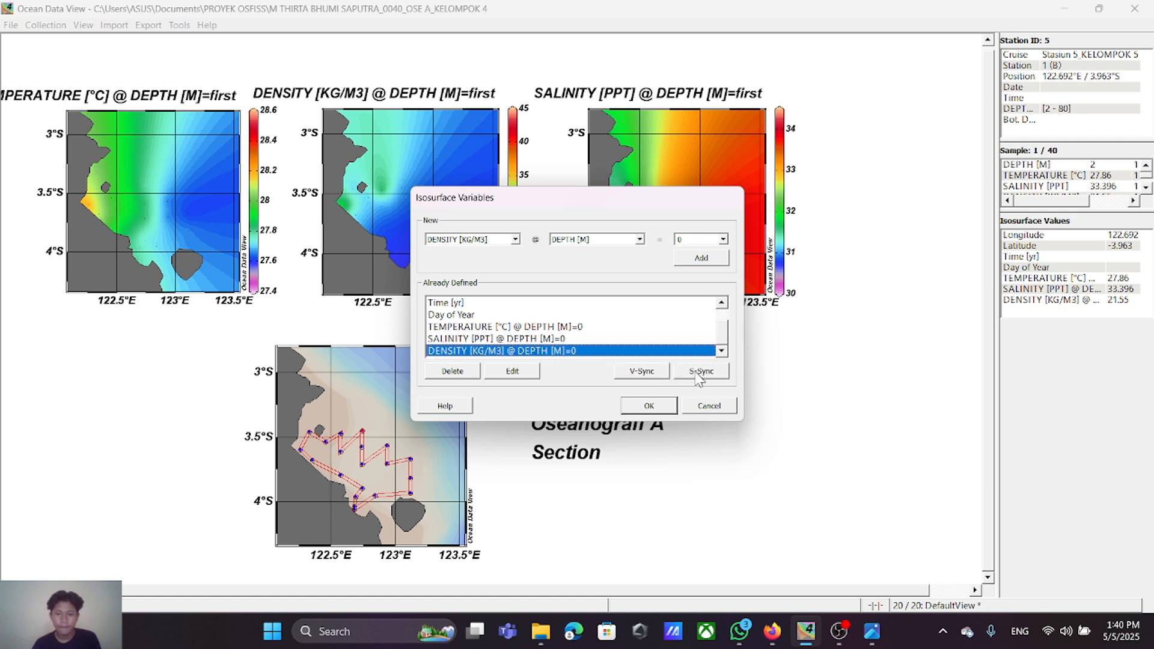
left_click(696, 373)
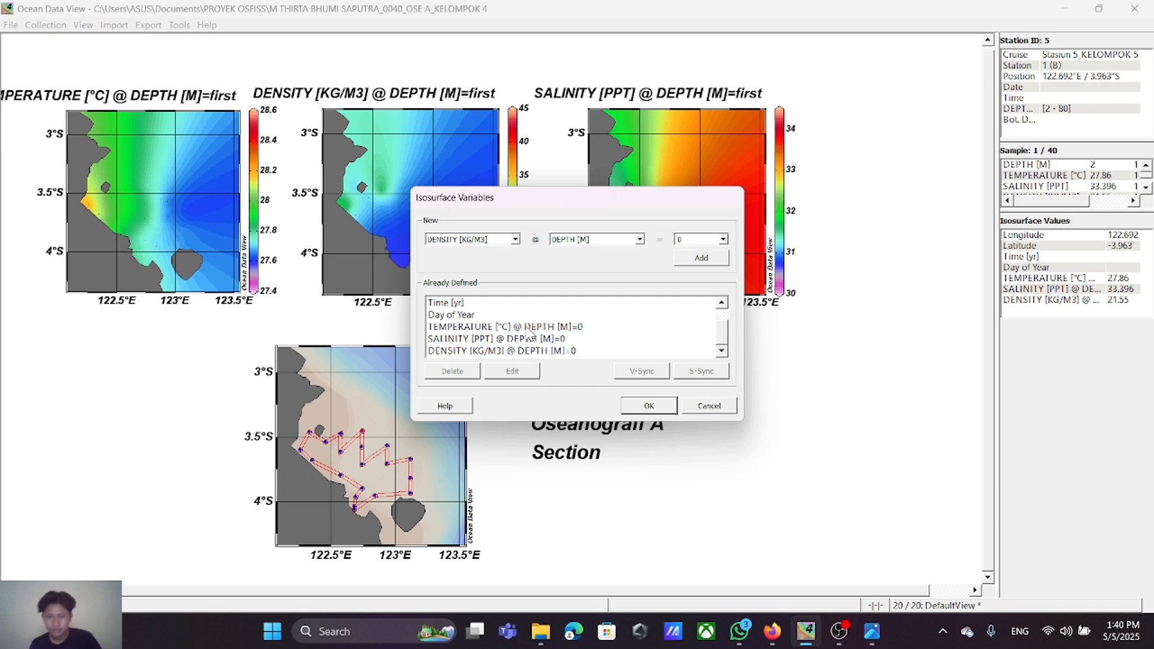
scroll(595, 316, "up", 1)
scroll(603, 331, "down", 1)
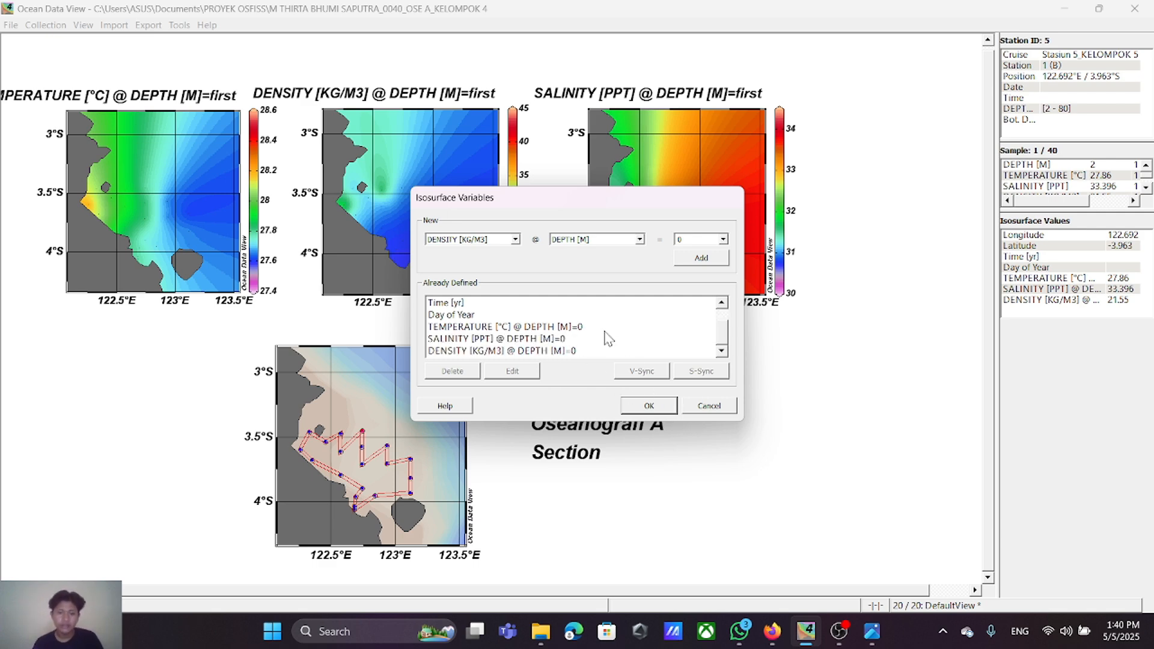
scroll(607, 336, "up", 1)
scroll(617, 347, "down", 1)
left_click(664, 407)
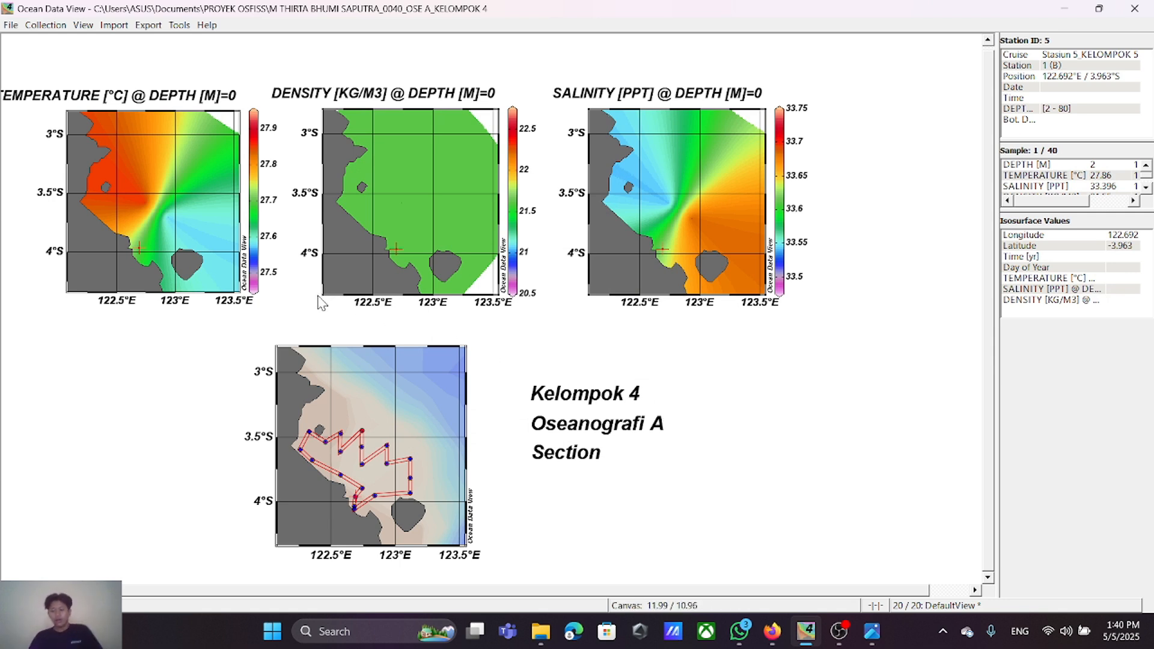
Step: Open the display properties of the temperature surface plot
right_click(187, 172)
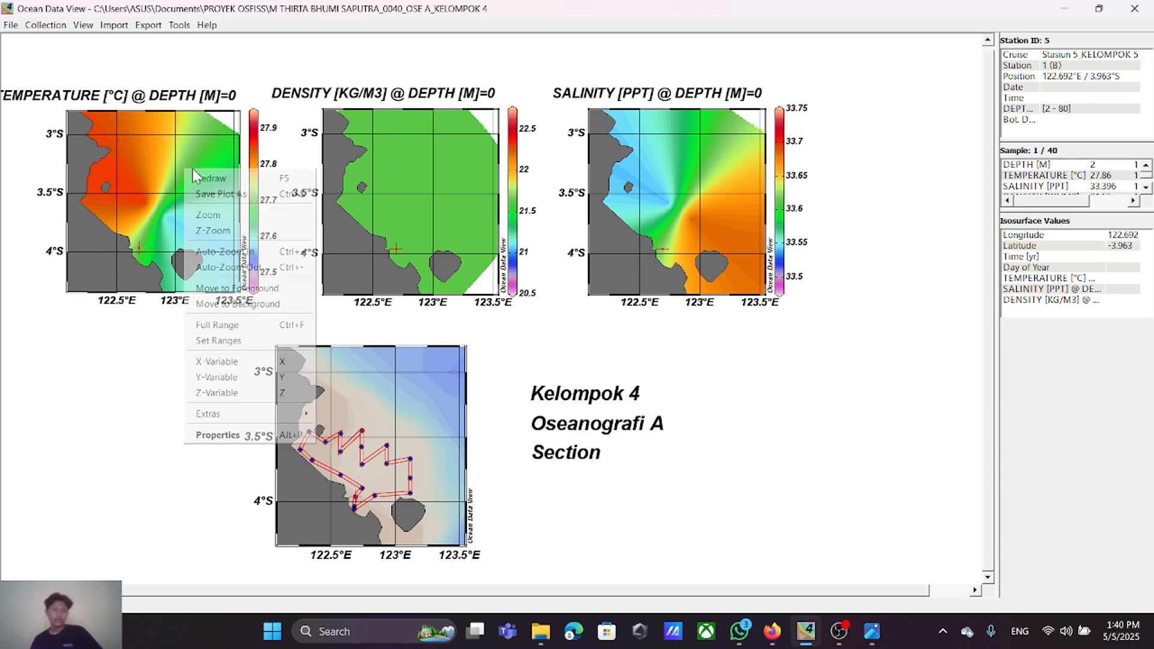
left_click(249, 434)
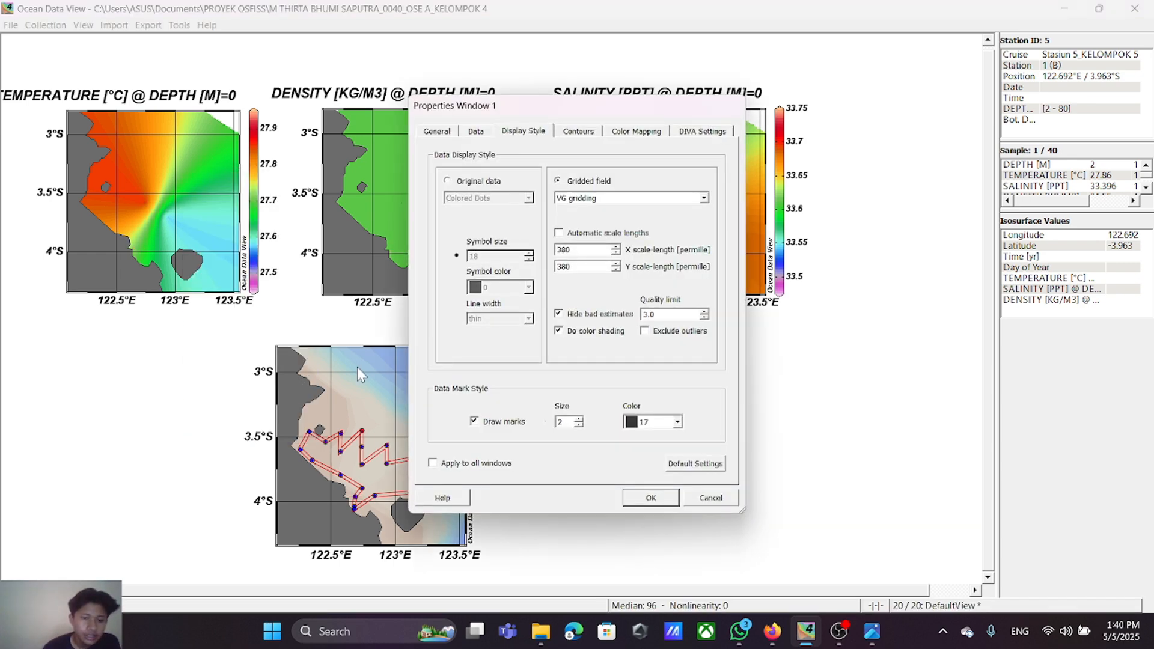
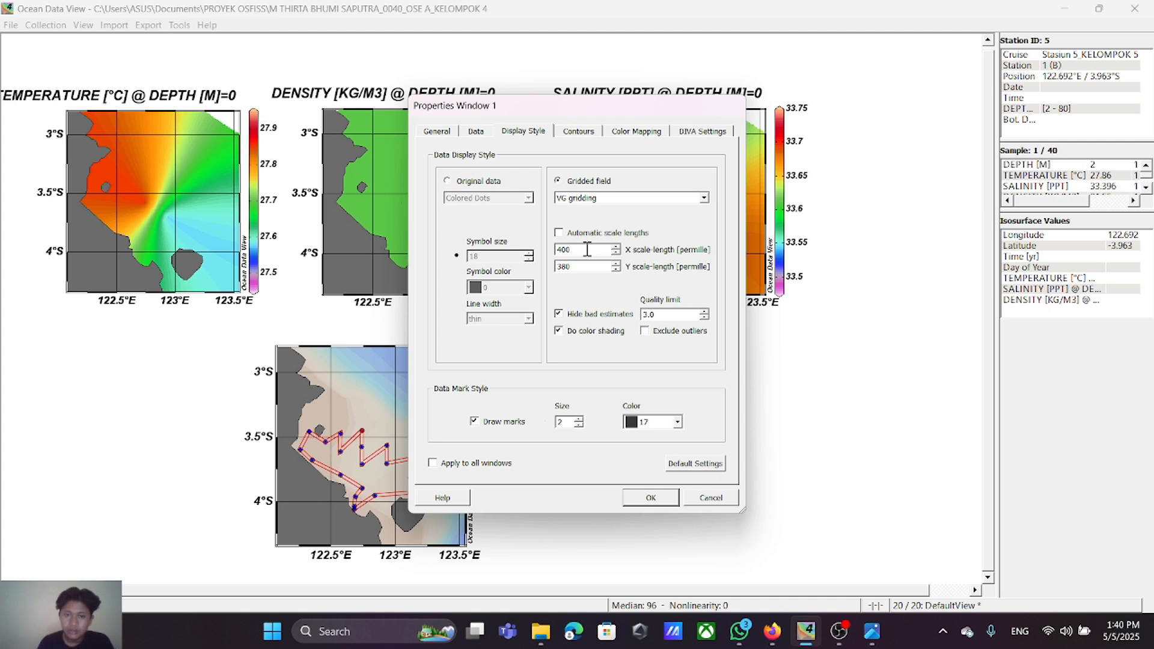
Step: Set the temperature plot's Y scale-length to 400 permille and apply the display style to all windows
left_click(589, 270)
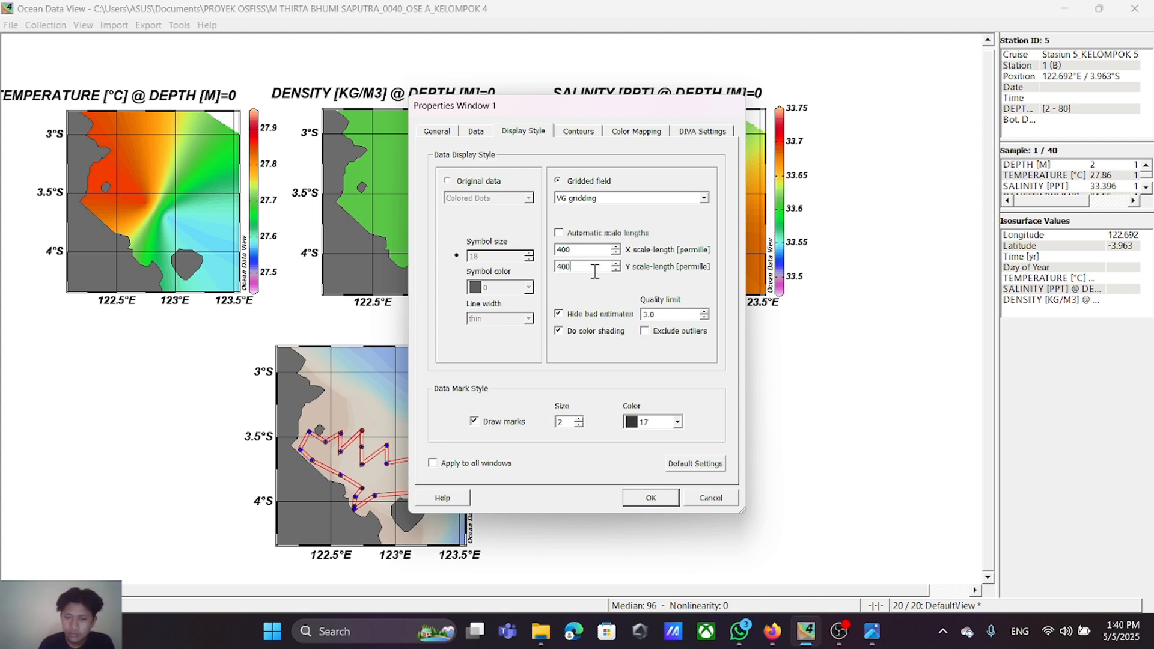
left_click(444, 464)
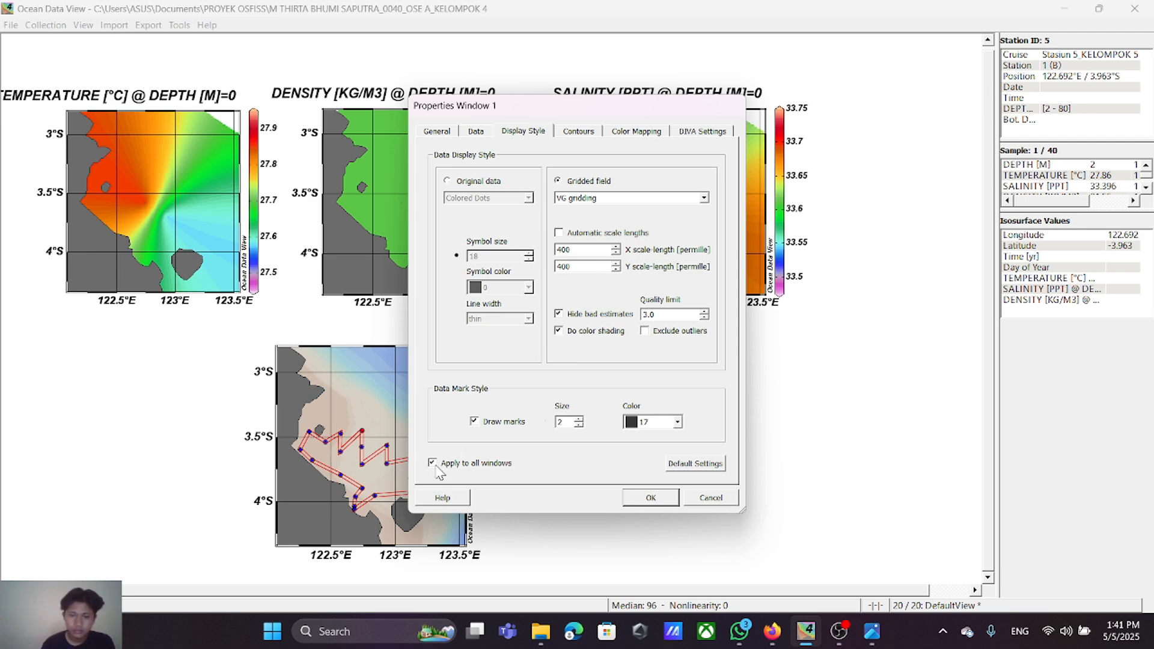
left_click(651, 498)
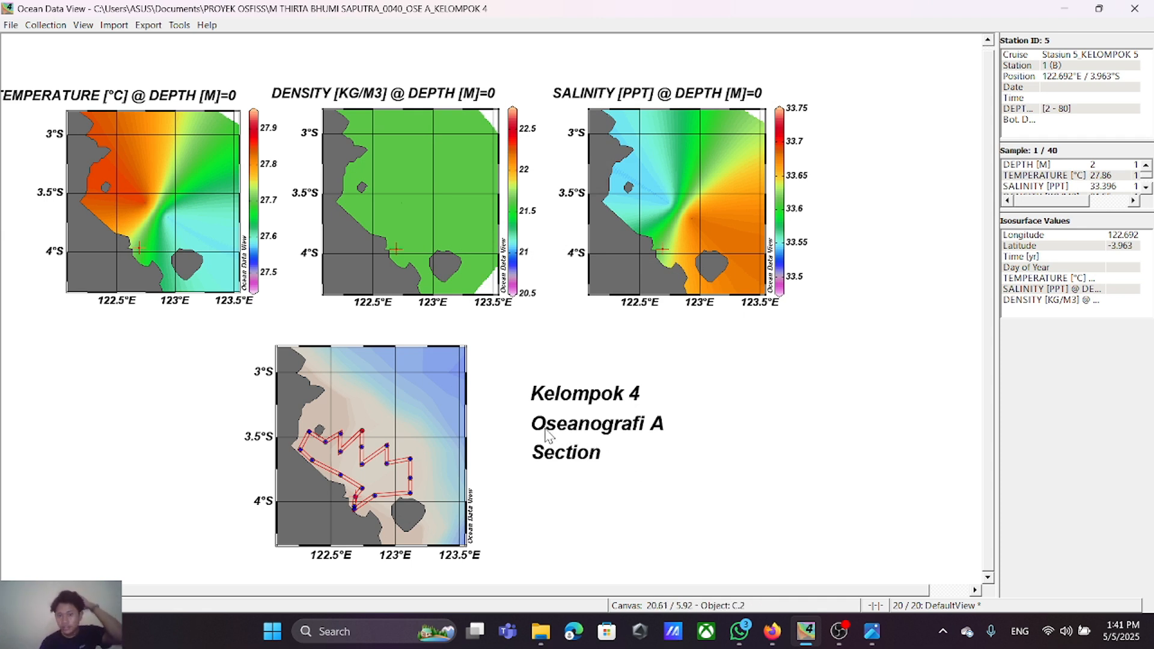
Step: Set both the X and Y gridding scale-lengths to 450 permille from the density plot and apply them to all windows
right_click(420, 174)
left_click(453, 440)
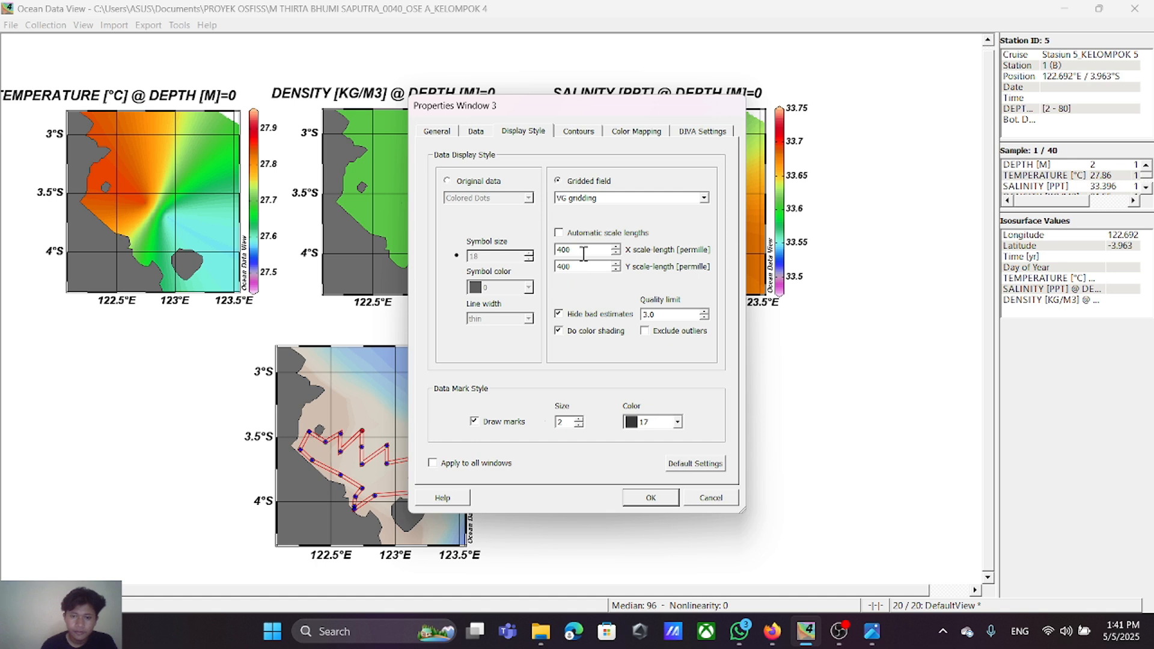
left_click_drag(578, 249, 555, 251)
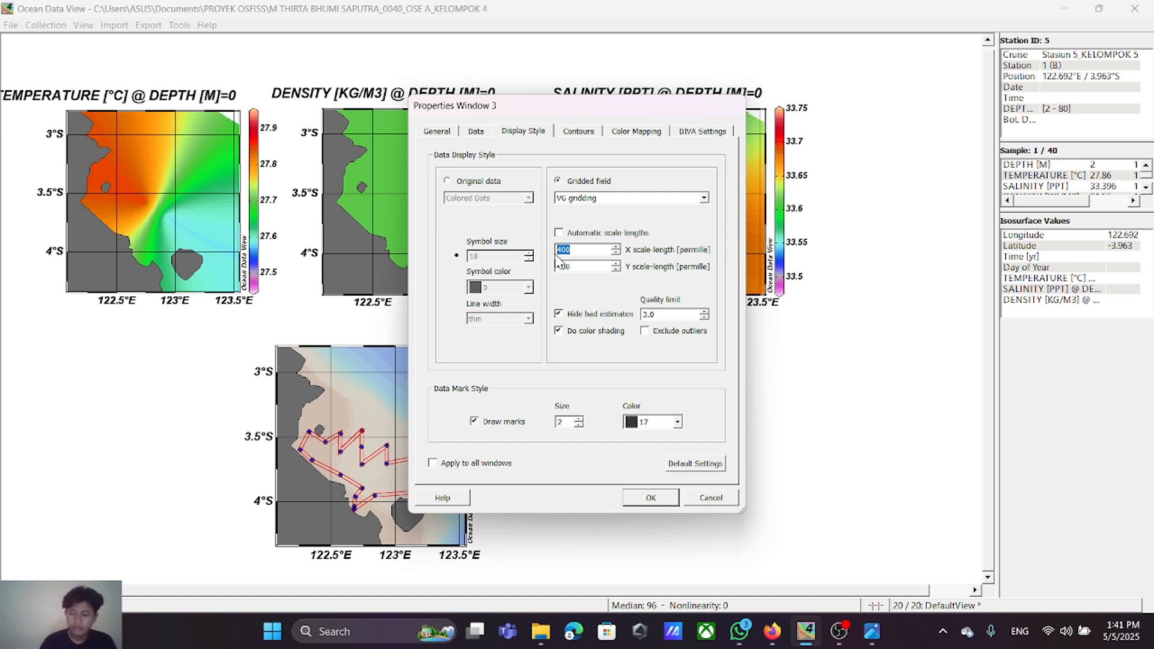
type("45")
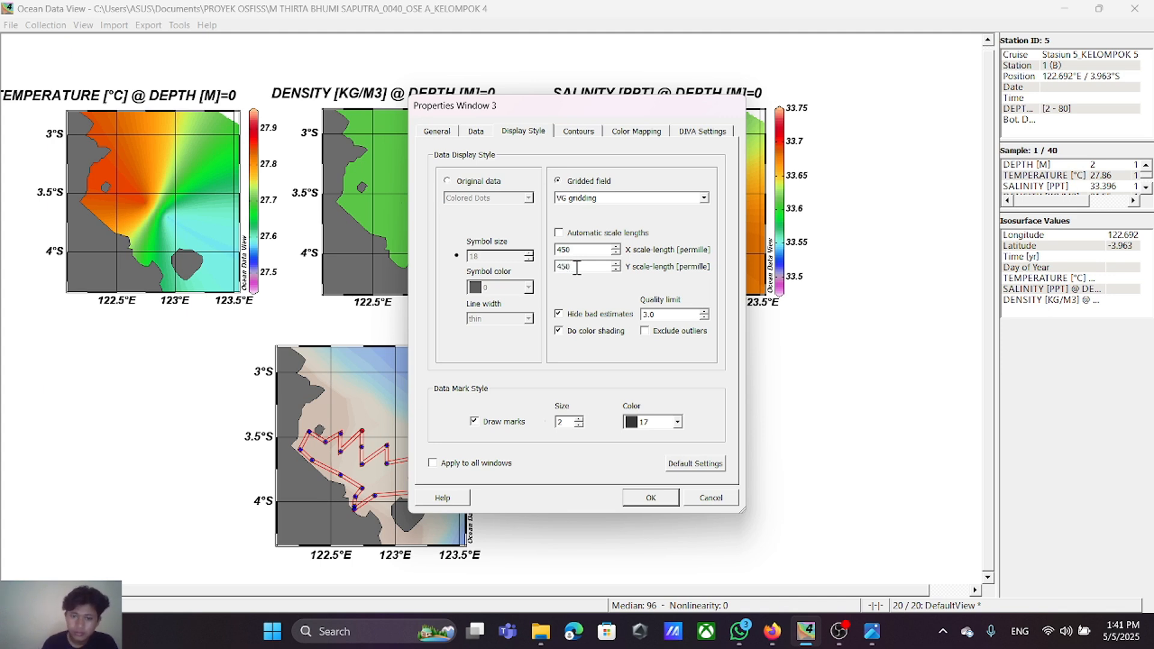
left_click(432, 463)
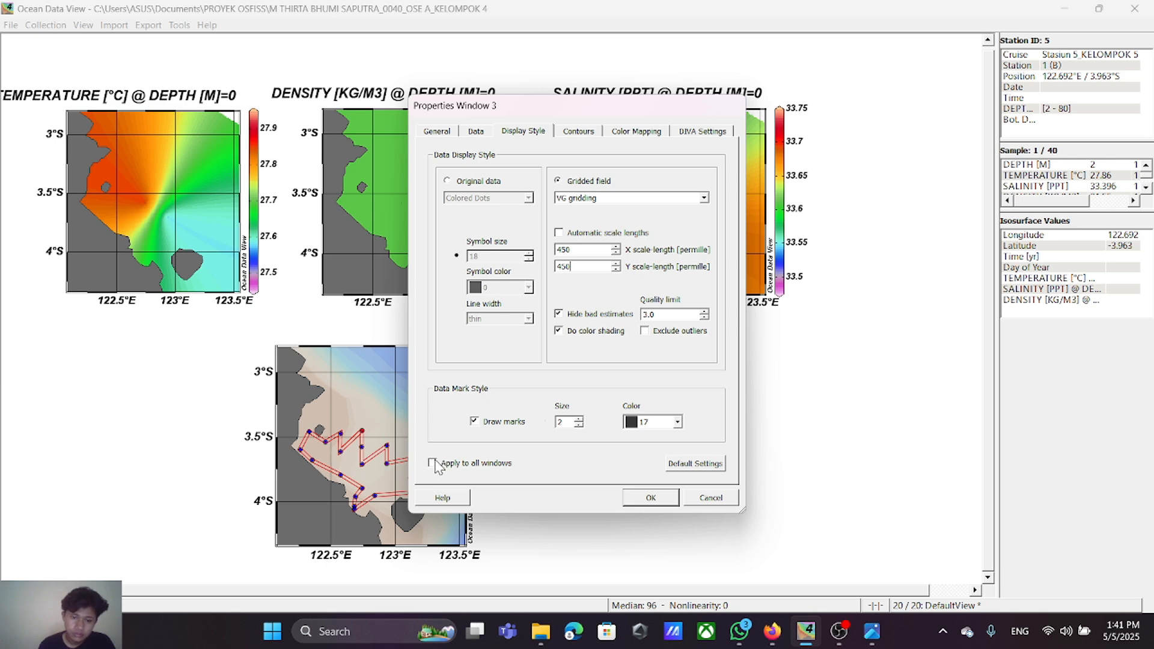
left_click(650, 498)
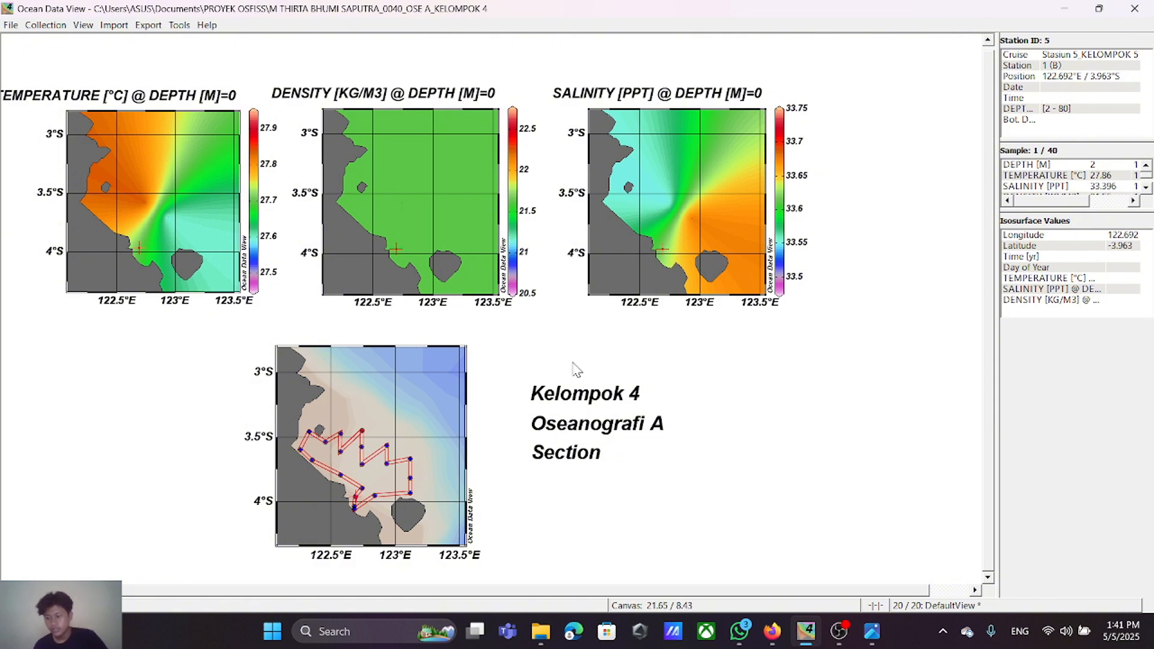
Step: Add contour lines to the temperature surface plot from 27.45 to 27.95 in increments of 0.05
right_click(167, 157)
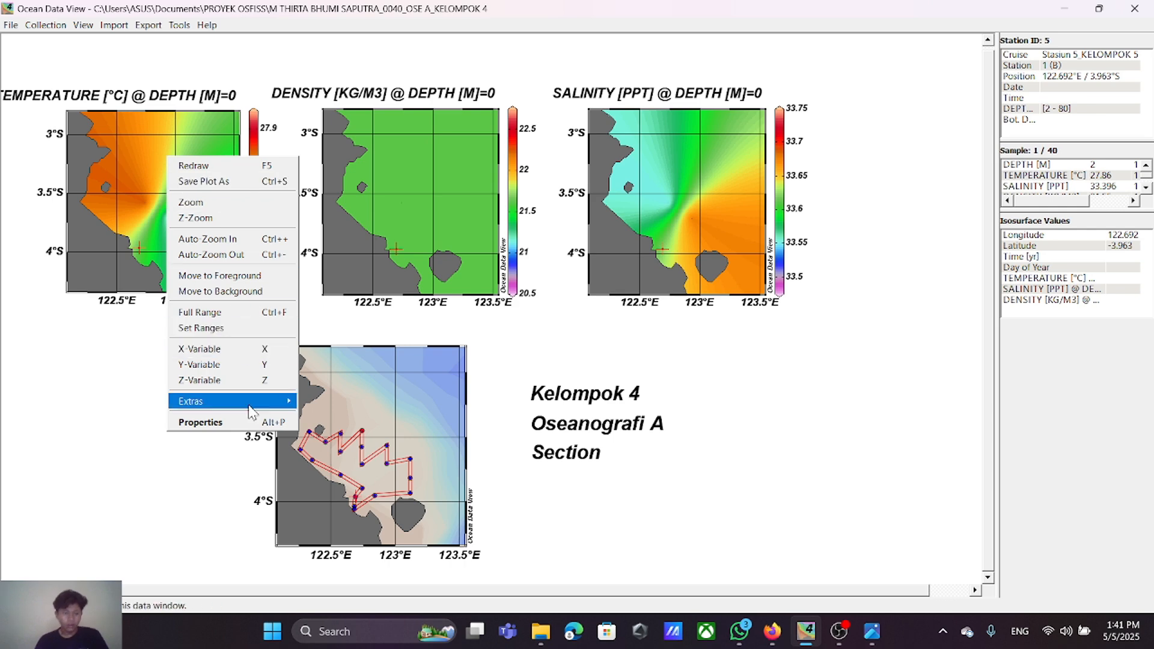
left_click(259, 423)
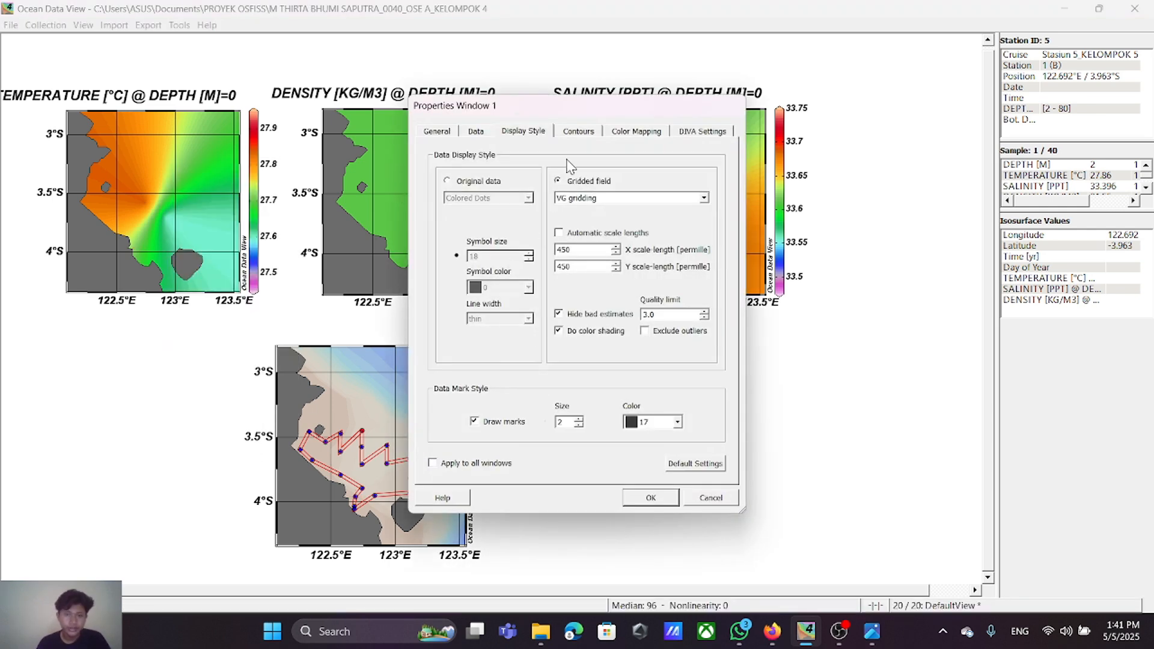
left_click(577, 133)
left_click(551, 223)
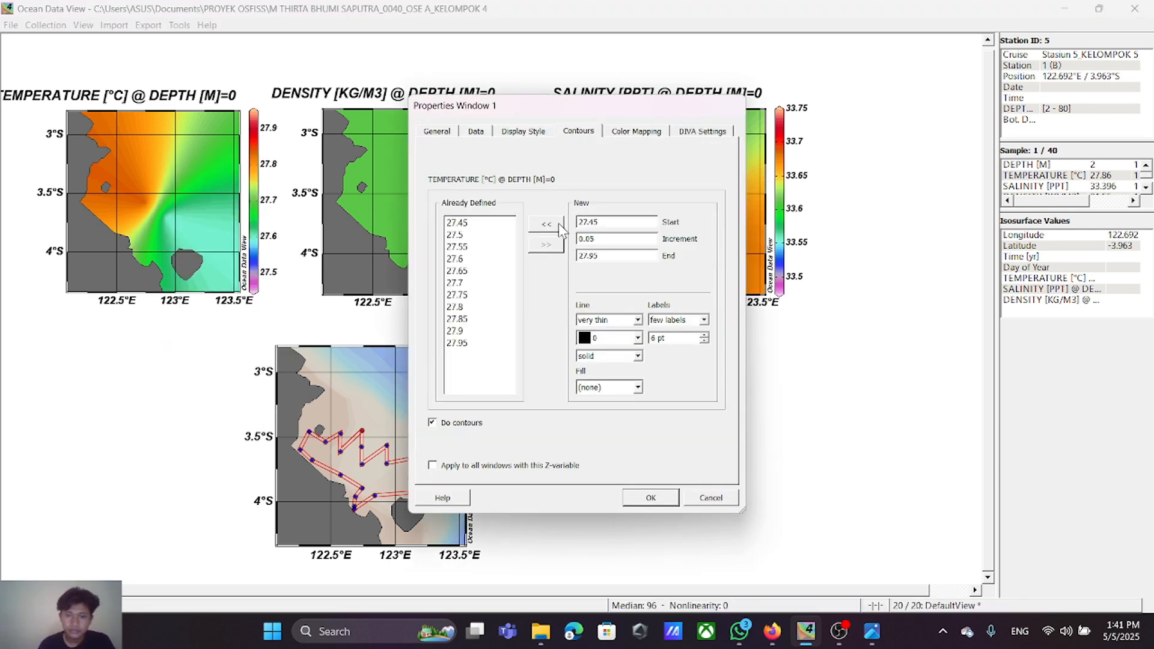
left_click(649, 497)
right_click(440, 192)
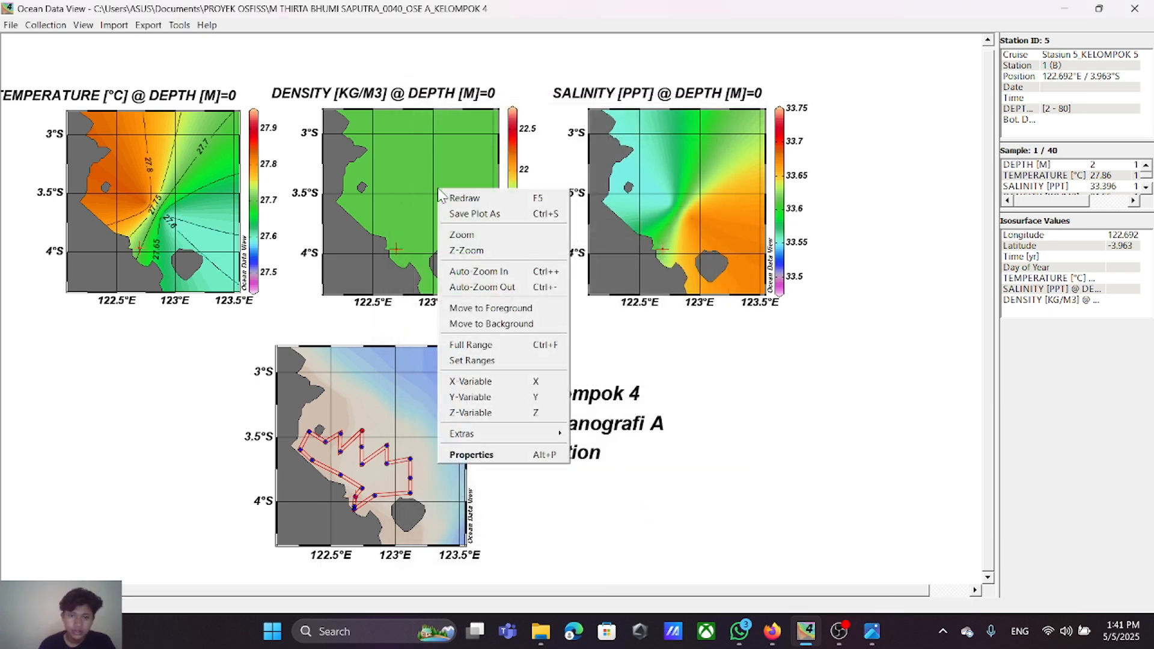
left_click(490, 455)
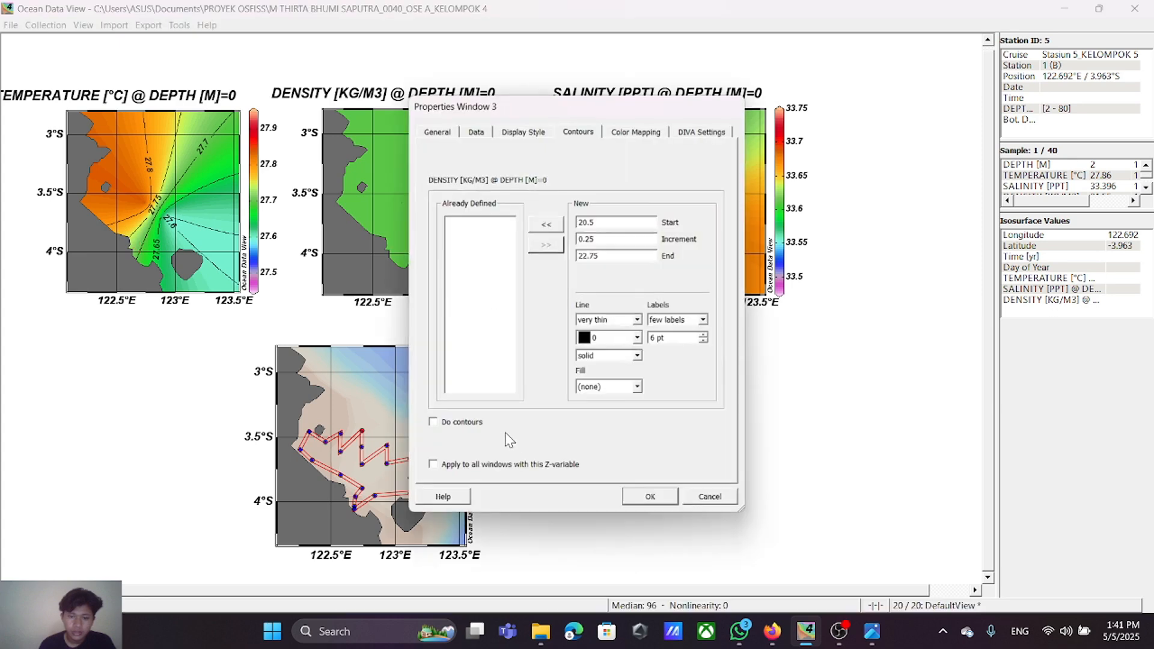
left_click(556, 227)
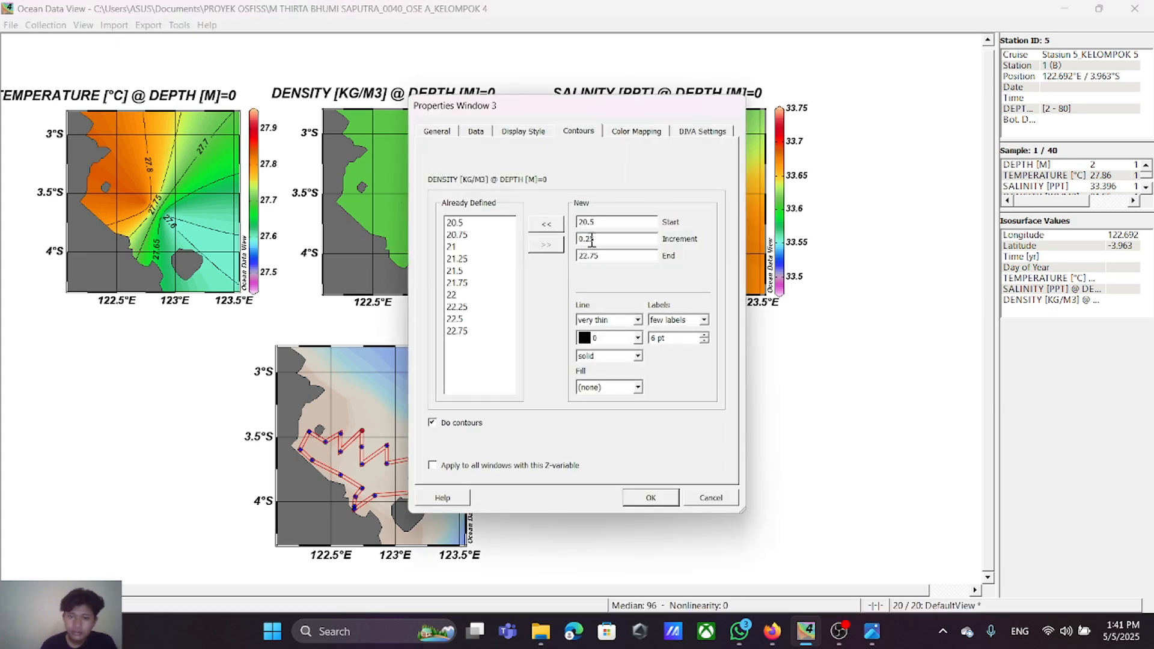
key("BackSpace")
key("BackSpace")
type("5")
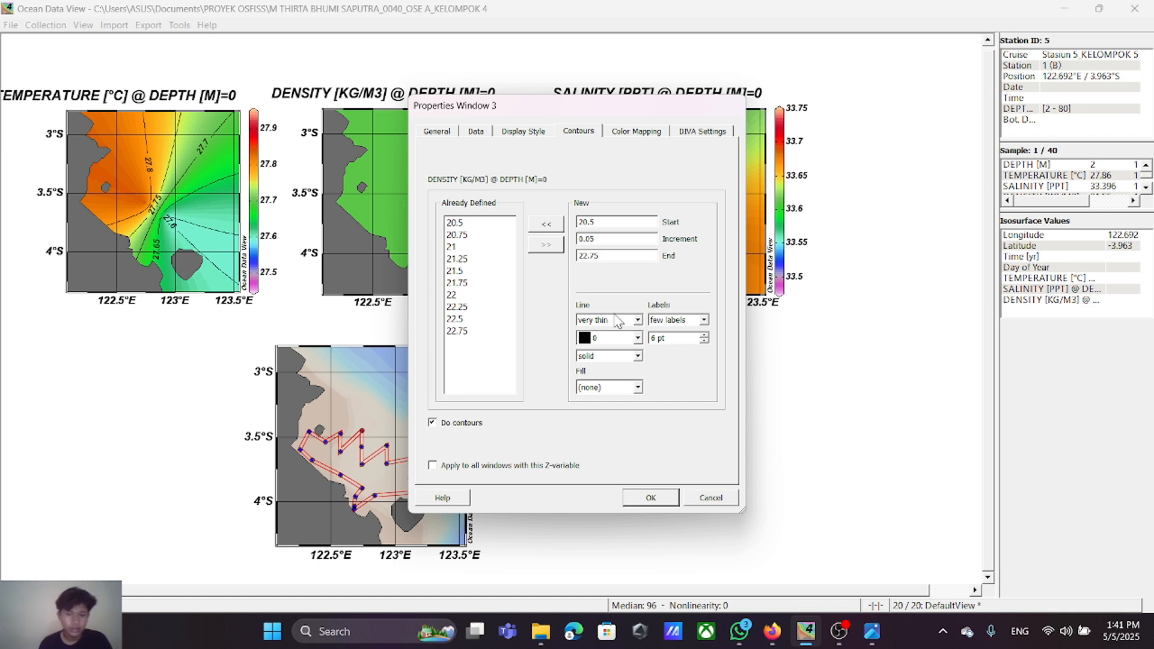
left_click(701, 497)
Step: Add contour lines to the density surface plot from 20.5 to 22.75 in increments of 0.25
right_click(430, 197)
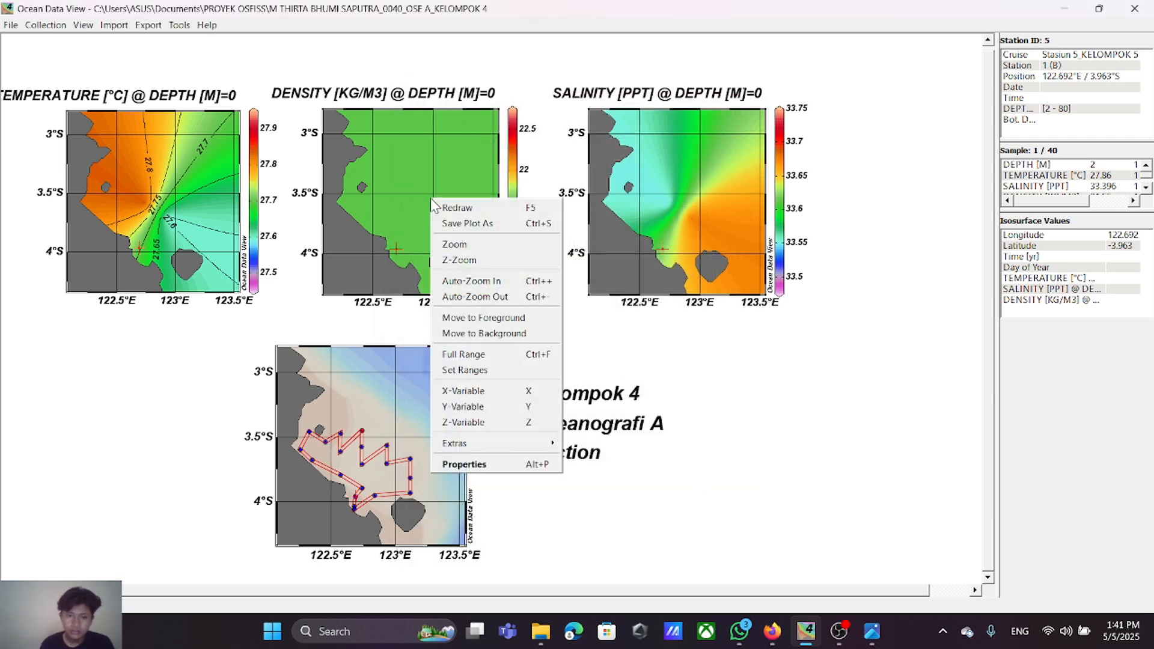
left_click(492, 470)
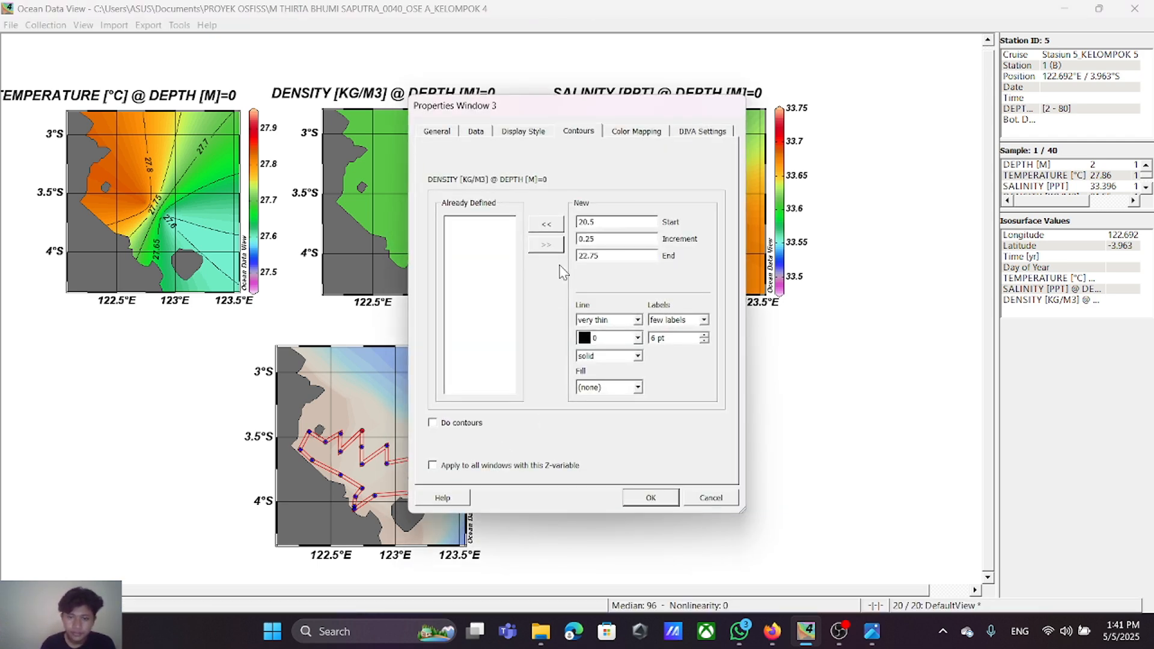
left_click(547, 225)
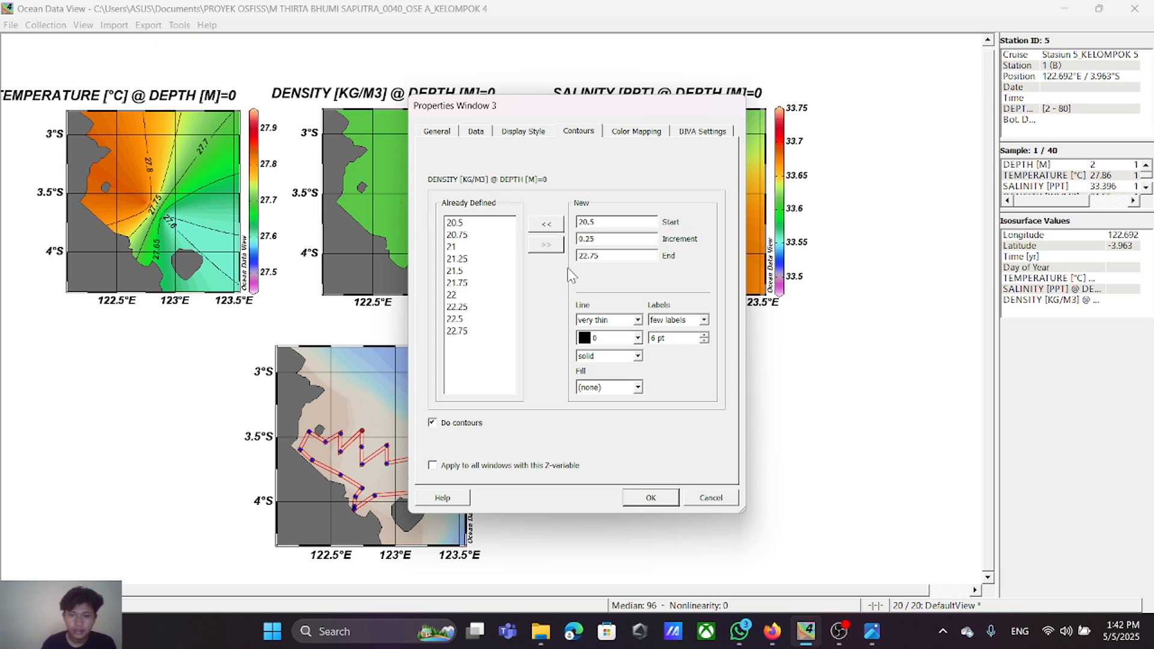
left_click(649, 498)
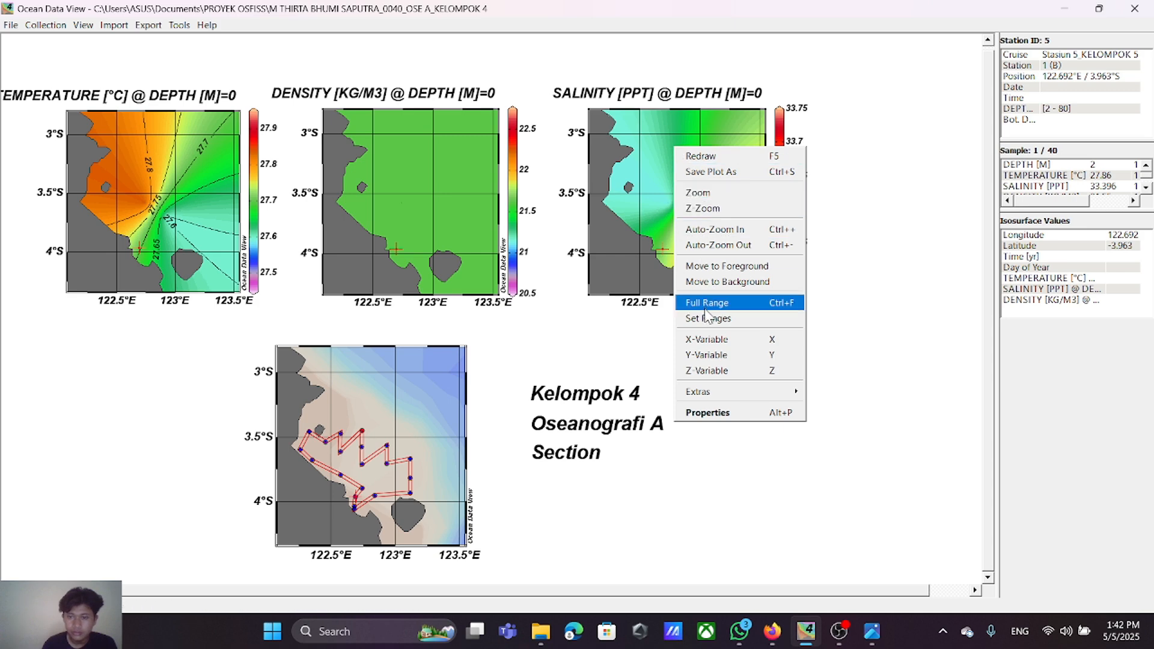
Step: Add contour lines to the salinity surface plot from 33.475 to 33.75 in increments of 0.025
left_click(730, 414)
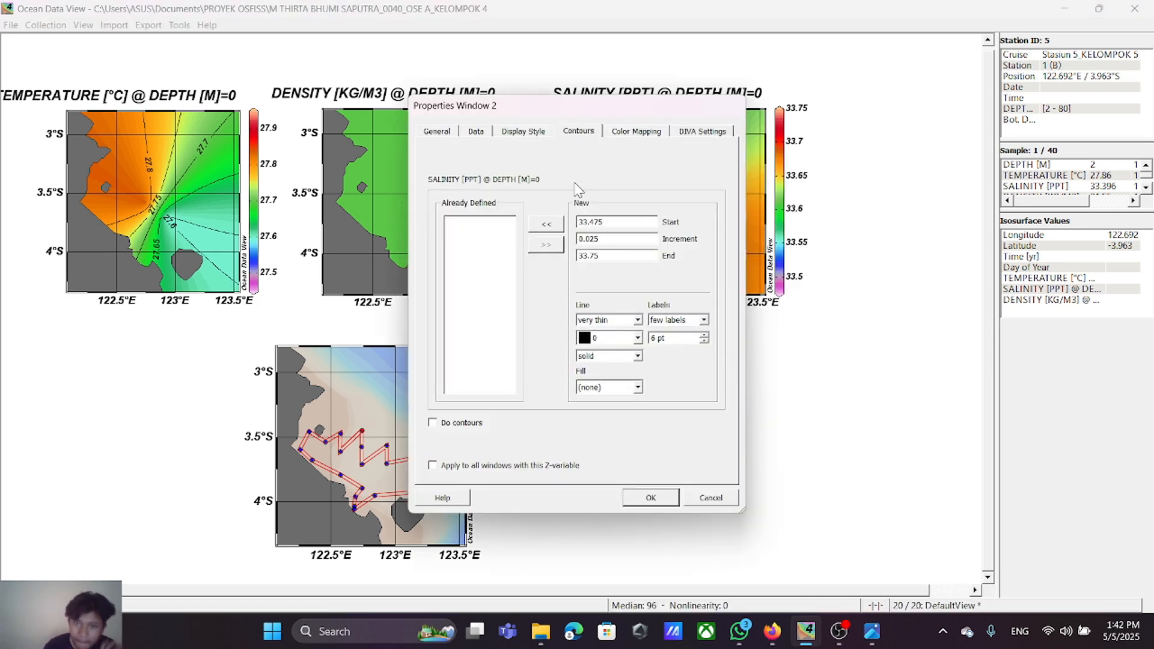
left_click(546, 225)
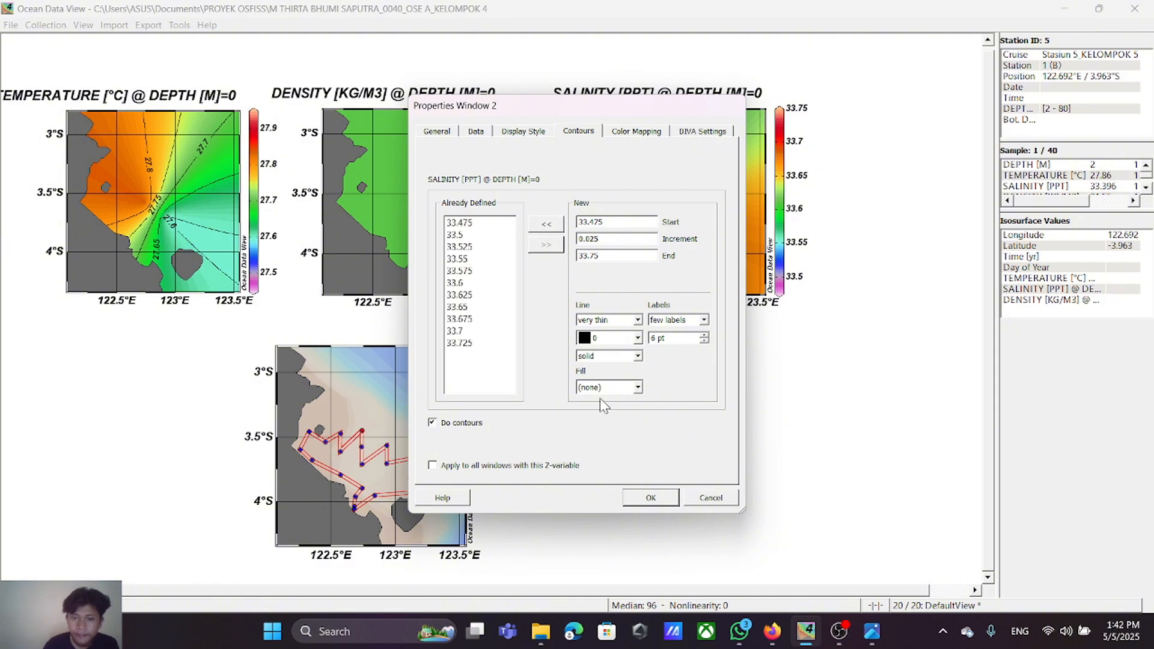
left_click(651, 500)
Step: Replace all density surface contours with a set from 20.5 to 22.75 in increments of 0.05
right_click(399, 163)
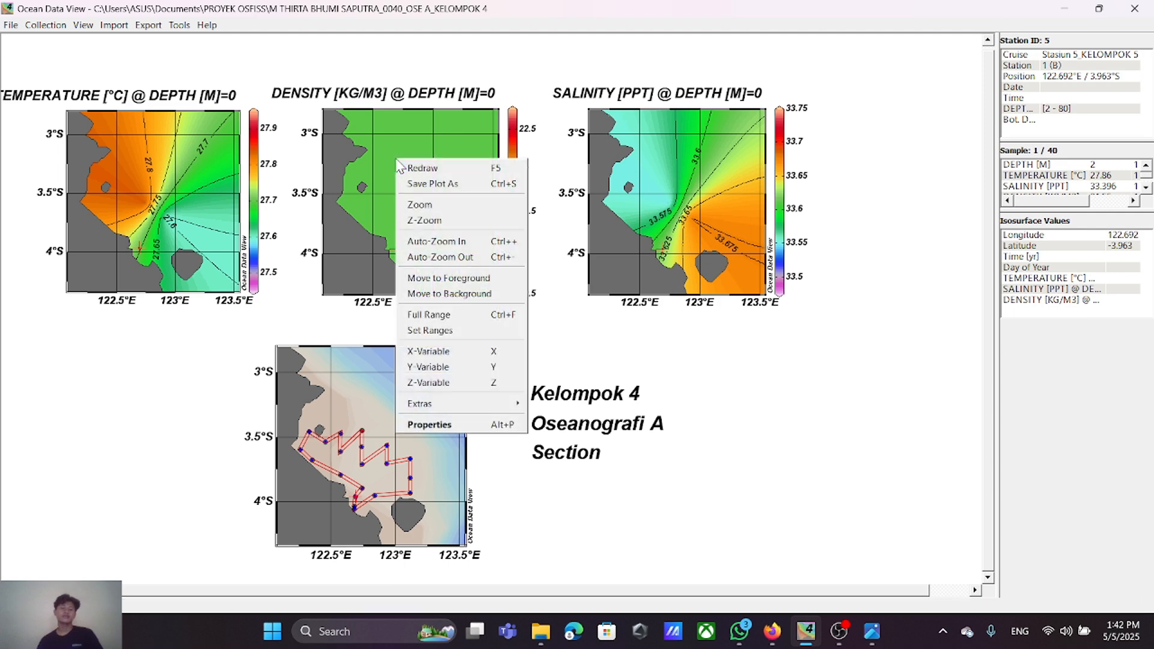
left_click(429, 424)
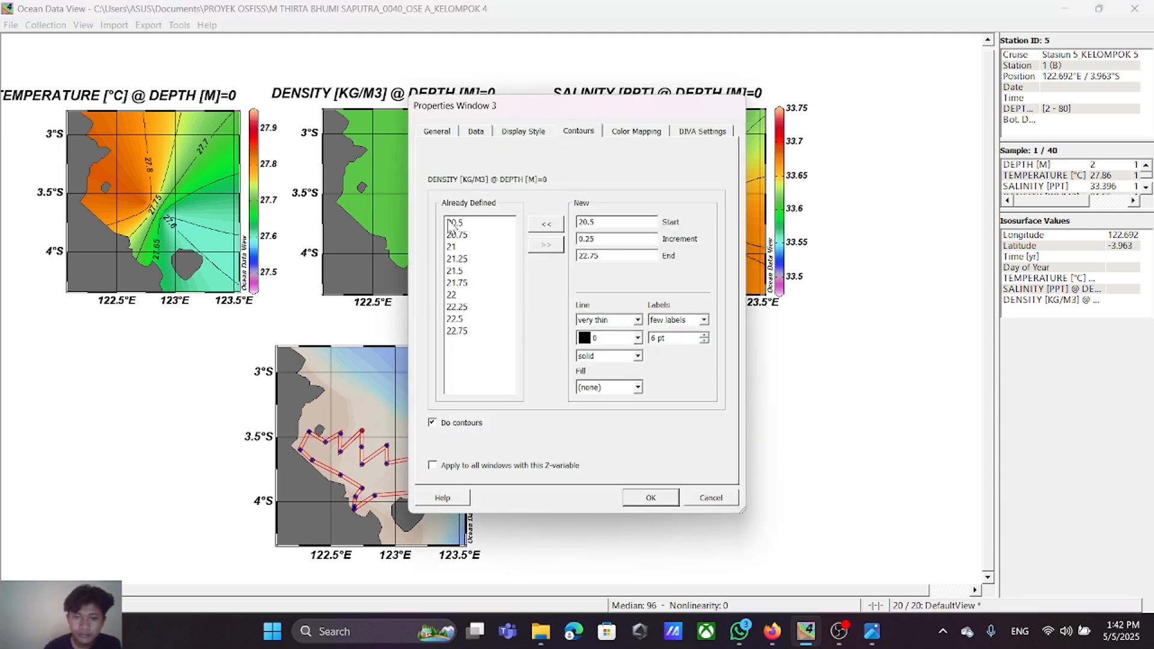
left_click_drag(452, 224, 469, 333)
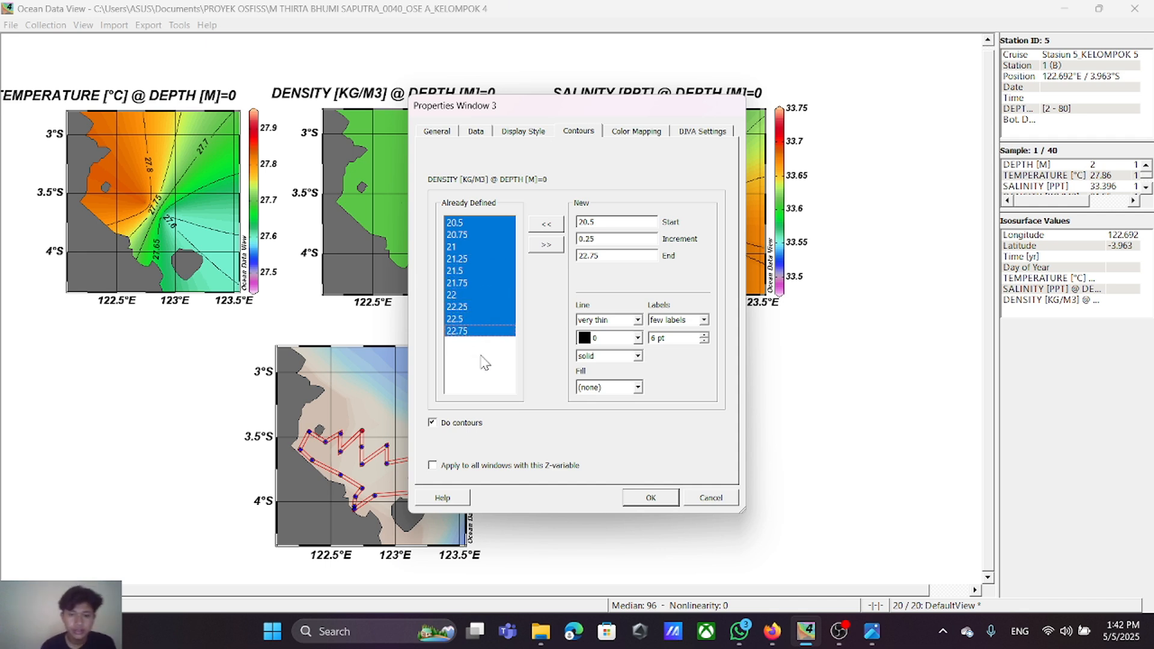
left_click(546, 249)
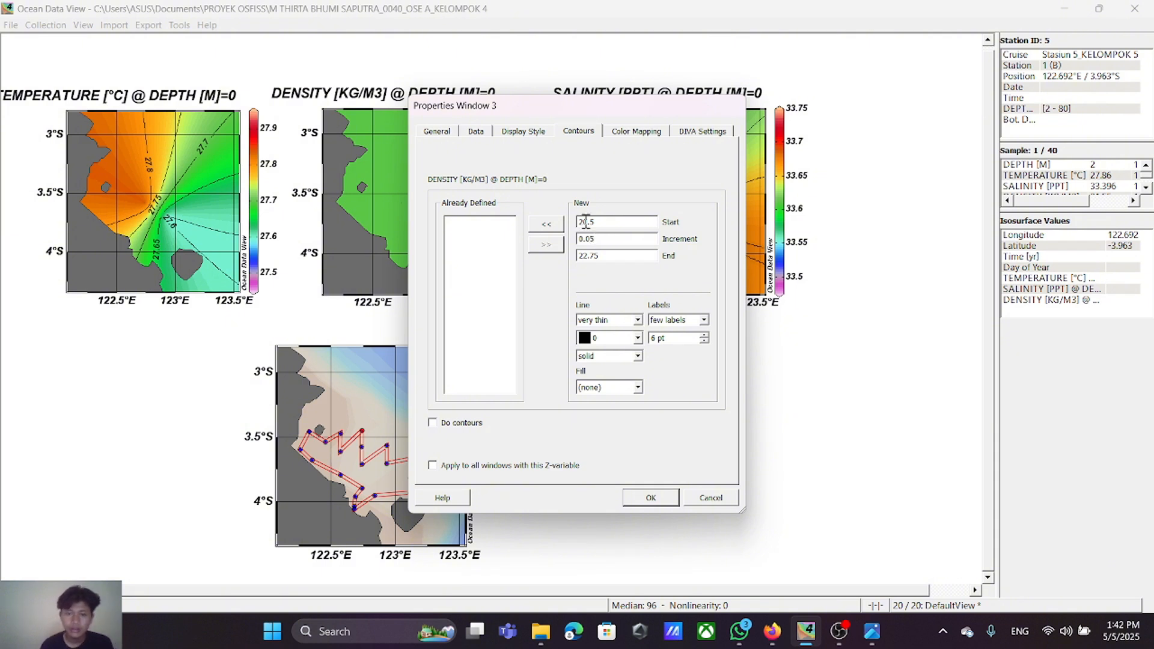
left_click(546, 224)
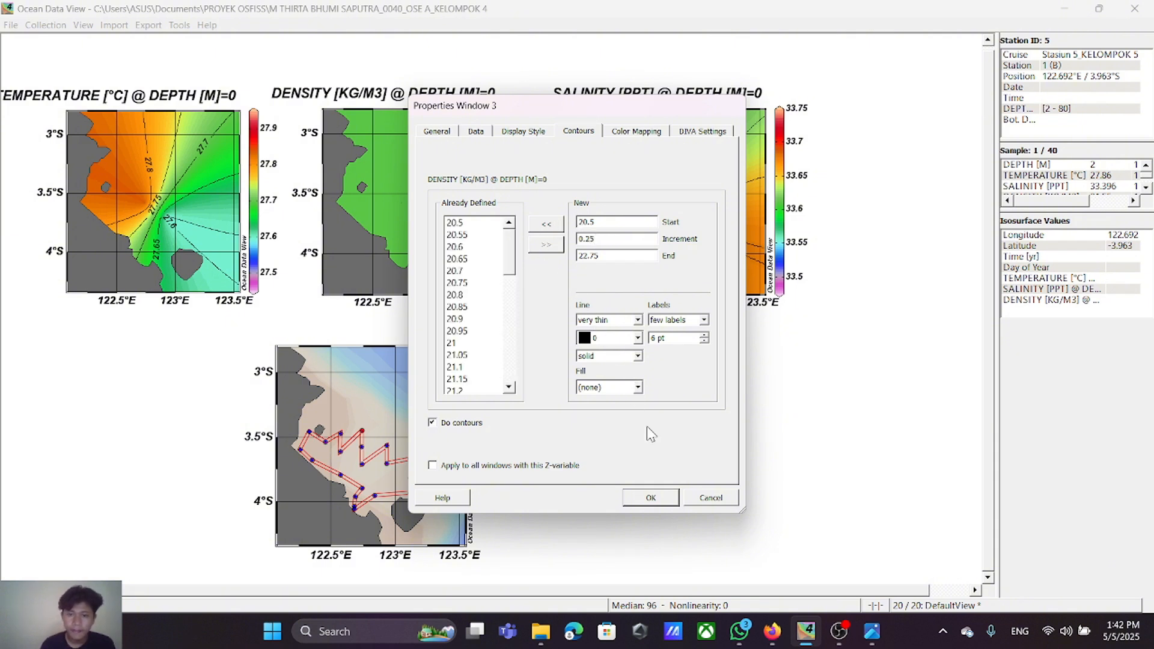
left_click(660, 501)
right_click(412, 198)
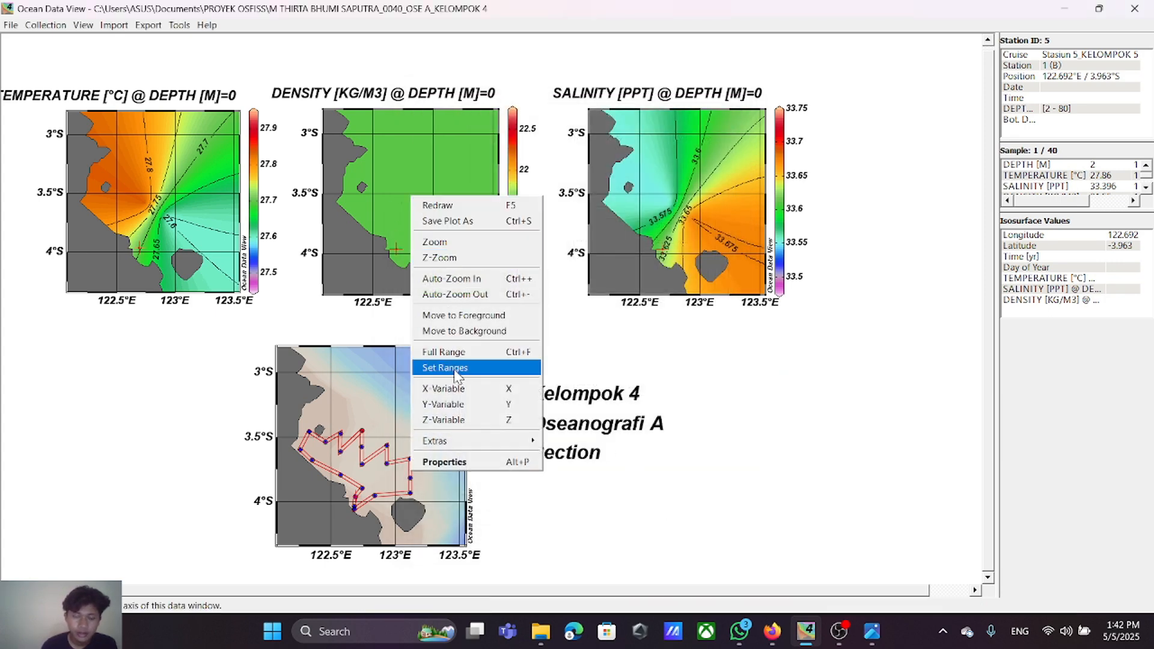
left_click(459, 462)
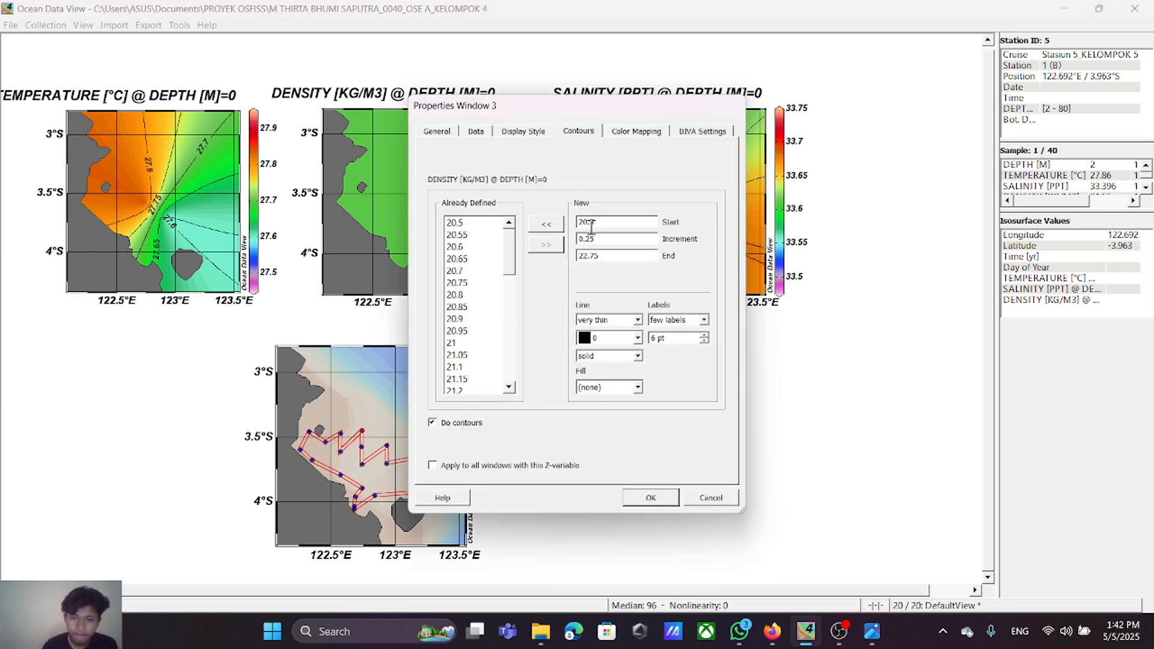
left_click(708, 497)
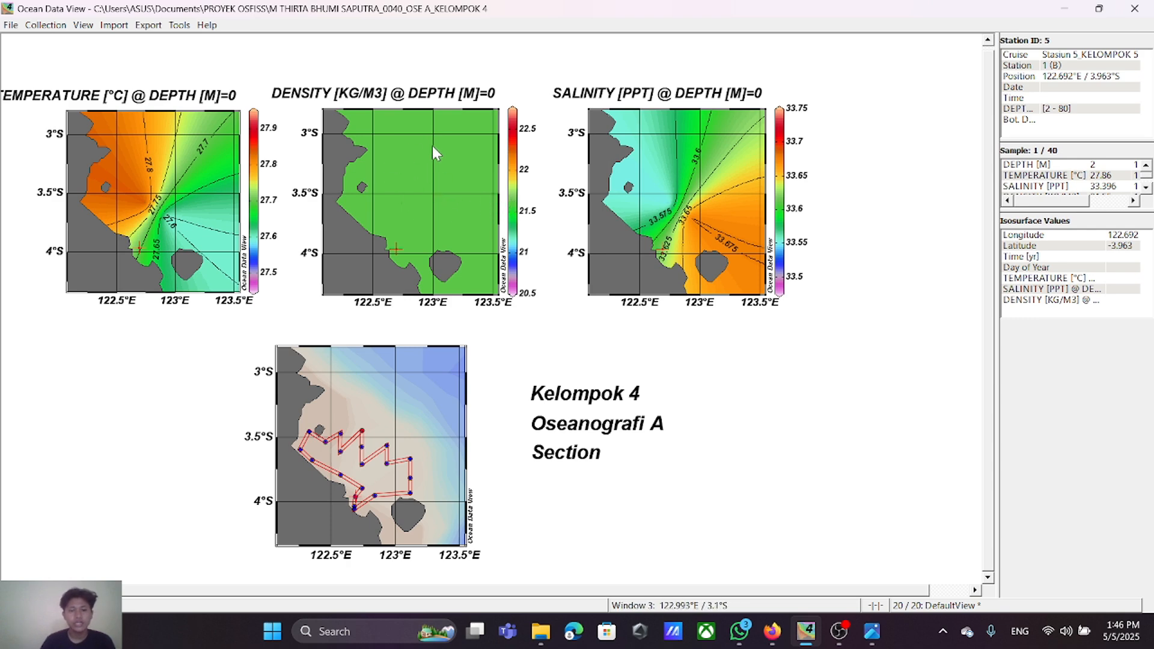
Step: Replace all density surface contours with a finer set from 20.5 to 22.75 in increments of 0.005
right_click(408, 161)
left_click(474, 428)
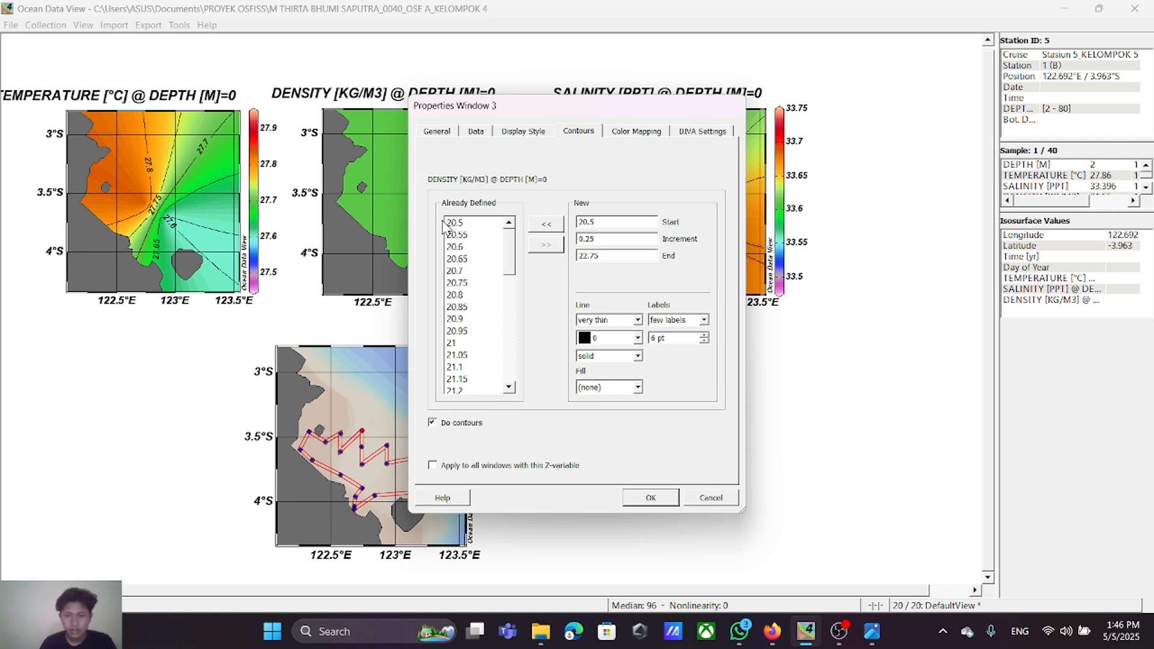
left_click_drag(451, 223, 464, 394)
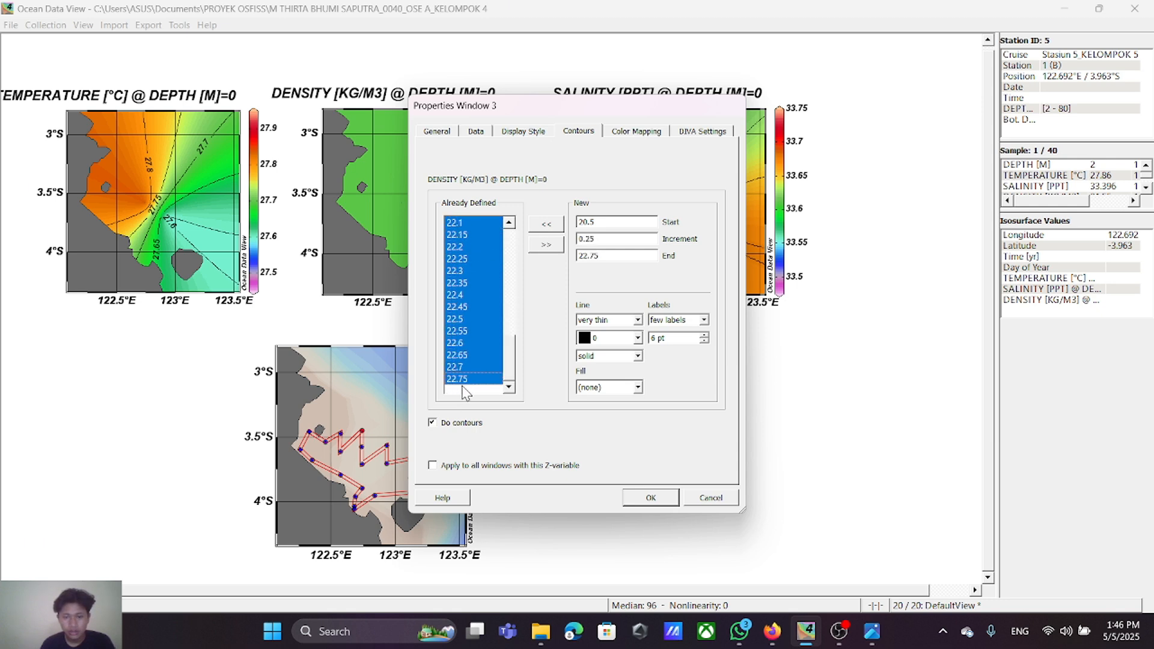
left_click(558, 244)
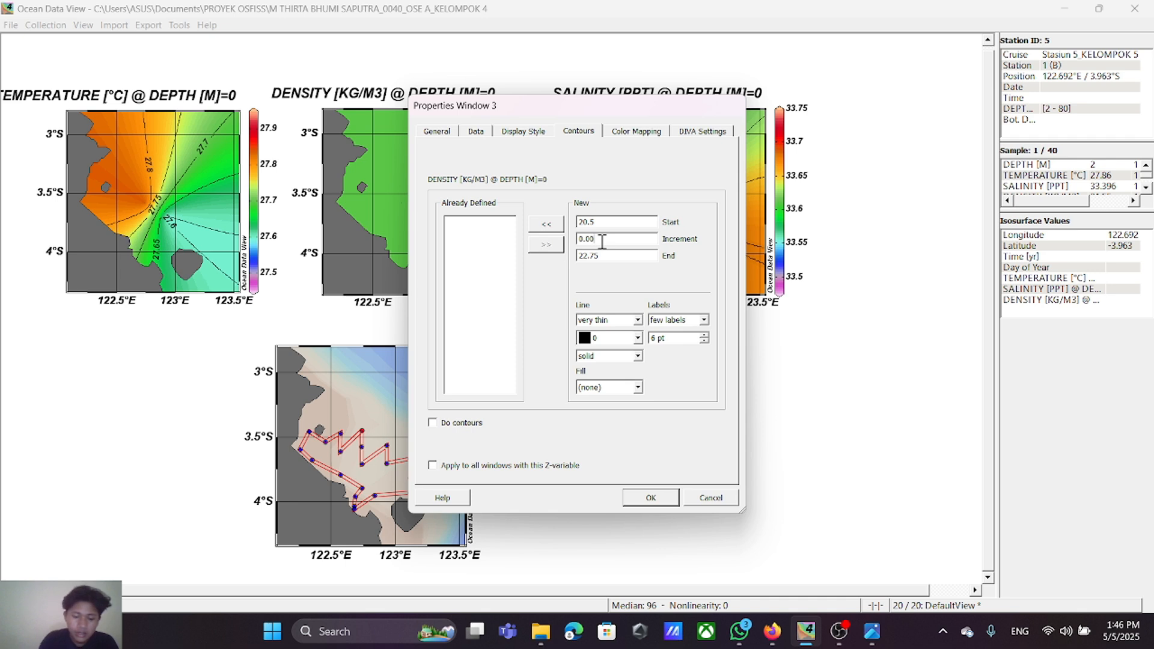
left_click(550, 232)
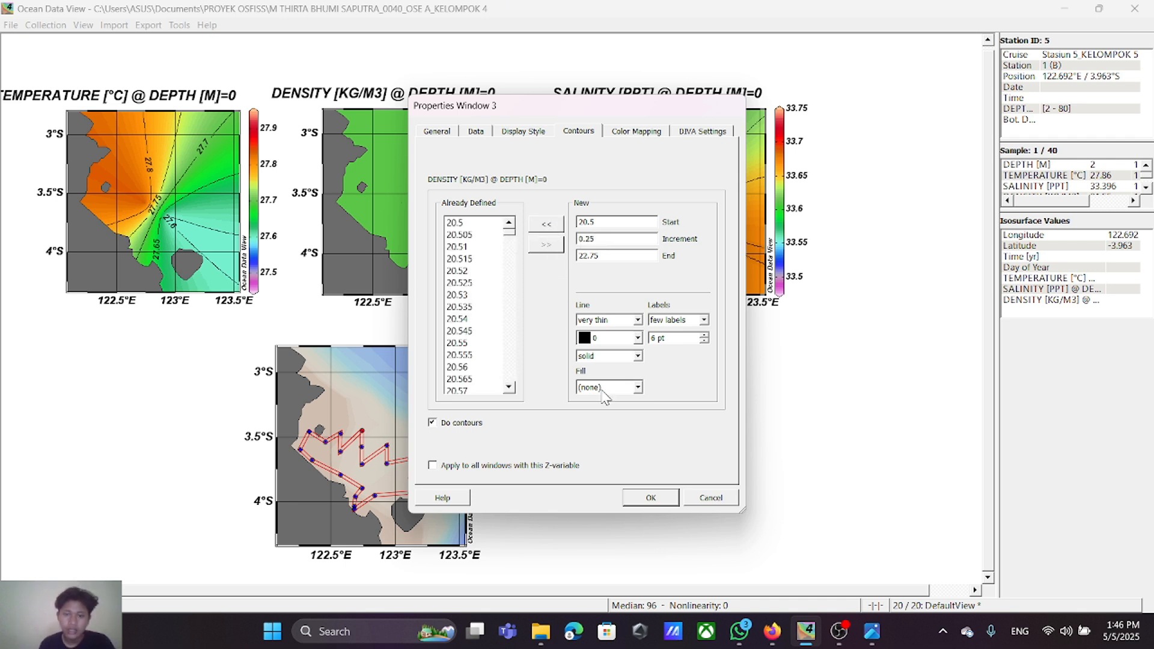
left_click(651, 498)
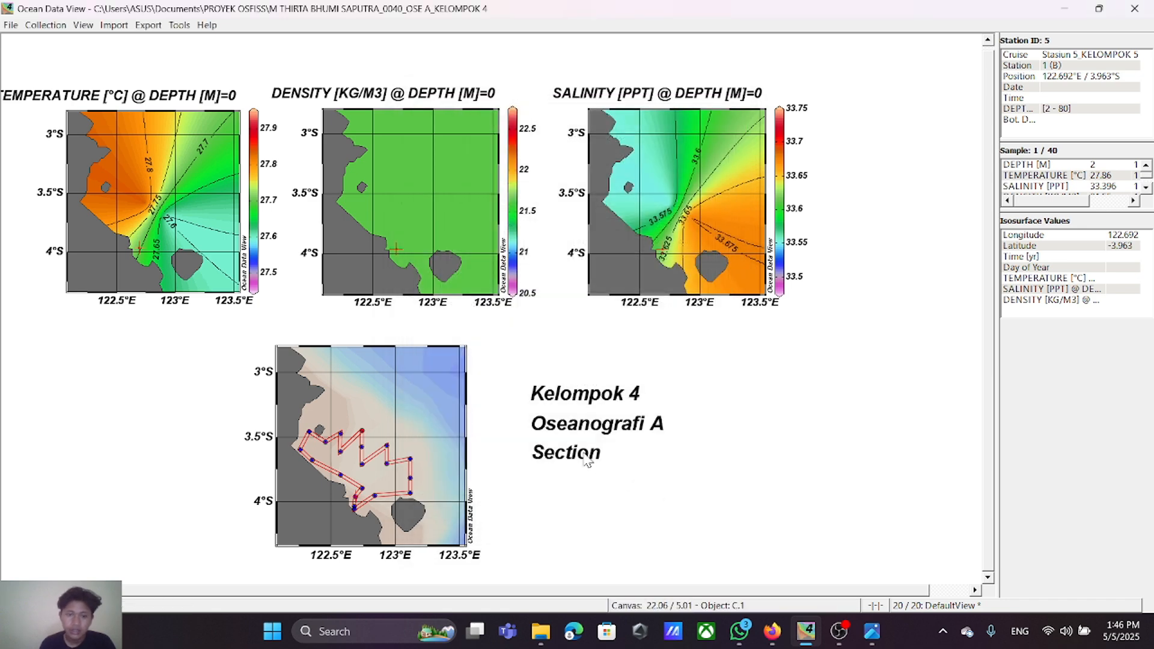
Step: Remove all defined contour lines from the density surface plot
right_click(420, 175)
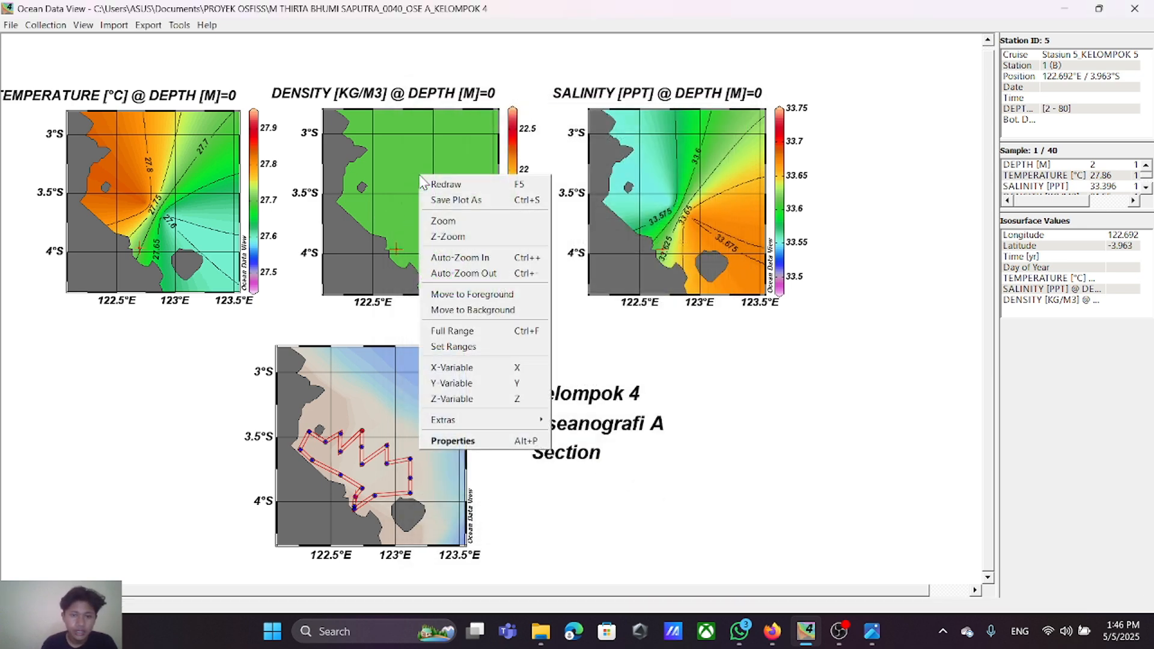
left_click(451, 442)
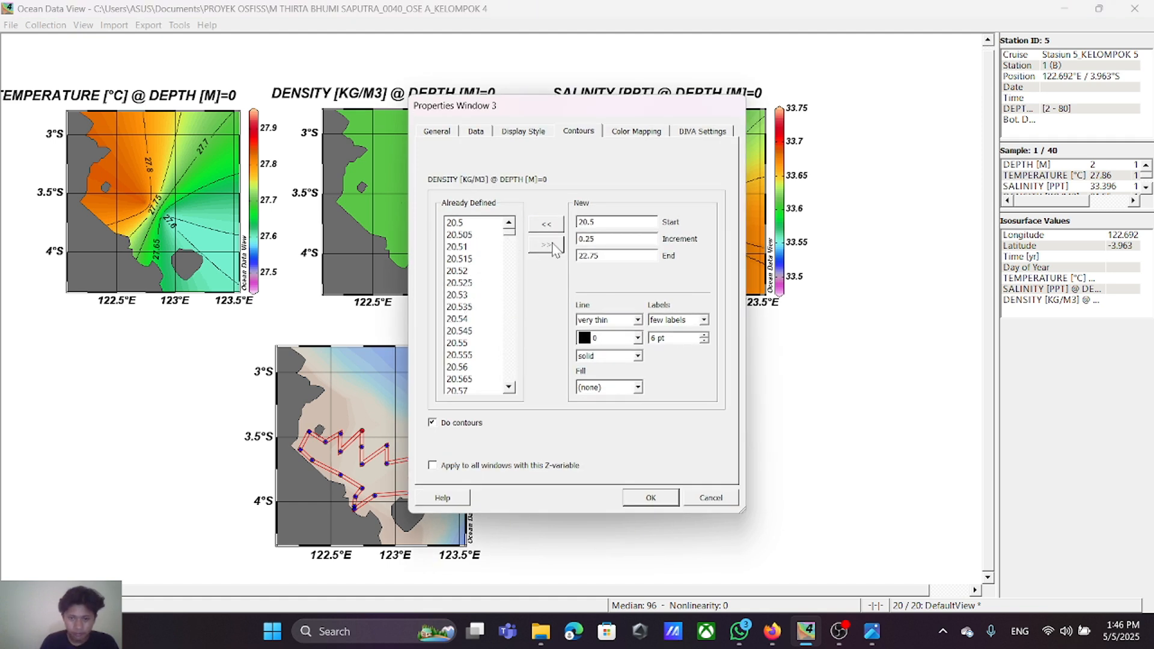
left_click_drag(450, 224, 470, 388)
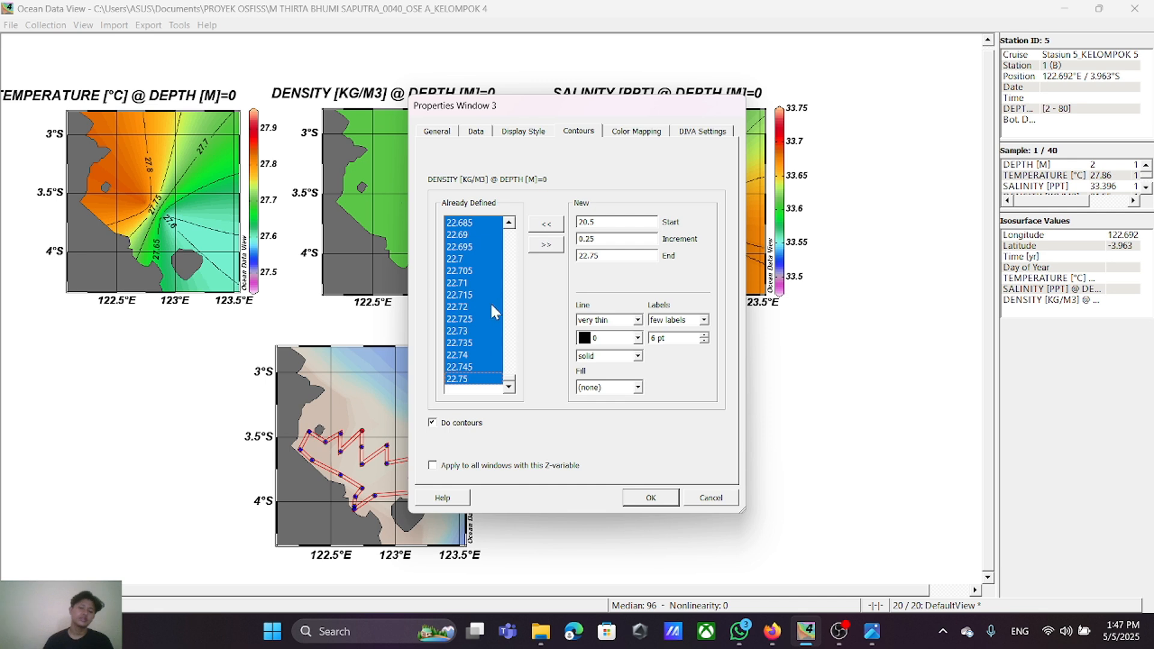
left_click(555, 246)
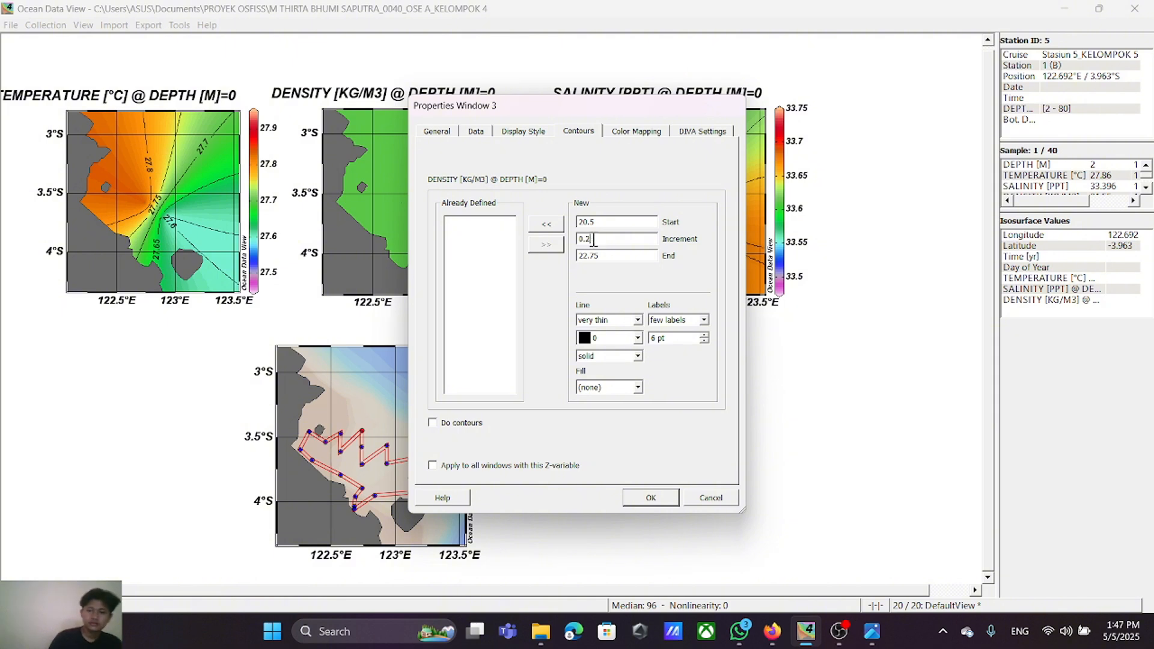
key("Return")
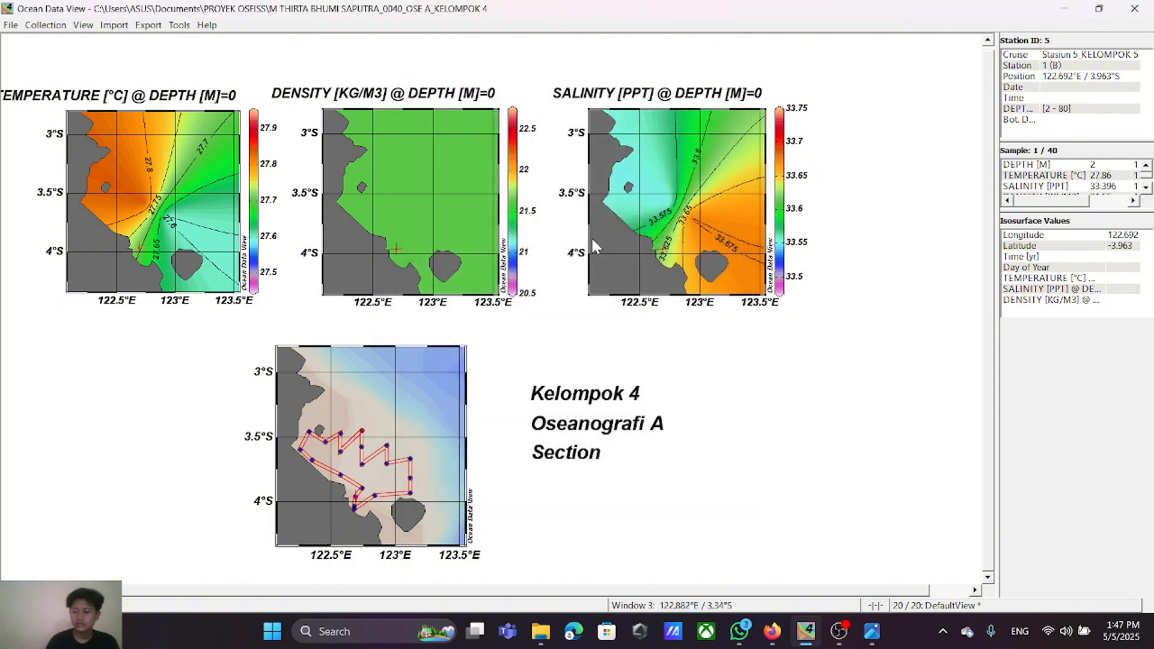
Step: Try to define density surface contours from 20.5 to 22.75 in increments of 0.0005
right_click(453, 235)
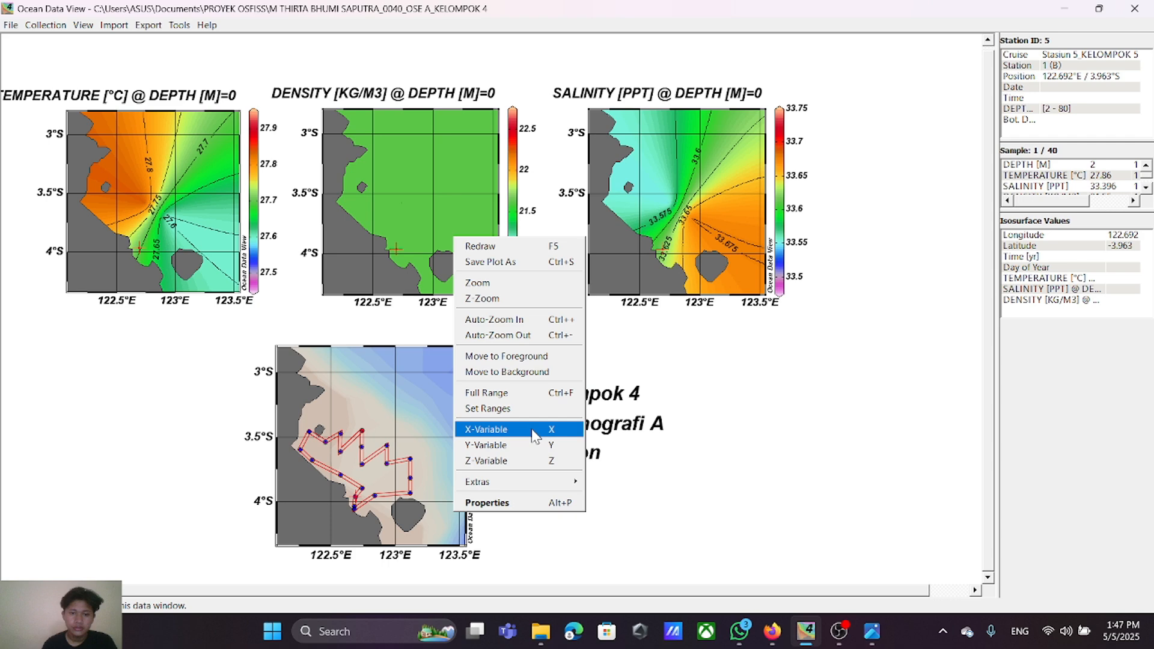
left_click(540, 502)
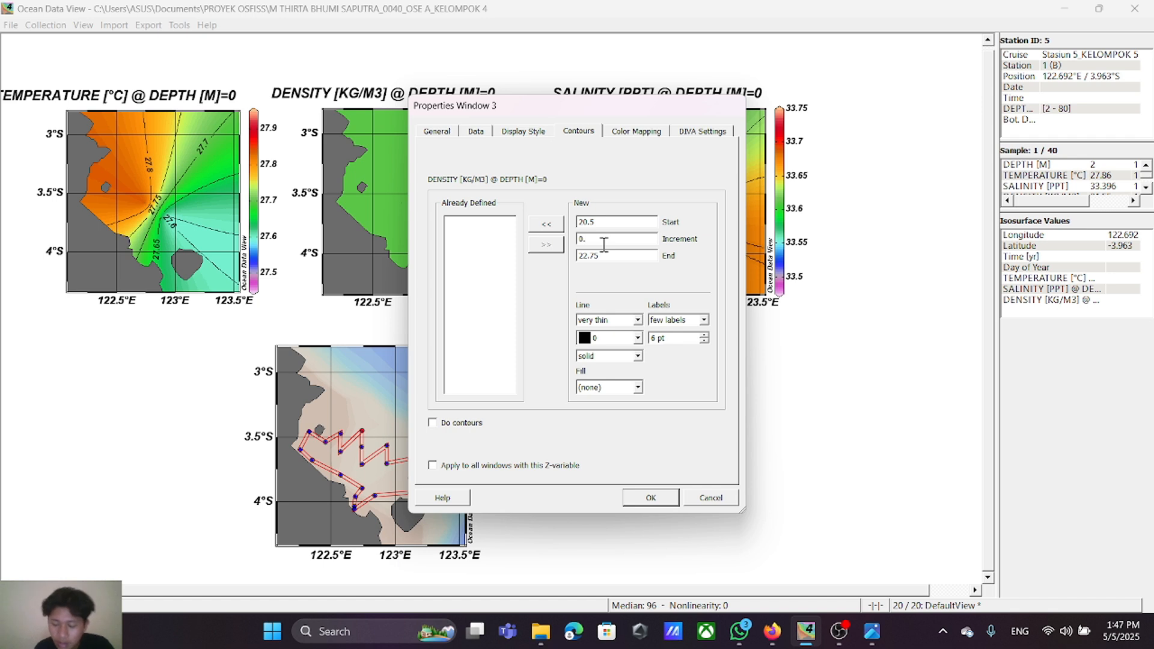
type("00")
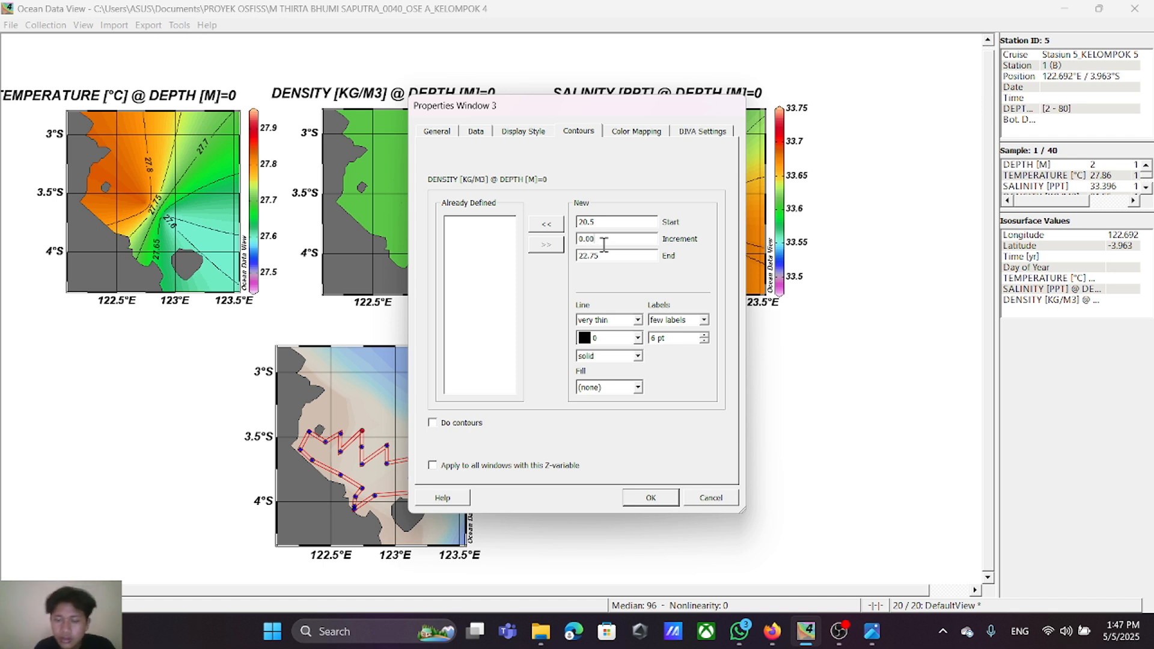
type("05")
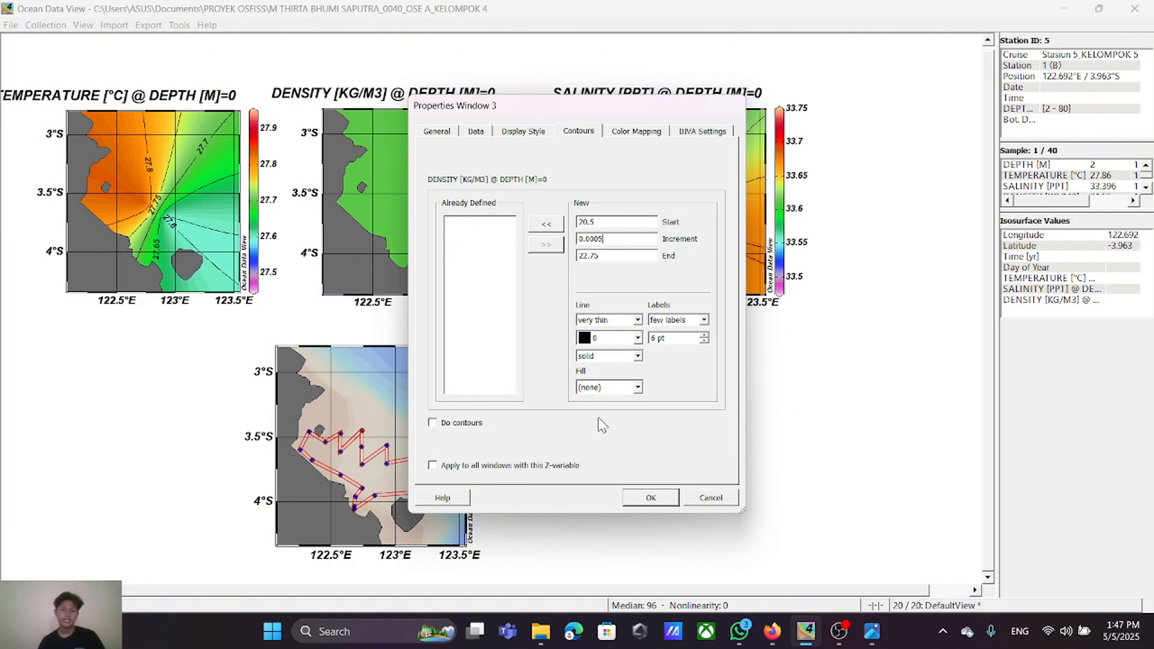
left_click(648, 497)
Step: Check the contour settings of the salinity surface plot without changing them
right_click(653, 216)
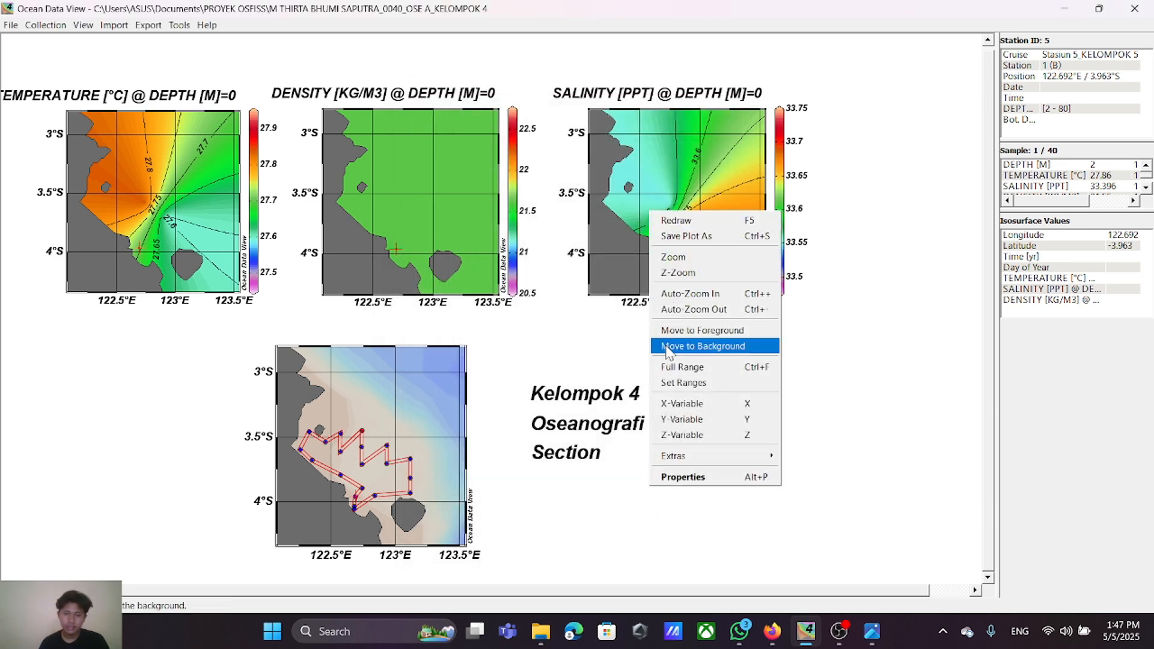
left_click(697, 476)
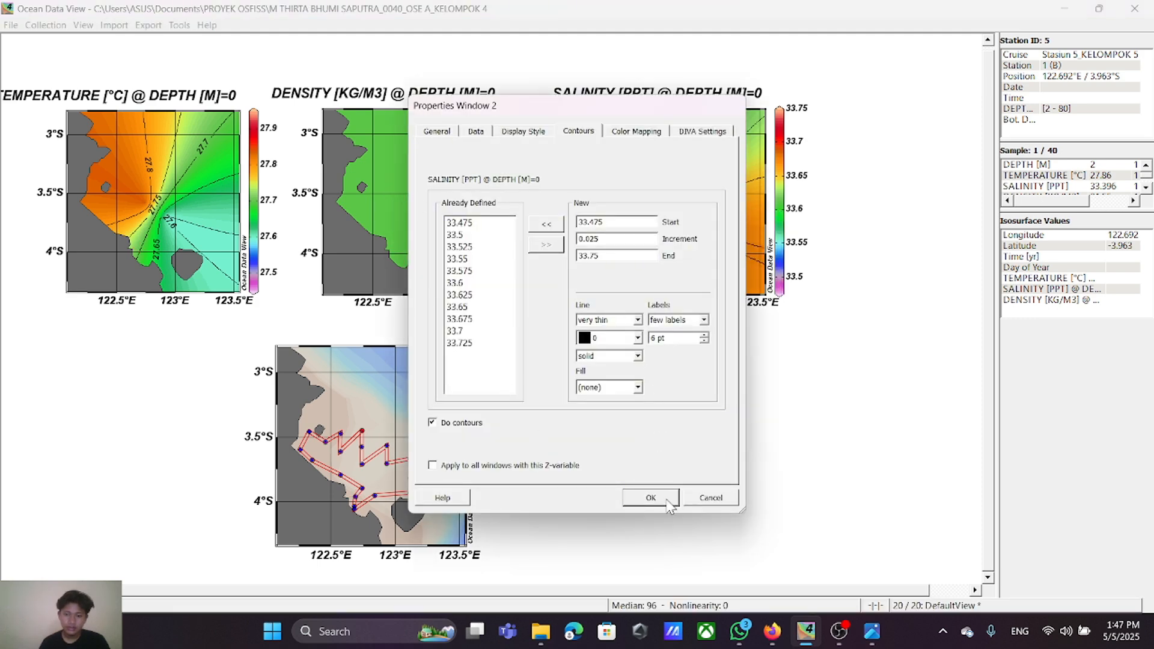
left_click(721, 504)
Step: Enable contours on the density surface plot with a set from 20.5 to 22.75 in increments of 0.25
right_click(417, 206)
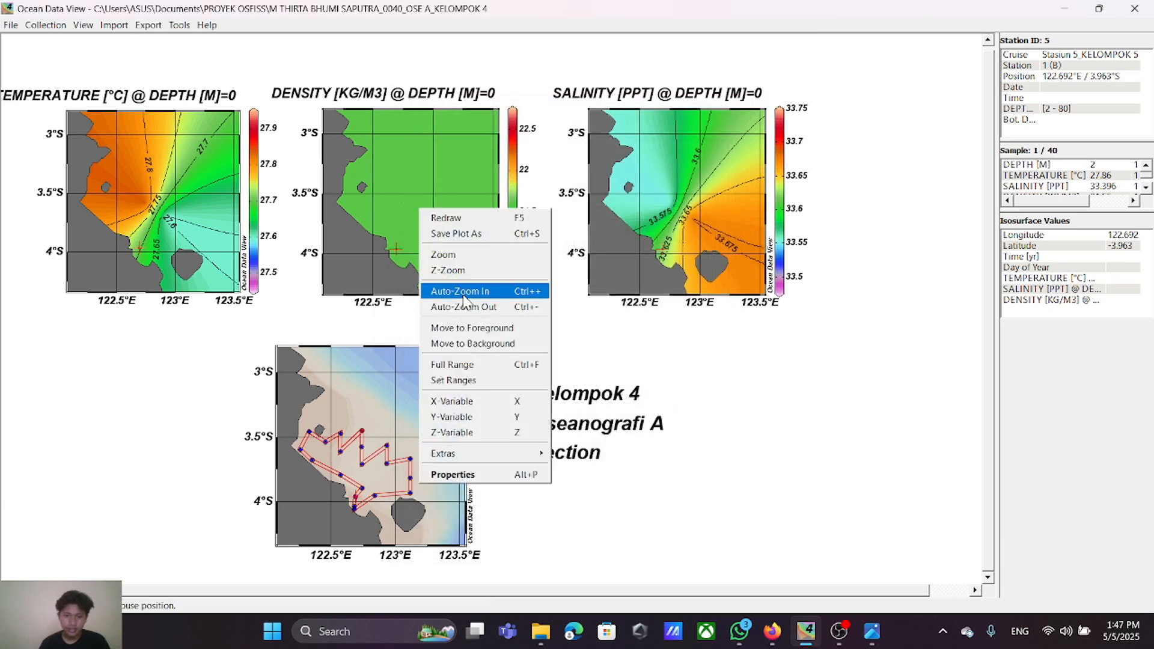
left_click(496, 480)
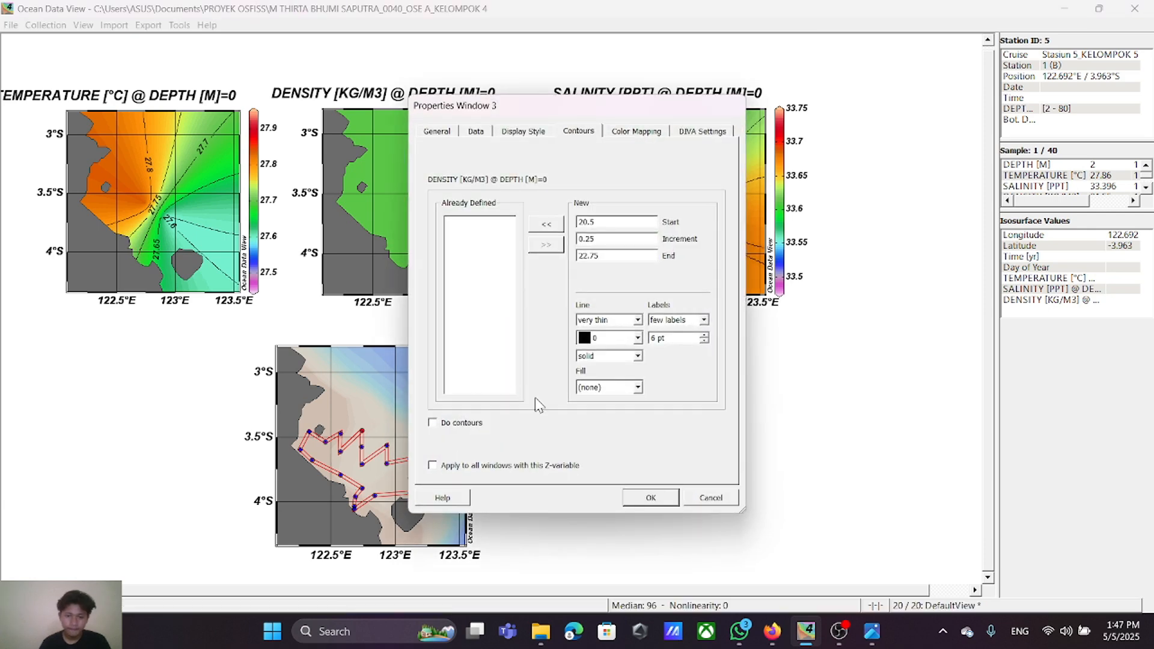
left_click(433, 423)
left_click(547, 225)
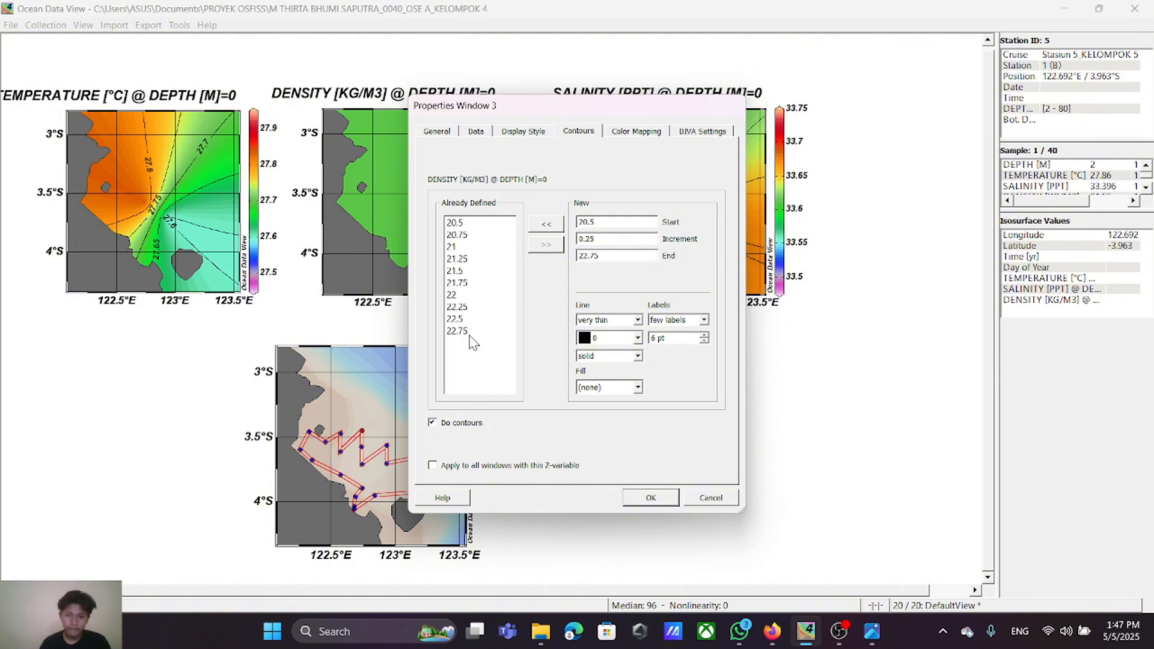
left_click(649, 498)
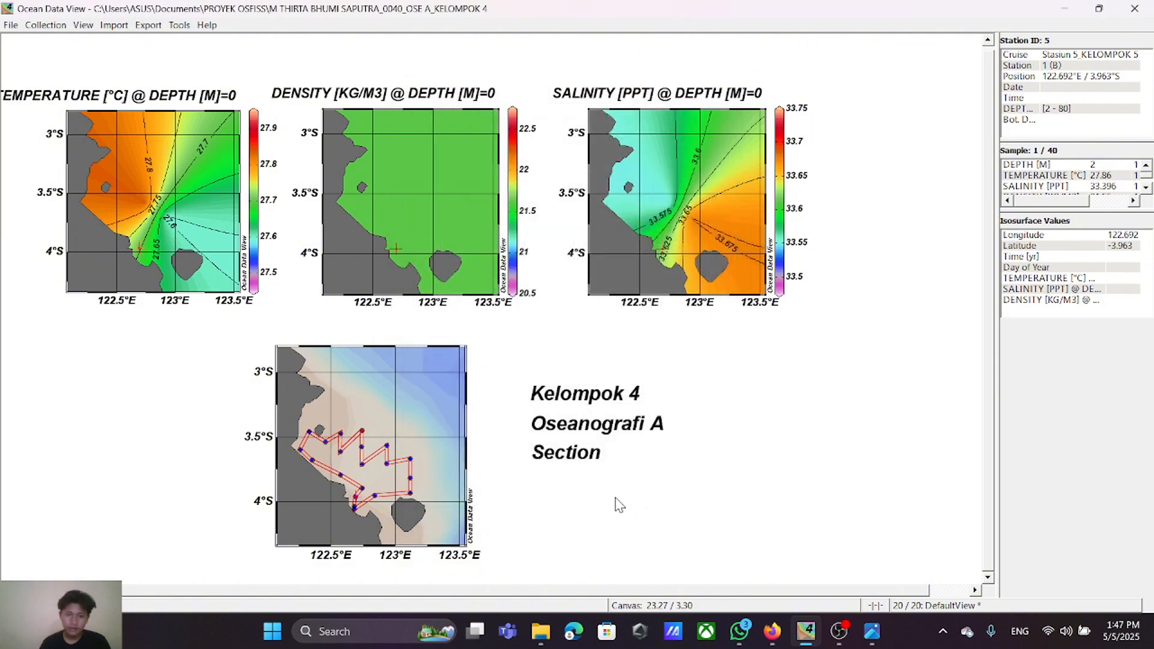
Step: Replace all density surface contours with a set from 20.5 to 22.75 in increments of 0.025
right_click(407, 212)
left_click(471, 472)
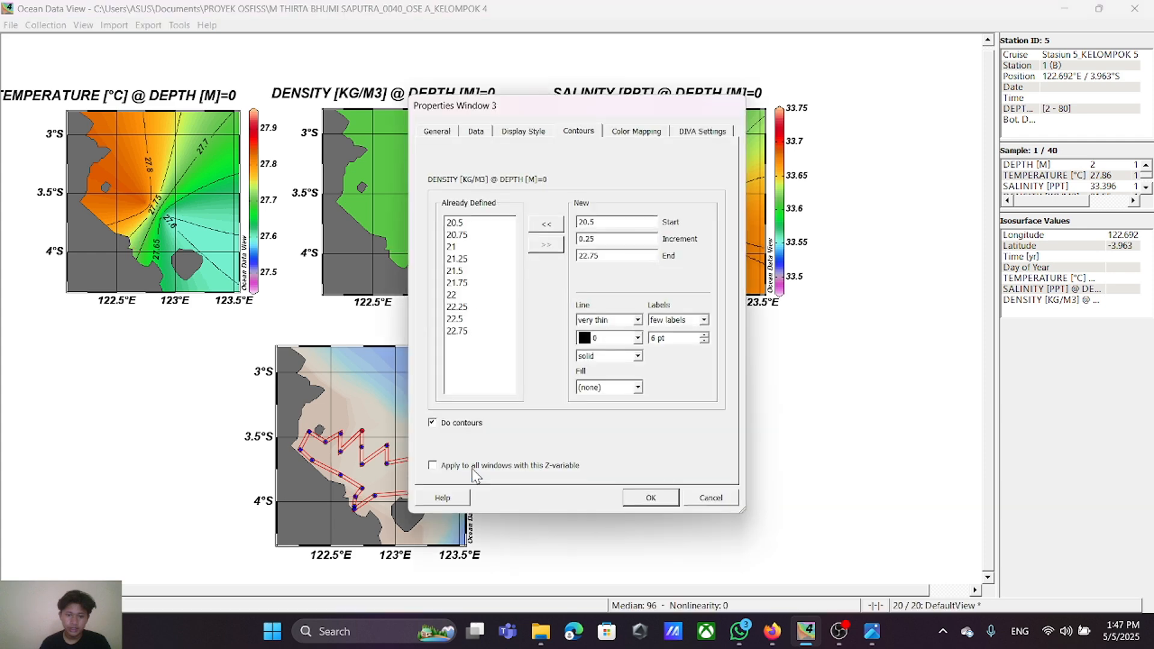
left_click_drag(450, 224, 478, 333)
left_click(539, 245)
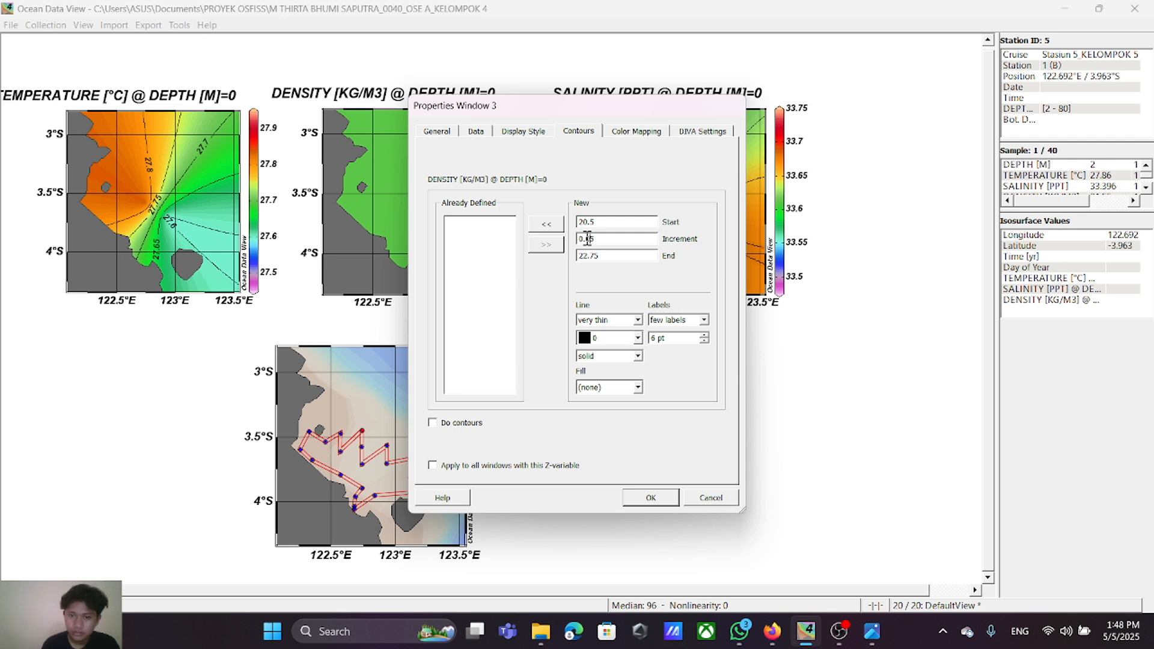
type("2")
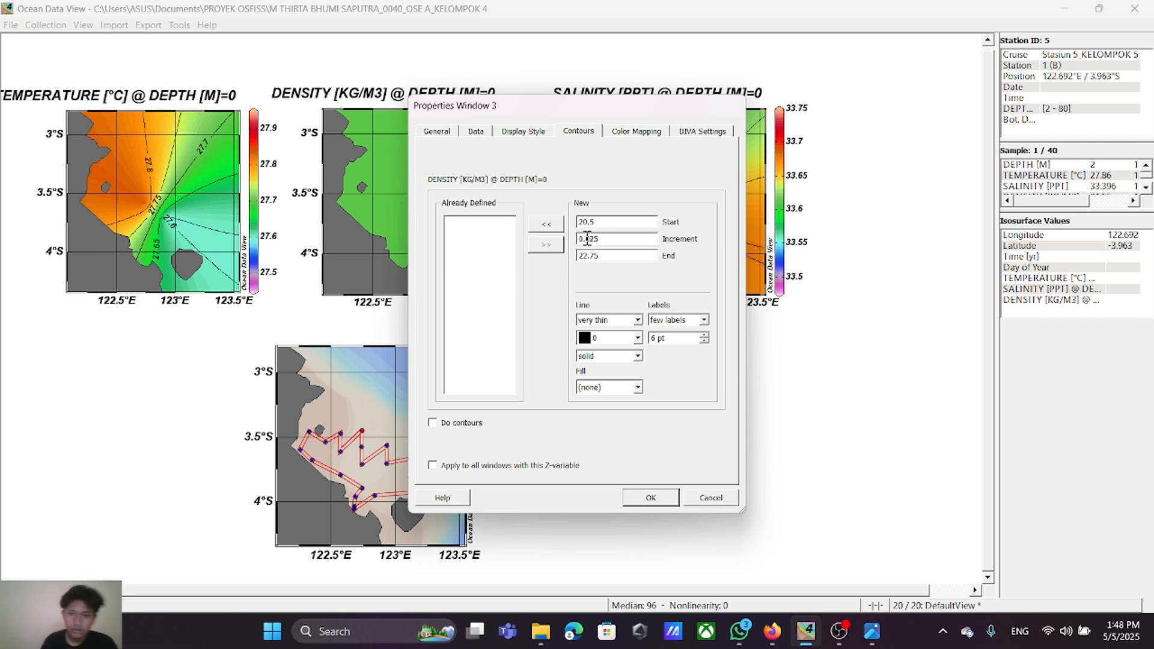
left_click(554, 226)
scroll(511, 349, "down", 3)
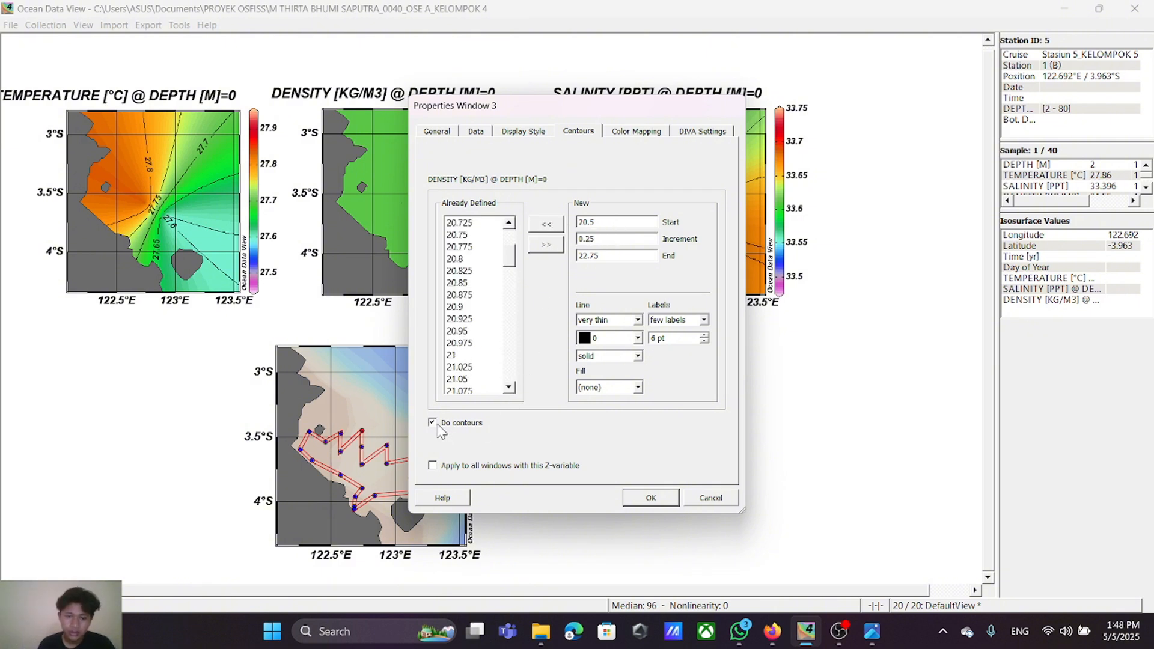
left_click(434, 424)
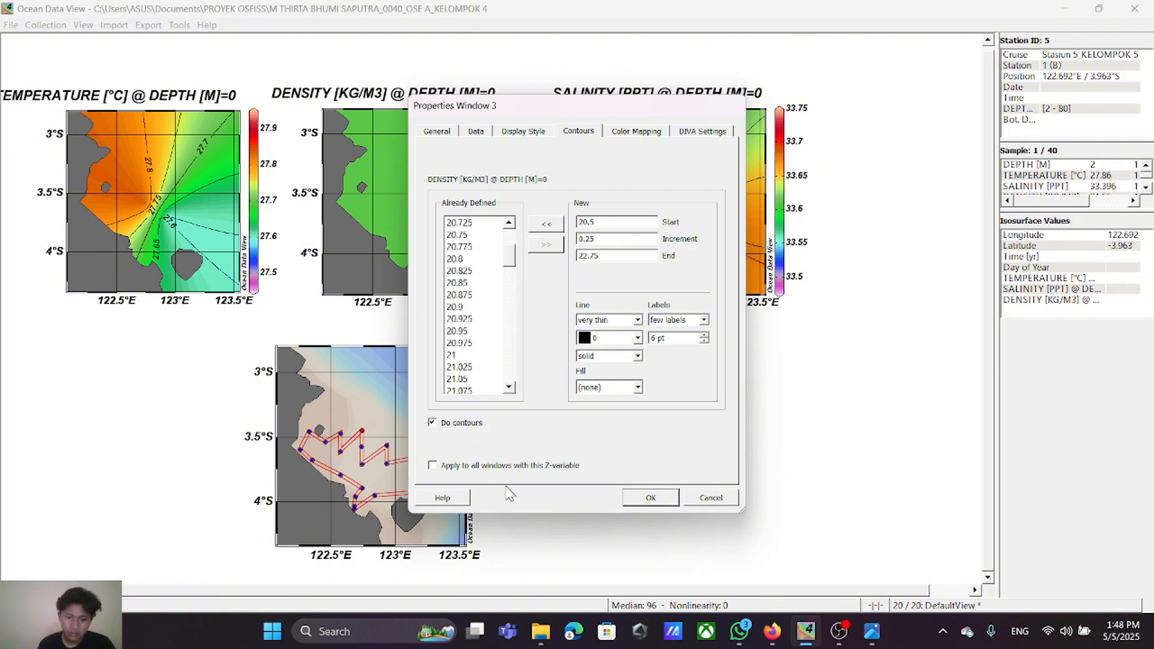
left_click(639, 499)
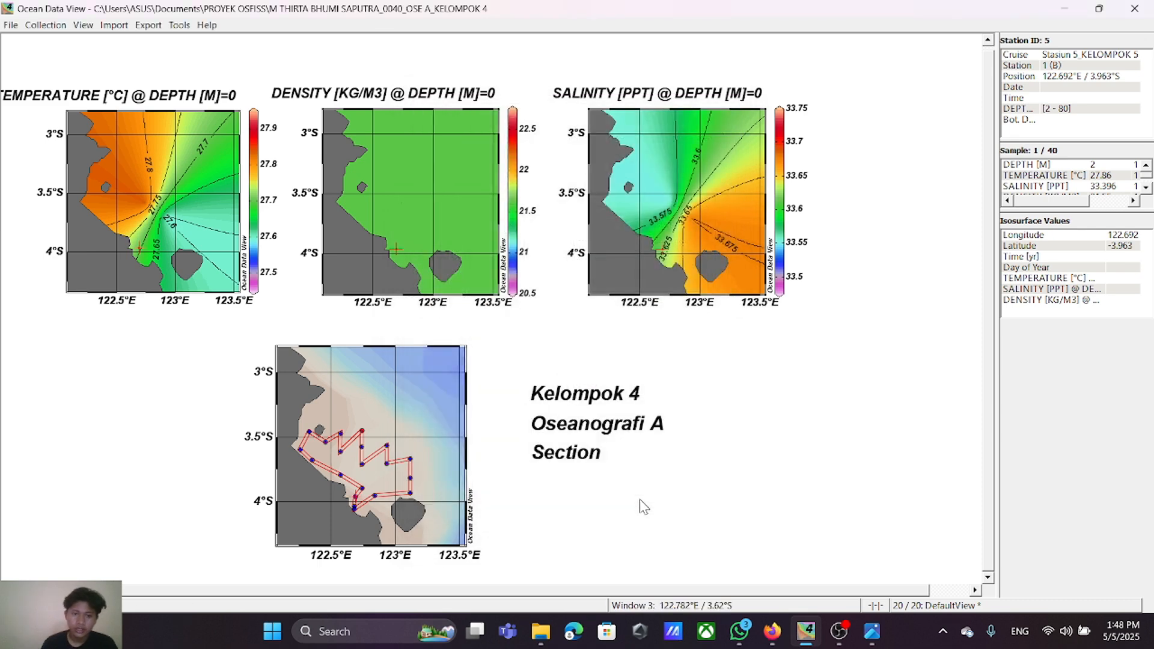
Step: Compare the contour settings of the salinity surface plot with those of the density surface plot
right_click(680, 180)
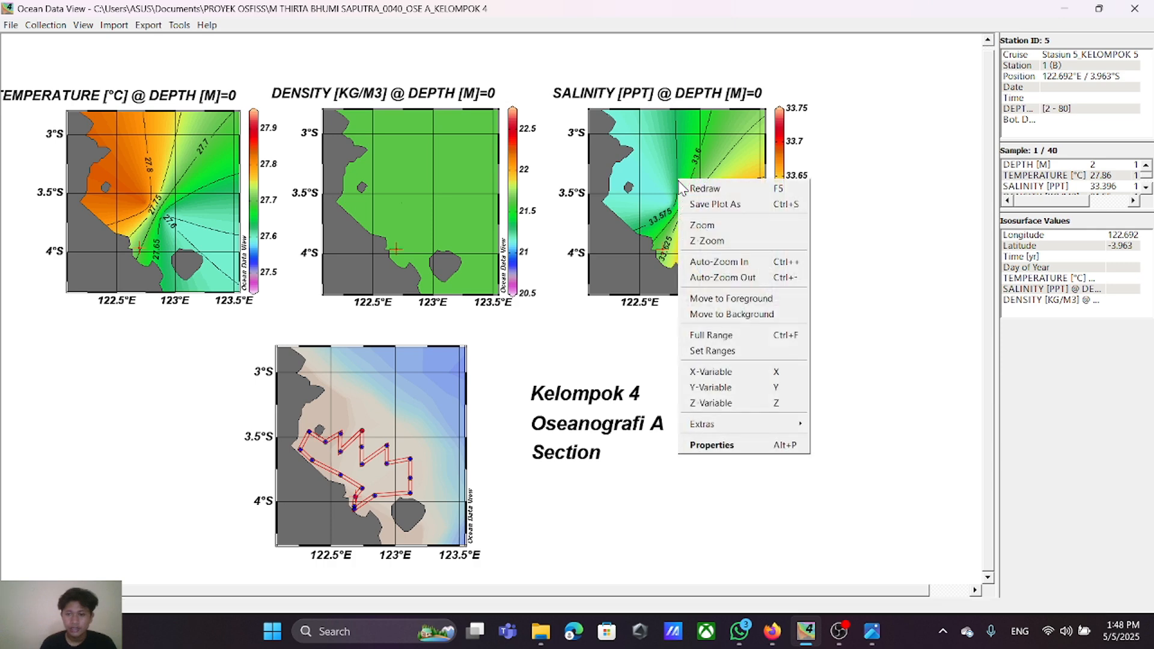
left_click(729, 448)
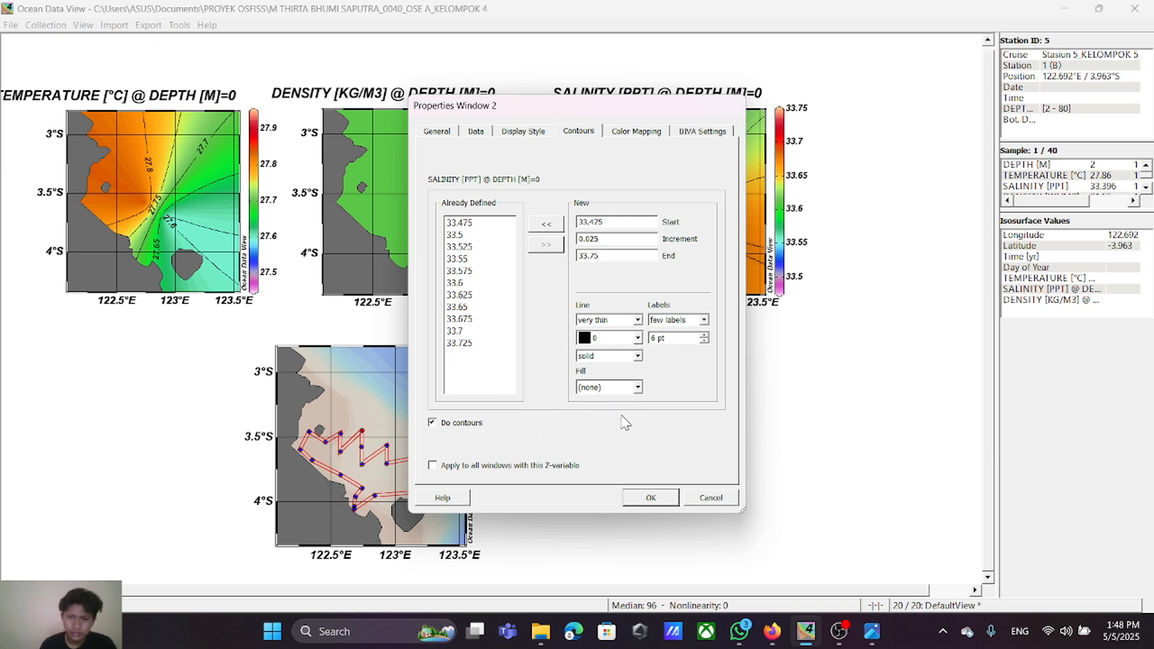
left_click(711, 498)
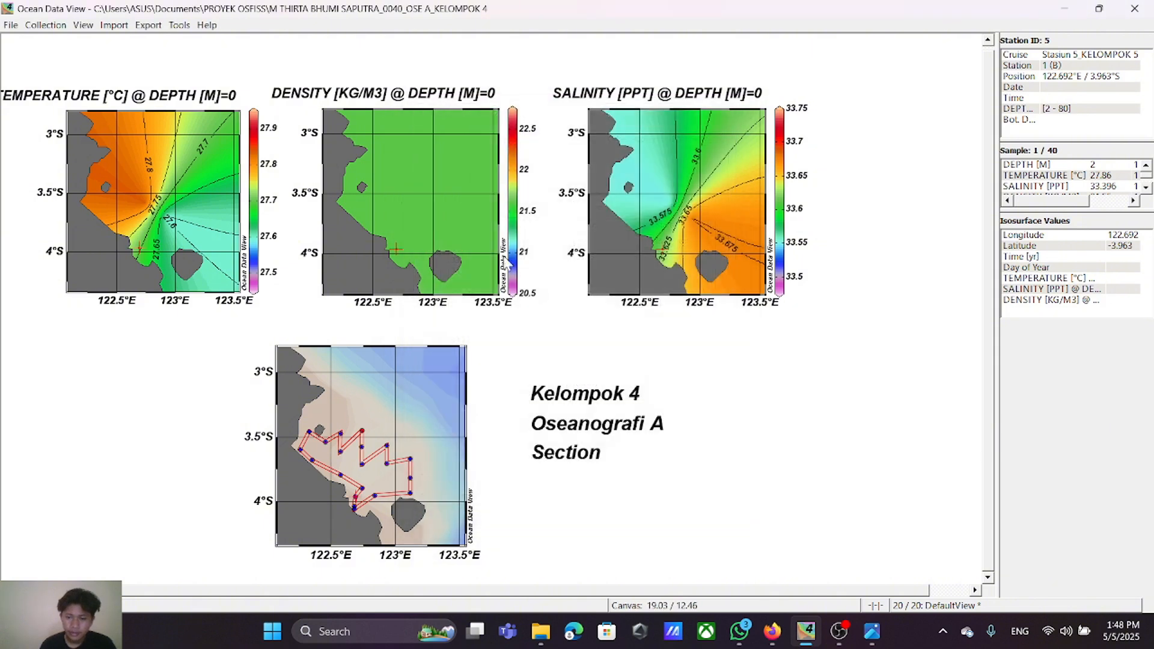
right_click(422, 117)
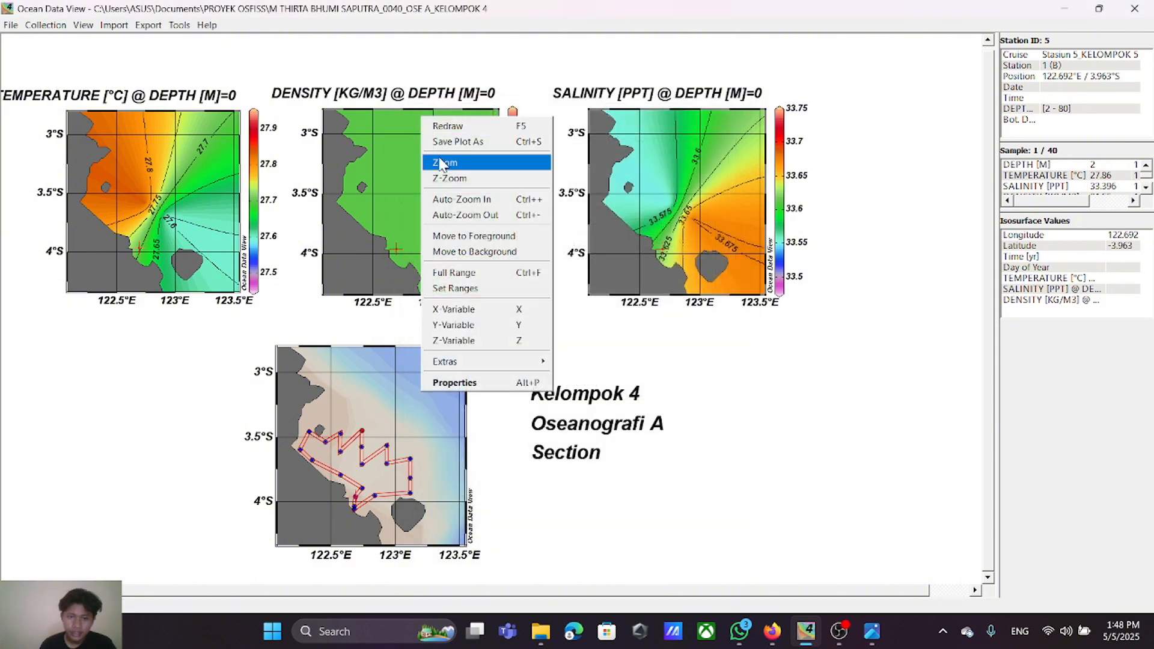
left_click(481, 382)
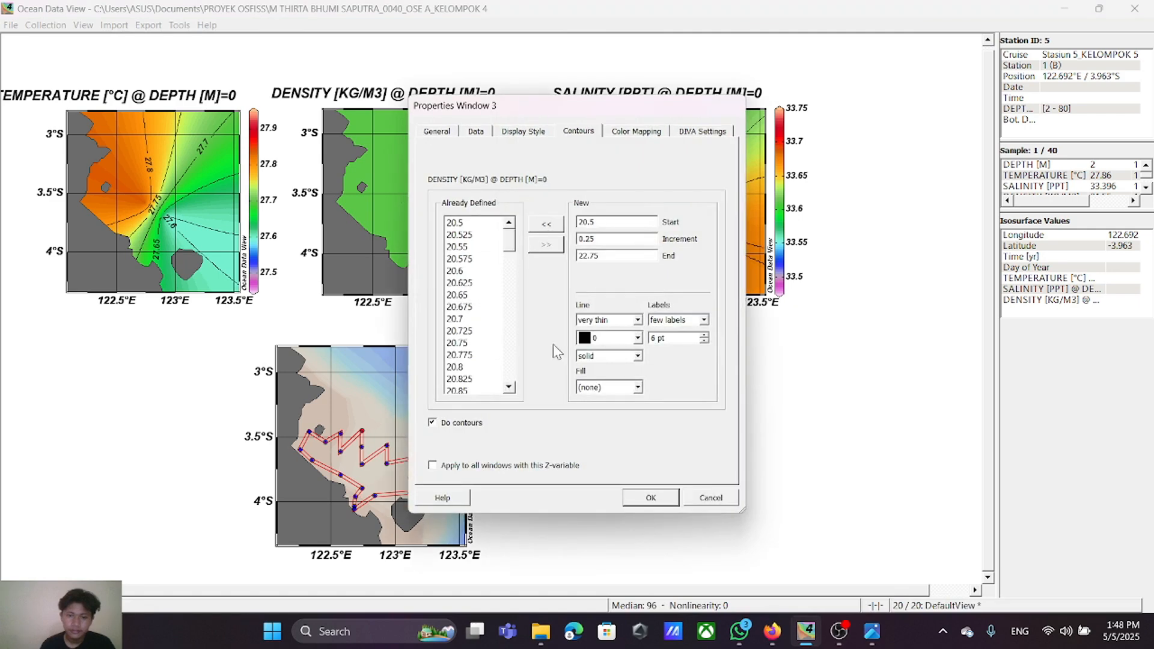
left_click(704, 498)
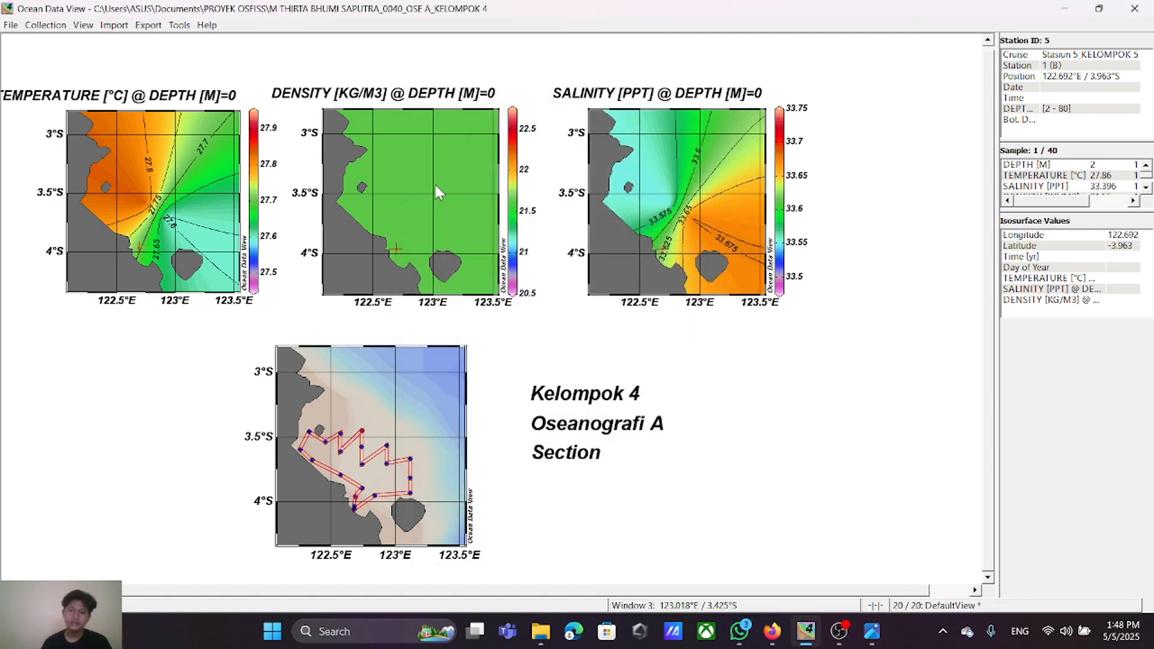
Step: Clear all density surface contours and try a contour increment of 0.005 with contouring enabled
right_click(432, 169)
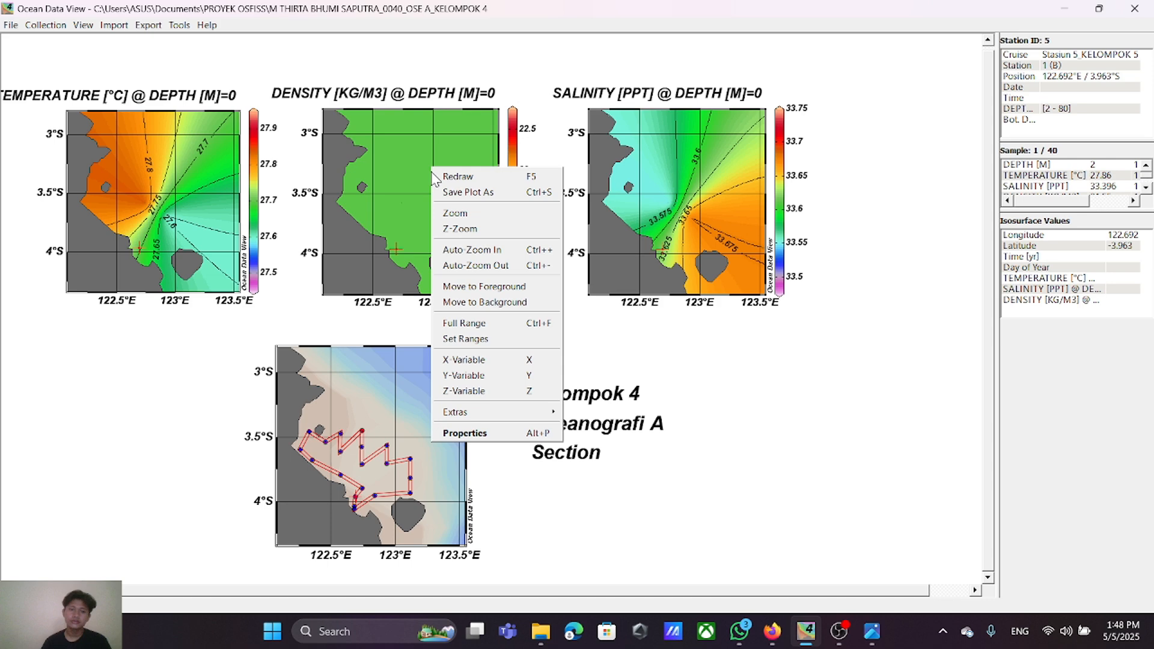
left_click(496, 433)
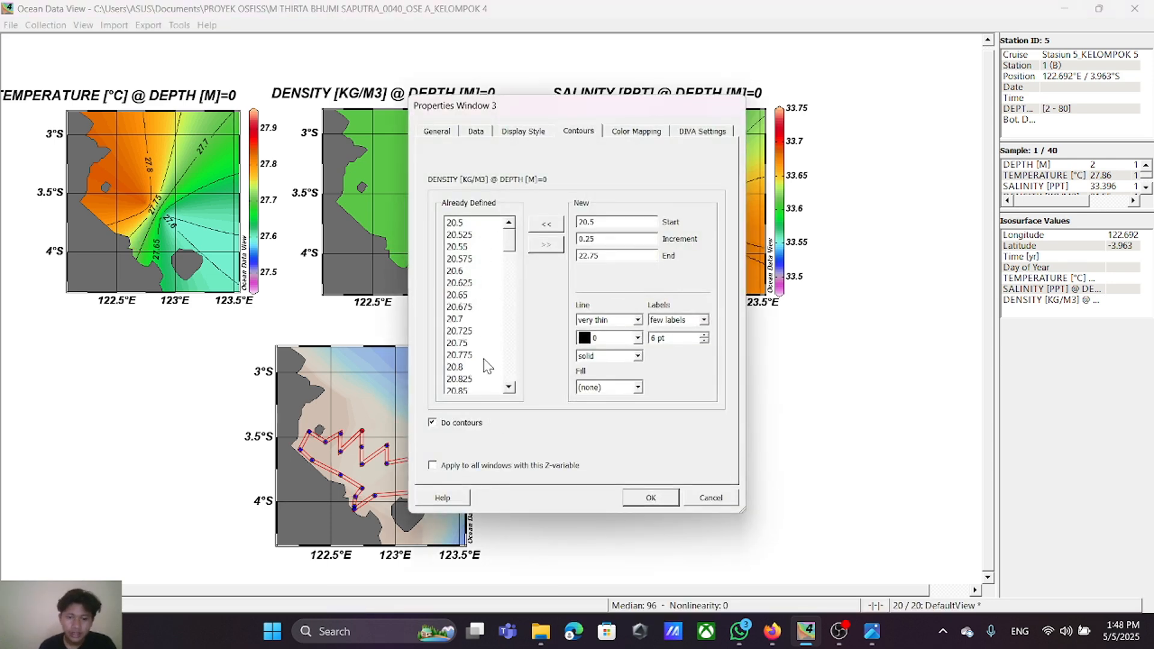
left_click_drag(452, 226, 469, 377)
left_click(547, 250)
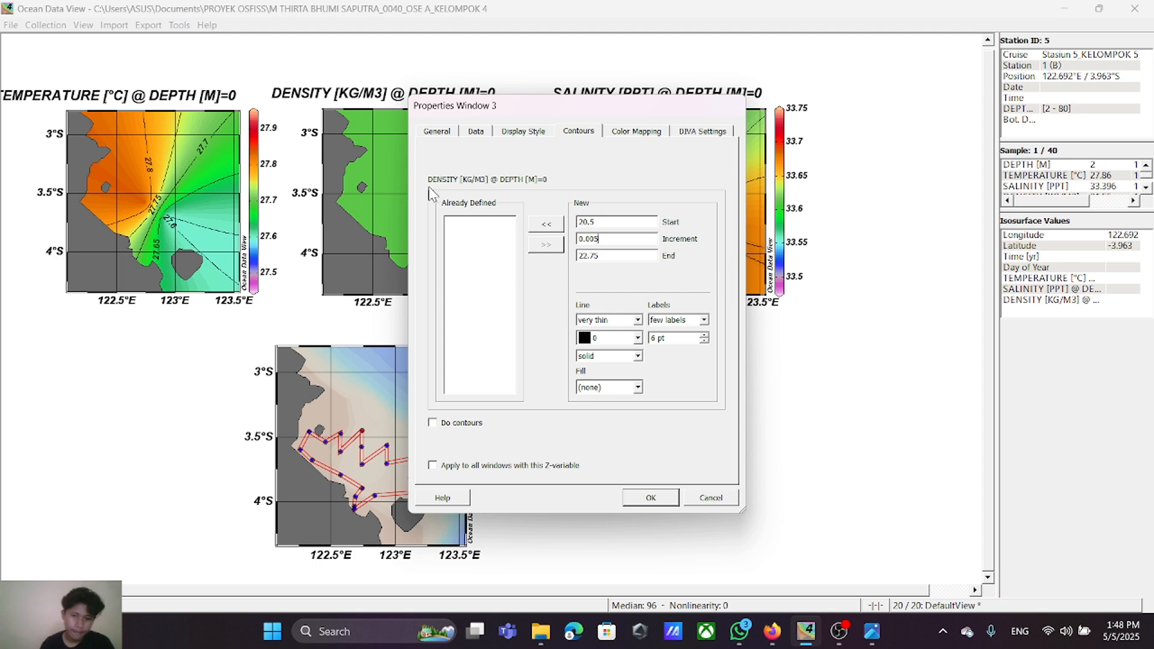
left_click(432, 422)
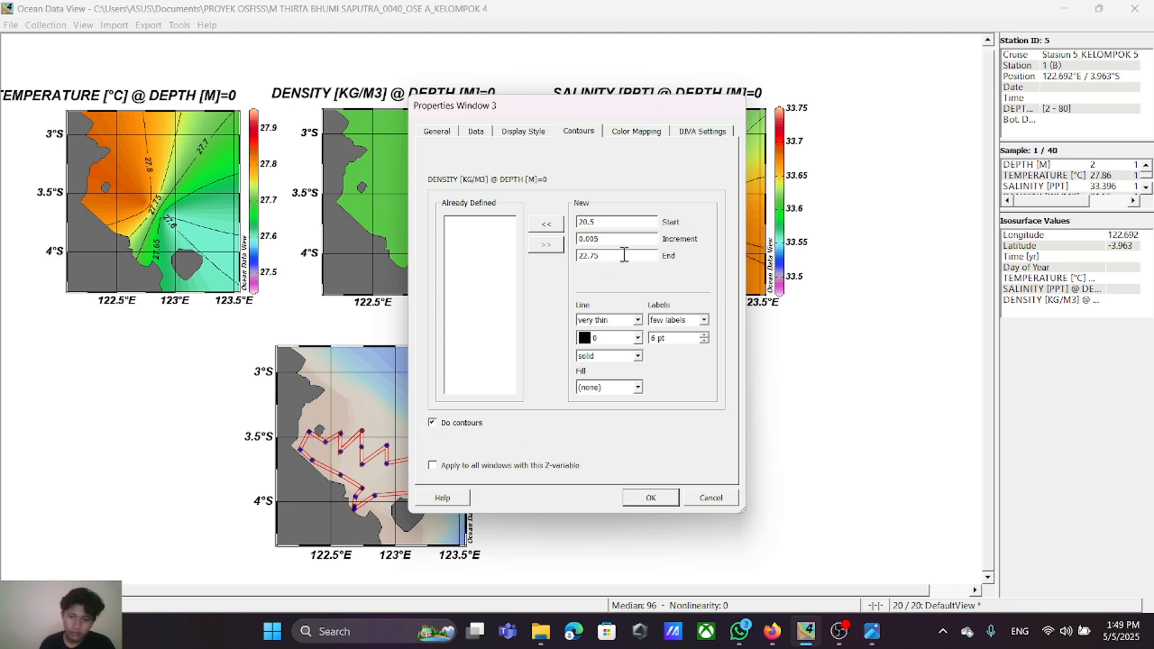
left_click(652, 499)
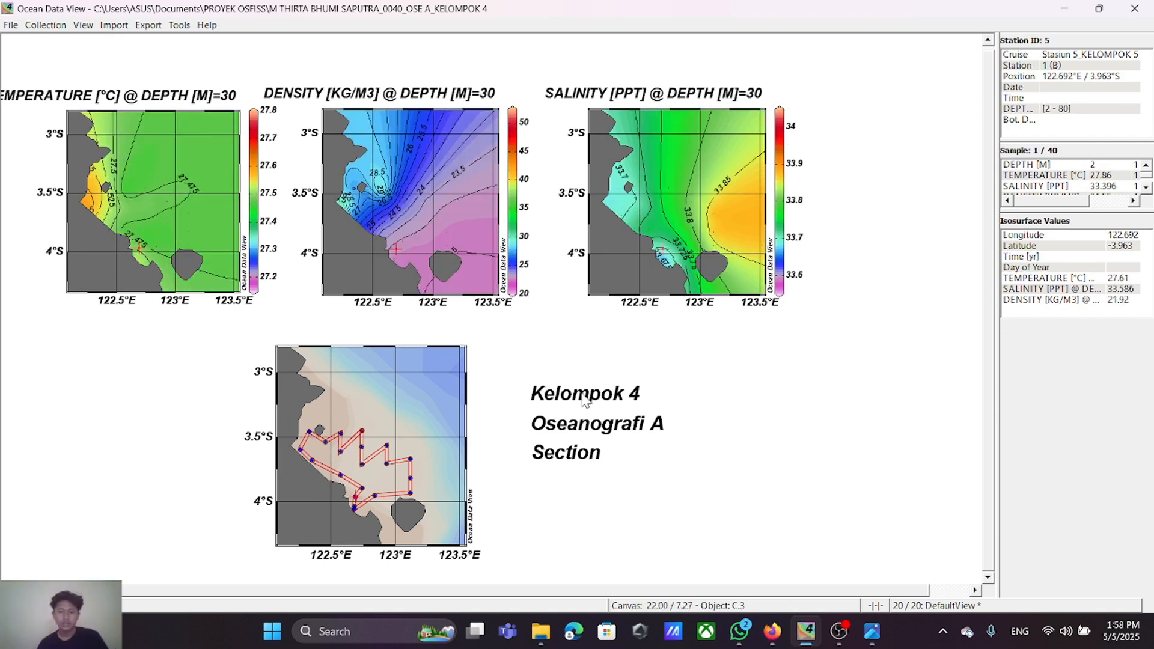
Step: Move the "Kelompok 4", "Oseanografi A" and "Section" labels up beside the station map, stacked closely together
left_click_drag(582, 397, 539, 378)
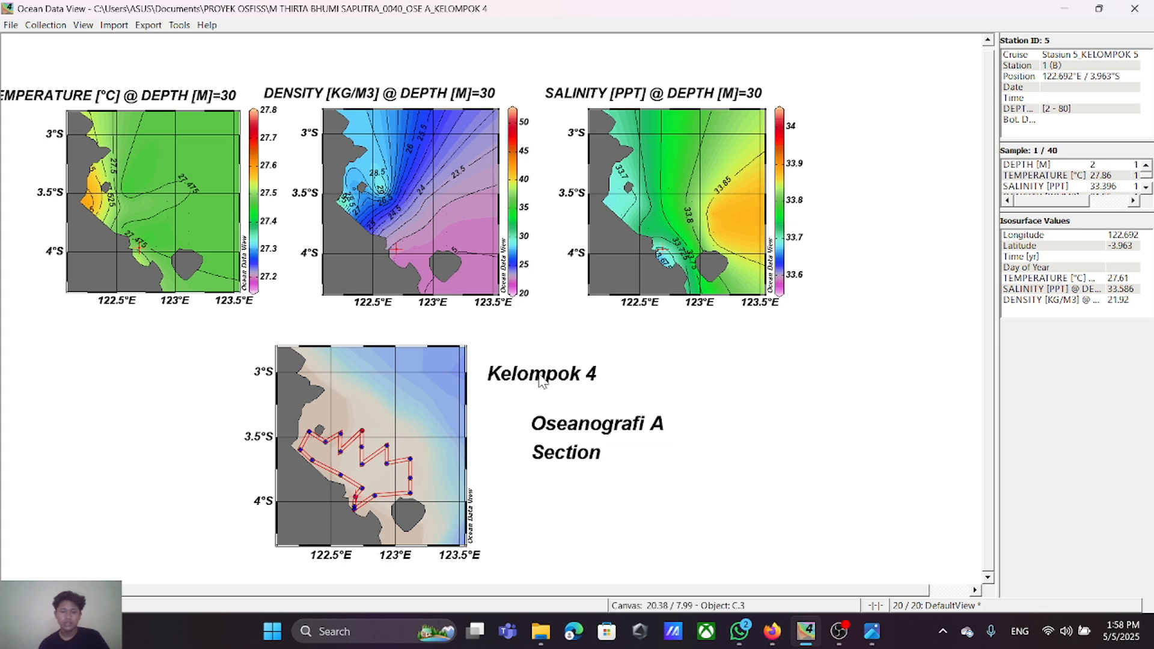
left_click_drag(574, 427, 528, 400)
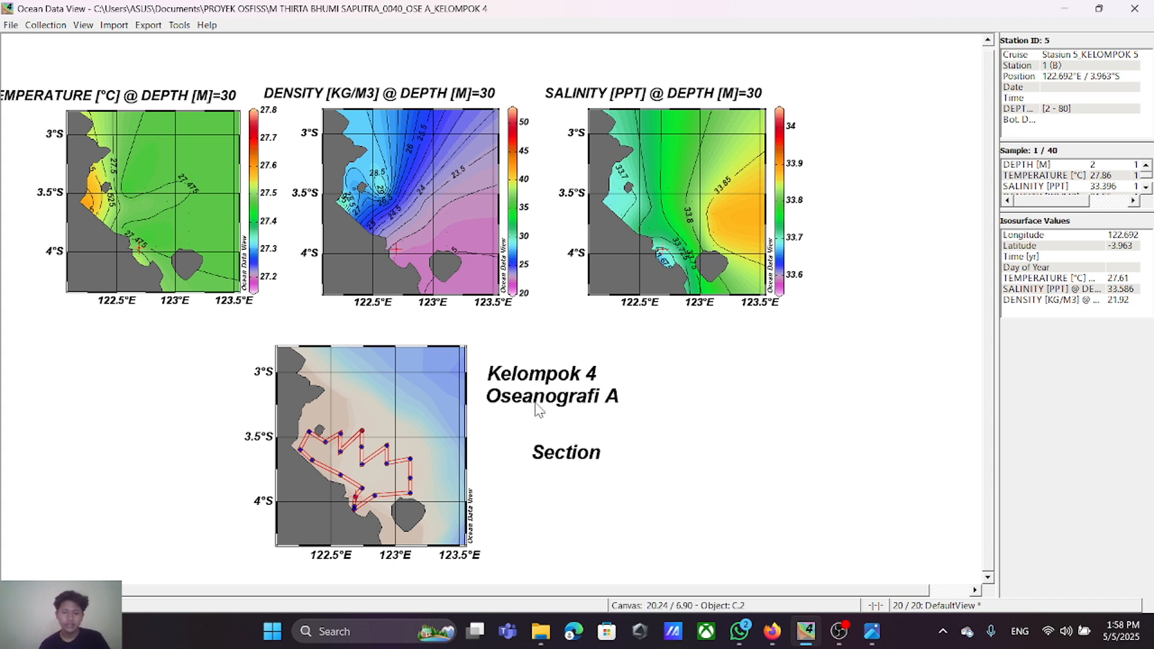
left_click_drag(568, 461, 525, 431)
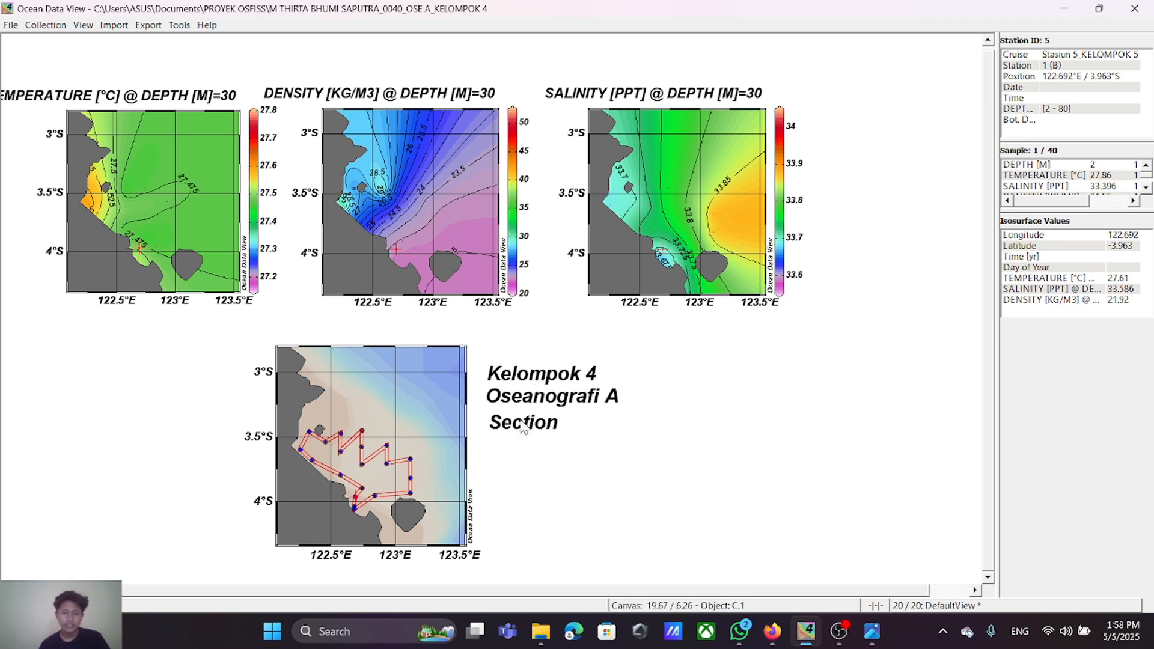
Step: Delete the "Section" label beside the station map and add a canvas annotation reading "Surface" below "Oseanografi A"
right_click(521, 421)
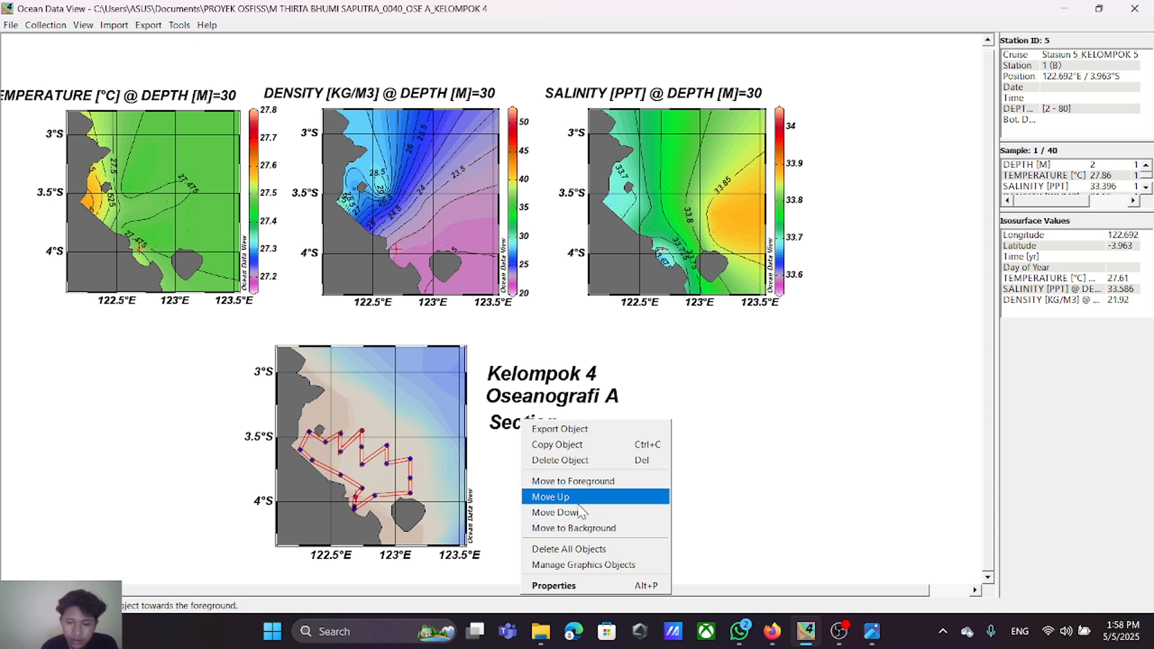
left_click(576, 460)
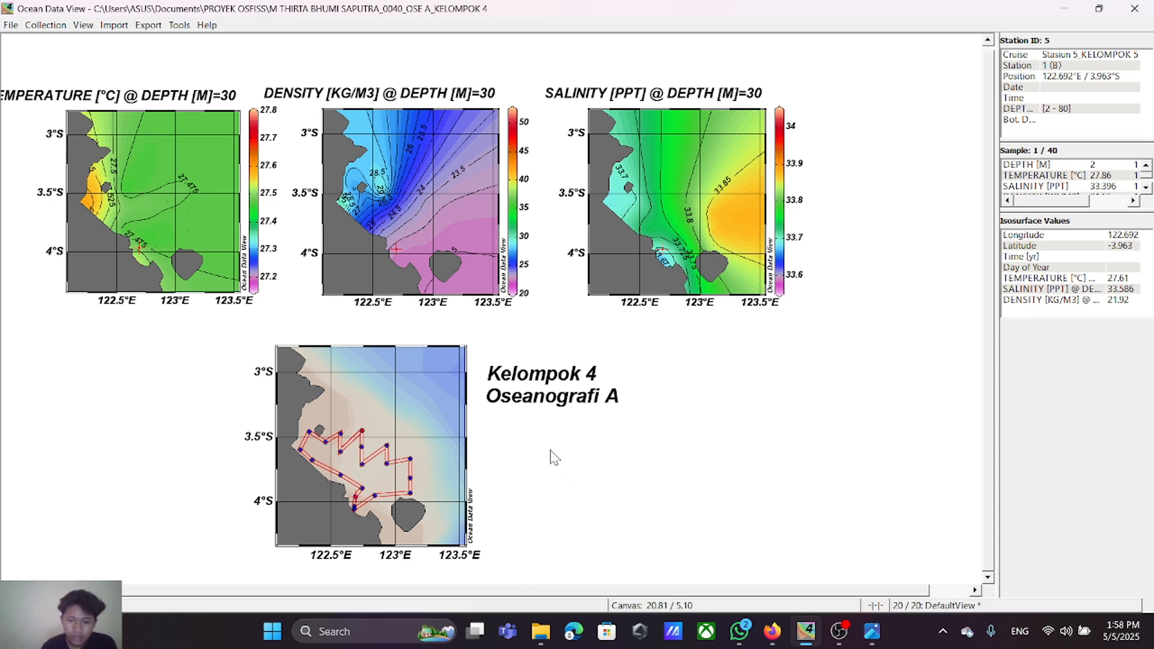
right_click(521, 448)
mouse_move(565, 303)
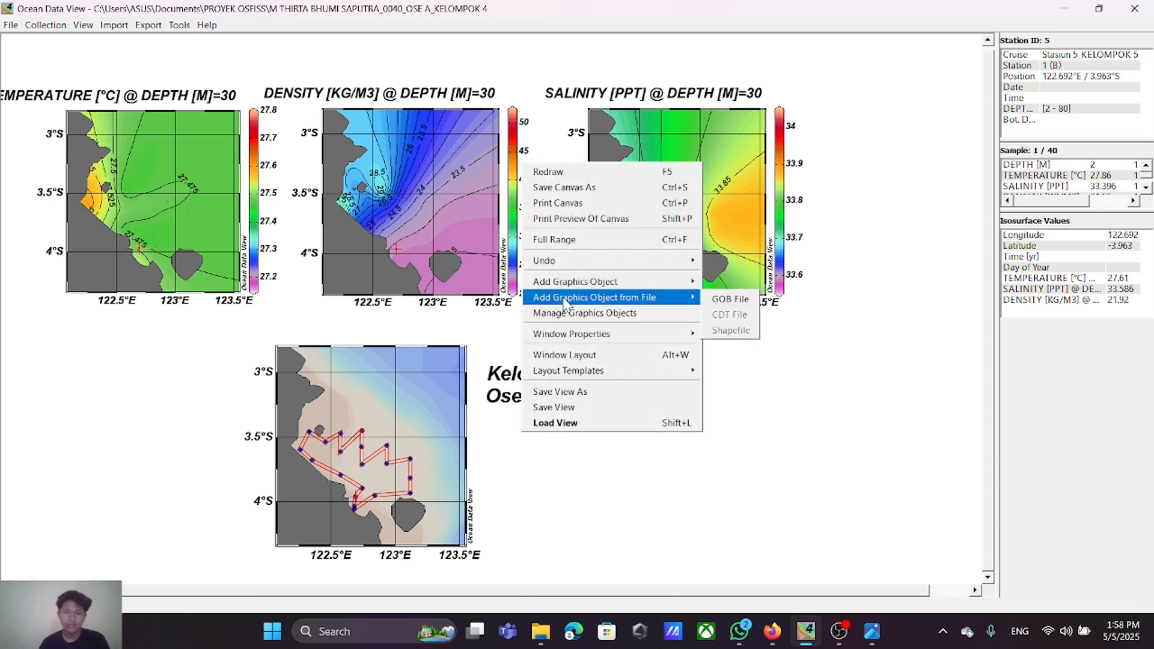
mouse_move(673, 281)
left_click(729, 281)
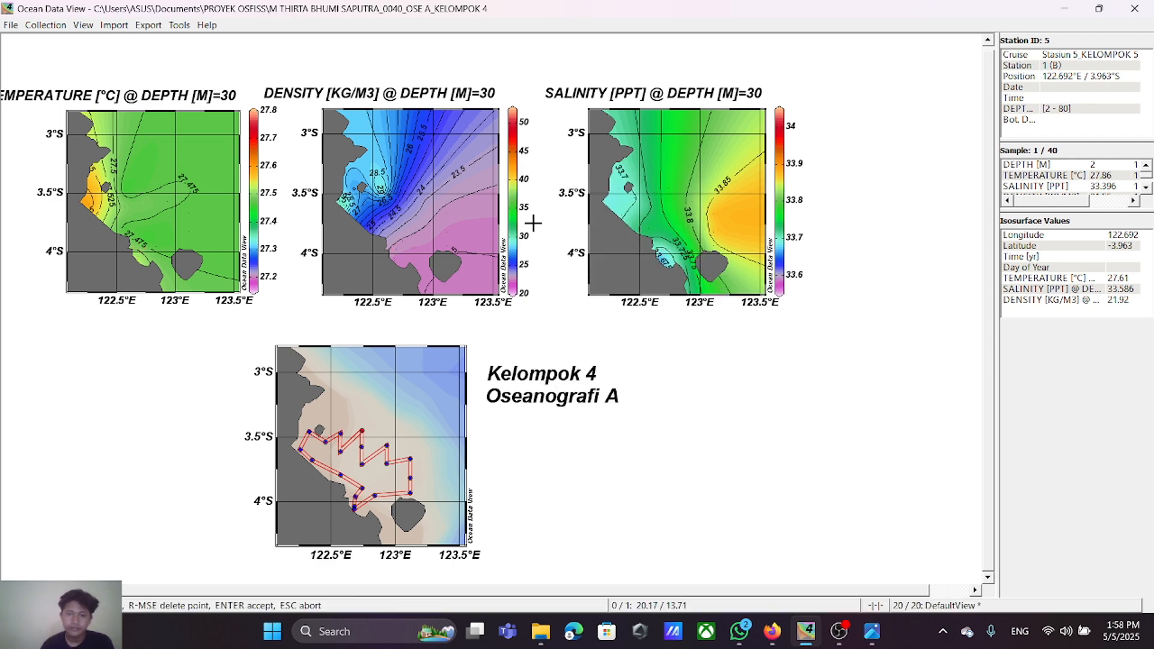
left_click(500, 444)
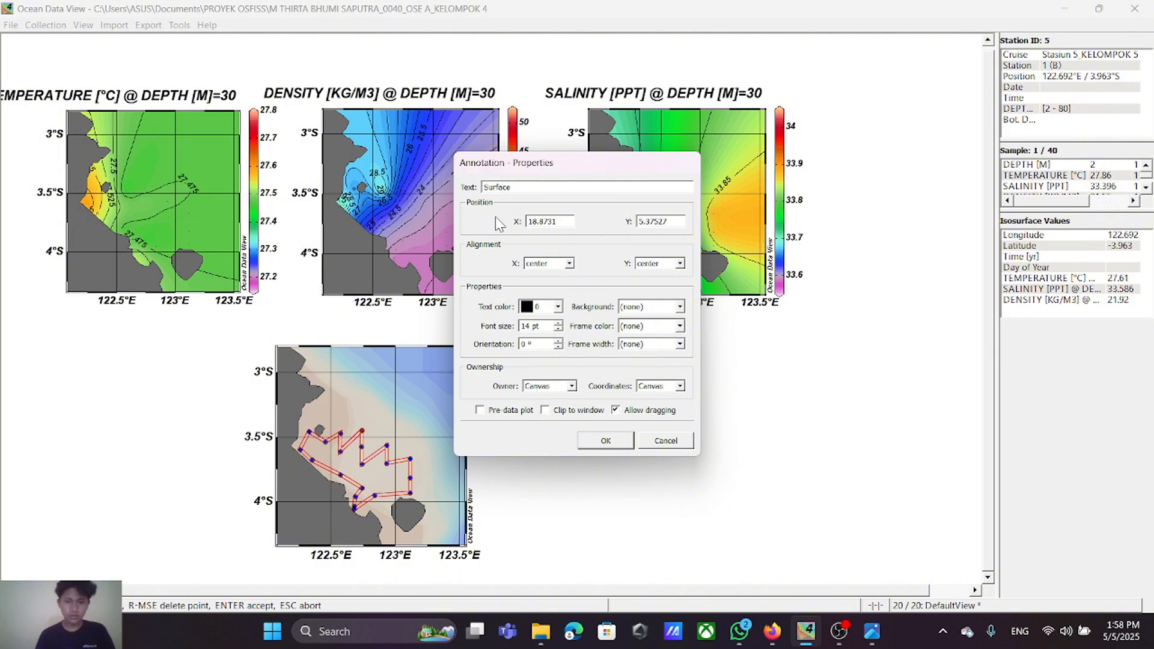
left_click(615, 441)
Step: Reposition the labels beside the station map so "Kelompok 4", "Oseanografi A" and "Surface" stack closely with aligned starts
left_click_drag(515, 450, 549, 452)
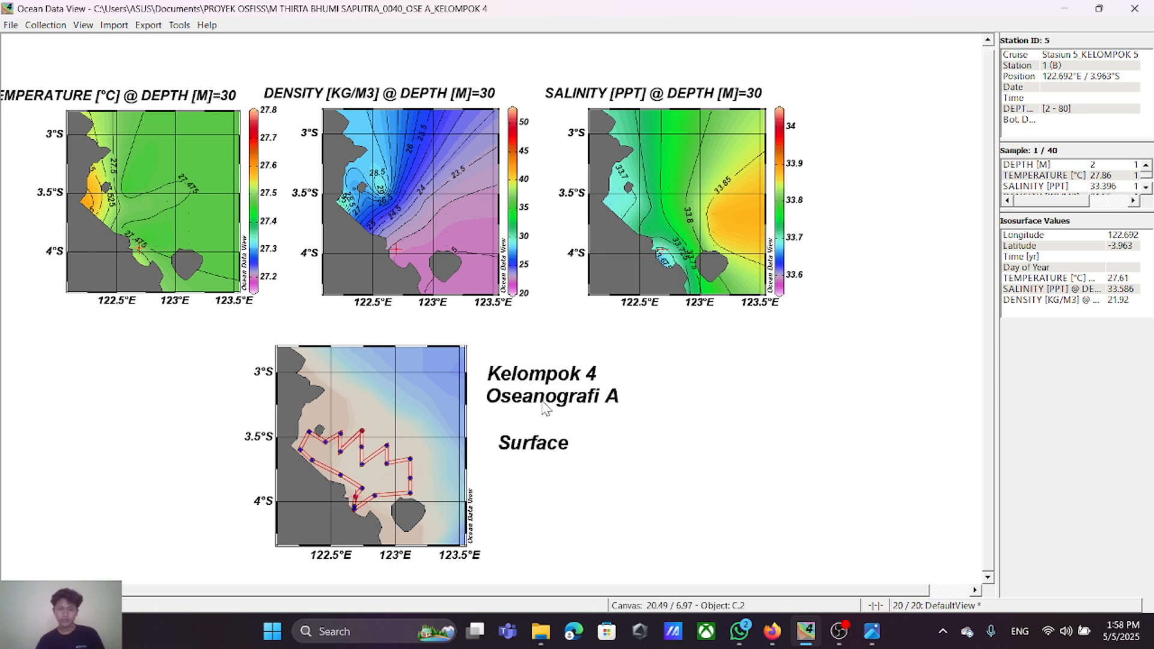
left_click_drag(544, 404, 557, 430)
left_click_drag(546, 377, 558, 399)
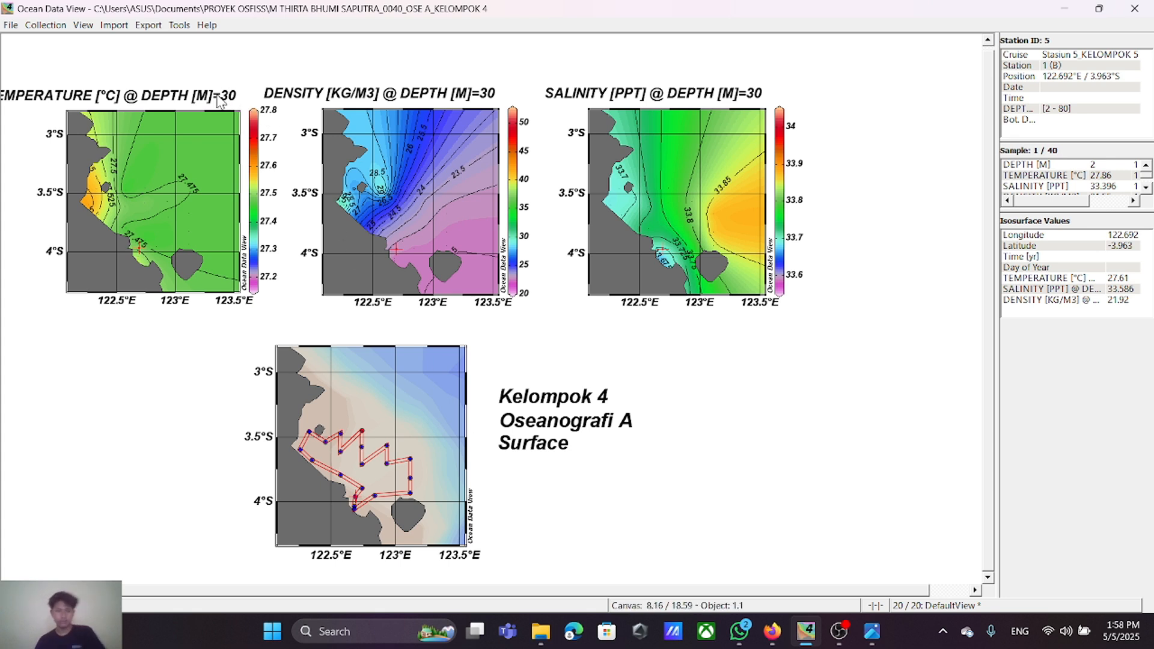
Step: Start saving the canvas as a PNG image, naming it with the author's full name and student number, then "_OSE A_KELOMPOK 4_SURFACE"
left_click(12, 27)
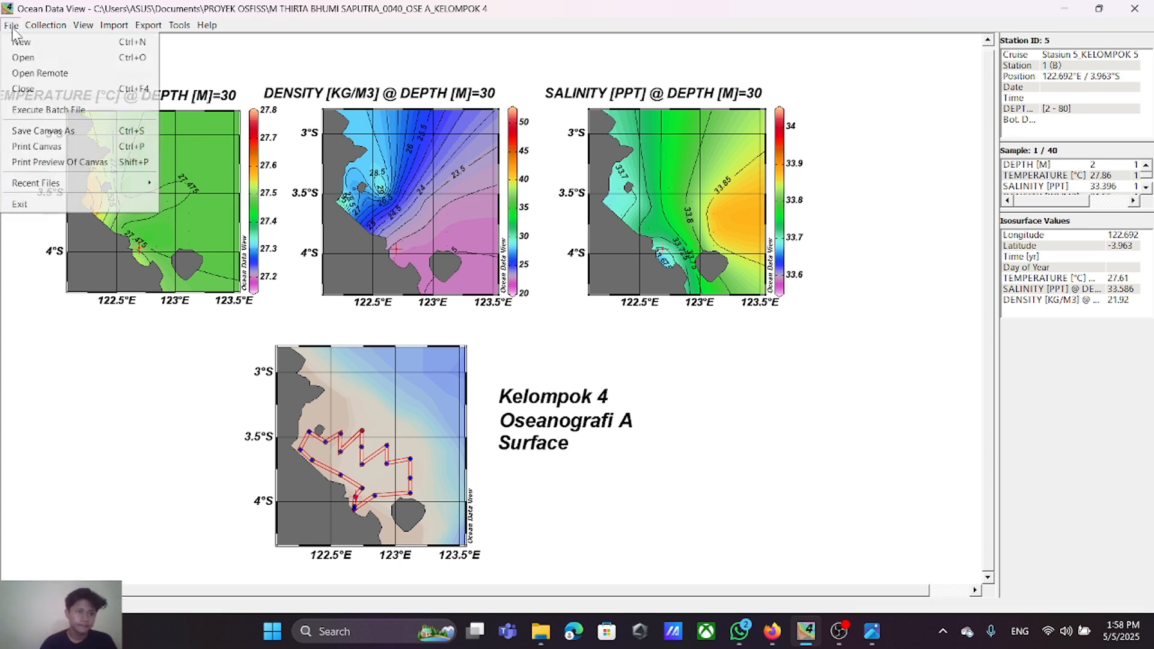
left_click(73, 130)
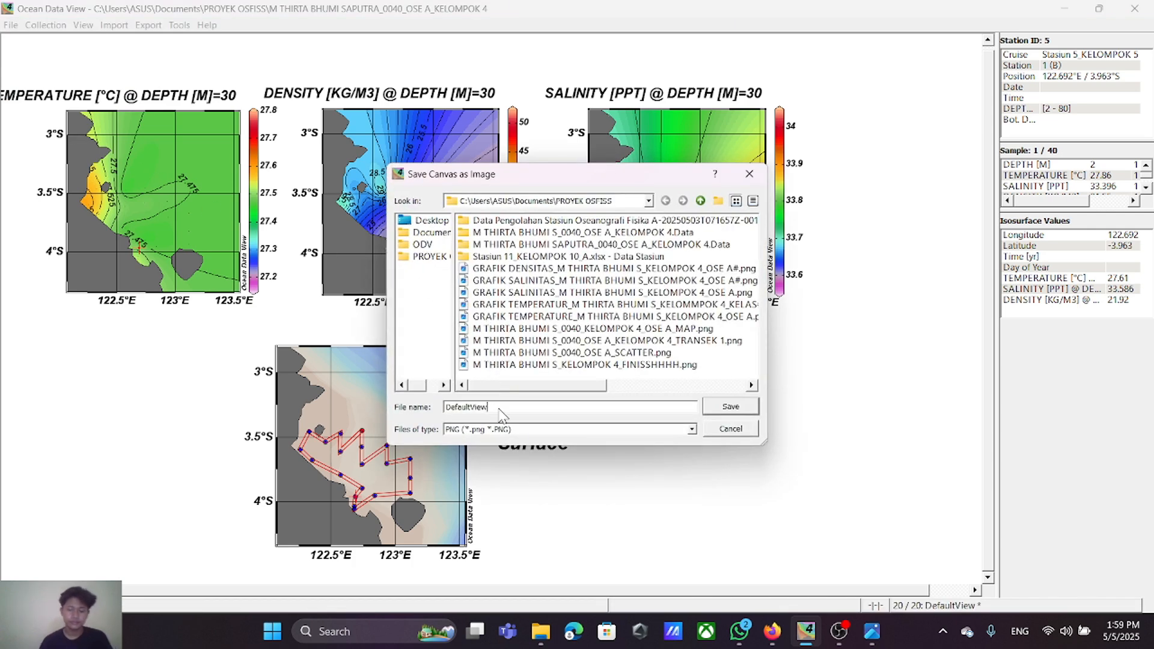
double_click(499, 409)
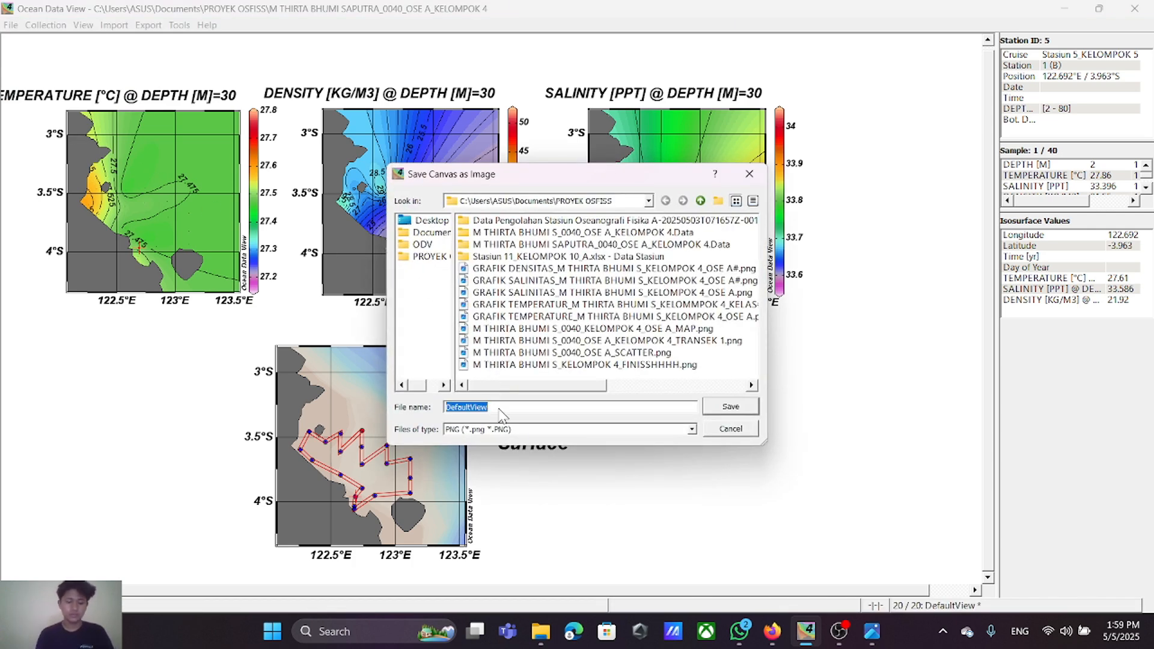
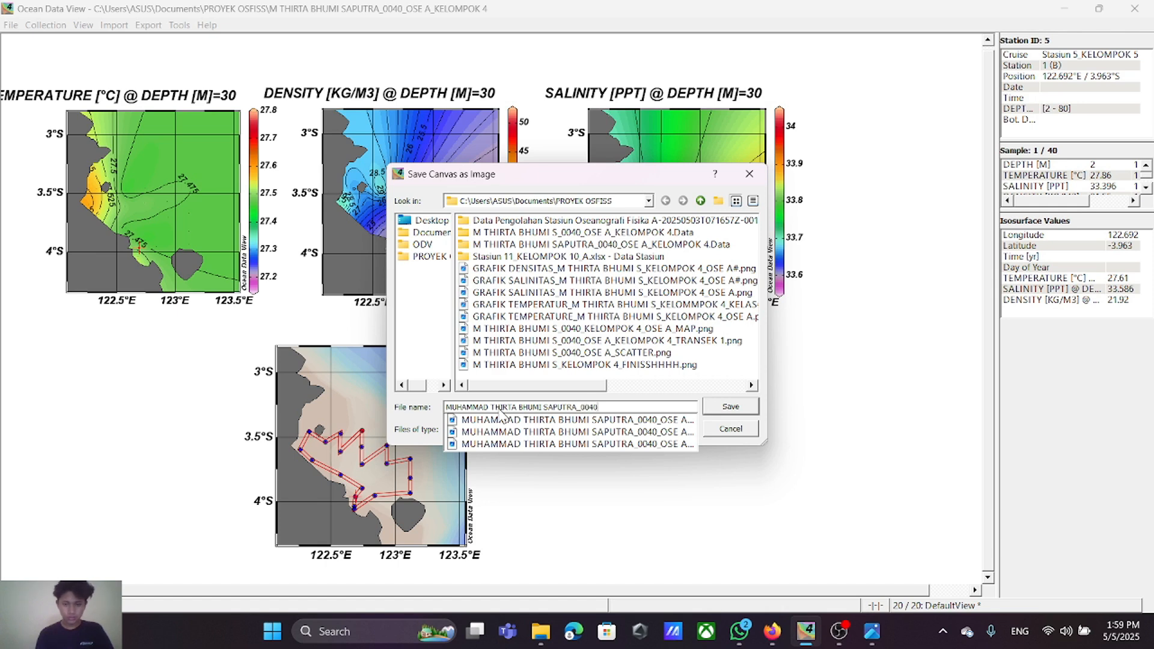
type("_OSE A_LE")
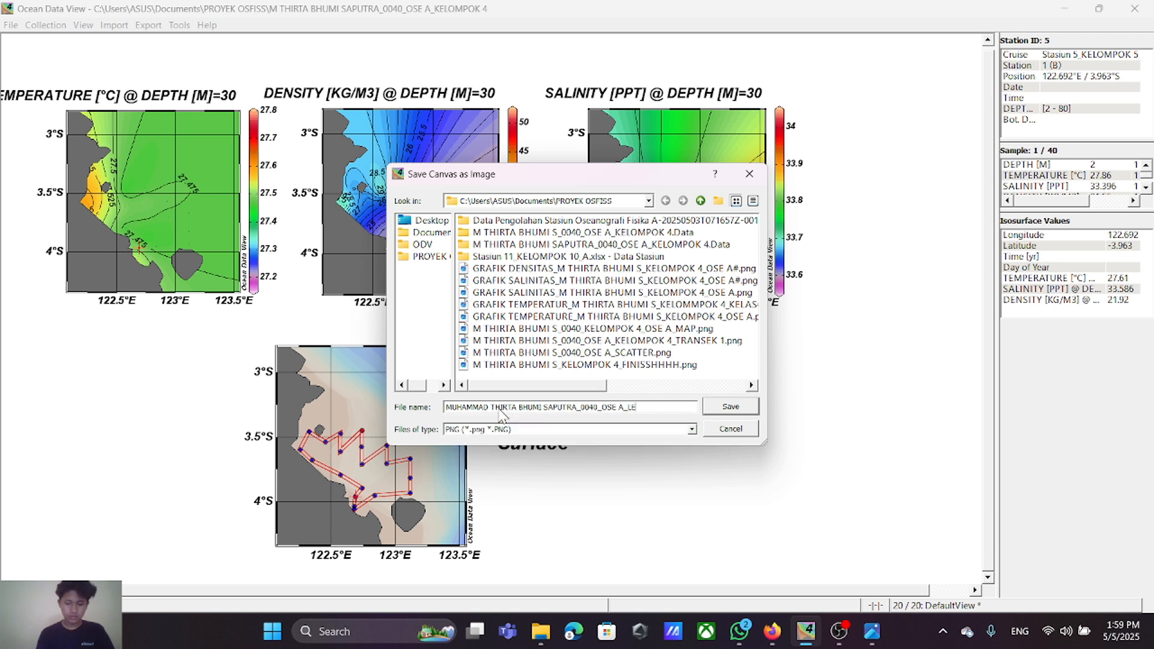
key("BackSpace")
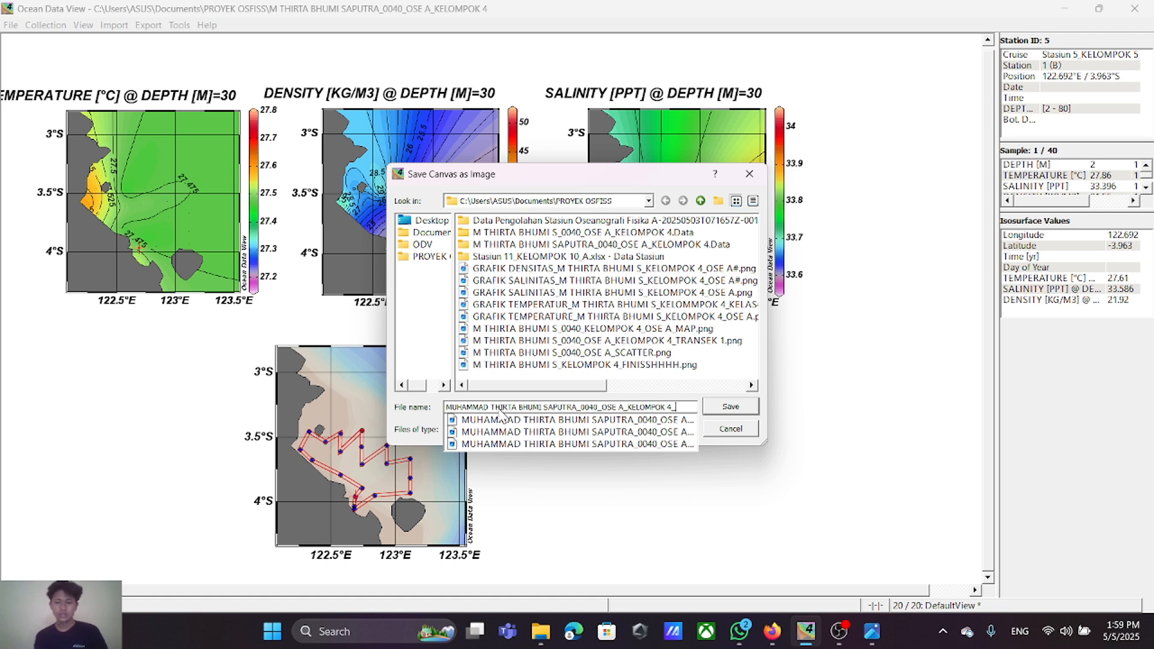
type("S")
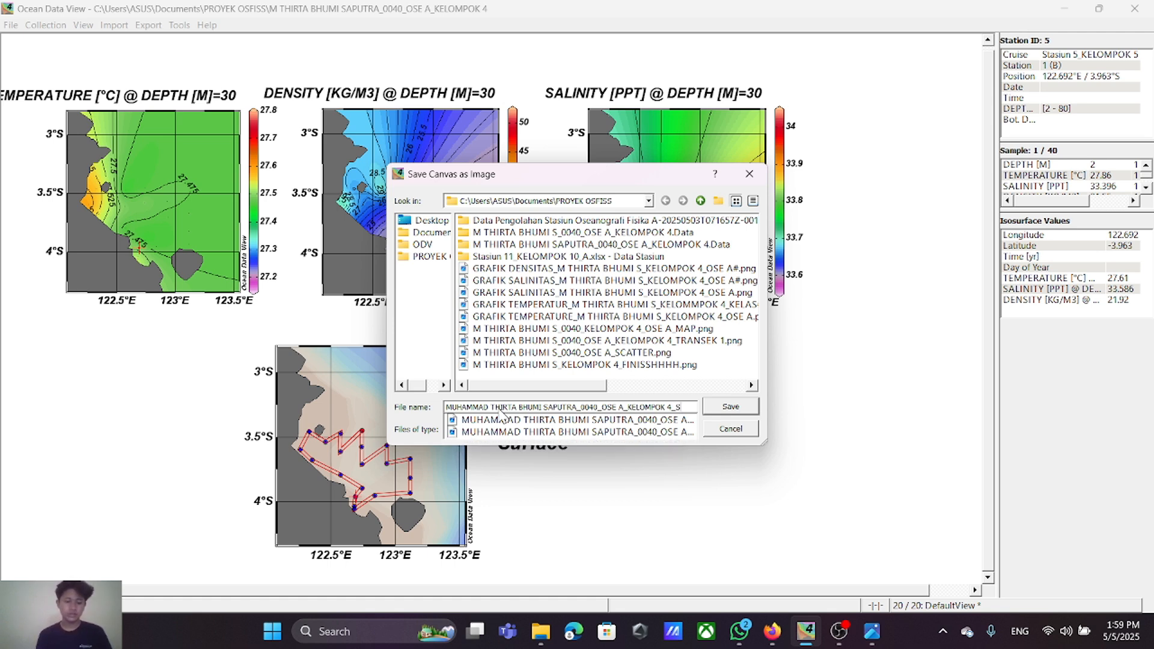
type("URFACE")
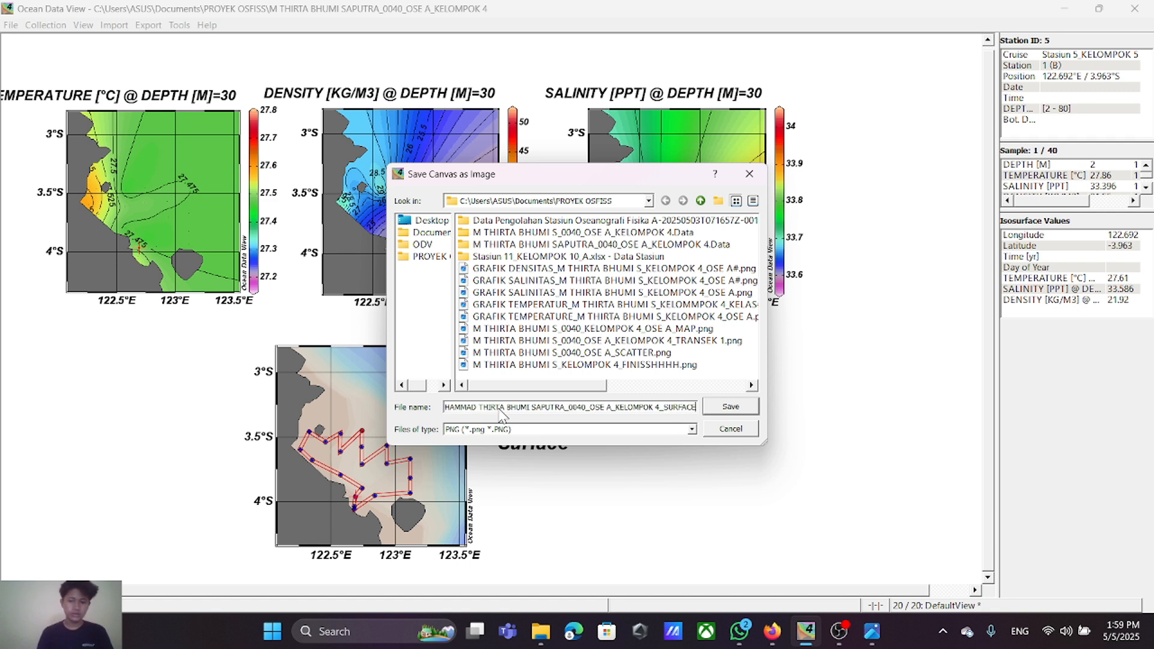
Step: Save the surface plot image in the PROYEK OSFISS folder at 300 dpi
left_click(411, 258)
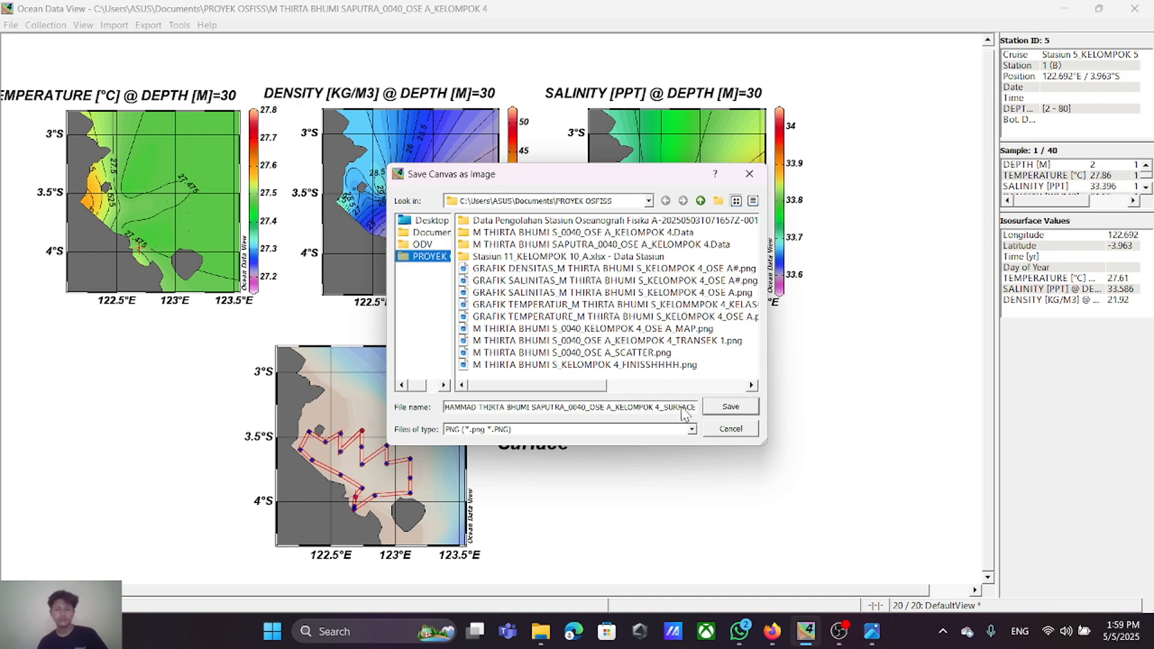
left_click(718, 412)
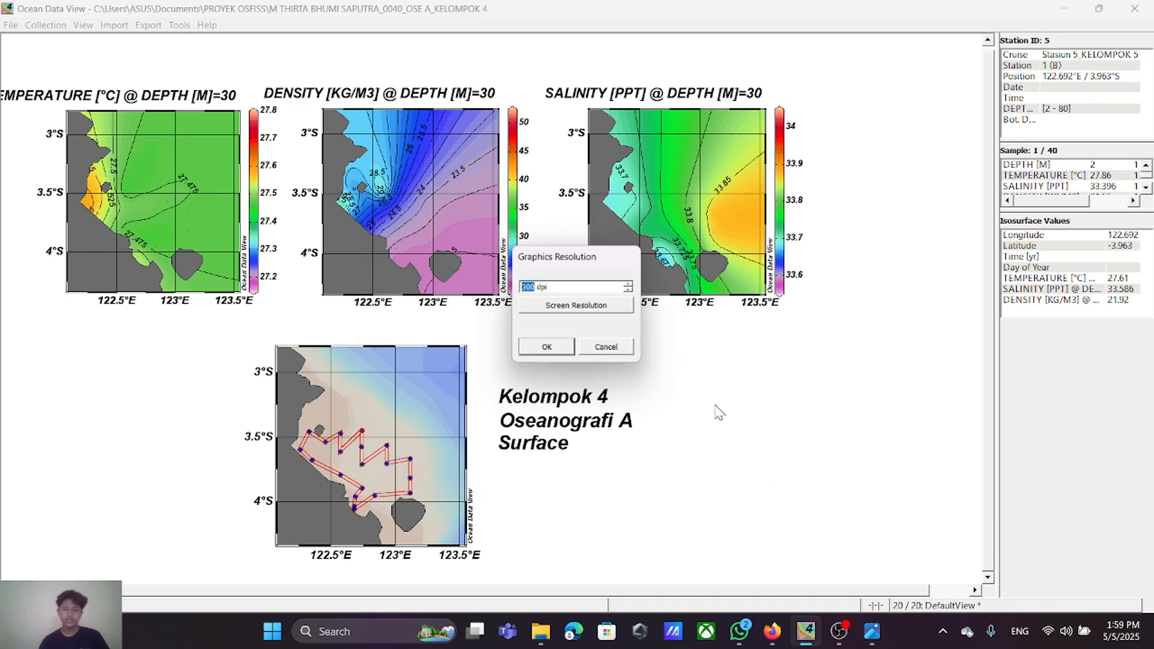
left_click(557, 350)
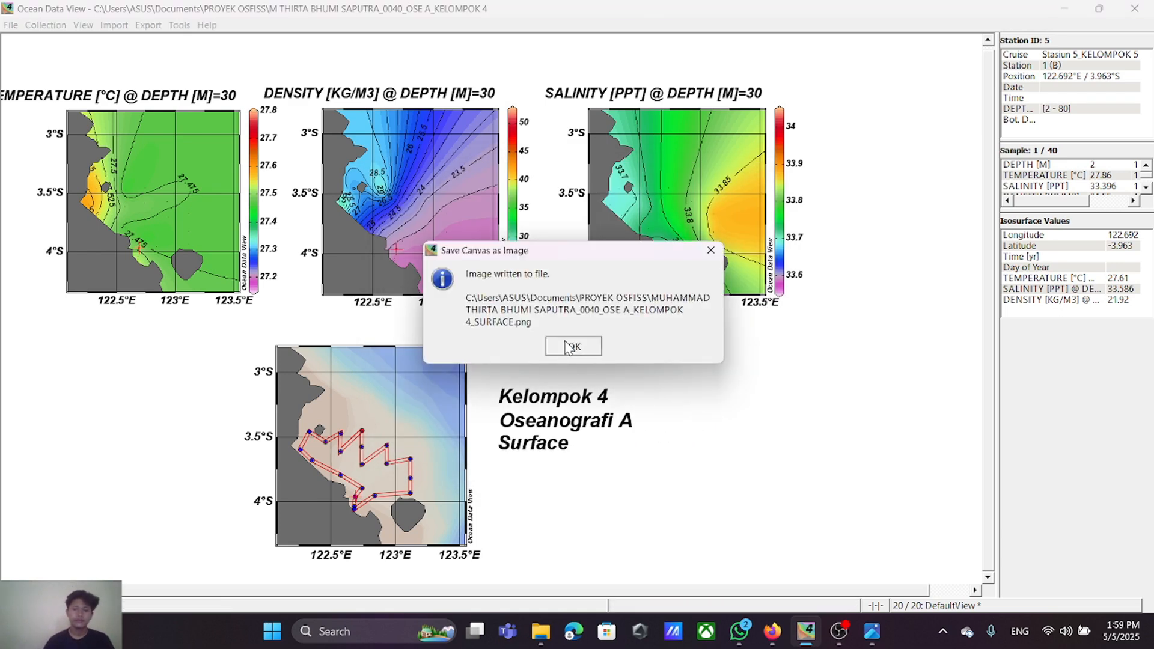
left_click(571, 346)
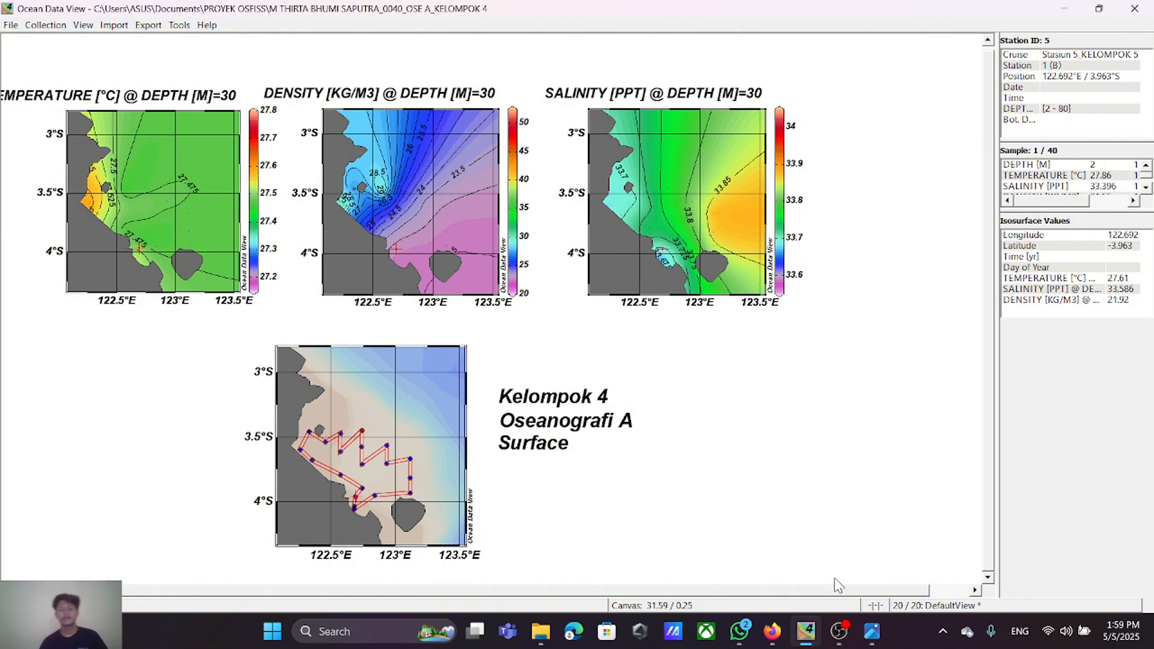